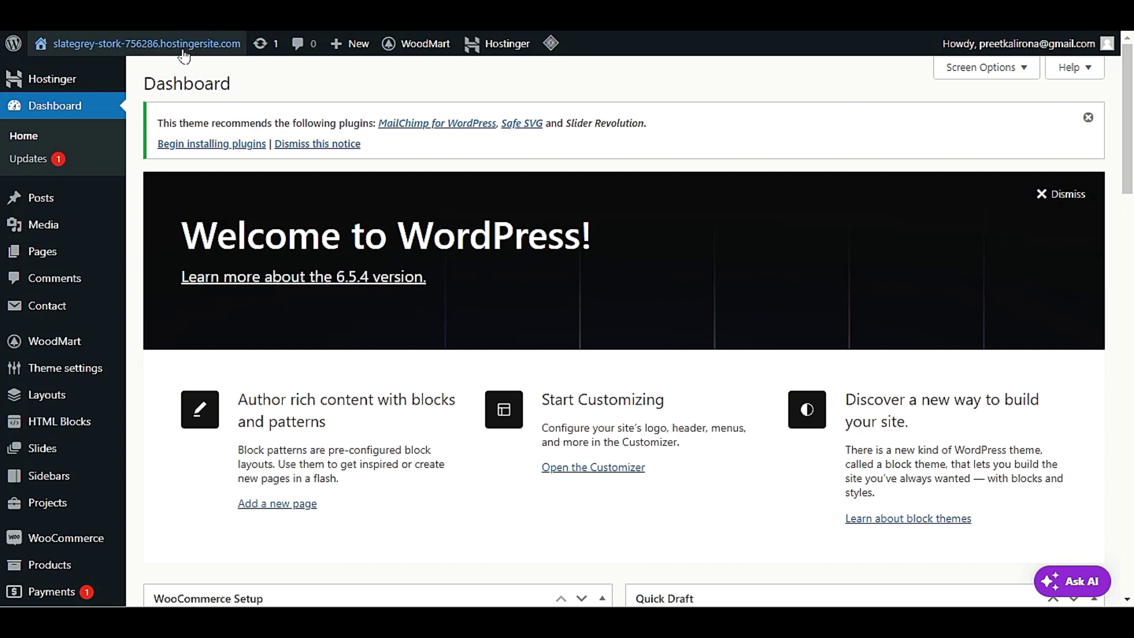
# - Open the store's public homepage in a separate browser tab from the WordPress dashboard
pyautogui.moveTo(177, 43)
pyautogui.rightClick(59, 71)
pyautogui.click(61, 71)
pyautogui.click(68, 74)
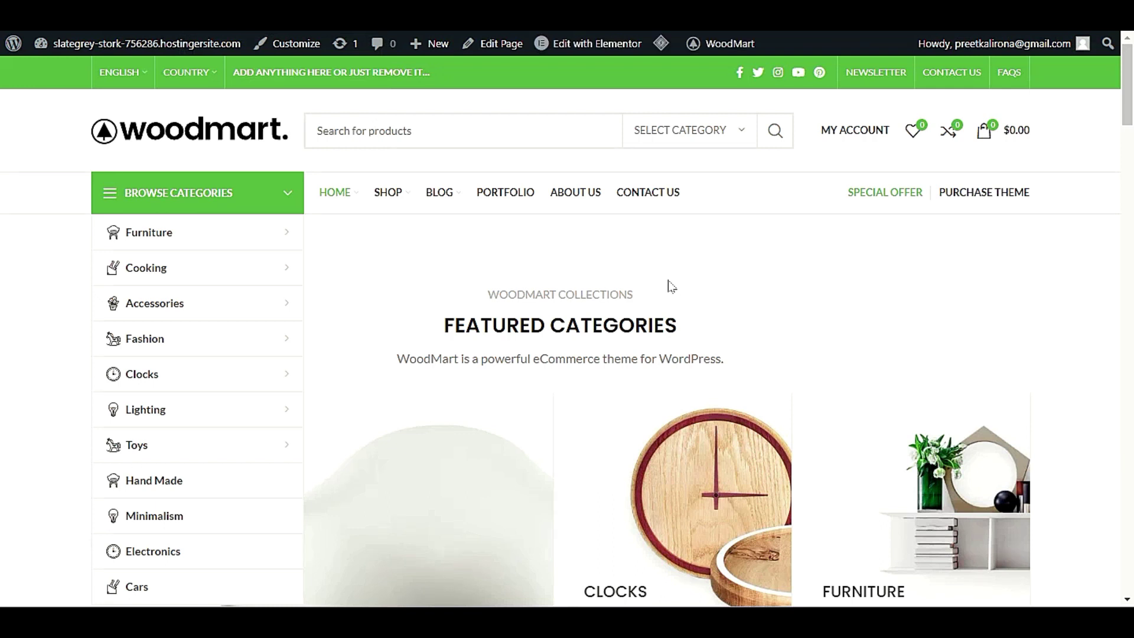
# - Look over the homepage sections from the featured categories down to the footer
pyautogui.scroll(-6, 671, 286)
pyautogui.scroll(-6, 121, 319)
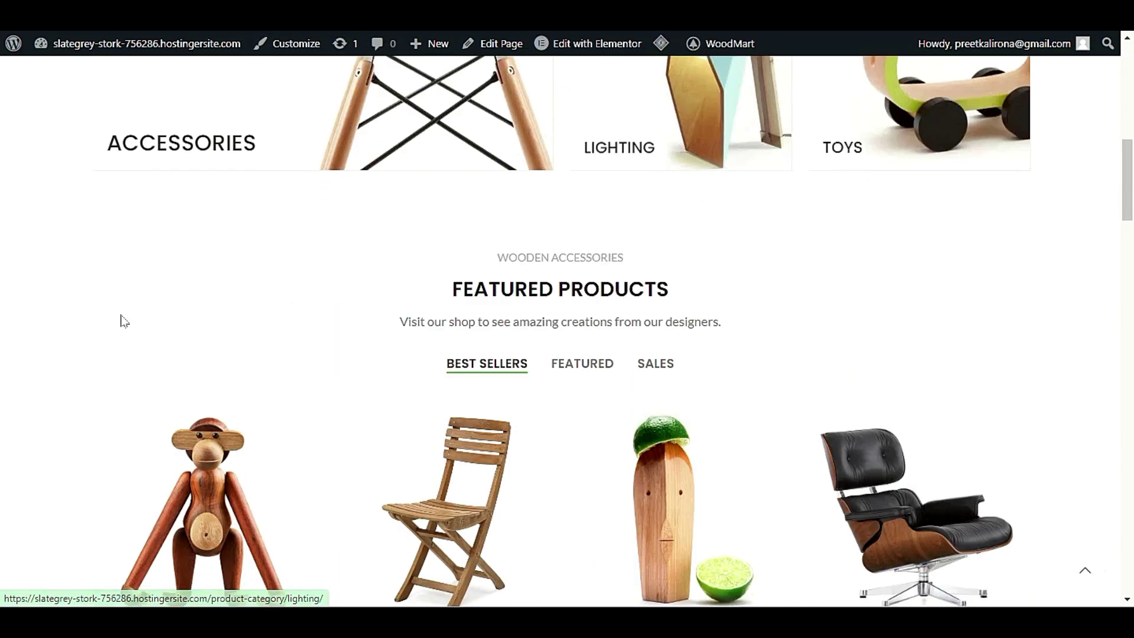
pyautogui.scroll(-12, 122, 319)
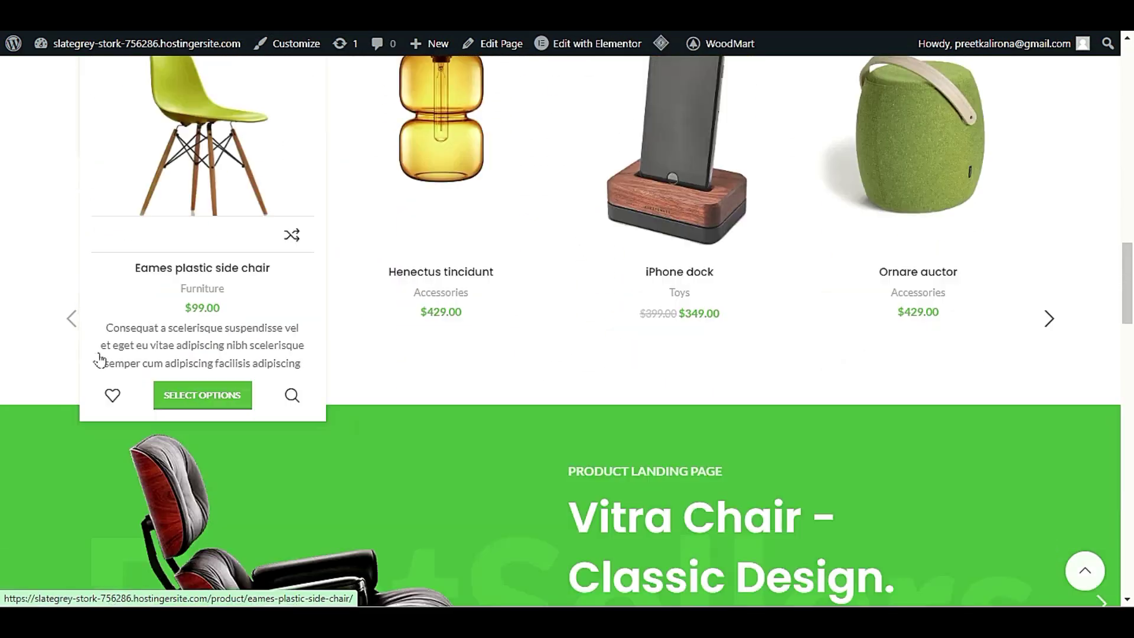
pyautogui.scroll(-5, 102, 371)
pyautogui.scroll(-10, 577, 361)
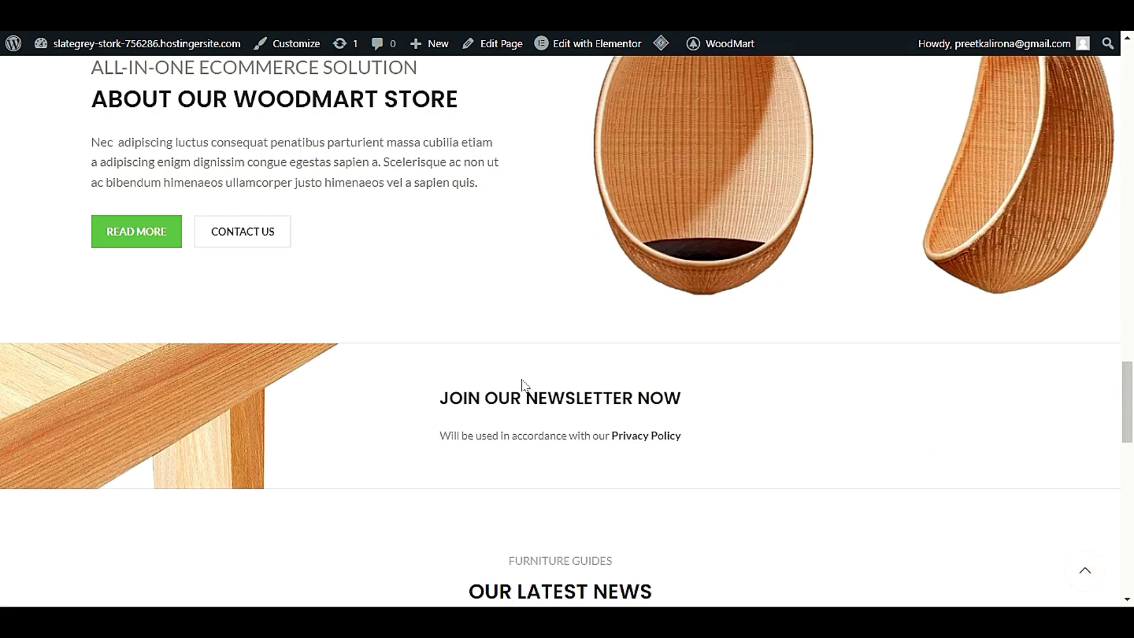
pyautogui.scroll(-5, 519, 397)
pyautogui.scroll(-5, 519, 397)
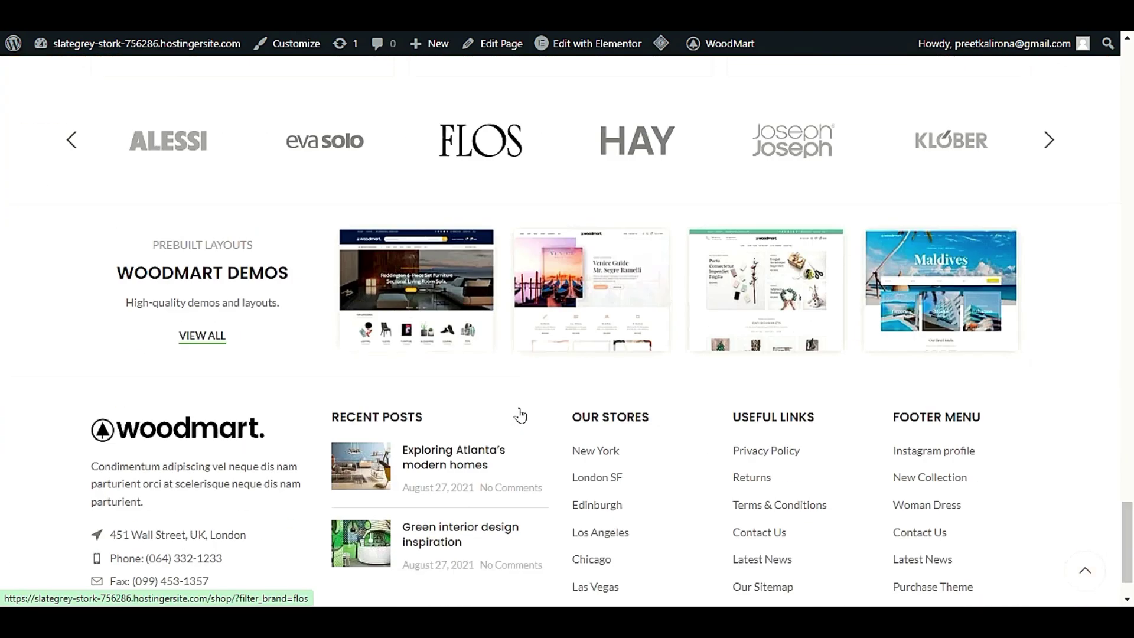
pyautogui.scroll(20, 520, 413)
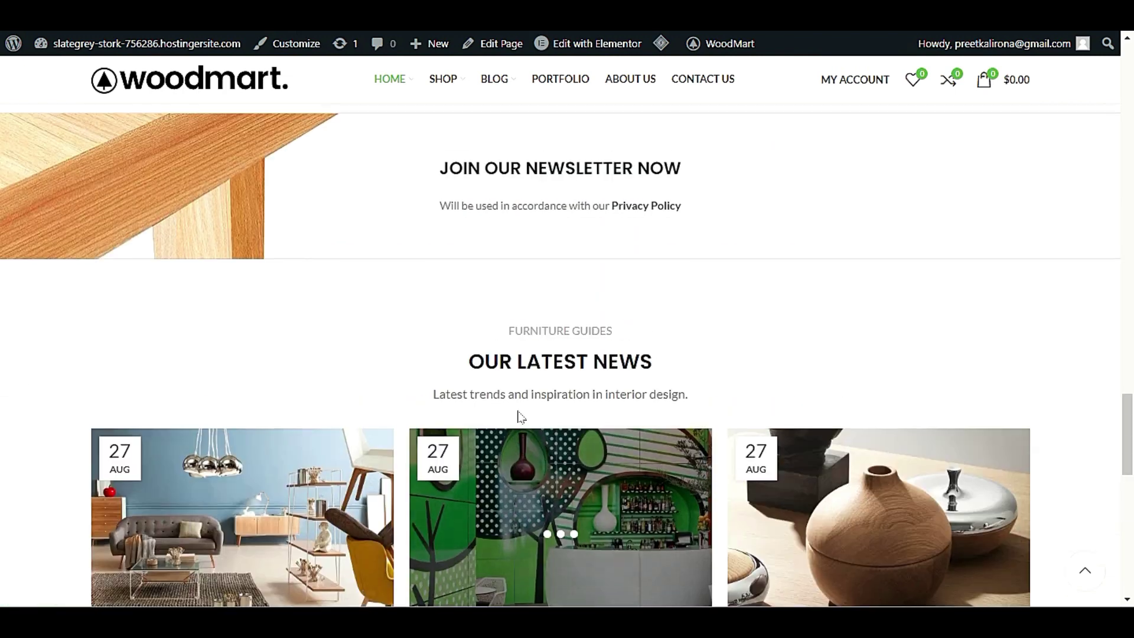
pyautogui.scroll(15, 480, 414)
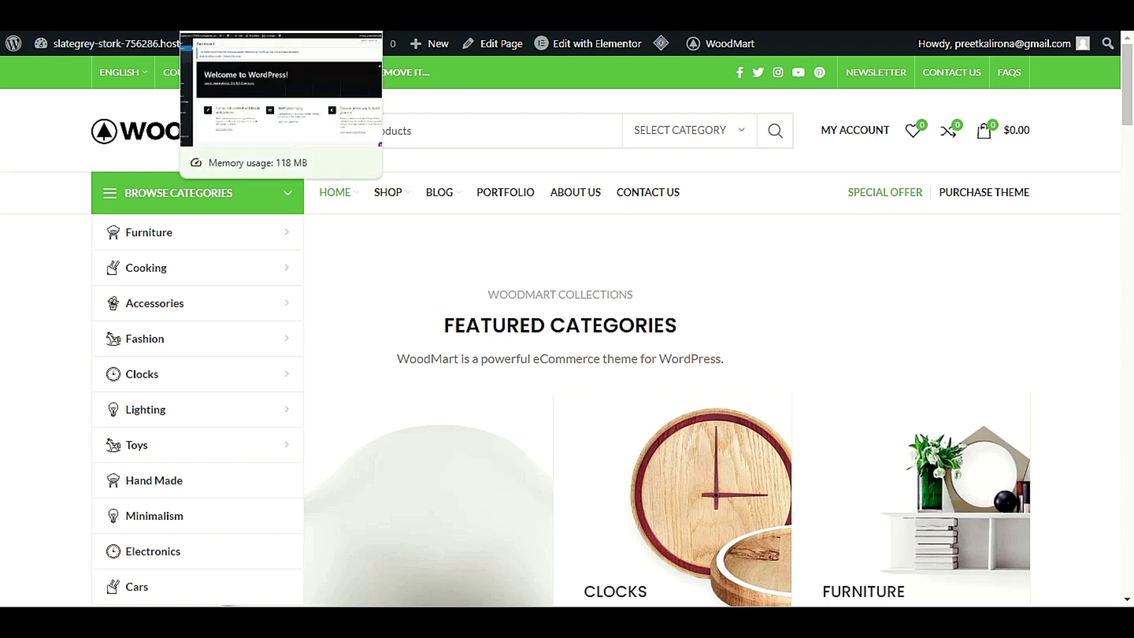
# - Examine the storefront's Home, Shop and Blog navigation menus and the Furniture and Cooking category submenus
pyautogui.click(236, 15)
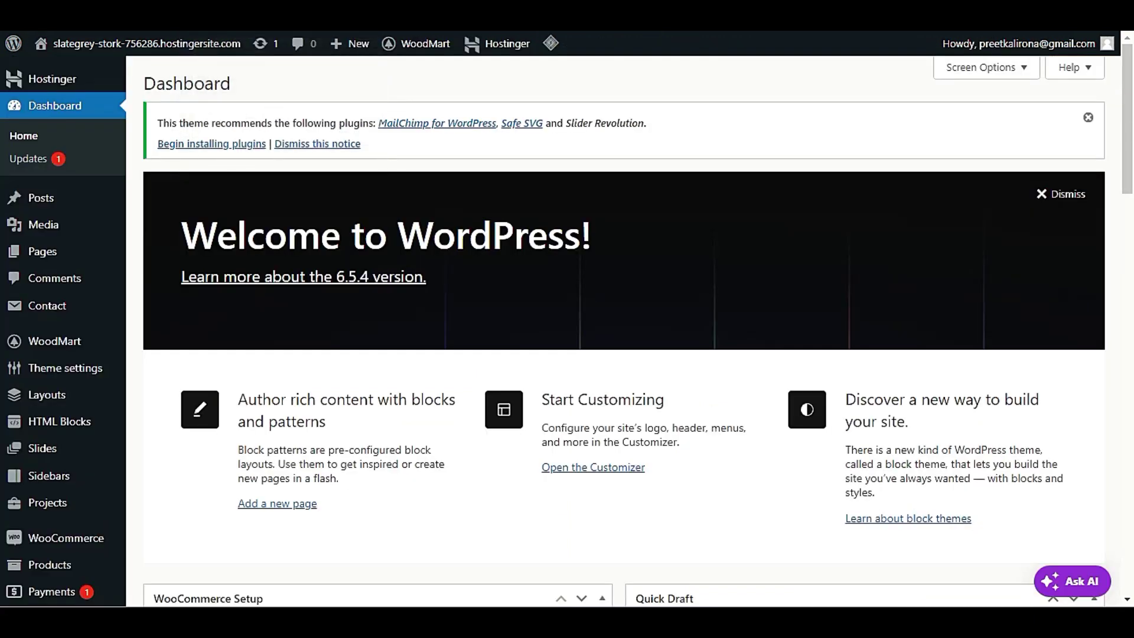
pyautogui.hotkey('ctrl', 'Tab')
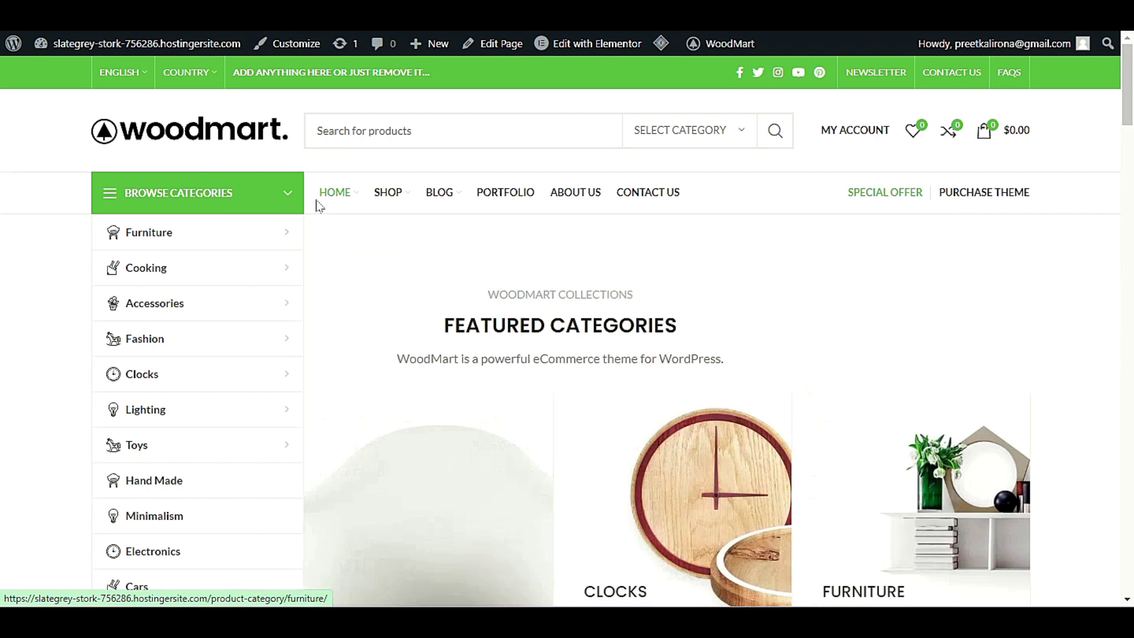
pyautogui.moveTo(329, 202)
pyautogui.moveTo(389, 203)
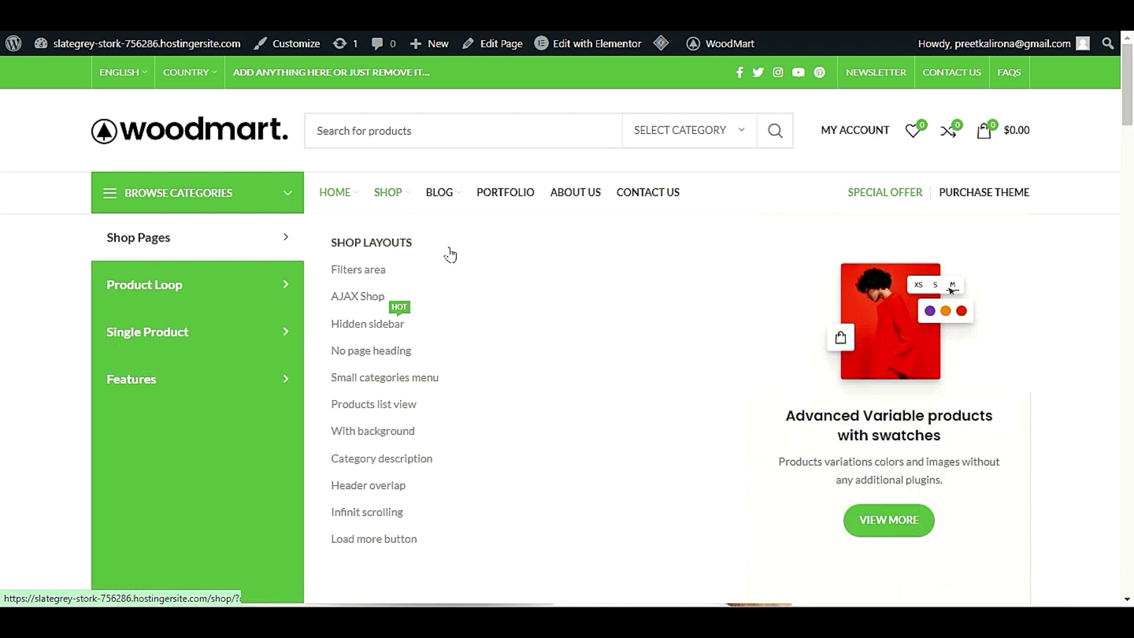
pyautogui.moveTo(442, 201)
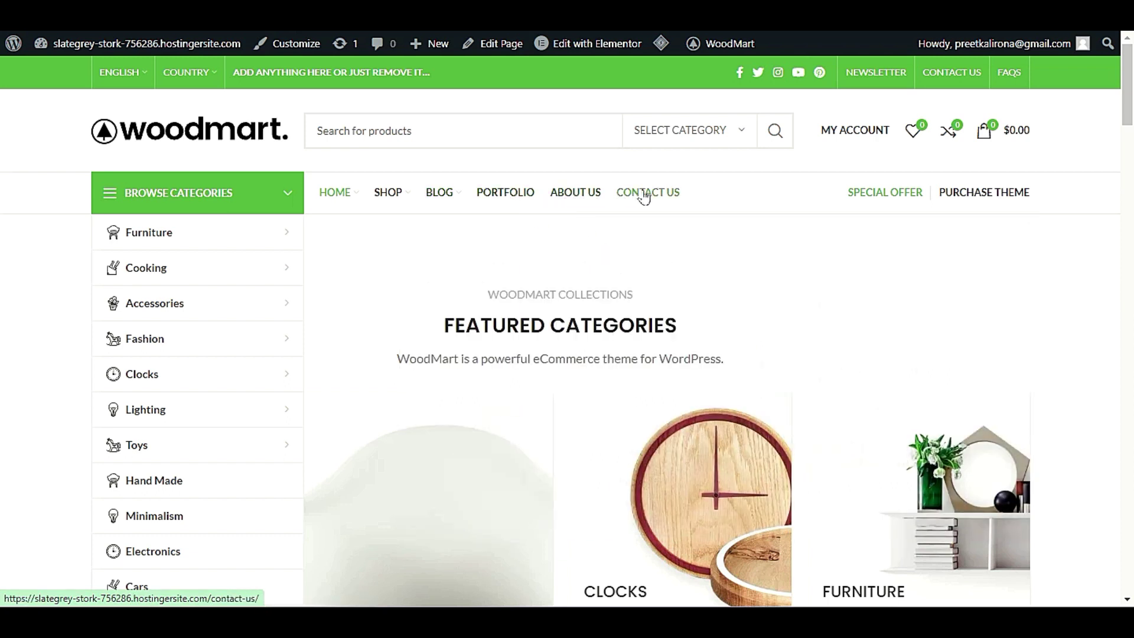
pyautogui.moveTo(152, 245)
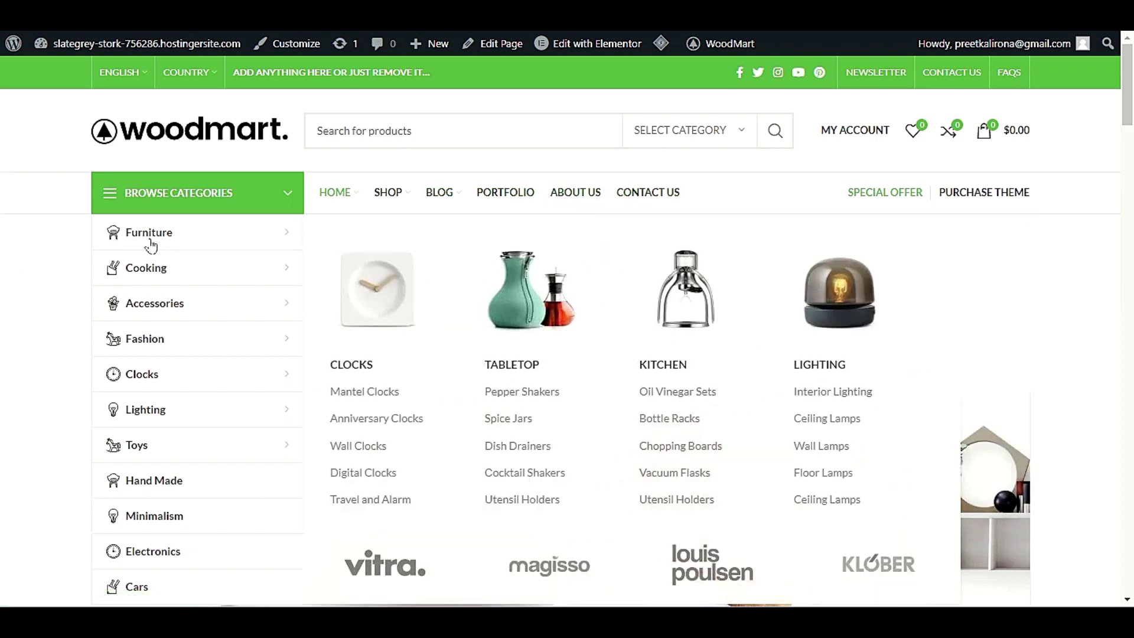
pyautogui.moveTo(182, 276)
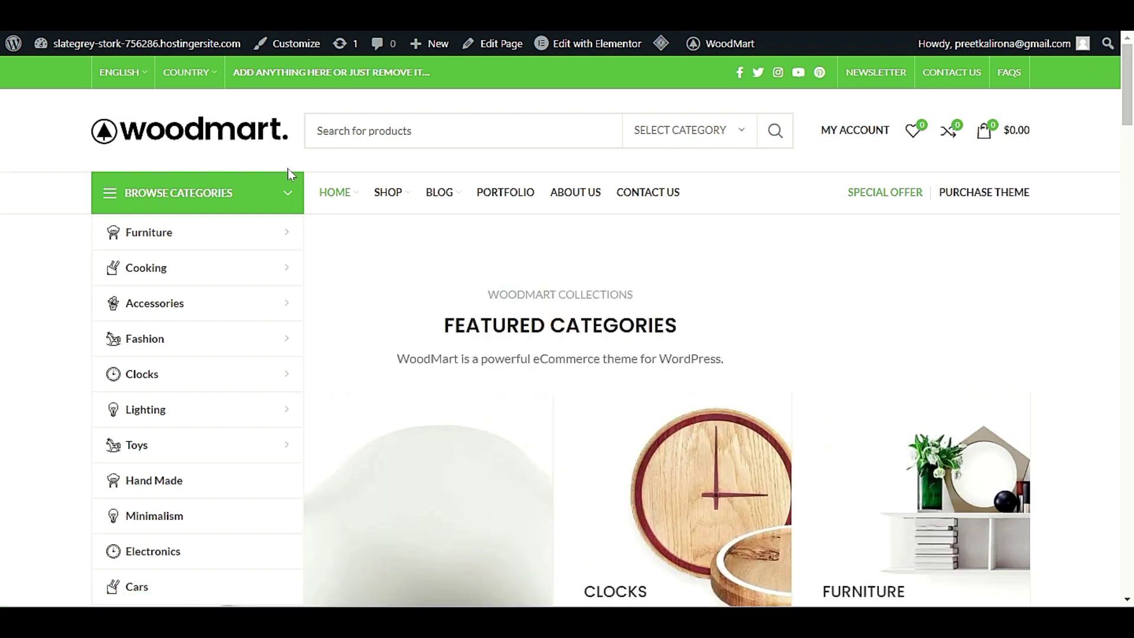
# - Return to the WordPress dashboard and open the list of all HTML blocks
pyautogui.click(236, 15)
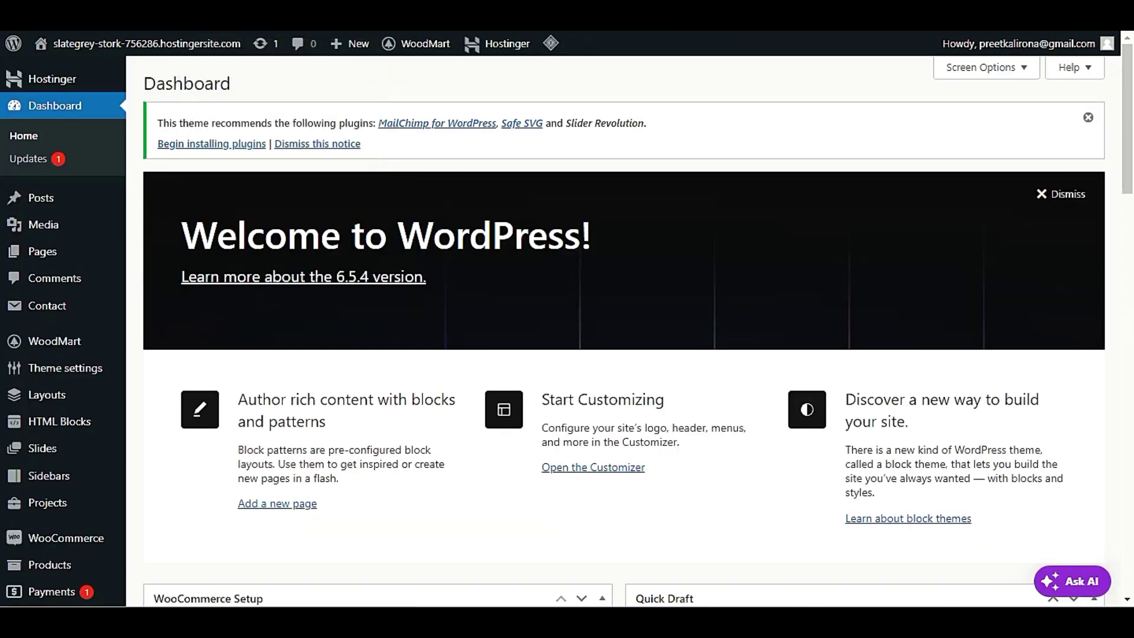
pyautogui.hotkey('ctrl', 'Tab')
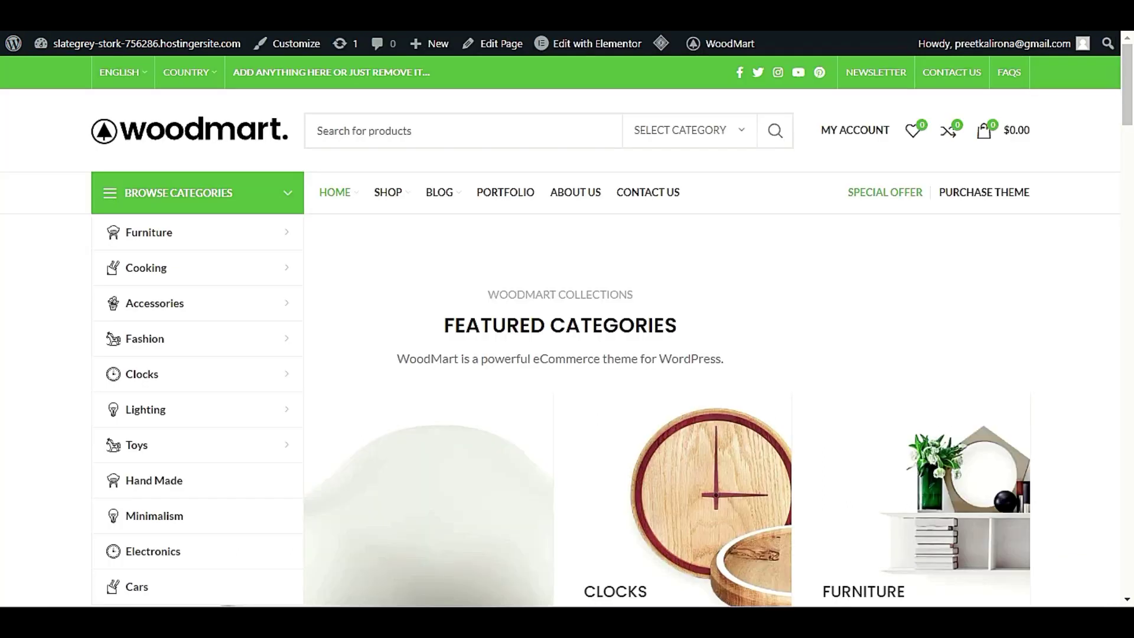
pyautogui.hotkey('ctrl', 'Tab')
pyautogui.moveTo(41, 434)
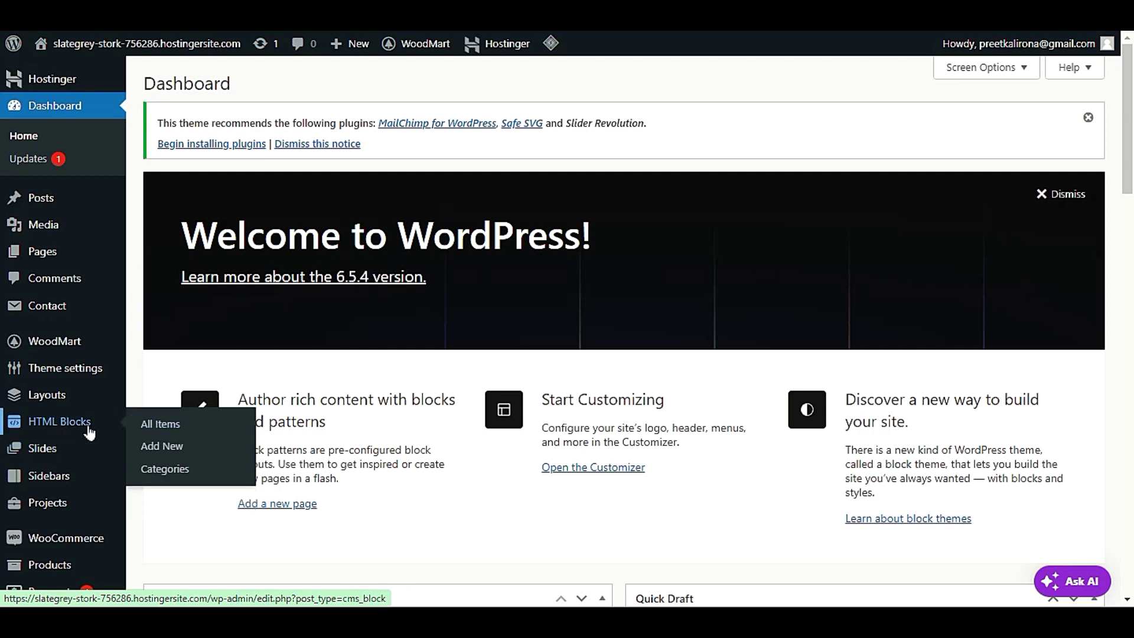
pyautogui.click(172, 423)
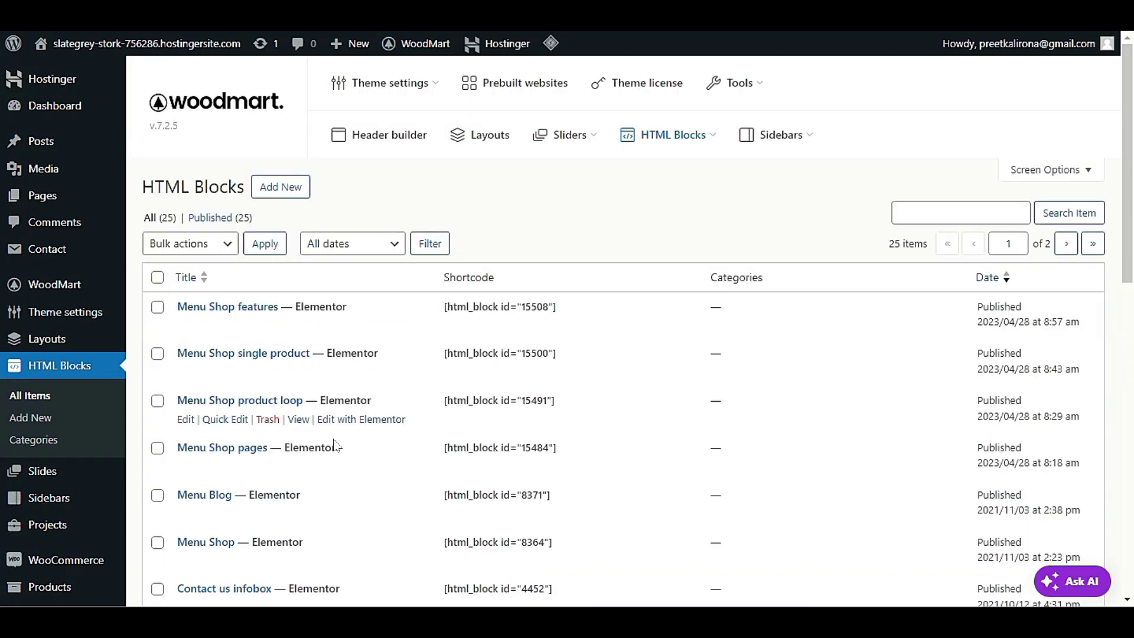
# - Look through both pages of the HTML blocks list for the menu and category menu blocks
pyautogui.scroll(-10, 335, 446)
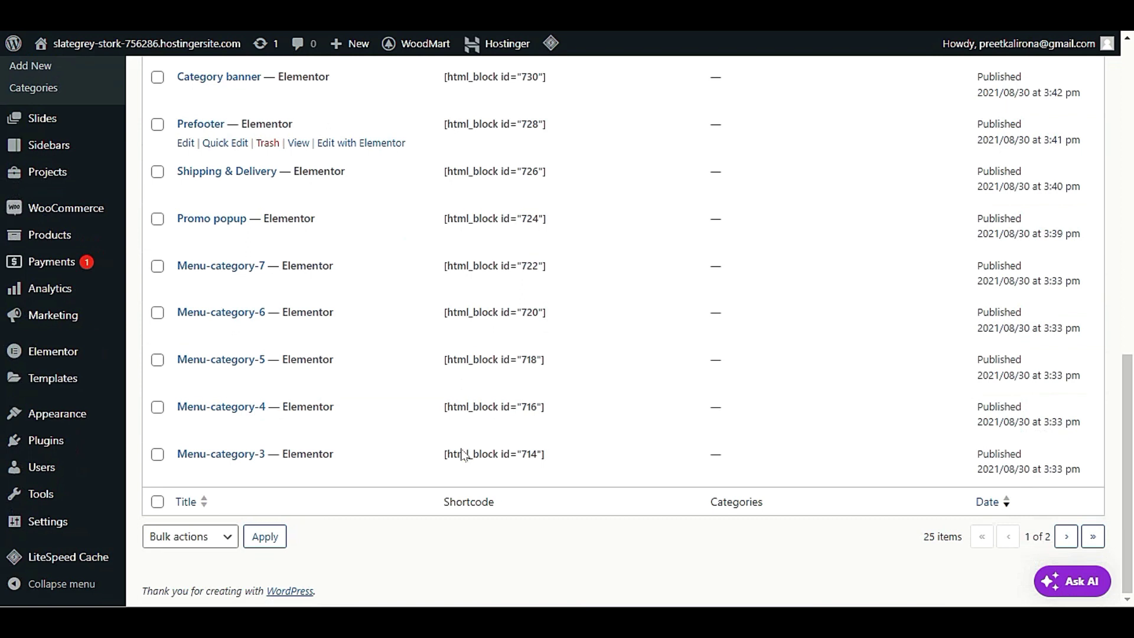
pyautogui.scroll(6, 464, 454)
pyautogui.scroll(-6, 464, 413)
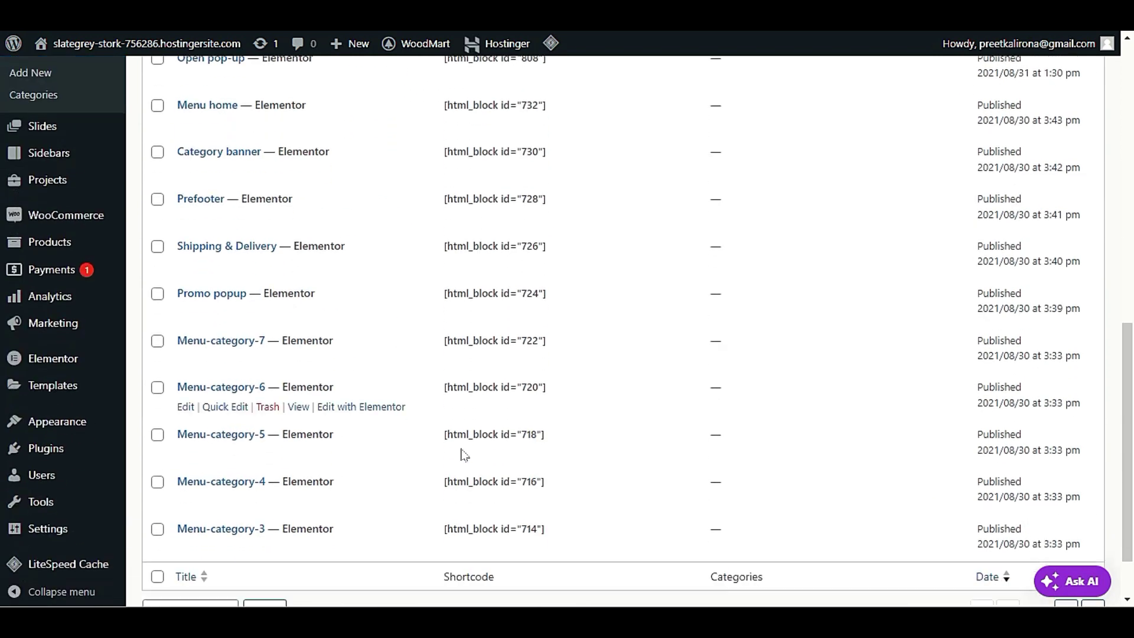
pyautogui.scroll(5, 463, 437)
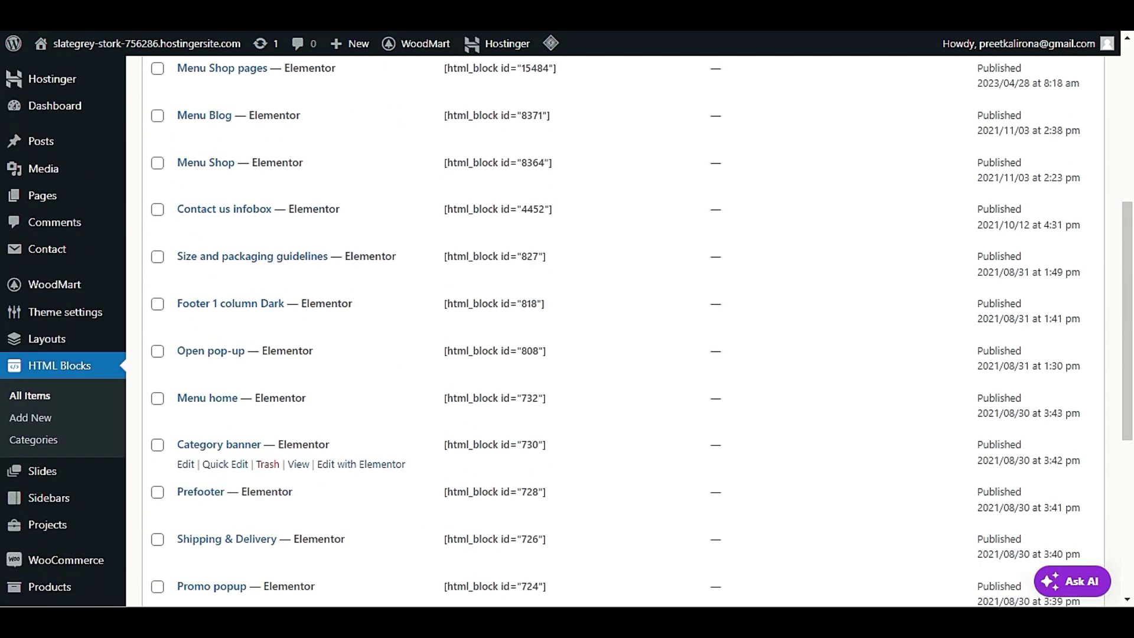
pyautogui.scroll(-1, 462, 458)
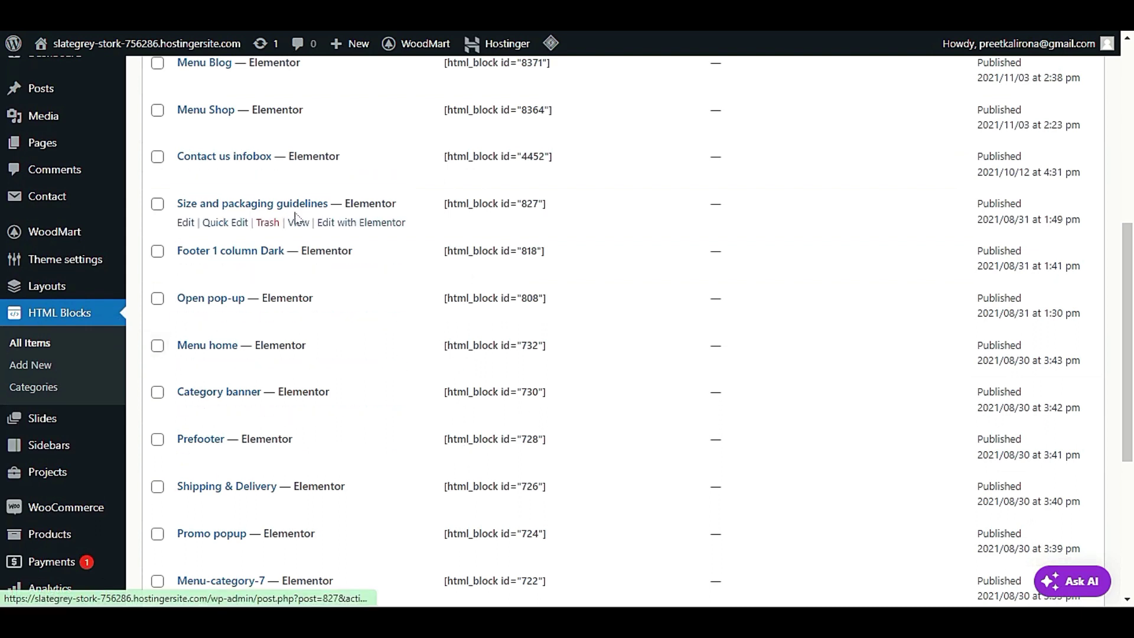
pyautogui.scroll(3, 620, 352)
pyautogui.scroll(-7, 618, 353)
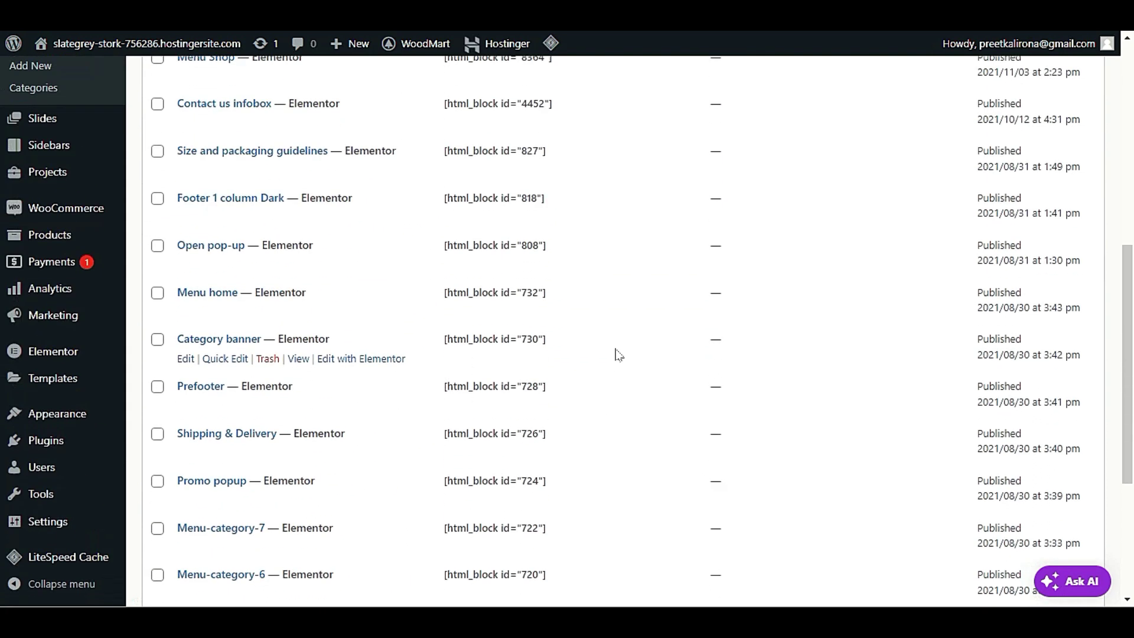
pyautogui.scroll(-5, 615, 354)
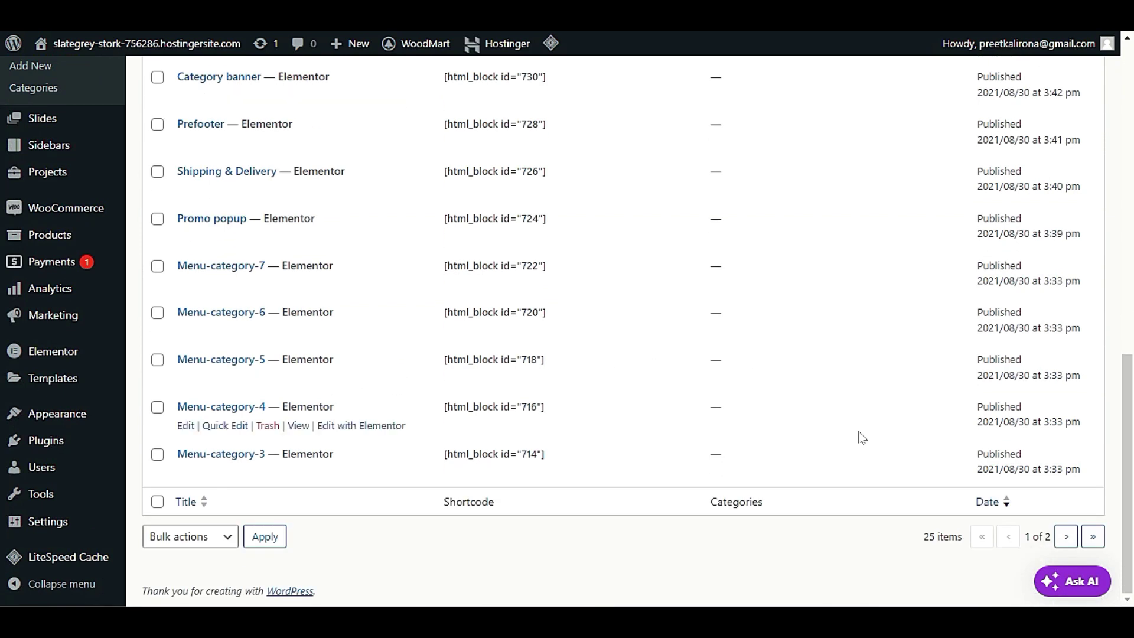
pyautogui.click(1066, 536)
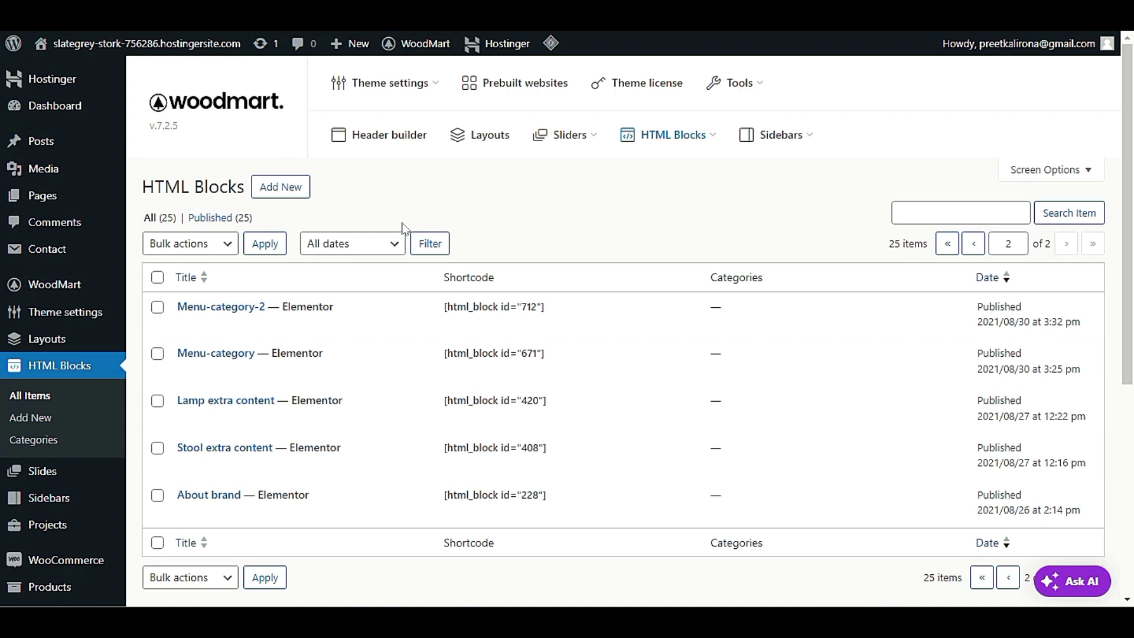
pyautogui.scroll(-3, 337, 256)
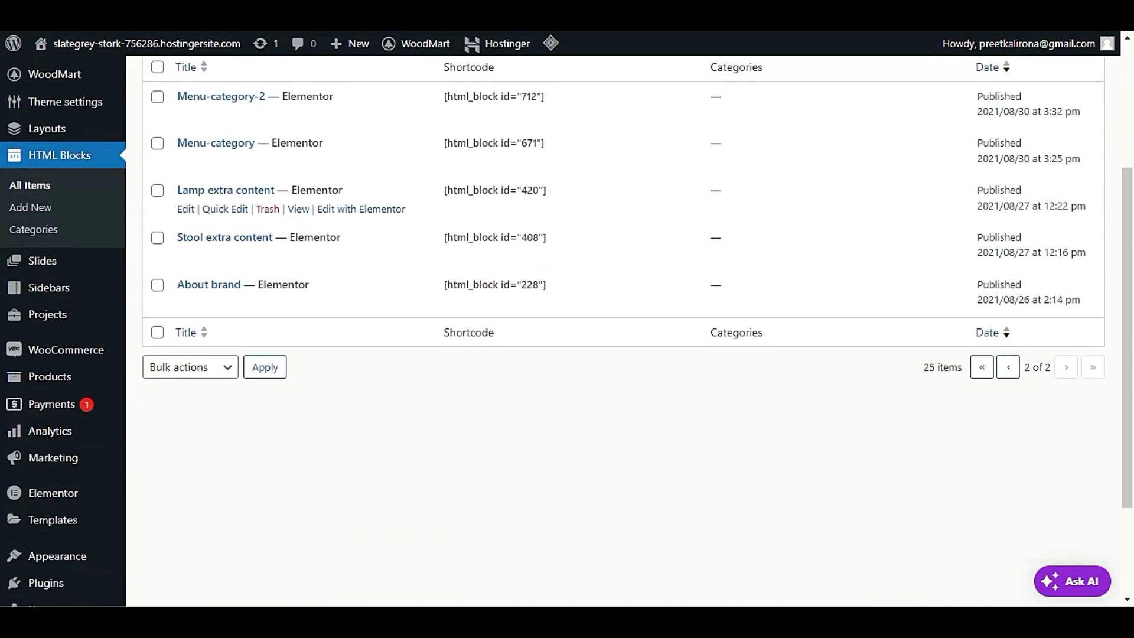
# - Open the product categories management page and look over the store's existing categories
pyautogui.moveTo(37, 375)
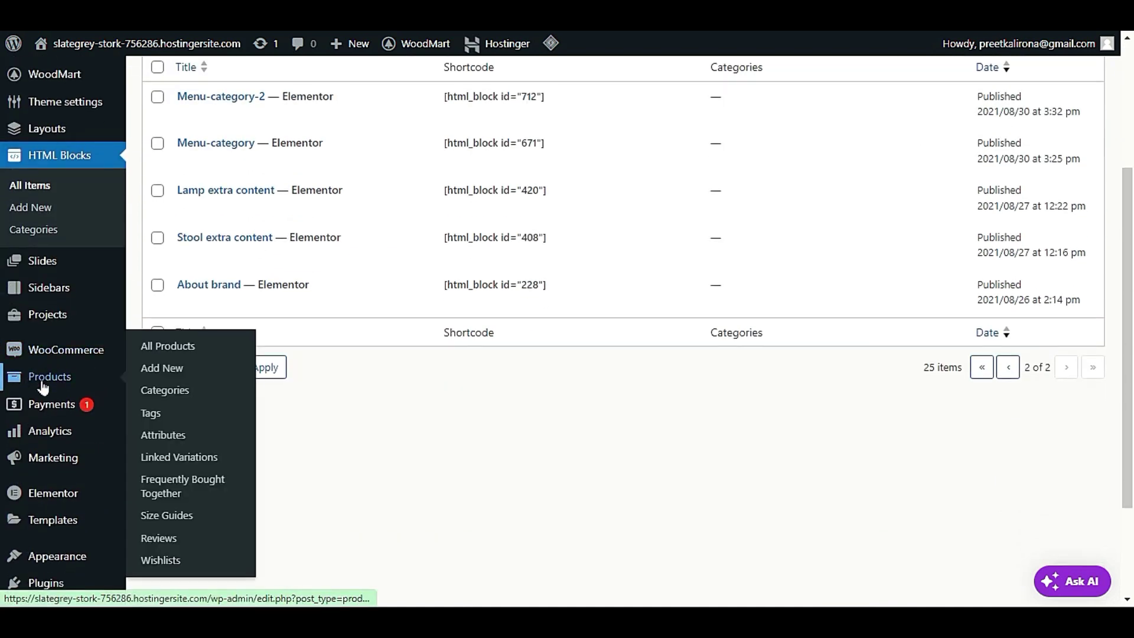
pyautogui.click(163, 390)
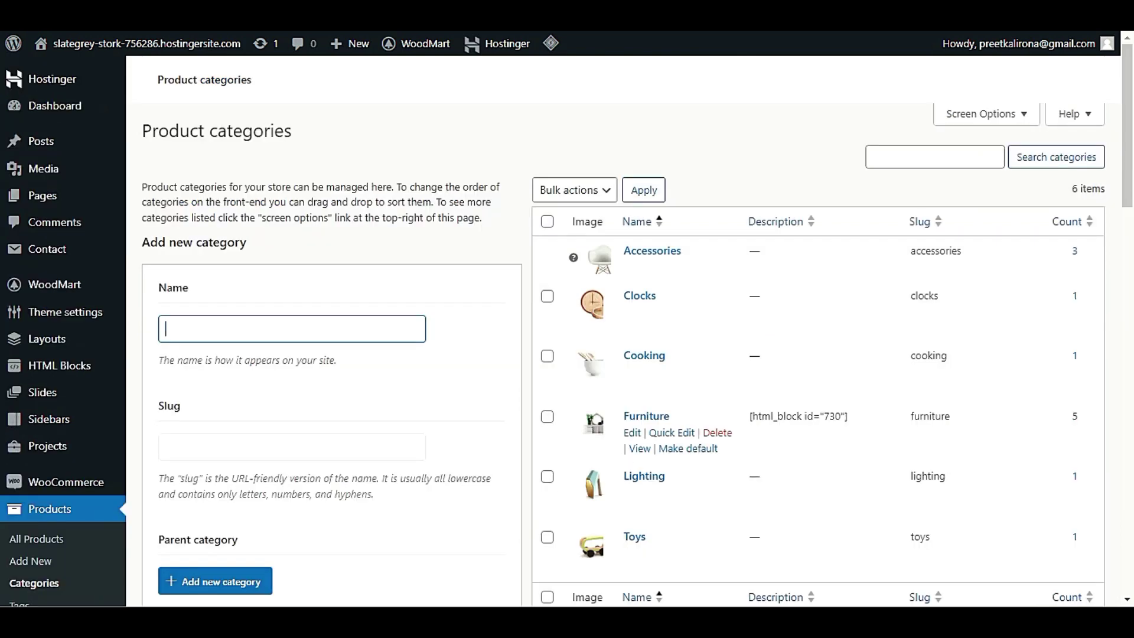
pyautogui.scroll(-6, 632, 469)
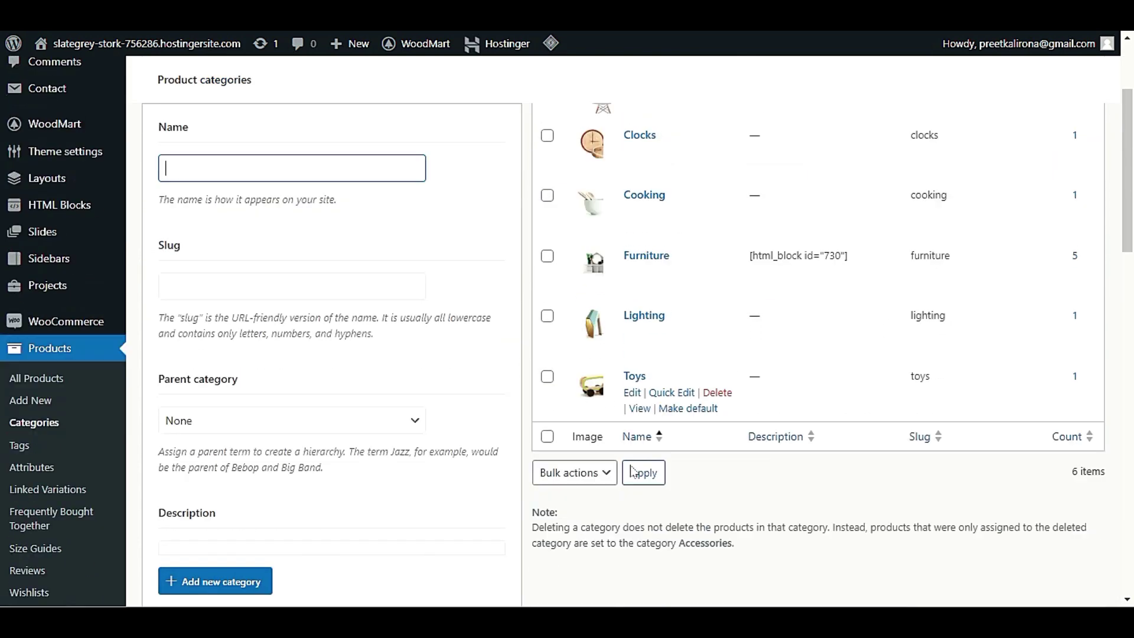
pyautogui.scroll(6, 630, 470)
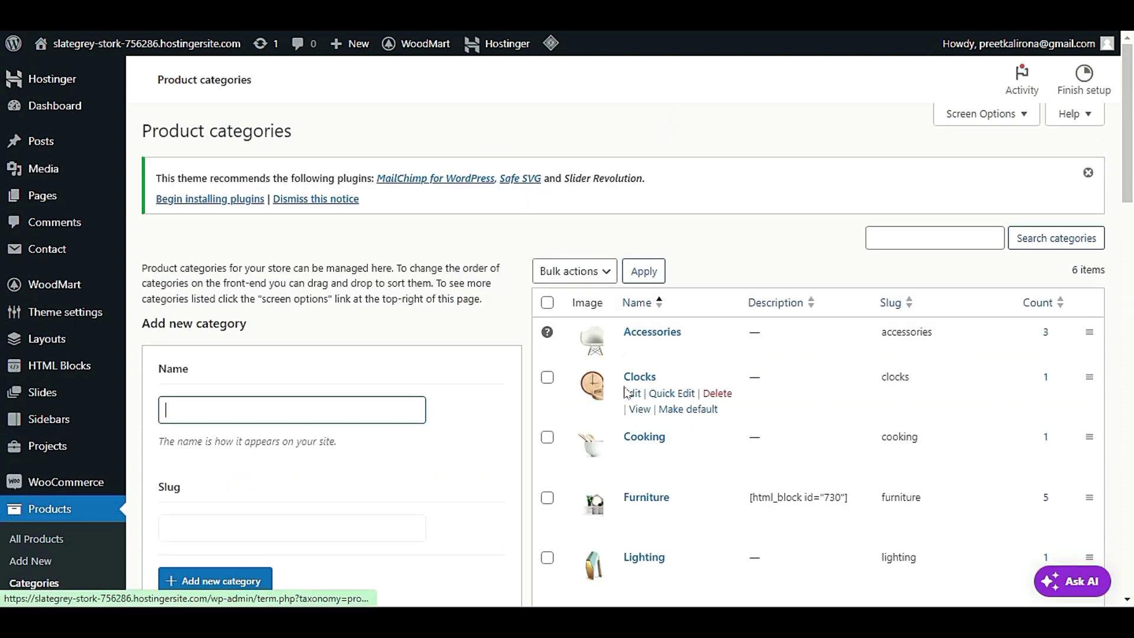
pyautogui.scroll(-3, 650, 384)
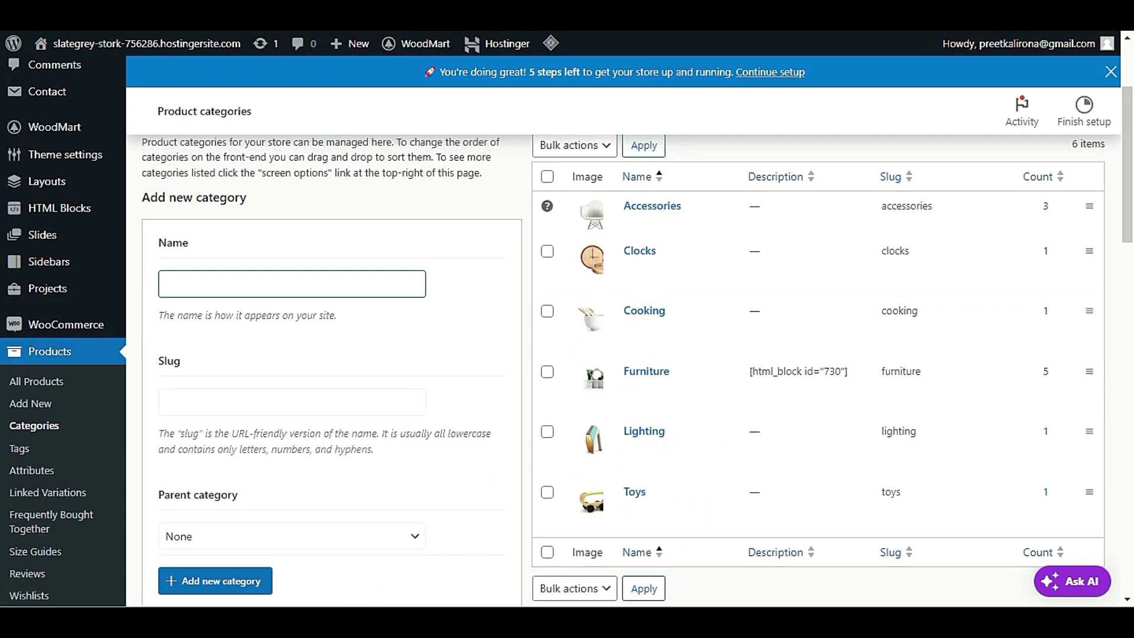
pyautogui.scroll(1, 482, 440)
pyautogui.scroll(-3, 482, 441)
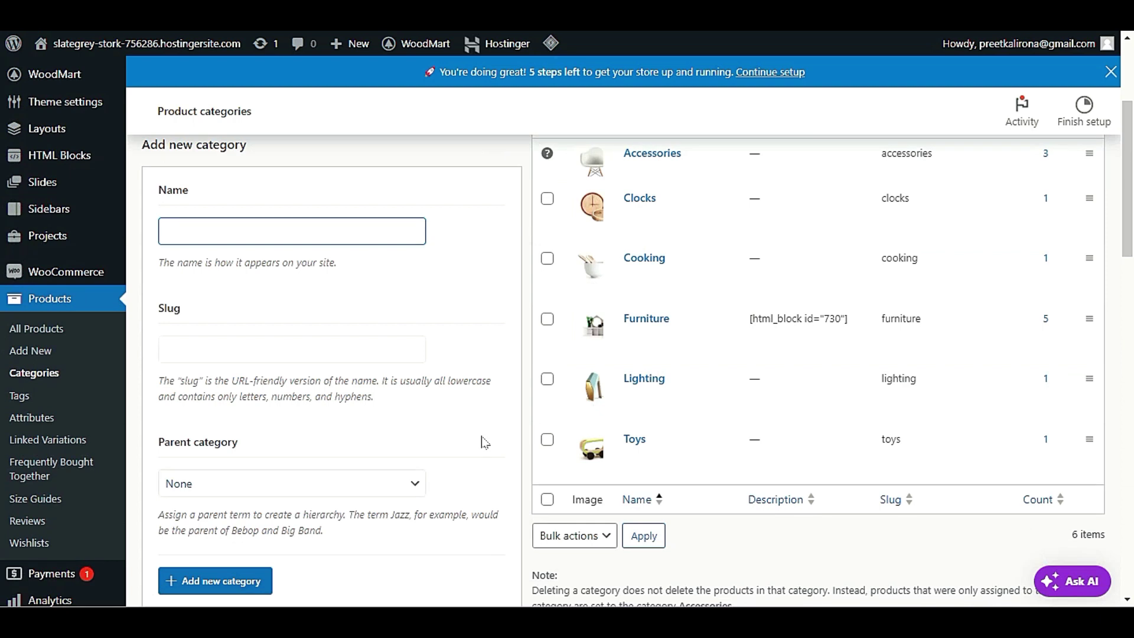
pyautogui.scroll(2, 481, 441)
pyautogui.scroll(-1, 481, 440)
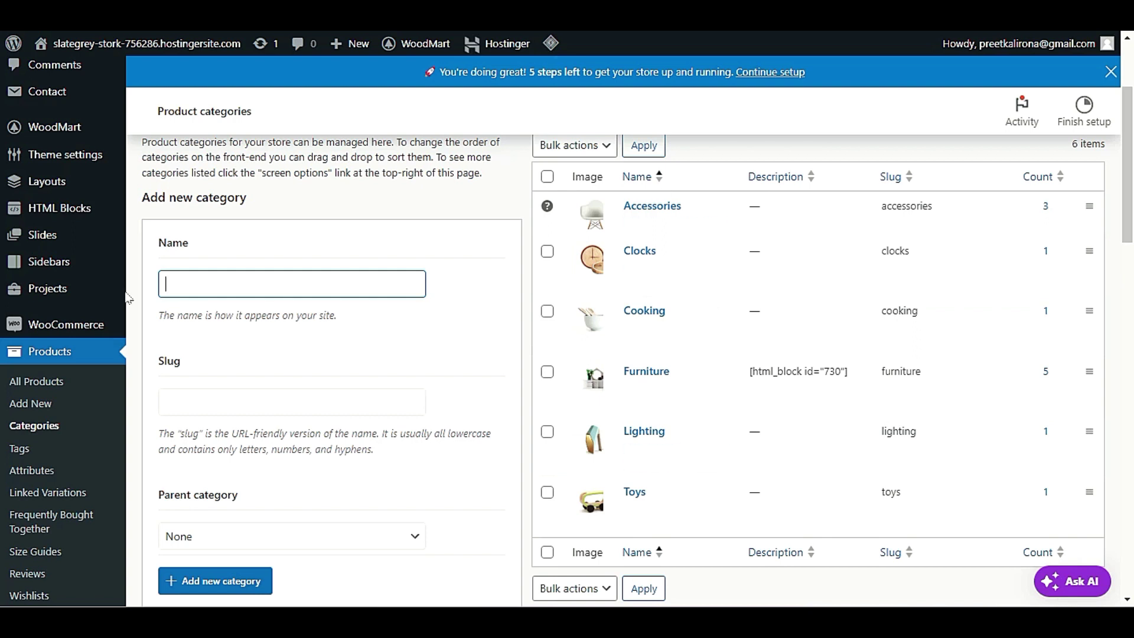
# - Add a product category with Mobile Phone as both its name and slug, leaving the parent category and description unset
pyautogui.scroll(-2, 566, 331)
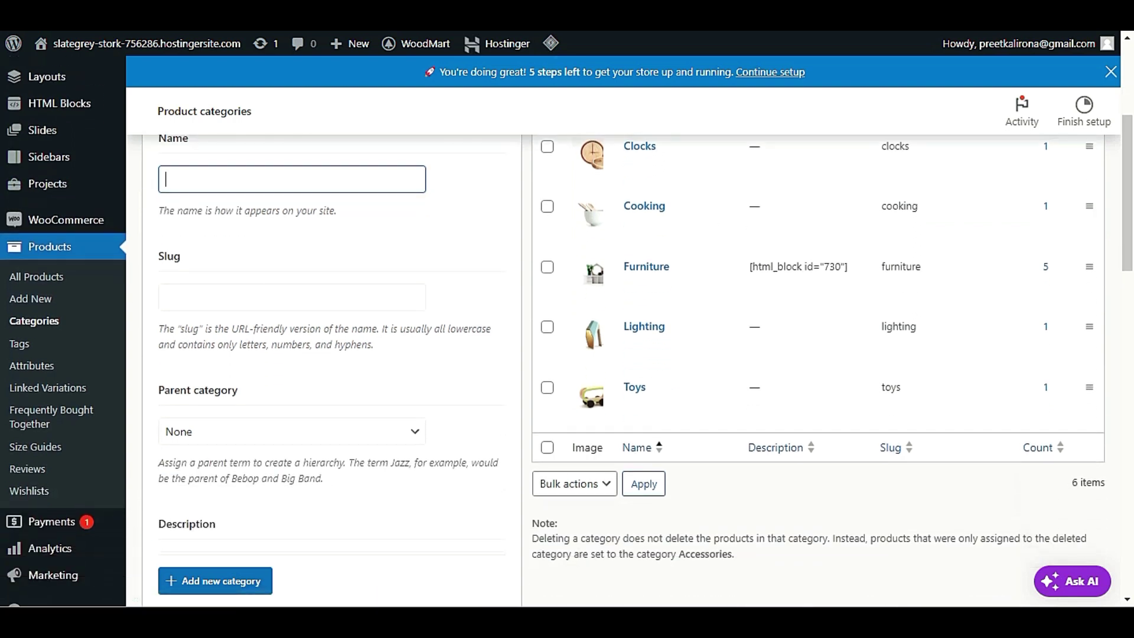
pyautogui.write('obile')
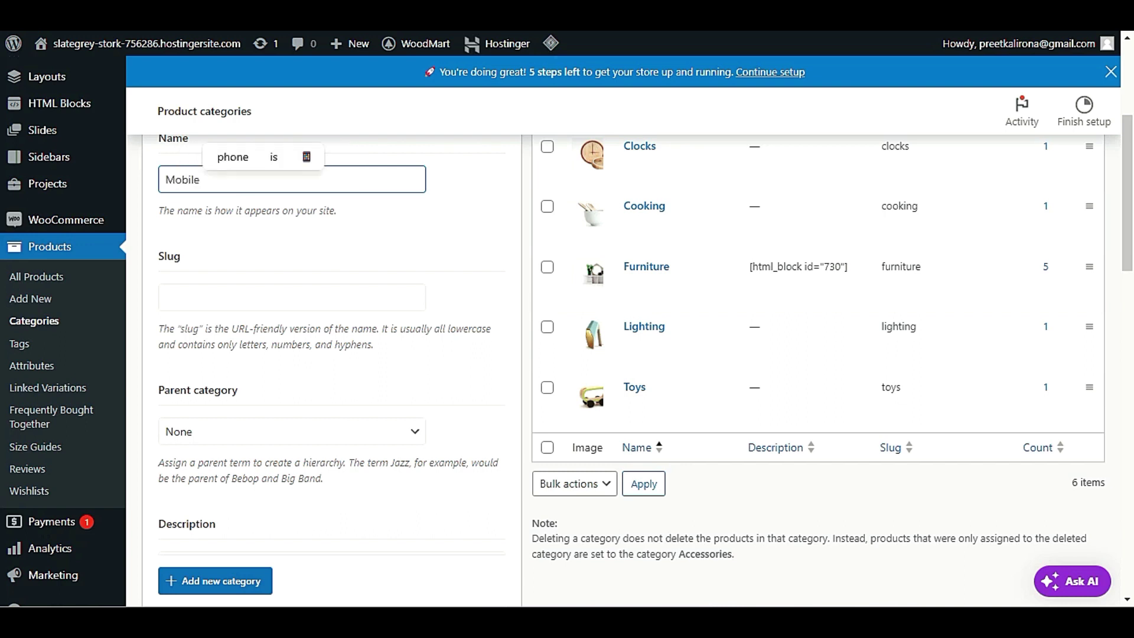
pyautogui.write(' Phone')
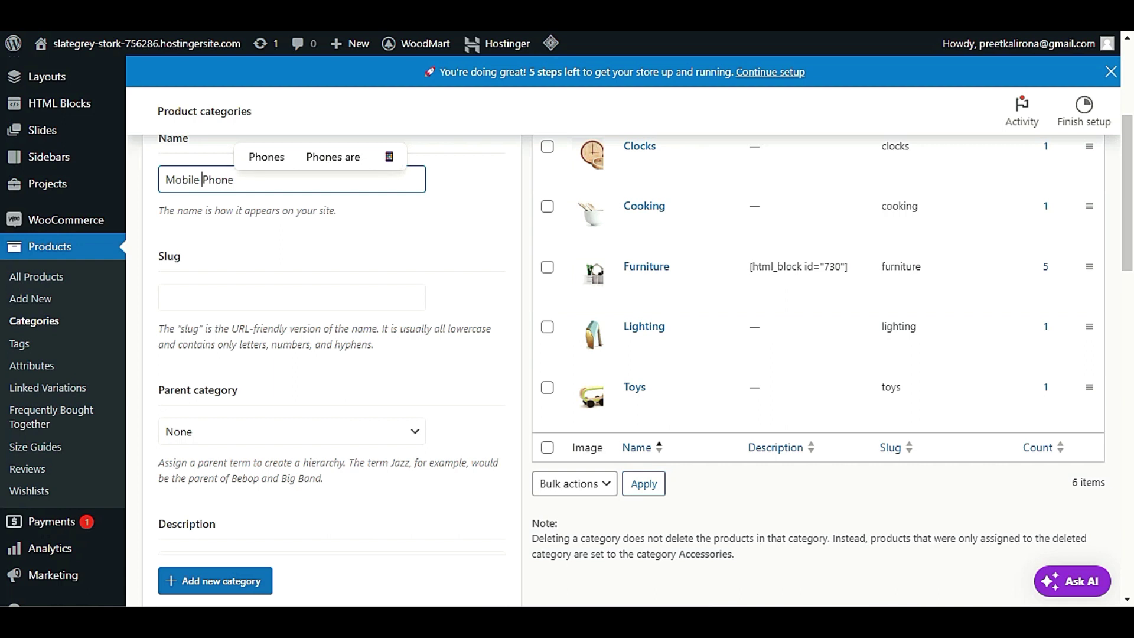
pyautogui.tripleClick(202, 180)
pyautogui.hotkey('ctrl', 'c')
pyautogui.click(212, 290)
pyautogui.hotkey('ctrl', 'v')
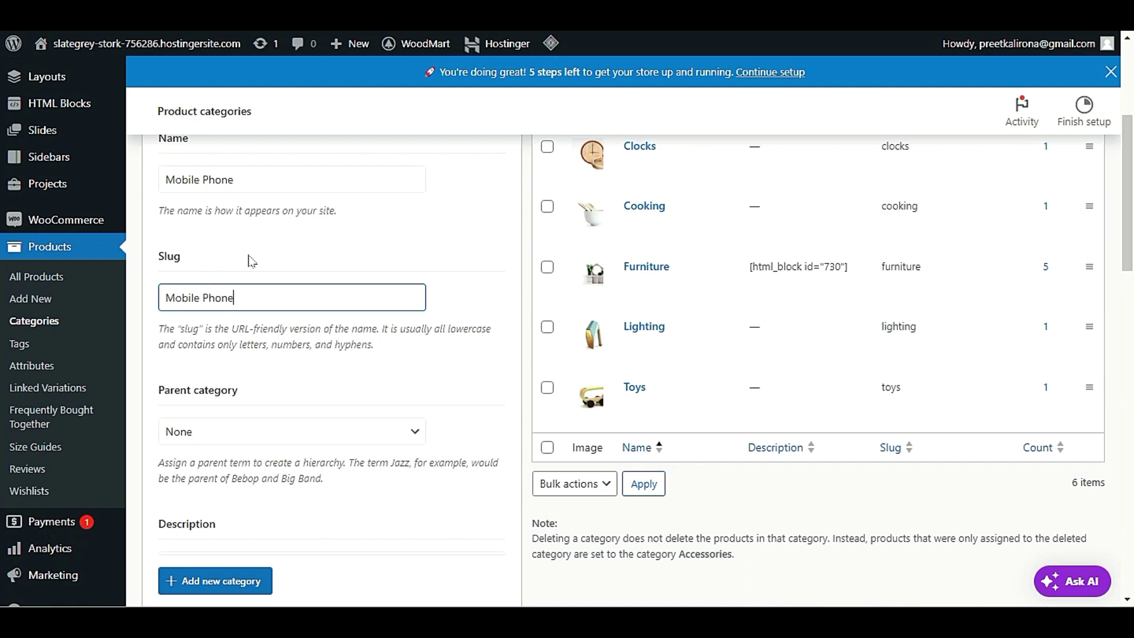
pyautogui.scroll(-3, 261, 304)
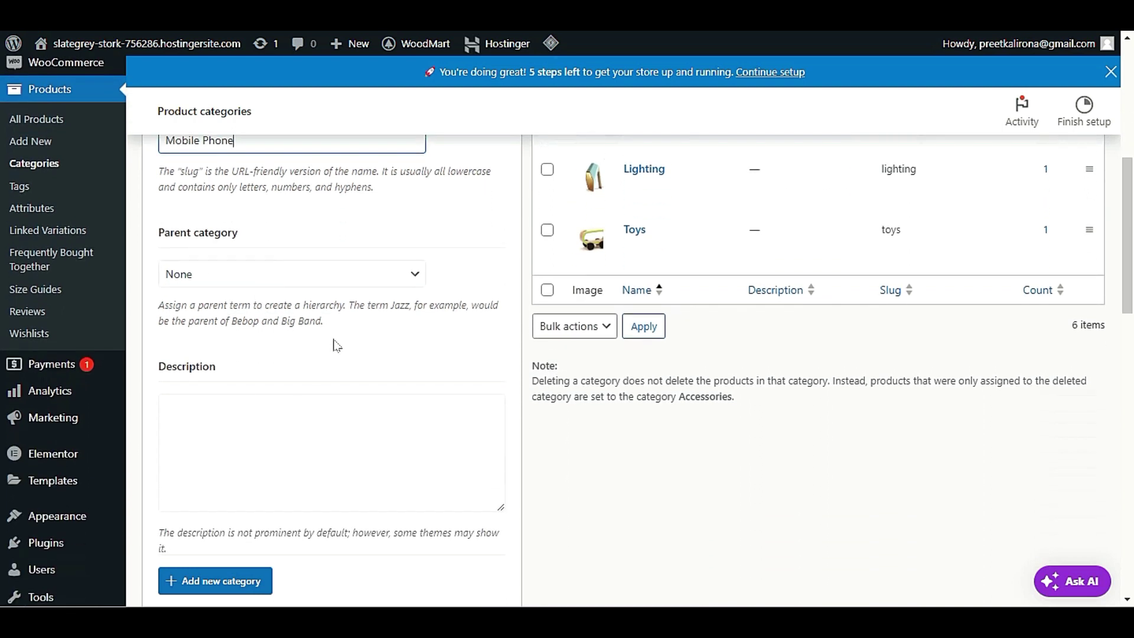
pyautogui.click(223, 397)
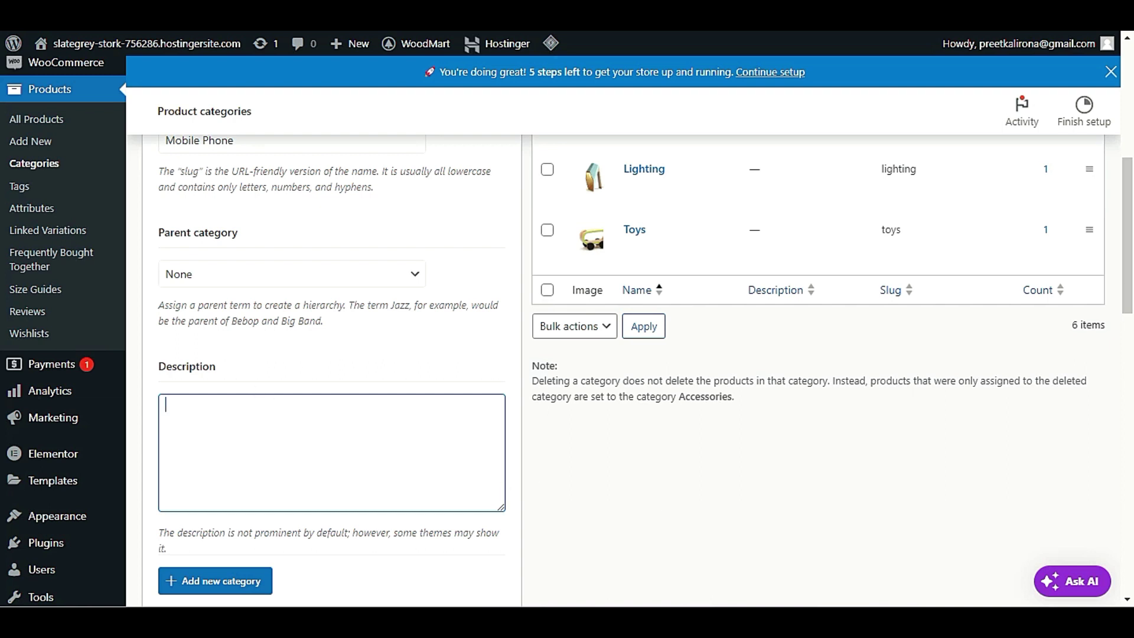
pyautogui.click(214, 583)
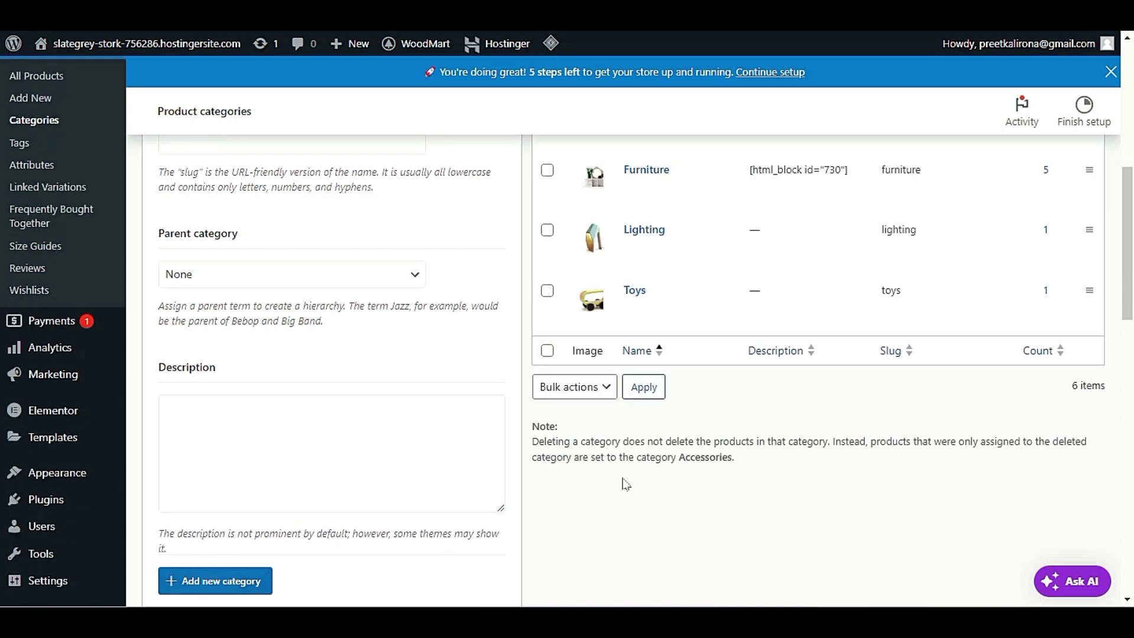
# - Look over the display type, thumbnail and image options of the new category form and the updated category list
pyautogui.scroll(6, 625, 485)
pyautogui.scroll(-4, 467, 481)
pyautogui.scroll(-5, 454, 481)
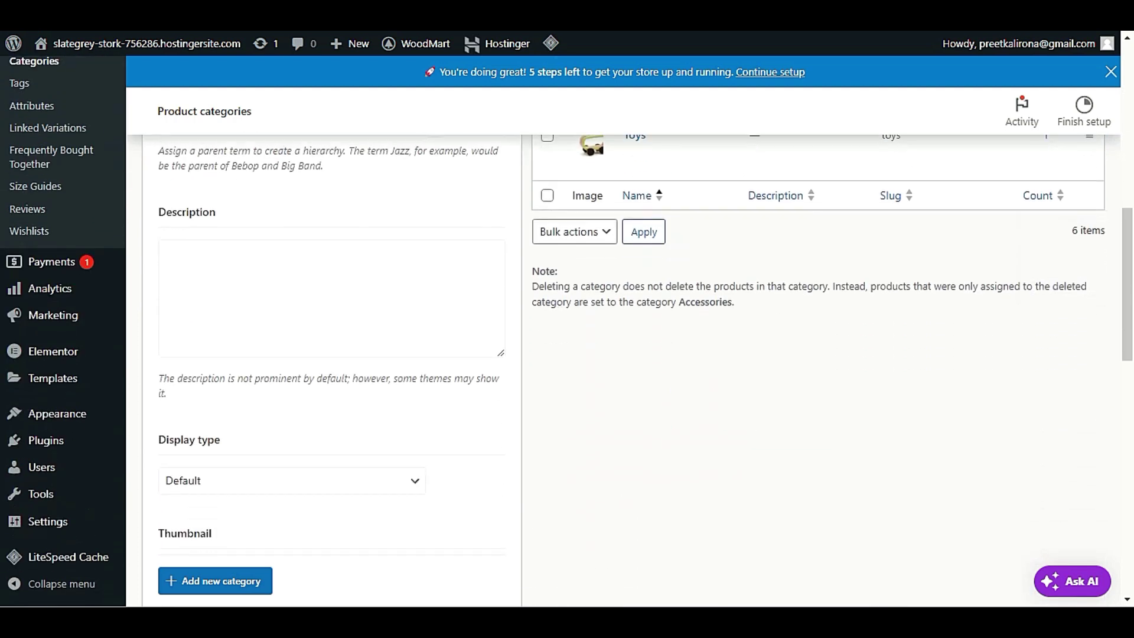
pyautogui.scroll(-3, 463, 464)
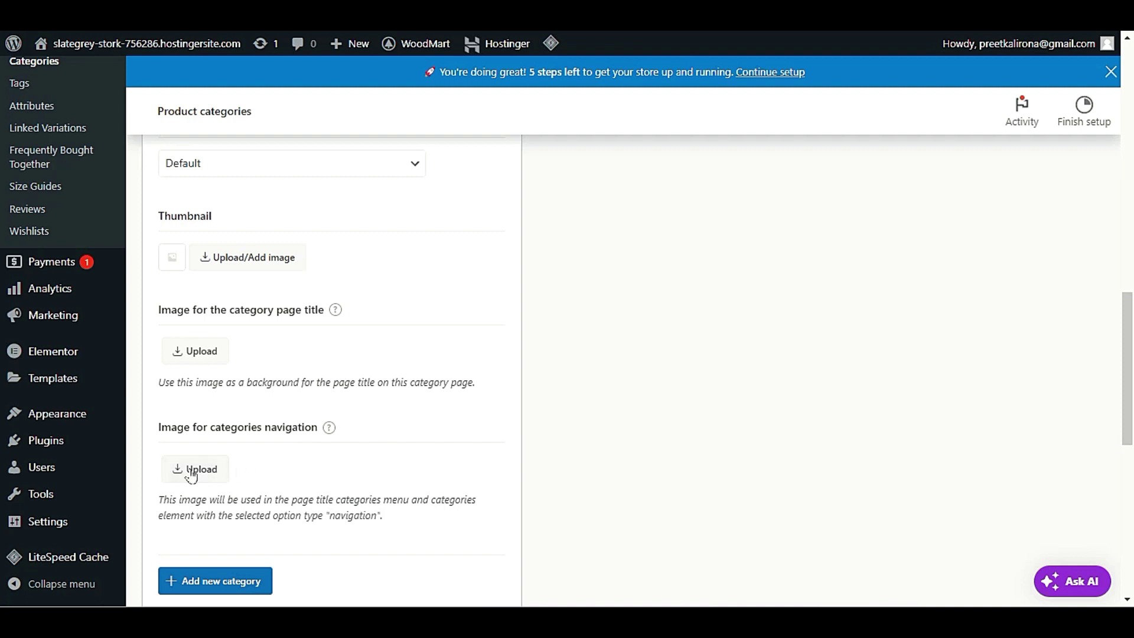
pyautogui.scroll(1, 209, 471)
pyautogui.scroll(1, 208, 470)
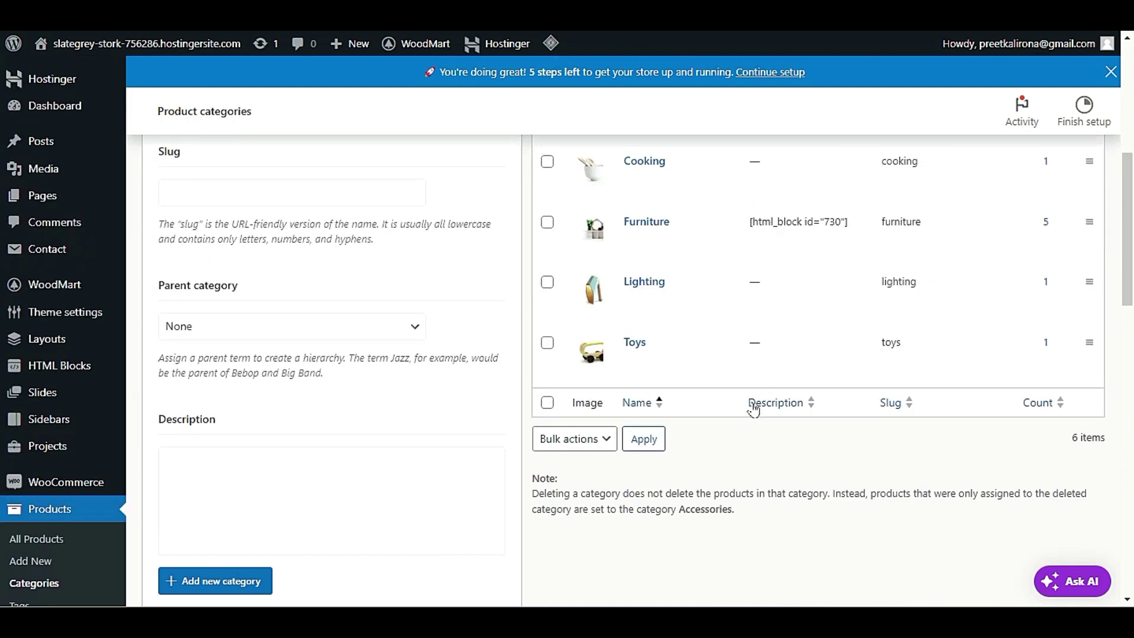
pyautogui.scroll(-5, 738, 408)
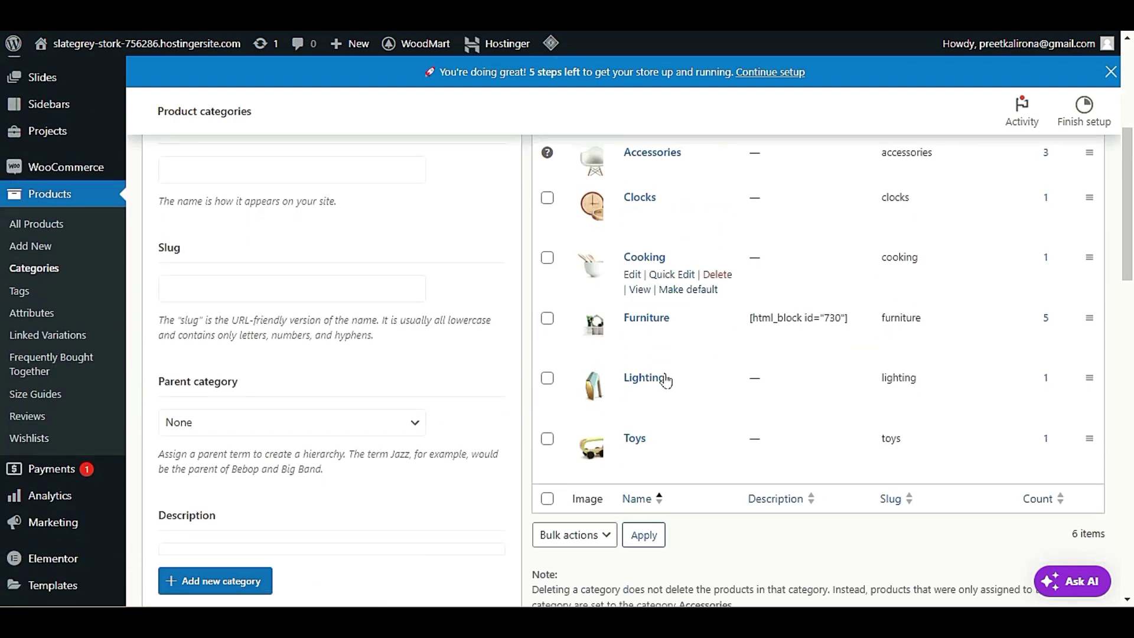
pyautogui.scroll(4, 620, 396)
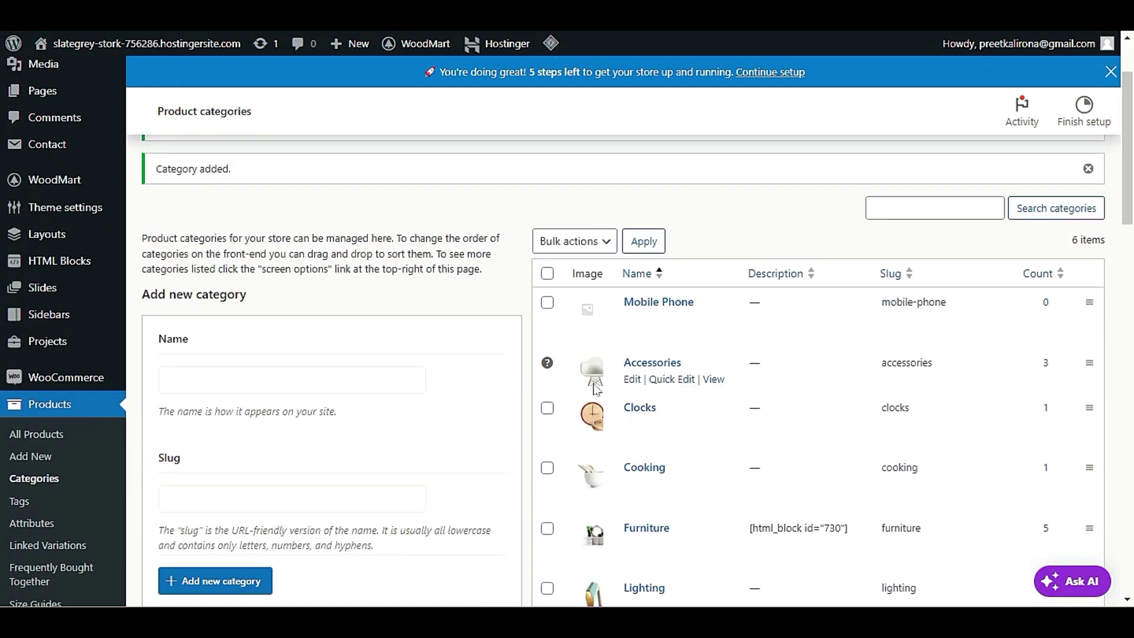
# - Open the Accessories category for editing and examine its thumbnail, page title, categories navigation and header menu image settings
pyautogui.click(629, 379)
pyautogui.scroll(-8, 405, 361)
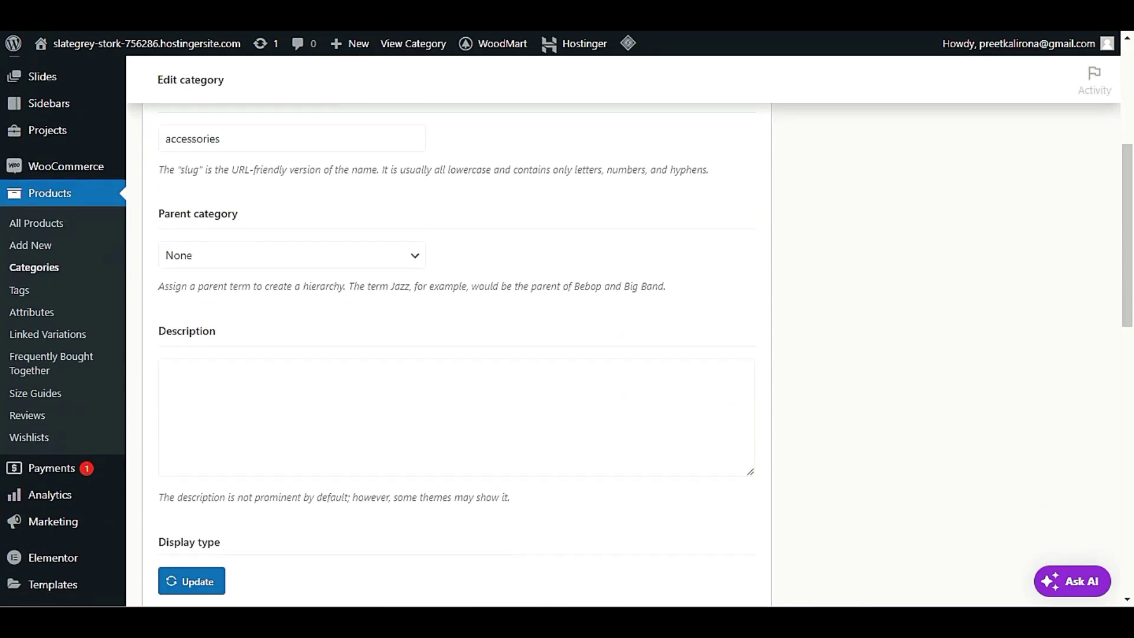
pyautogui.scroll(-3, 538, 404)
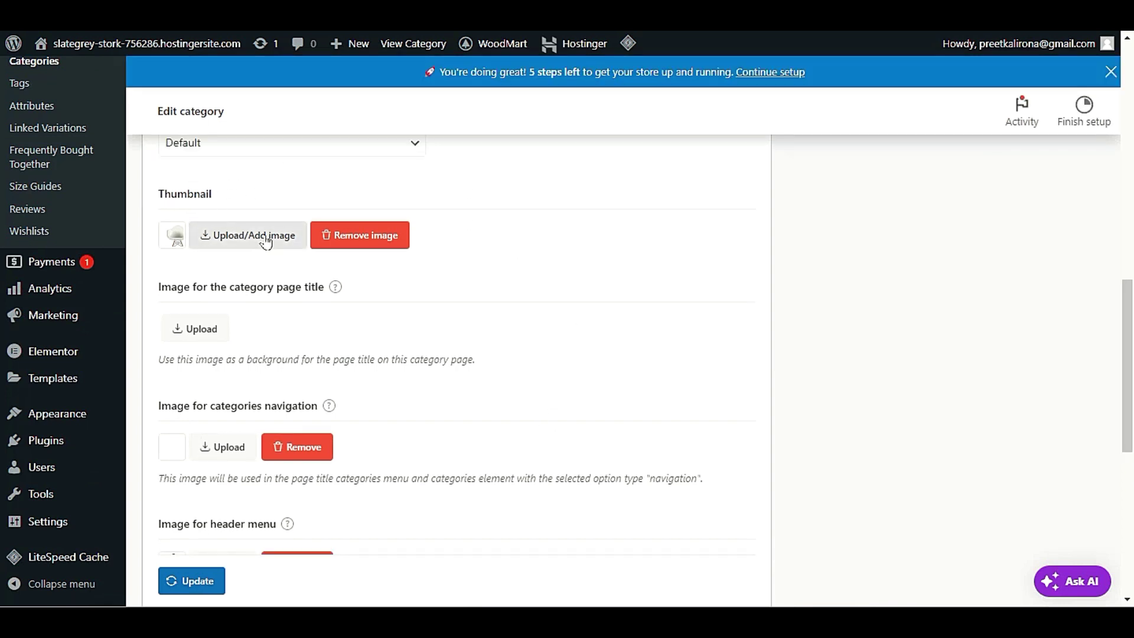
pyautogui.scroll(-3, 248, 212)
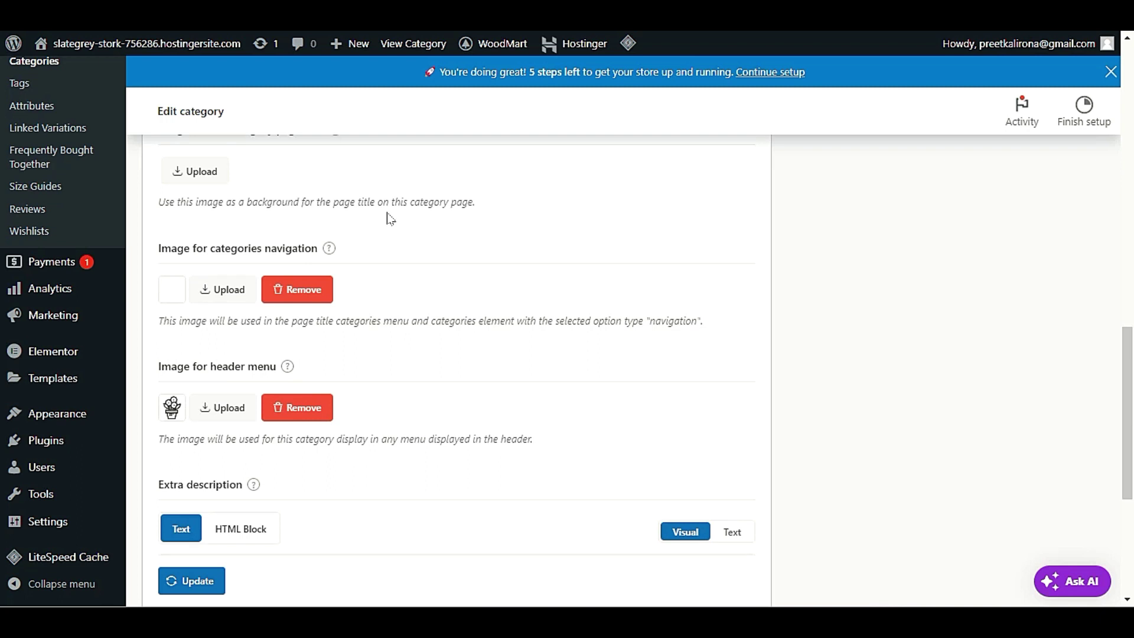
pyautogui.scroll(-2, 389, 219)
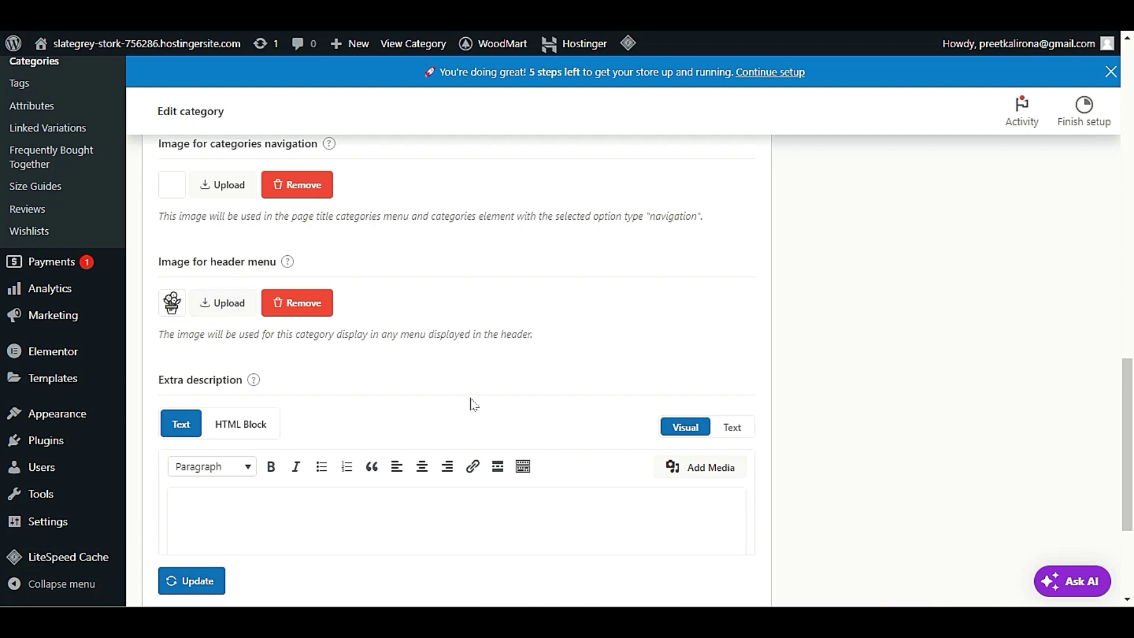
pyautogui.scroll(6, 468, 400)
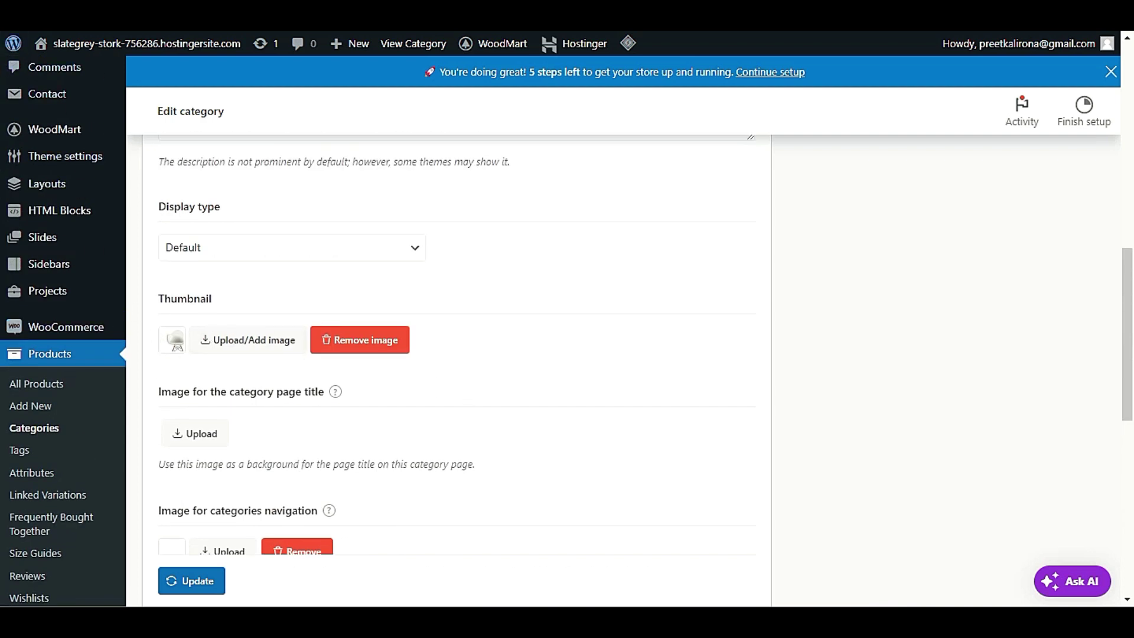
# - Glance at the HTML blocks list, then return to the product categories page and check the Mobile Phone entry
pyautogui.hotkey('ctrl', 'Tab')
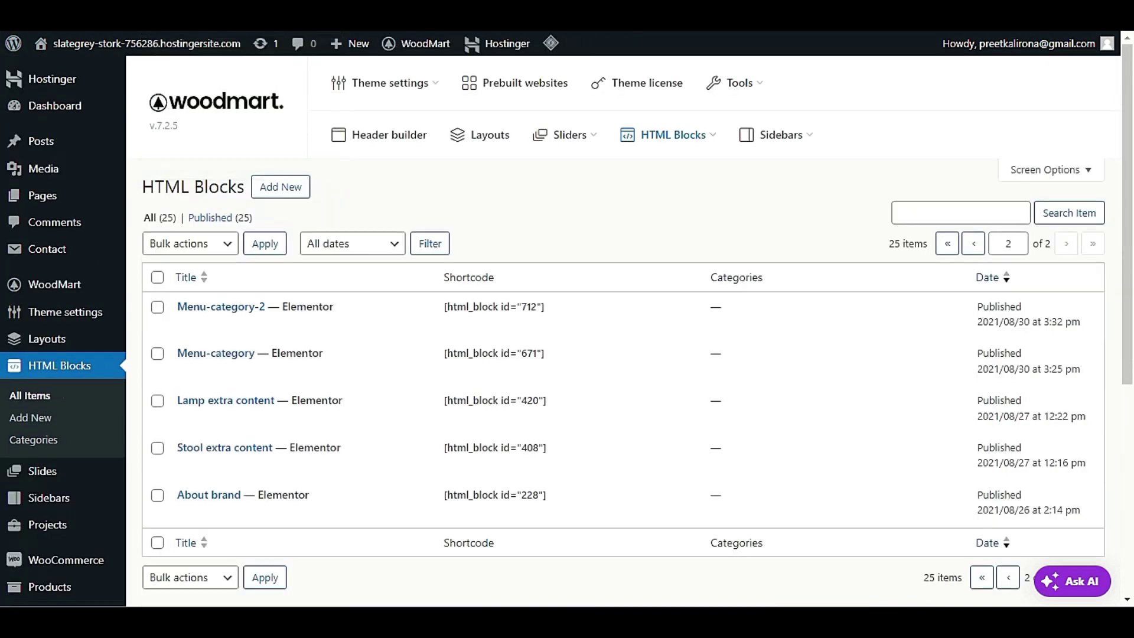
pyautogui.hotkey('ctrl', 'shift', 'Tab')
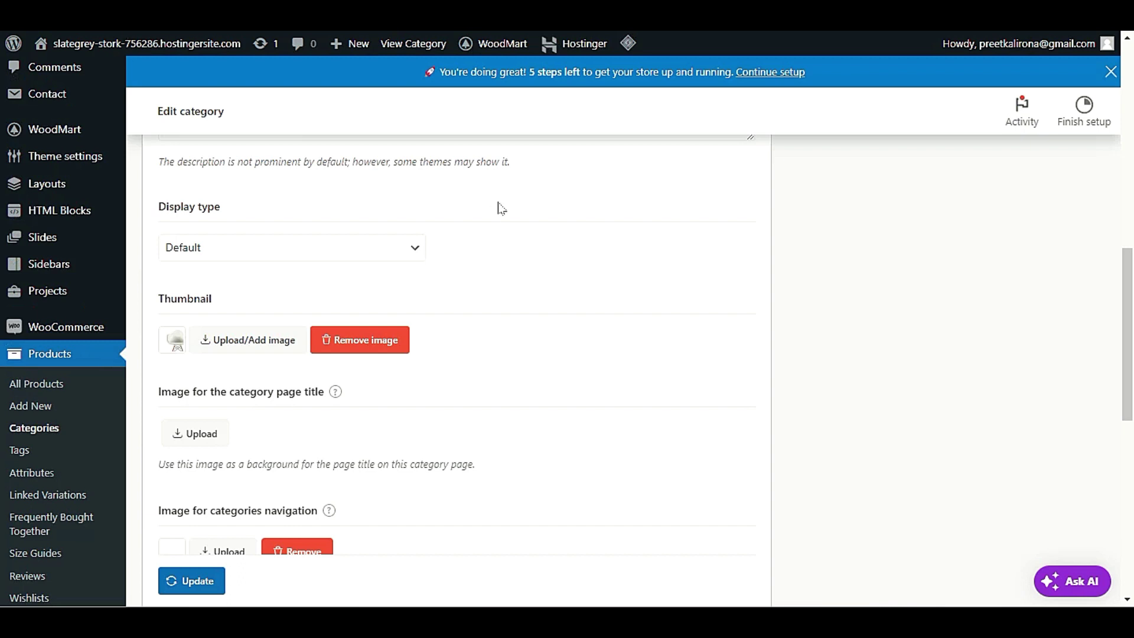
pyautogui.hotkey('alt', 'Left')
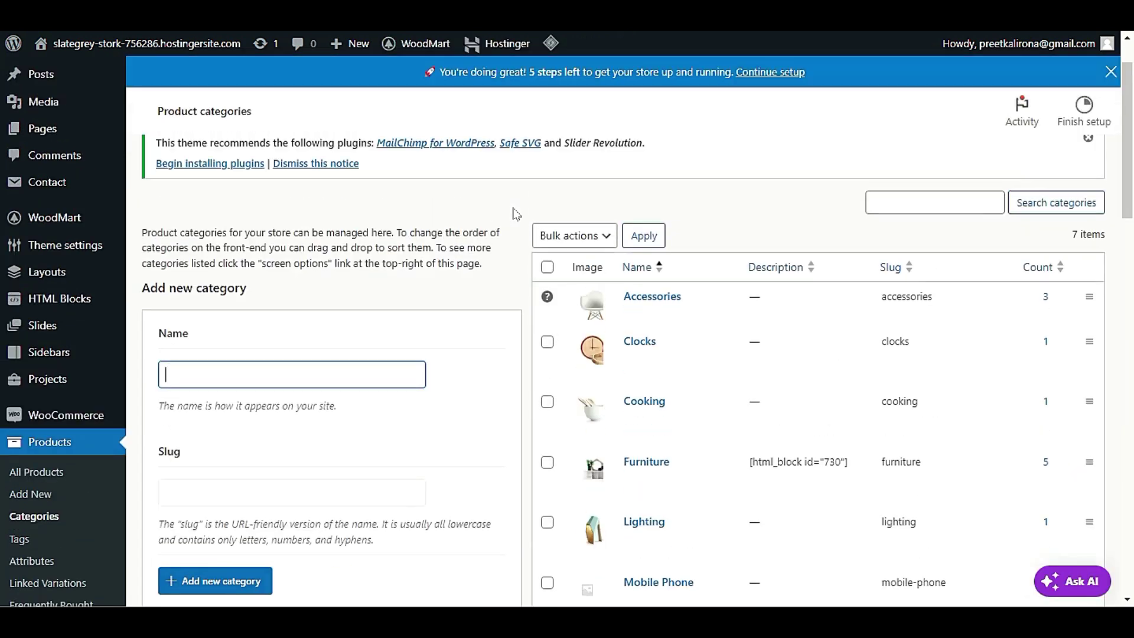
pyautogui.scroll(-5, 496, 319)
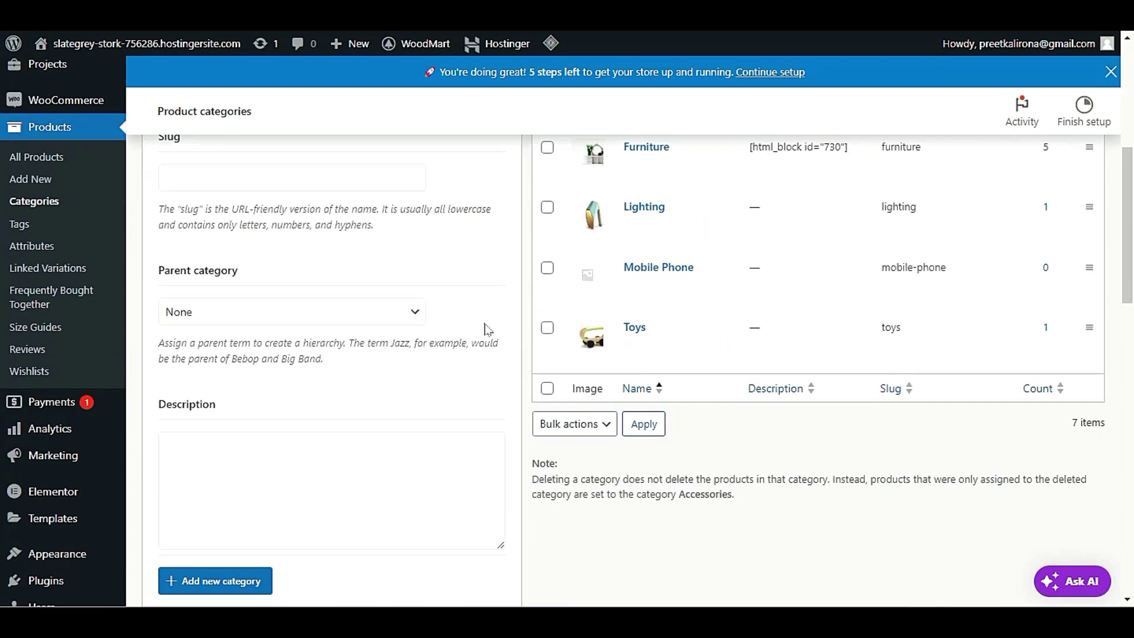
pyautogui.scroll(4, 679, 413)
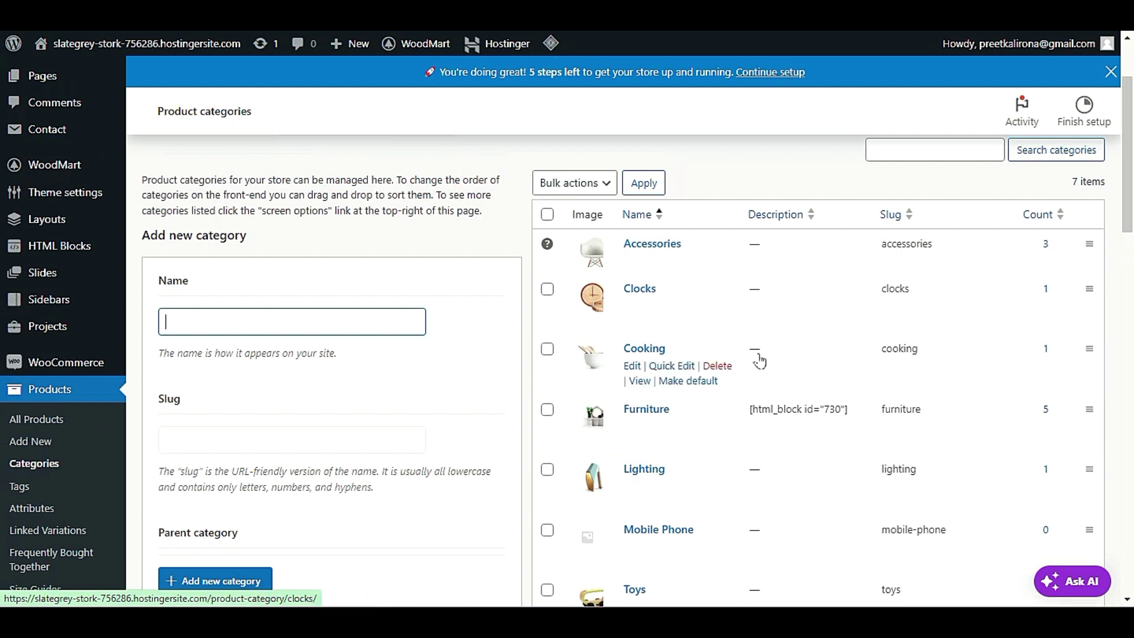
pyautogui.scroll(-2, 500, 505)
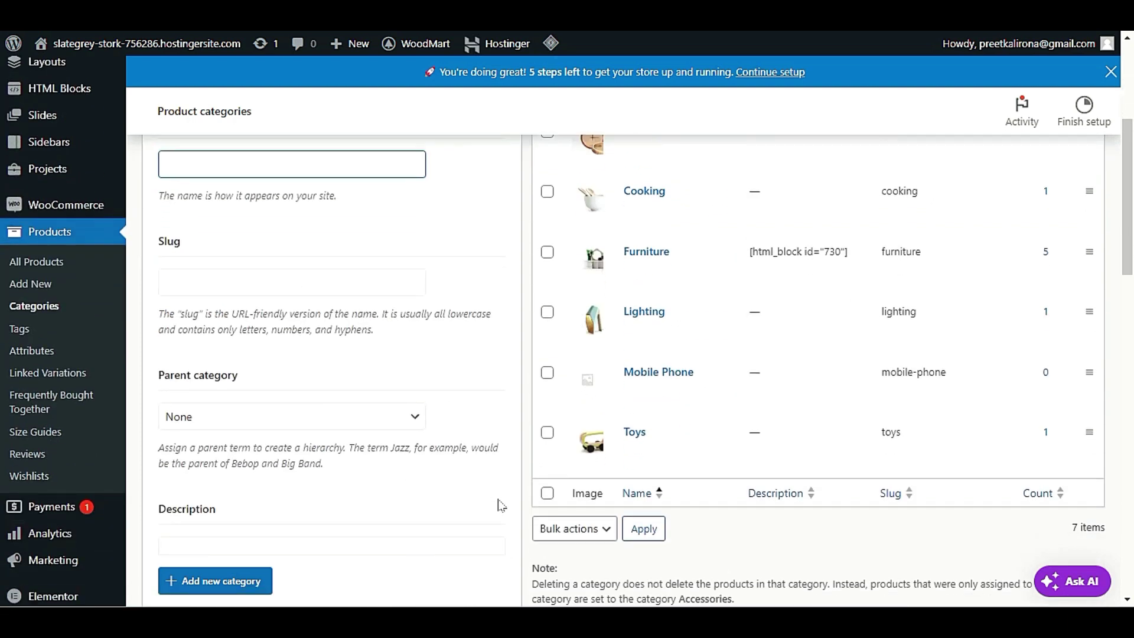
pyautogui.scroll(-3, 501, 506)
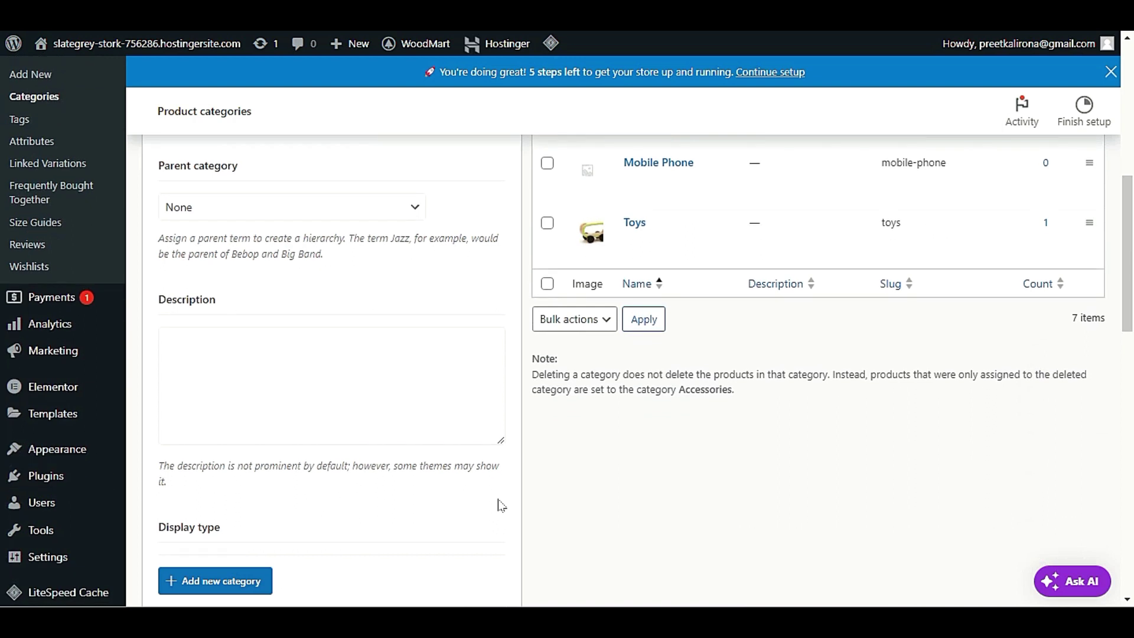
# - Open the Menus page and create a menu named "new menu", discarding unsaved changes to the Categories menu
pyautogui.moveTo(31, 460)
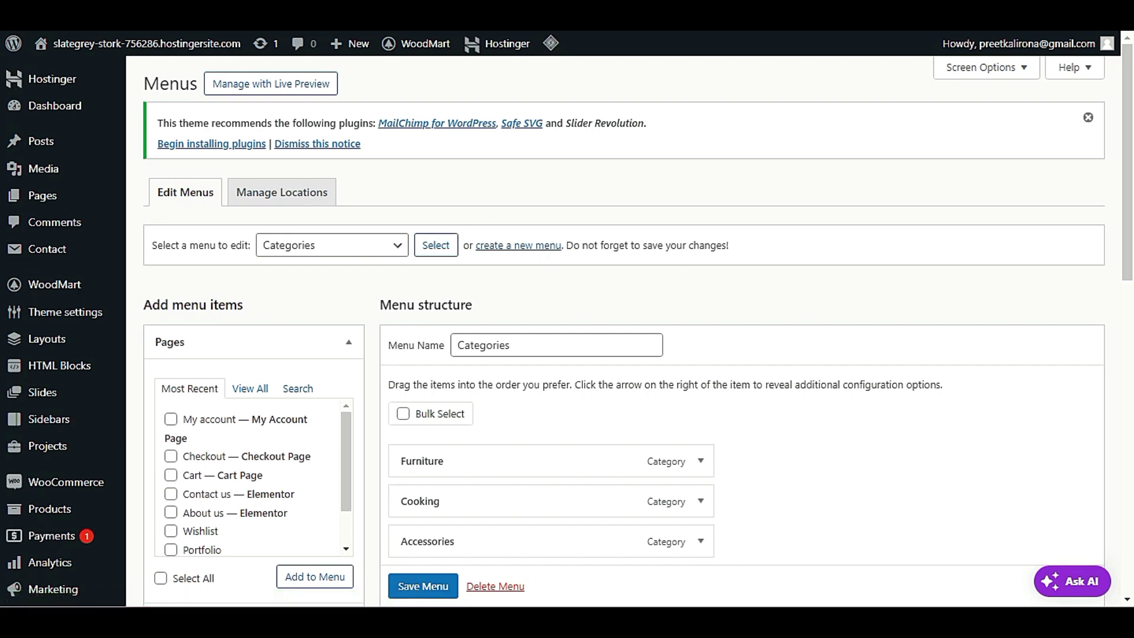
pyautogui.click(514, 247)
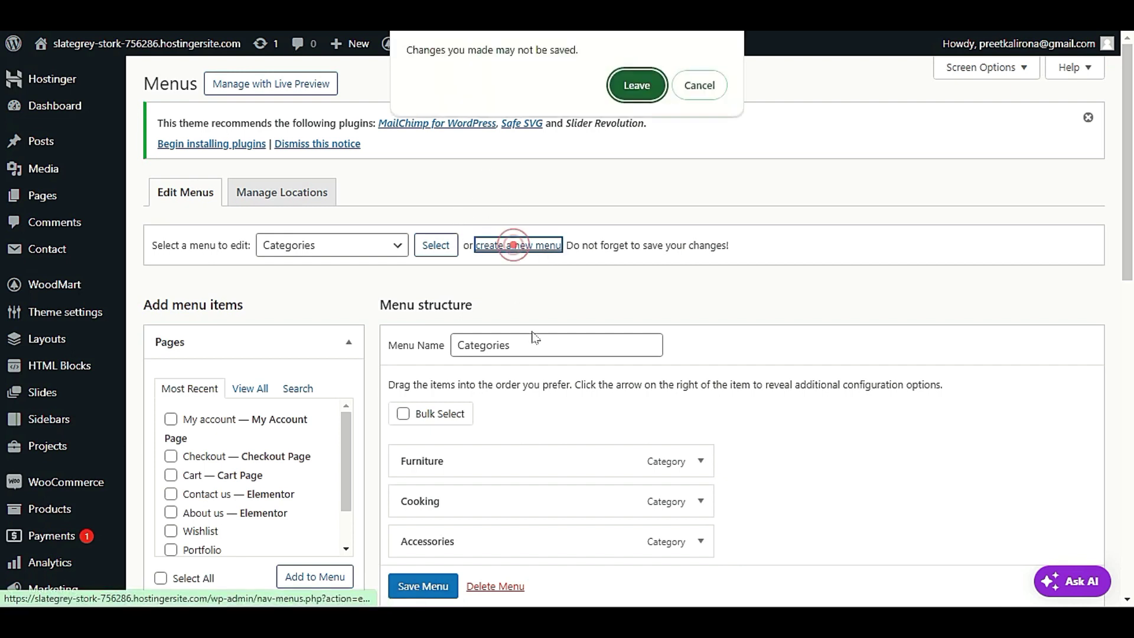
pyautogui.click(630, 80)
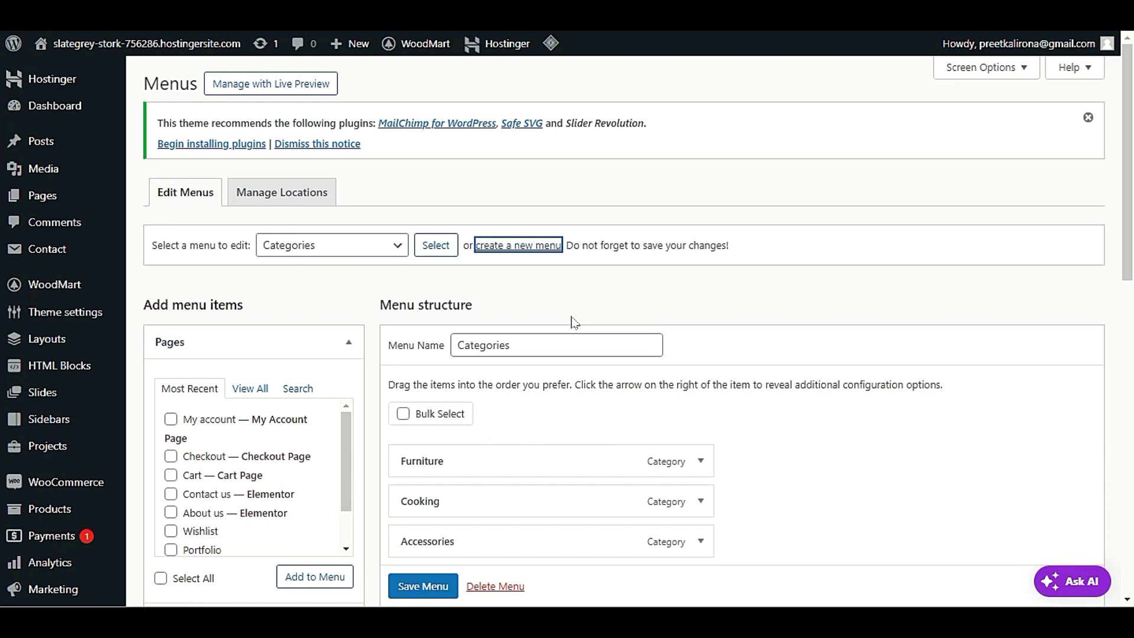
pyautogui.scroll(-2, 569, 322)
pyautogui.click(555, 236)
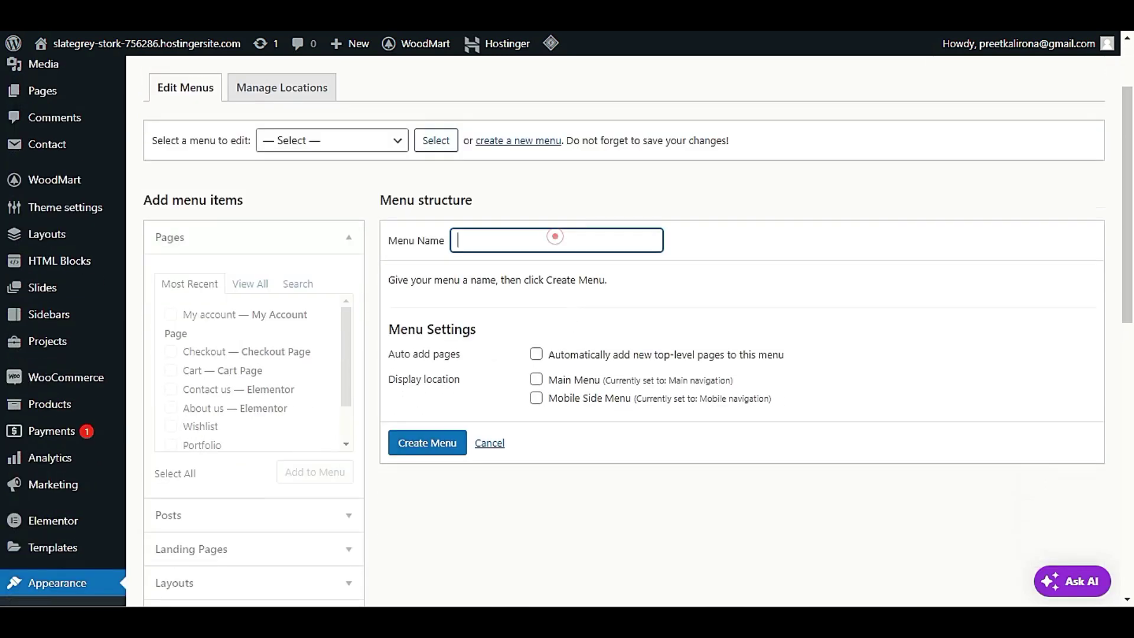
pyautogui.write('new menu')
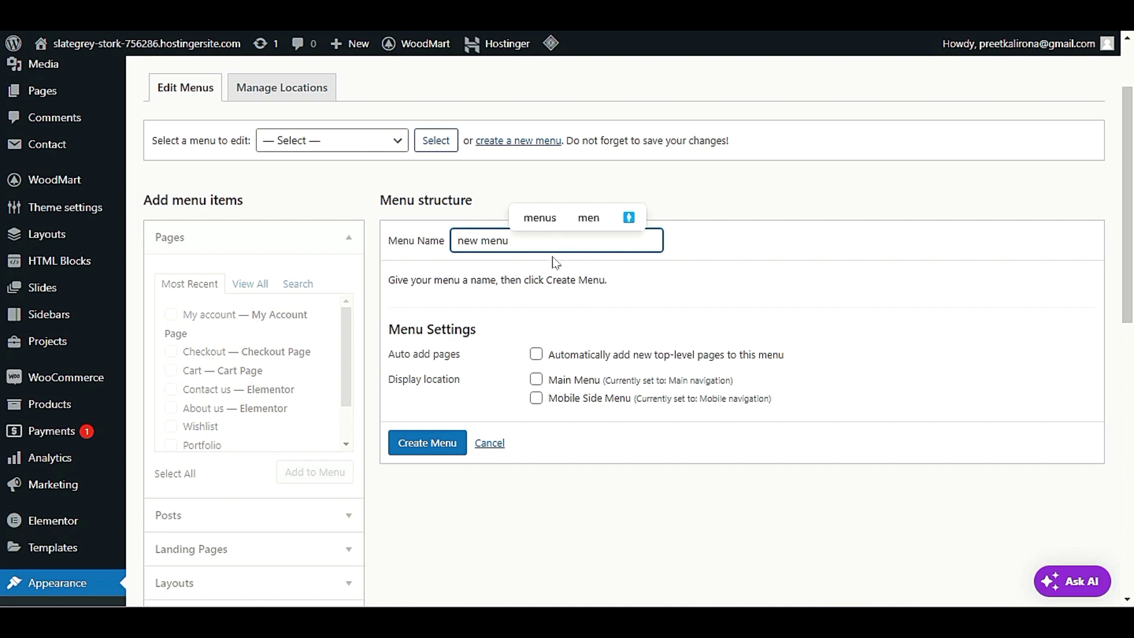
pyautogui.click(551, 257)
pyautogui.click(541, 235)
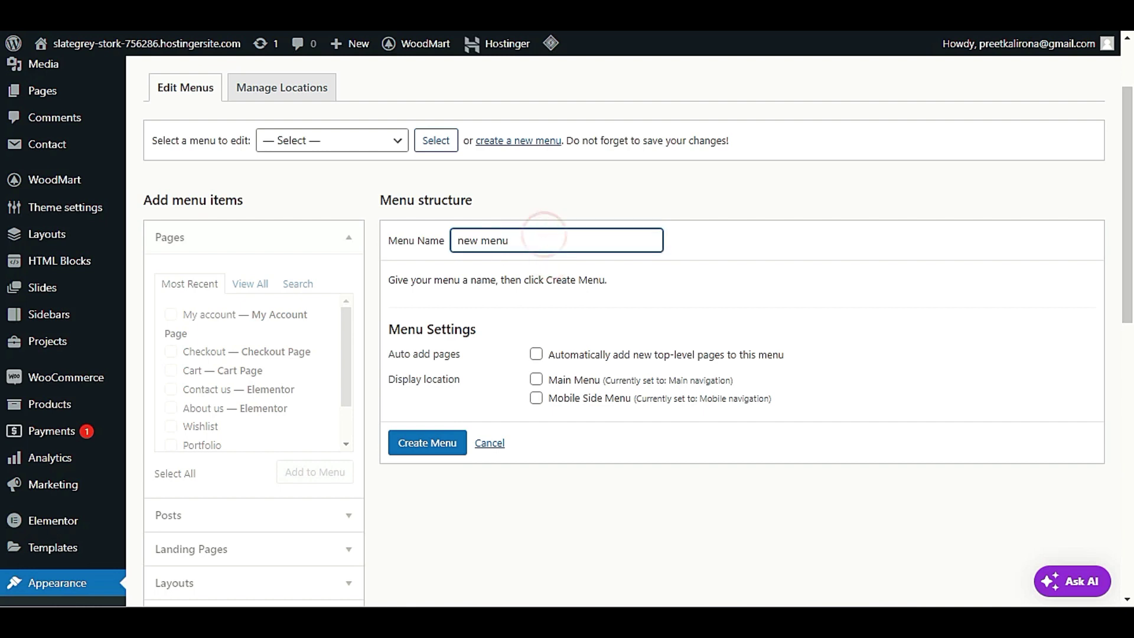
pyautogui.click(424, 442)
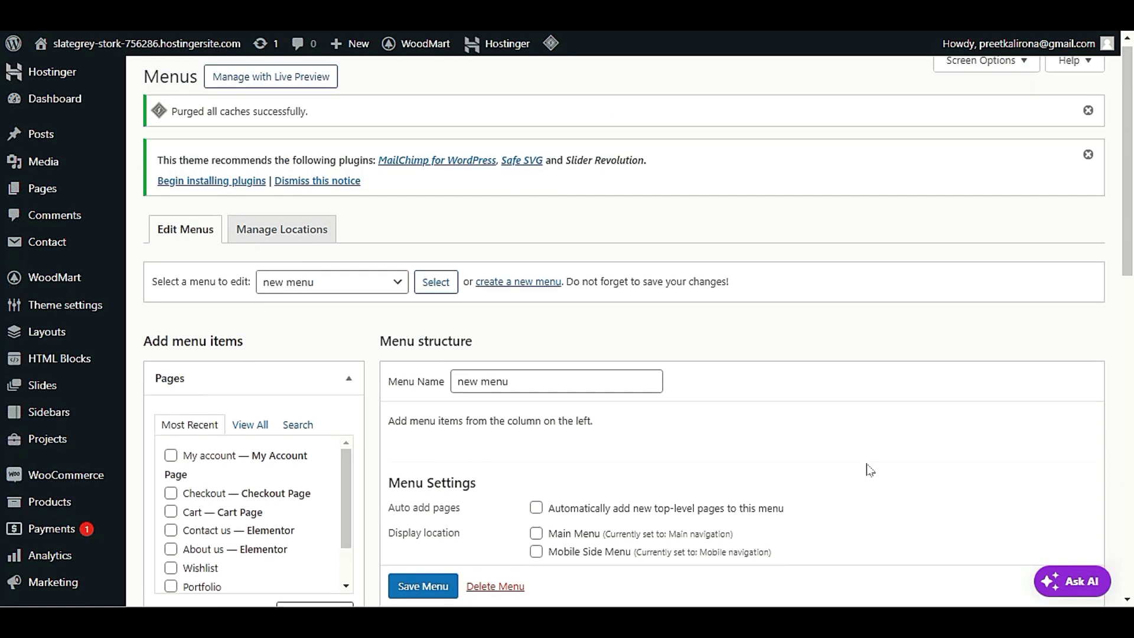
# - Look through the display settings of the new menu and the item types that can be added to it
pyautogui.scroll(-4, 865, 468)
pyautogui.scroll(1, 841, 412)
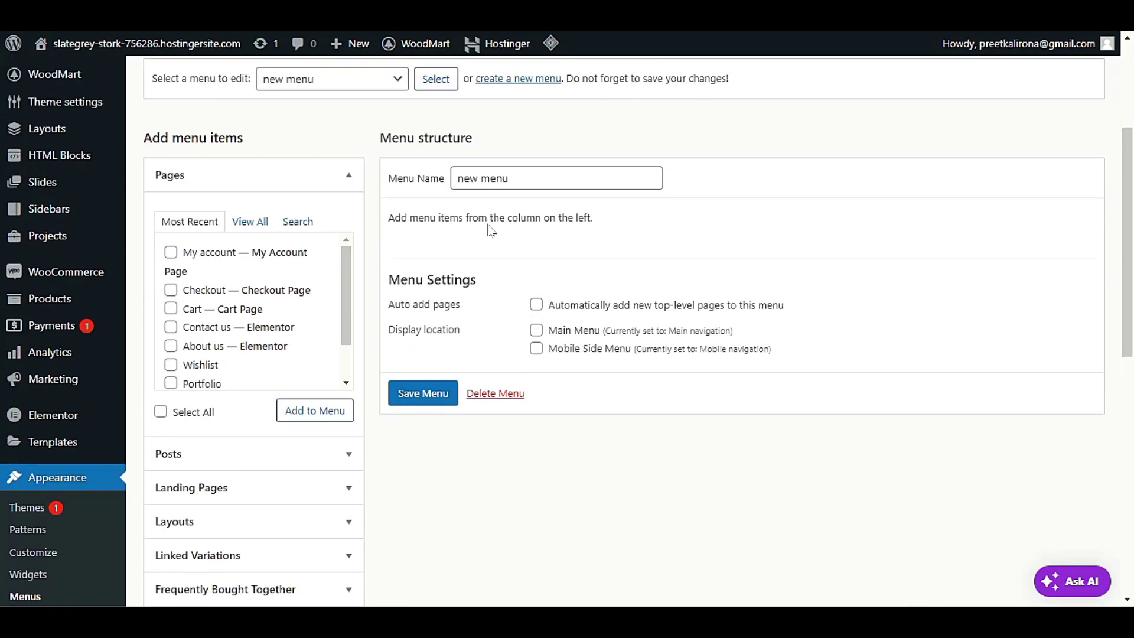
pyautogui.scroll(-4, 472, 266)
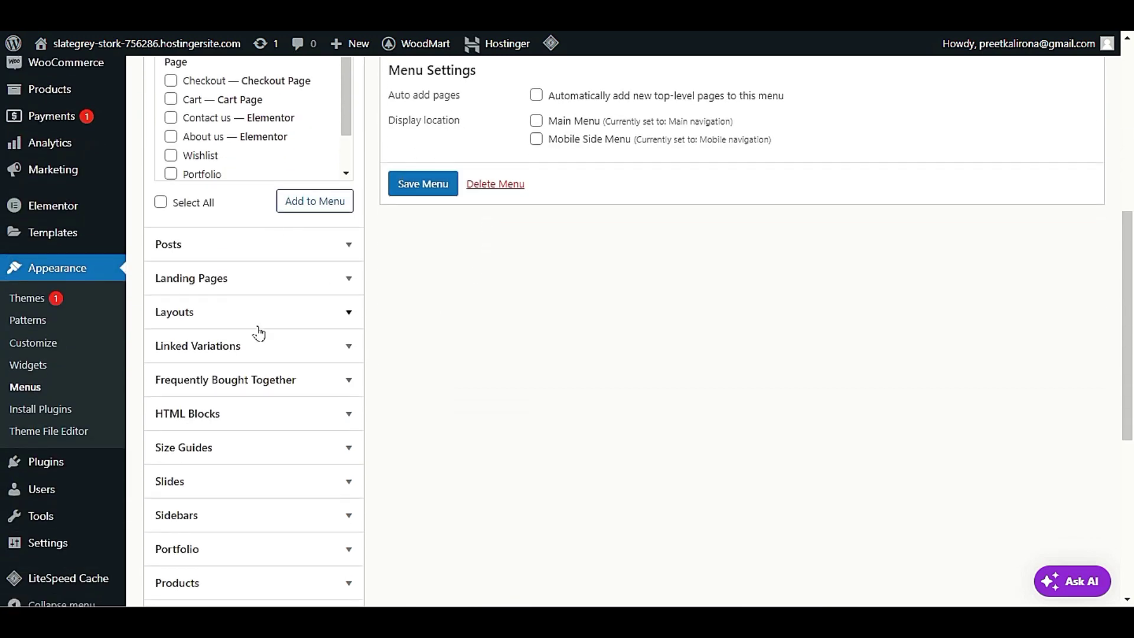
pyautogui.scroll(3, 636, 347)
pyautogui.scroll(-3, 603, 391)
pyautogui.scroll(5, 602, 391)
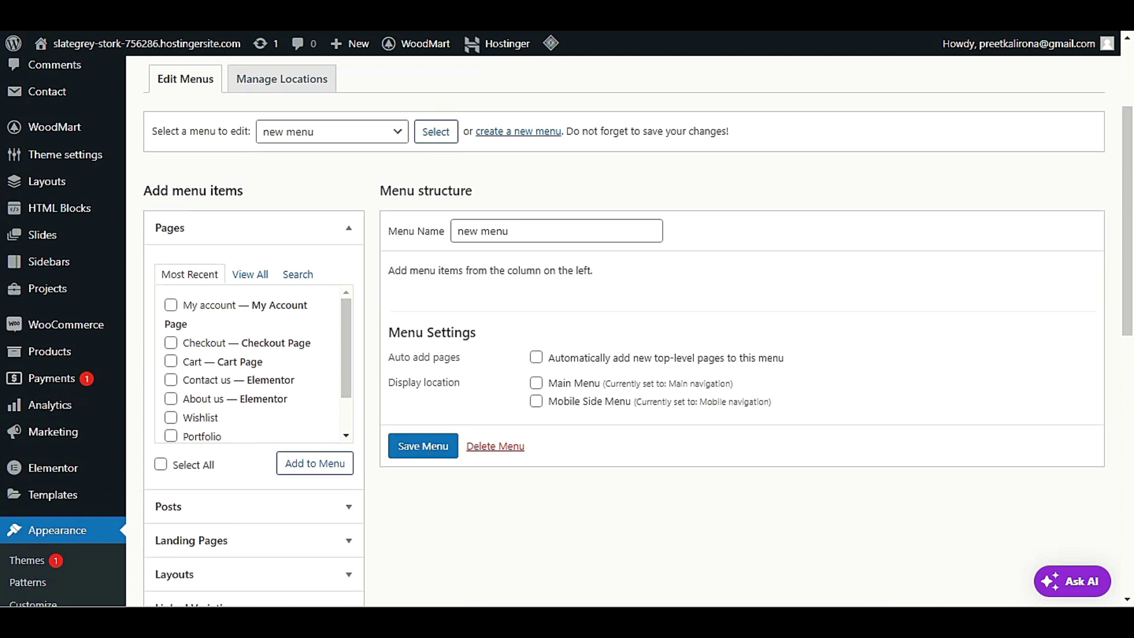
pyautogui.scroll(-7, 714, 435)
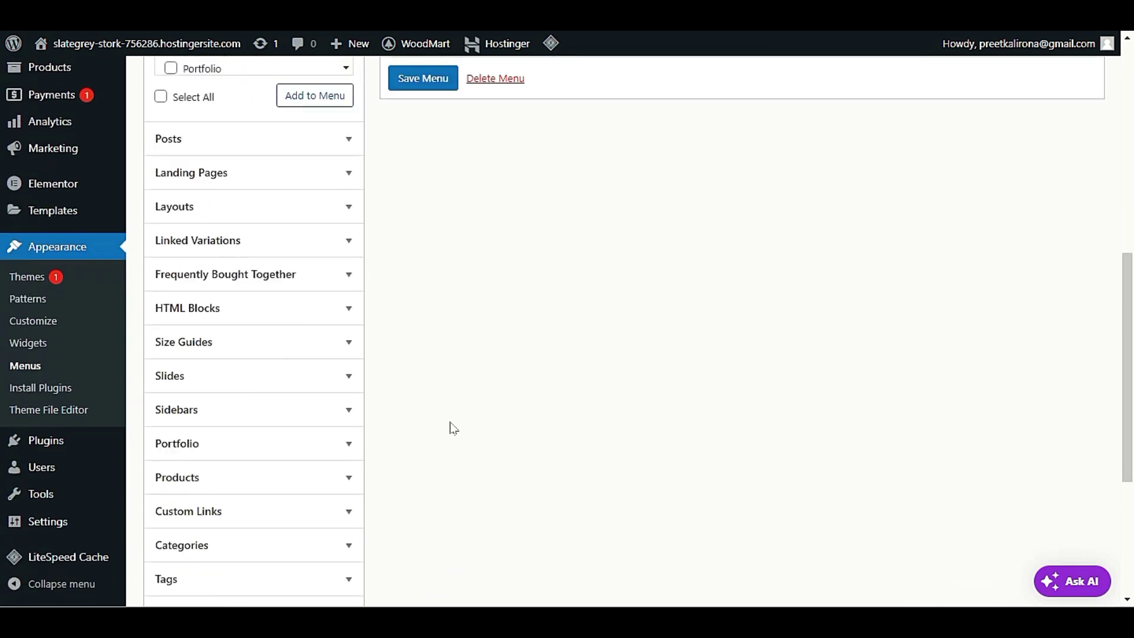
# - Find Mobile Phone in the complete list of product categories and add it to the new menu
pyautogui.scroll(-3, 450, 426)
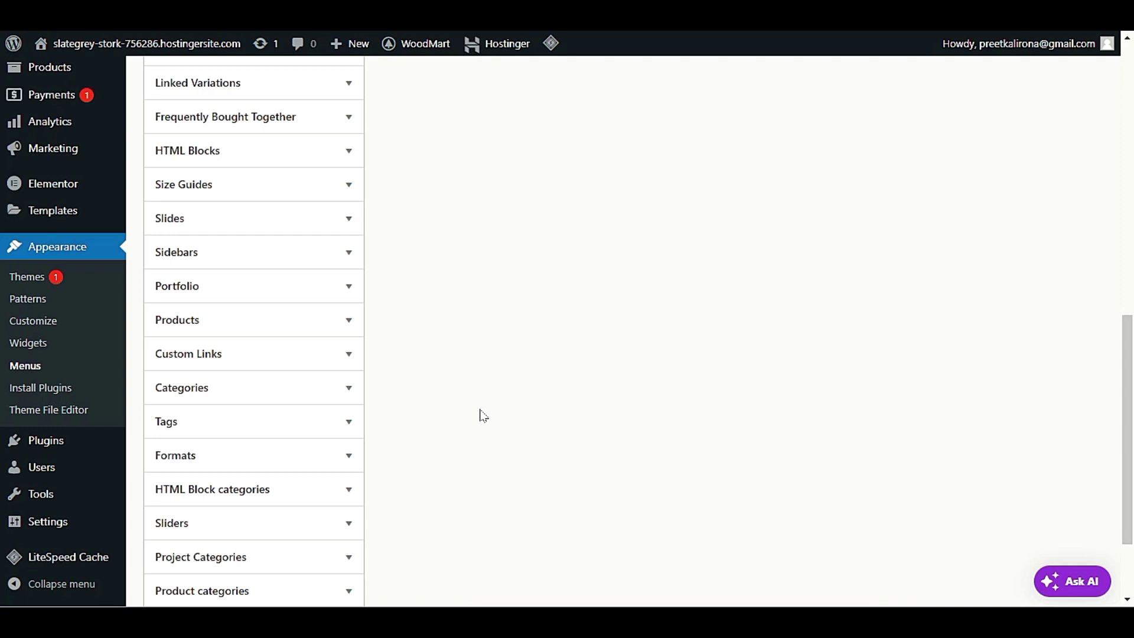
pyautogui.click(220, 387)
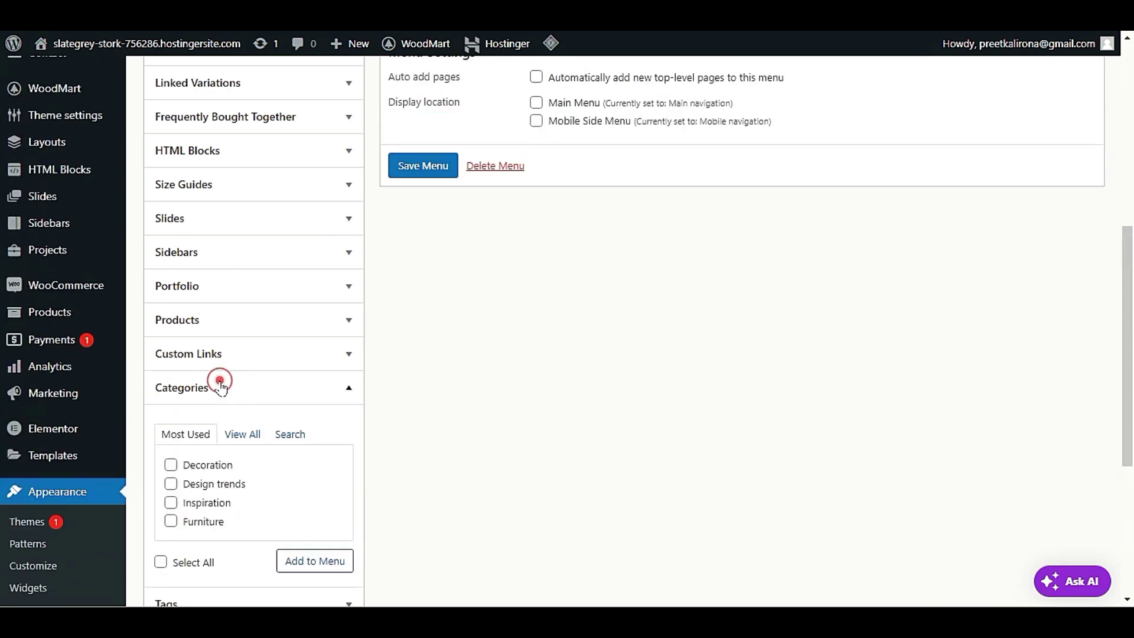
pyautogui.click(229, 389)
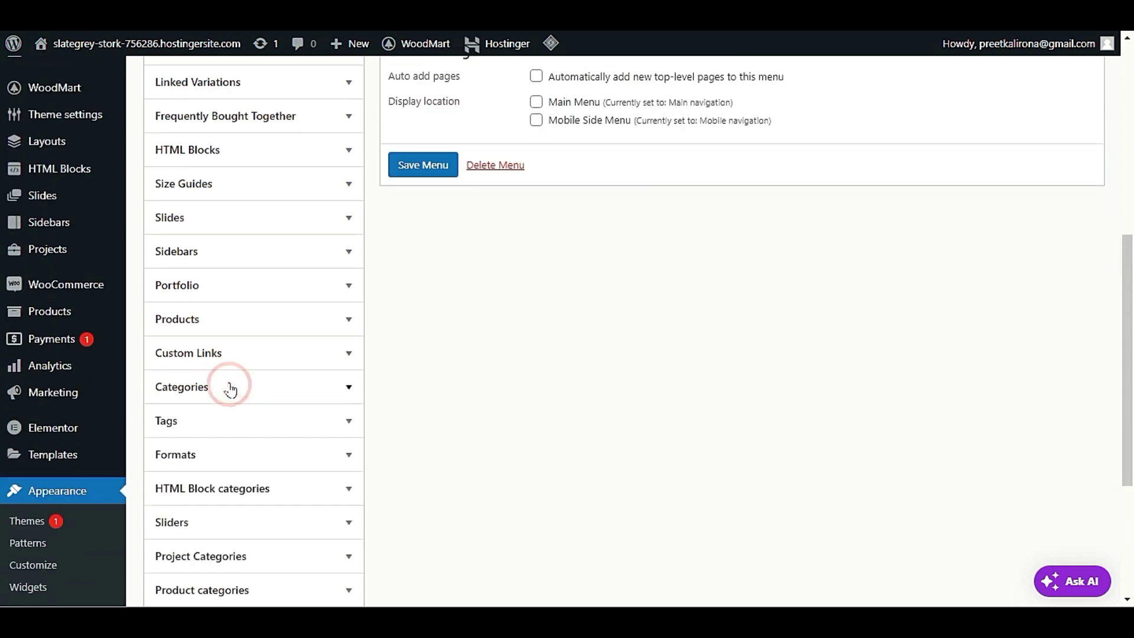
pyautogui.scroll(-4, 233, 393)
pyautogui.click(249, 394)
pyautogui.click(240, 427)
pyautogui.scroll(-1, 252, 417)
pyautogui.scroll(-1, 248, 413)
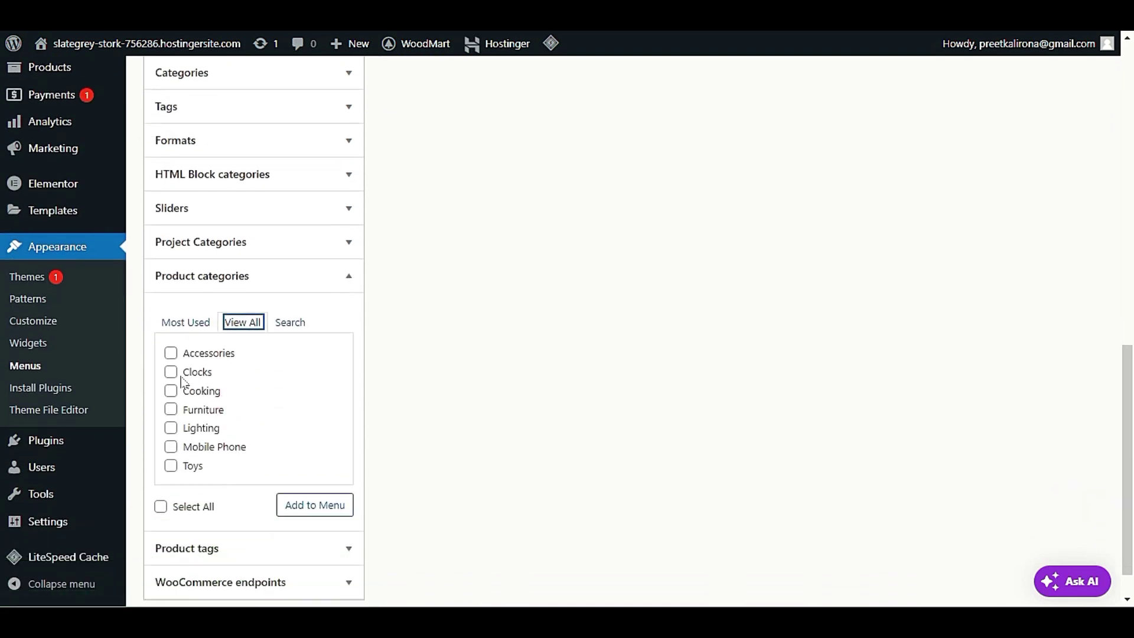
pyautogui.click(170, 447)
pyautogui.click(309, 512)
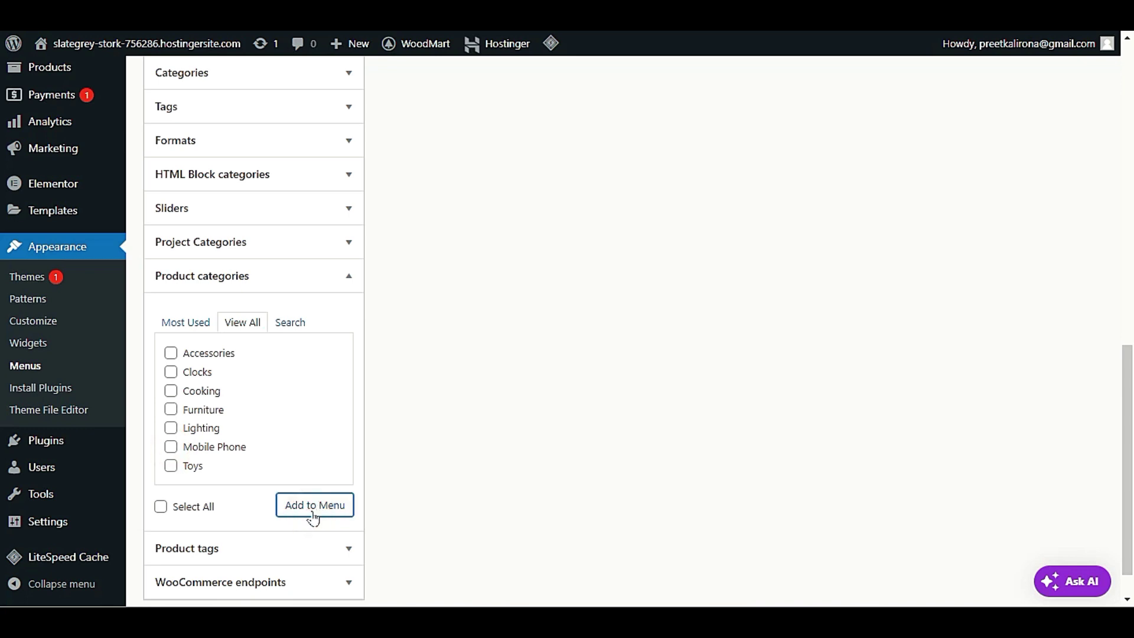
# - Save the new menu with its Mobile Phone item, staying on the page when asked about unsaved changes
pyautogui.scroll(10, 486, 494)
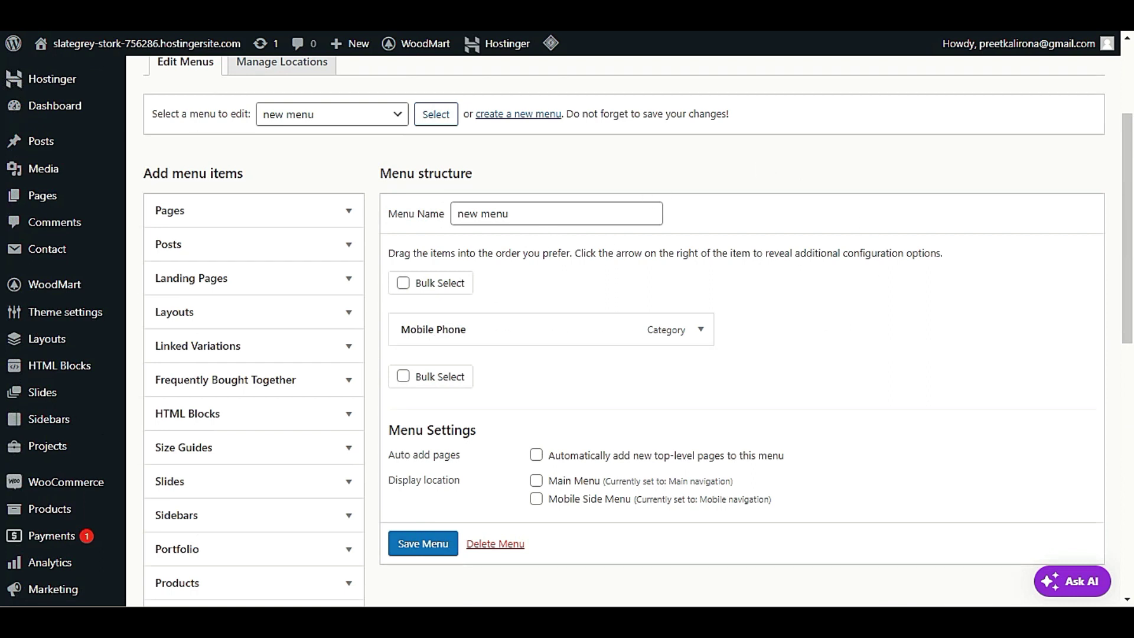
pyautogui.click(424, 541)
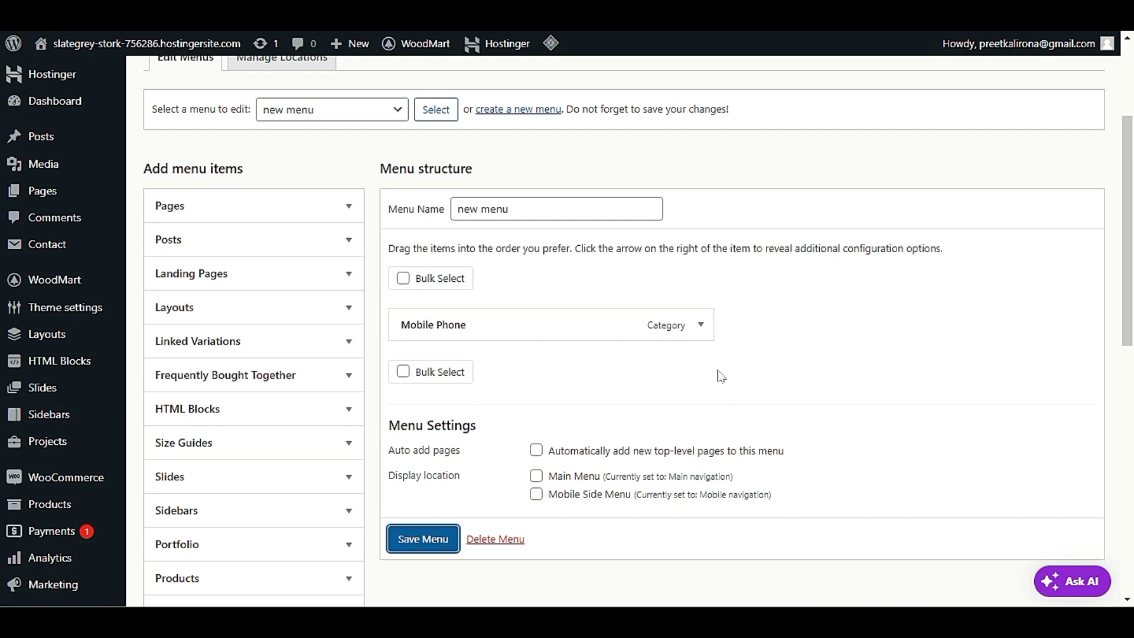
pyautogui.scroll(-4, 590, 331)
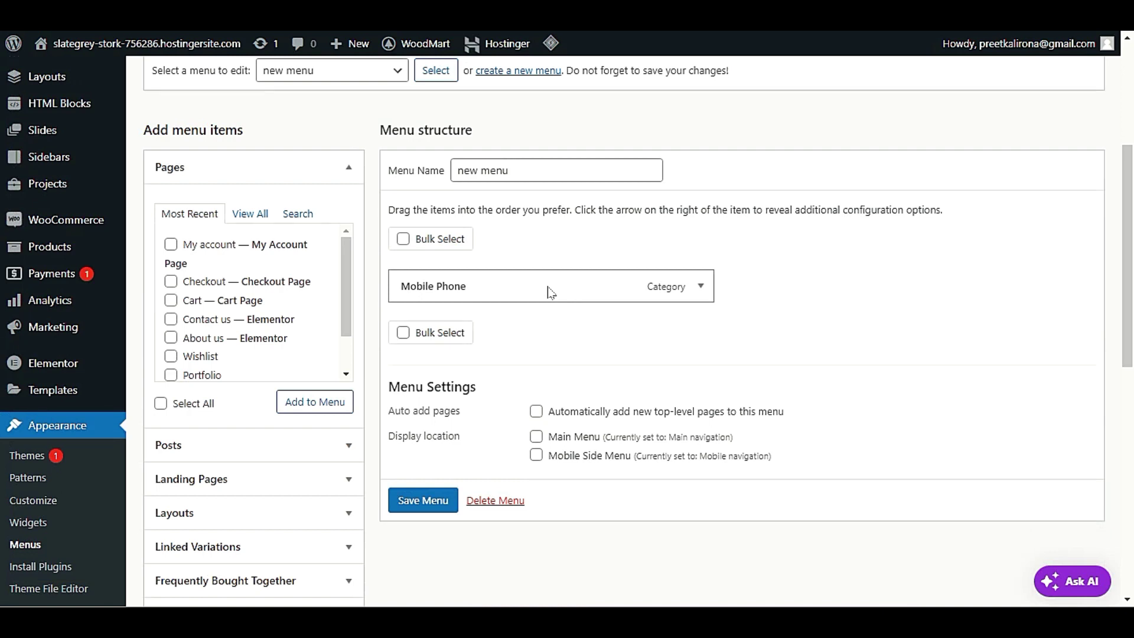
pyautogui.scroll(1, 551, 292)
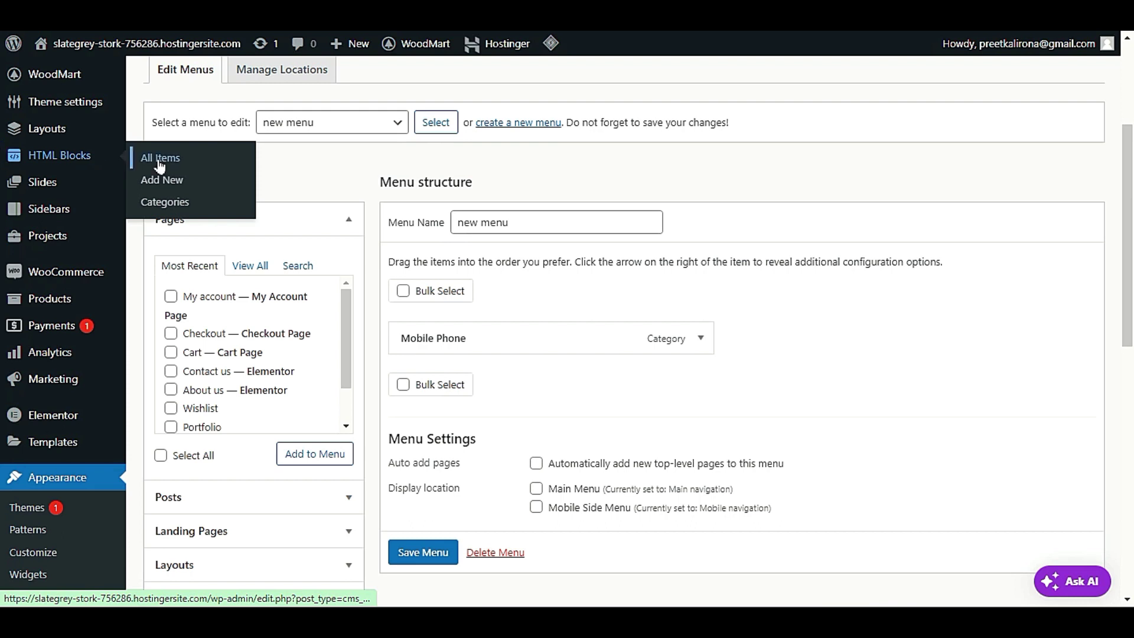
pyautogui.click(158, 162)
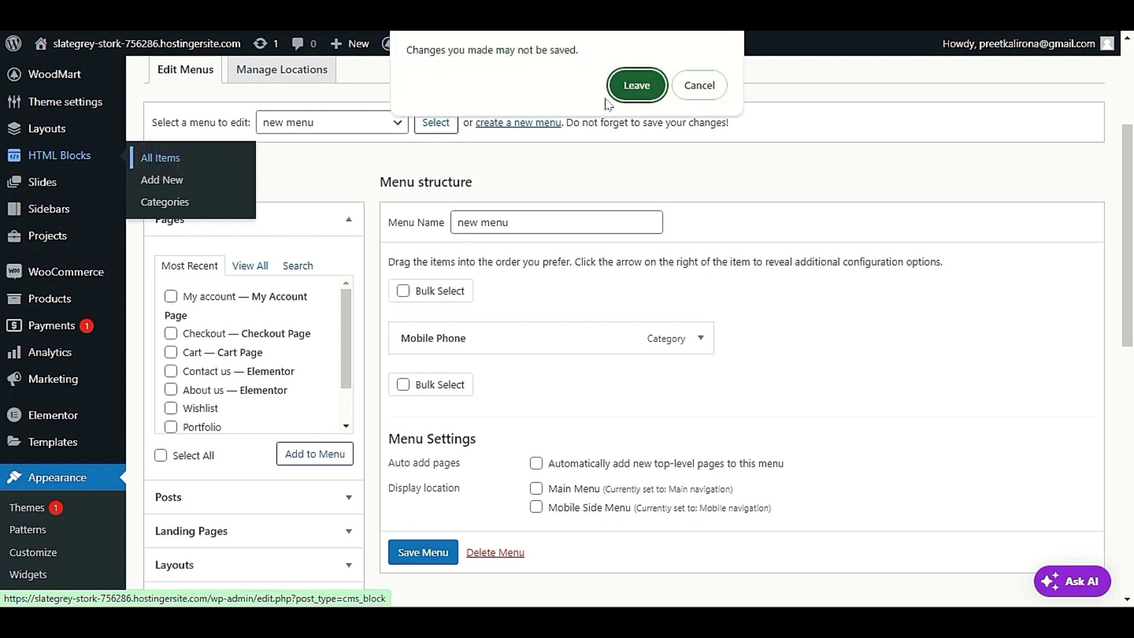
pyautogui.click(688, 87)
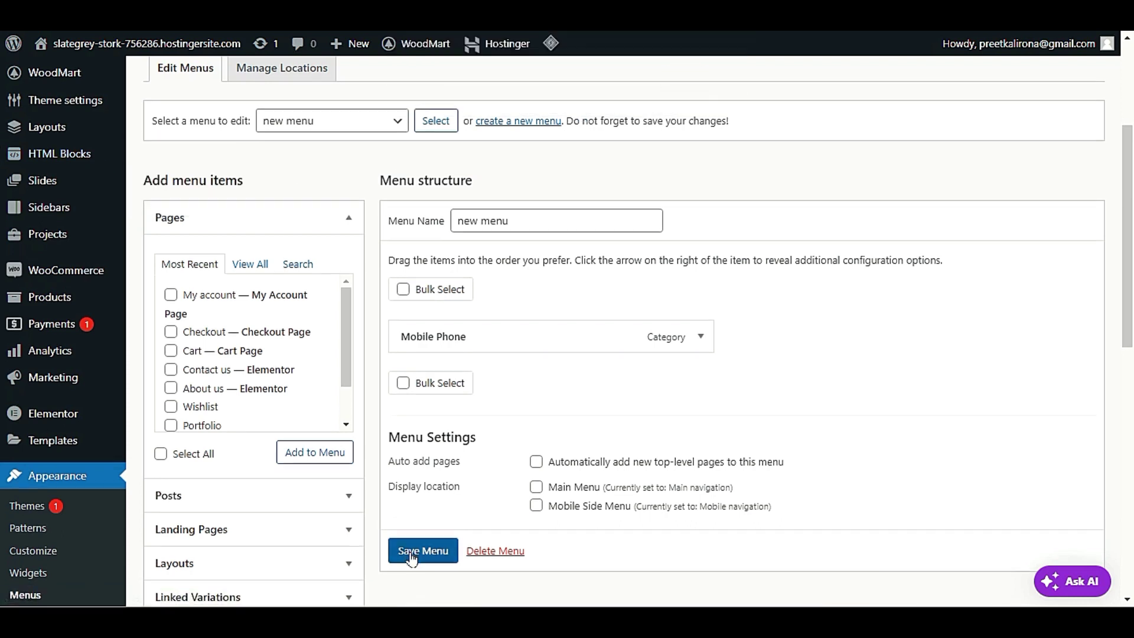
pyautogui.scroll(-1, 409, 552)
pyautogui.click(413, 539)
pyautogui.click(410, 540)
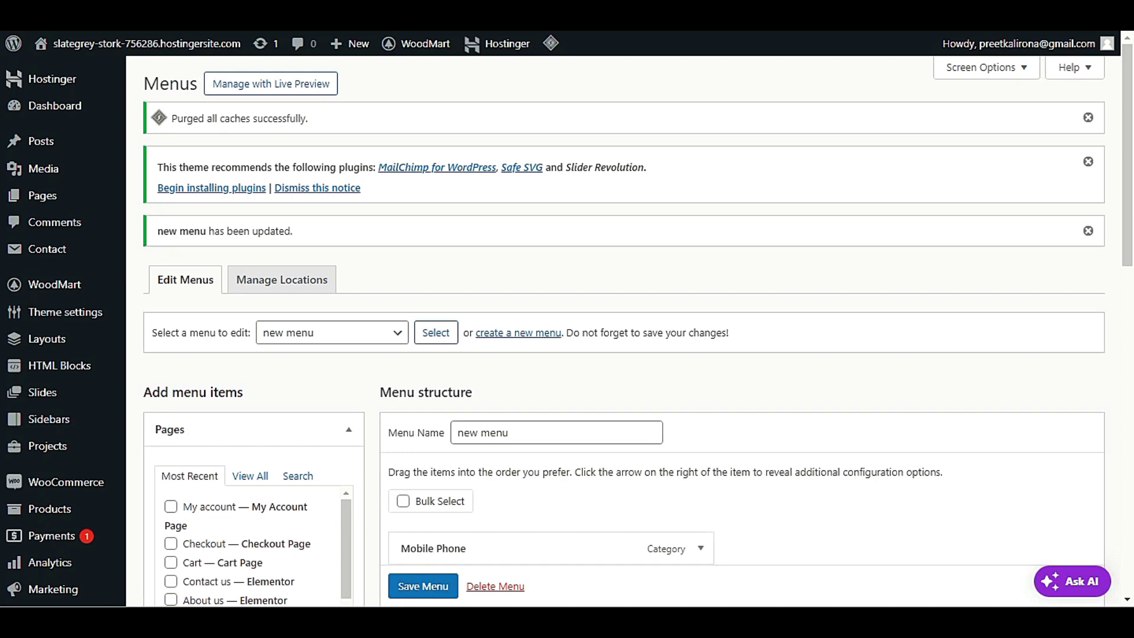
# - Create and publish an HTML block titled "mobile - mega menu" and open it for editing in Elementor
pyautogui.moveTo(82, 367)
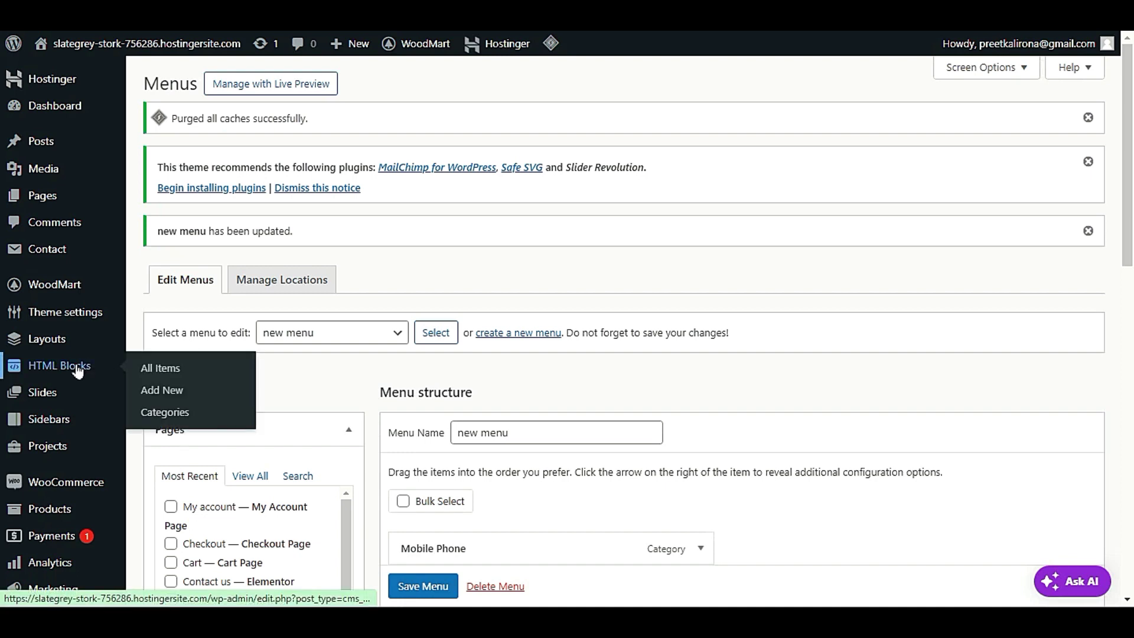
pyautogui.click(162, 391)
pyautogui.click(639, 88)
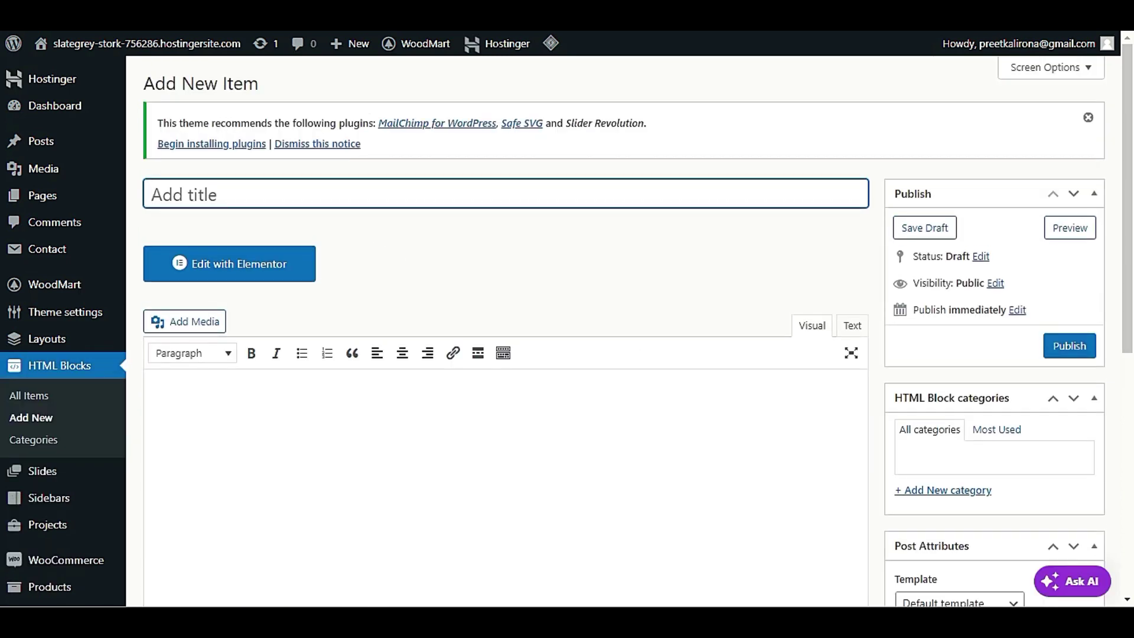
pyautogui.write('mobile')
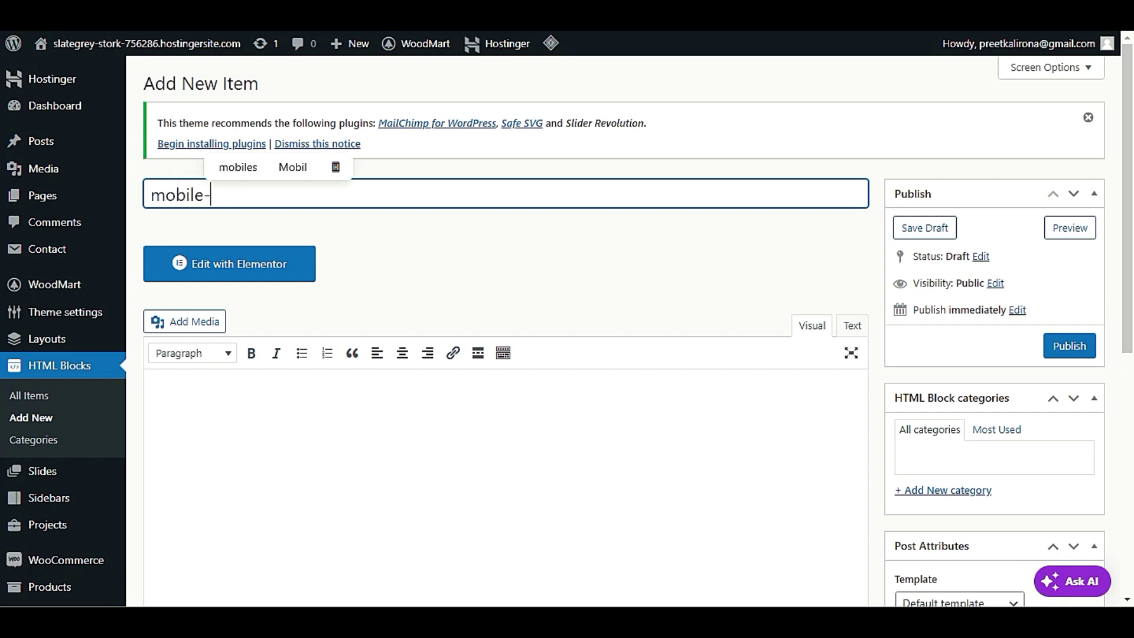
pyautogui.write(' - me')
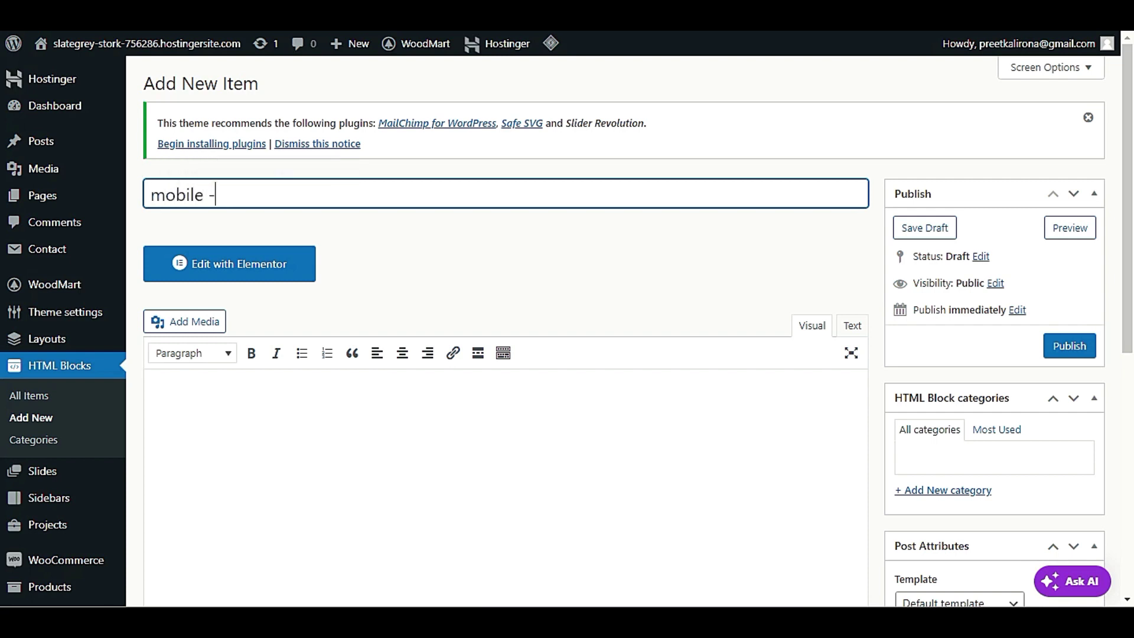
pyautogui.write('ga menu')
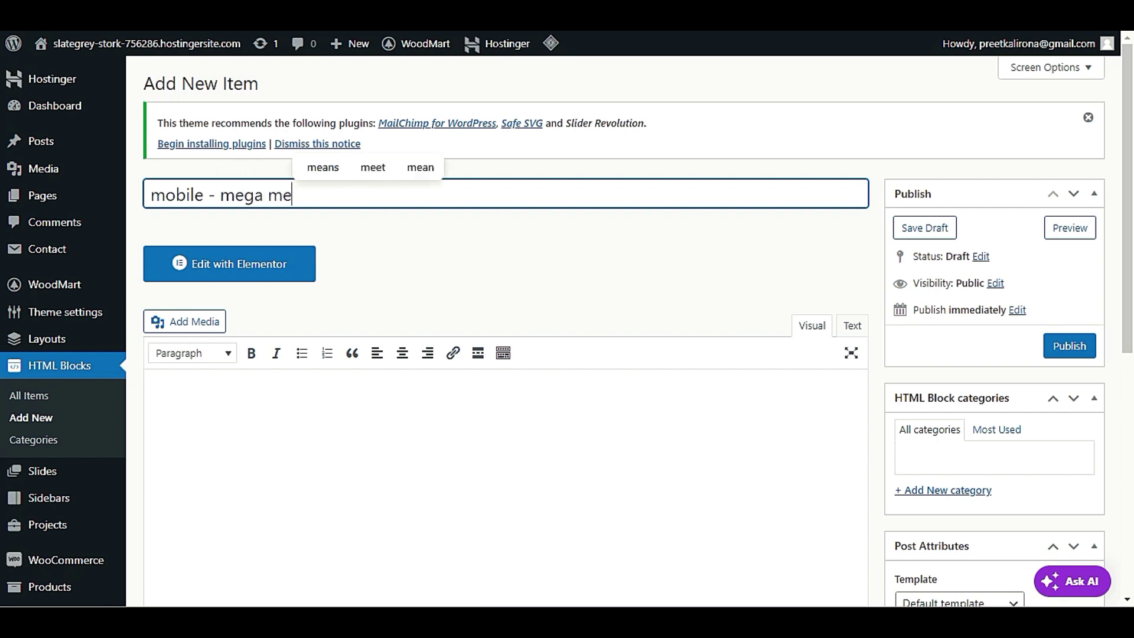
pyautogui.click(392, 300)
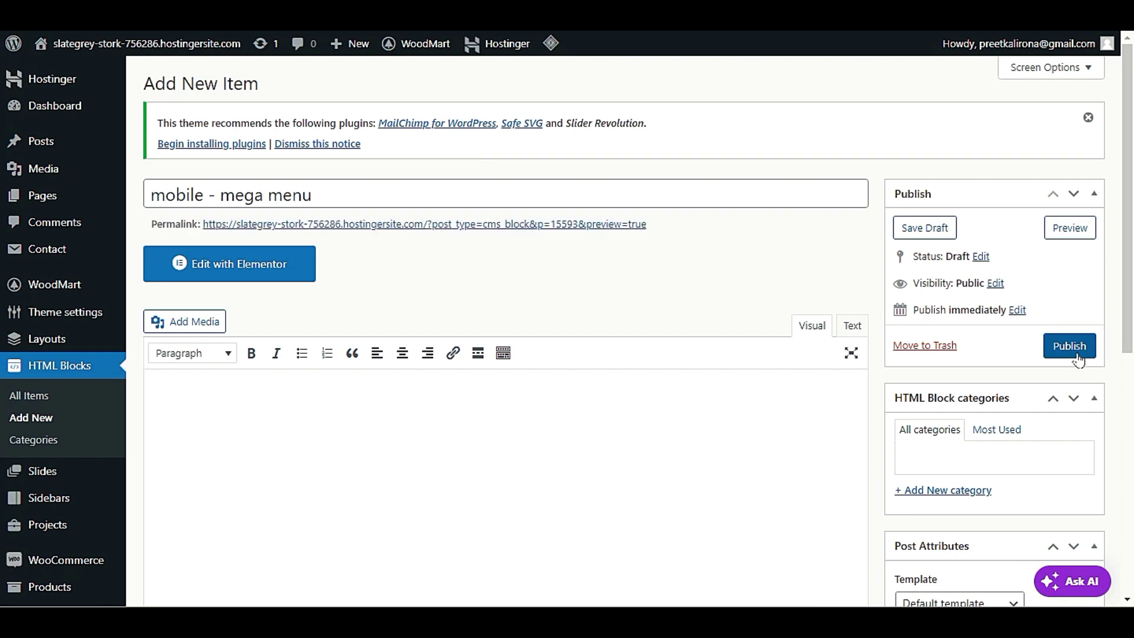
pyautogui.click(1067, 352)
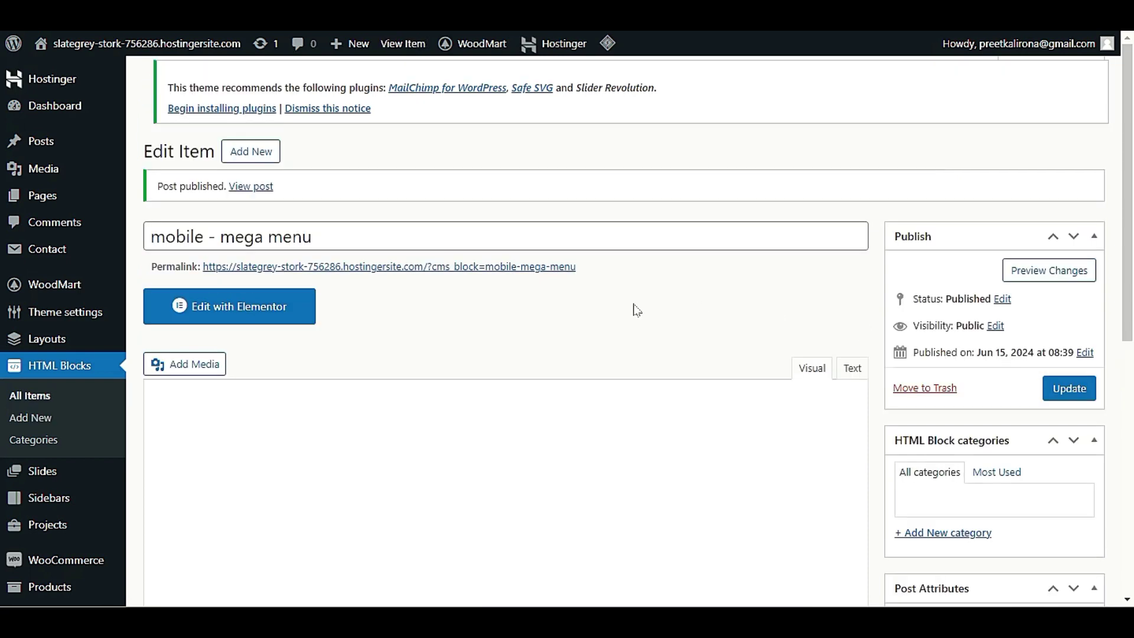
pyautogui.click(248, 306)
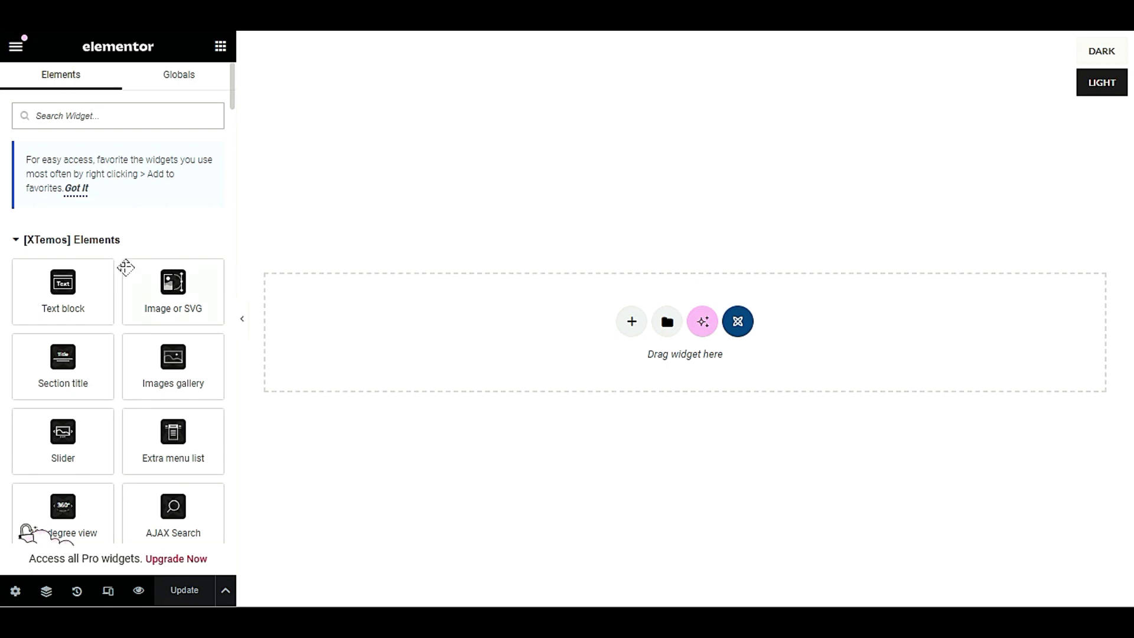
# - Place an Extra menu list widget on the empty canvas and decline the Elementor AI offer
pyautogui.scroll(-2, 118, 282)
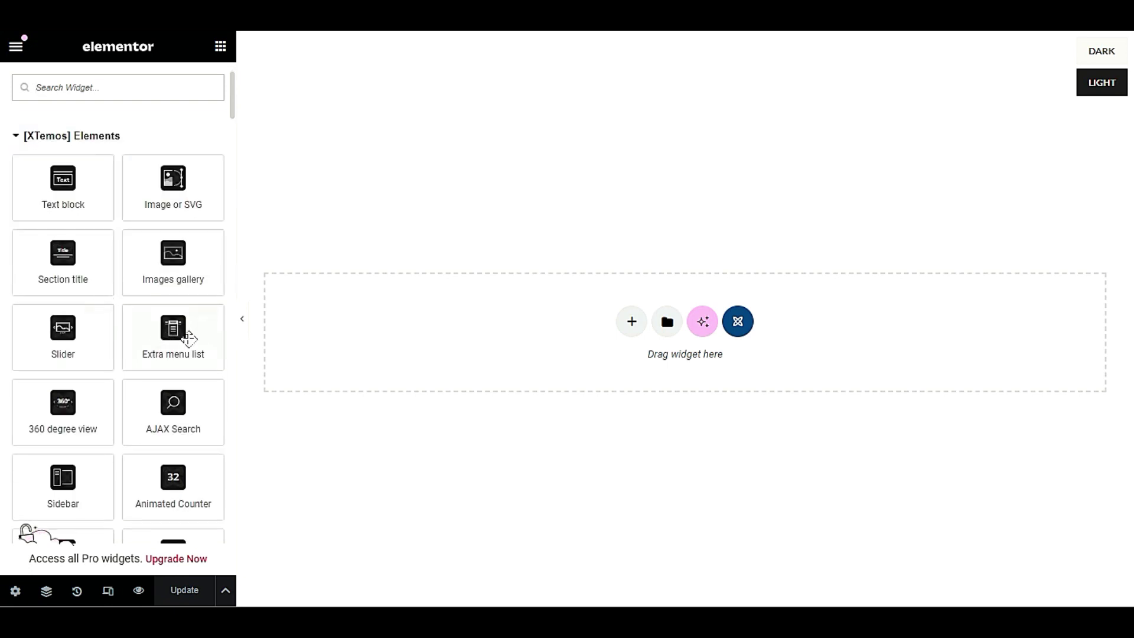
pyautogui.moveTo(164, 331); pyautogui.dragTo(378, 324)
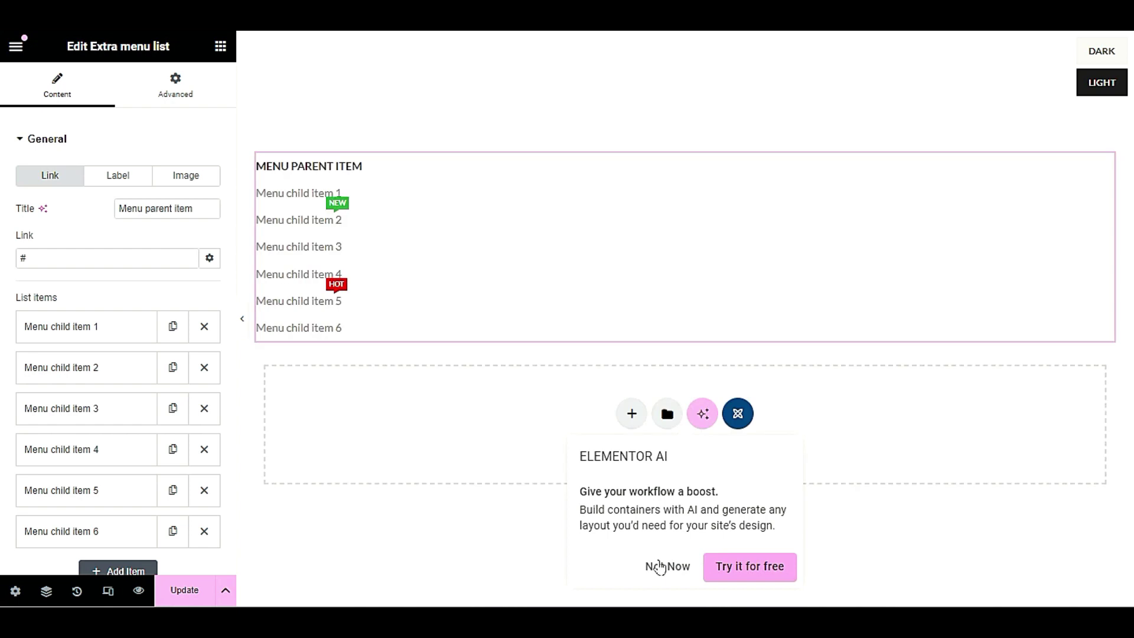
pyautogui.click(658, 562)
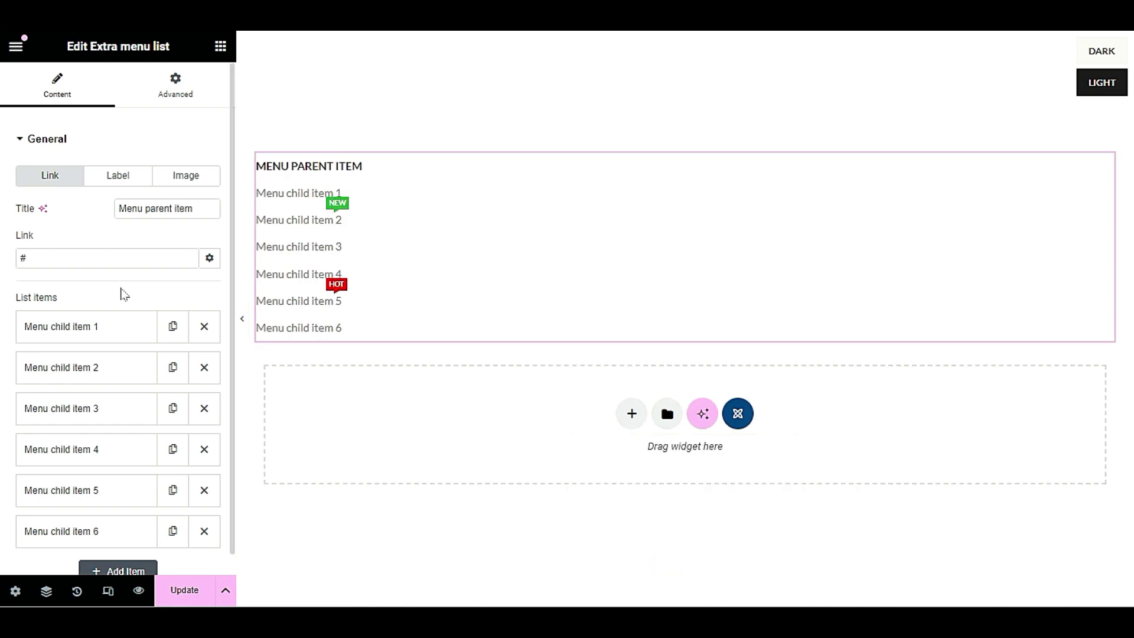
# - Look through the Extra menu list's link, label and image settings and delete its container
pyautogui.scroll(-1, 124, 294)
pyautogui.scroll(1, 124, 294)
pyautogui.click(121, 177)
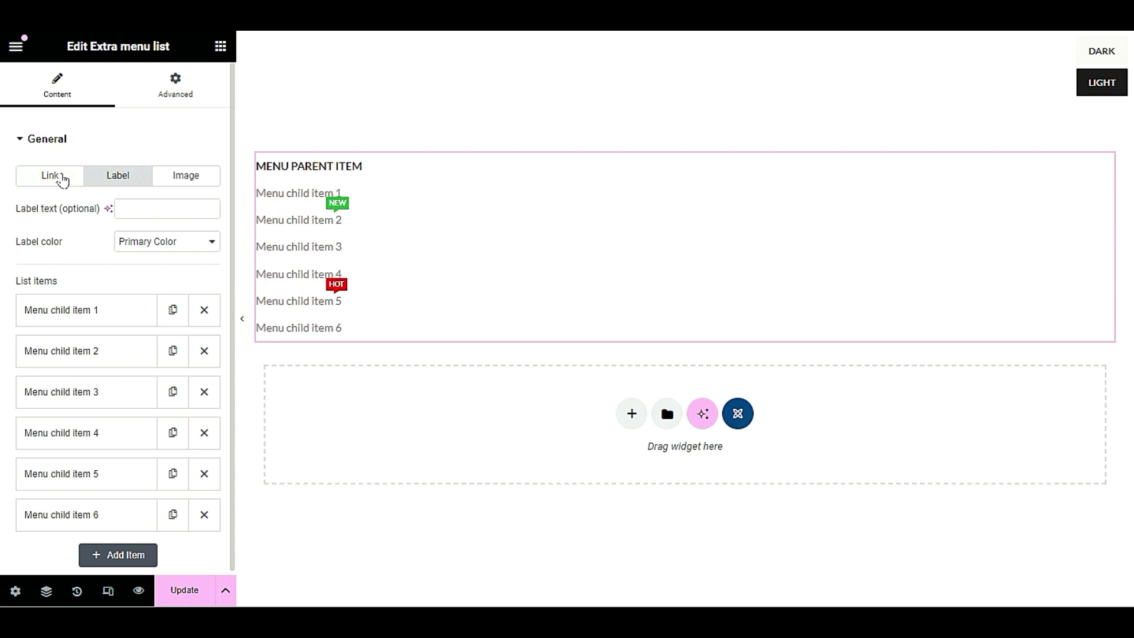
pyautogui.click(185, 181)
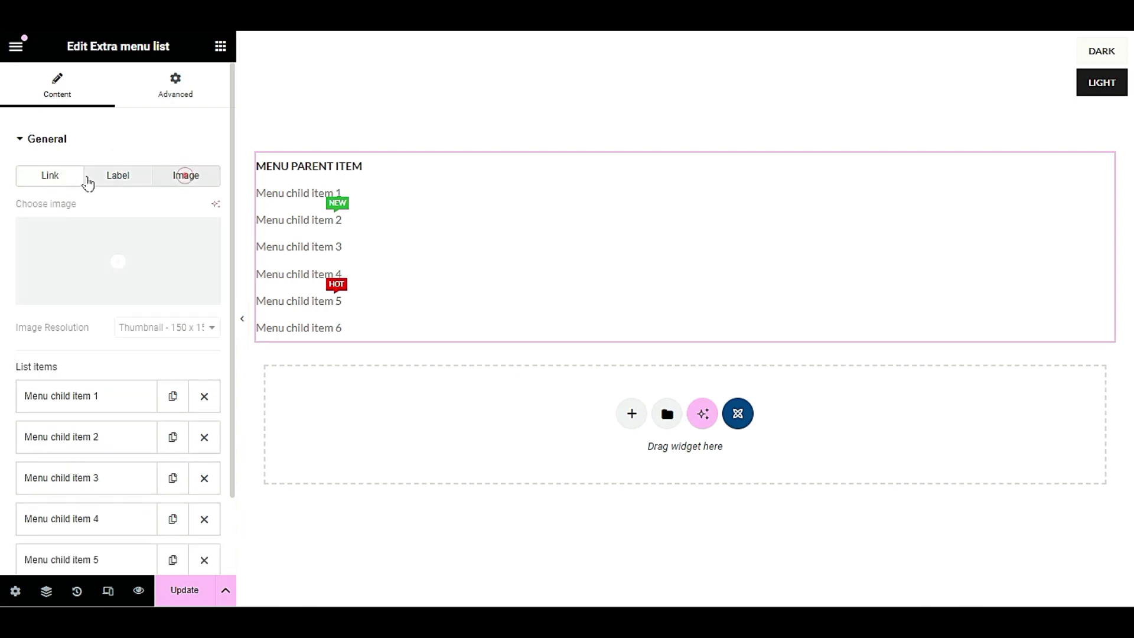
pyautogui.click(54, 176)
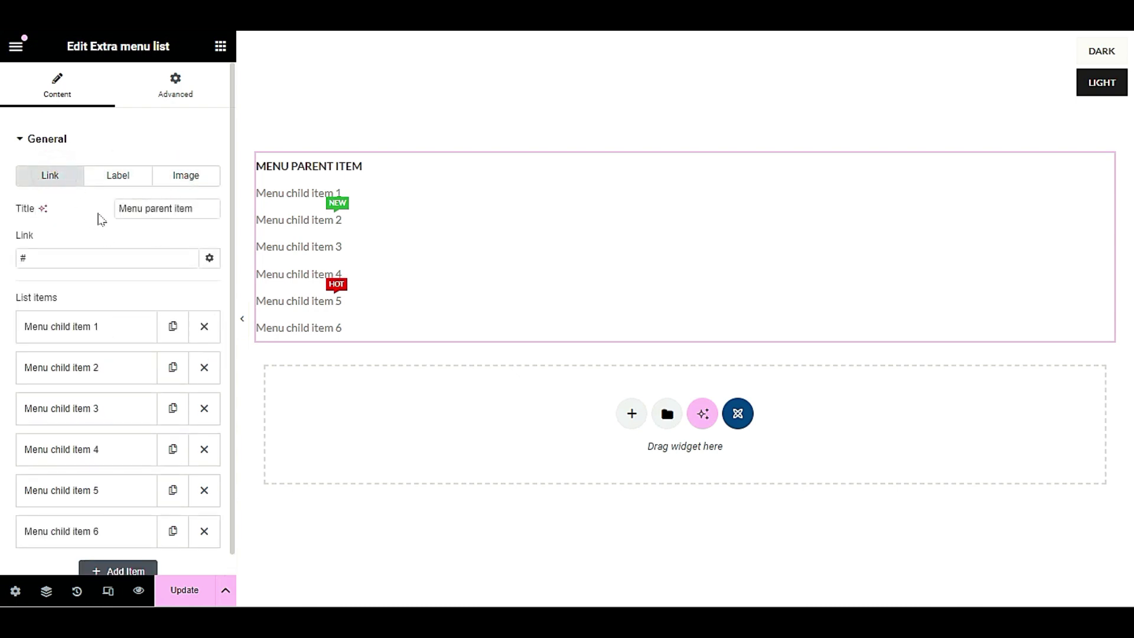
pyautogui.scroll(-1, 87, 288)
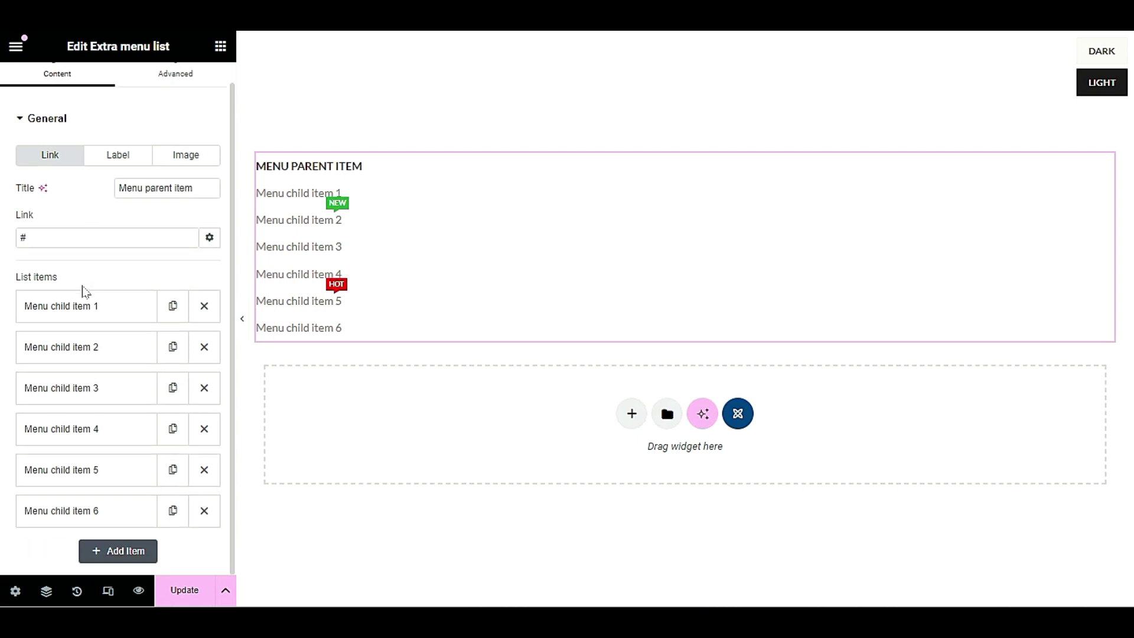
pyautogui.scroll(1, 85, 291)
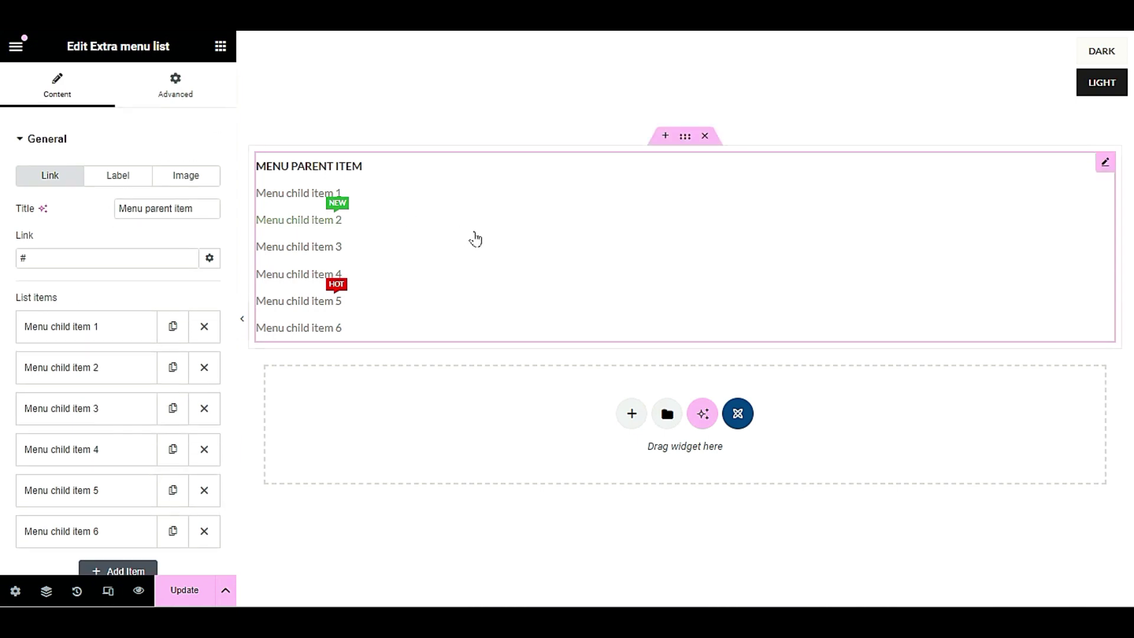
pyautogui.click(705, 136)
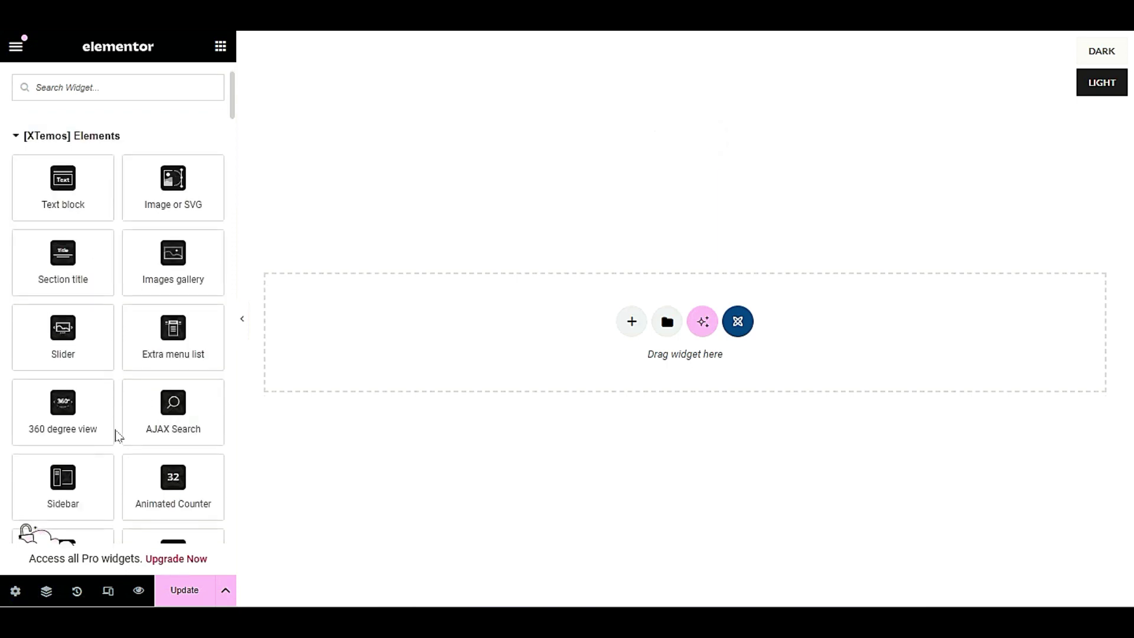
# - Search the widgets for "menu", try the Mega Menu widget, check its selectable menus and delete its container
pyautogui.click(101, 88)
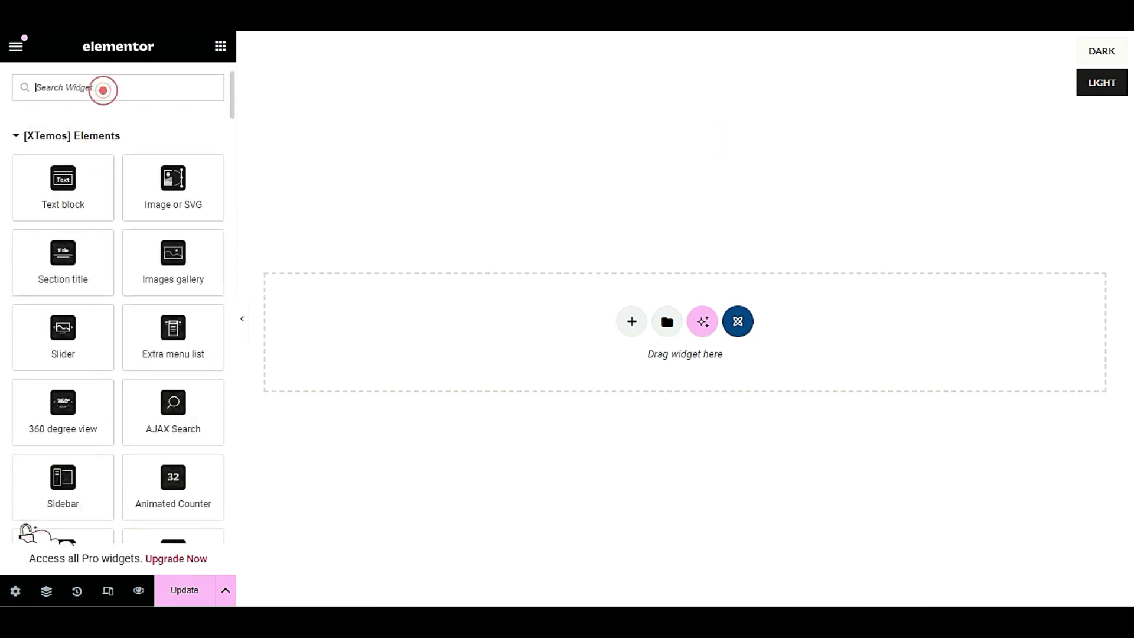
pyautogui.write('menu')
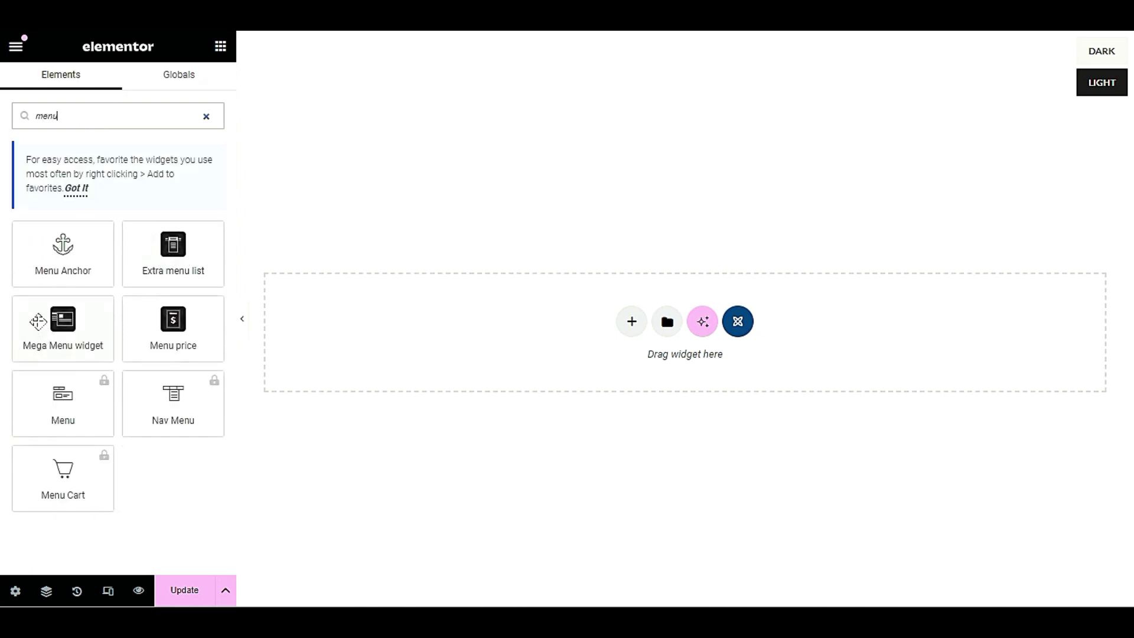
pyautogui.moveTo(45, 325); pyautogui.dragTo(392, 329)
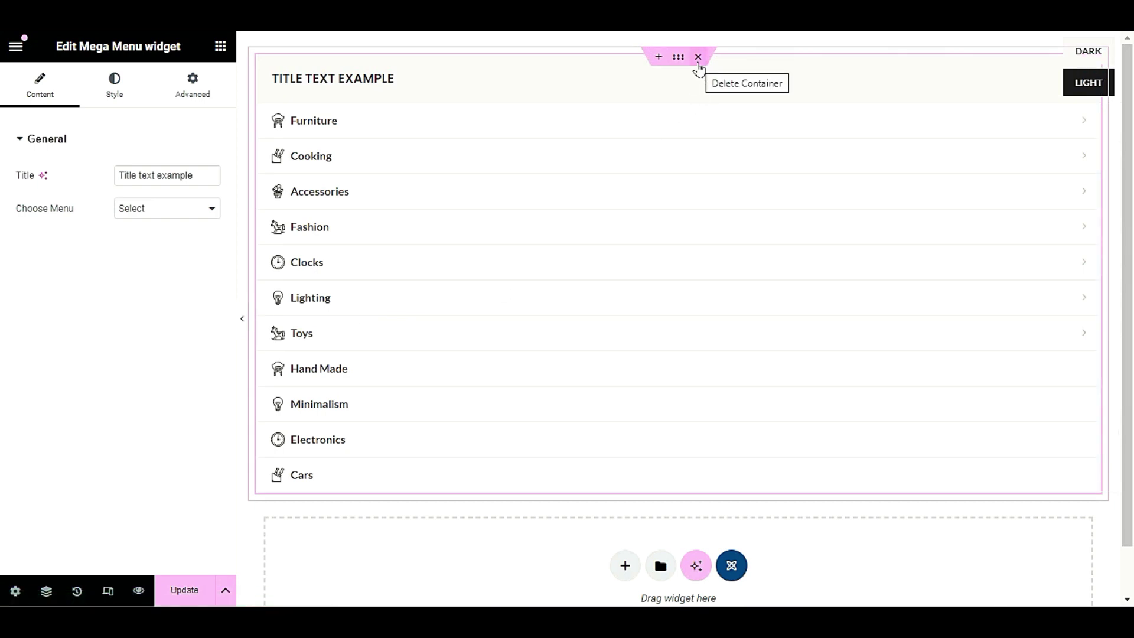
pyautogui.click(147, 203)
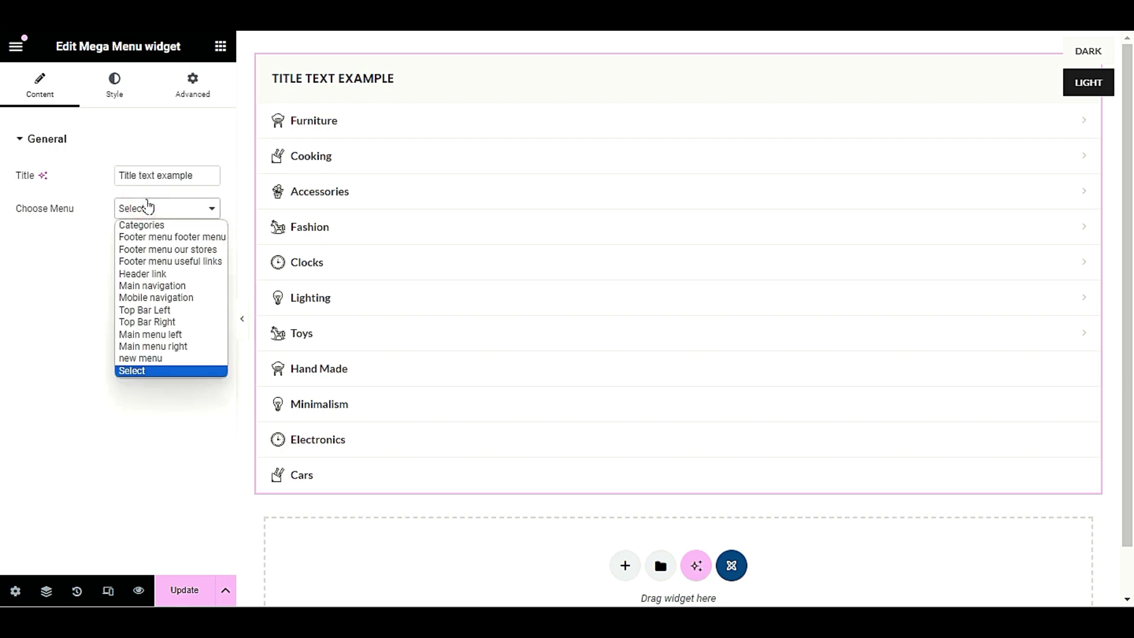
pyautogui.click(147, 204)
pyautogui.click(694, 53)
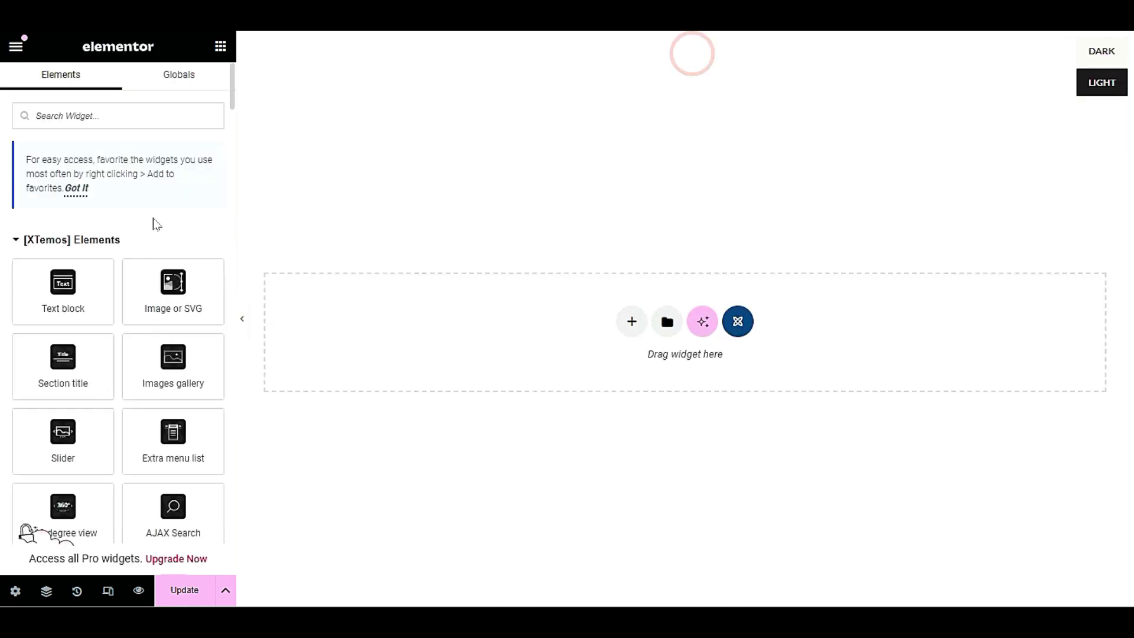
# - Look through the XTemos Elements widgets for one suited to building the mega menu
pyautogui.scroll(-4, 124, 332)
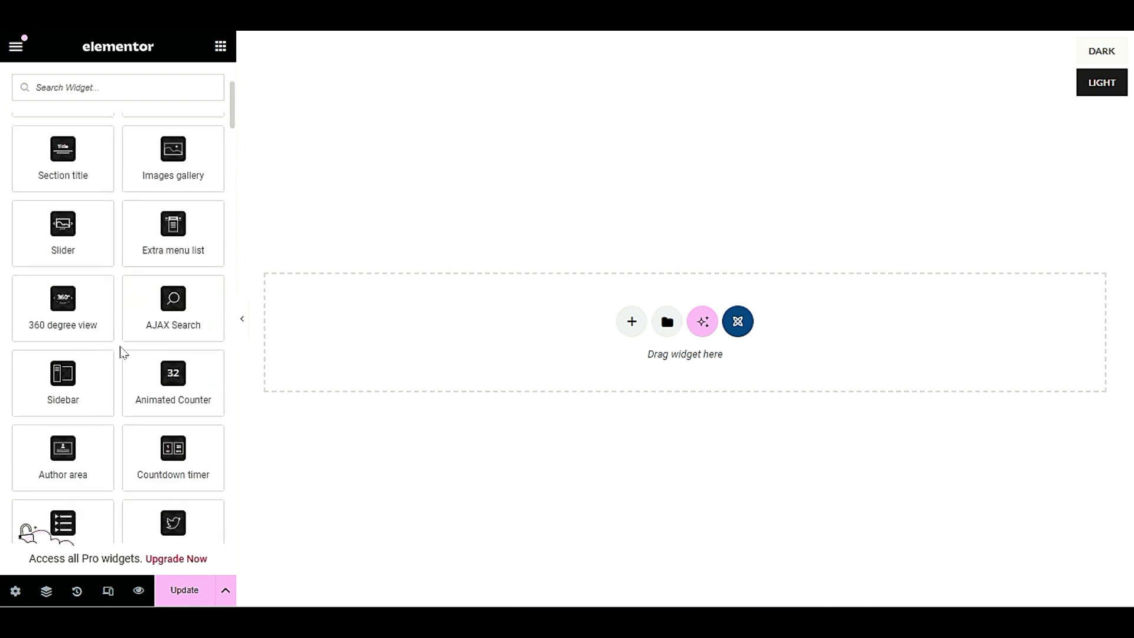
pyautogui.scroll(-2, 124, 352)
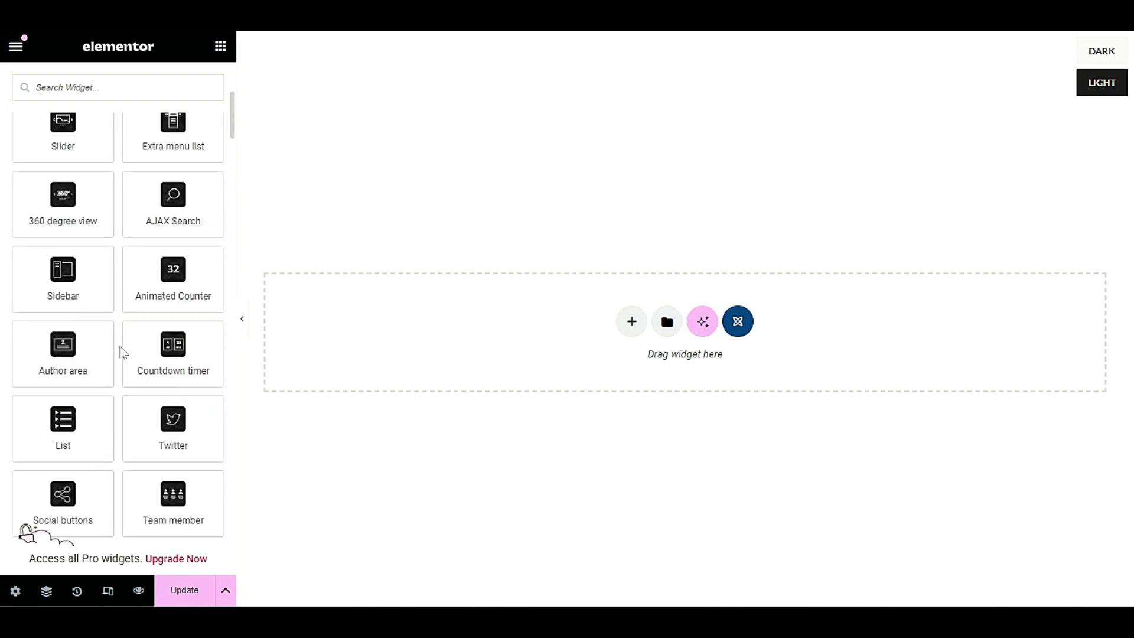
pyautogui.scroll(-2, 123, 353)
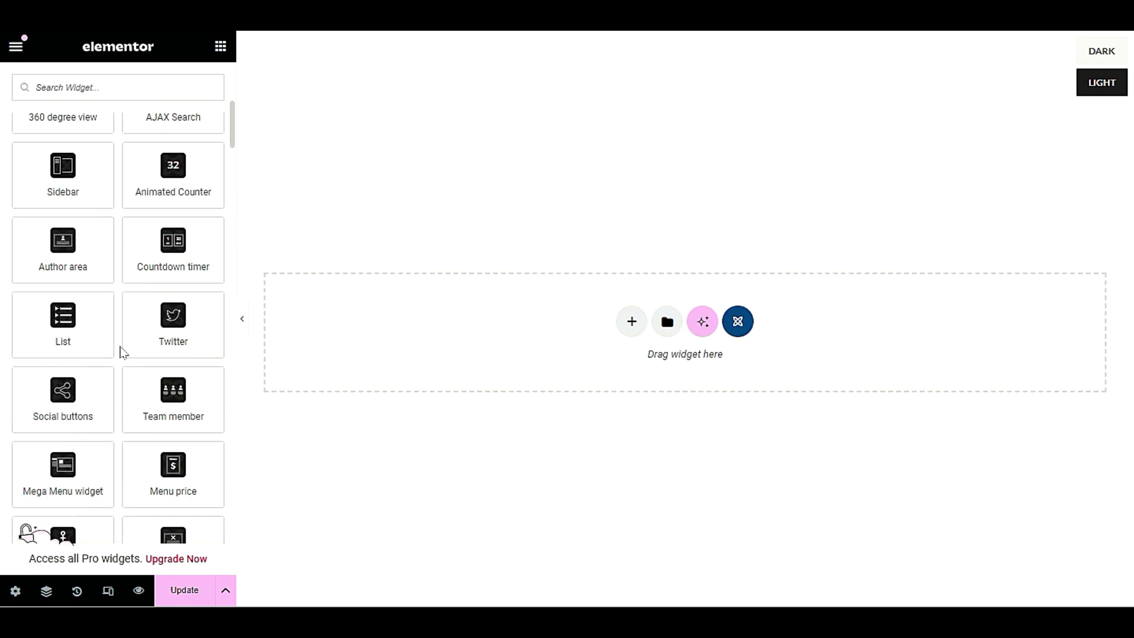
pyautogui.scroll(-1, 124, 352)
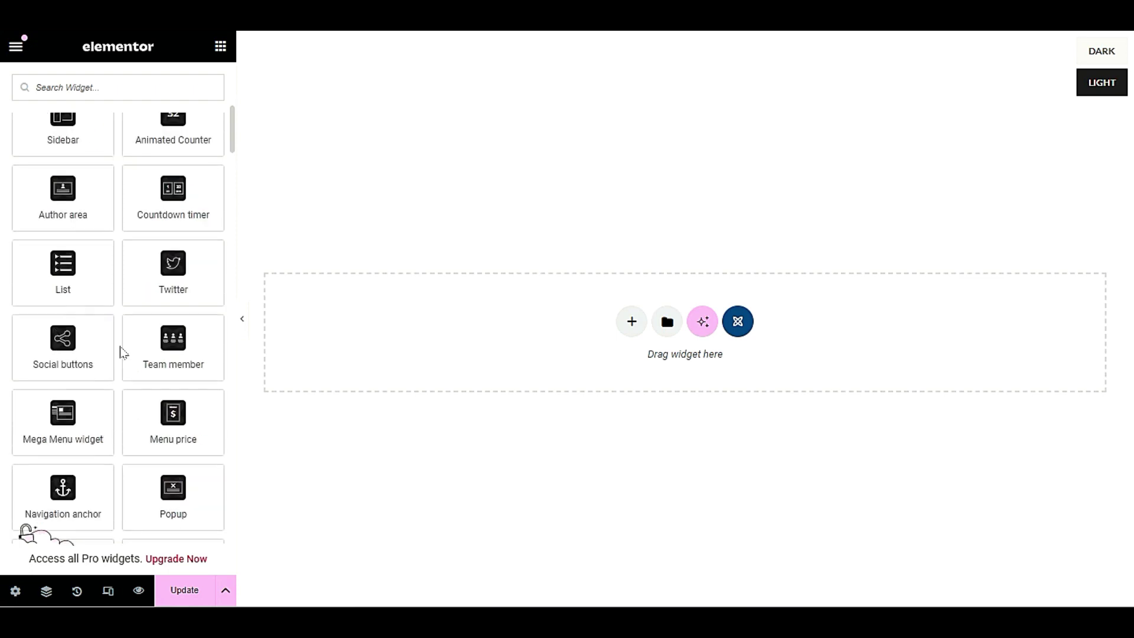
pyautogui.scroll(-3, 123, 352)
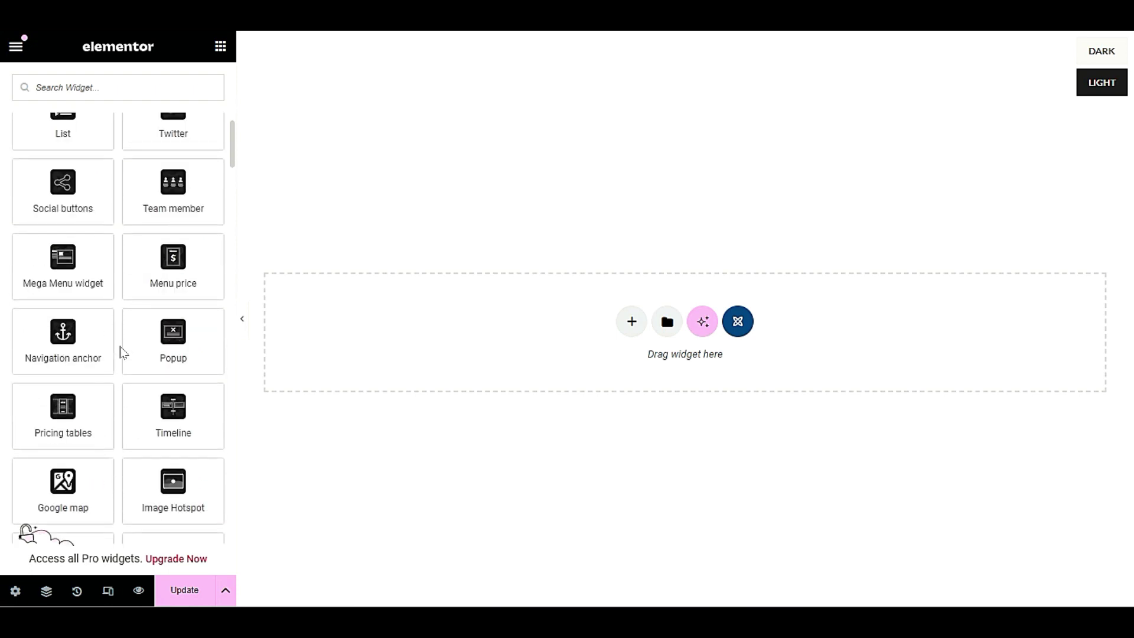
pyautogui.scroll(-1, 123, 352)
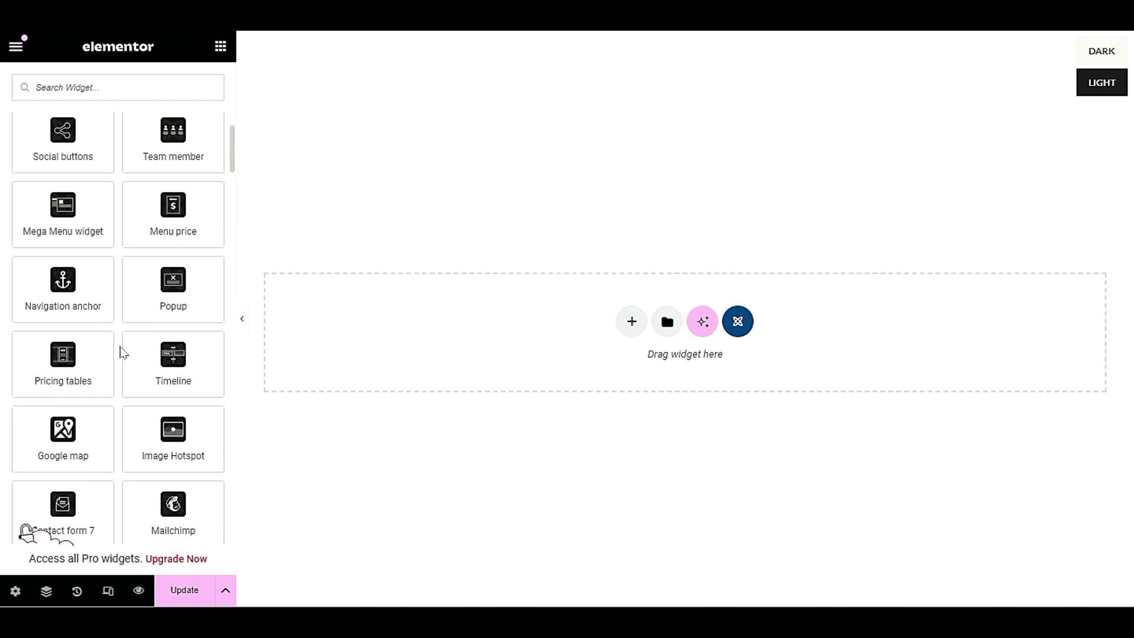
pyautogui.scroll(-4, 123, 353)
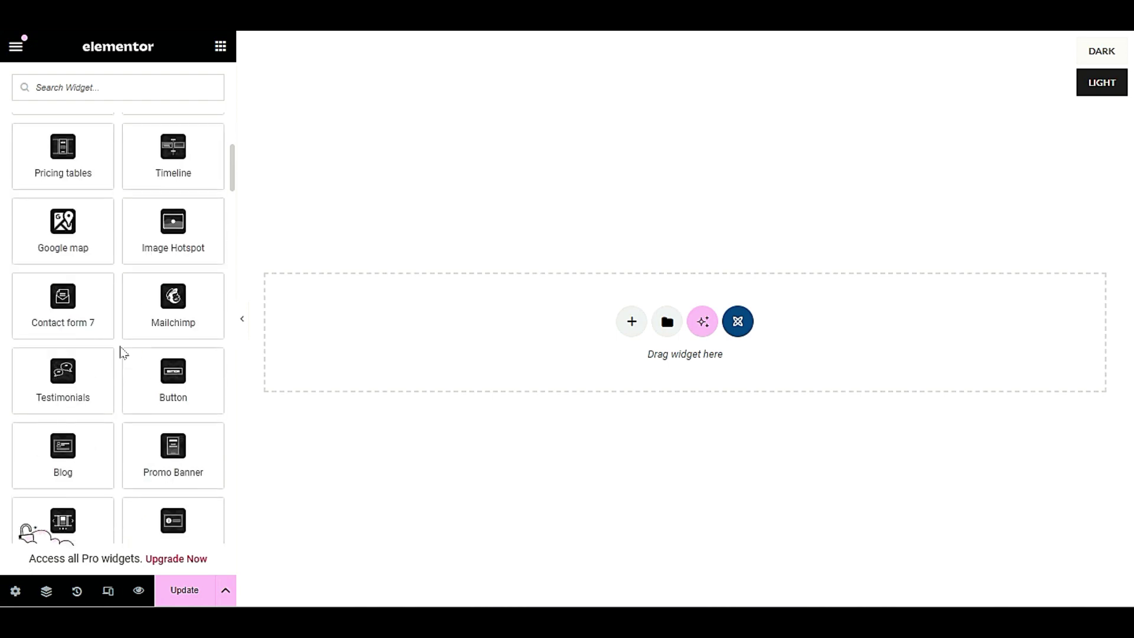
pyautogui.scroll(-3, 123, 353)
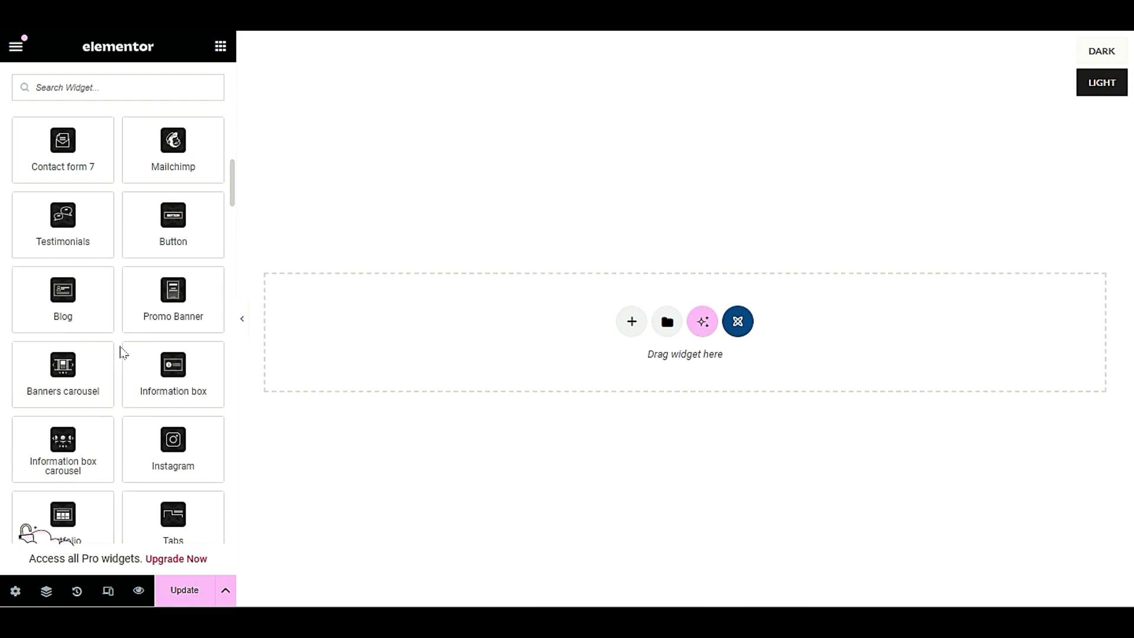
pyautogui.scroll(-1, 123, 352)
pyautogui.scroll(-3, 124, 352)
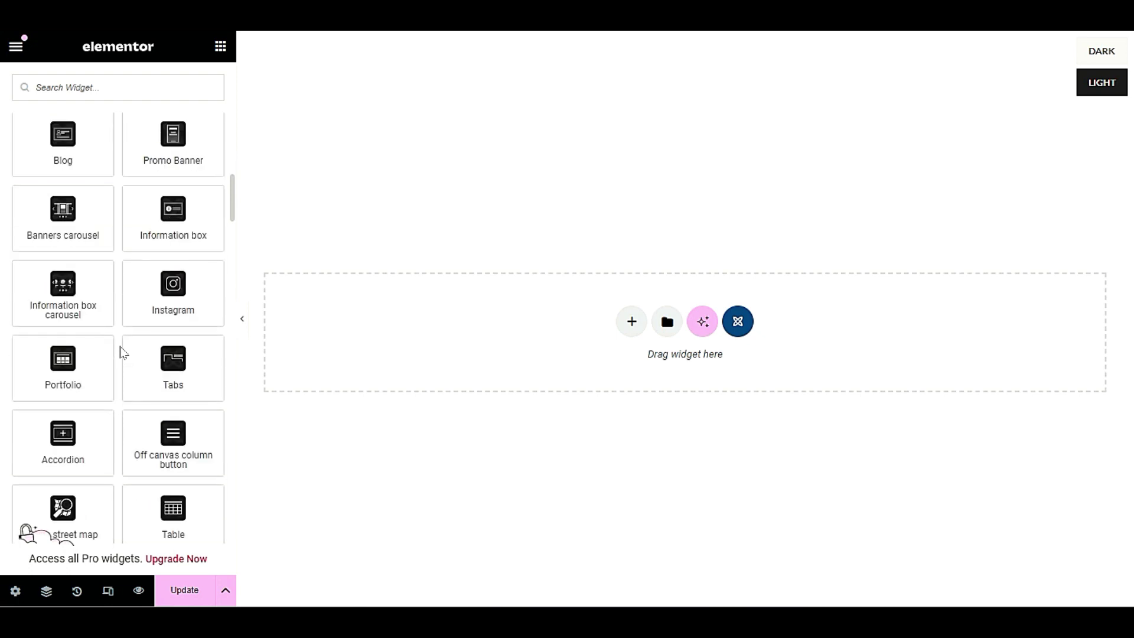
pyautogui.scroll(-1, 123, 352)
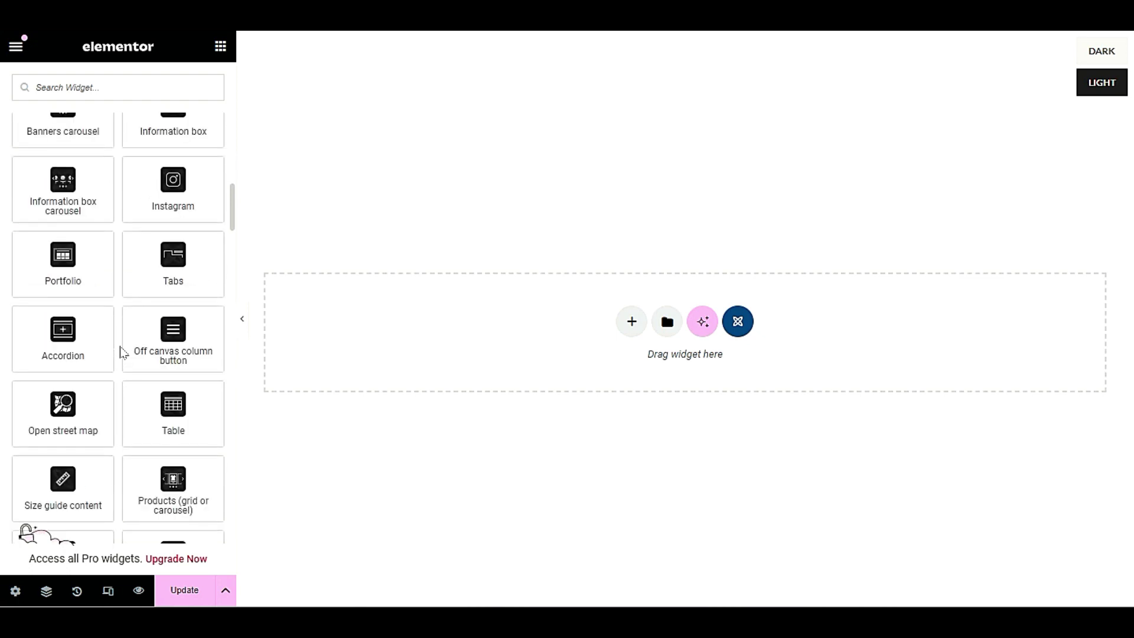
pyautogui.scroll(-1, 124, 353)
pyautogui.scroll(-4, 124, 353)
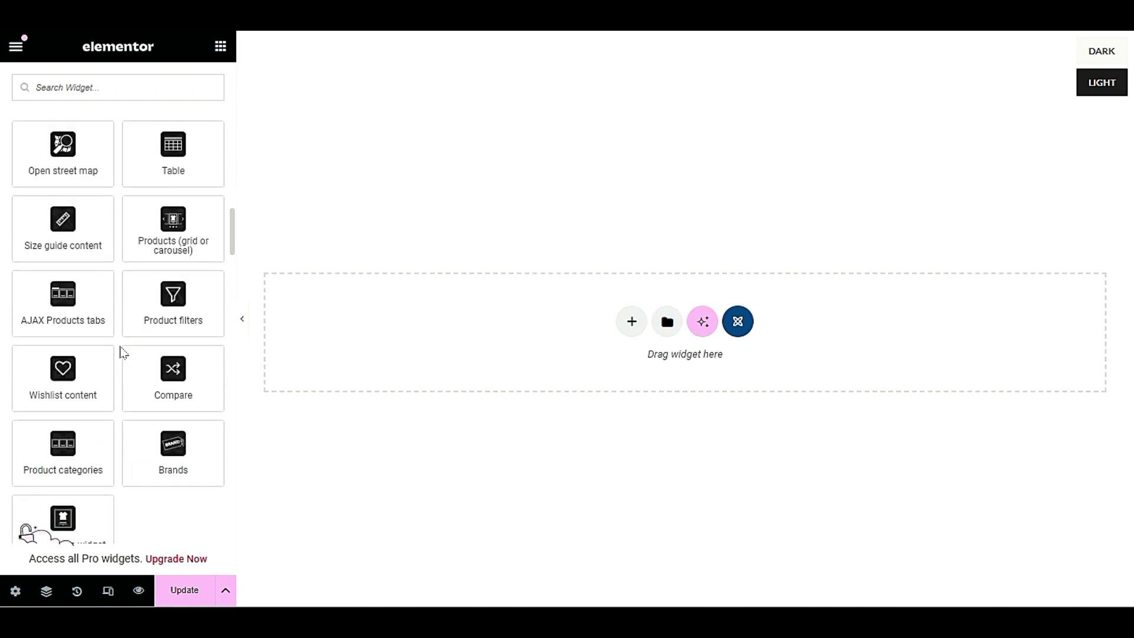
pyautogui.scroll(-1, 123, 352)
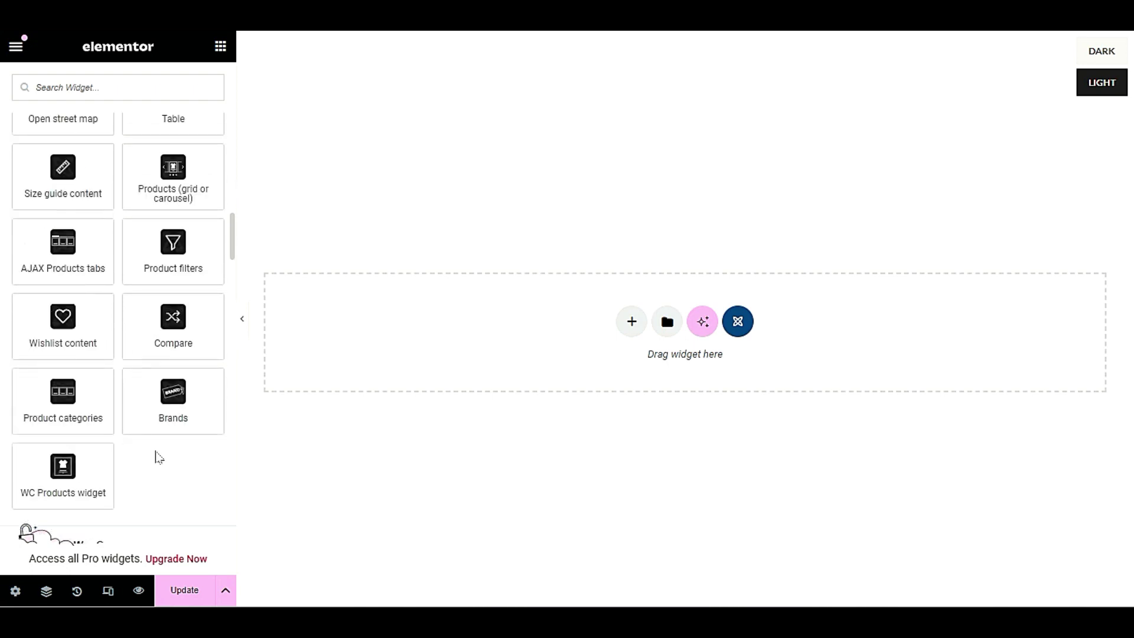
pyautogui.moveTo(230, 246); pyautogui.dragTo(230, 76)
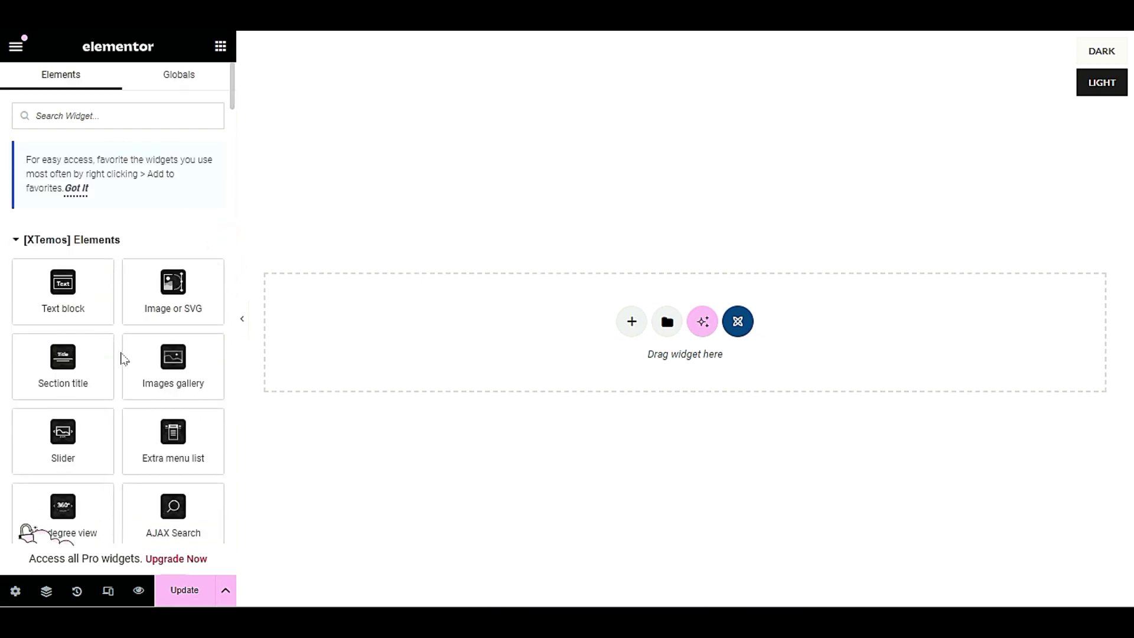
# - Place an Extra menu list widget on the empty canvas and add one more child item to its list
pyautogui.scroll(-2, 124, 358)
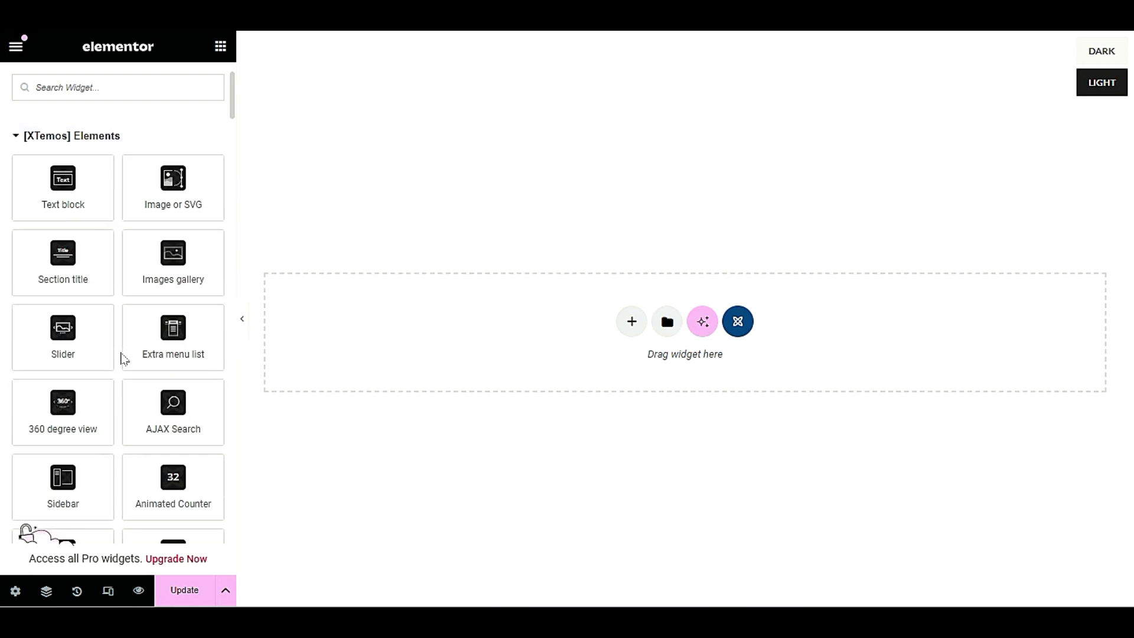
pyautogui.scroll(-1, 124, 359)
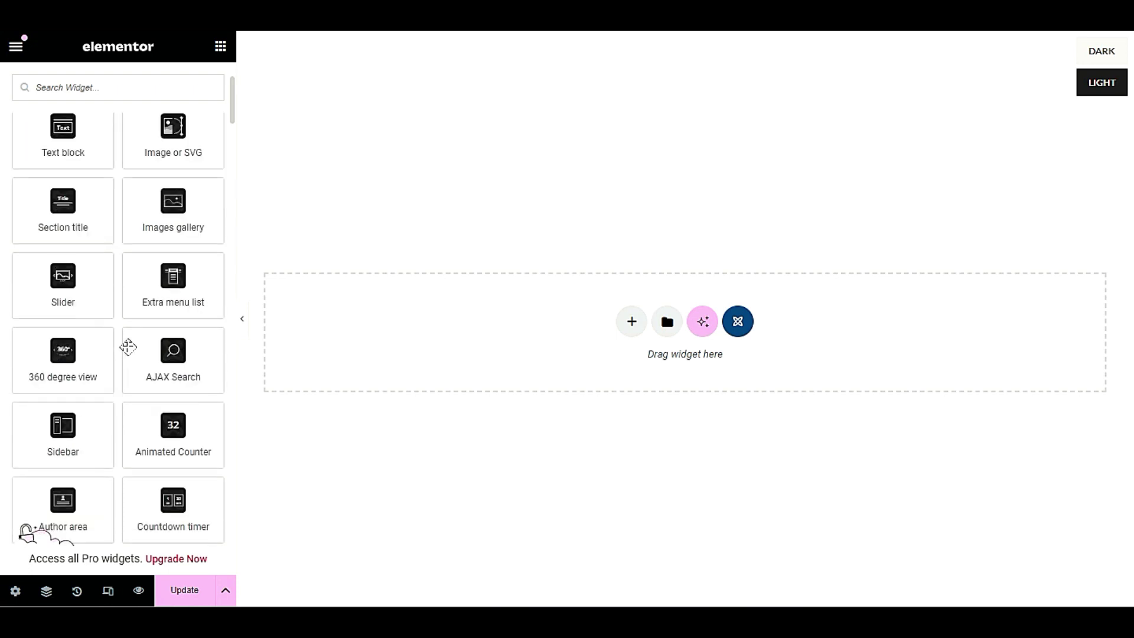
pyautogui.moveTo(149, 290); pyautogui.dragTo(414, 334)
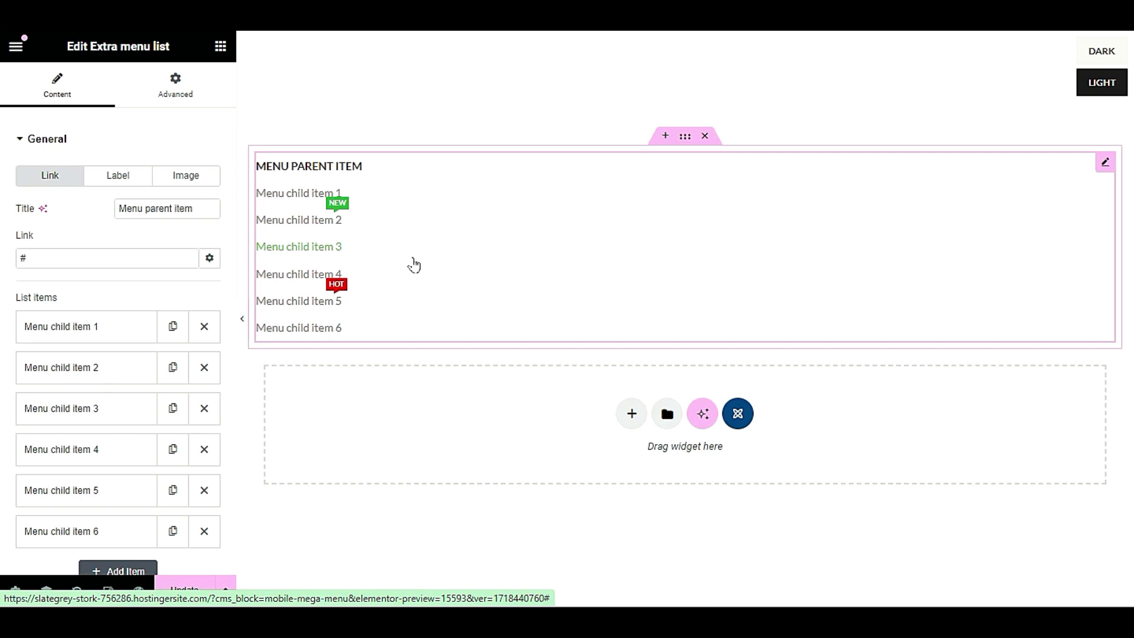
pyautogui.click(160, 84)
pyautogui.click(65, 88)
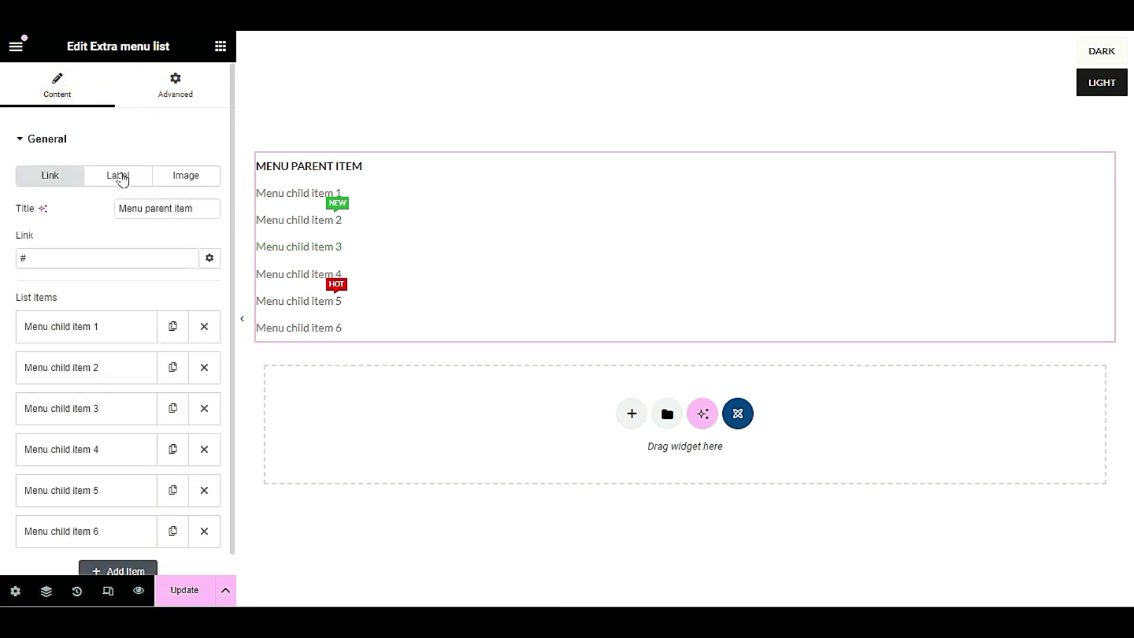
pyautogui.click(151, 208)
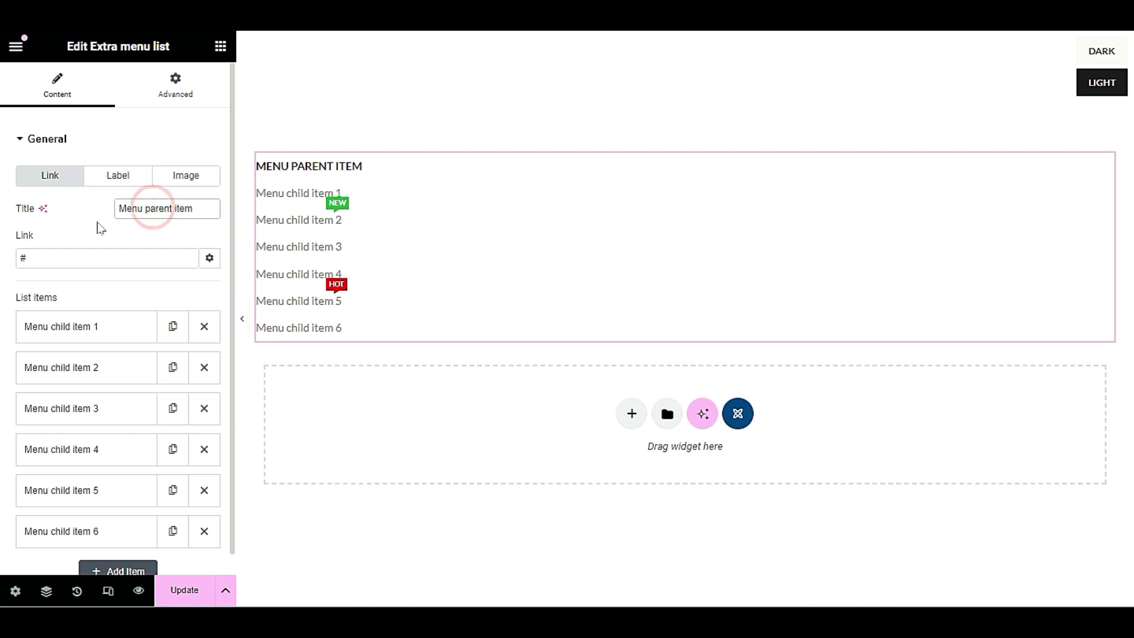
pyautogui.scroll(-1, 96, 225)
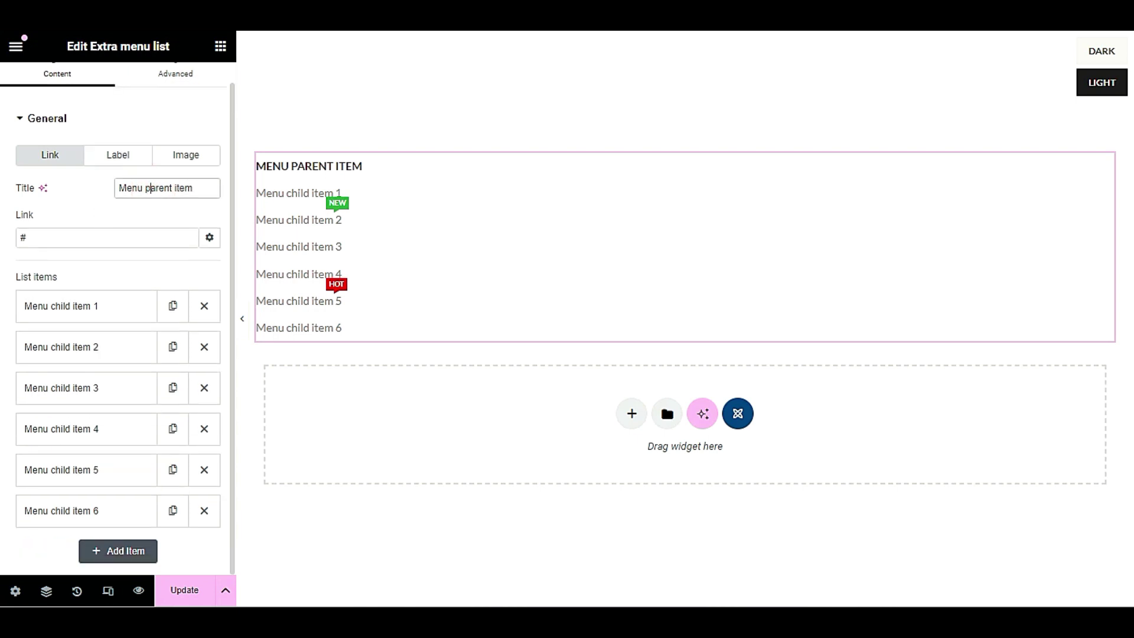
pyautogui.click(105, 551)
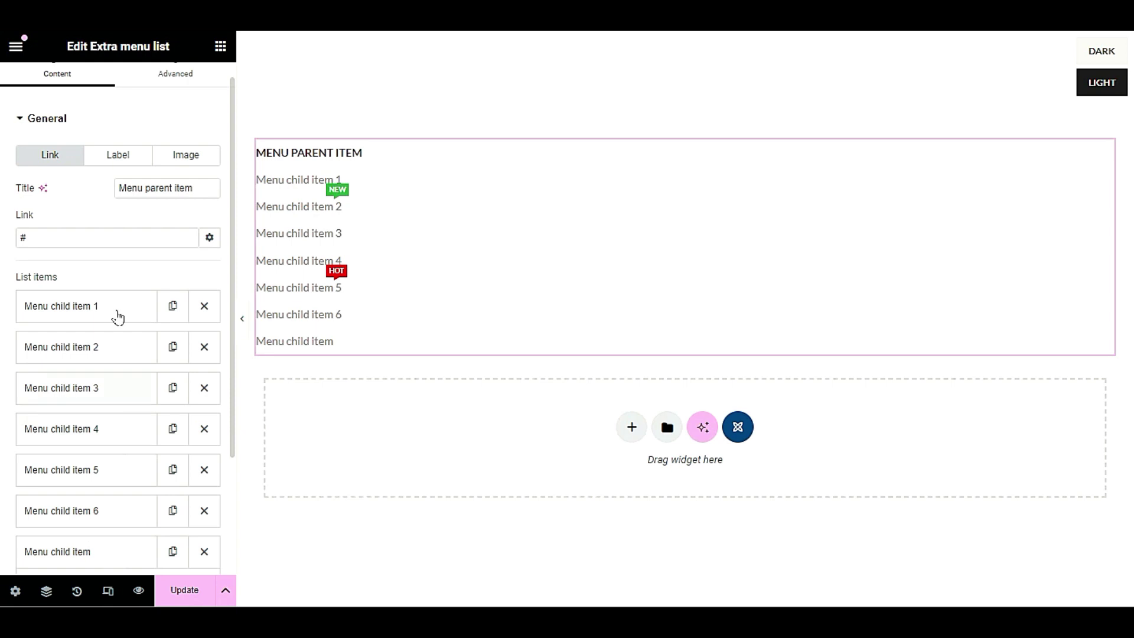
# - Look through the Extra menu list's advanced layout and XTemos Extra settings and delete the widget
pyautogui.click(173, 73)
pyautogui.scroll(-8, 85, 375)
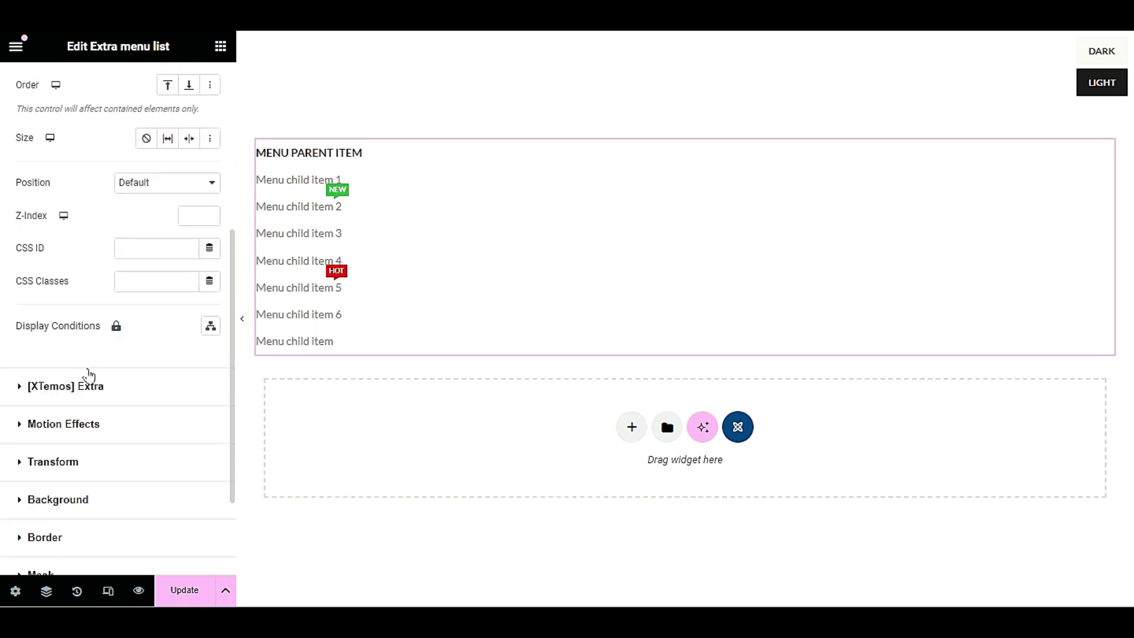
pyautogui.click(111, 257)
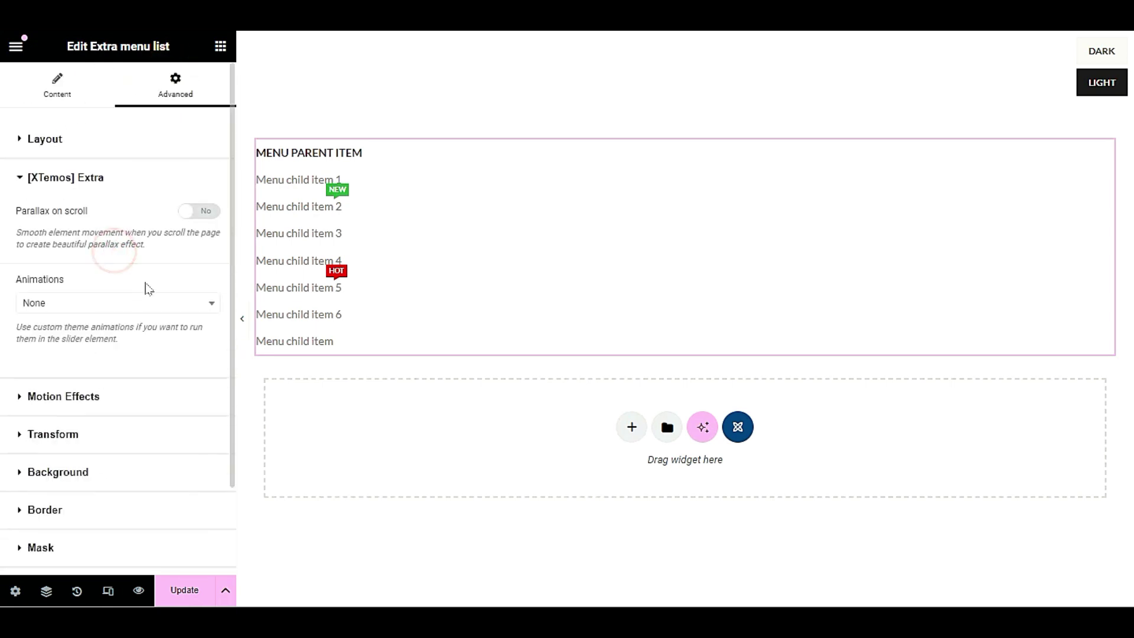
pyautogui.scroll(-2, 91, 470)
pyautogui.scroll(2, 91, 462)
pyautogui.rightClick(561, 243)
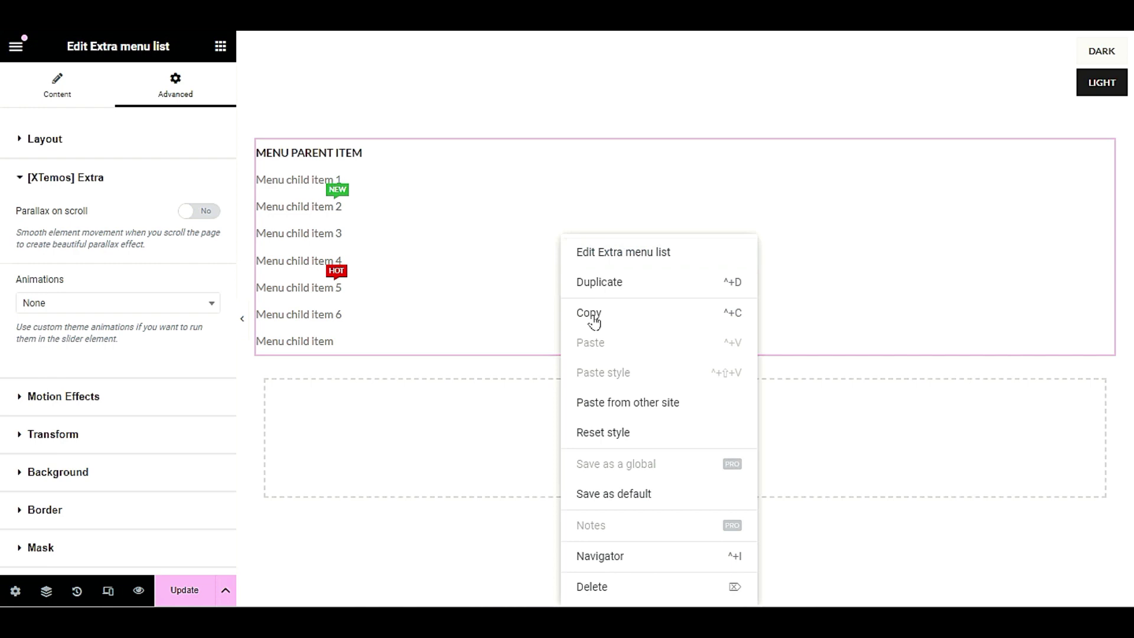
pyautogui.click(586, 586)
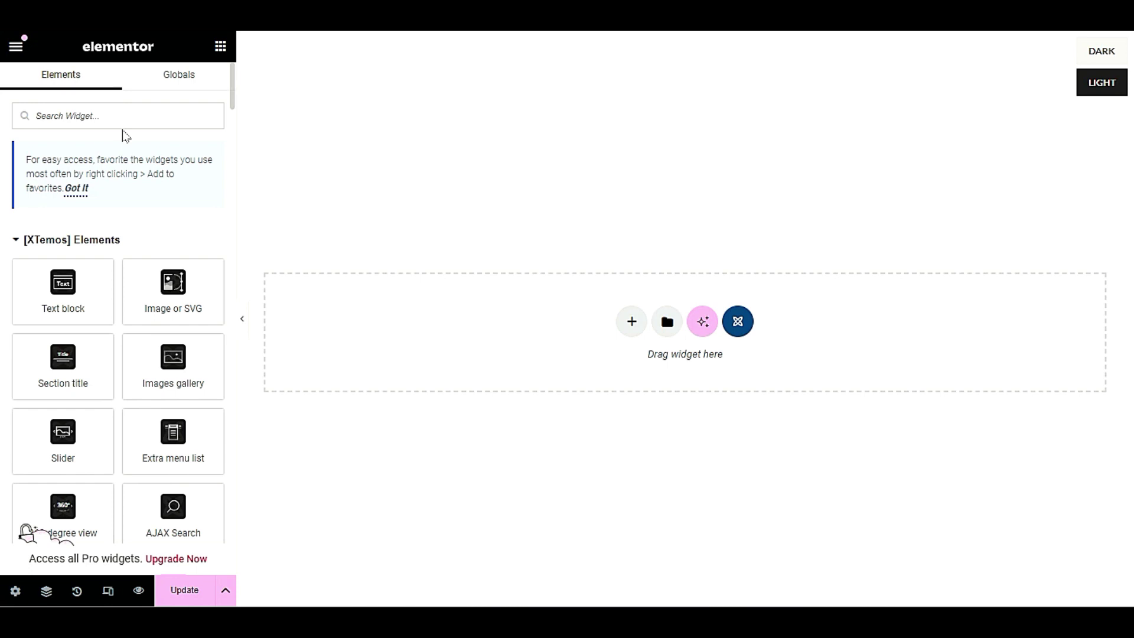
# - Switch to the WoodMart storefront and examine how the existing category mega menus arrange their columns, images and links
pyautogui.scroll(-1, 140, 211)
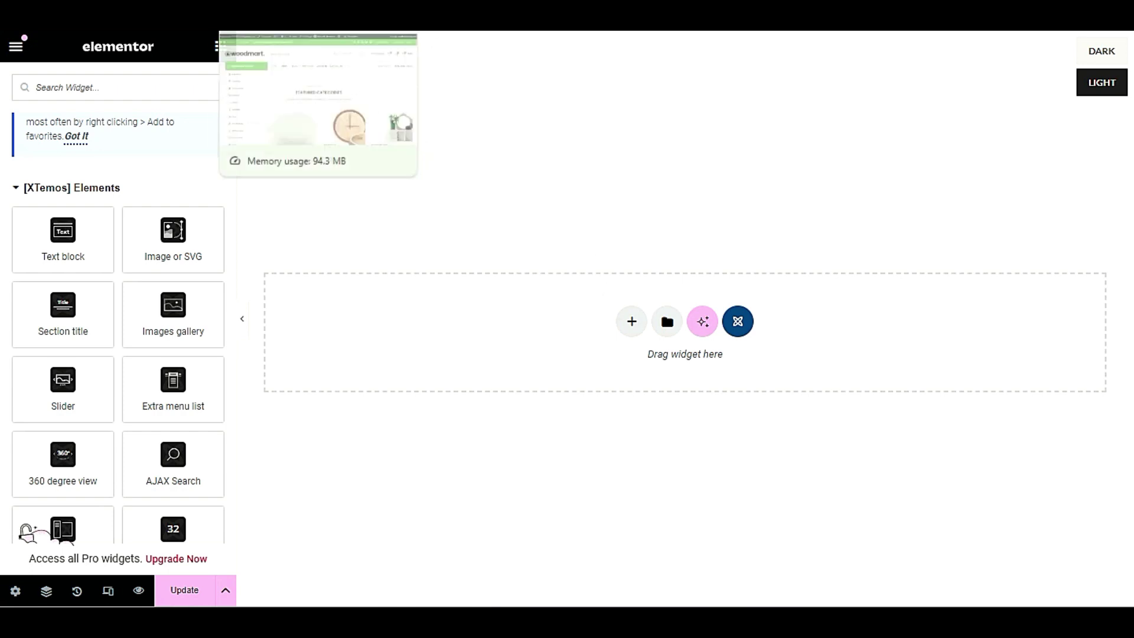
pyautogui.click(260, 18)
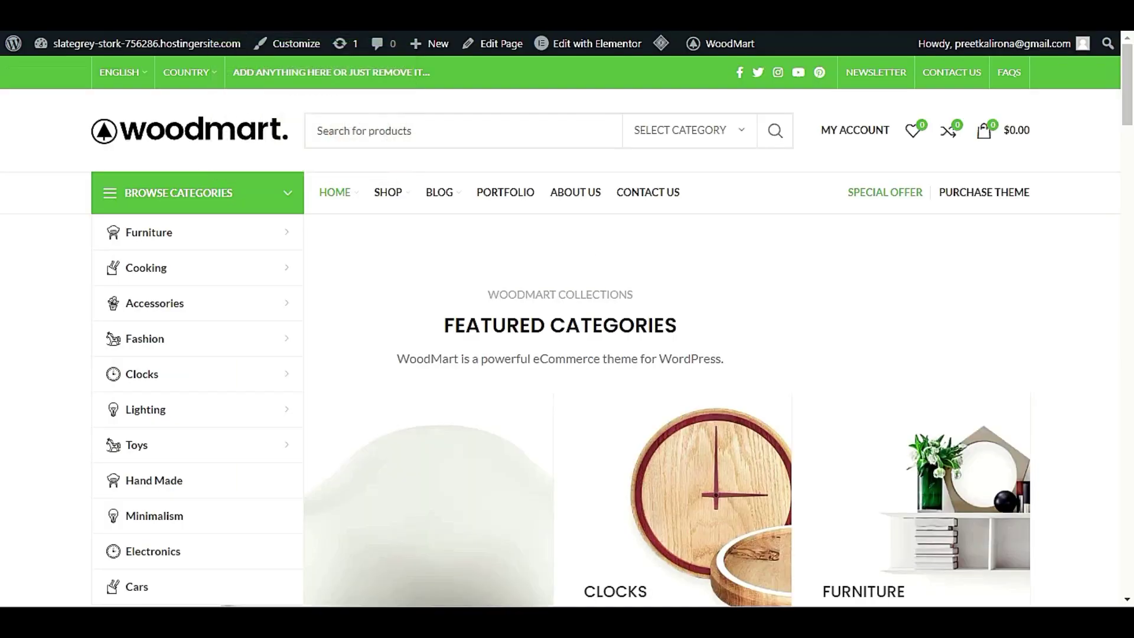
pyautogui.moveTo(162, 234)
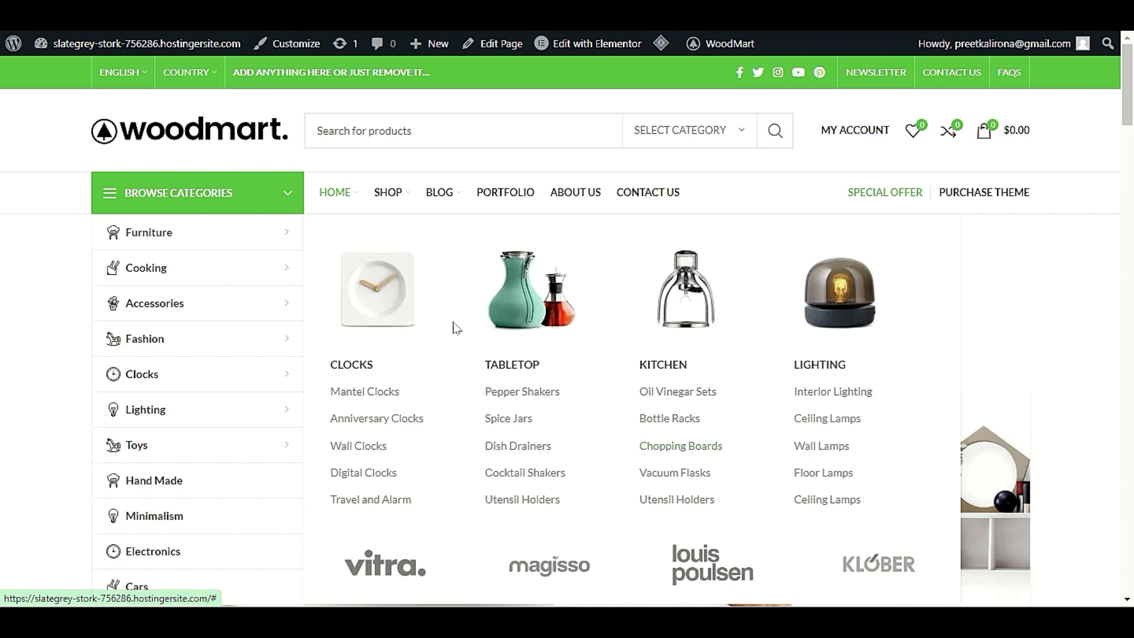
pyautogui.moveTo(112, 294)
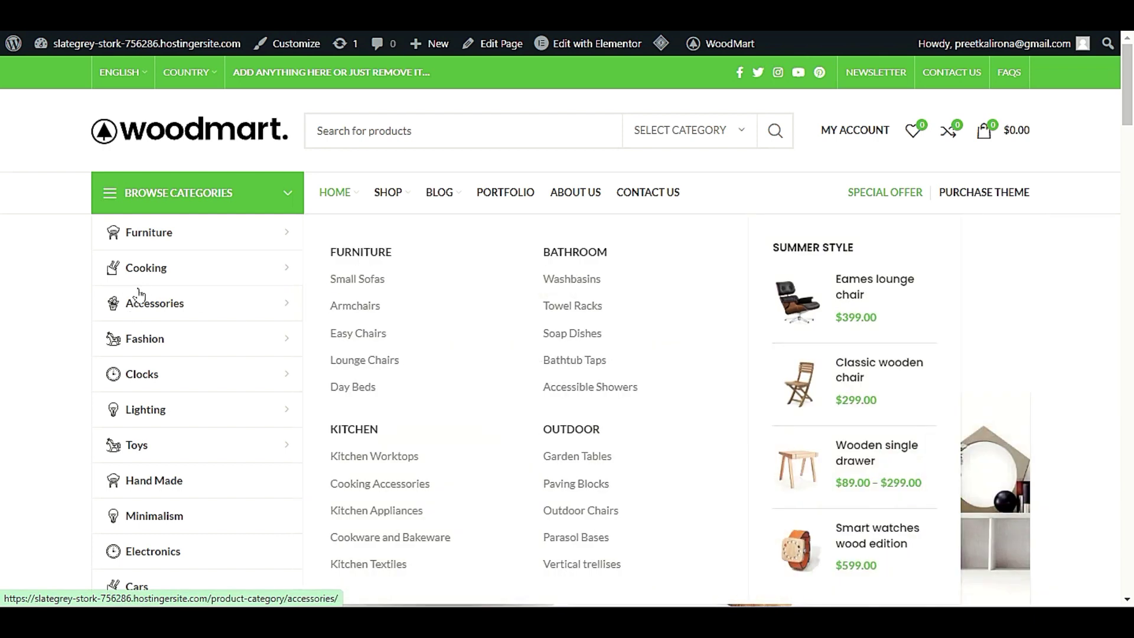
pyautogui.moveTo(232, 273)
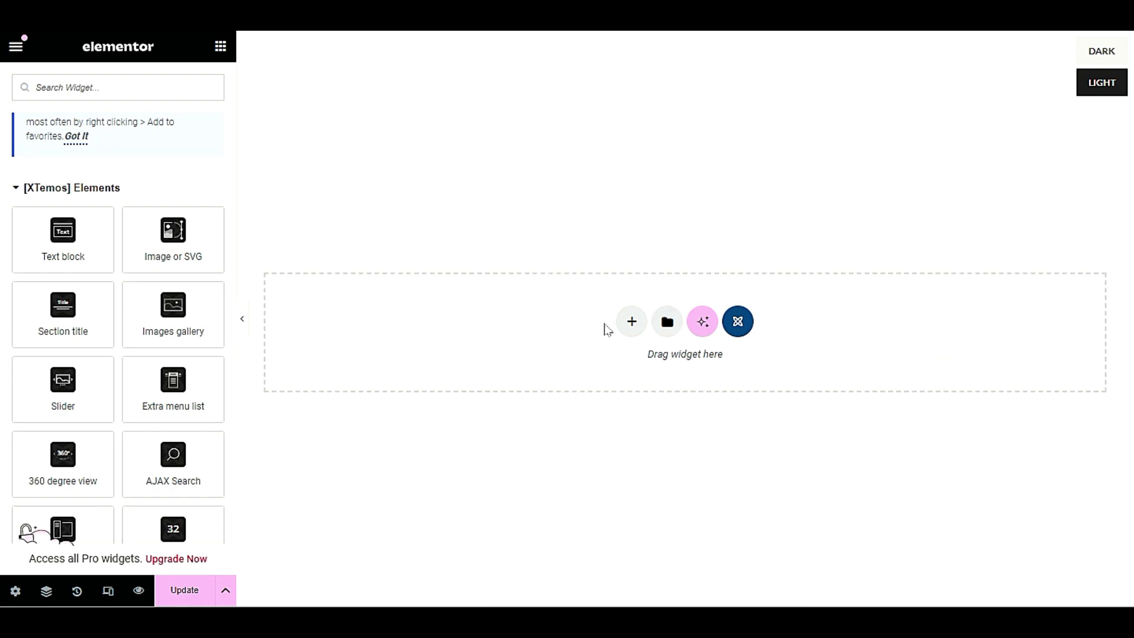
# - Add a Flexbox container with four equal columns to the empty Elementor canvas
pyautogui.click(626, 323)
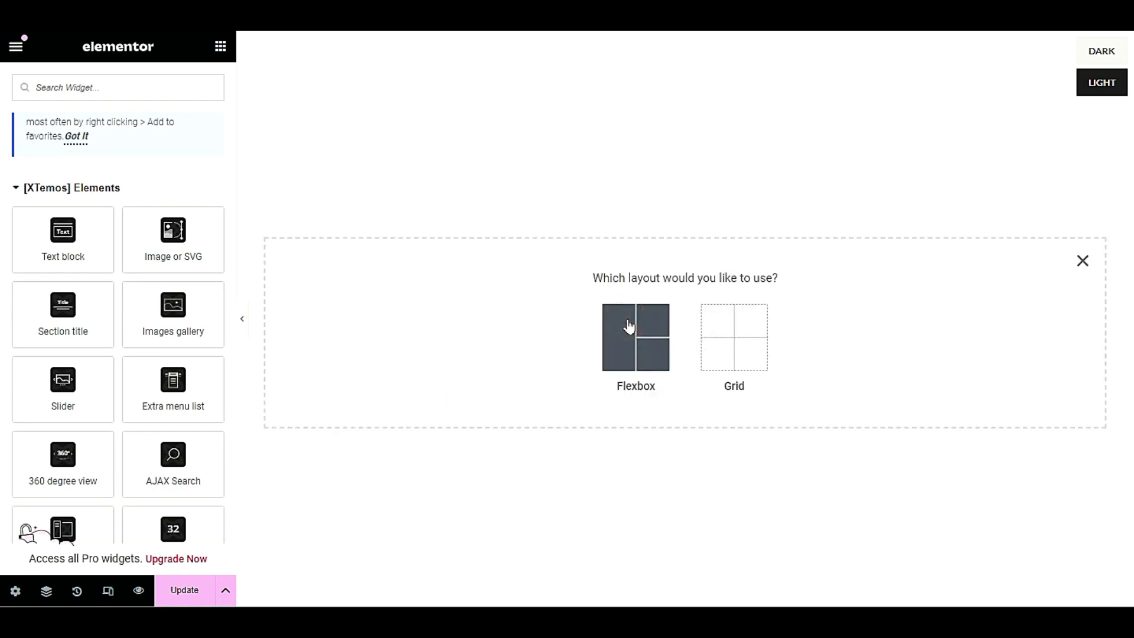
pyautogui.click(618, 346)
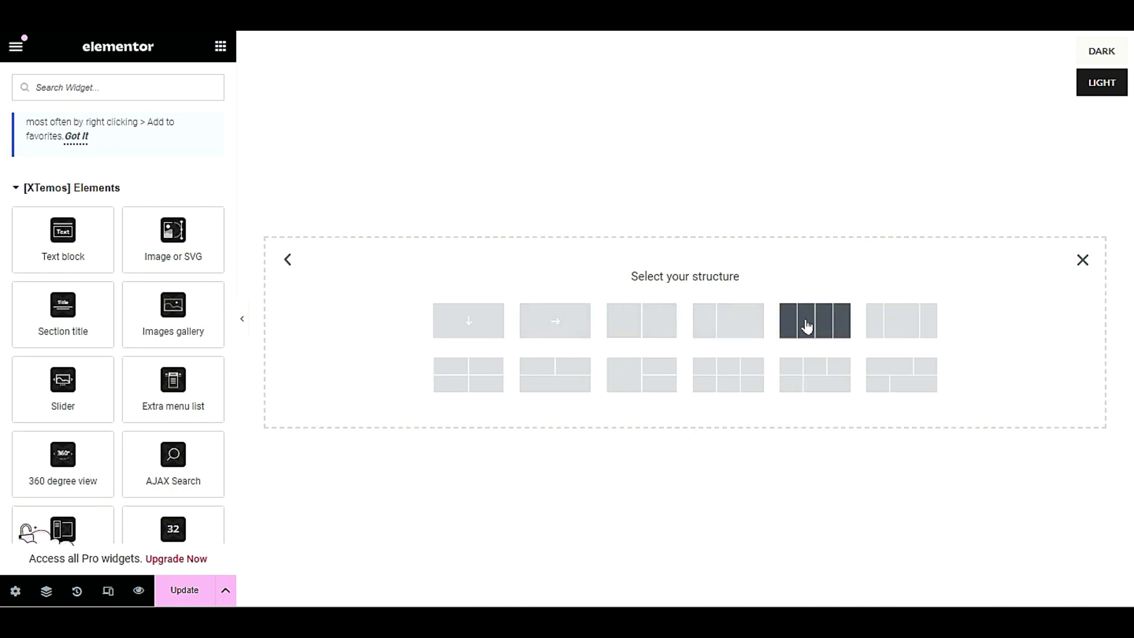
pyautogui.click(806, 326)
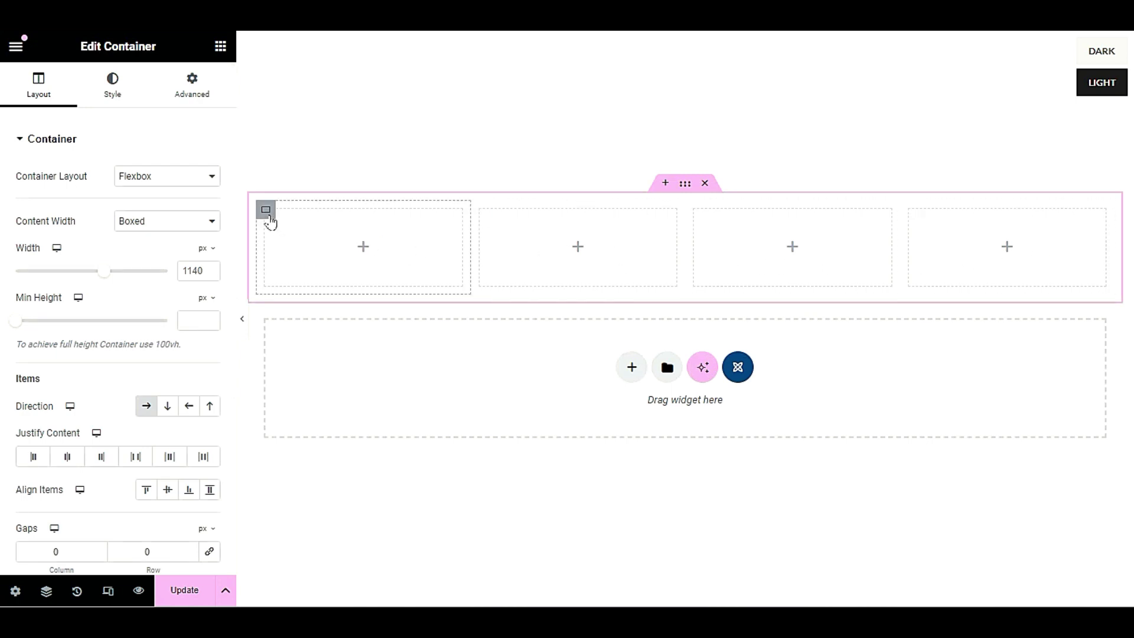
# - Place an Extra menu list widget in each of the first two columns of the four-column container
pyautogui.click(222, 52)
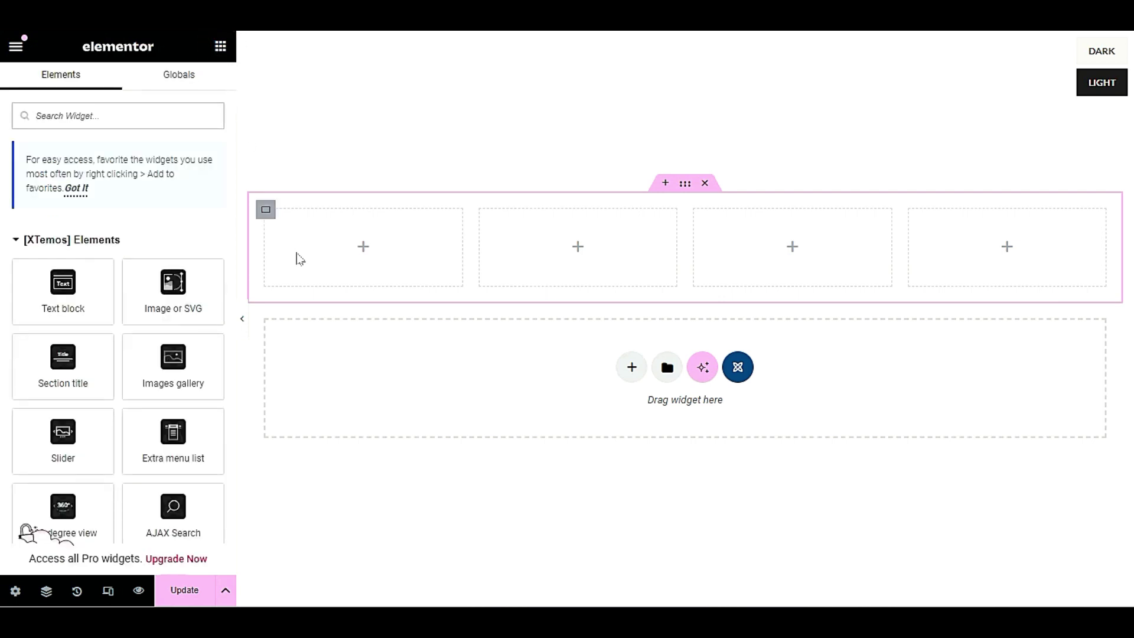
pyautogui.click(362, 246)
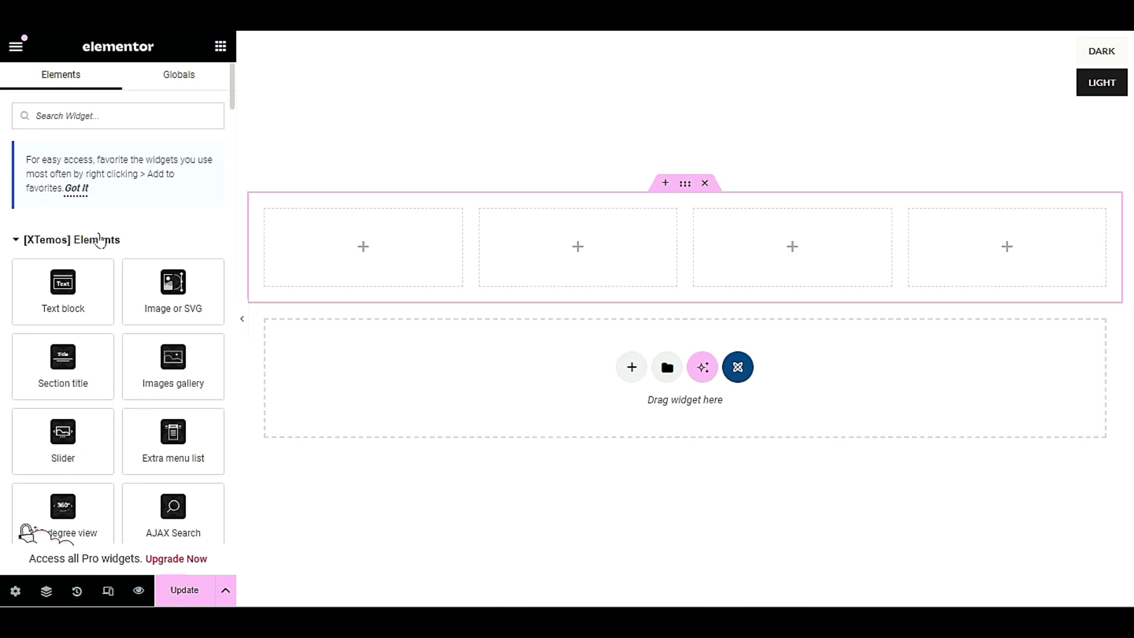
pyautogui.scroll(-1, 120, 447)
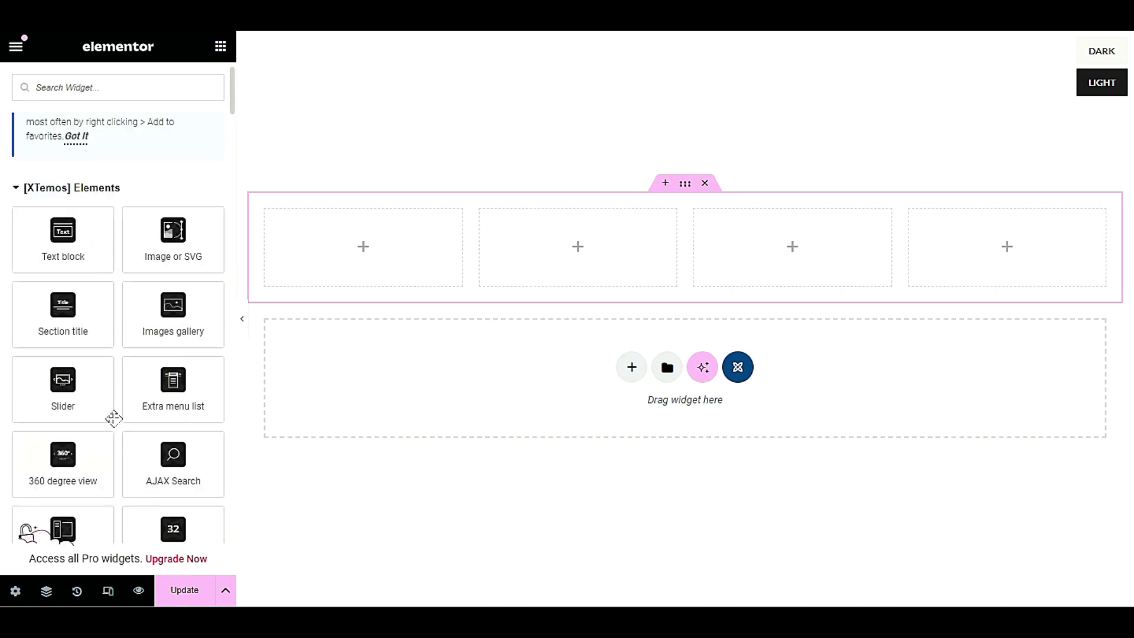
pyautogui.moveTo(152, 400); pyautogui.dragTo(334, 277)
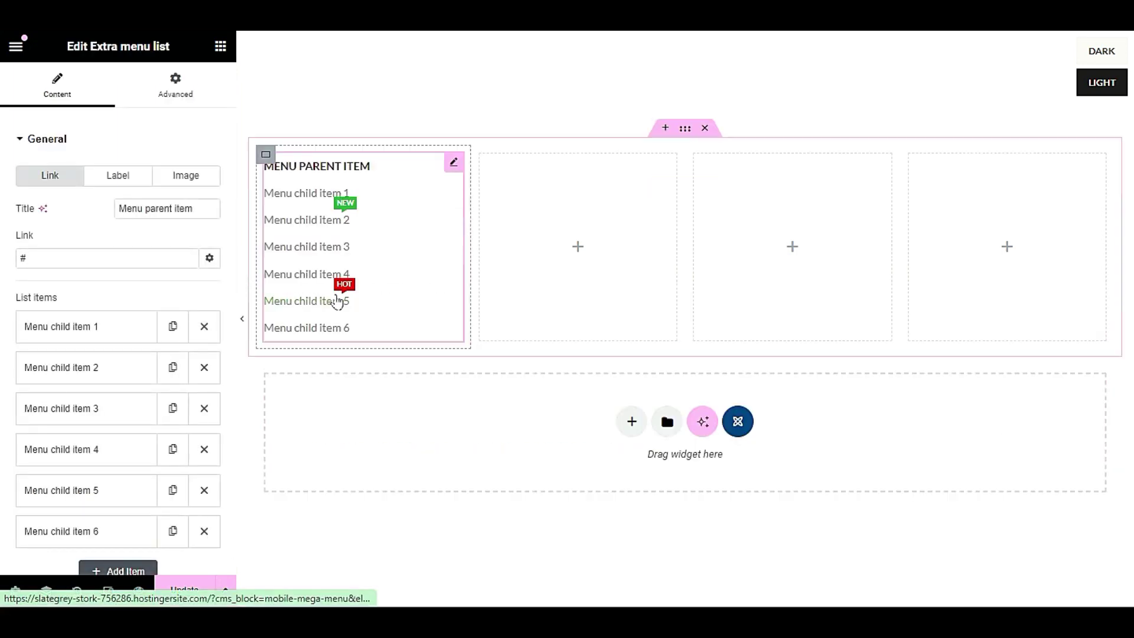
pyautogui.click(223, 52)
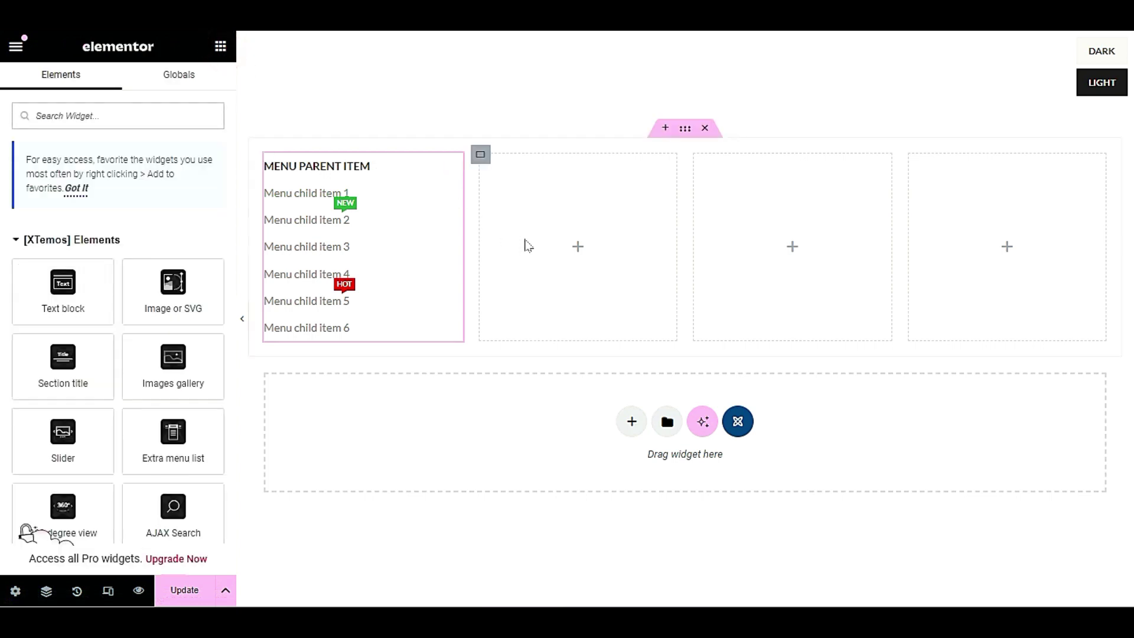
pyautogui.moveTo(152, 458); pyautogui.dragTo(549, 263)
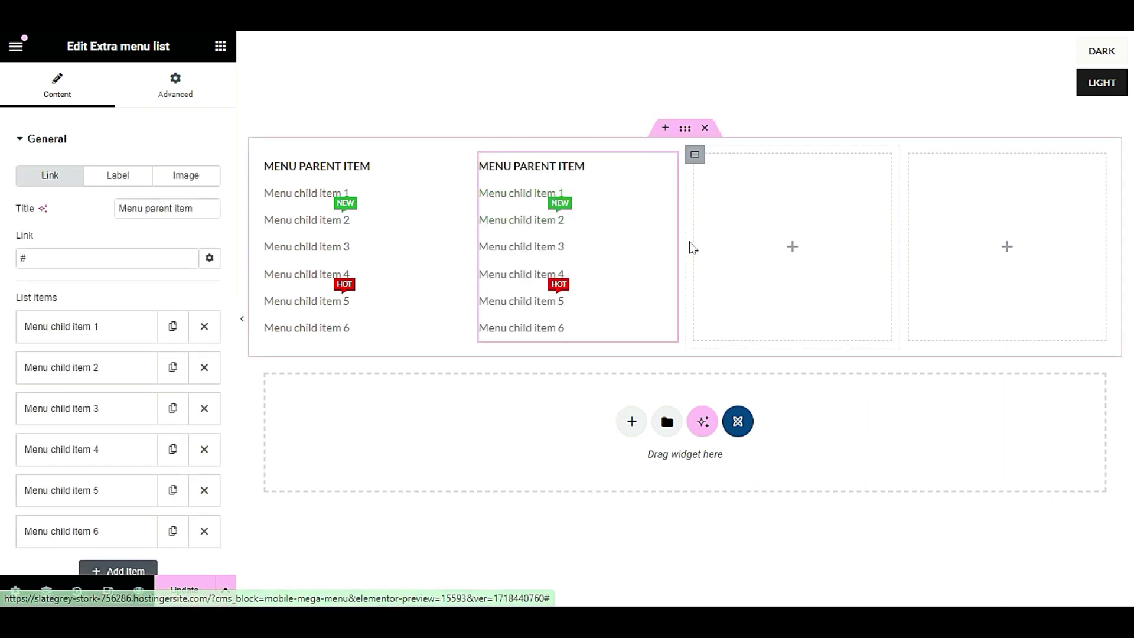
# - Delete the two empty columns beside the Extra menu lists
pyautogui.rightClick(695, 158)
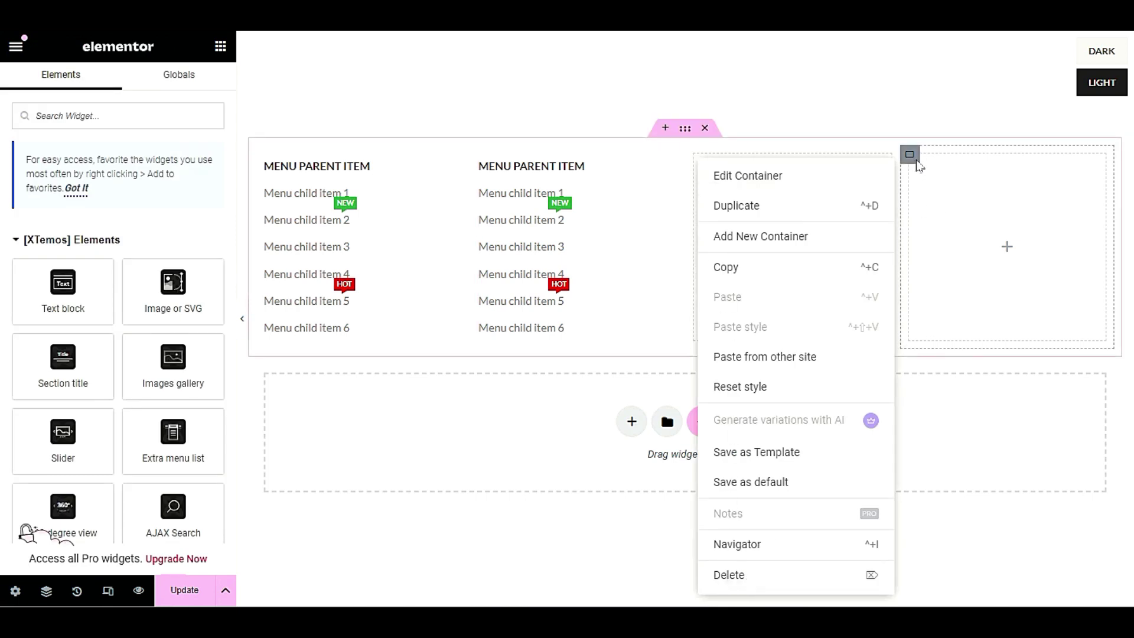
pyautogui.rightClick(917, 160)
pyautogui.click(746, 243)
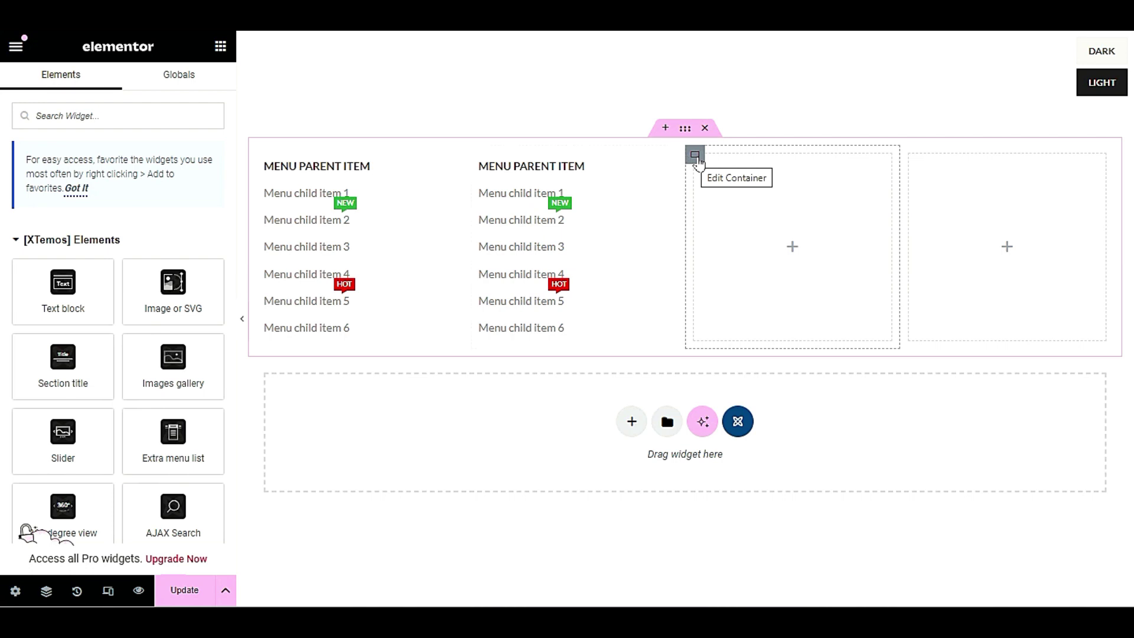
pyautogui.rightClick(698, 161)
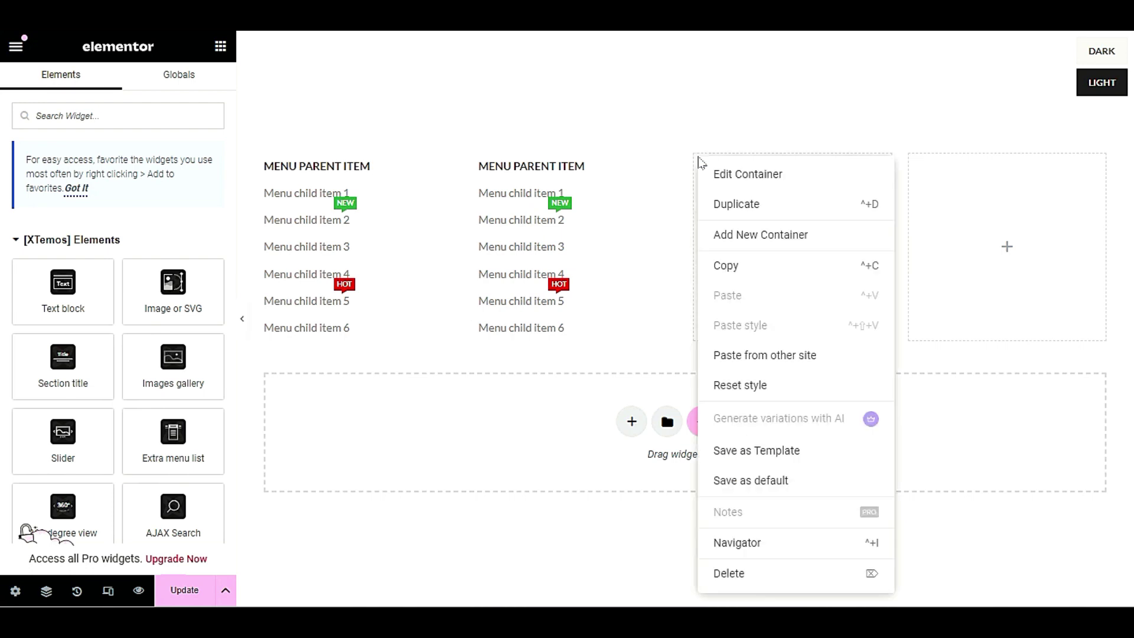
pyautogui.click(733, 574)
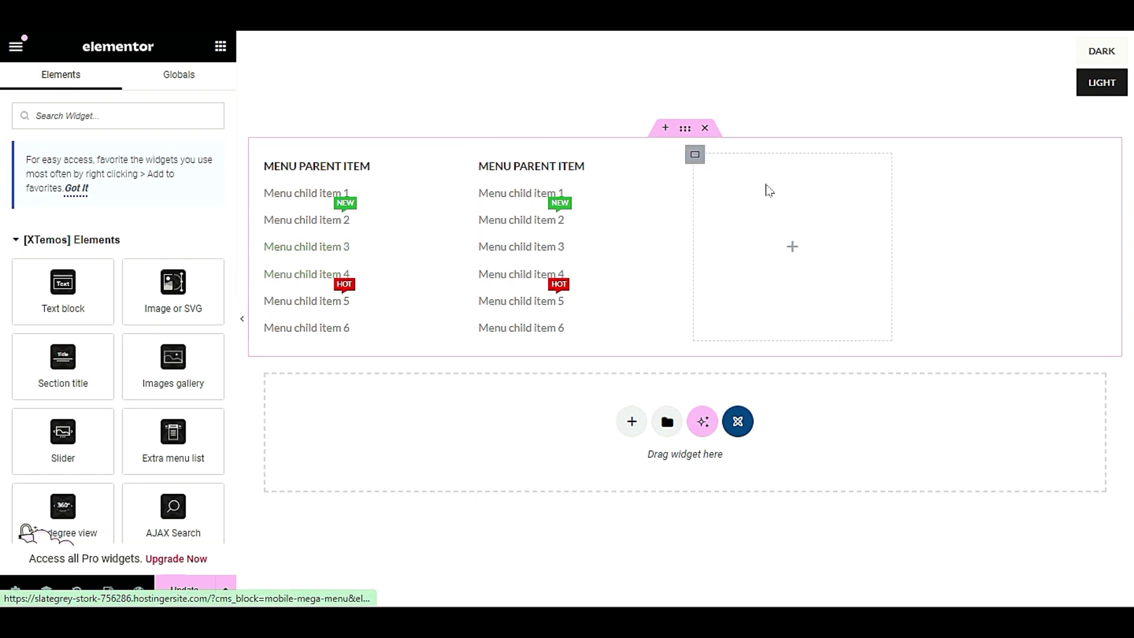
pyautogui.rightClick(697, 164)
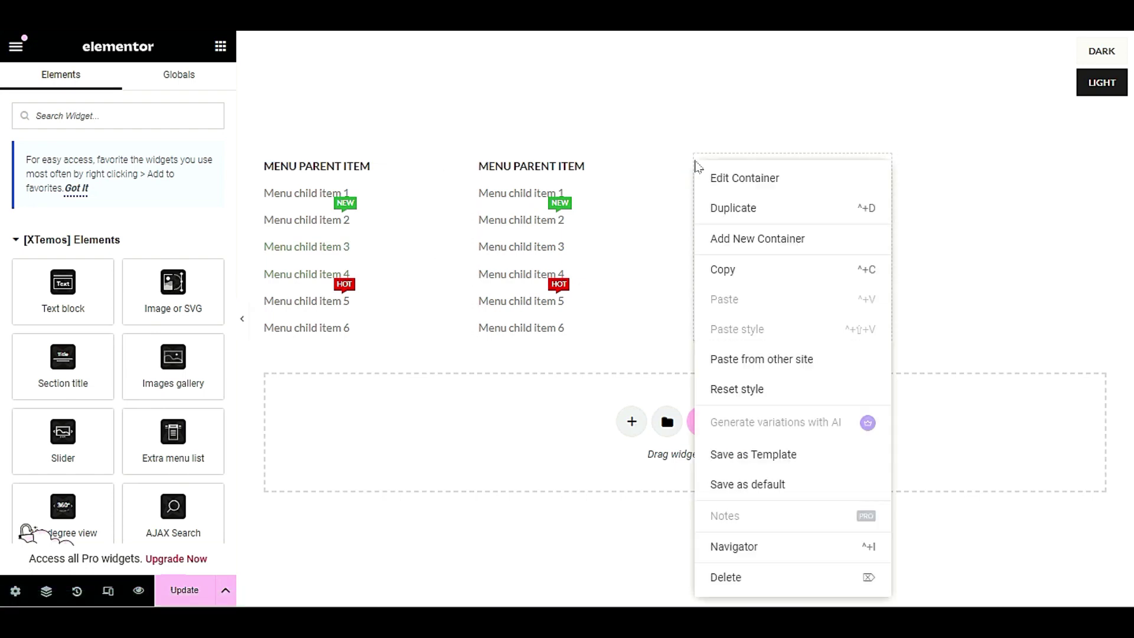
pyautogui.click(724, 577)
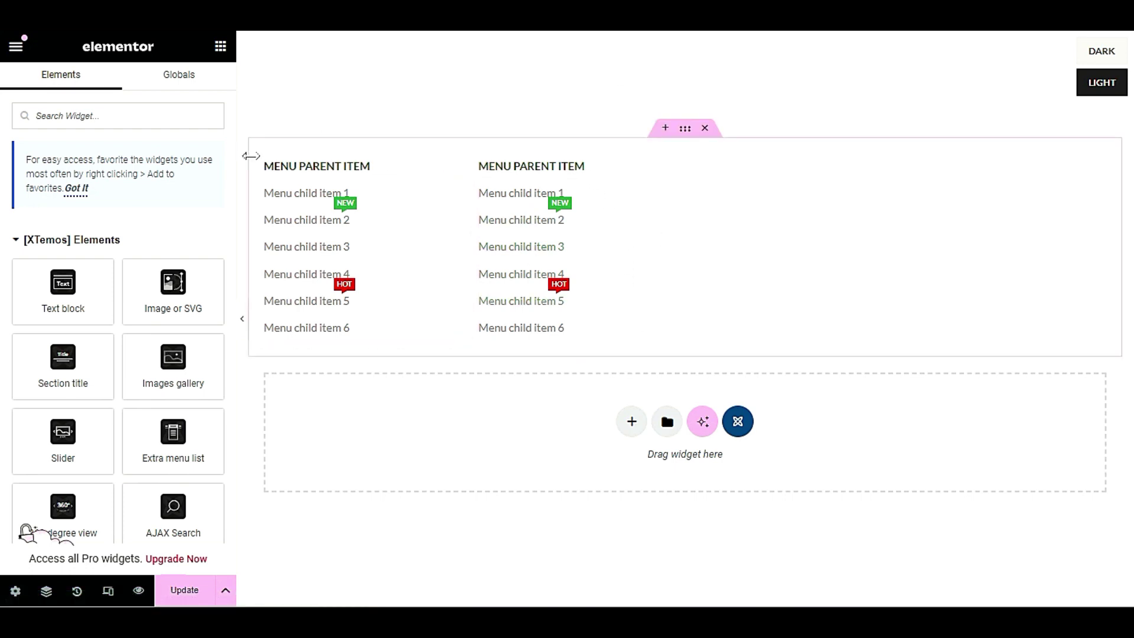
# - Try the parent container's Center, End and spaced Justify Content options, and set it to Start
pyautogui.click(683, 129)
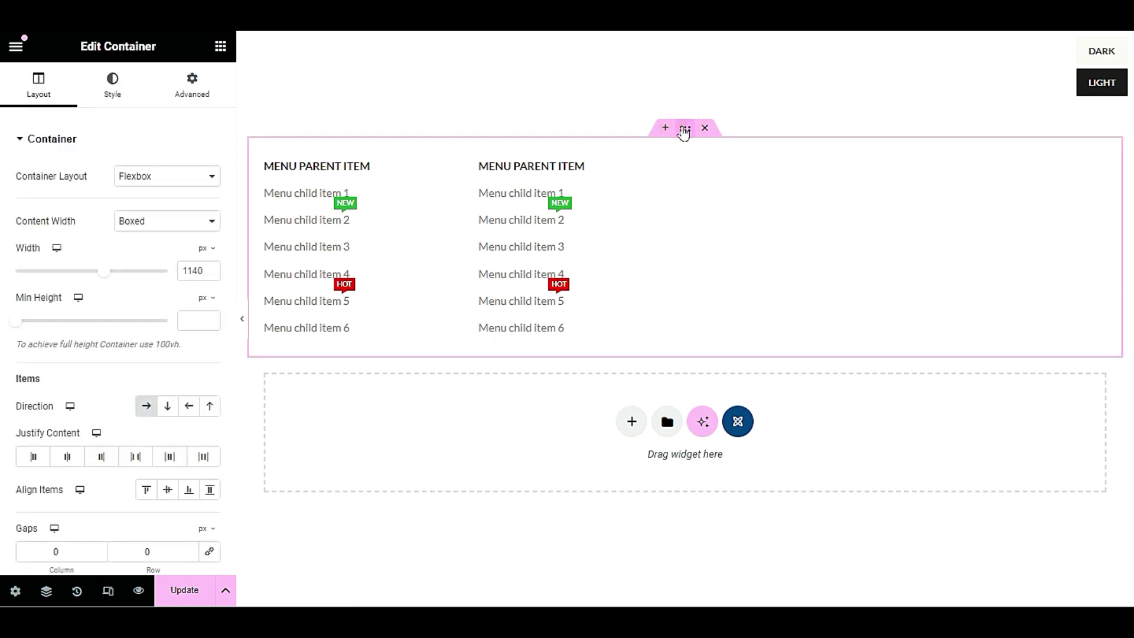
pyautogui.click(70, 456)
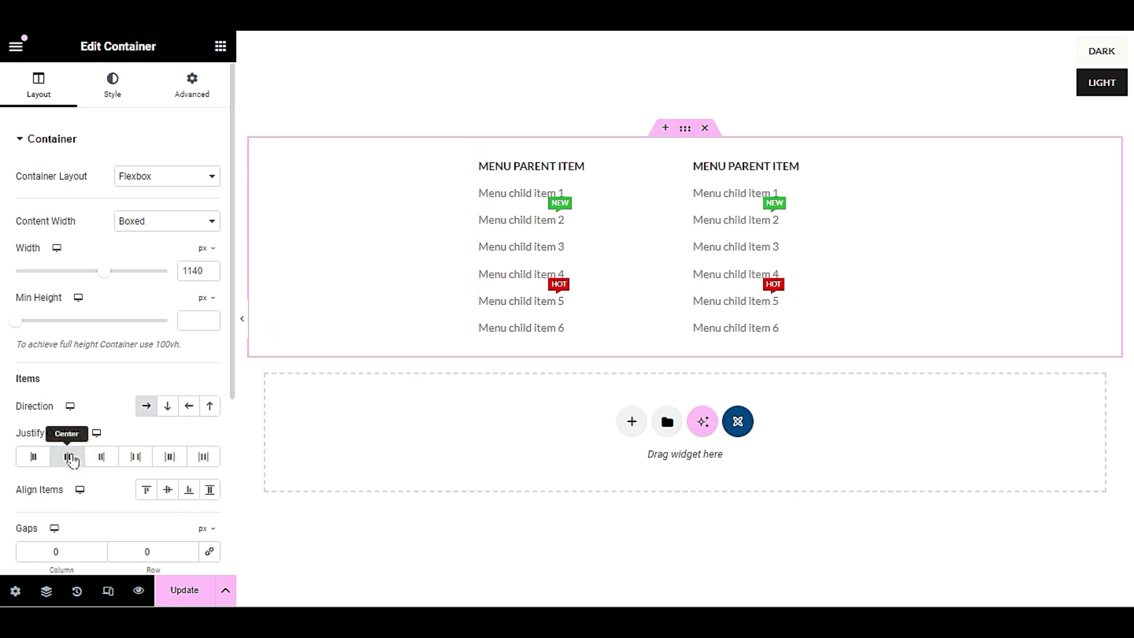
pyautogui.click(34, 457)
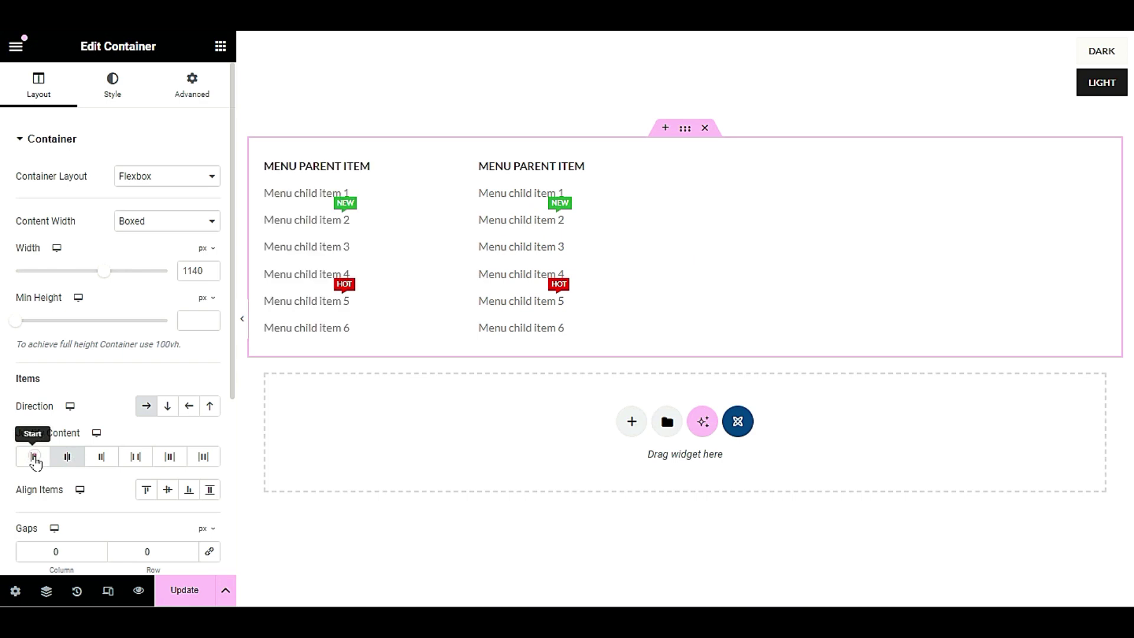
pyautogui.click(102, 457)
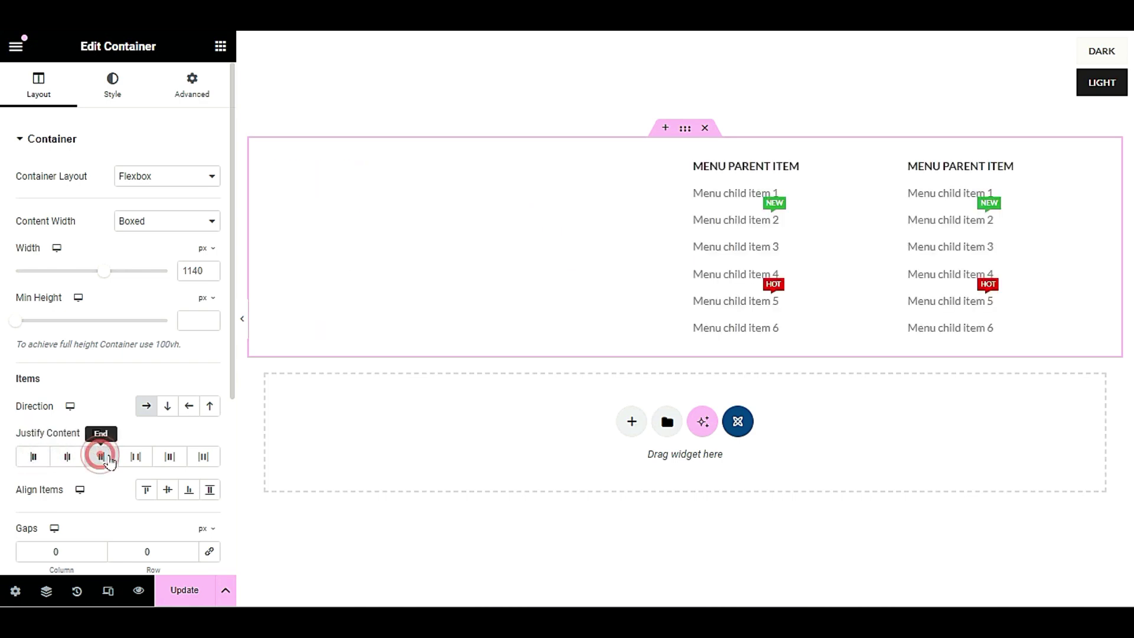
pyautogui.click(160, 460)
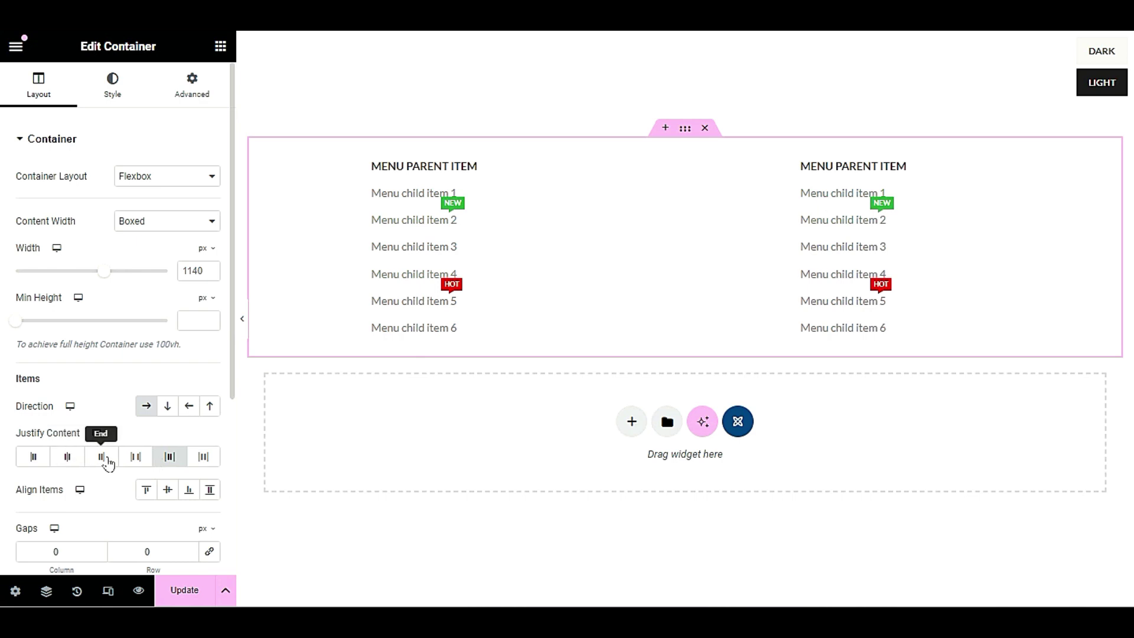
pyautogui.click(61, 461)
pyautogui.click(34, 457)
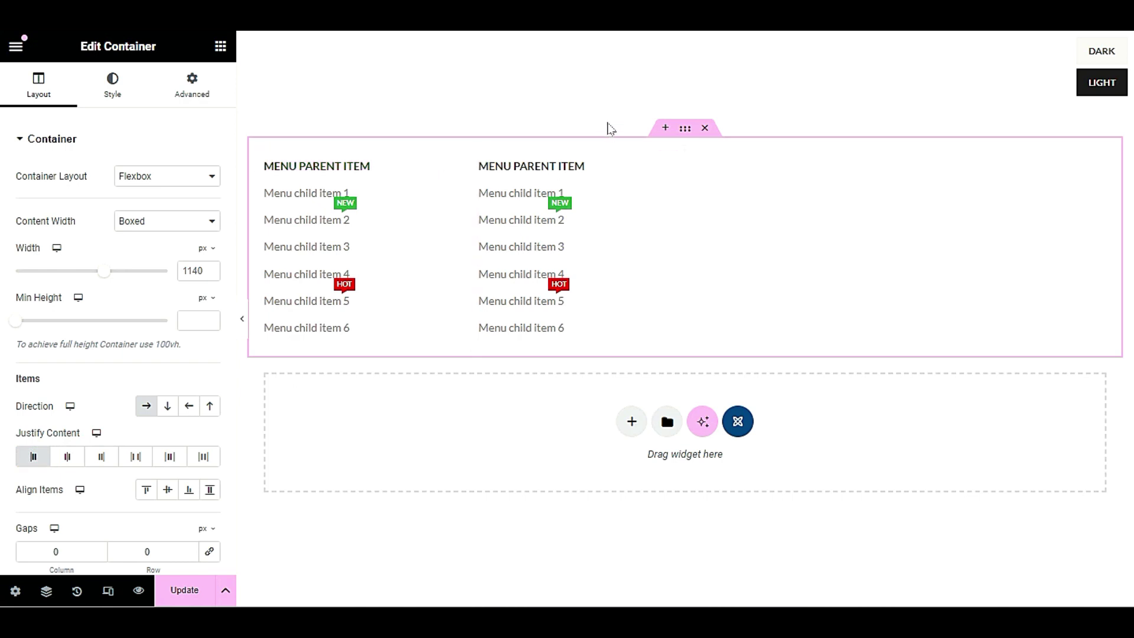
# - Delete the second column together with its Extra menu list
pyautogui.rightClick(481, 155)
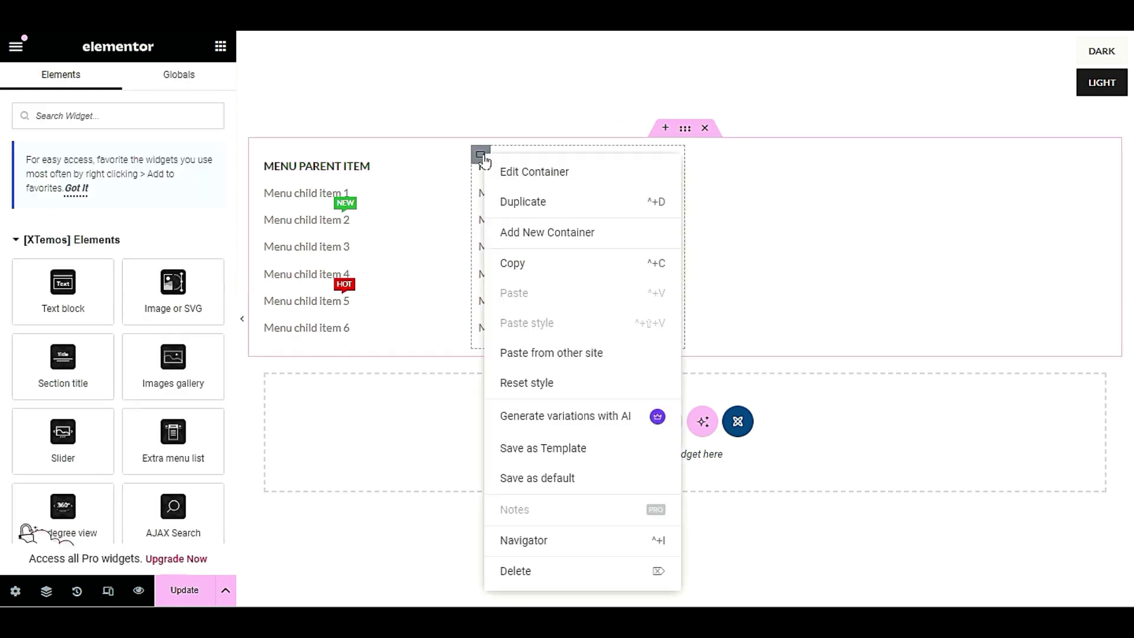
pyautogui.click(533, 570)
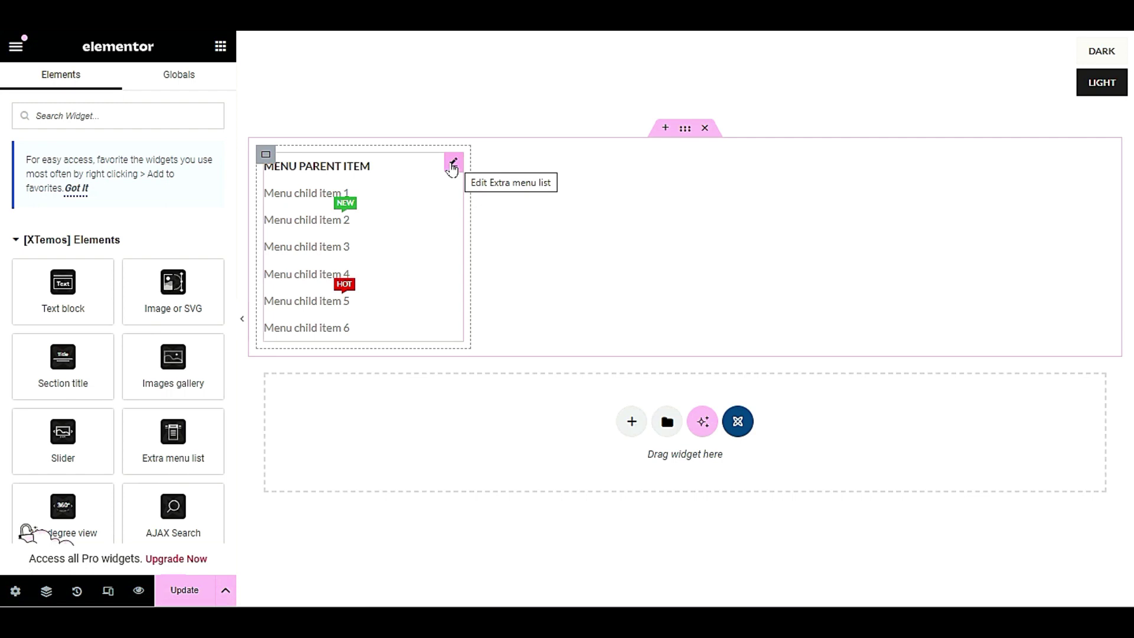
# - Open the remaining Extra menu list for editing and retitle its first child item "Keypad phone"
pyautogui.rightClick(379, 239)
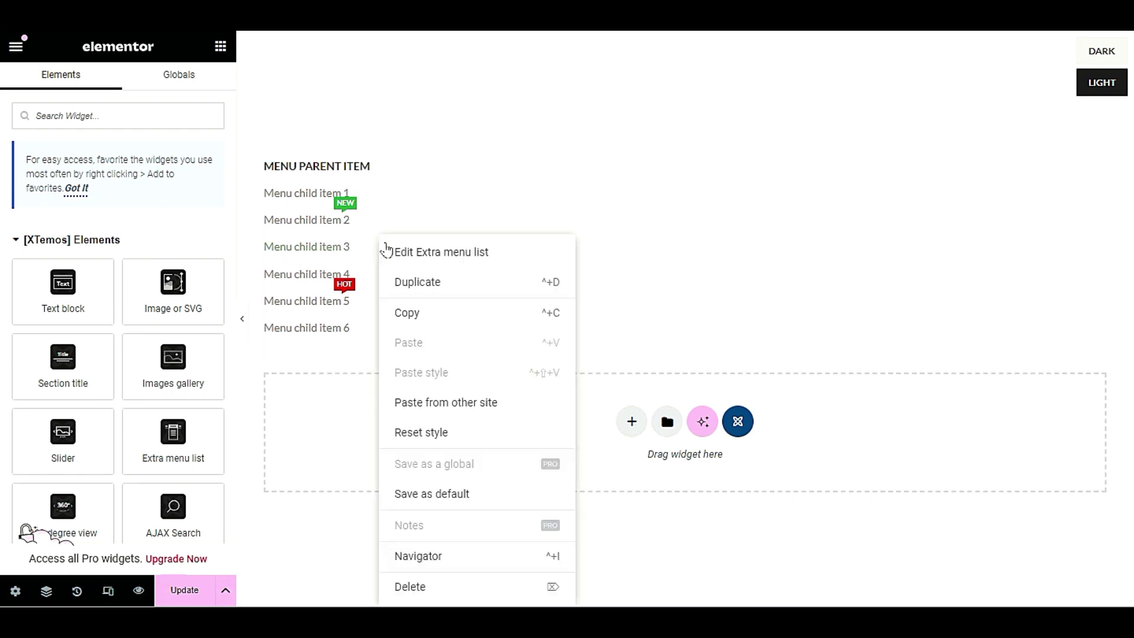
pyautogui.click(470, 254)
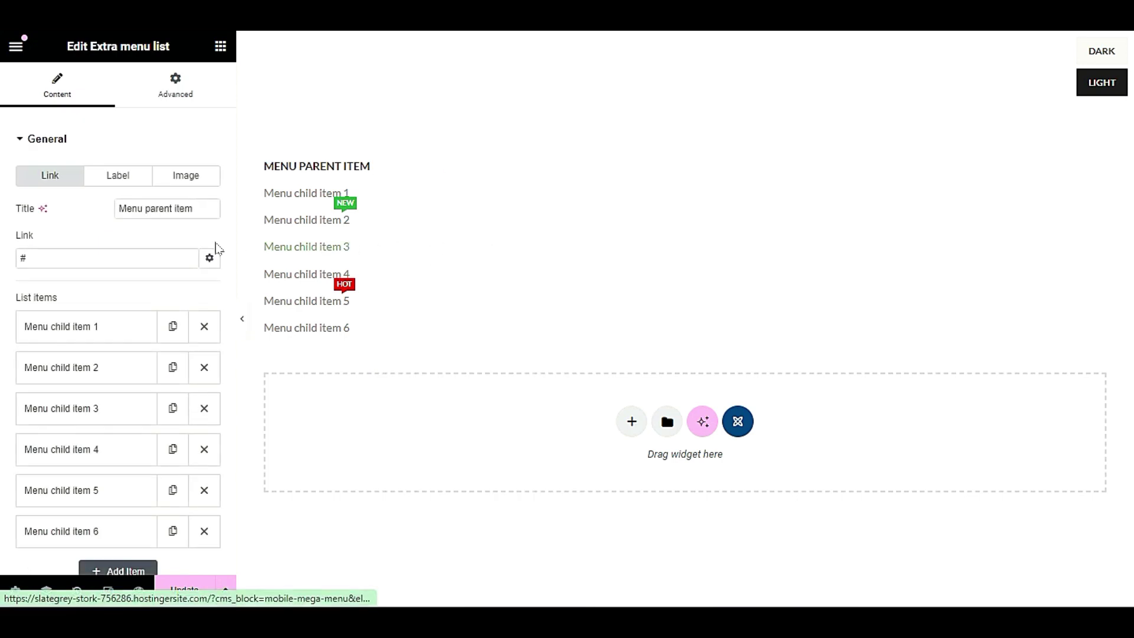
pyautogui.scroll(-1, 59, 288)
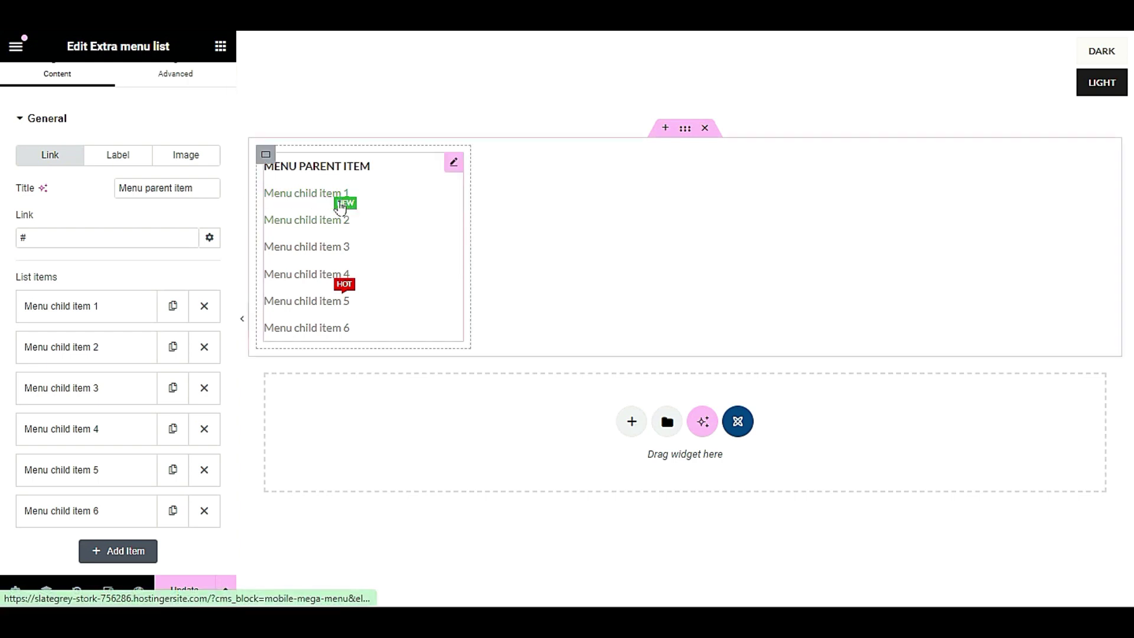
pyautogui.click(69, 315)
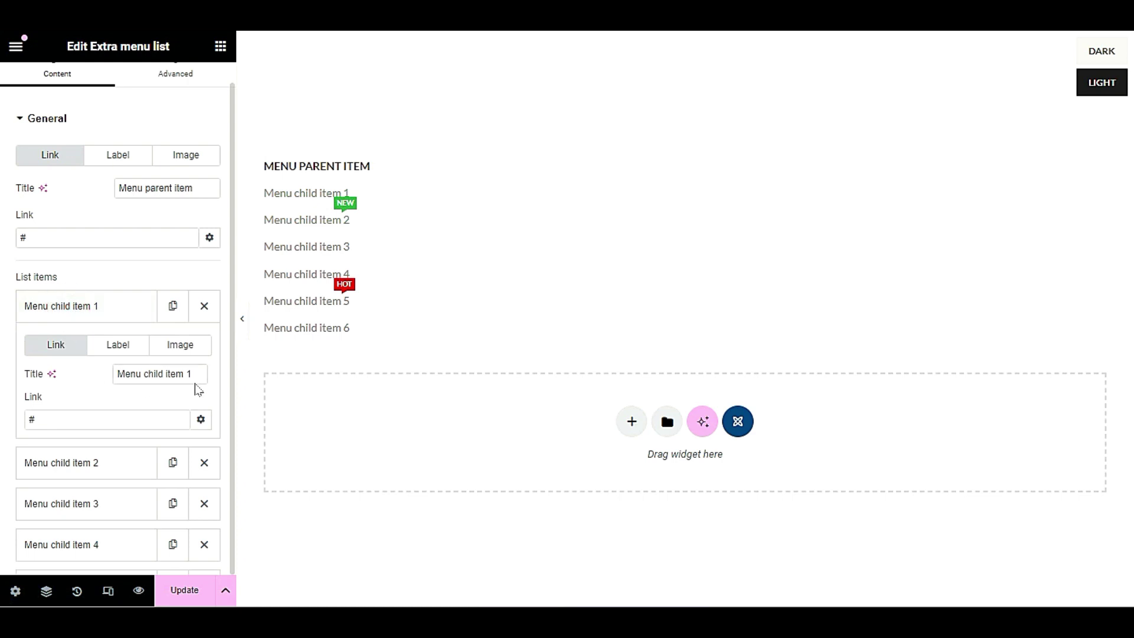
pyautogui.moveTo(190, 373); pyautogui.dragTo(86, 380)
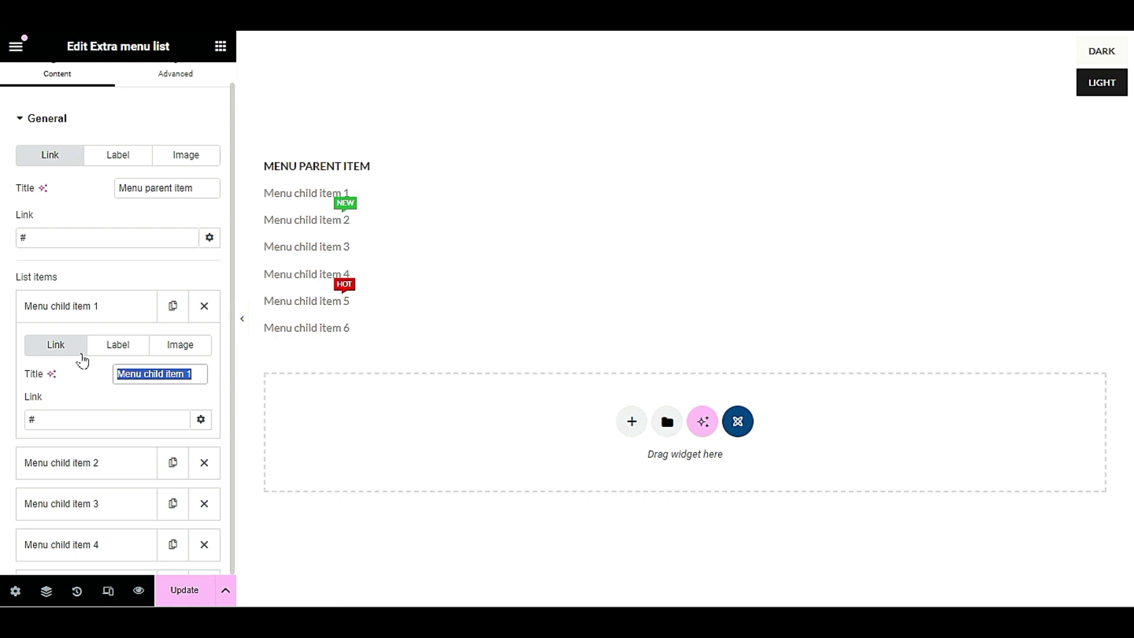
pyautogui.write('Keypad ')
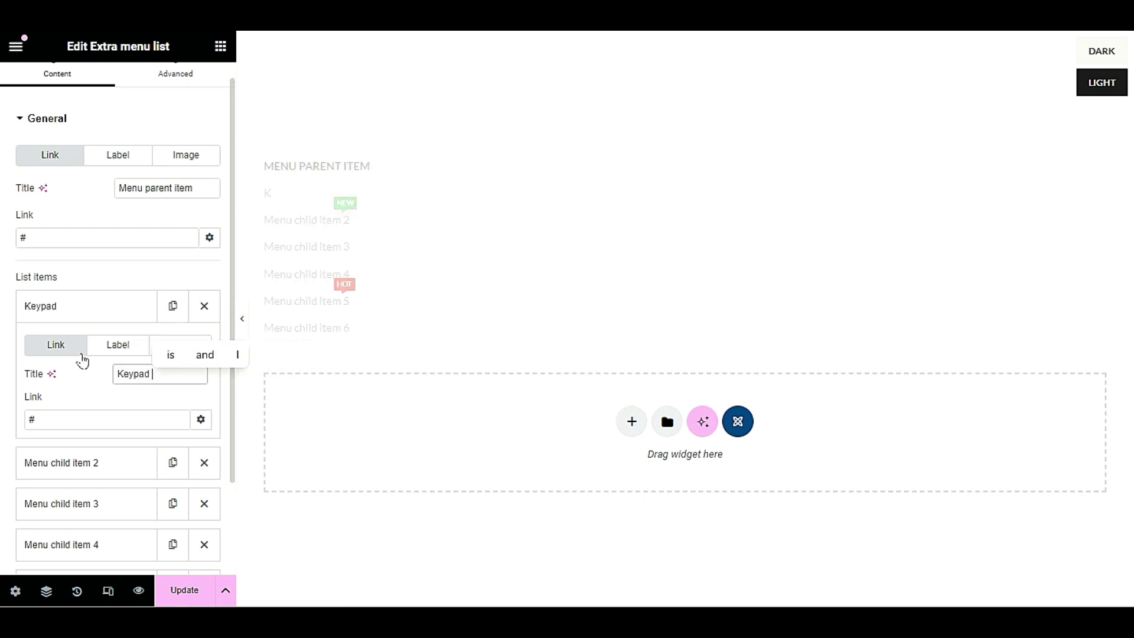
pyautogui.write('phone')
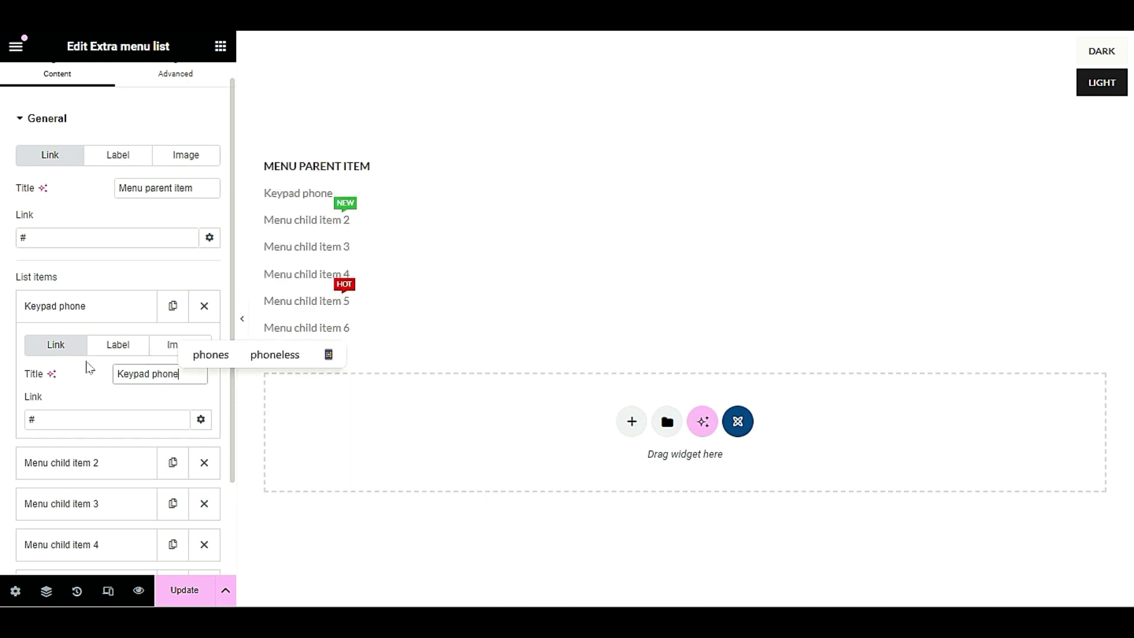
pyautogui.click(94, 373)
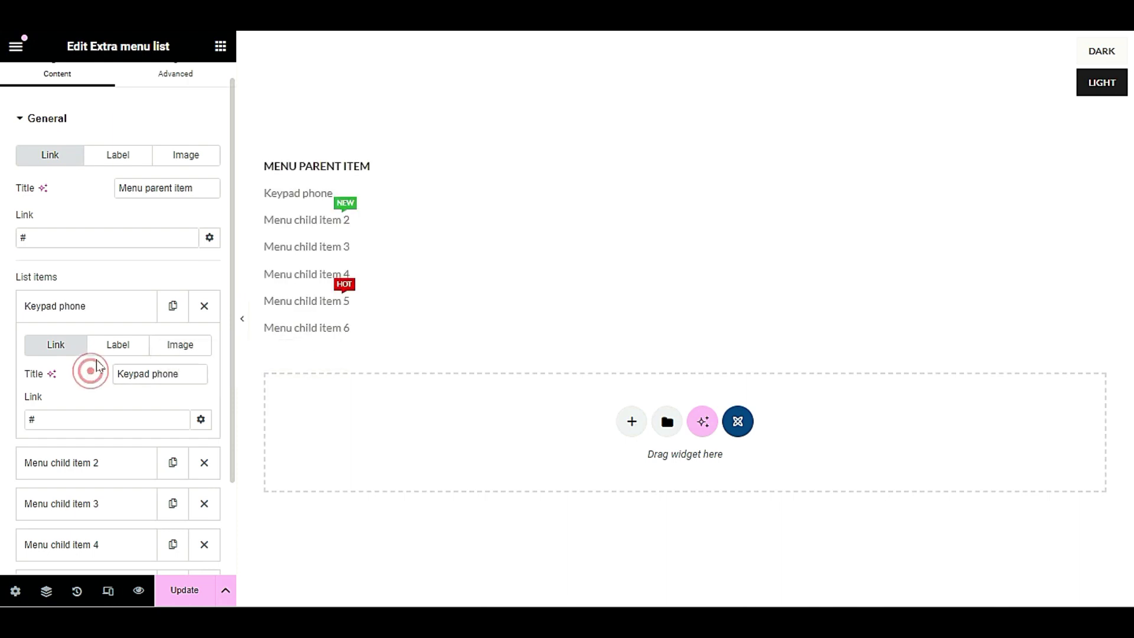
pyautogui.click(97, 307)
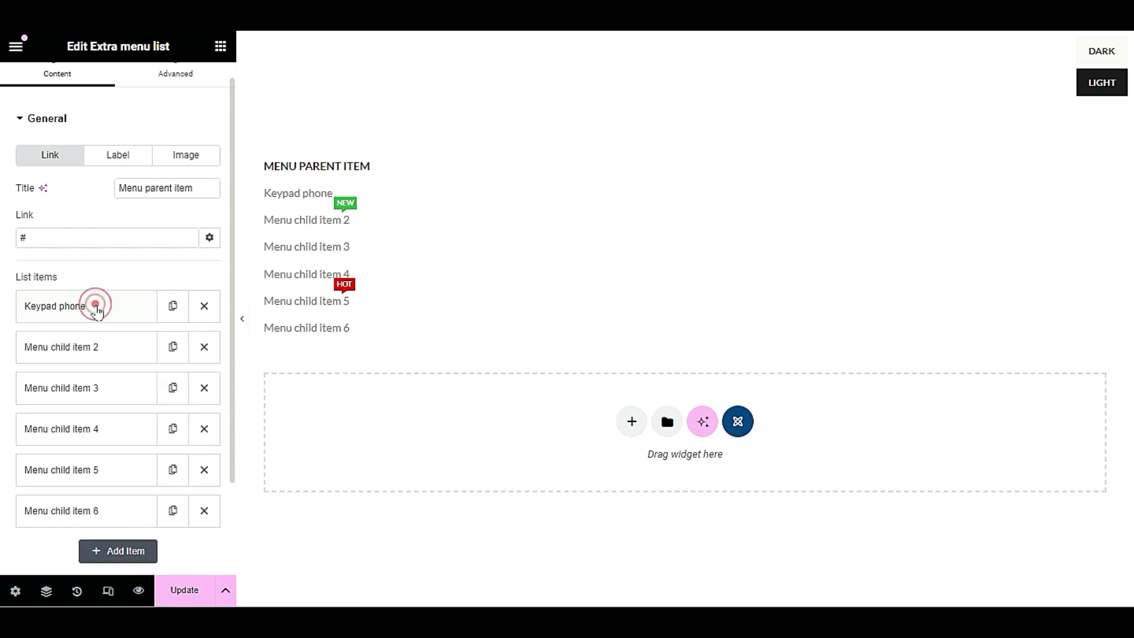
# - Retitle the second child item of the Extra menu list "smartphones"
pyautogui.click(74, 355)
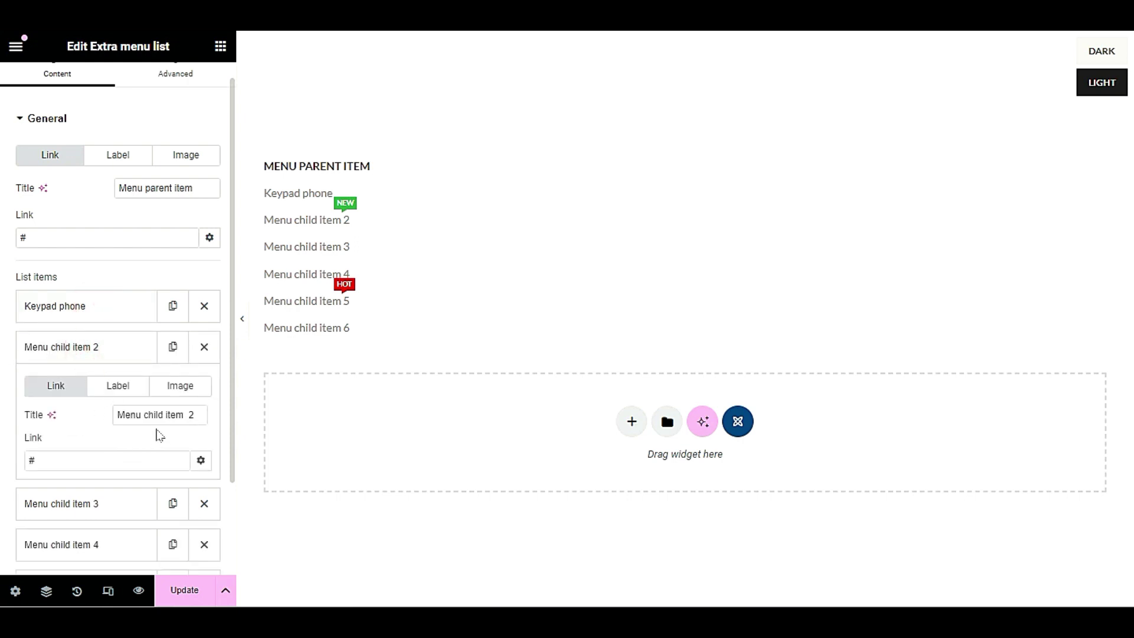
pyautogui.moveTo(118, 415); pyautogui.dragTo(195, 415)
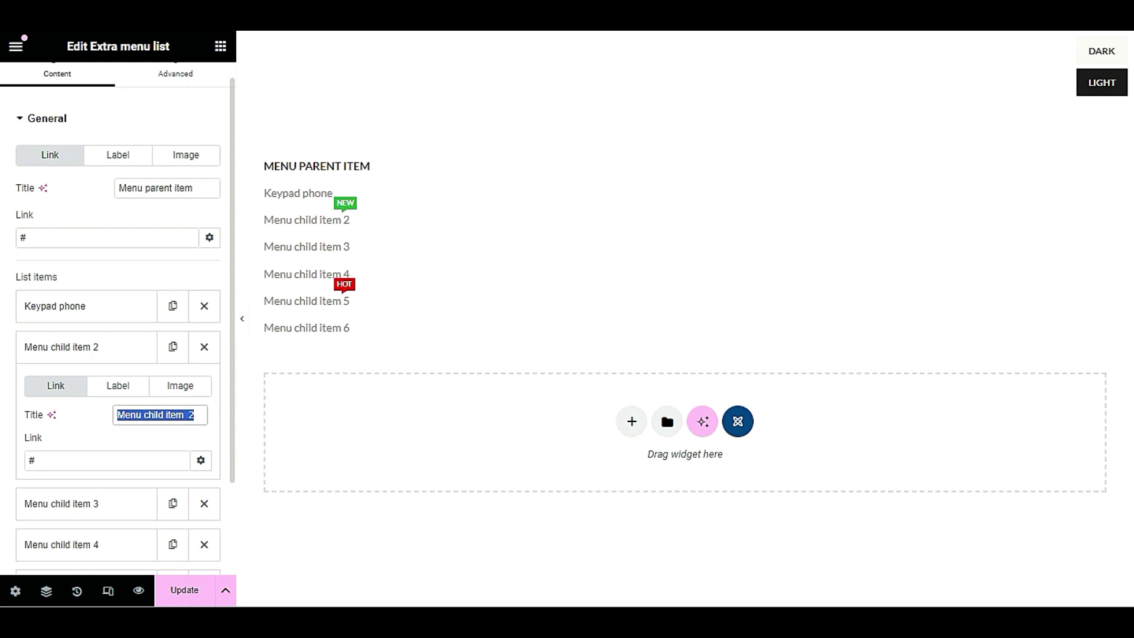
pyautogui.write('smart')
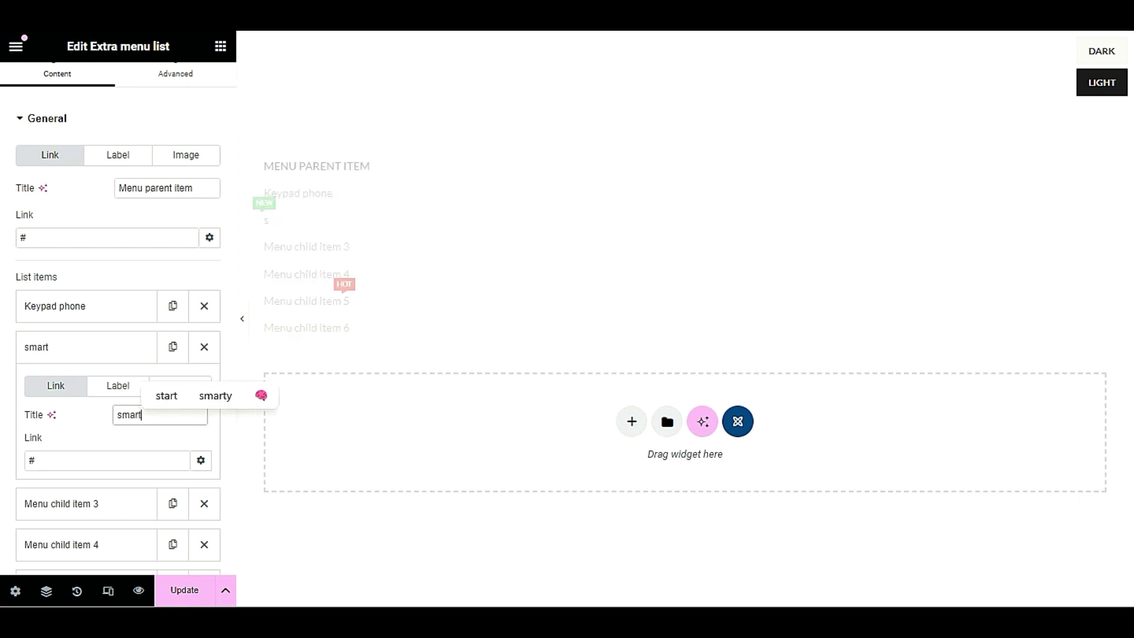
pyautogui.write('phones')
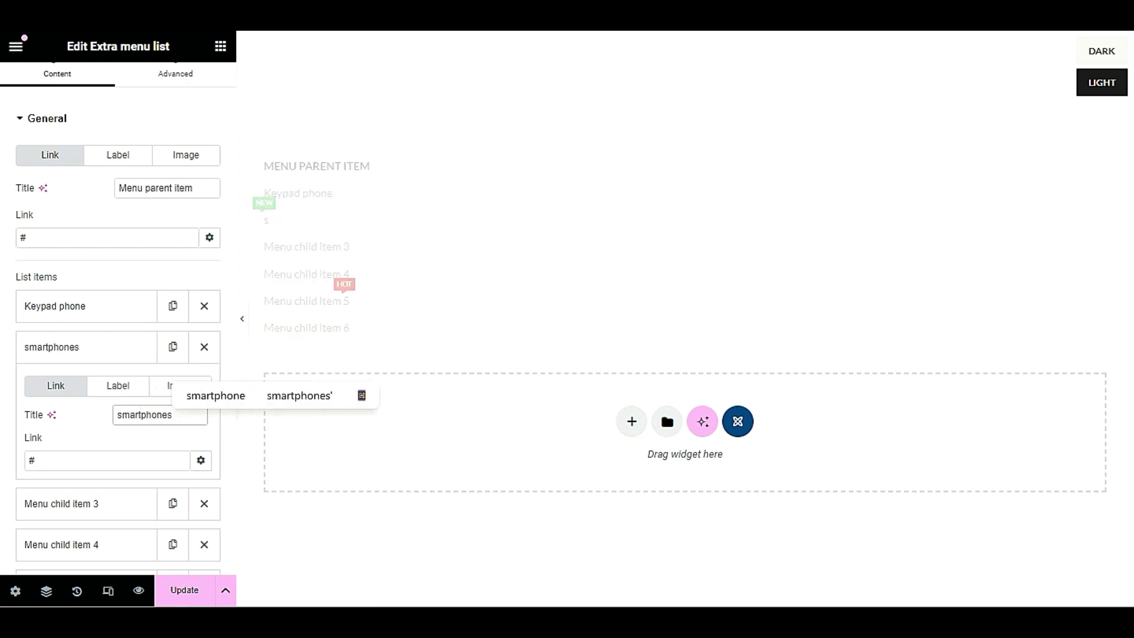
pyautogui.click(104, 422)
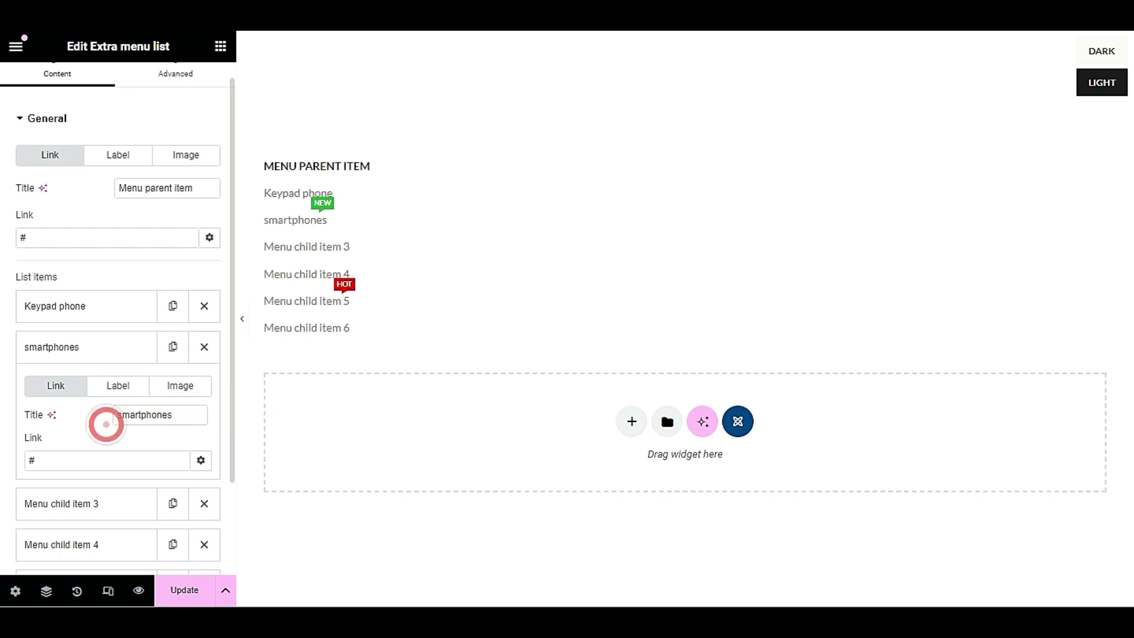
pyautogui.click(114, 417)
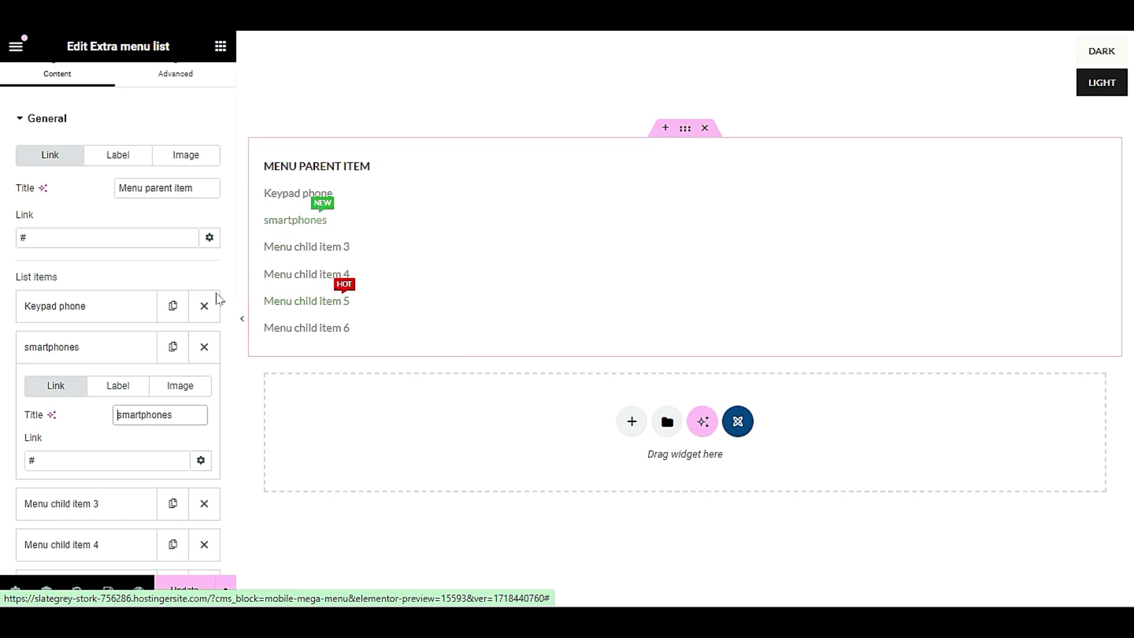
# - Set the smartphones item's label color to Blue and its label text to "Latest"
pyautogui.click(96, 390)
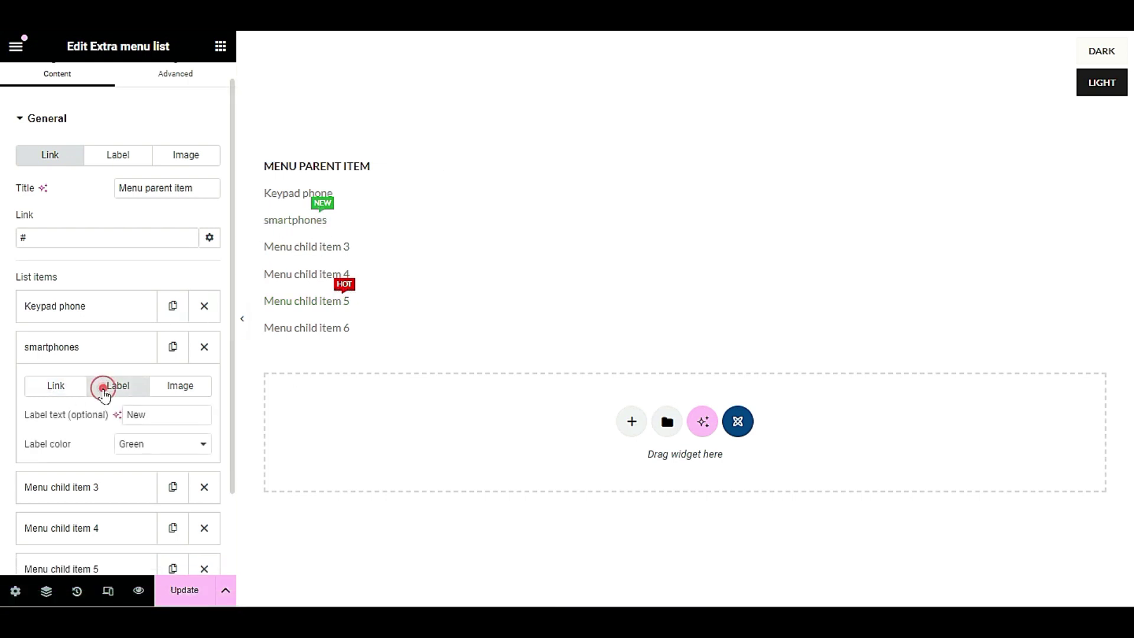
pyautogui.click(169, 451)
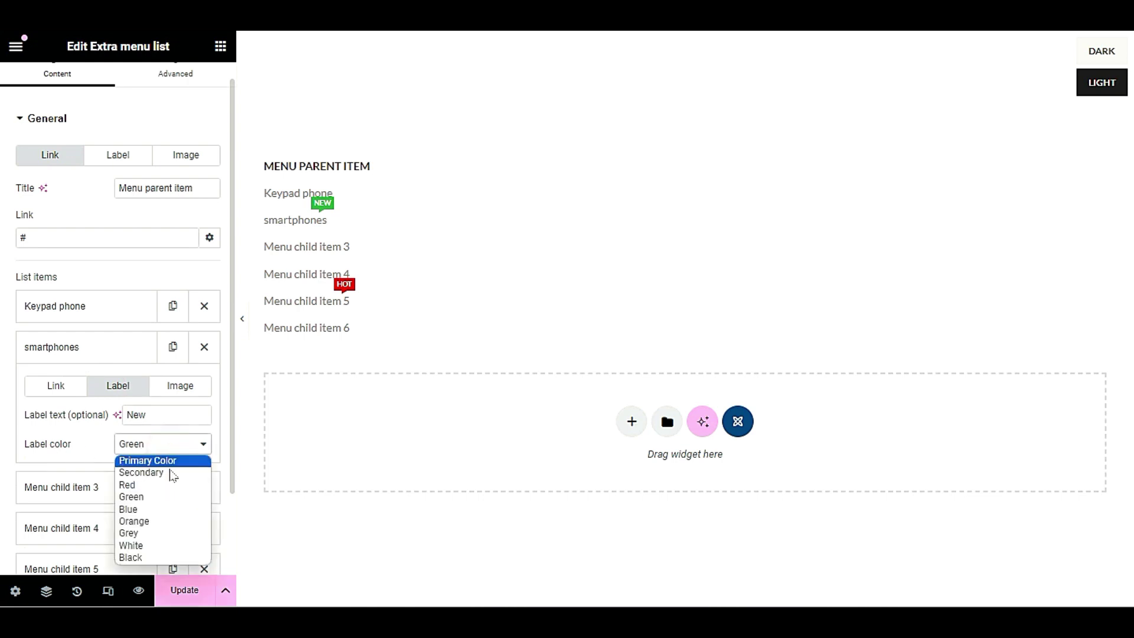
pyautogui.click(165, 509)
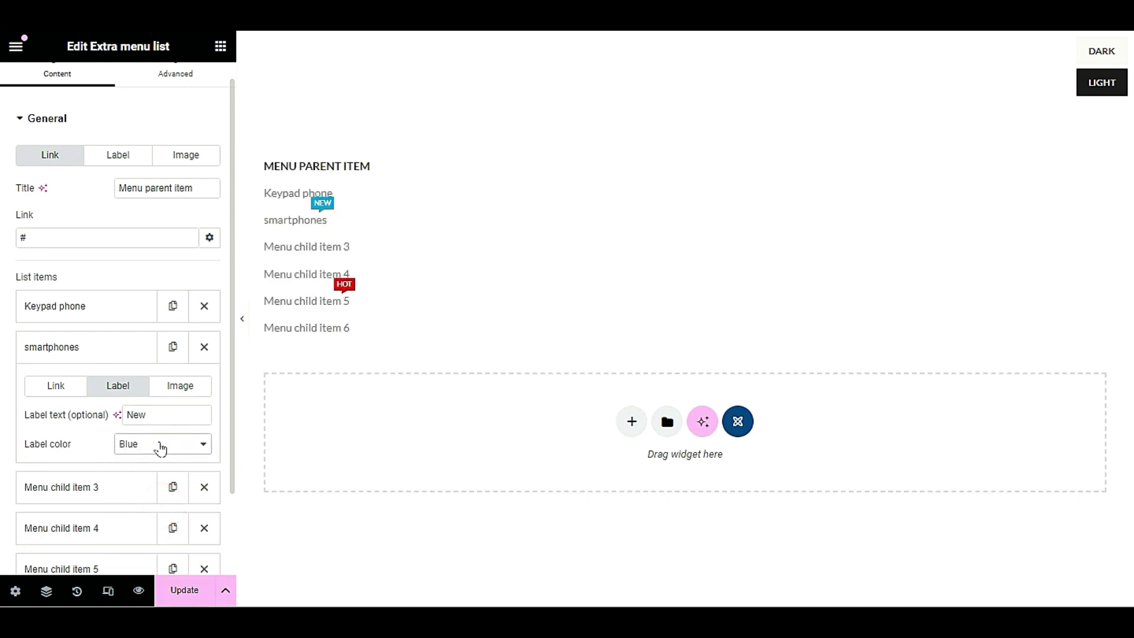
pyautogui.doubleClick(161, 415)
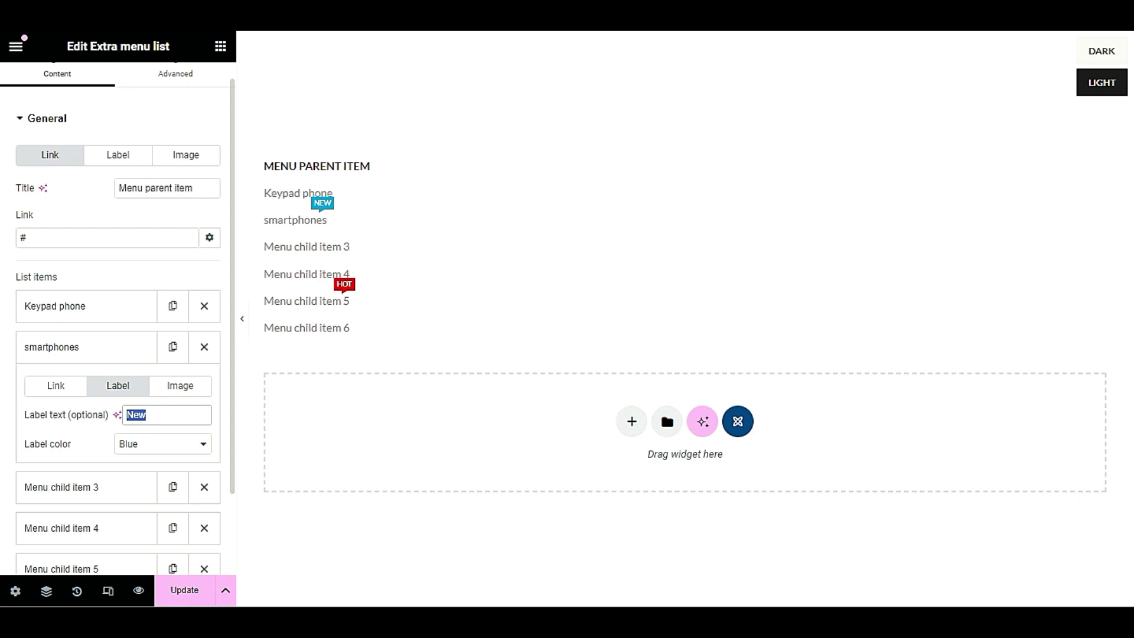
pyautogui.write('Latest')
# - Retitle the third child item of the Extra menu list "tablets"
pyautogui.scroll(-2, 91, 457)
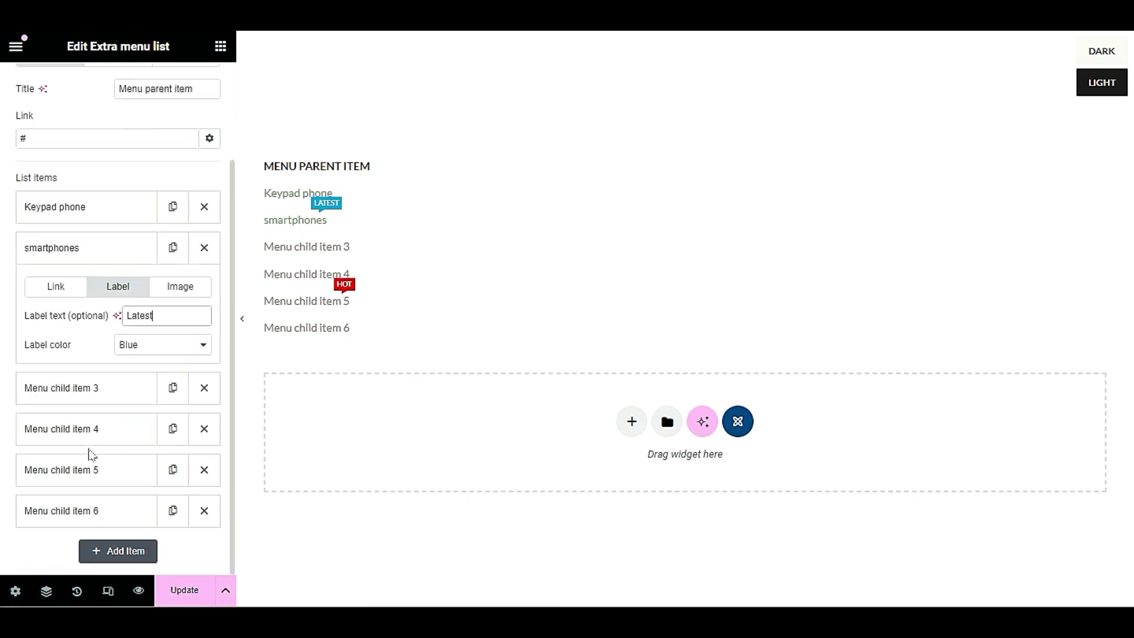
pyautogui.click(75, 389)
pyautogui.moveTo(195, 356); pyautogui.dragTo(109, 365)
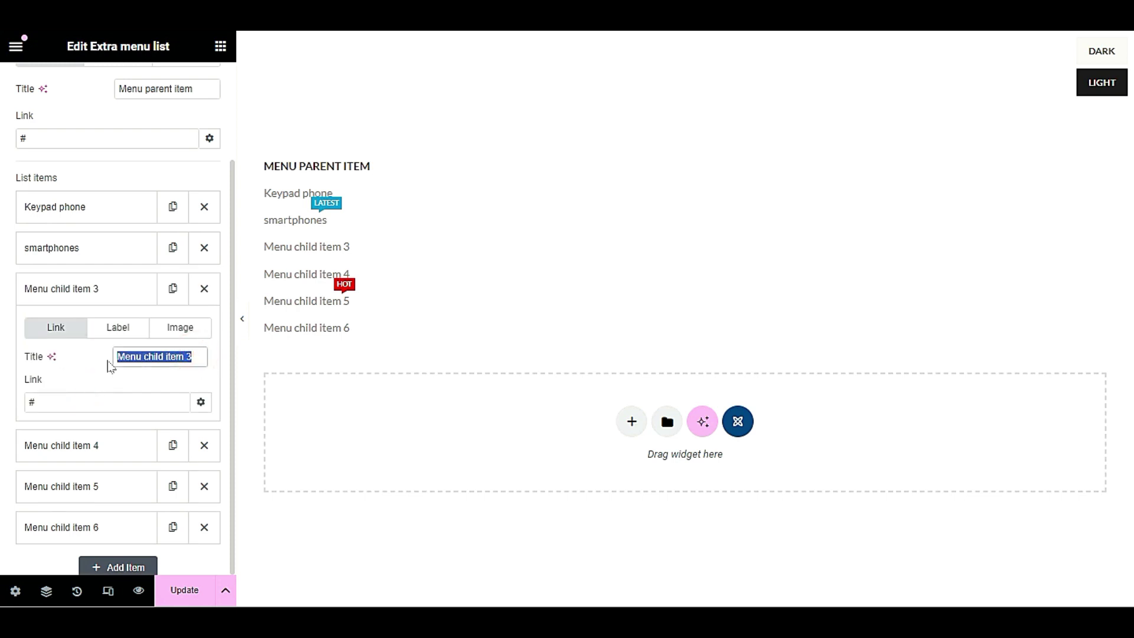
pyautogui.write('tablets')
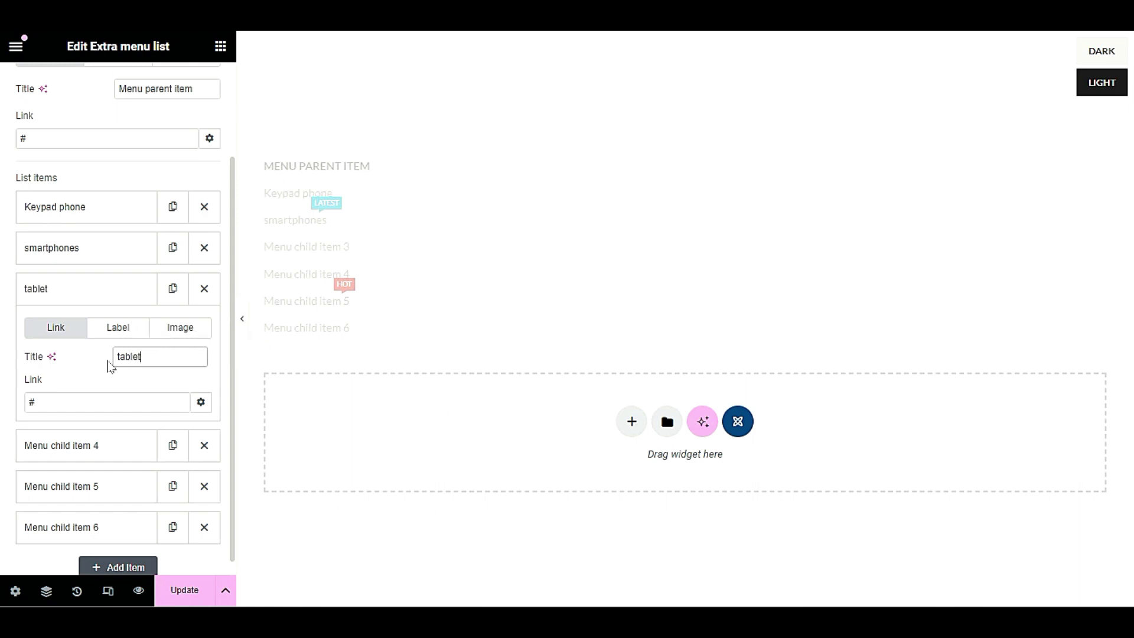
pyautogui.click(95, 399)
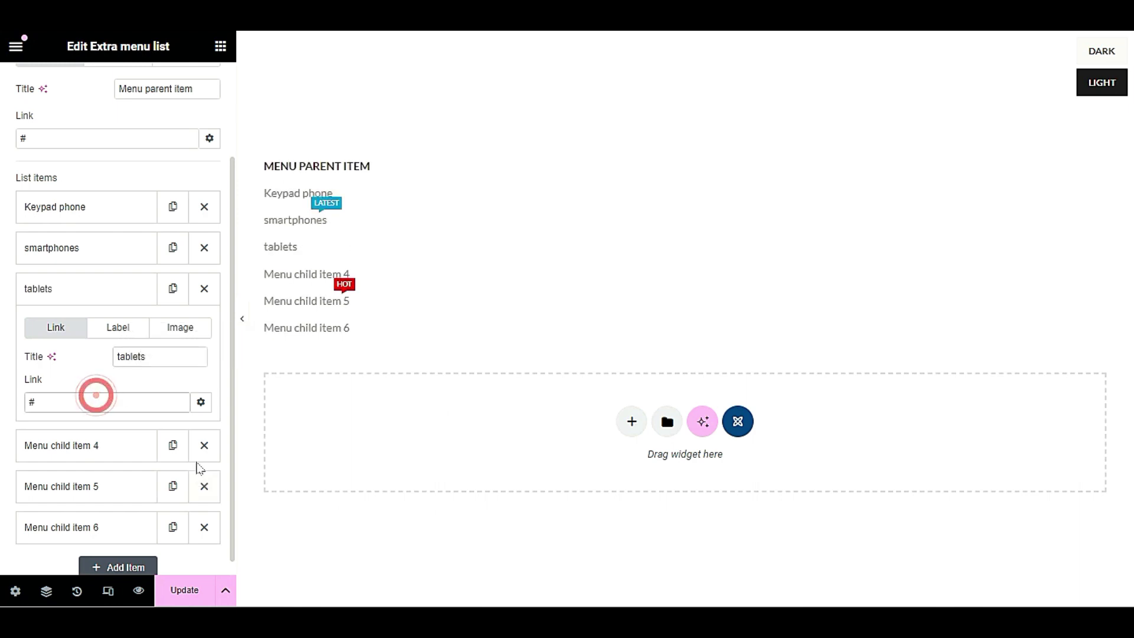
# - Delete Menu child items 4, 5 and 6 from the Extra menu list and update the block
pyautogui.click(203, 486)
pyautogui.click(203, 486)
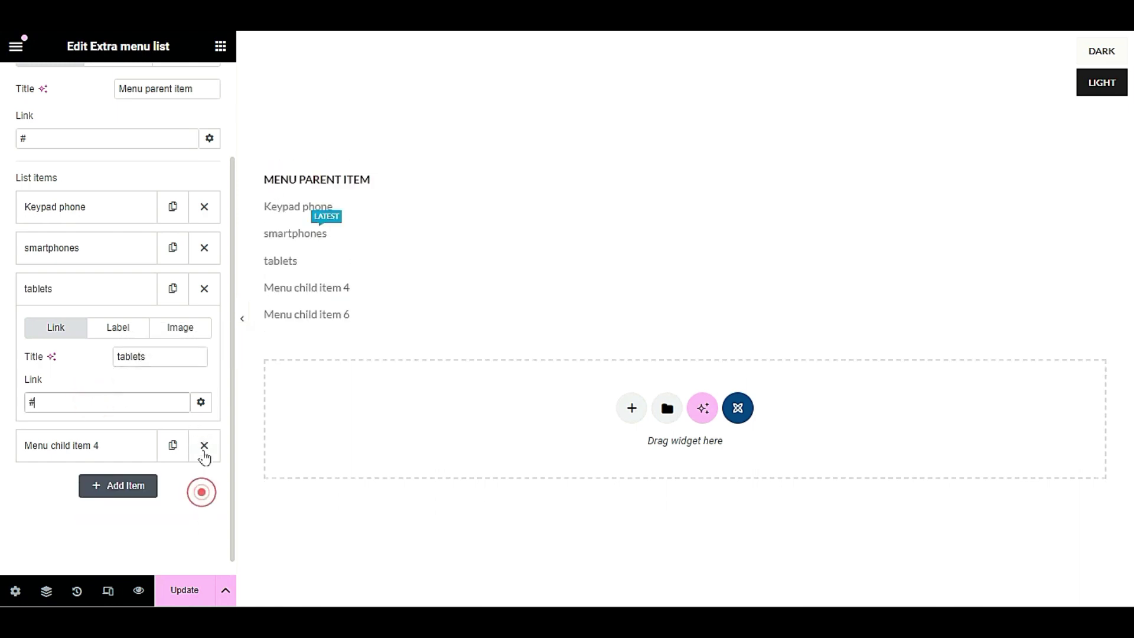
pyautogui.click(204, 445)
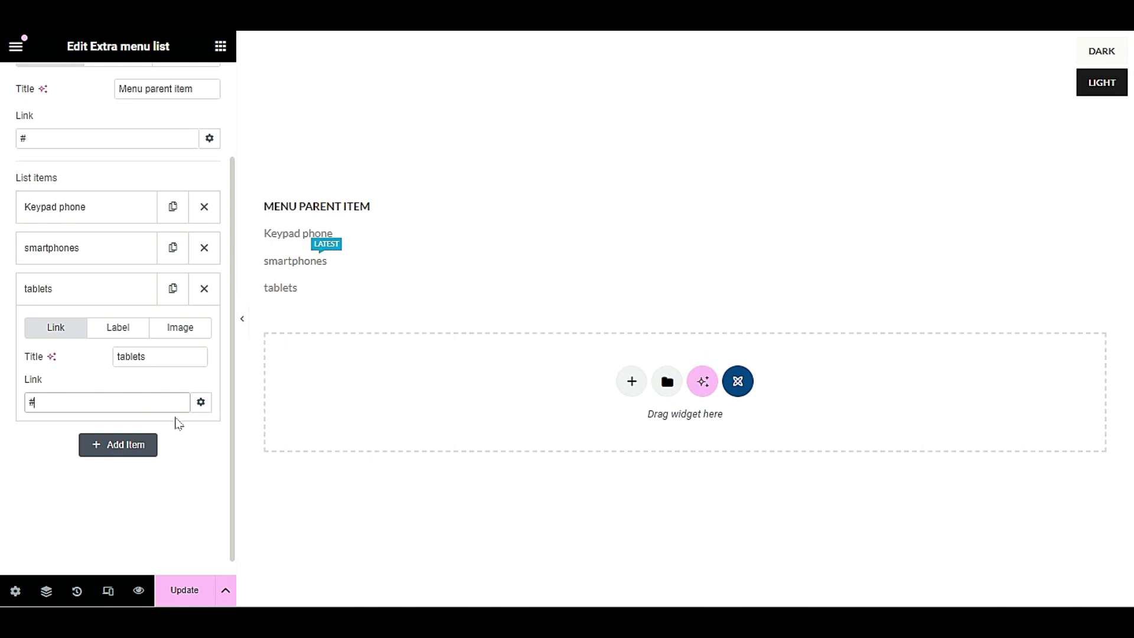
pyautogui.click(187, 580)
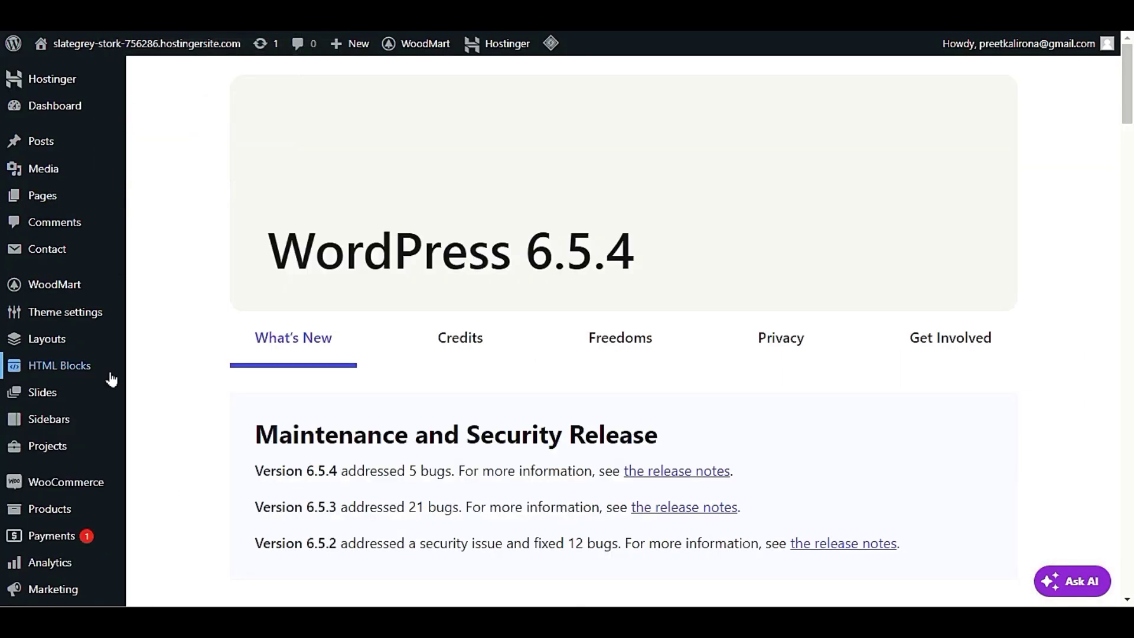
# - Switch to the WordPress admin and open the product categories page with its form for adding a category
pyautogui.moveTo(108, 329)
pyautogui.scroll(-3, 116, 357)
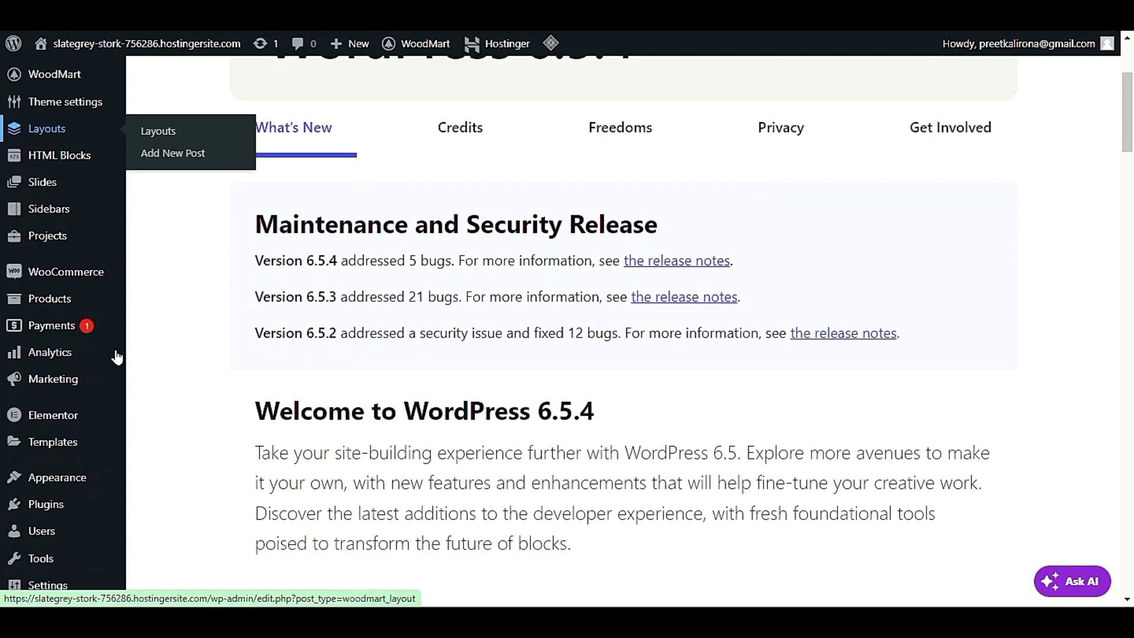
pyautogui.moveTo(76, 303)
pyautogui.click(176, 349)
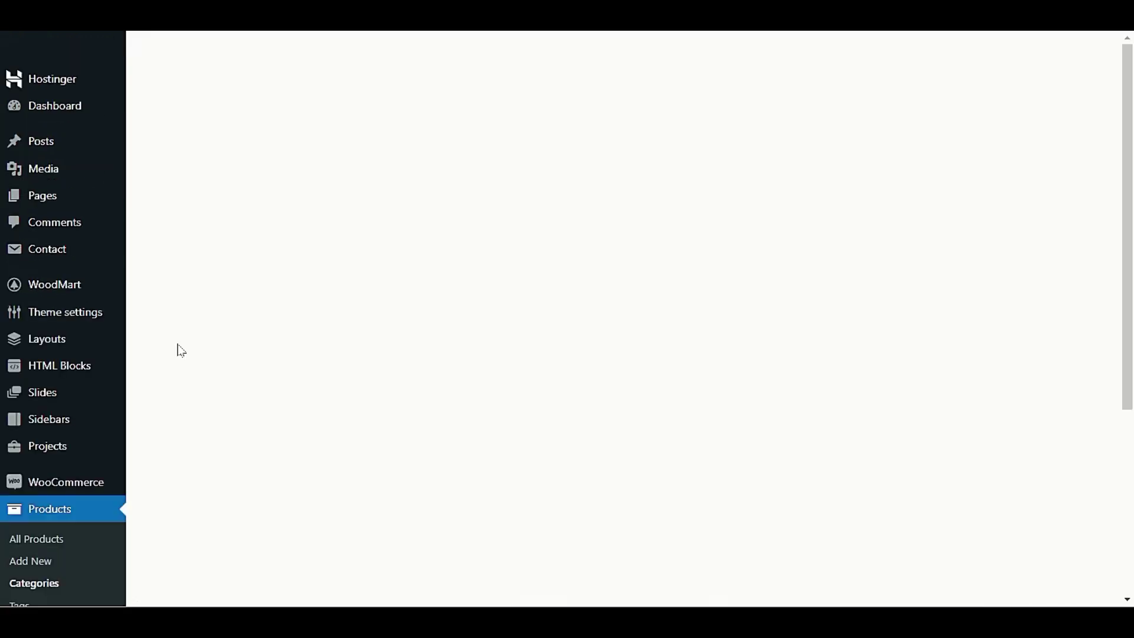
pyautogui.click(178, 342)
pyautogui.scroll(-3, 195, 349)
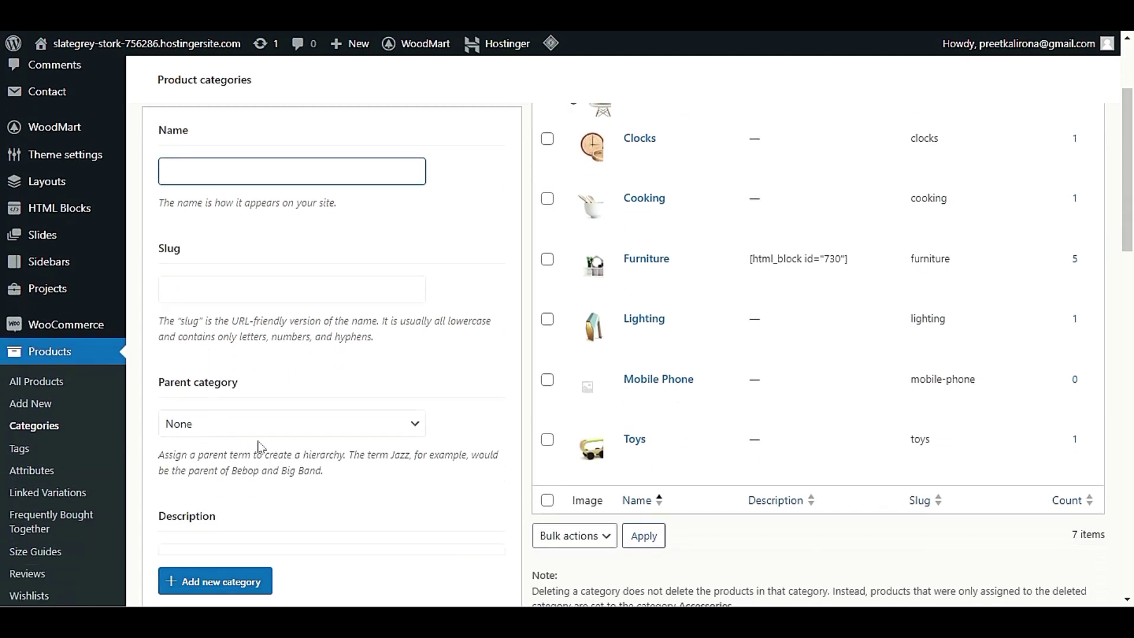
pyautogui.scroll(3, 329, 443)
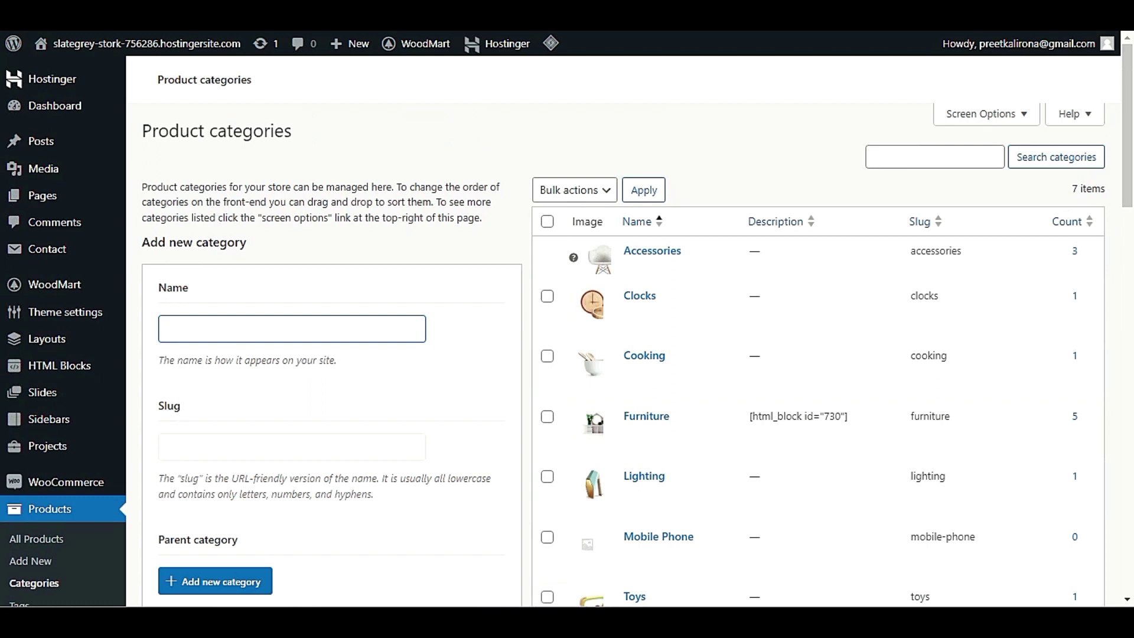
pyautogui.scroll(-2, 235, 337)
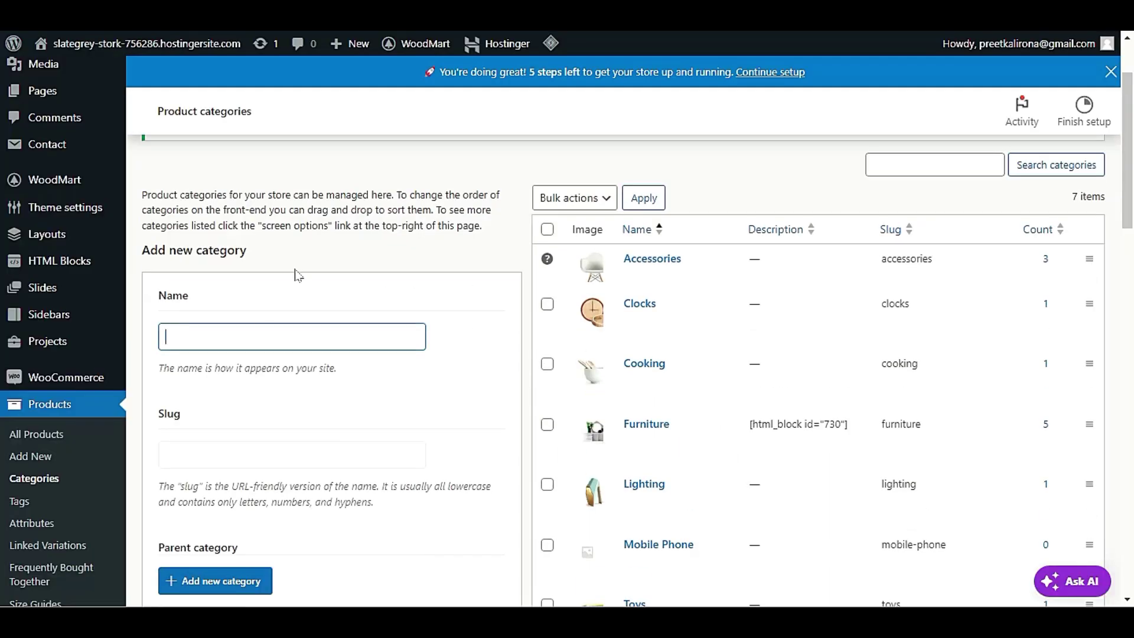
# - Name the new product category "keypad phone" and use the same text as its slug
pyautogui.write('ypa')
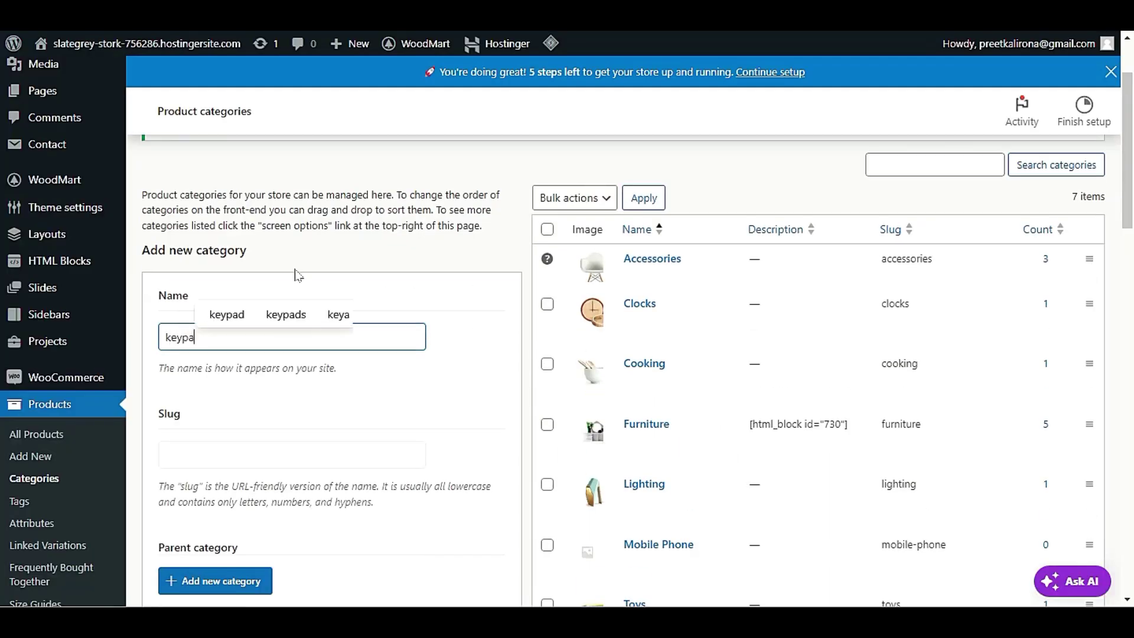
pyautogui.write('d phone')
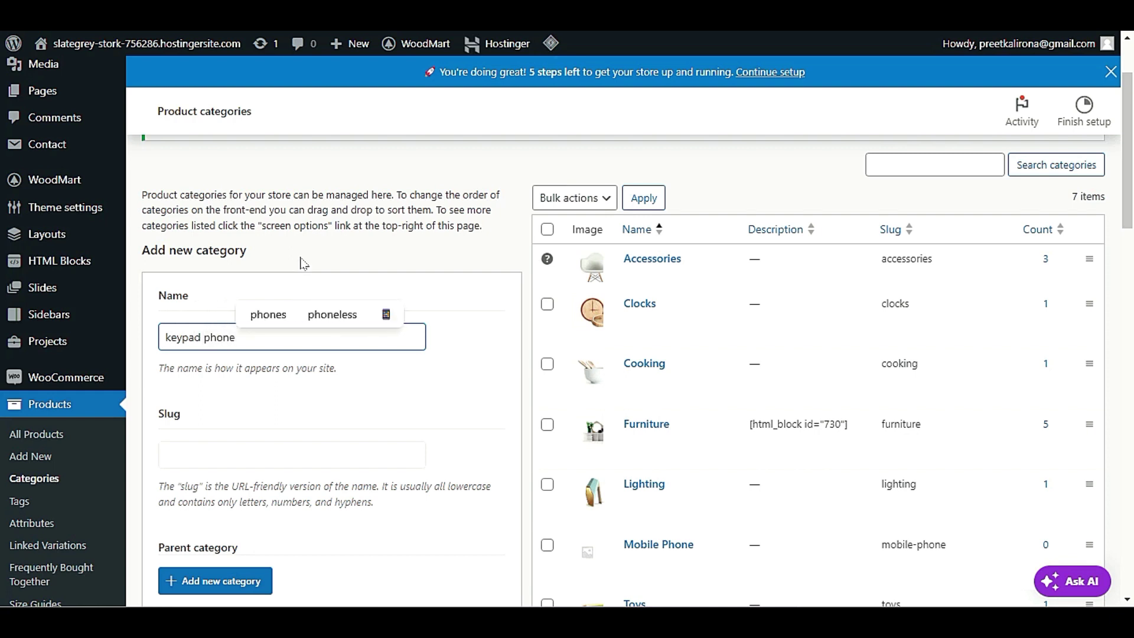
pyautogui.scroll(-3, 288, 393)
pyautogui.scroll(2, 276, 270)
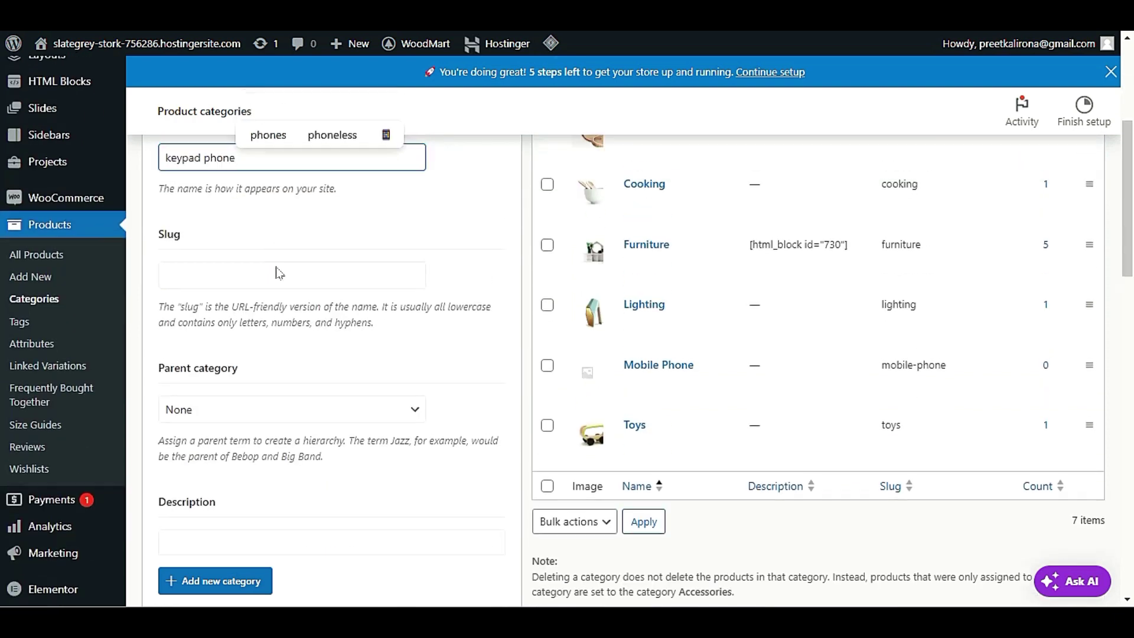
pyautogui.tripleClick(195, 231)
pyautogui.hotkey('ctrl', 'c')
pyautogui.click(240, 348)
pyautogui.hotkey('ctrl', 'v')
# - Assign Mobile Phone as the parent category and add the keypad phone category
pyautogui.scroll(-3, 272, 394)
pyautogui.click(216, 326)
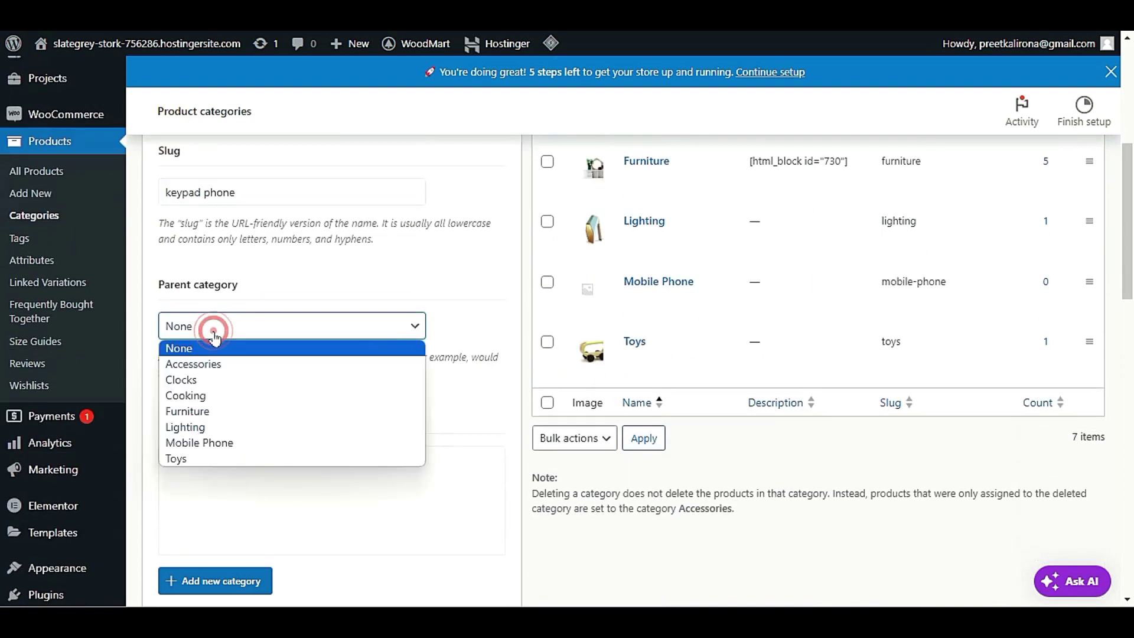
pyautogui.click(230, 443)
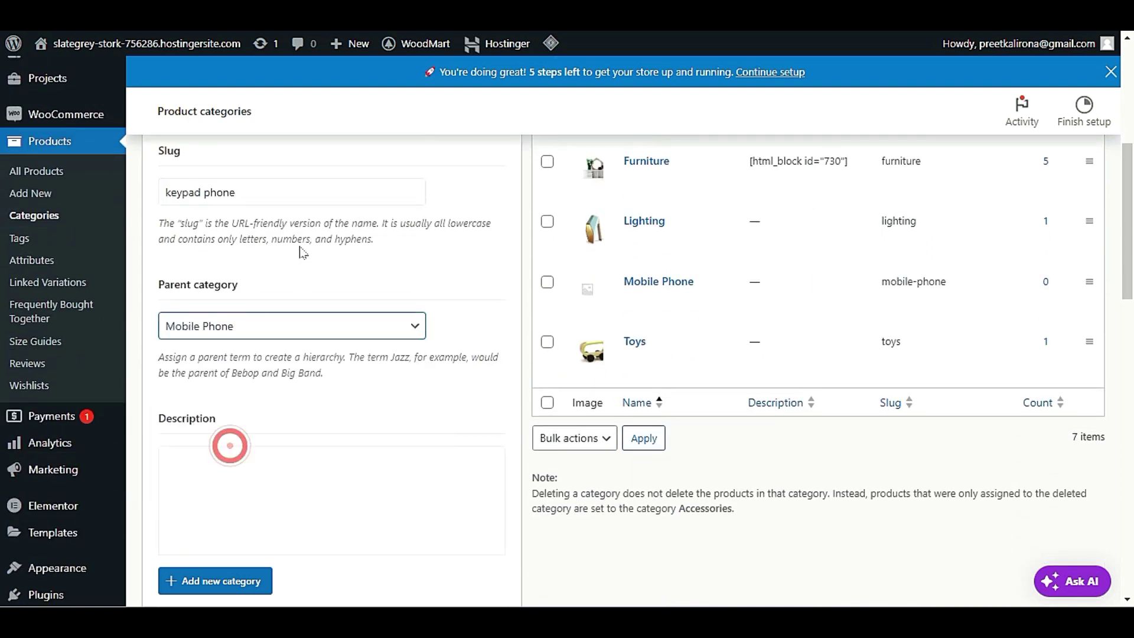
pyautogui.scroll(-3, 302, 254)
pyautogui.click(266, 581)
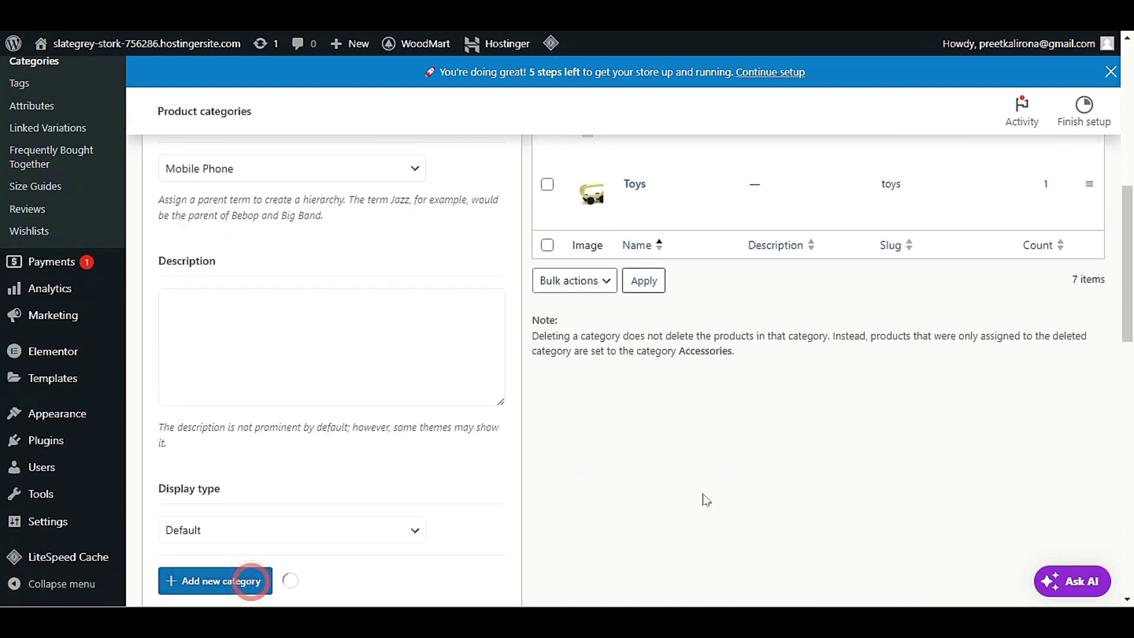
pyautogui.scroll(5, 720, 444)
pyautogui.scroll(-2, 721, 444)
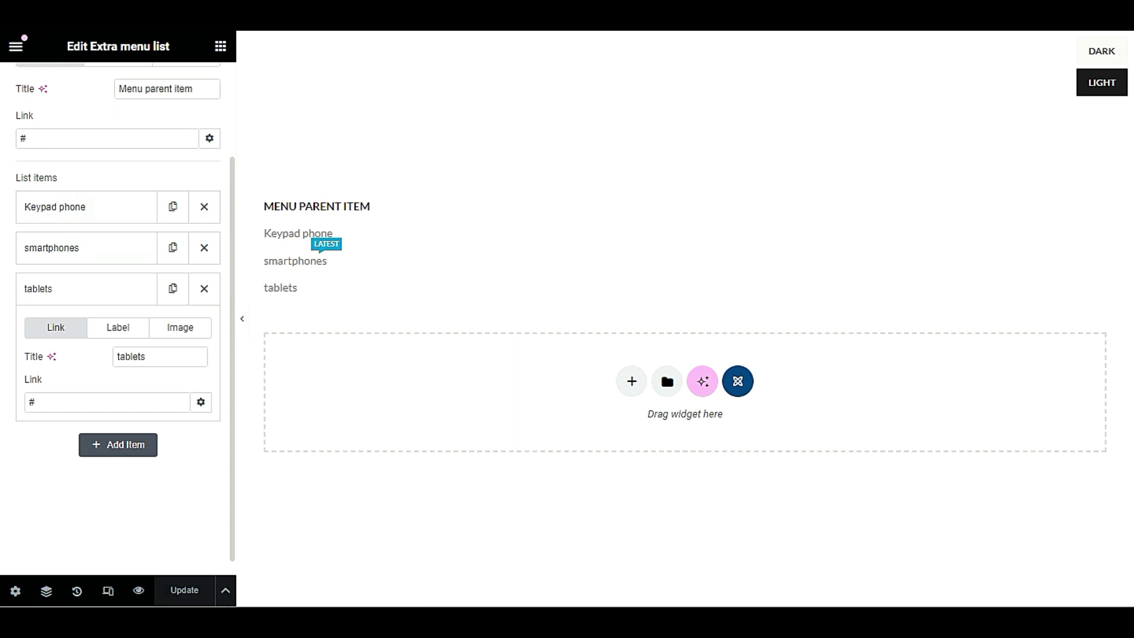
# - Return to the Elementor editor and open the Keypad phone list item's link for editing
pyautogui.click(162, 354)
pyautogui.click(75, 207)
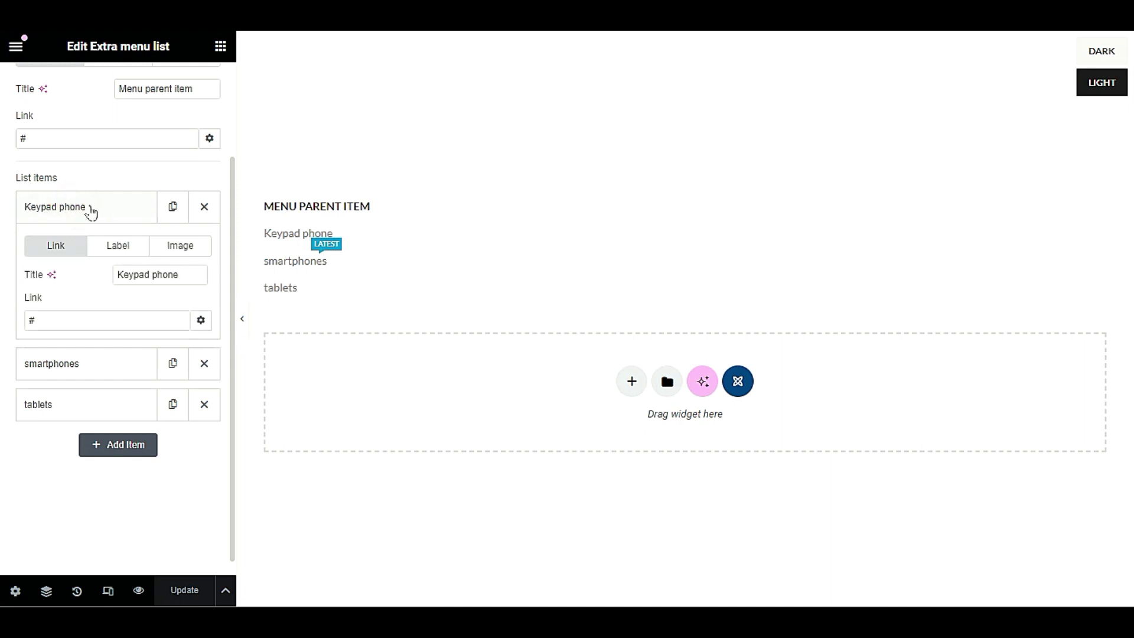
pyautogui.click(189, 276)
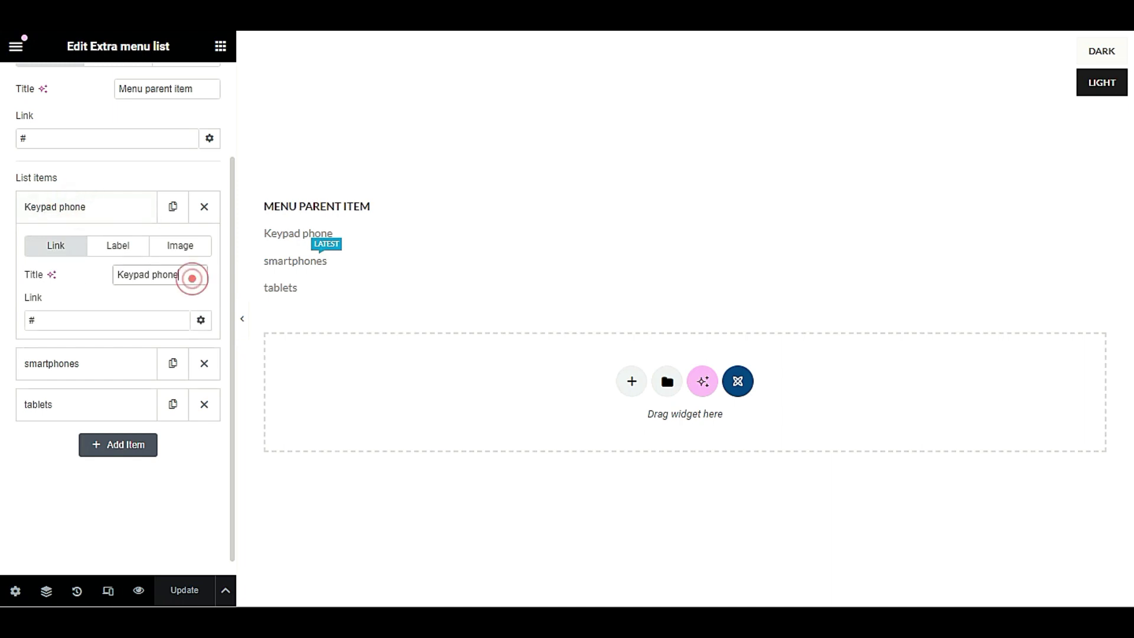
pyautogui.doubleClick(33, 319)
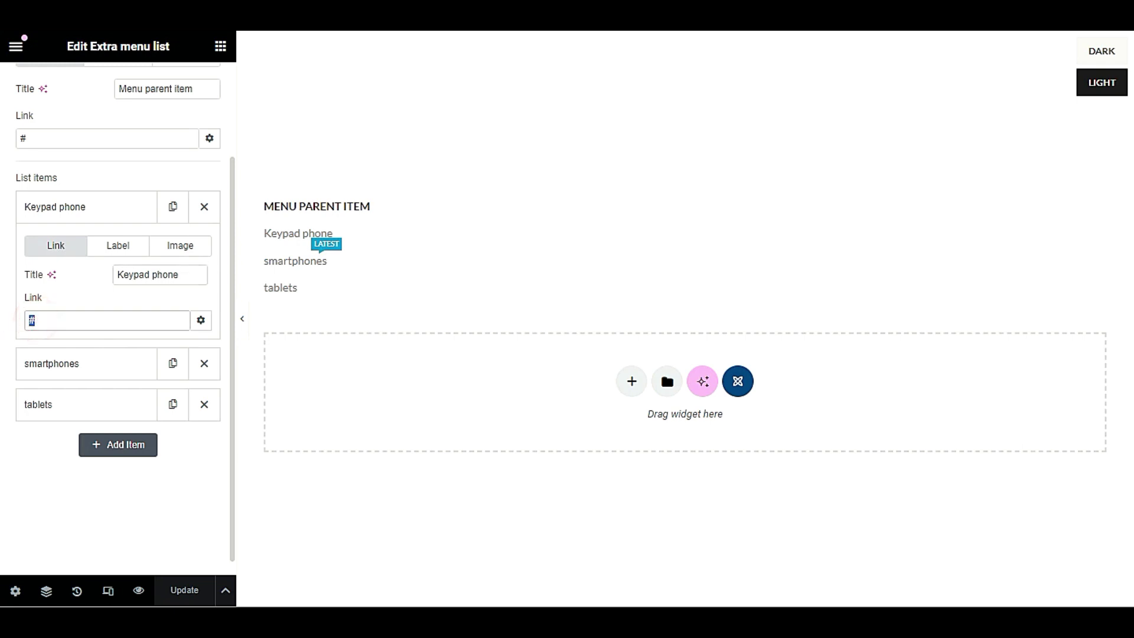
pyautogui.click(53, 319)
pyautogui.click(34, 319)
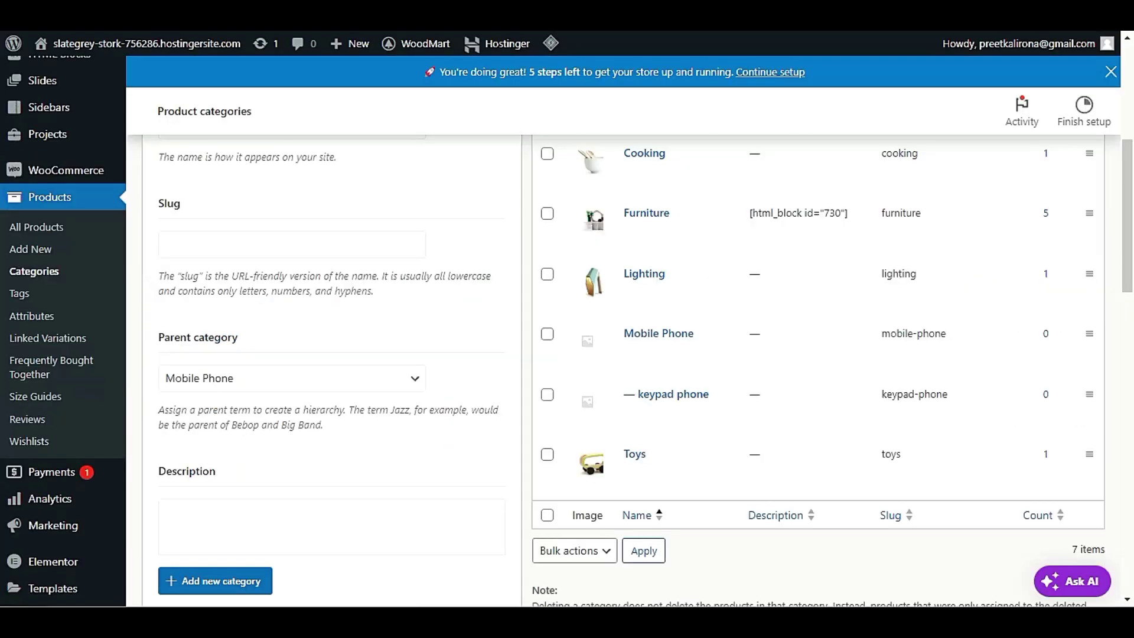
# - Copy the keypad phone category's page address from the product categories list
pyautogui.moveTo(643, 402)
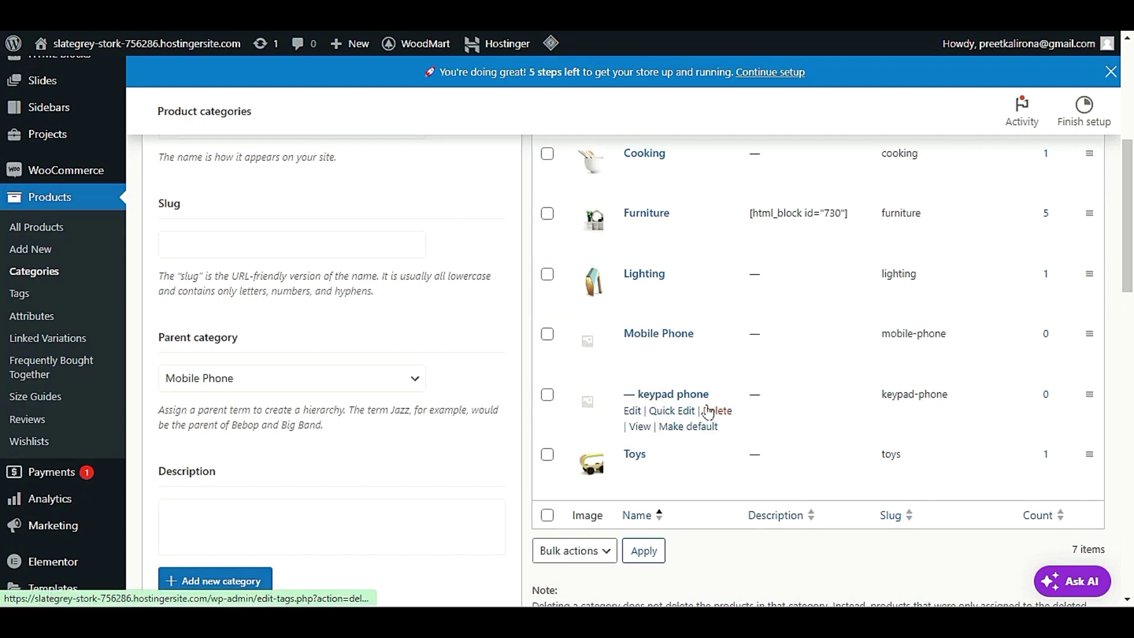
pyautogui.rightClick(640, 428)
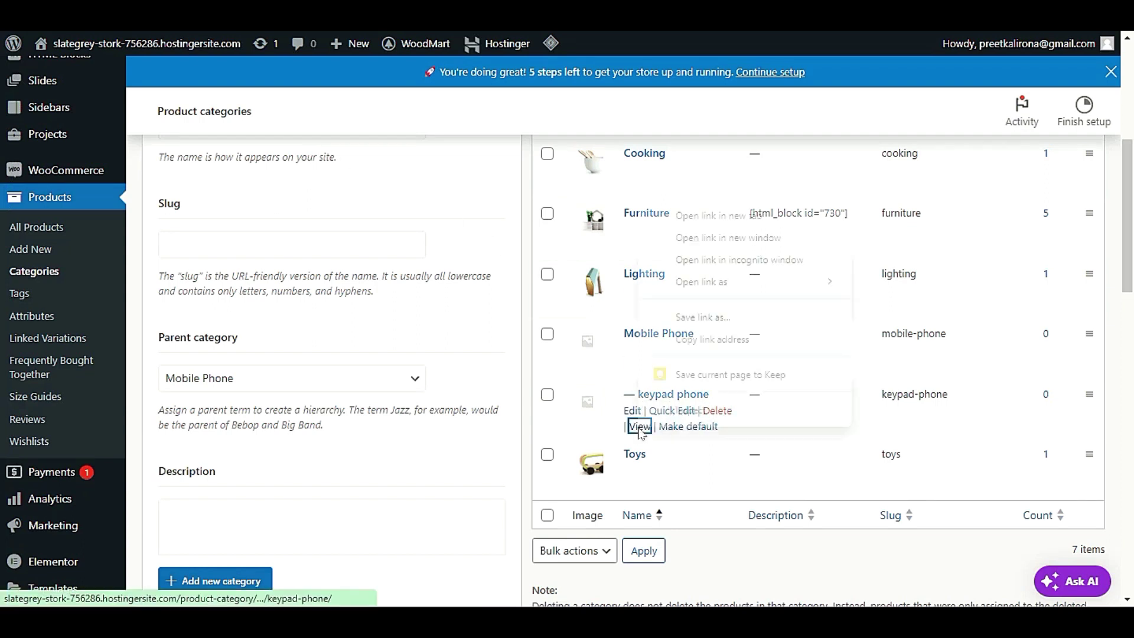
pyautogui.click(690, 343)
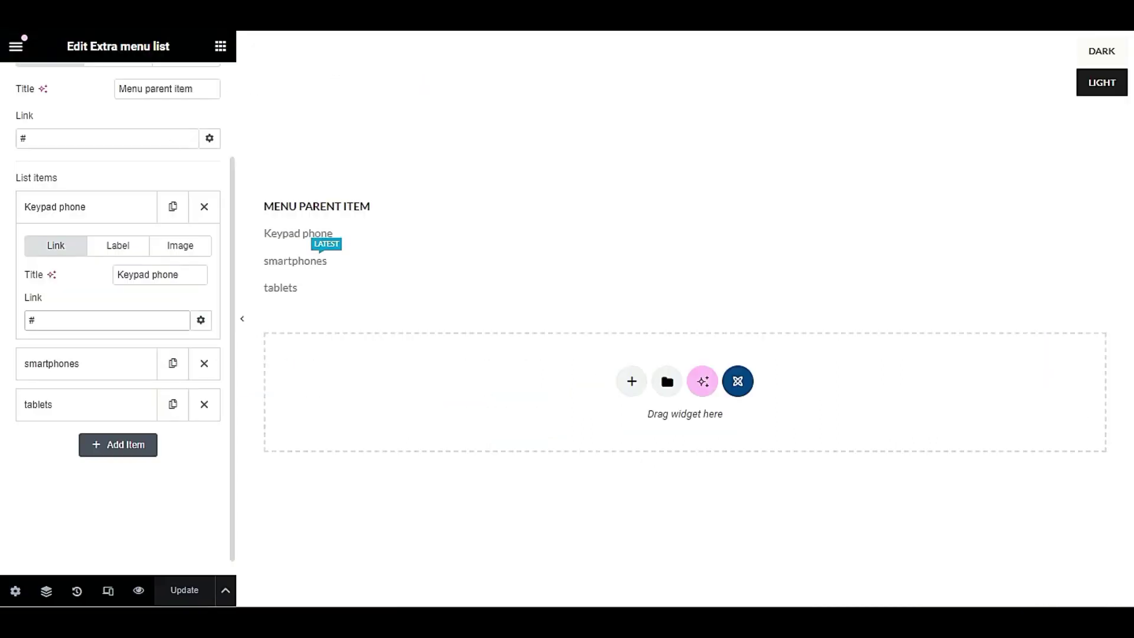
# - Replace the Keypad phone list item's link with the copied category address and update the block
pyautogui.doubleClick(54, 320)
pyautogui.hotkey('ctrl', 'v')
pyautogui.scroll(2, 100, 331)
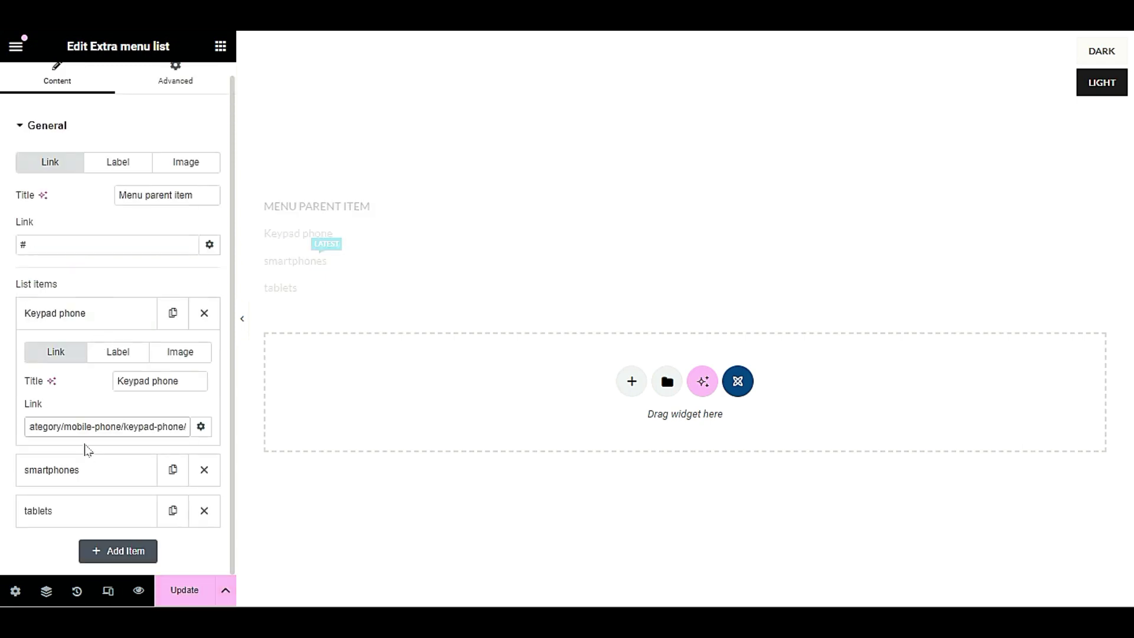
pyautogui.click(167, 589)
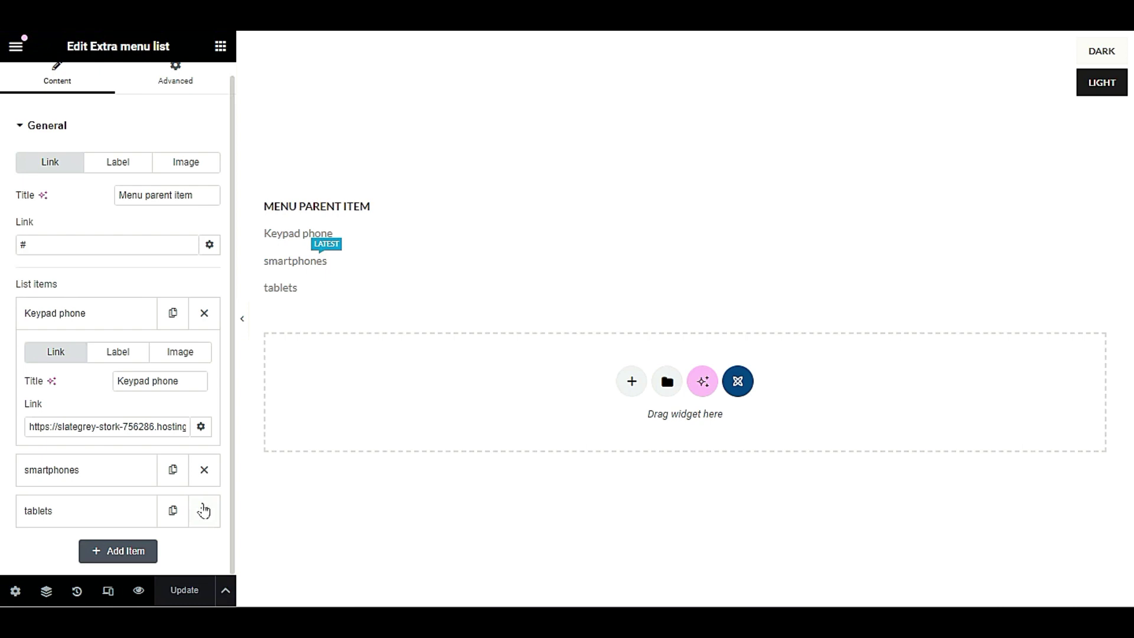
# - Open the smartphones list item, then switch to the product categories page and enter smartphones as the new category's name
pyautogui.click(101, 471)
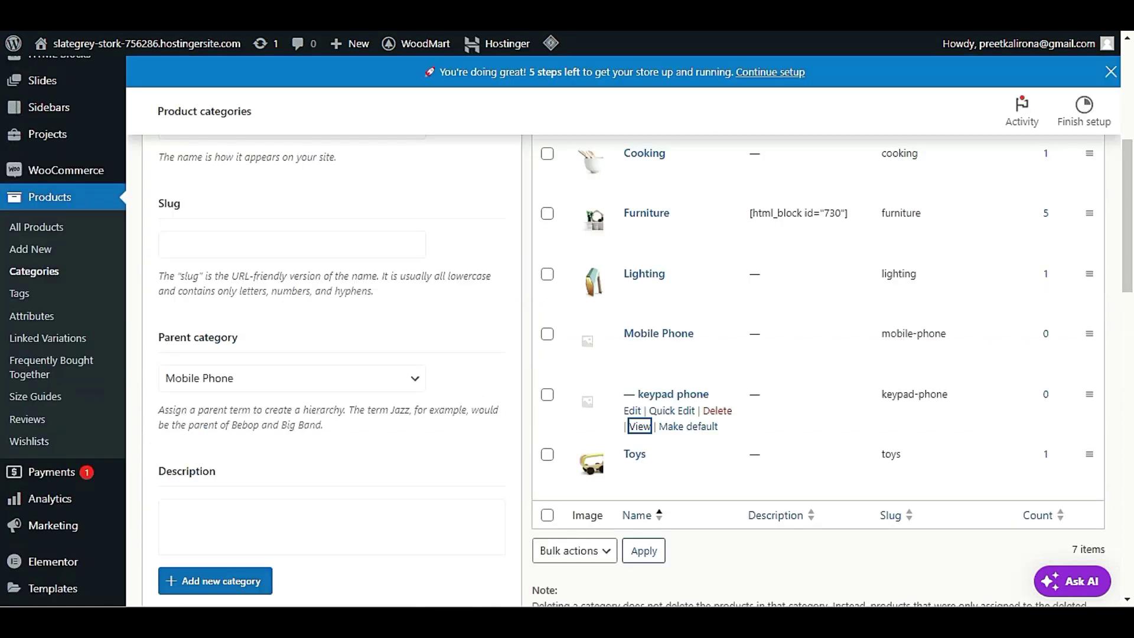
pyautogui.scroll(5, 216, 381)
pyautogui.click(303, 382)
pyautogui.scroll(-4, 307, 384)
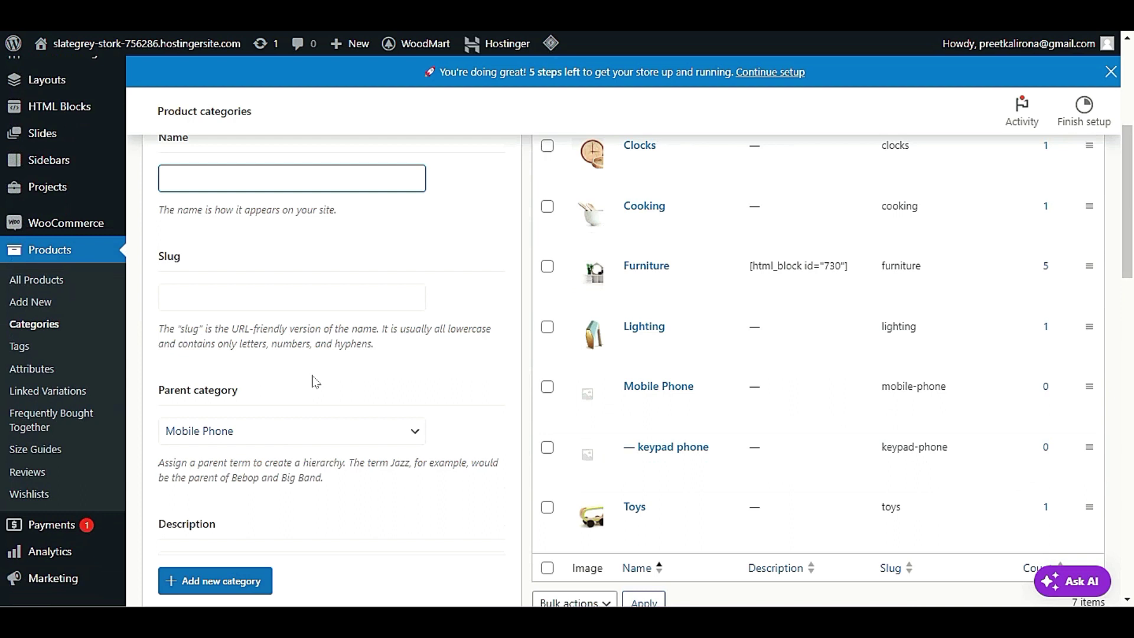
pyautogui.click(255, 296)
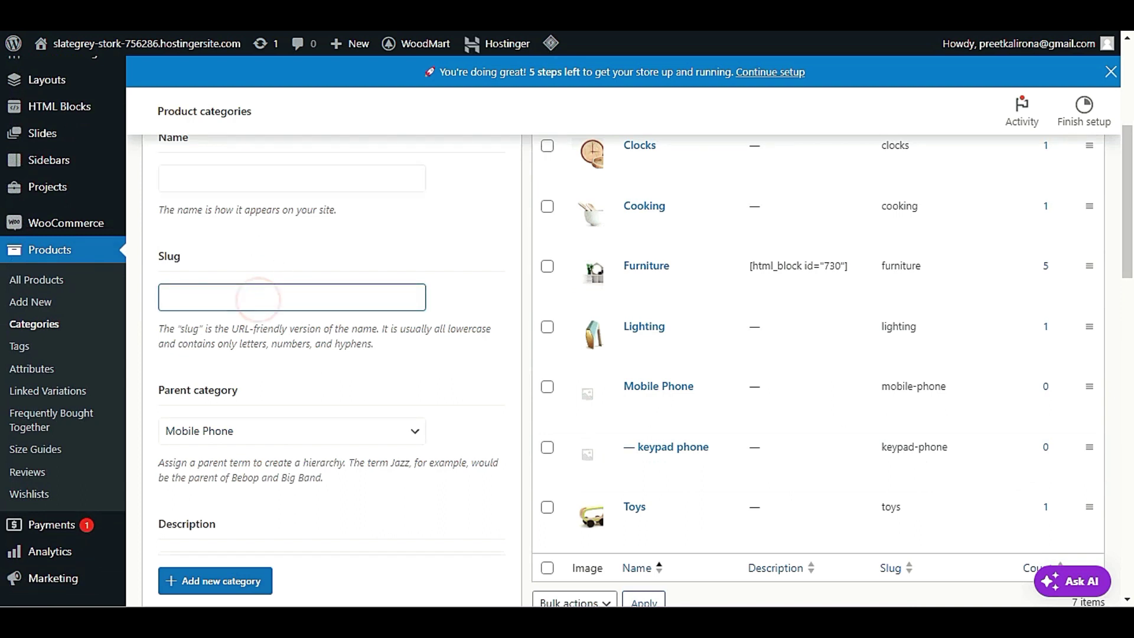
pyautogui.scroll(-5, 234, 526)
pyautogui.scroll(-2, 236, 520)
pyautogui.scroll(10, 228, 413)
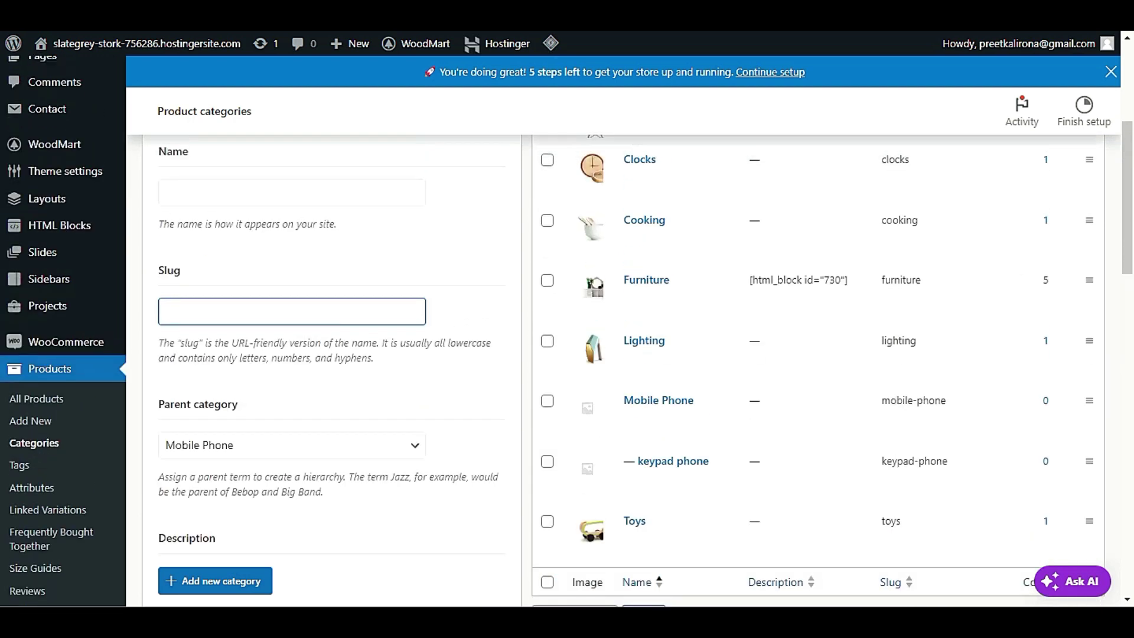
pyautogui.click(229, 331)
pyautogui.write('sma')
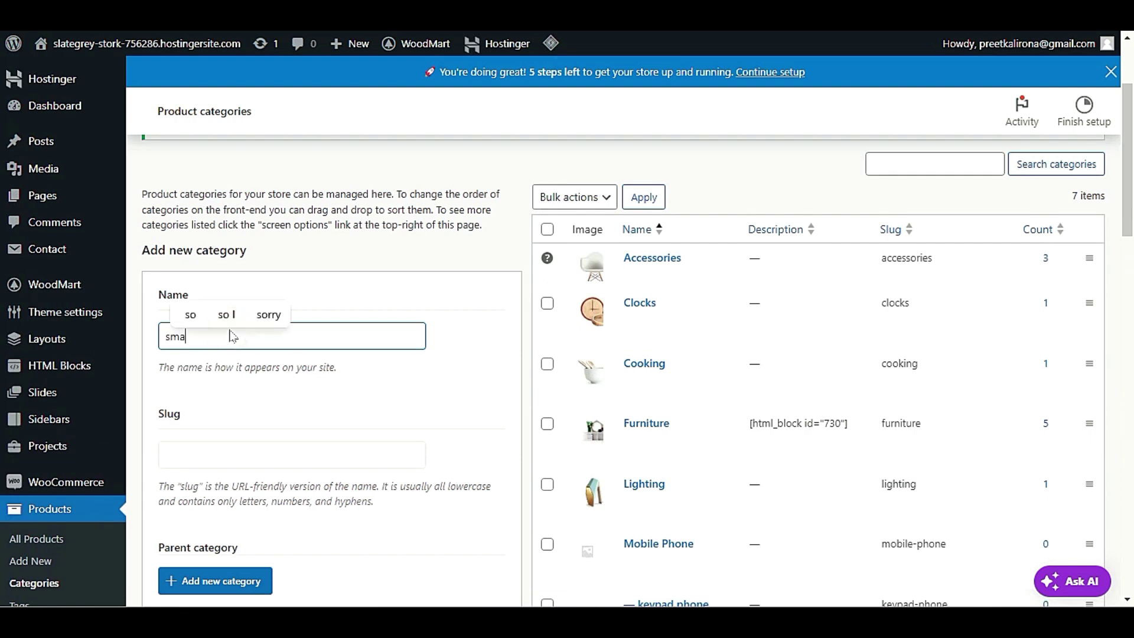
pyautogui.write('rtphones')
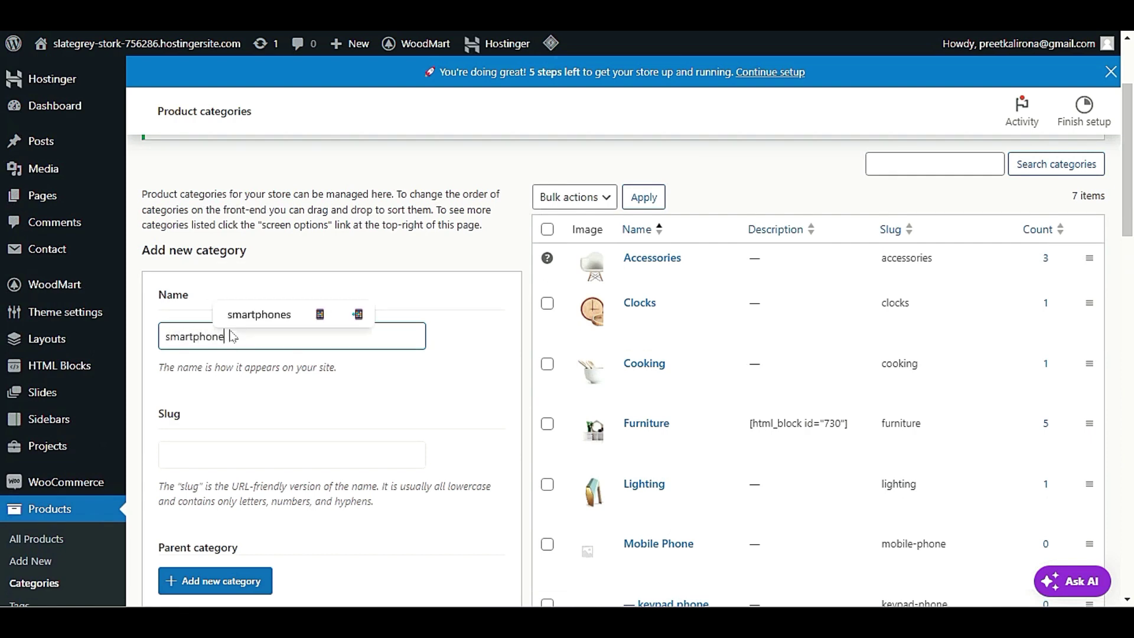
# - Reuse the name smartphones as the slug and add the category under the parent Mobile Phone
pyautogui.doubleClick(225, 337)
pyautogui.hotkey('ctrl', 'c')
pyautogui.click(227, 451)
pyautogui.hotkey('ctrl', 'v')
pyautogui.scroll(-5, 257, 430)
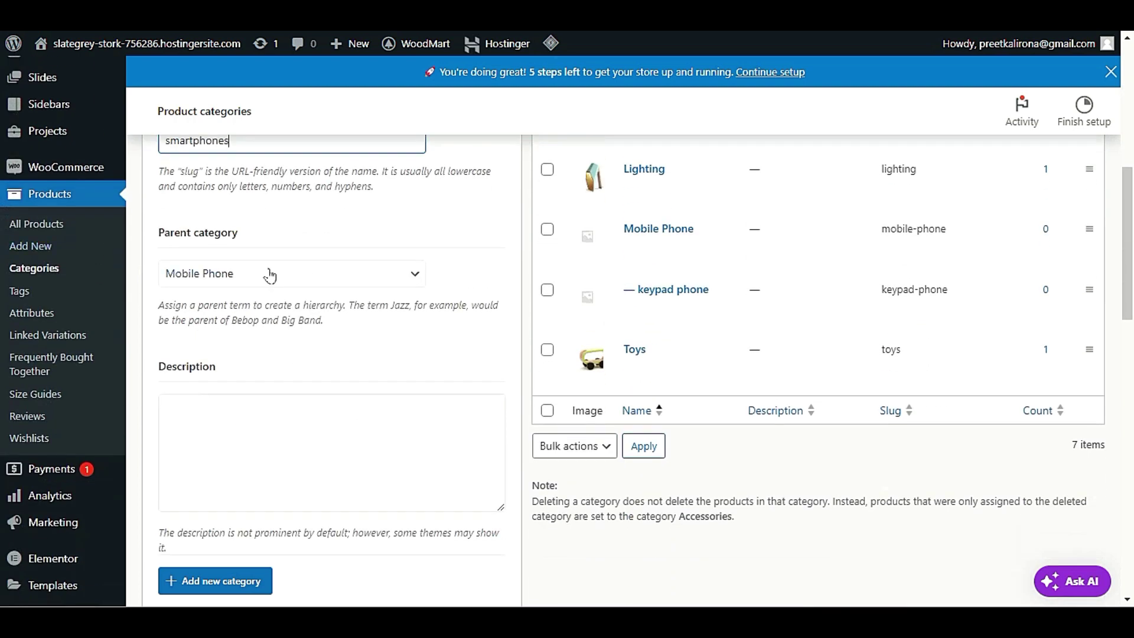
pyautogui.scroll(-3, 248, 531)
pyautogui.click(243, 581)
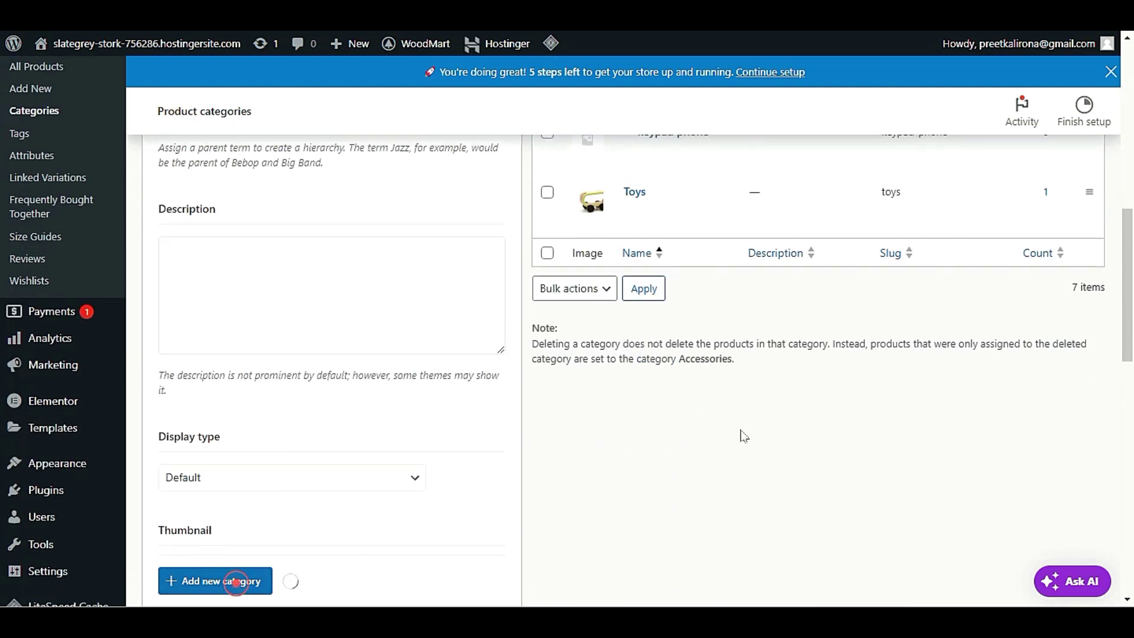
# - Copy the smartphones category's page address from the product categories list
pyautogui.scroll(5, 743, 435)
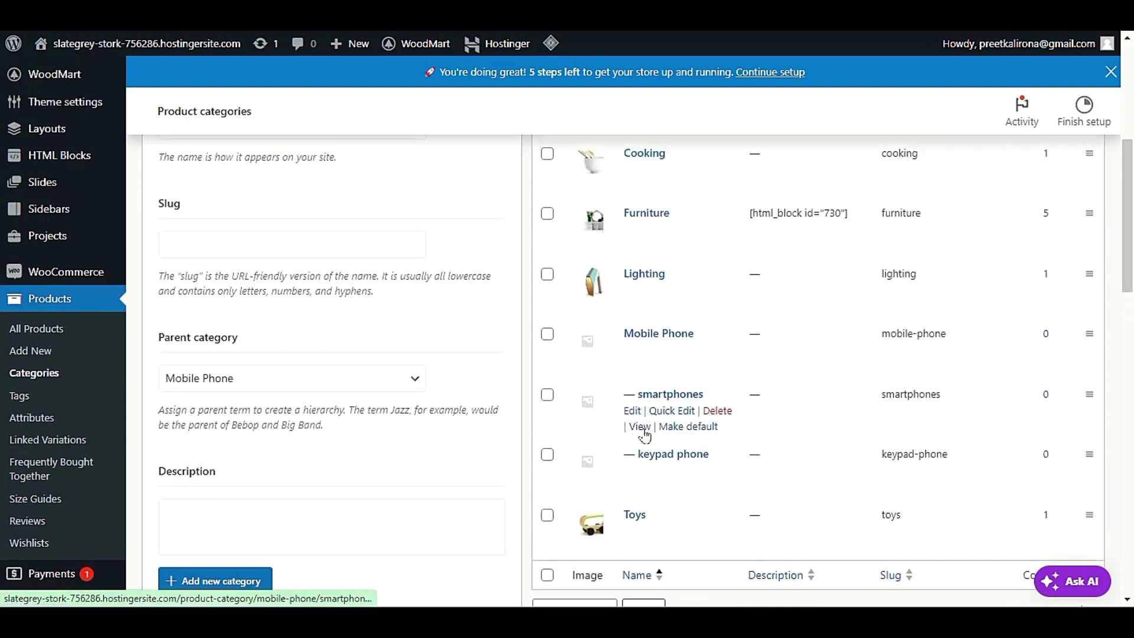
pyautogui.rightClick(640, 436)
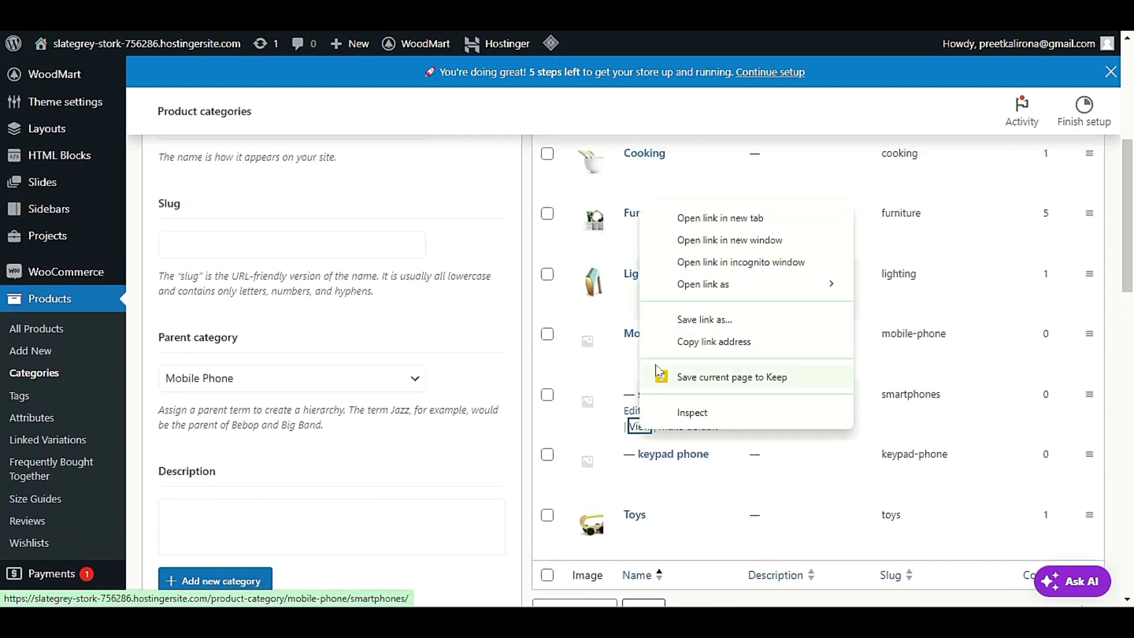
pyautogui.click(727, 347)
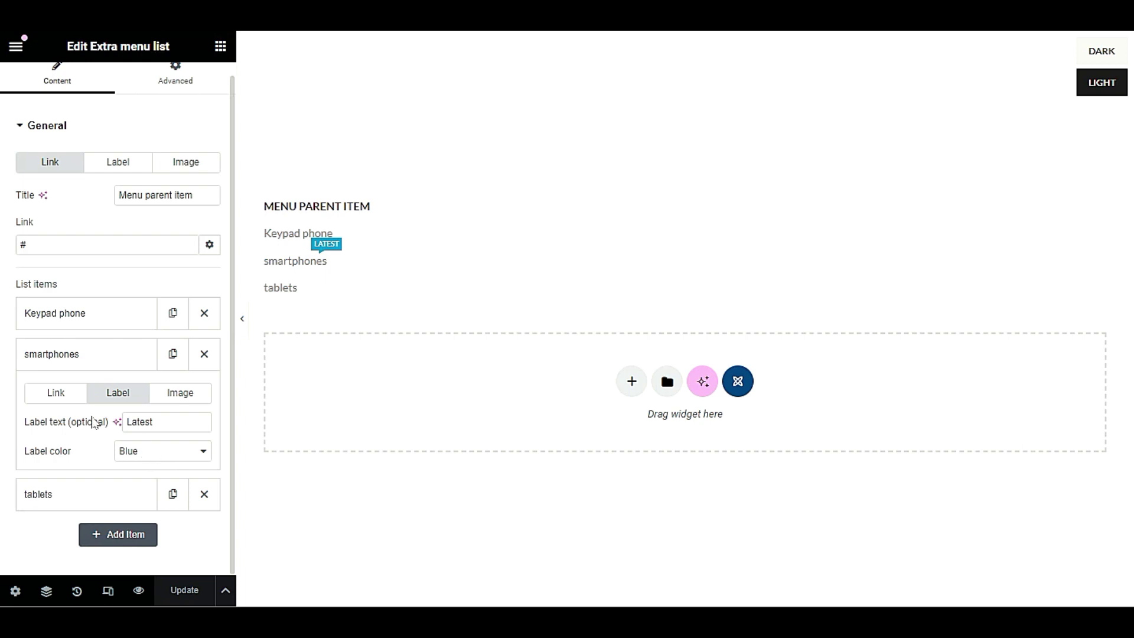
# - Return to the Elementor editor and replace the smartphones list item's link with the copied category address
pyautogui.click(70, 358)
pyautogui.click(79, 353)
pyautogui.click(43, 390)
pyautogui.doubleClick(33, 468)
pyautogui.hotkey('ctrl', 'v')
pyautogui.click(69, 453)
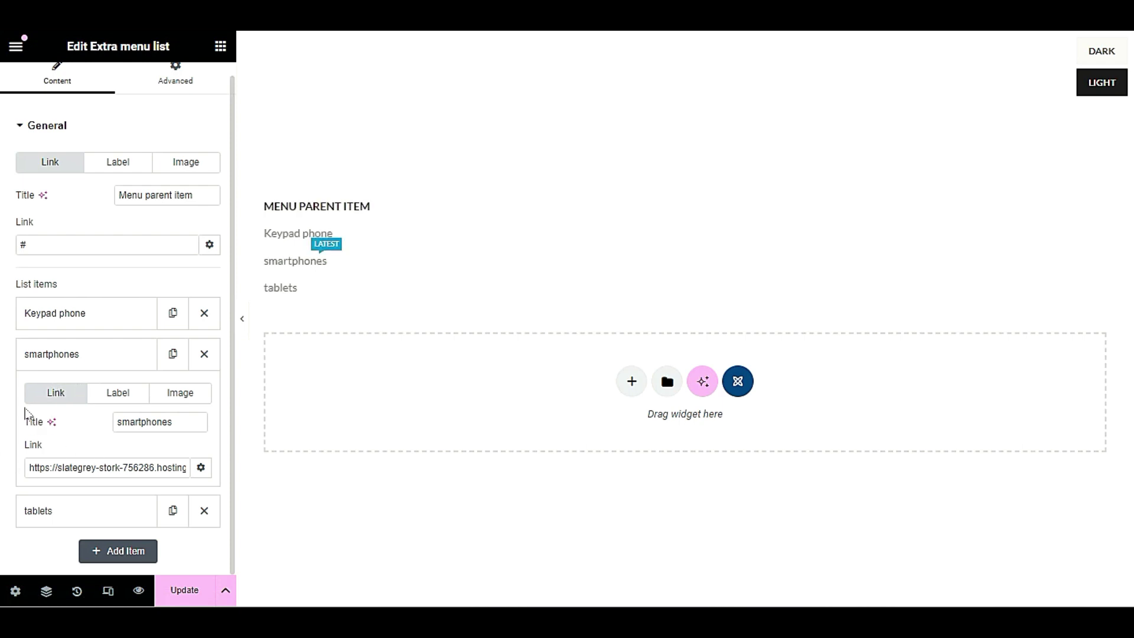
# - Choose an image from the media library for the smartphones list item
pyautogui.click(117, 396)
pyautogui.click(175, 413)
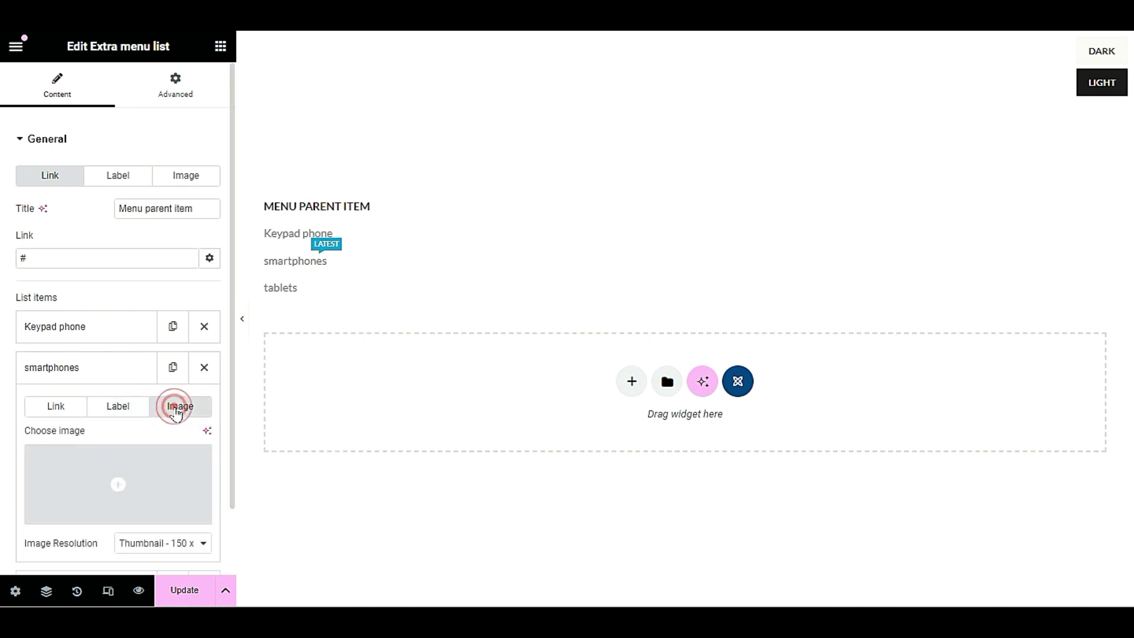
pyautogui.scroll(-1, 164, 437)
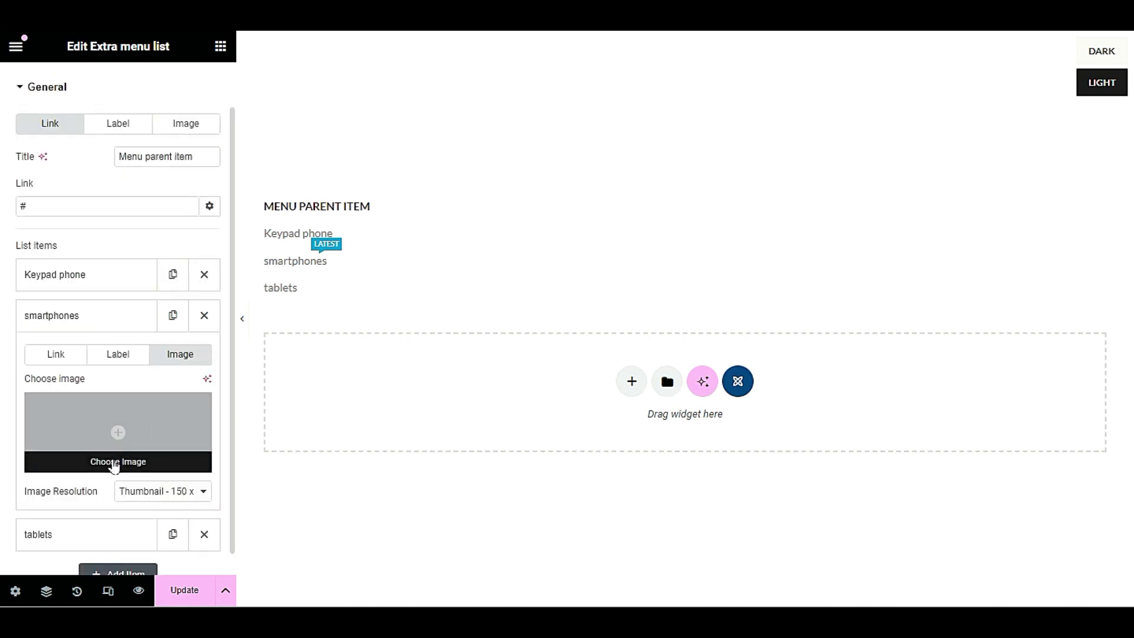
pyautogui.click(115, 463)
pyautogui.click(305, 121)
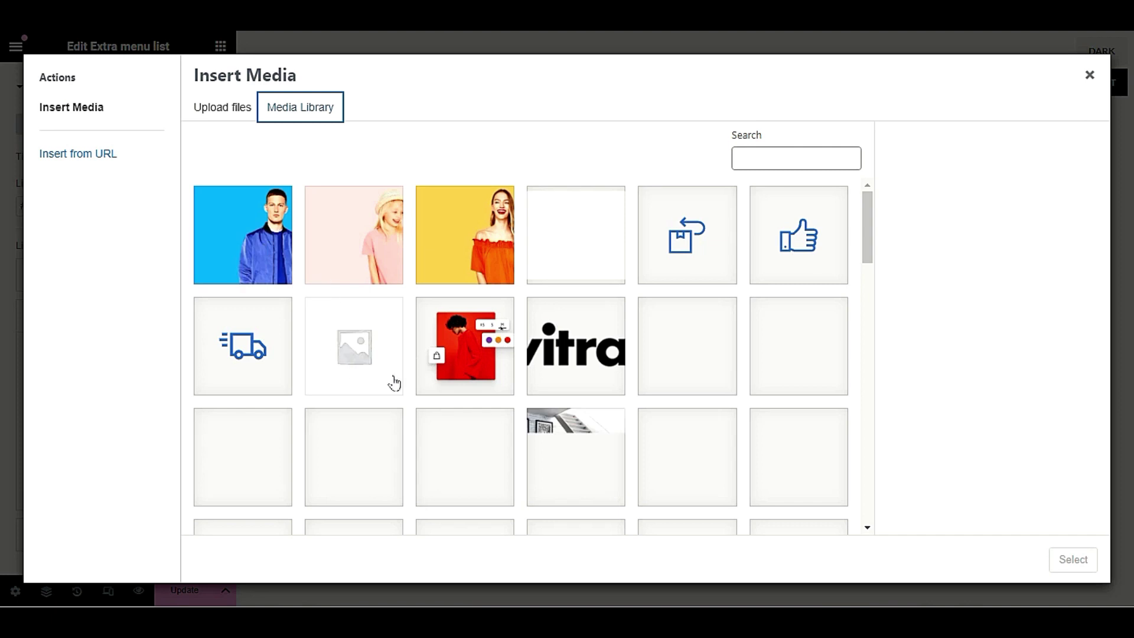
pyautogui.click(582, 438)
pyautogui.click(1071, 559)
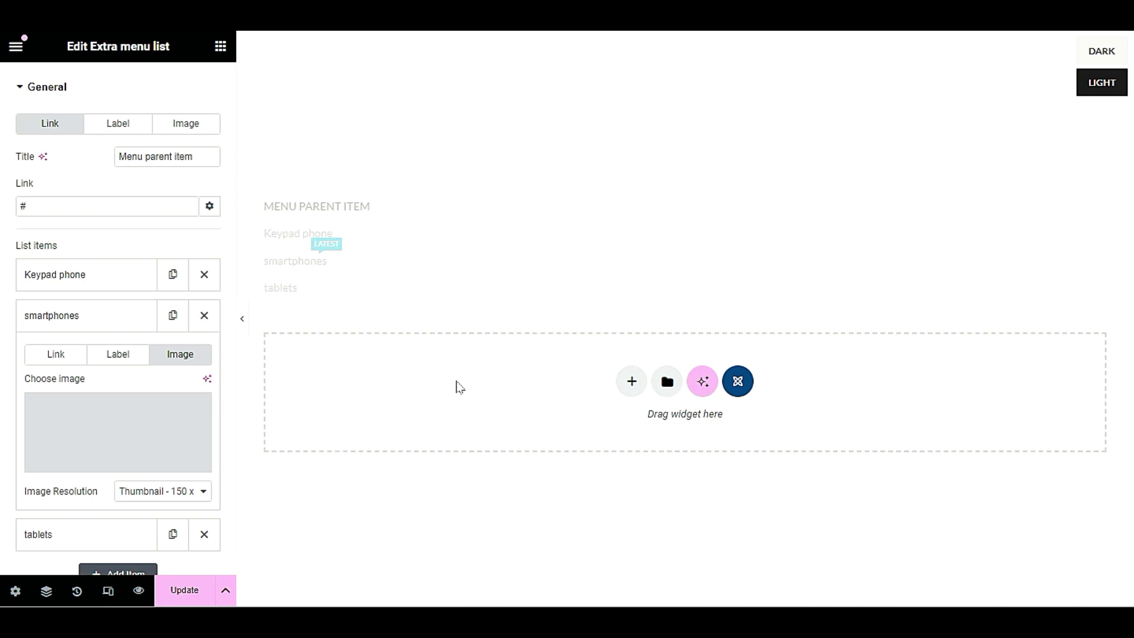
# - Remove the chosen image from the smartphones list item
pyautogui.moveTo(166, 407)
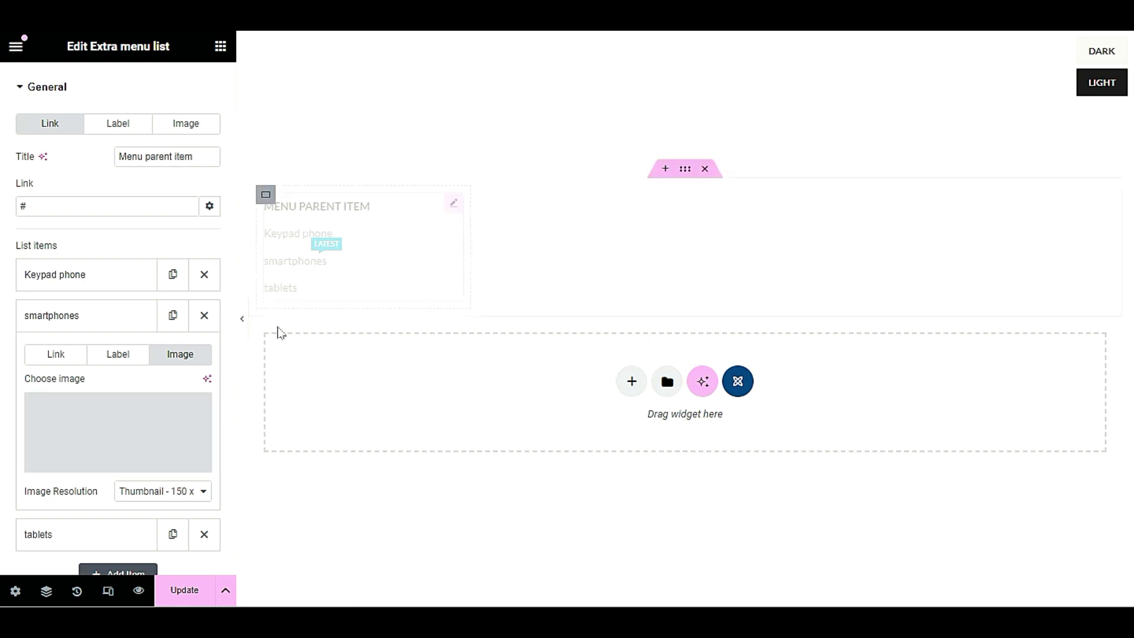
pyautogui.moveTo(197, 418)
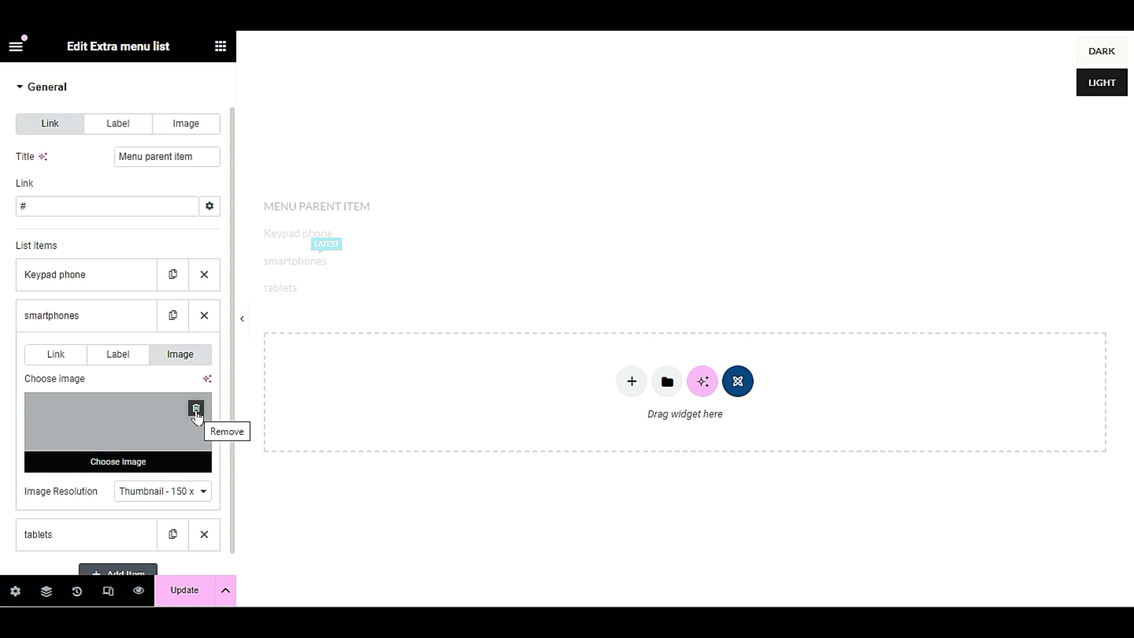
pyautogui.scroll(-1, 190, 420)
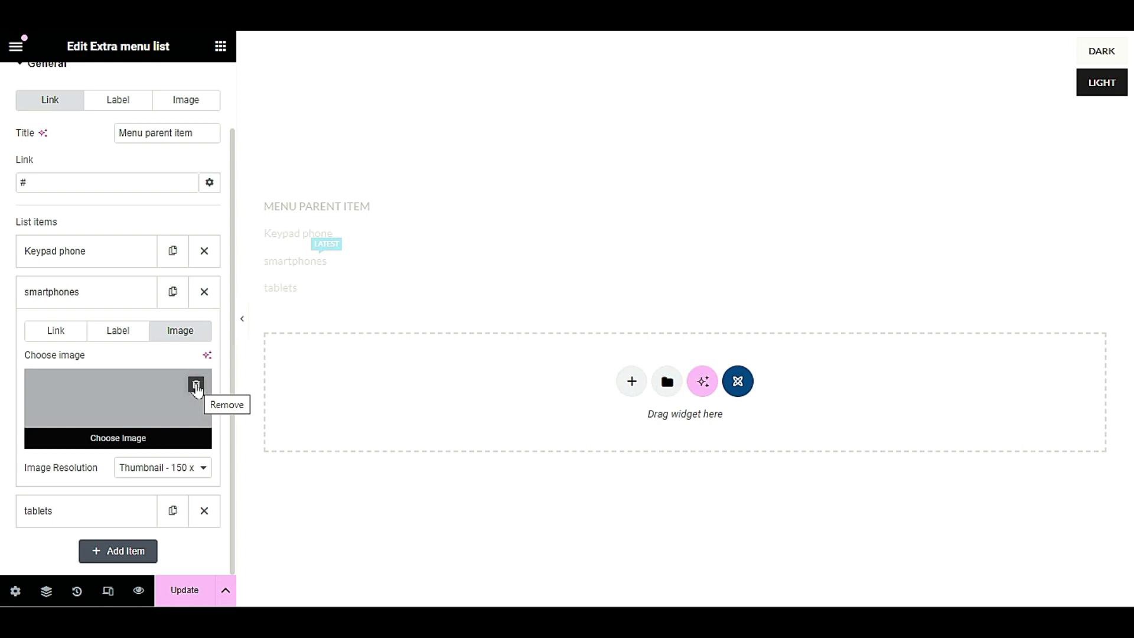
pyautogui.click(196, 386)
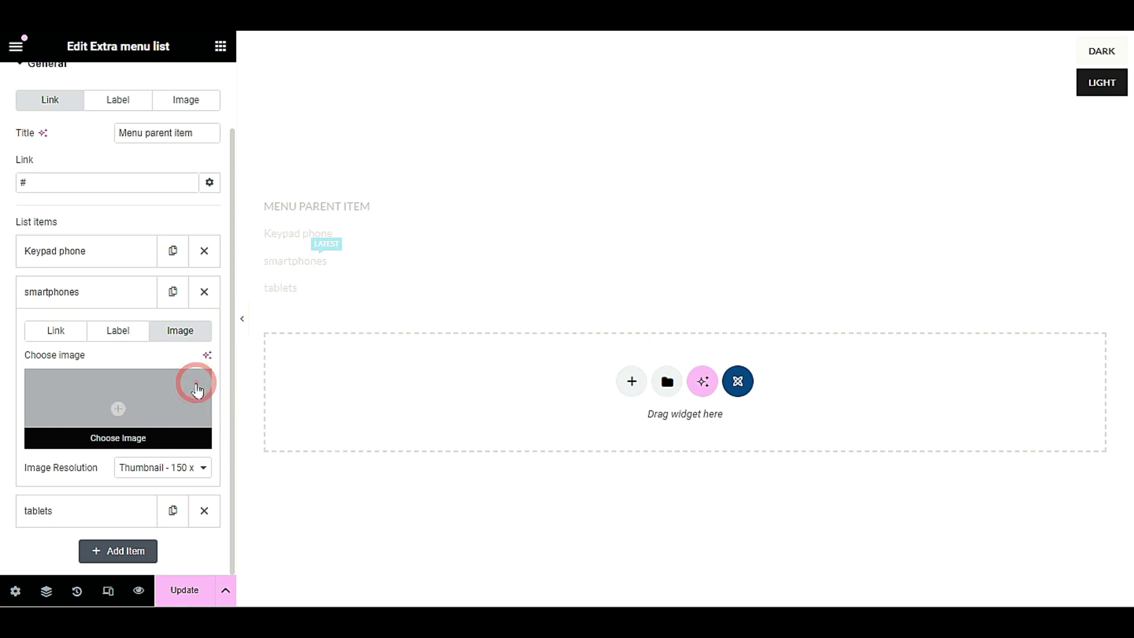
# - Update the block and change the menu list's parent item title to Mobile Phones
pyautogui.click(171, 588)
pyautogui.scroll(3, 88, 390)
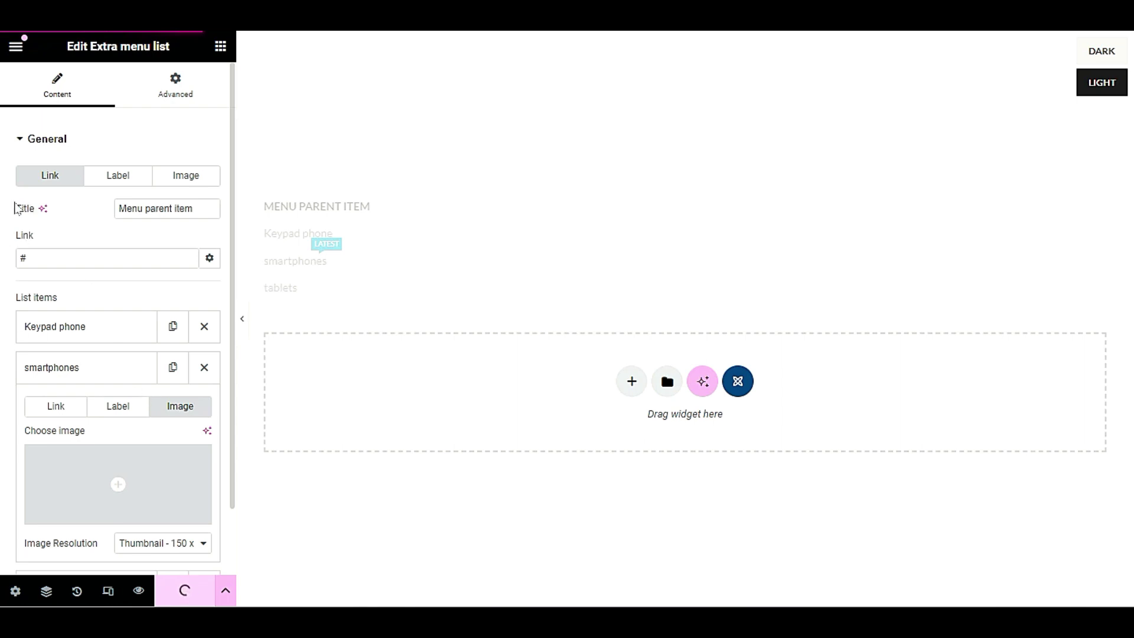
pyautogui.tripleClick(203, 208)
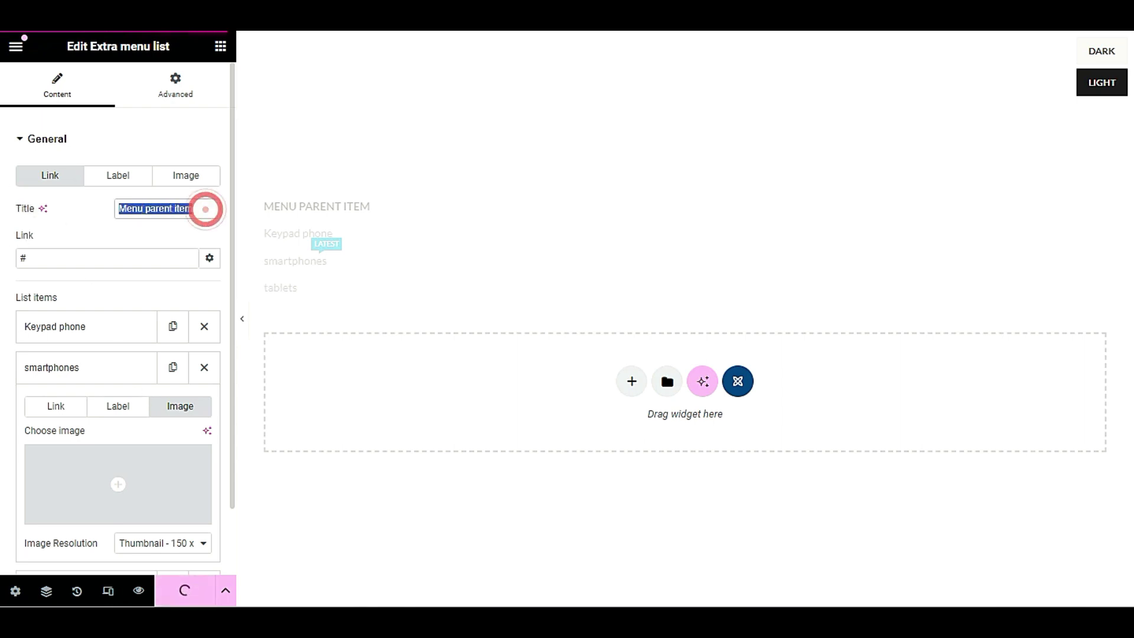
pyautogui.click(197, 208)
pyautogui.tripleClick(197, 208)
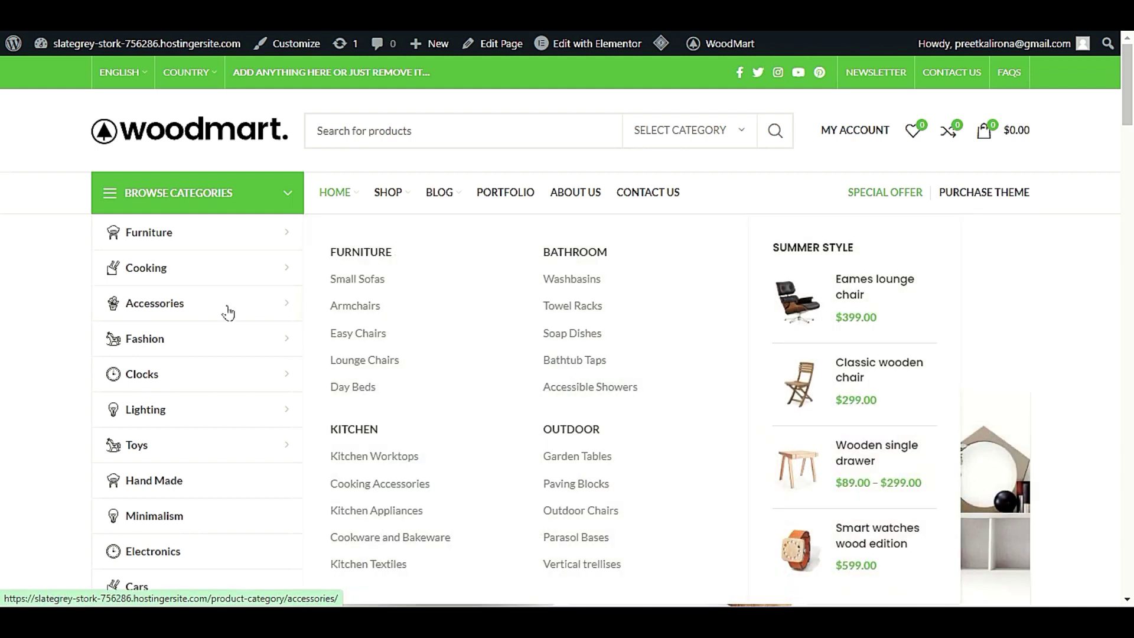
pyautogui.moveTo(228, 355)
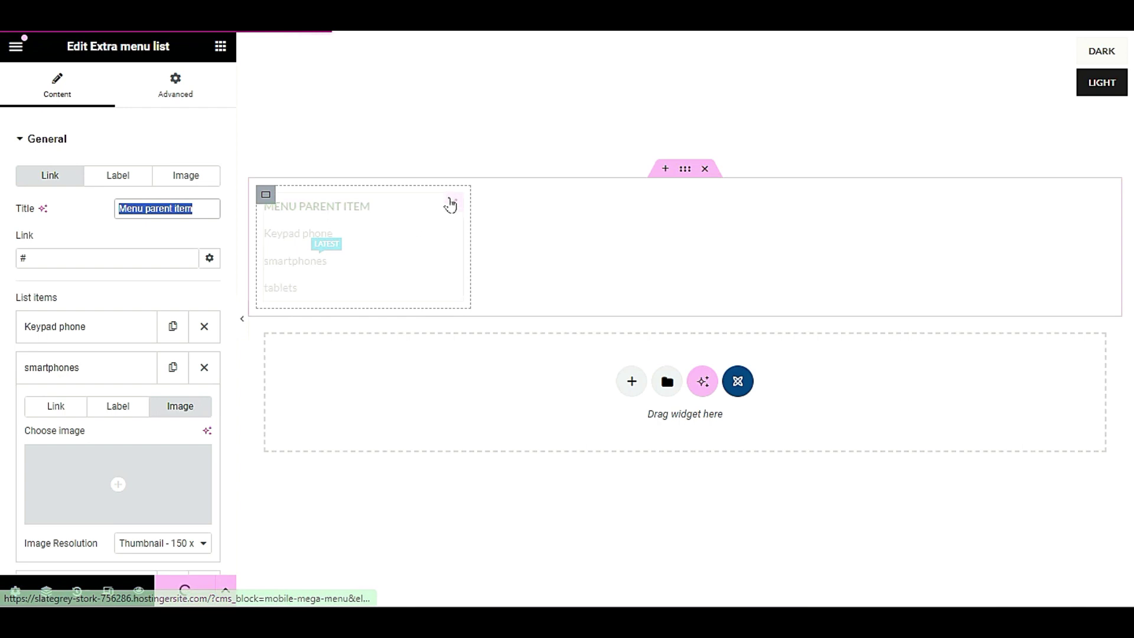
pyautogui.click(450, 204)
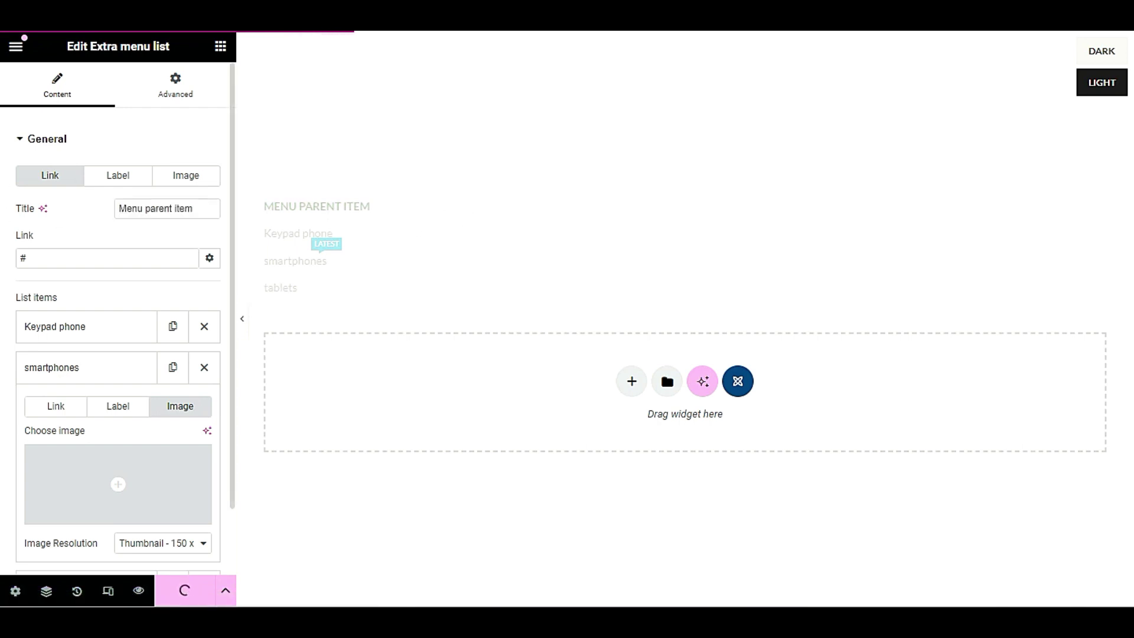
pyautogui.tripleClick(204, 211)
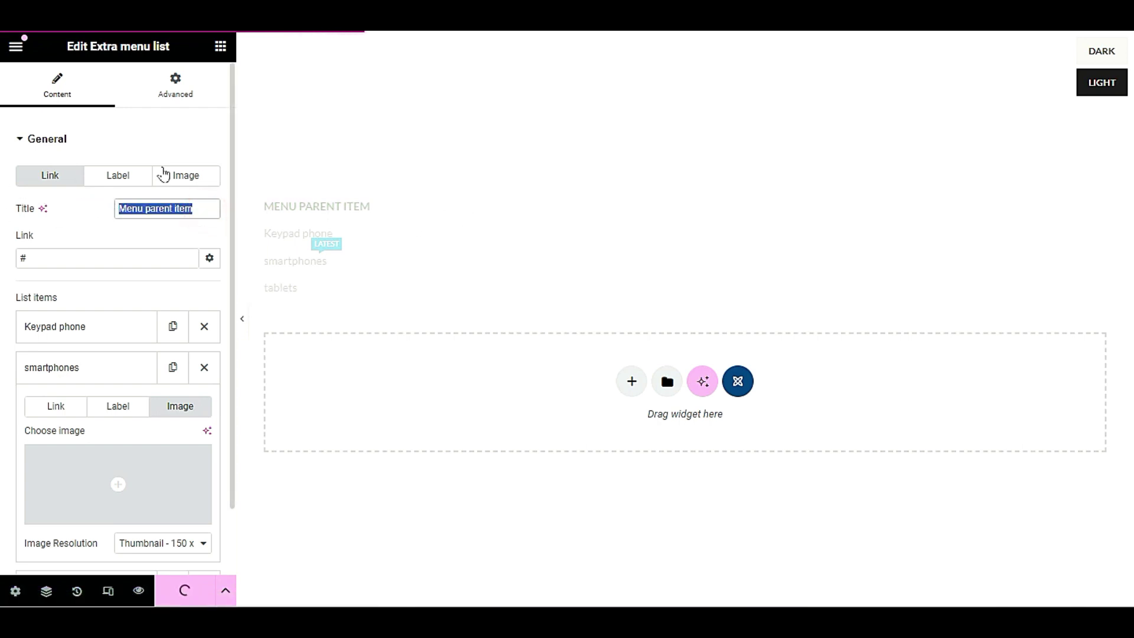
pyautogui.write('Mobile Phones')
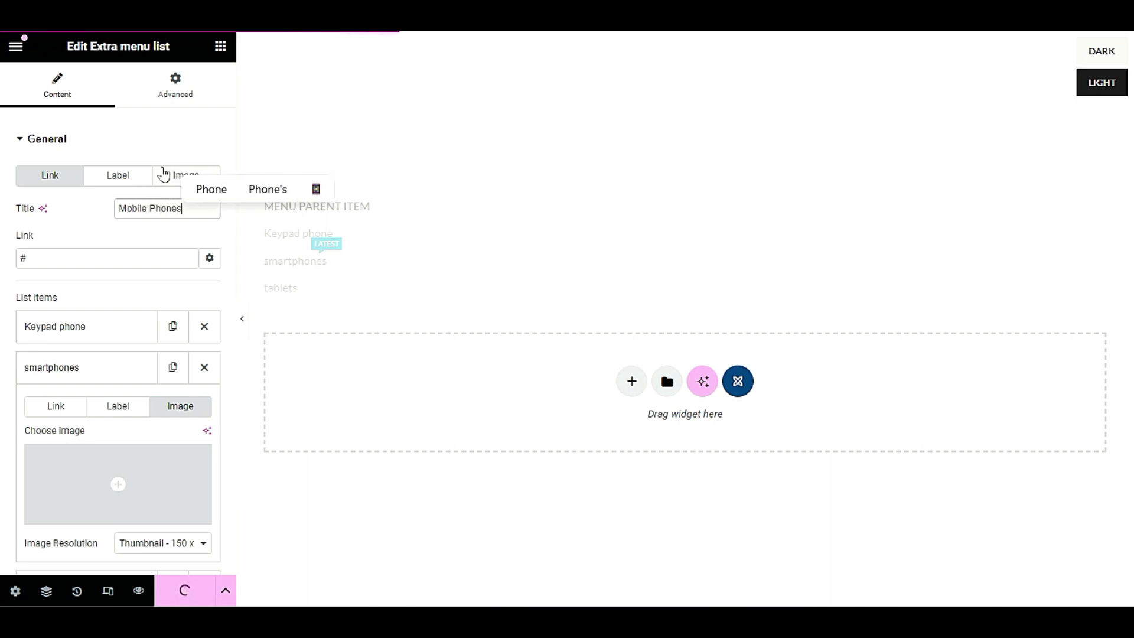
pyautogui.click(167, 229)
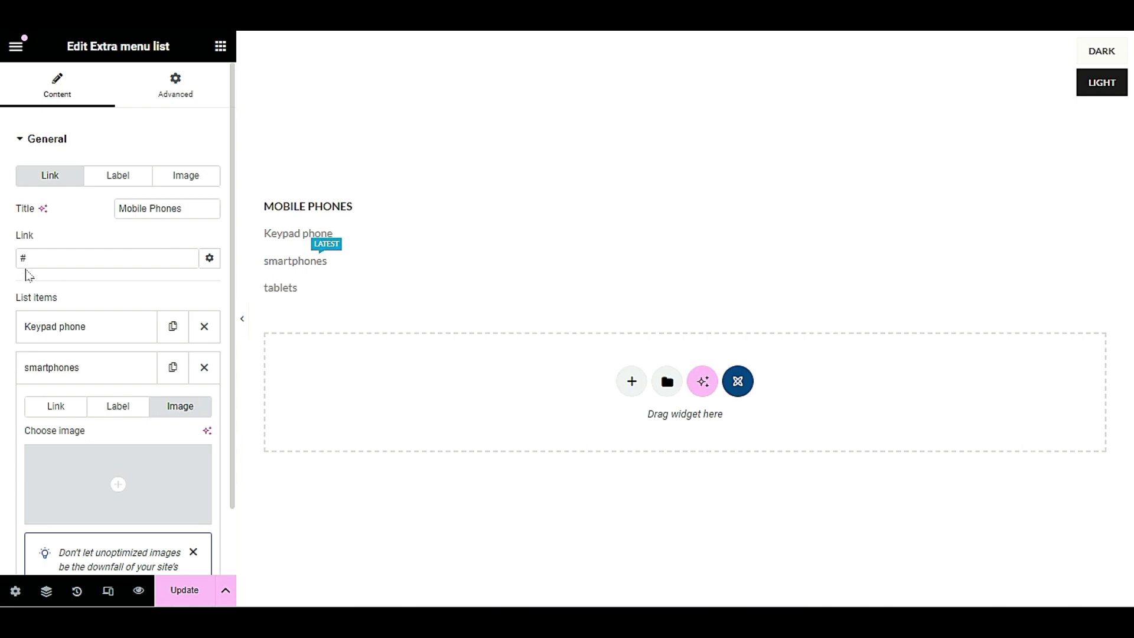
# - Select the parent item's link for replacement and copy the Mobile Phone category's page address from the product categories list
pyautogui.click(41, 255)
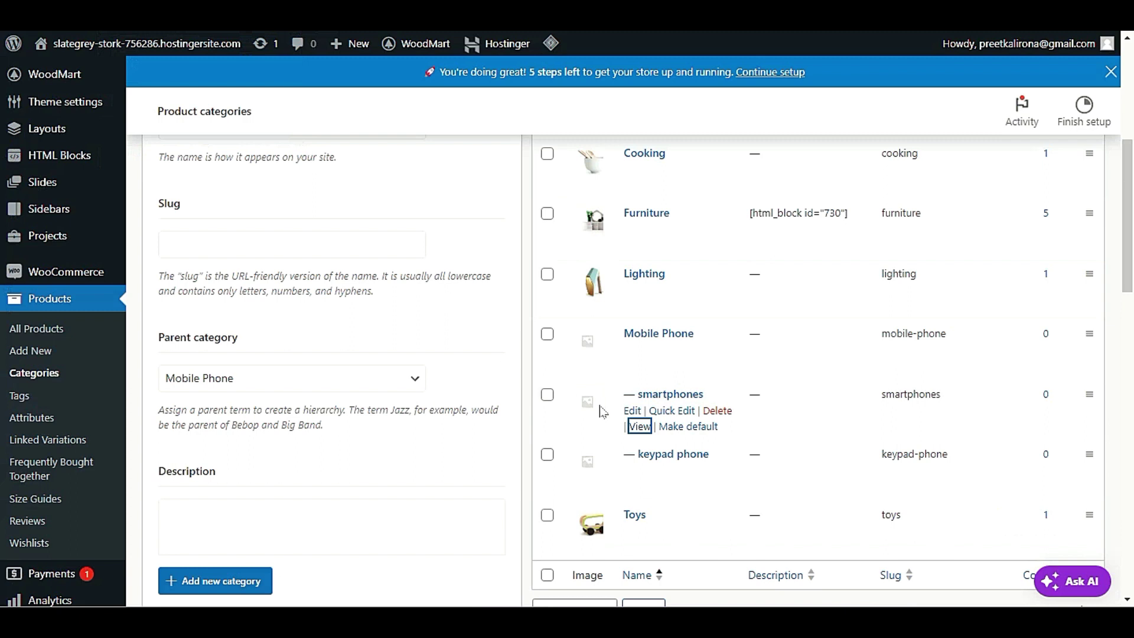
pyautogui.scroll(5, 603, 411)
pyautogui.scroll(-5, 619, 354)
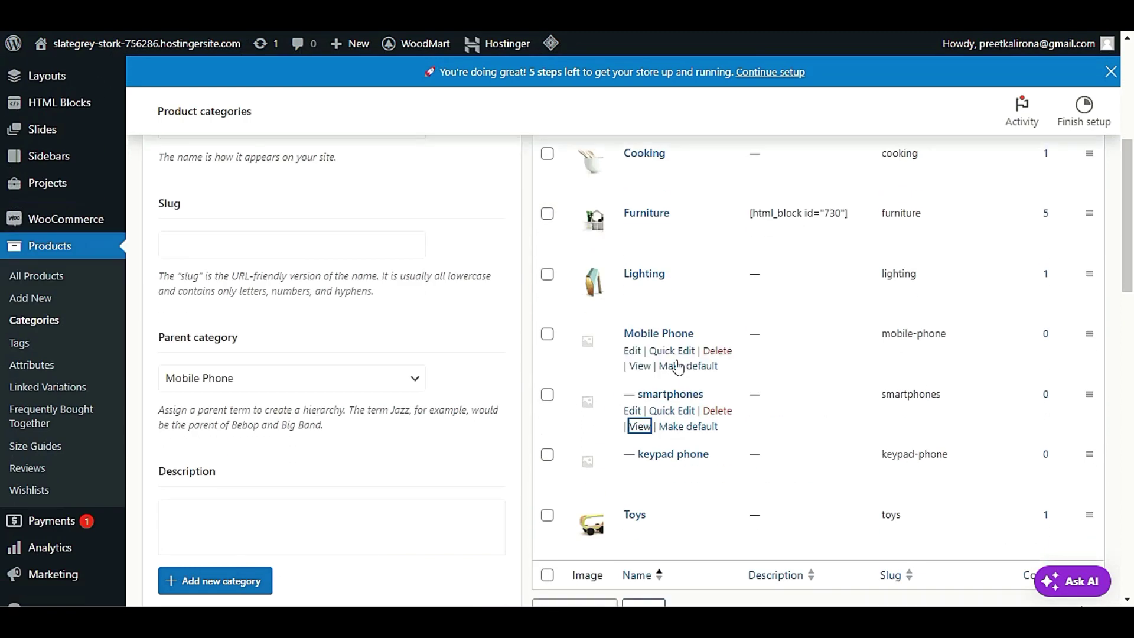
pyautogui.rightClick(640, 368)
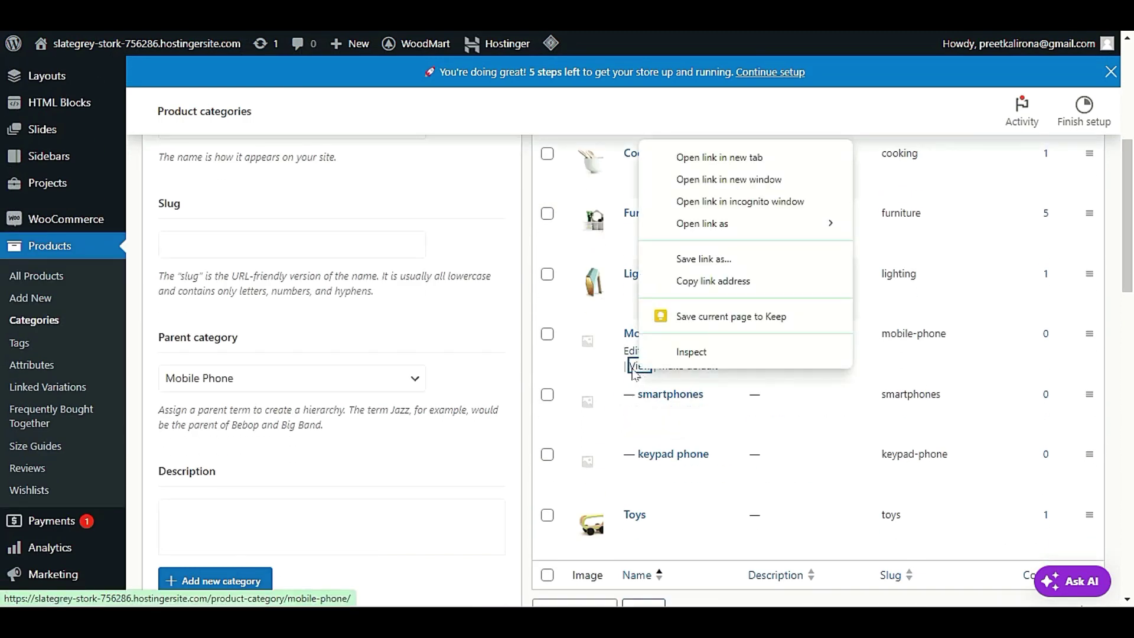
pyautogui.click(704, 282)
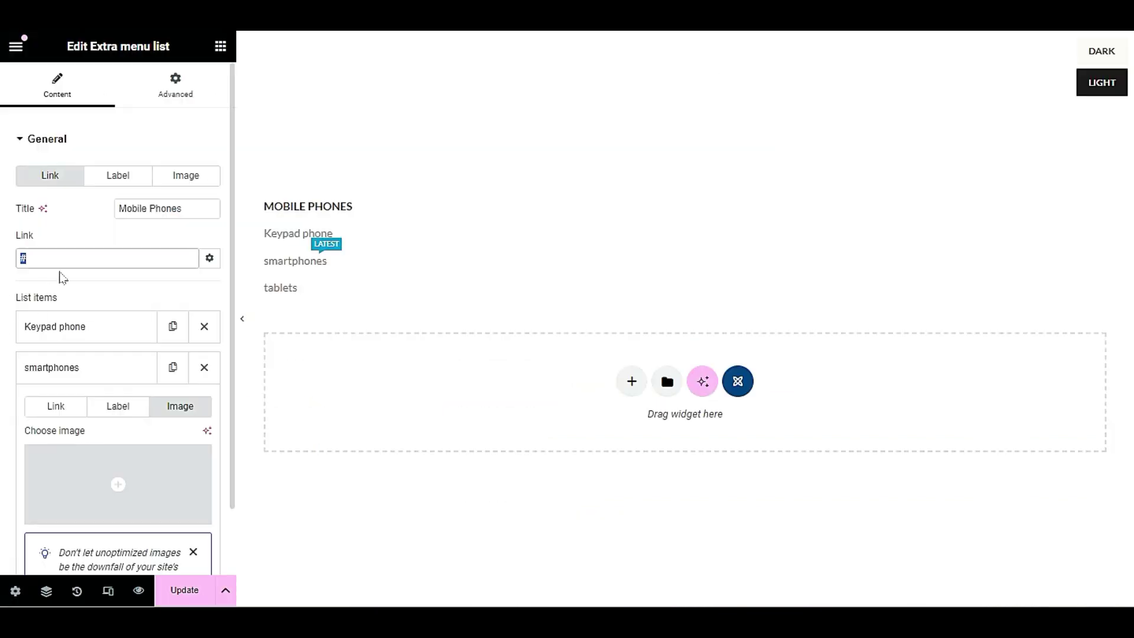
# - Replace the Mobile Phones parent item's link with the copied address, update the block and collapse the smartphones list item
pyautogui.hotkey('ctrl', 'v')
pyautogui.click(116, 284)
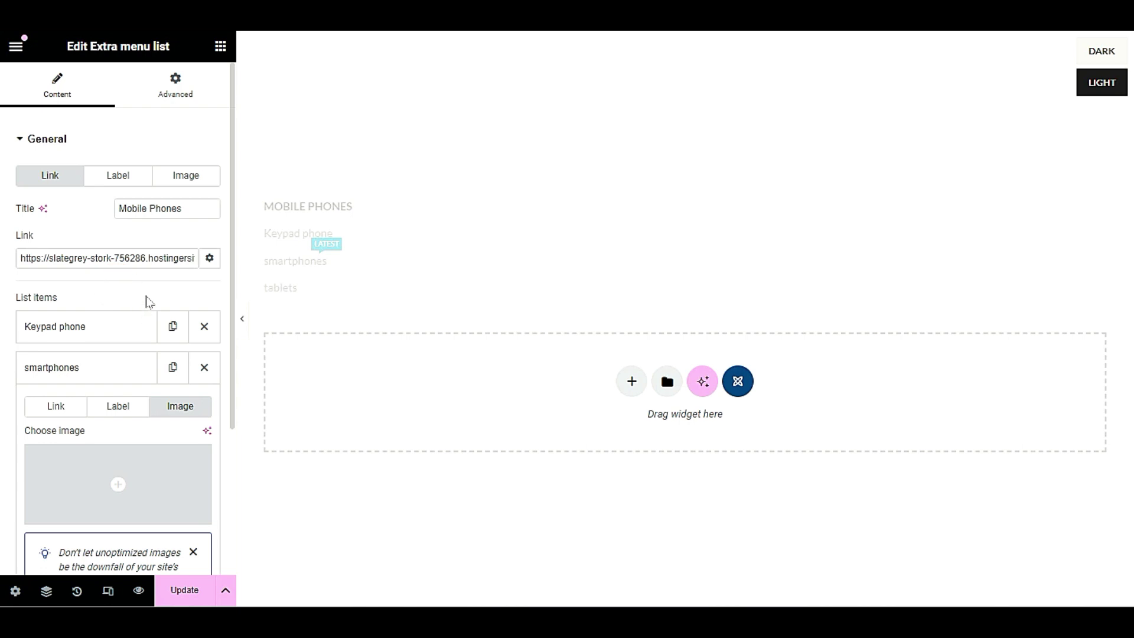
pyautogui.click(182, 593)
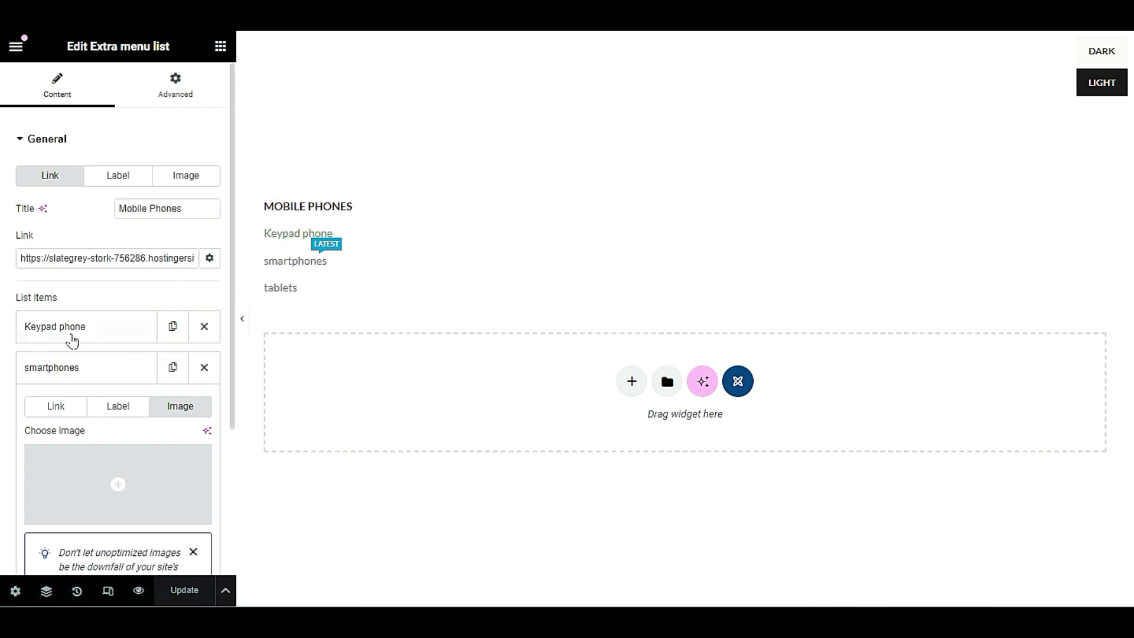
pyautogui.click(113, 367)
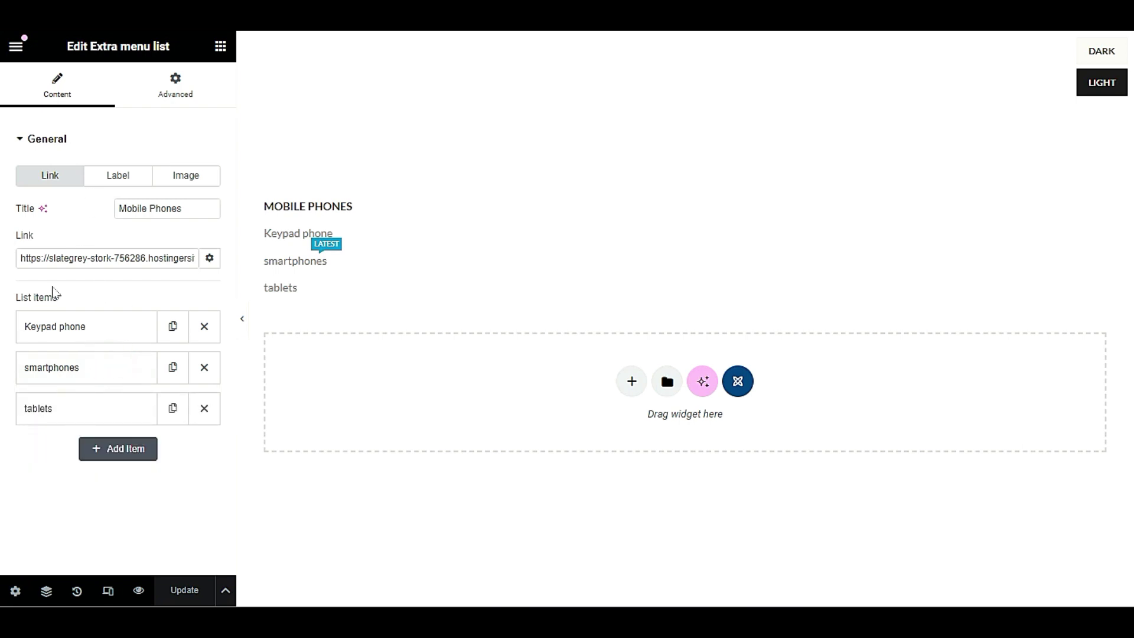
# - Add a new child item to the menu list and remove it again
pyautogui.click(91, 448)
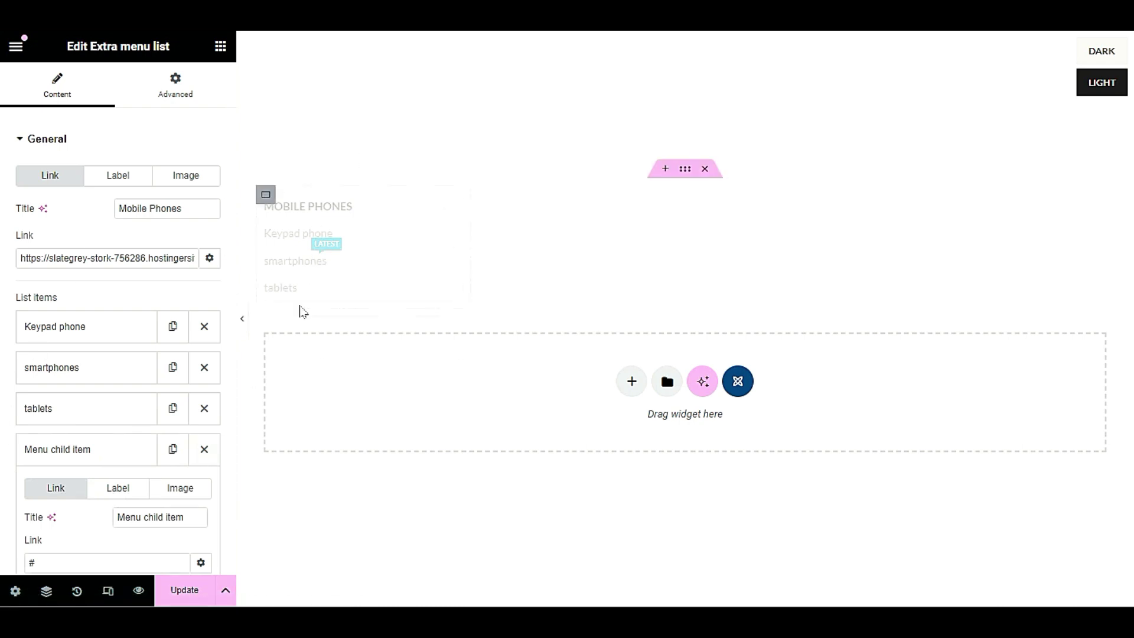
pyautogui.click(204, 449)
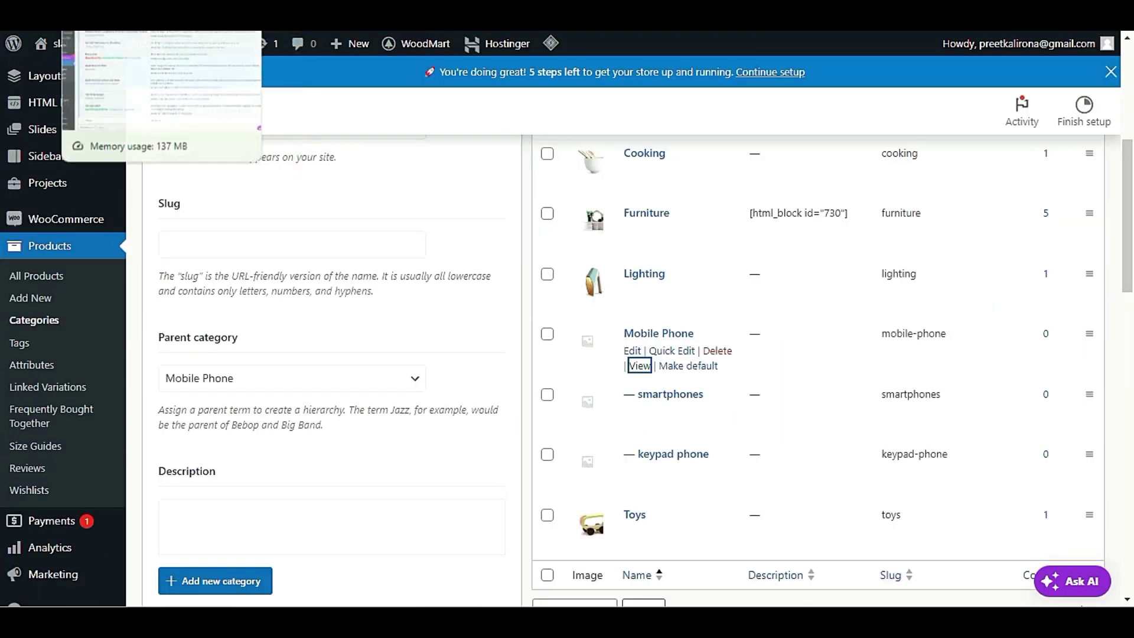
# - Switch to the WordPress admin, open the site's navigation menus page and choose new menu as the menu to edit
pyautogui.scroll(-5, 106, 394)
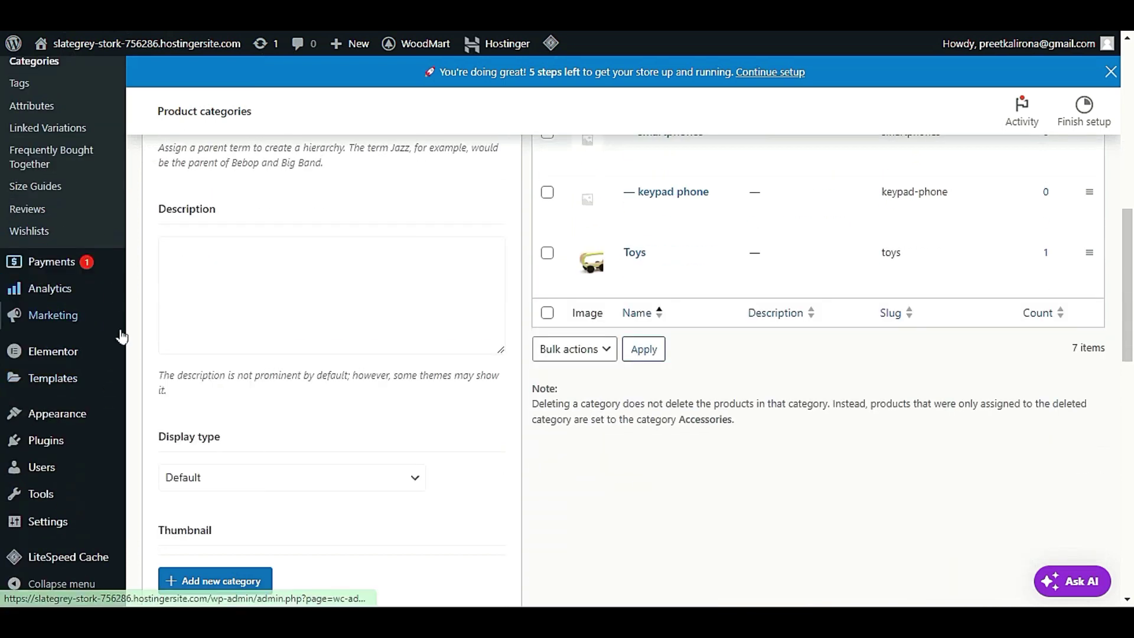
pyautogui.scroll(-4, 88, 408)
pyautogui.moveTo(21, 417)
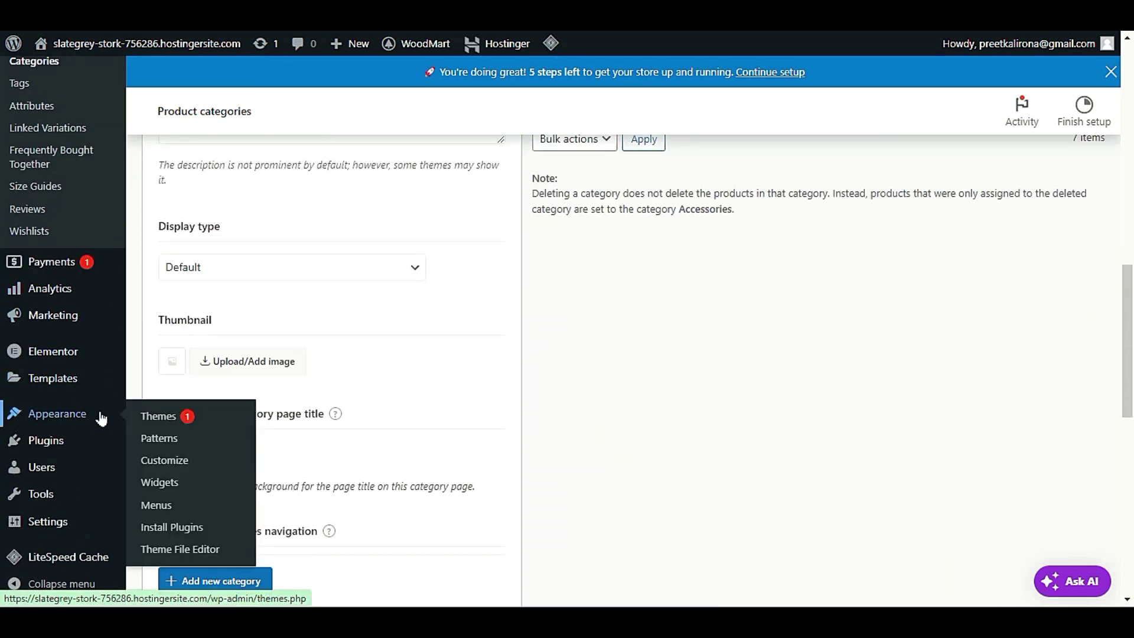
pyautogui.click(168, 513)
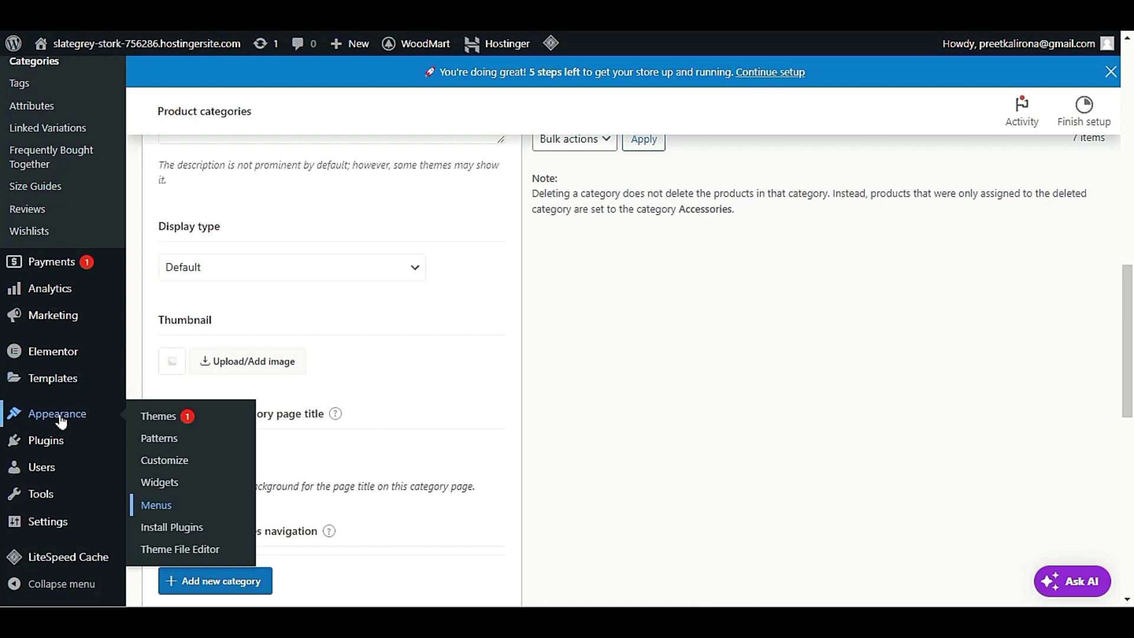
pyautogui.click(176, 513)
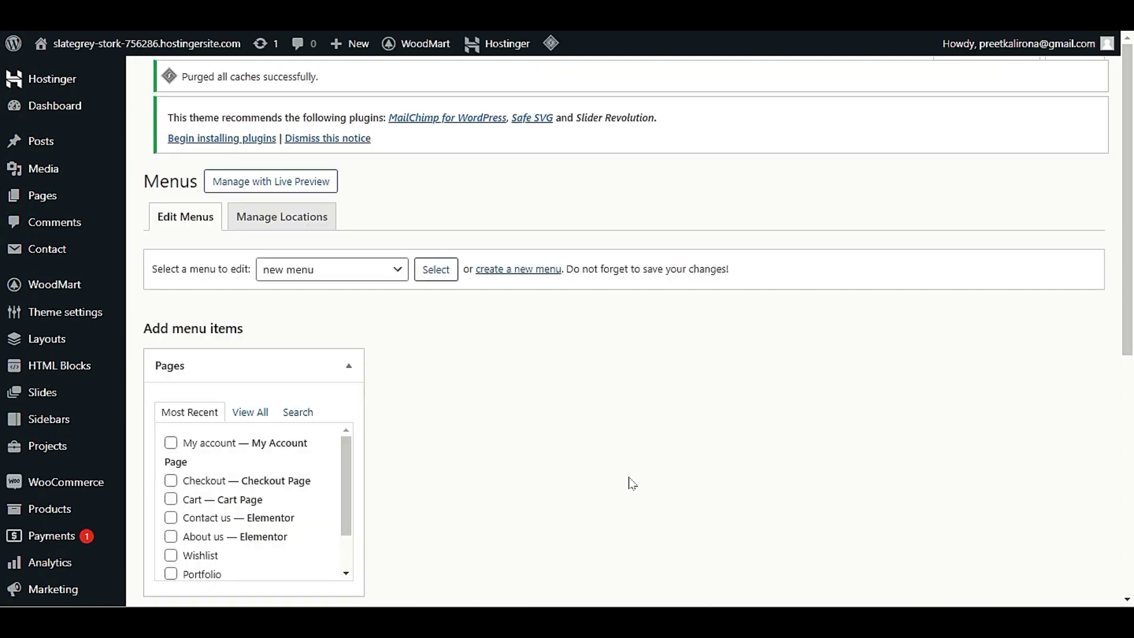
pyautogui.click(341, 275)
pyautogui.click(341, 275)
pyautogui.click(341, 275)
pyautogui.click(342, 275)
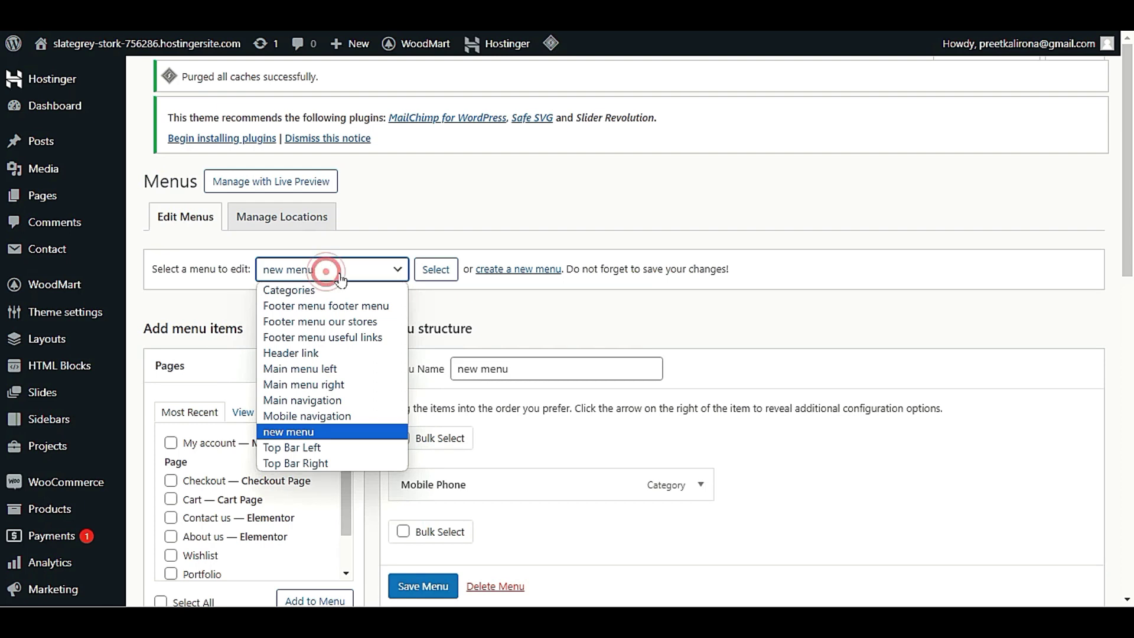
pyautogui.click(310, 434)
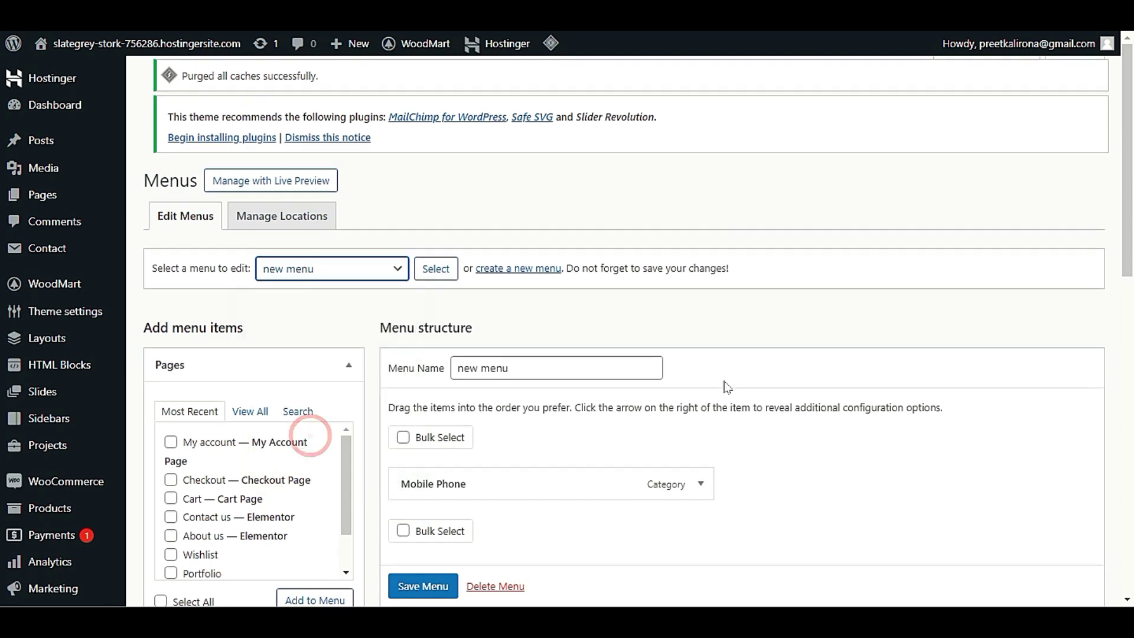
# - Expand the Mobile Phone item in the menu structure and examine its dropdown, label, image, page anchor and extra settings
pyautogui.scroll(-2, 727, 386)
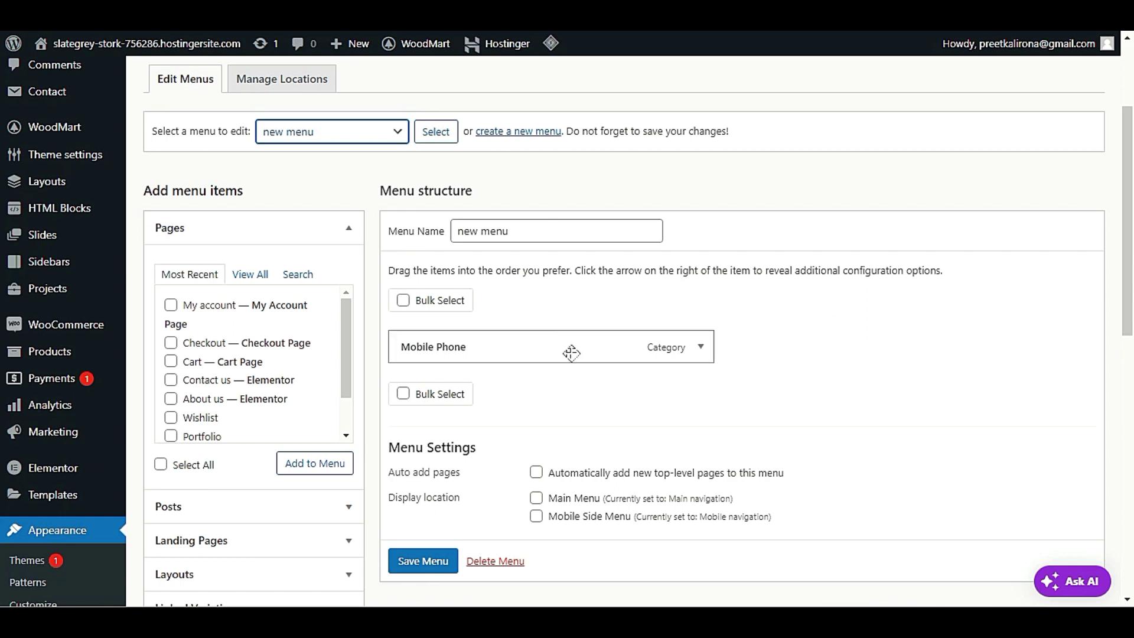
pyautogui.click(701, 347)
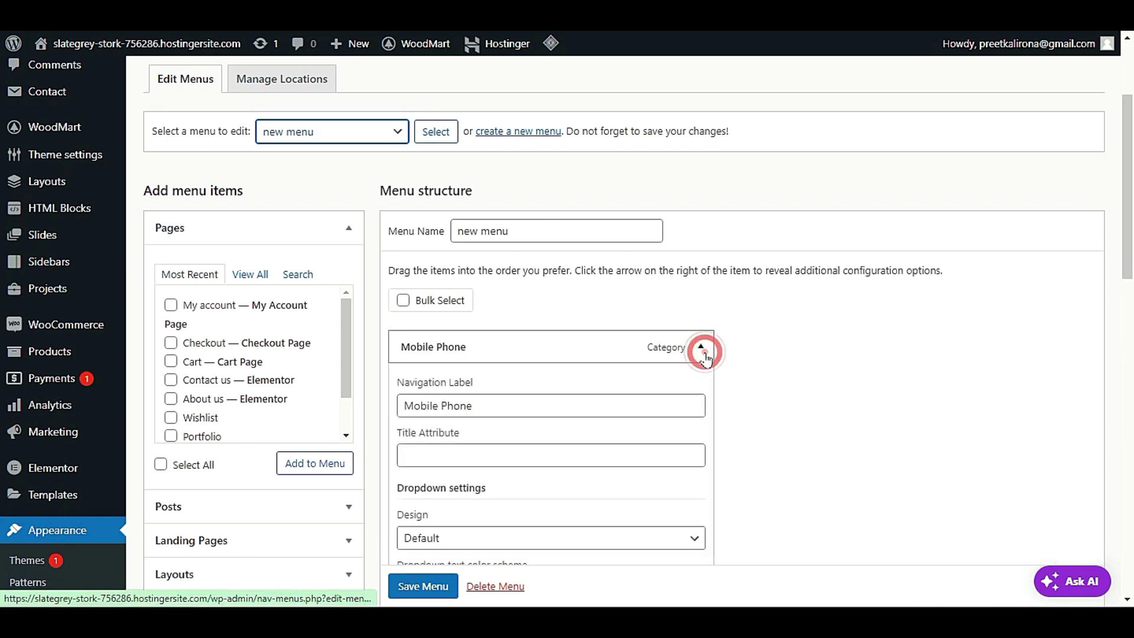
pyautogui.scroll(-5, 735, 375)
pyautogui.scroll(-5, 736, 376)
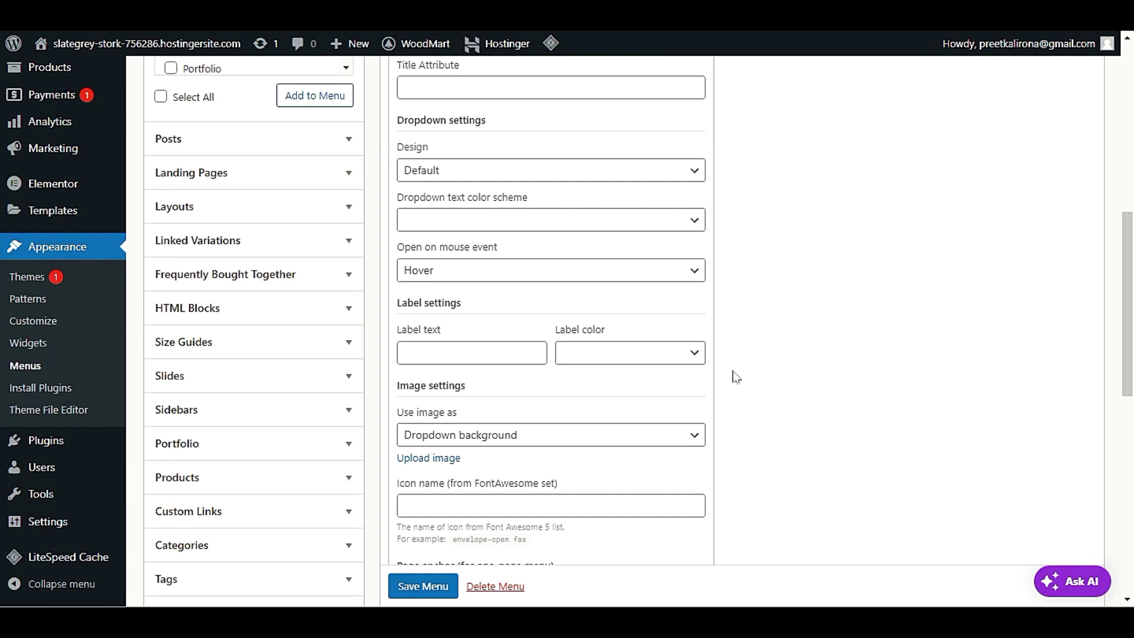
pyautogui.scroll(-3, 735, 385)
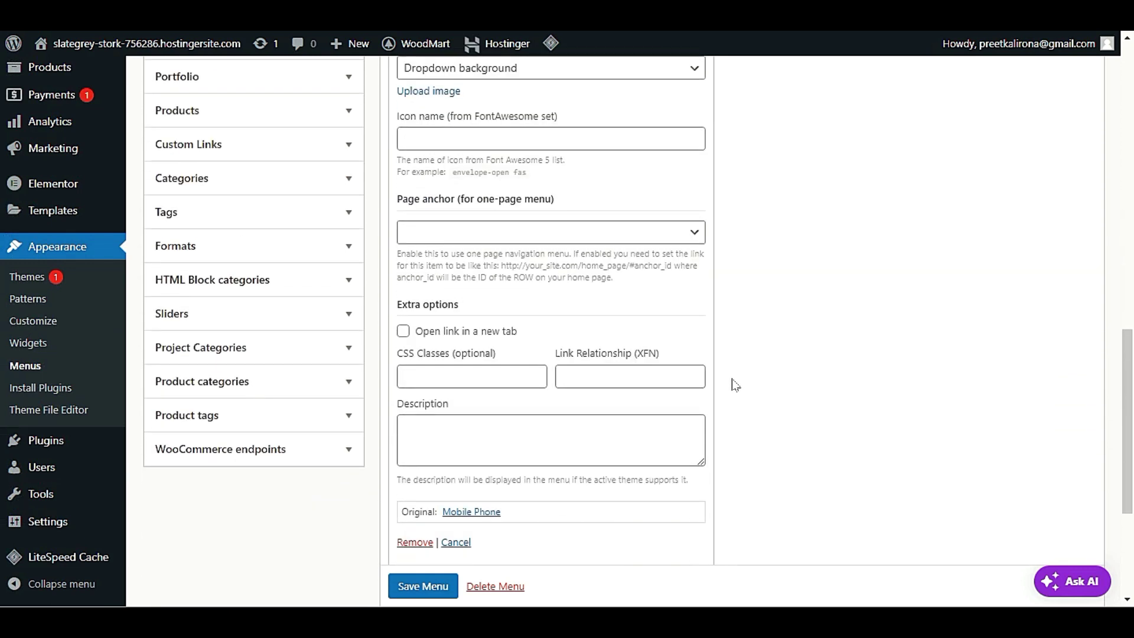
pyautogui.scroll(3, 735, 385)
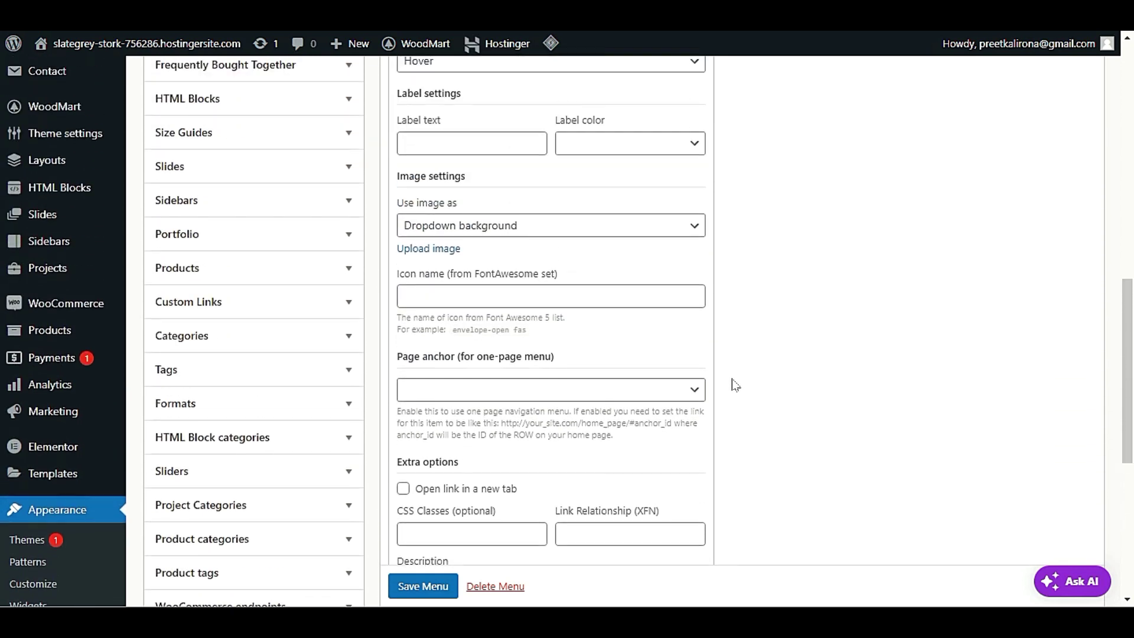
pyautogui.scroll(2, 735, 385)
pyautogui.scroll(4, 736, 385)
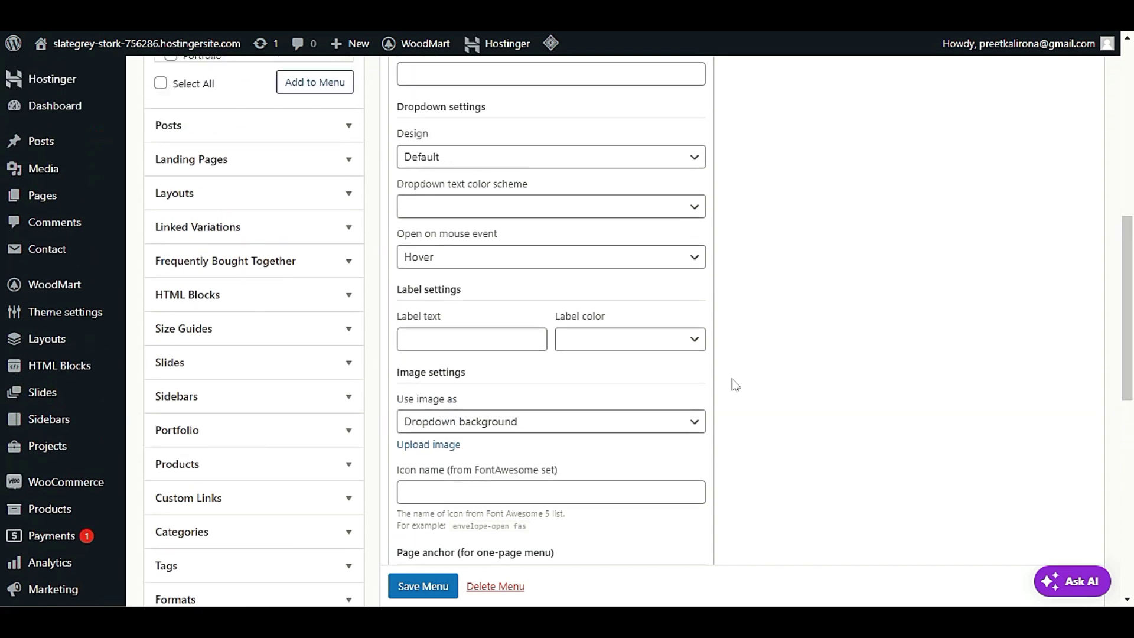
pyautogui.scroll(1, 735, 385)
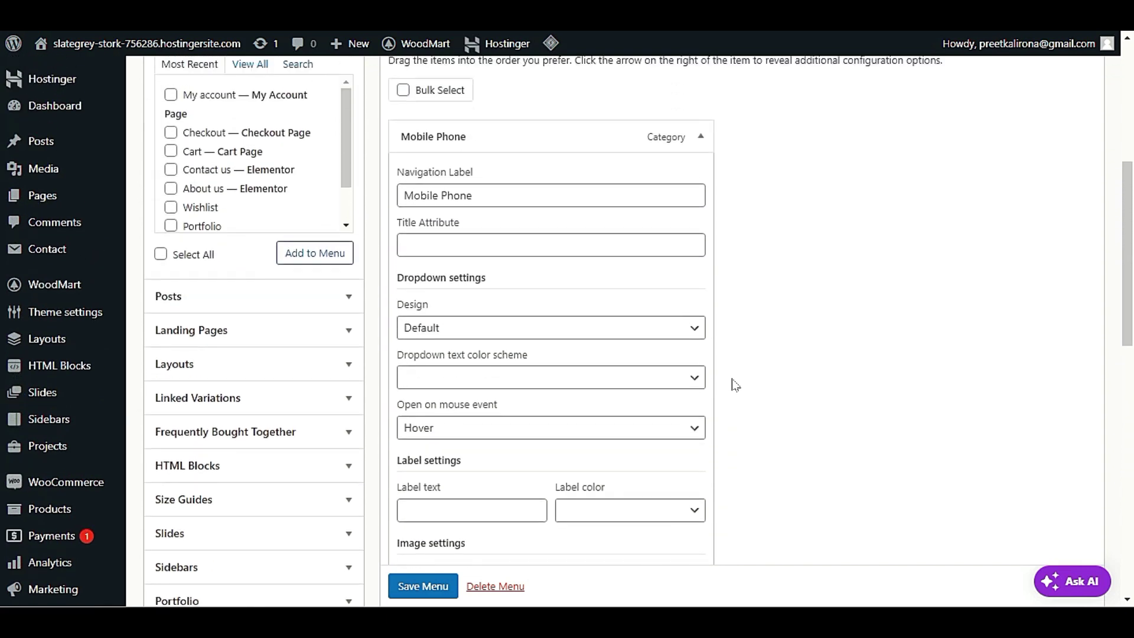
pyautogui.scroll(-4, 735, 385)
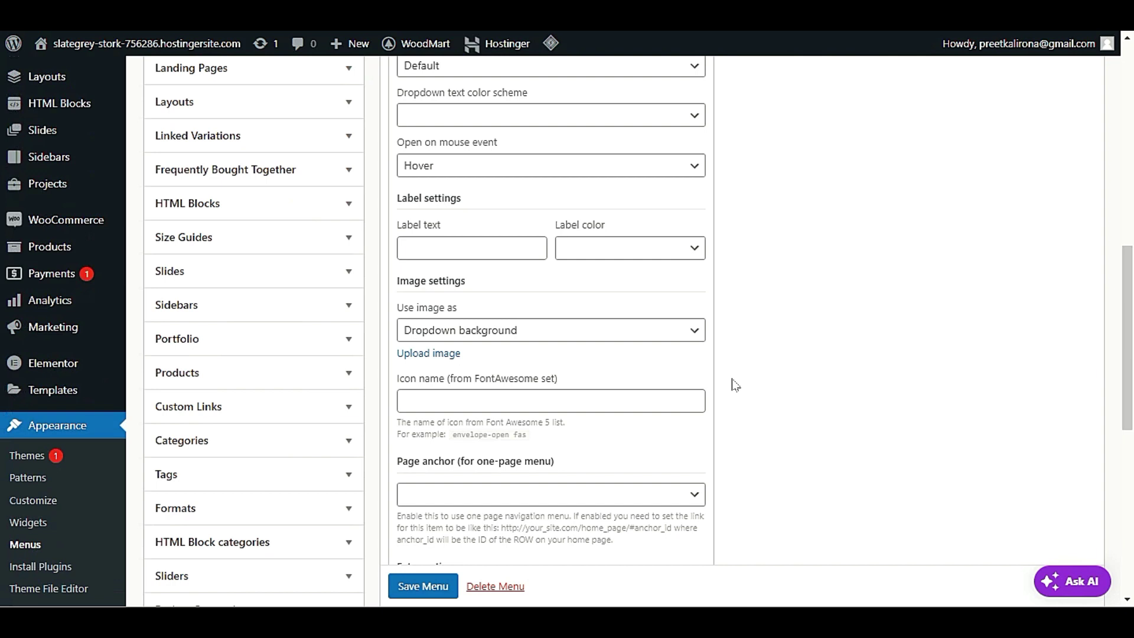
pyautogui.scroll(-2, 735, 385)
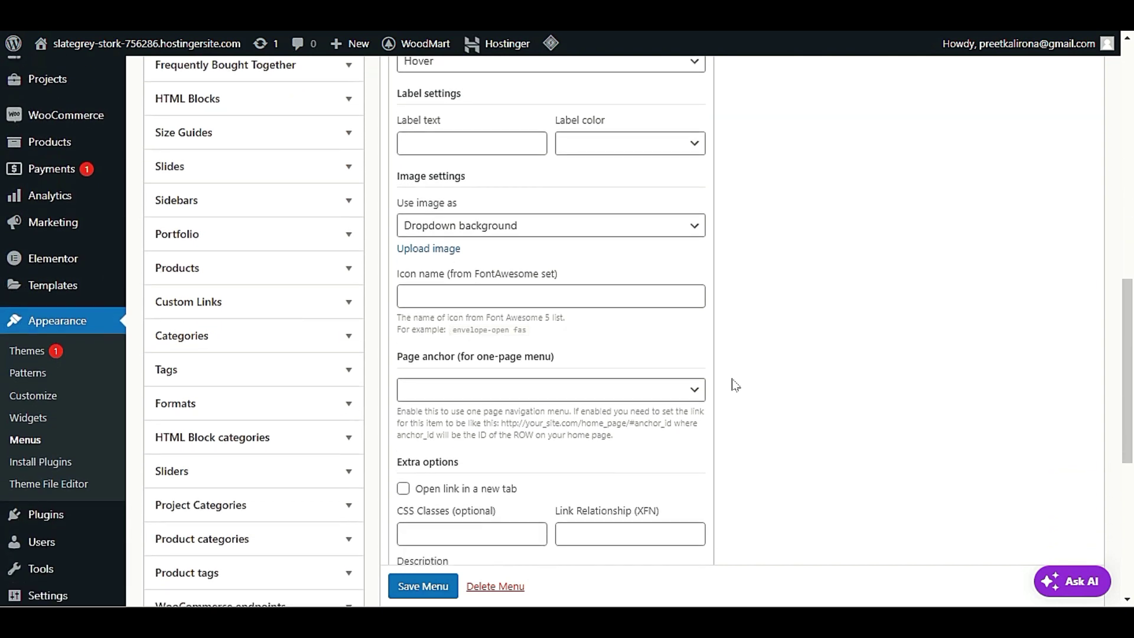
pyautogui.scroll(-2, 735, 385)
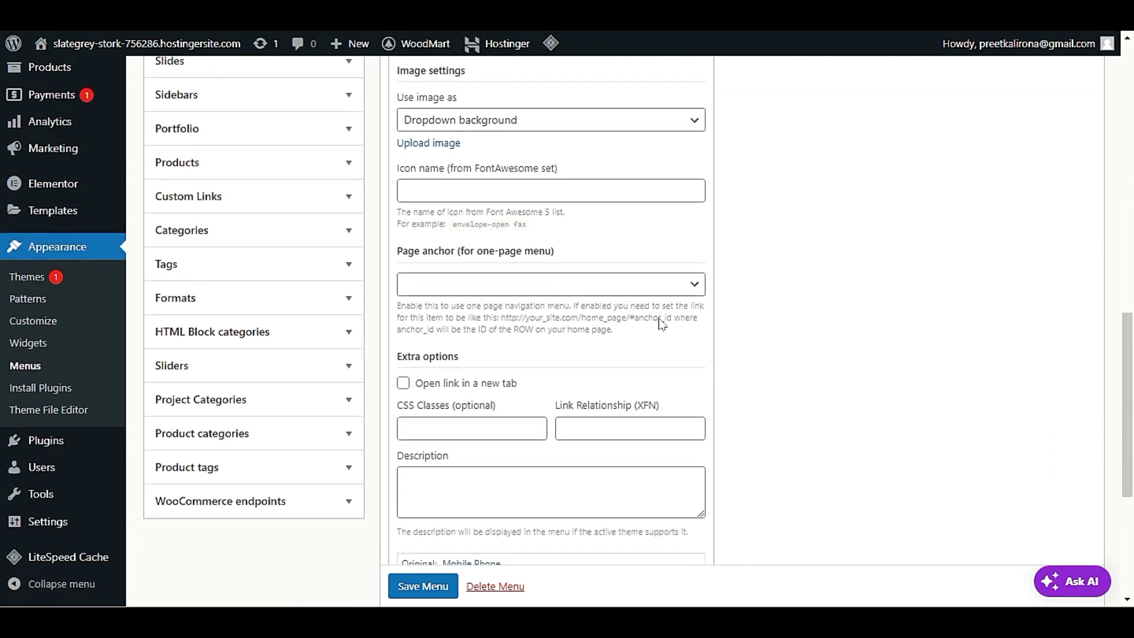
# - Set the Mobile Phone menu item's page anchor option to Enable
pyautogui.click(603, 279)
pyautogui.click(602, 275)
pyautogui.click(592, 289)
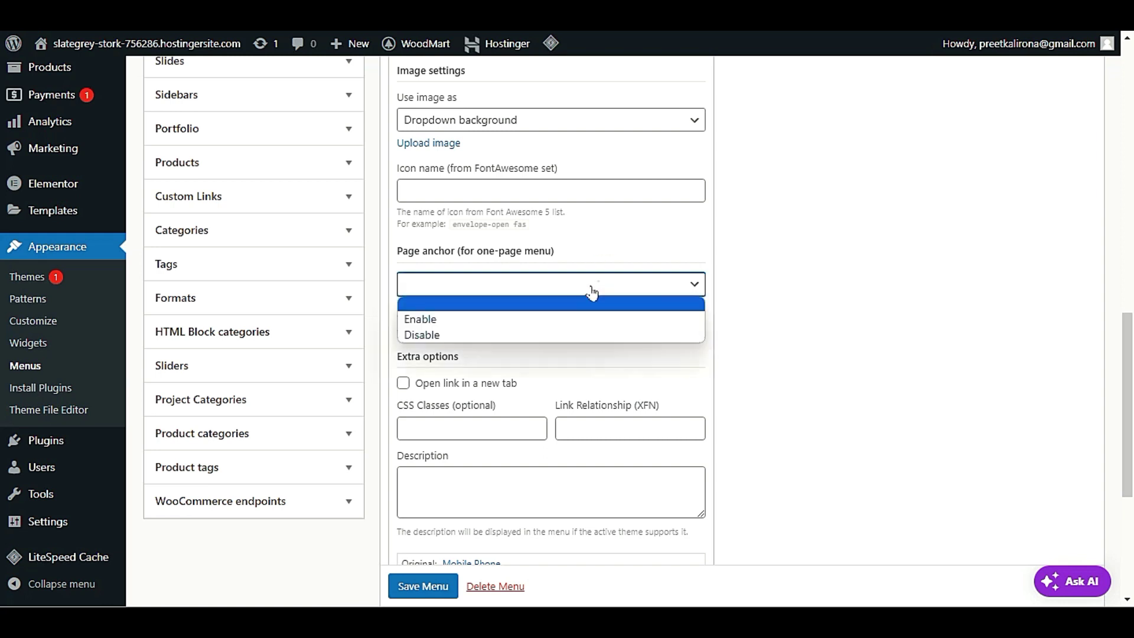
pyautogui.click(554, 319)
pyautogui.scroll(-4, 593, 347)
pyautogui.scroll(-2, 593, 347)
pyautogui.scroll(10, 607, 417)
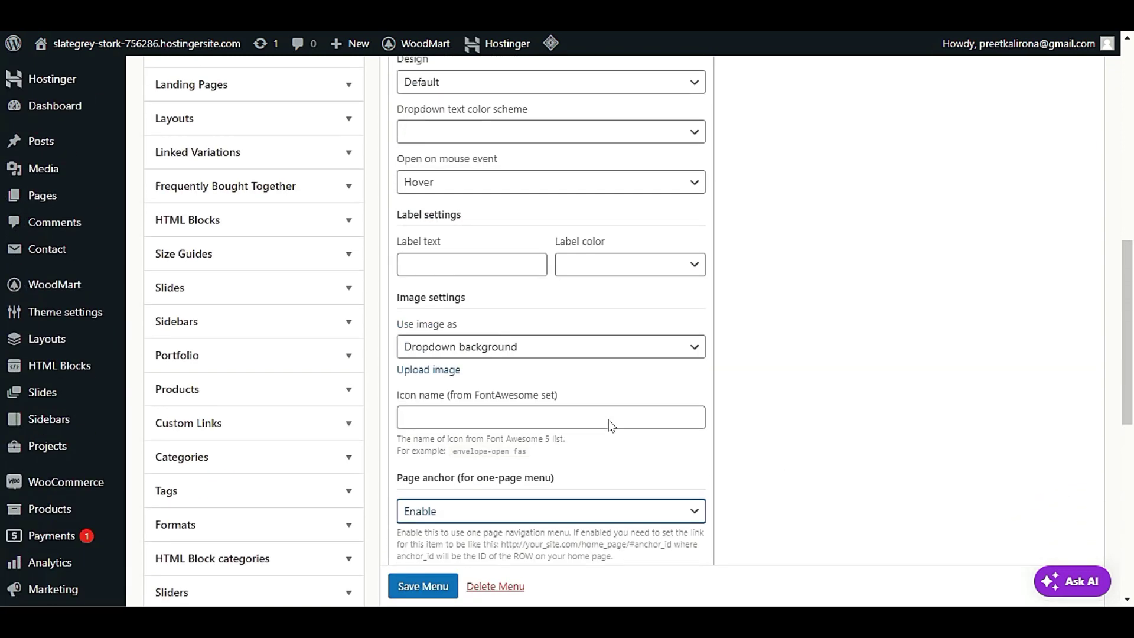
pyautogui.scroll(2, 611, 425)
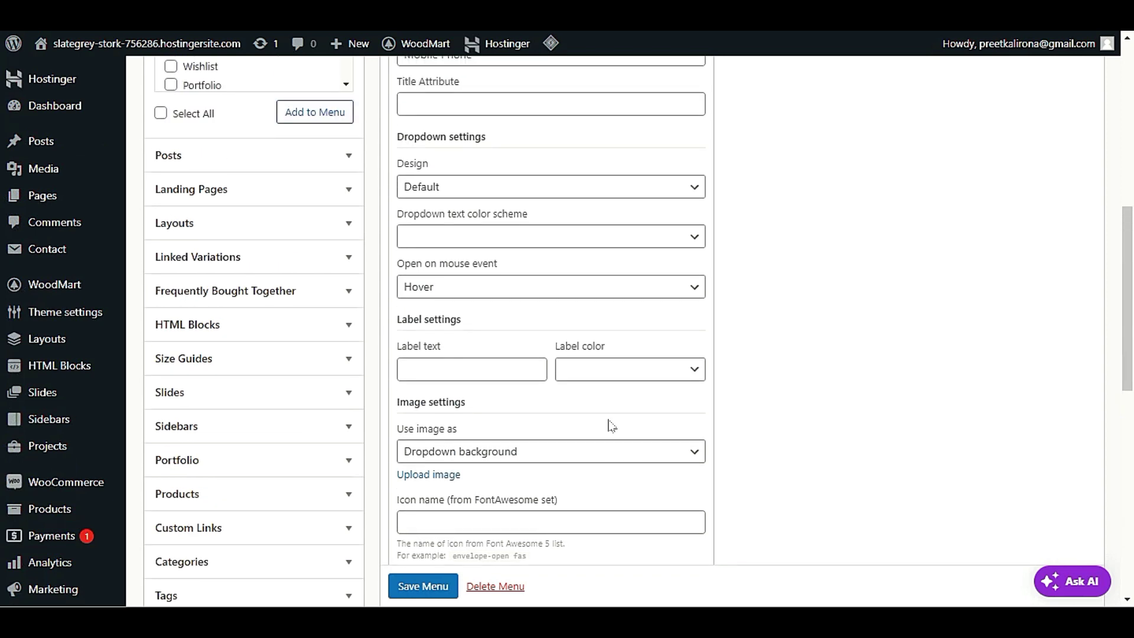
pyautogui.click(607, 455)
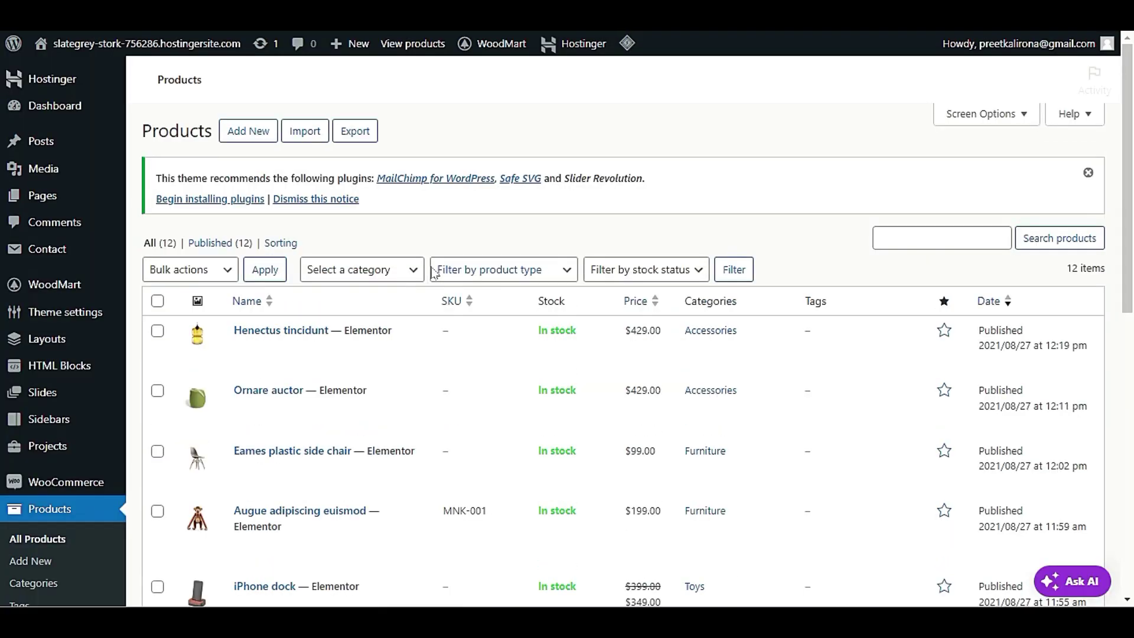
# - Go to the product categories list and open the Mobile Phone category for editing
pyautogui.scroll(-5, 354, 361)
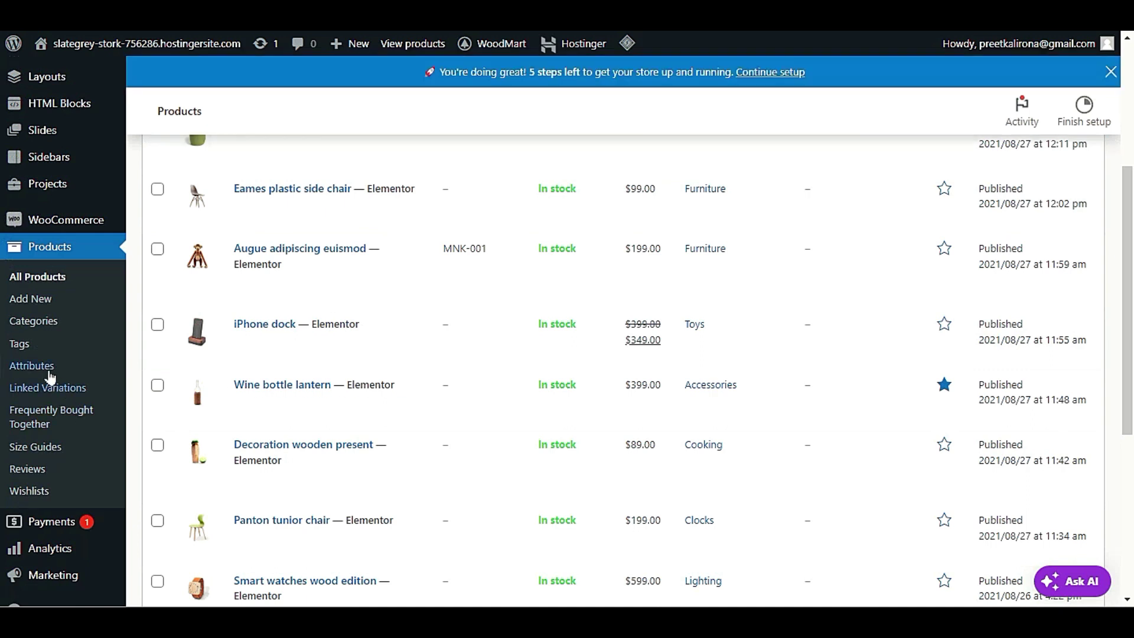
pyautogui.click(51, 329)
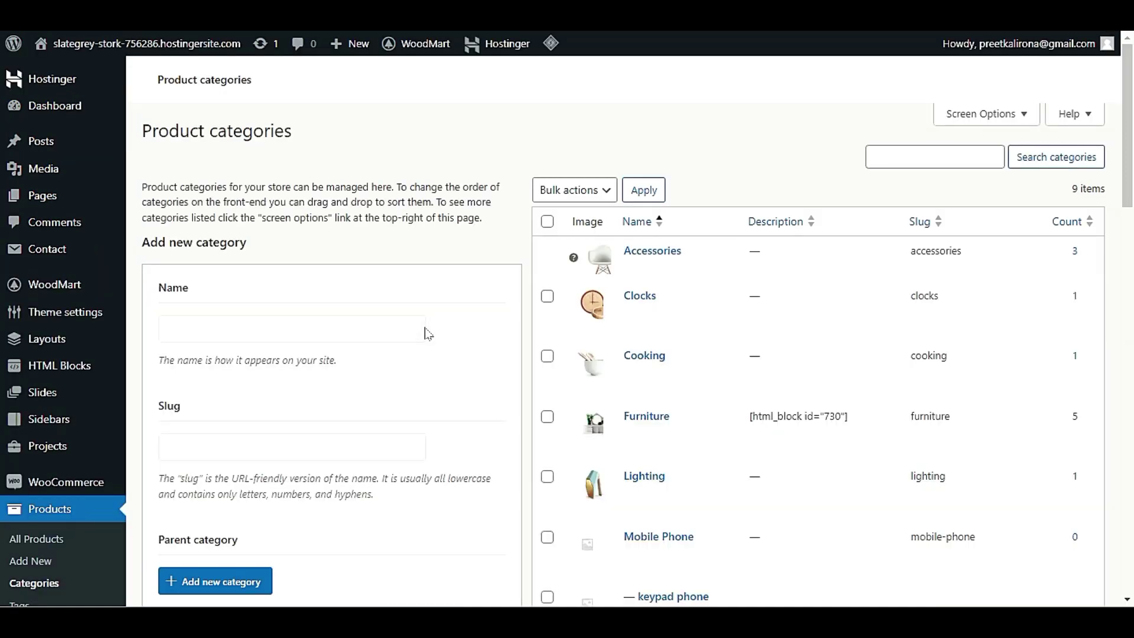
pyautogui.scroll(-1, 537, 354)
pyautogui.scroll(-3, 537, 354)
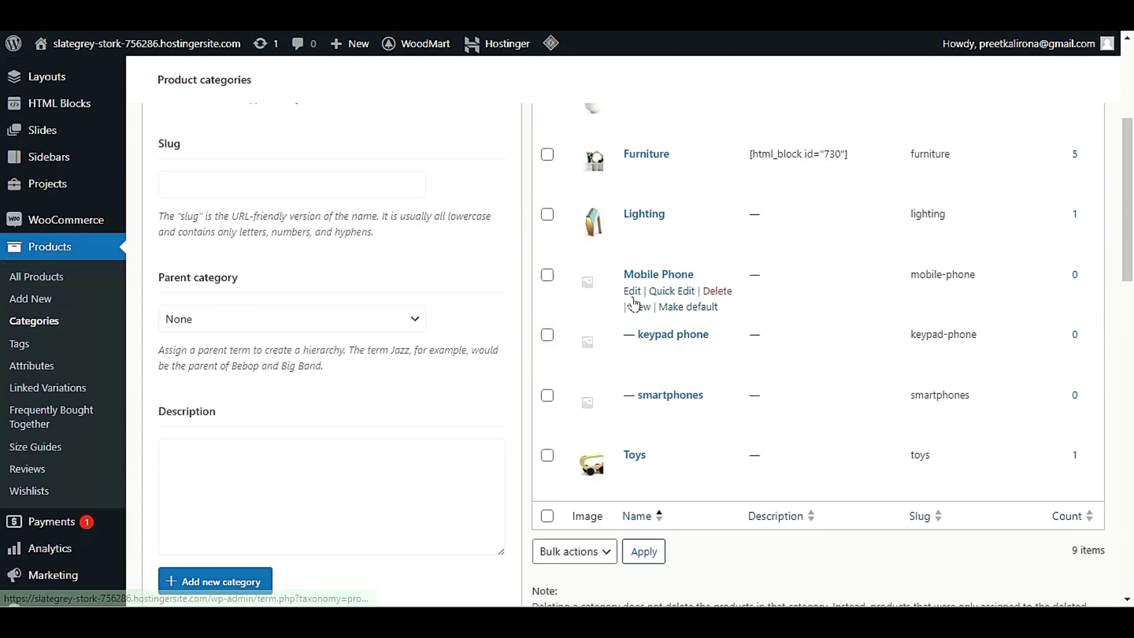
pyautogui.click(630, 292)
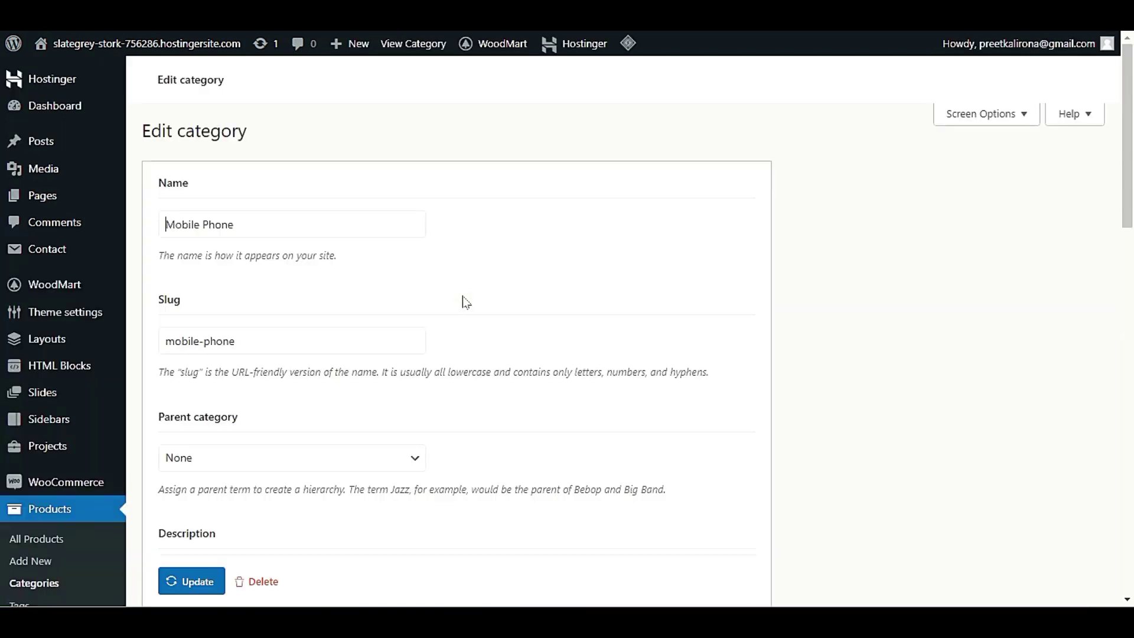
# - Look through the Mobile Phone category's settings for a place to assign the HTML block
pyautogui.scroll(-10, 466, 305)
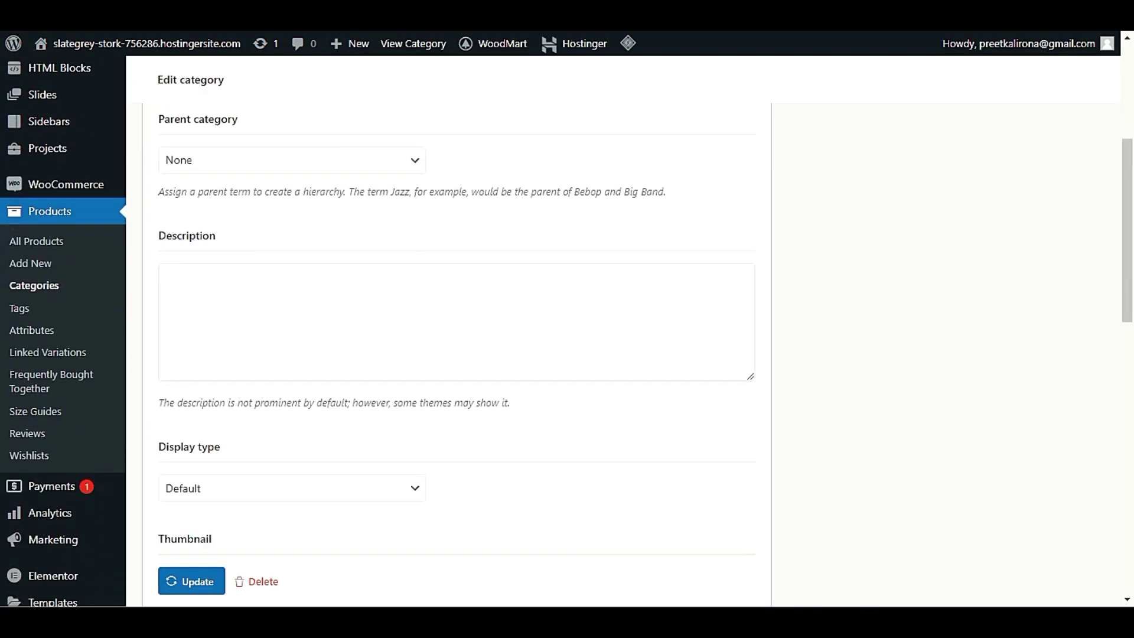
pyautogui.scroll(-7, 504, 329)
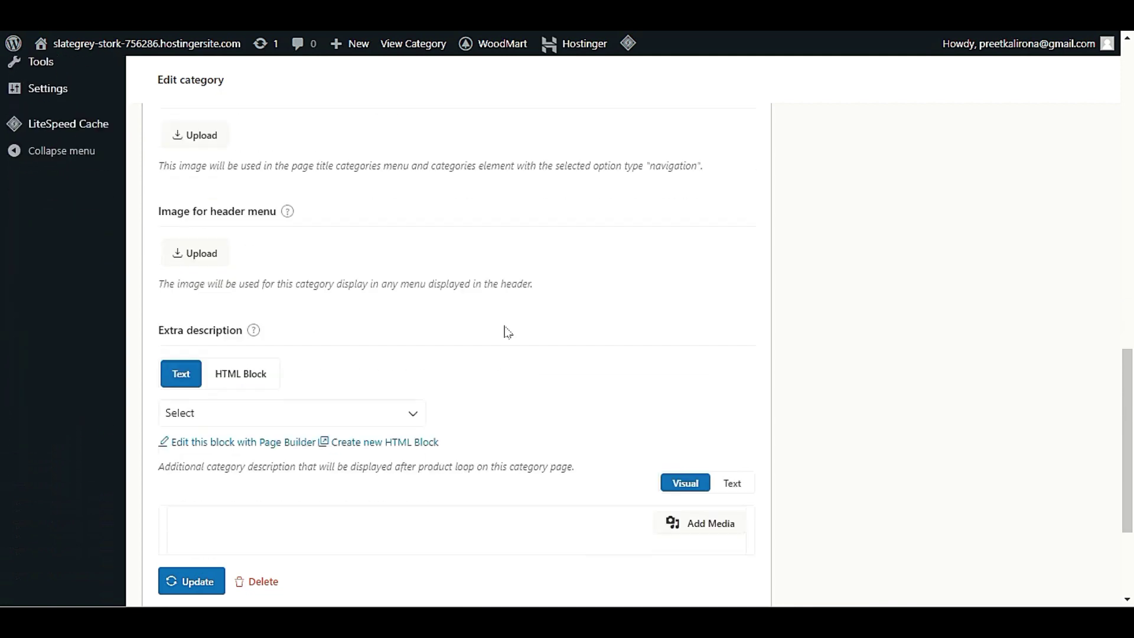
pyautogui.scroll(4, 506, 332)
pyautogui.scroll(-3, 507, 331)
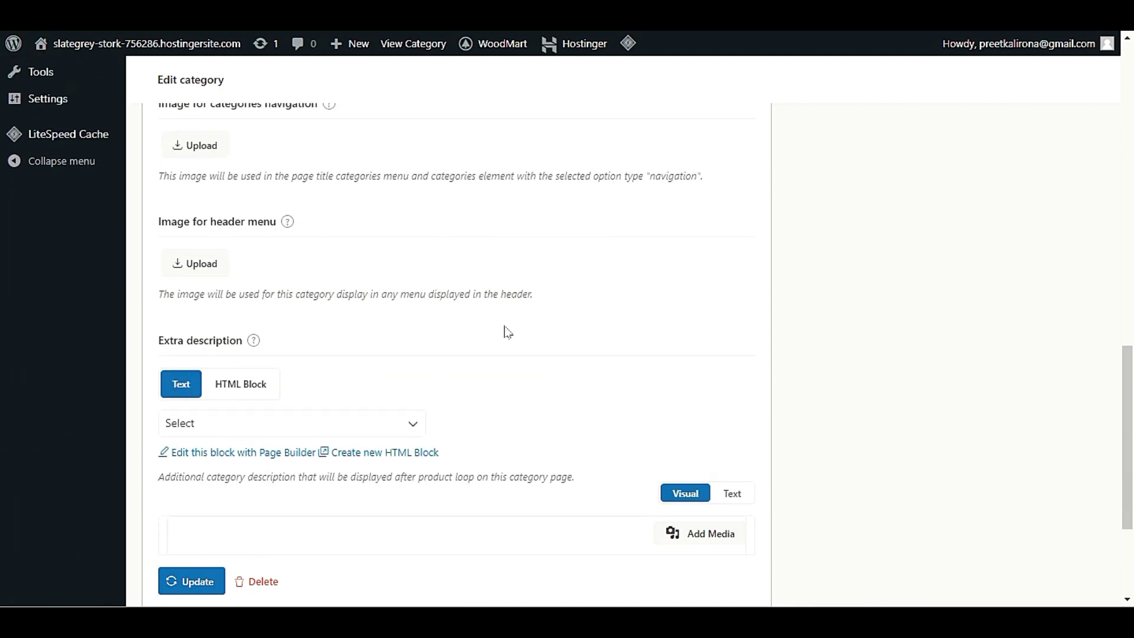
pyautogui.scroll(5, 507, 333)
pyautogui.scroll(10, 508, 333)
pyautogui.scroll(-3, 508, 333)
pyautogui.scroll(3, 507, 333)
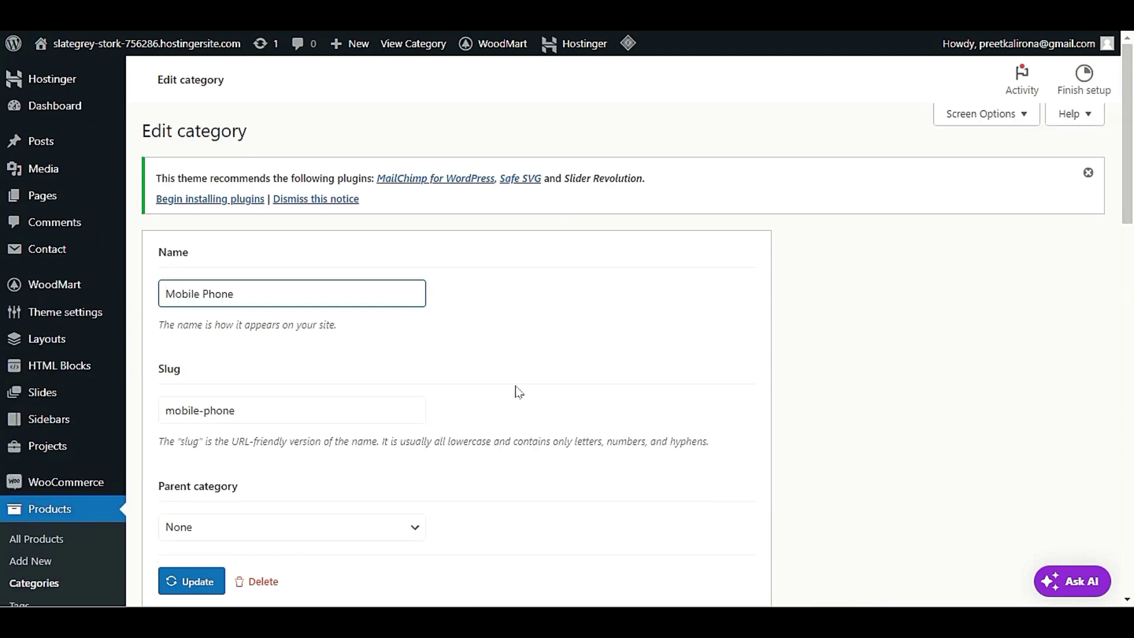
# - Switch the category's extra description to HTML Block and select the mobile - mega menu block
pyautogui.scroll(-7, 521, 389)
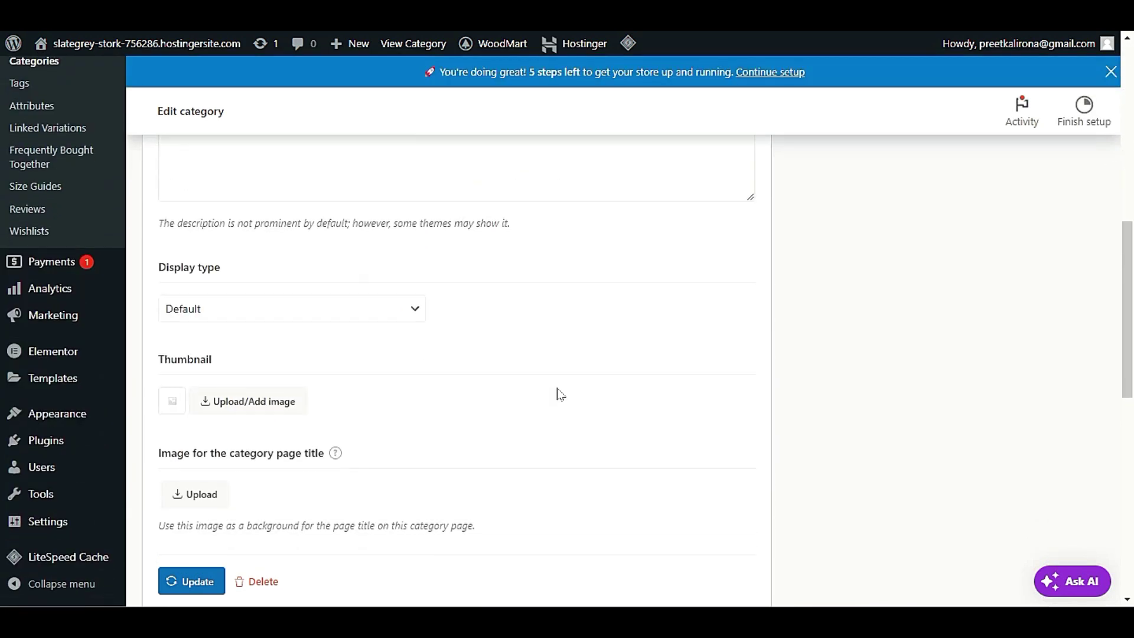
pyautogui.scroll(-4, 560, 394)
pyautogui.scroll(-6, 559, 394)
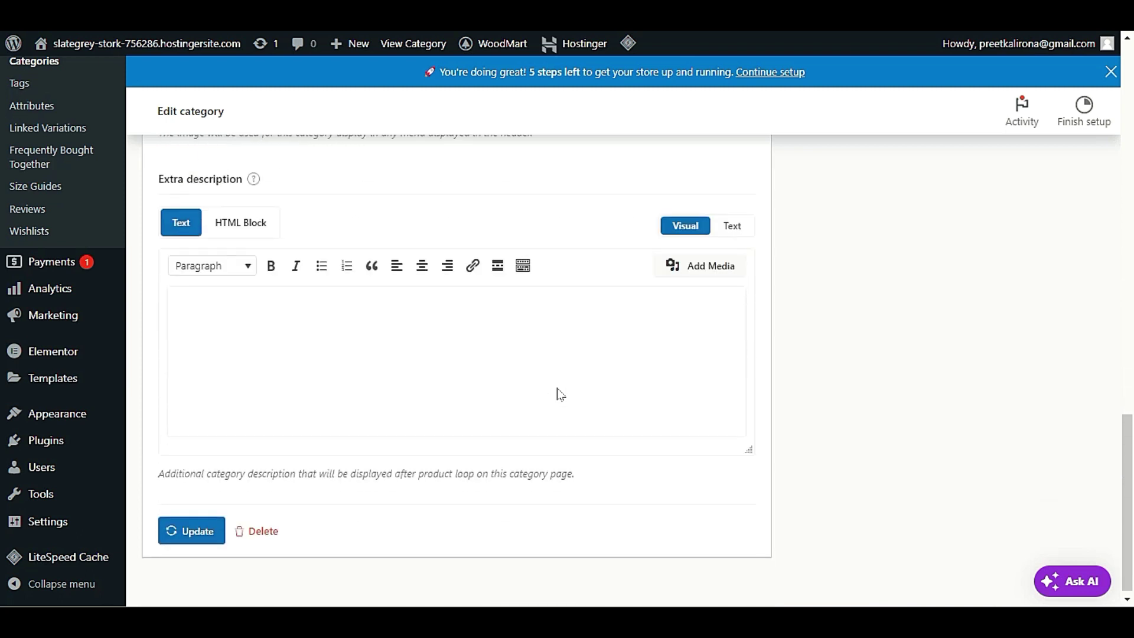
pyautogui.scroll(2, 560, 394)
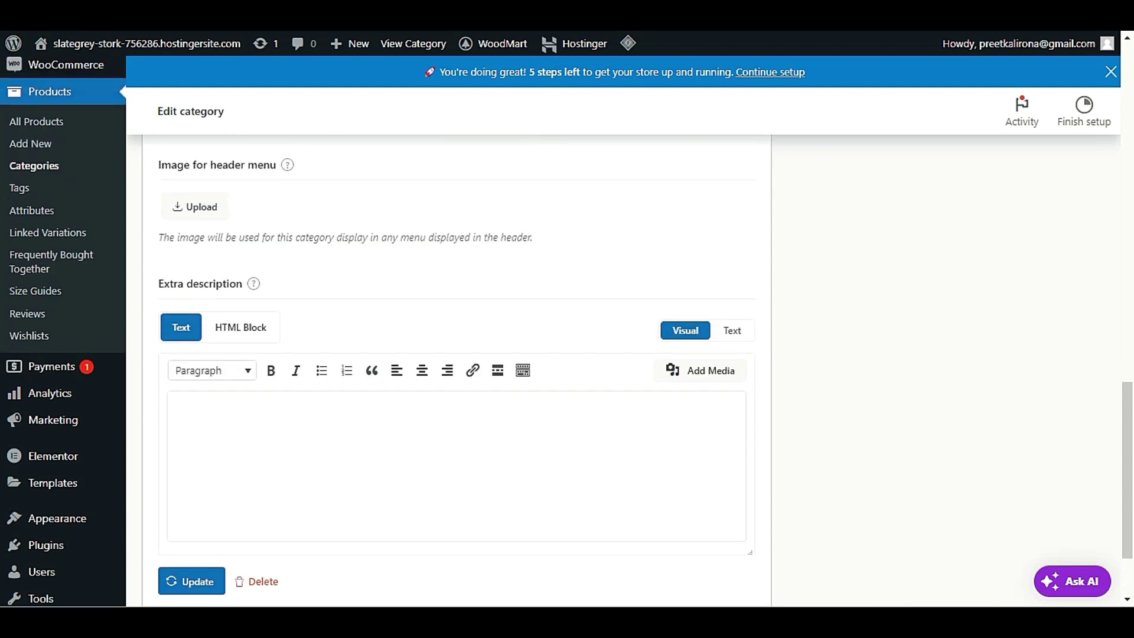
pyautogui.click(262, 326)
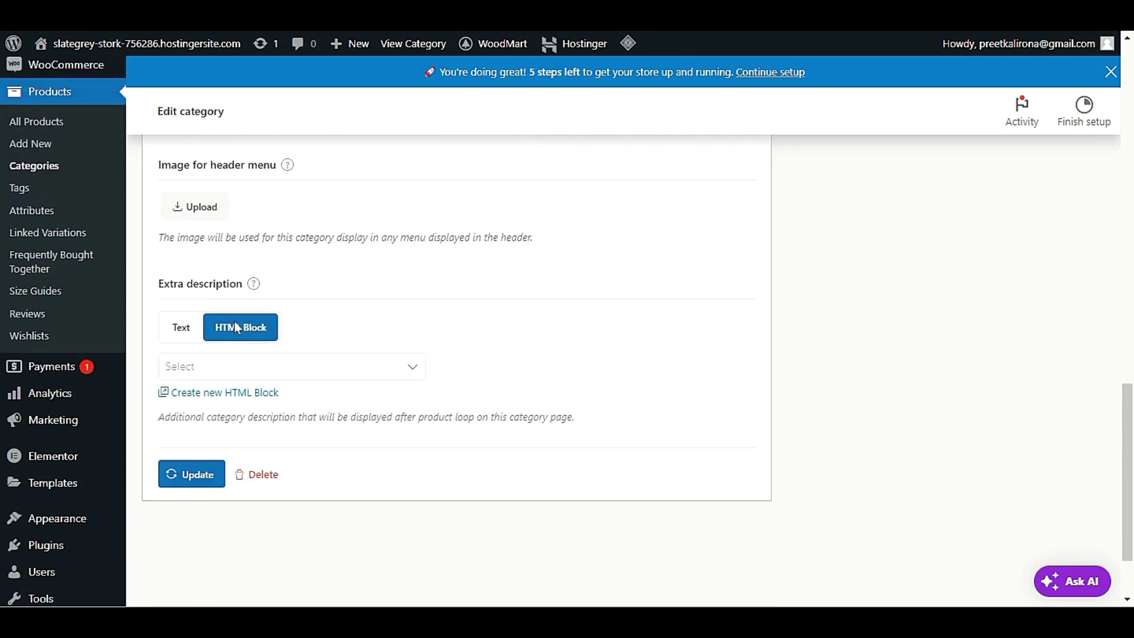
pyautogui.click(324, 374)
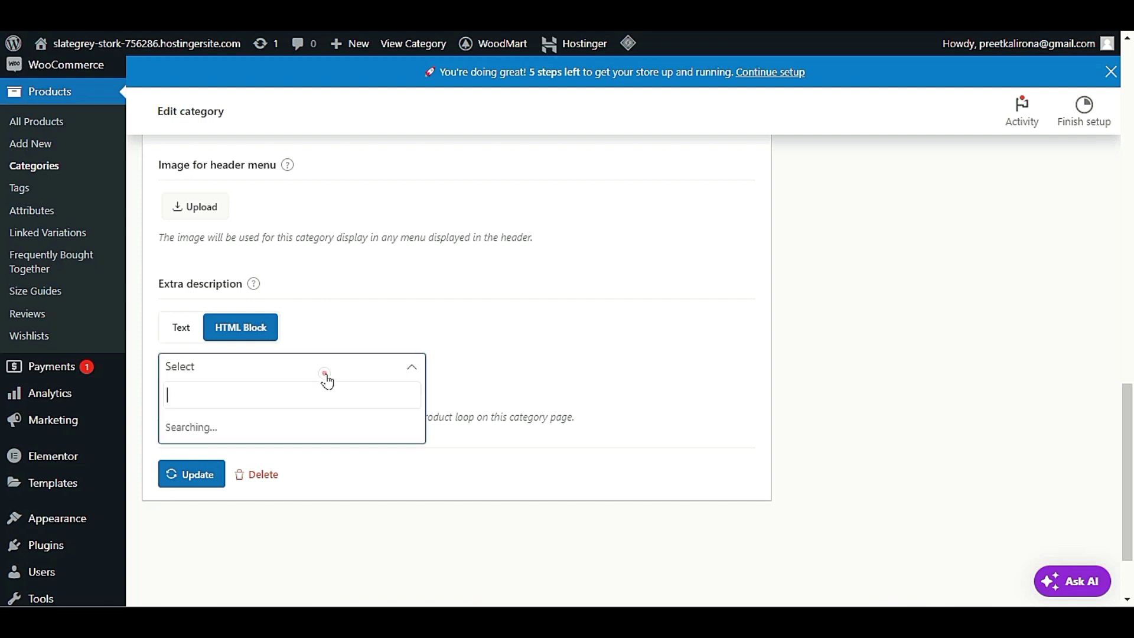
pyautogui.click(325, 383)
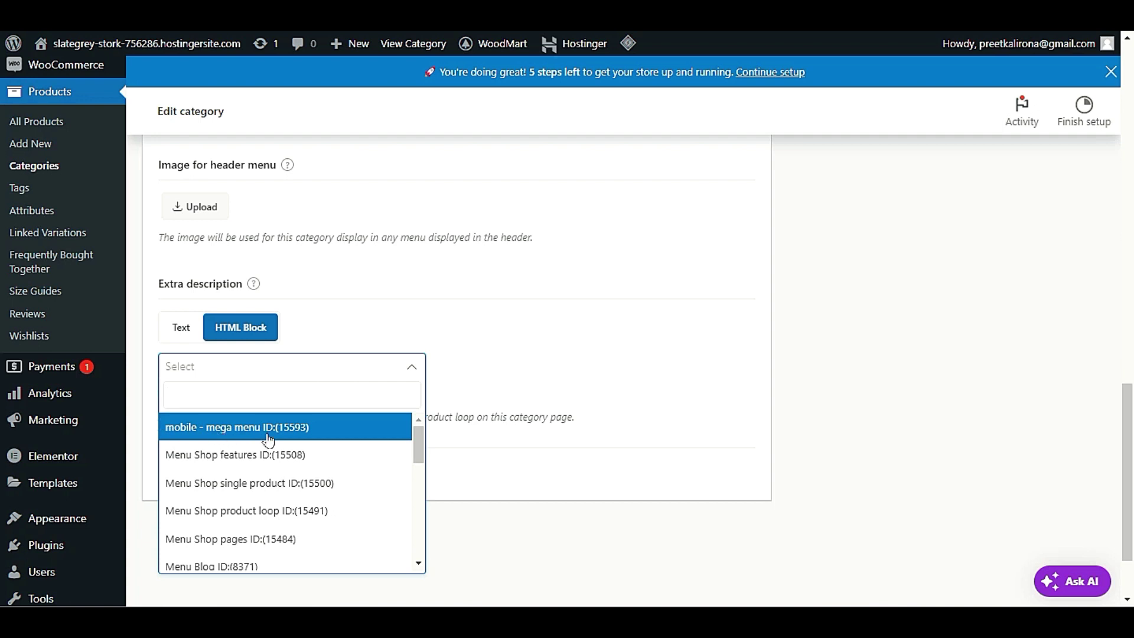
pyautogui.click(207, 434)
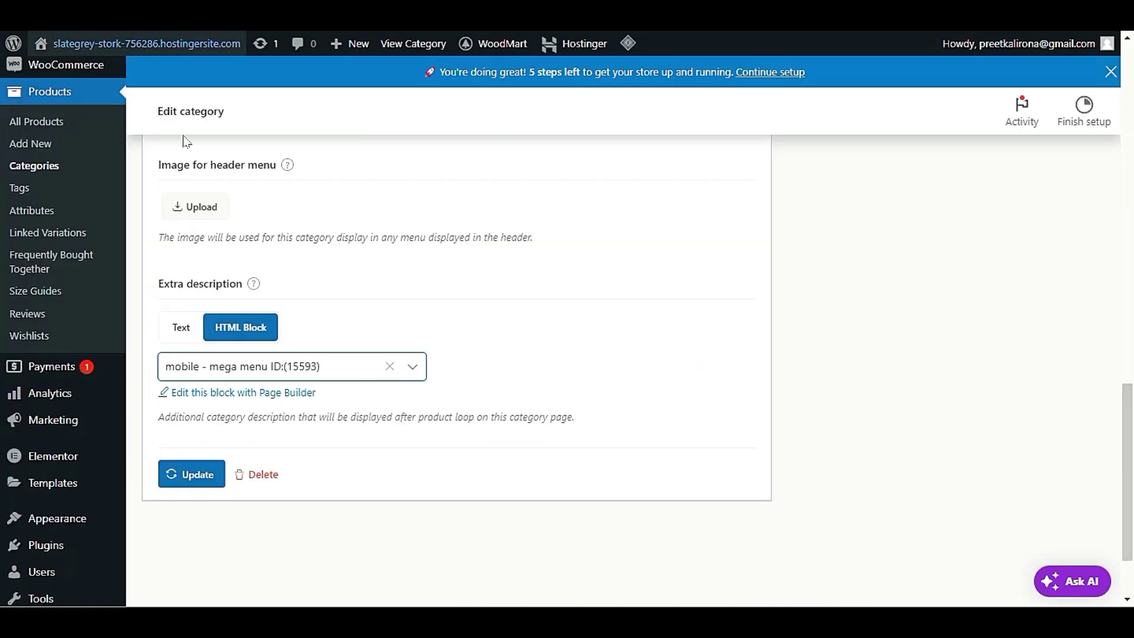
# - Update the Mobile Phone category and open the live site in a new tab
pyautogui.click(191, 474)
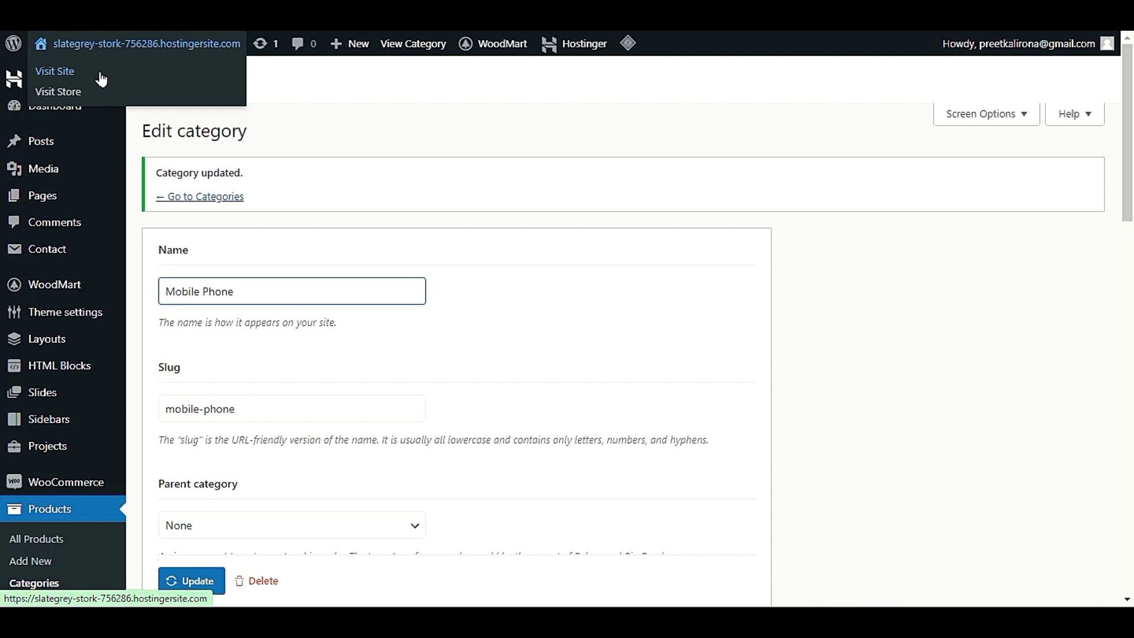
pyautogui.rightClick(102, 76)
pyautogui.click(132, 90)
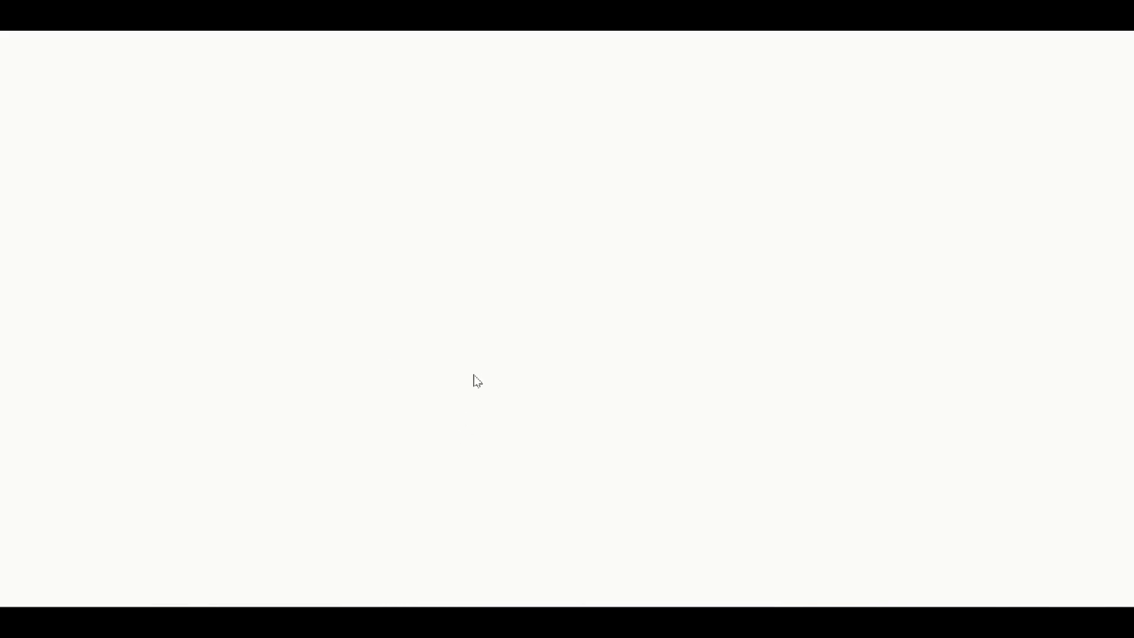
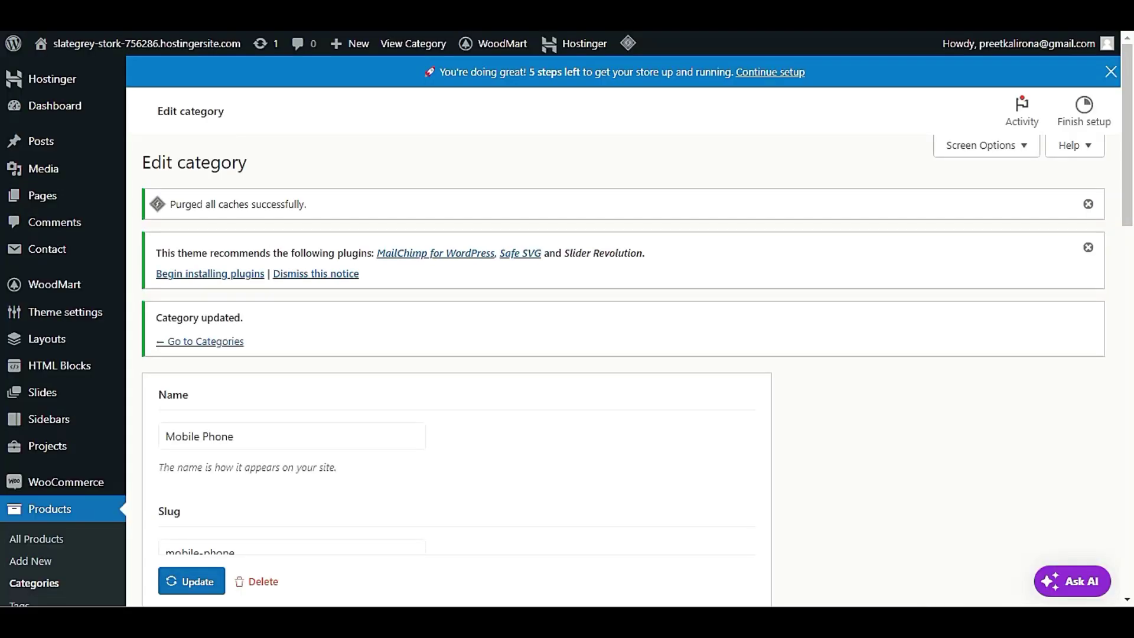
# - Update the Mobile Phone category with the "mobile - mega menu" HTML block as its extra description
pyautogui.scroll(-5, 390, 539)
pyautogui.scroll(2, 390, 539)
pyautogui.scroll(-2, 390, 539)
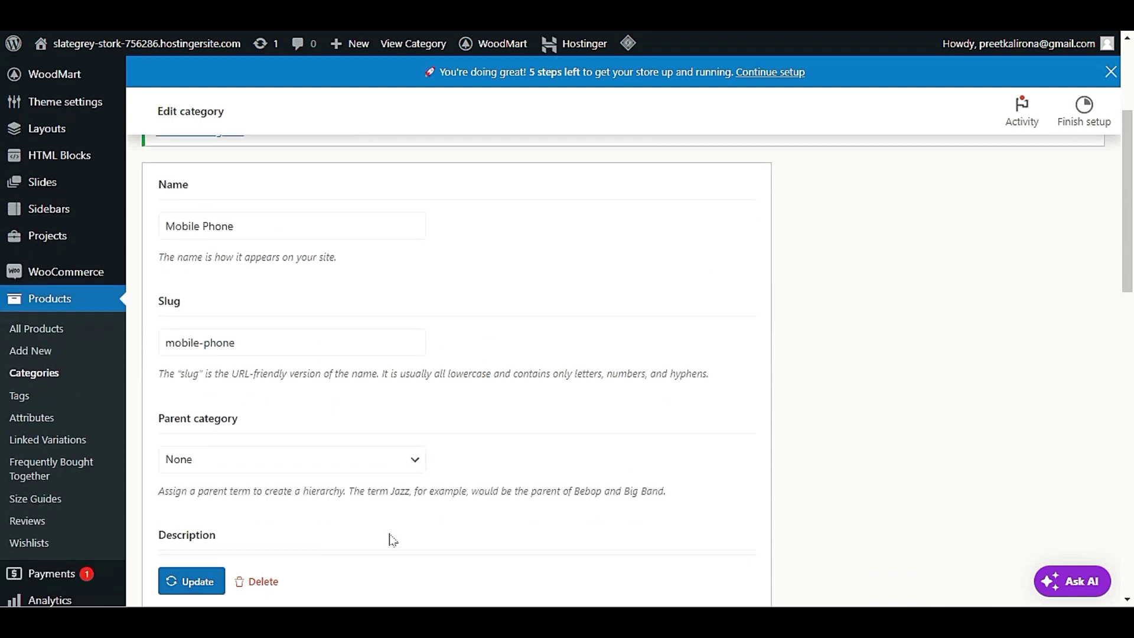
pyautogui.scroll(-10, 390, 539)
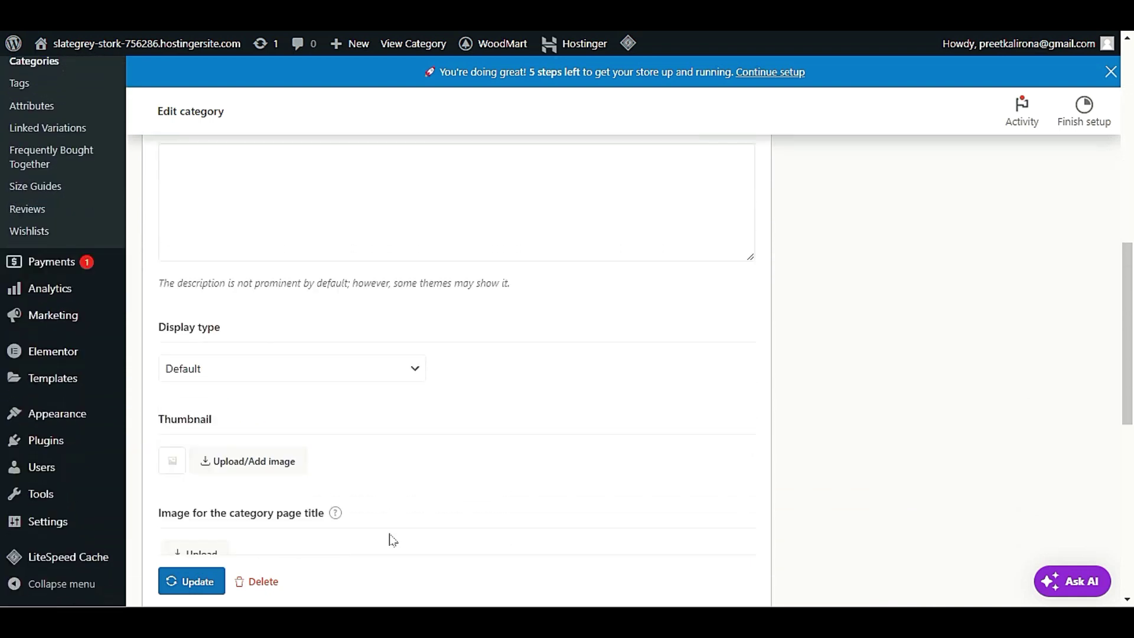
pyautogui.scroll(-5, 412, 555)
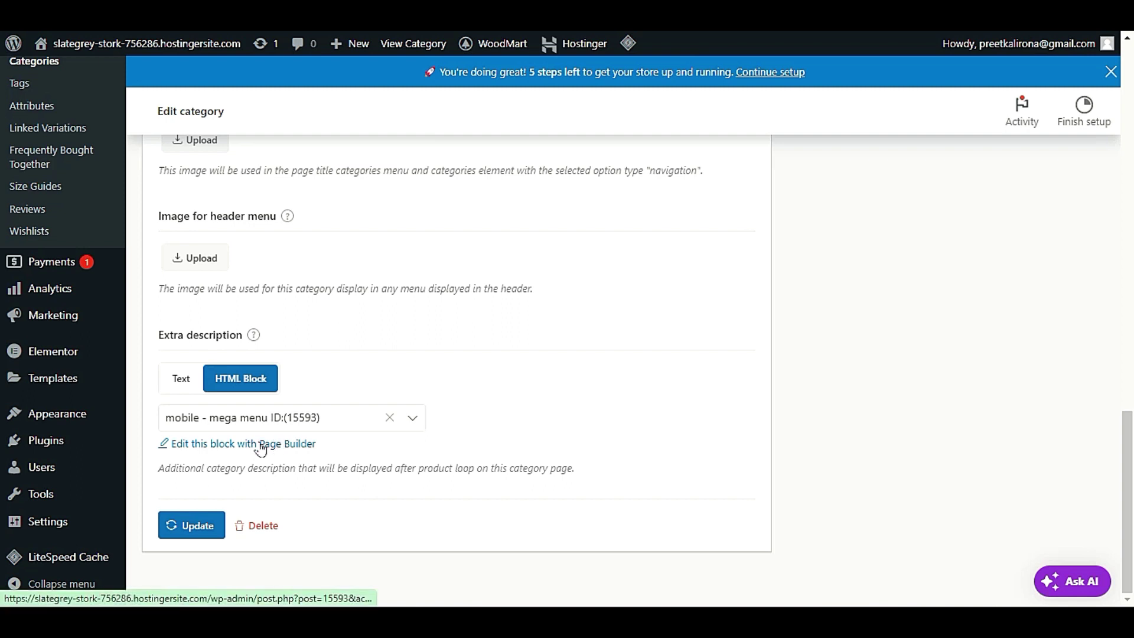
pyautogui.click(202, 523)
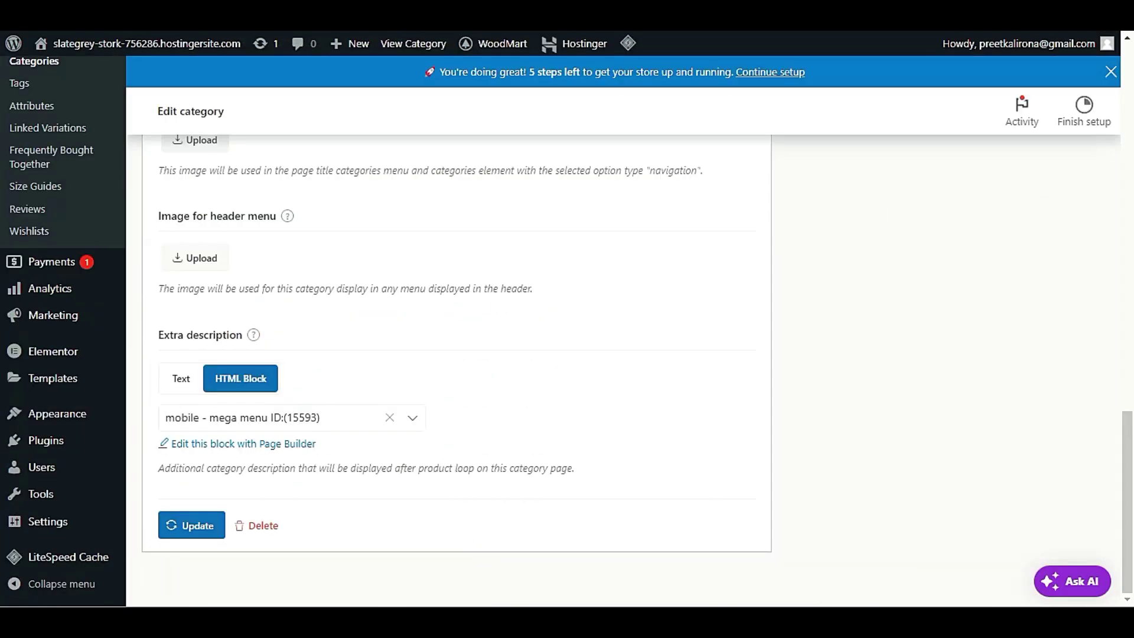
# - Open the WoodMart header builder from the WordPress admin area
pyautogui.scroll(5, 168, 230)
pyautogui.click(27, 377)
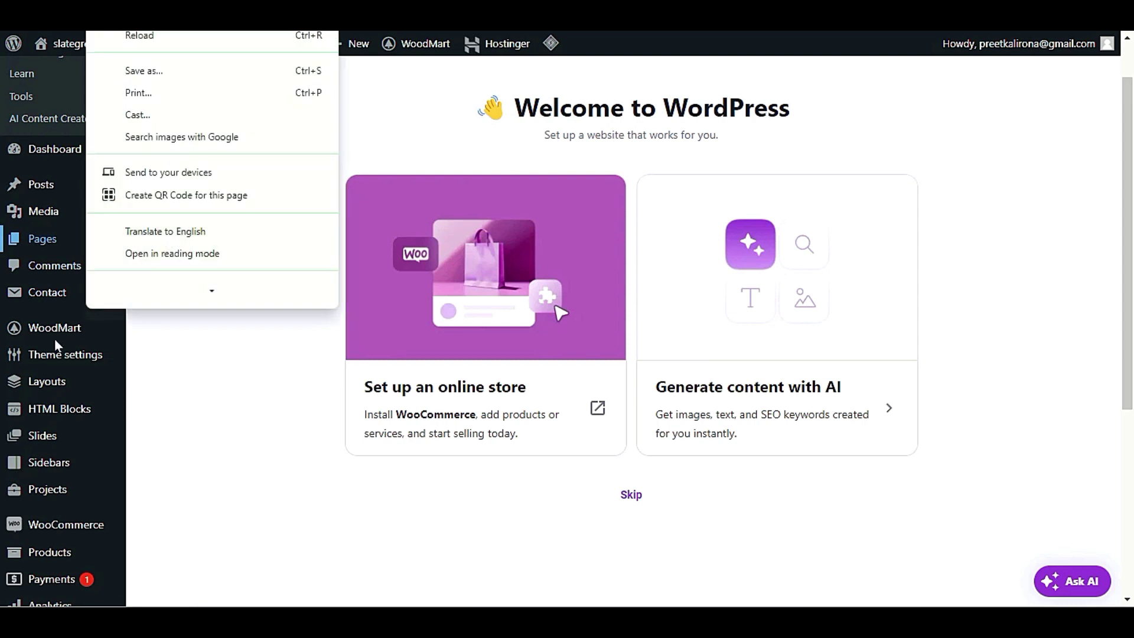
pyautogui.click(192, 358)
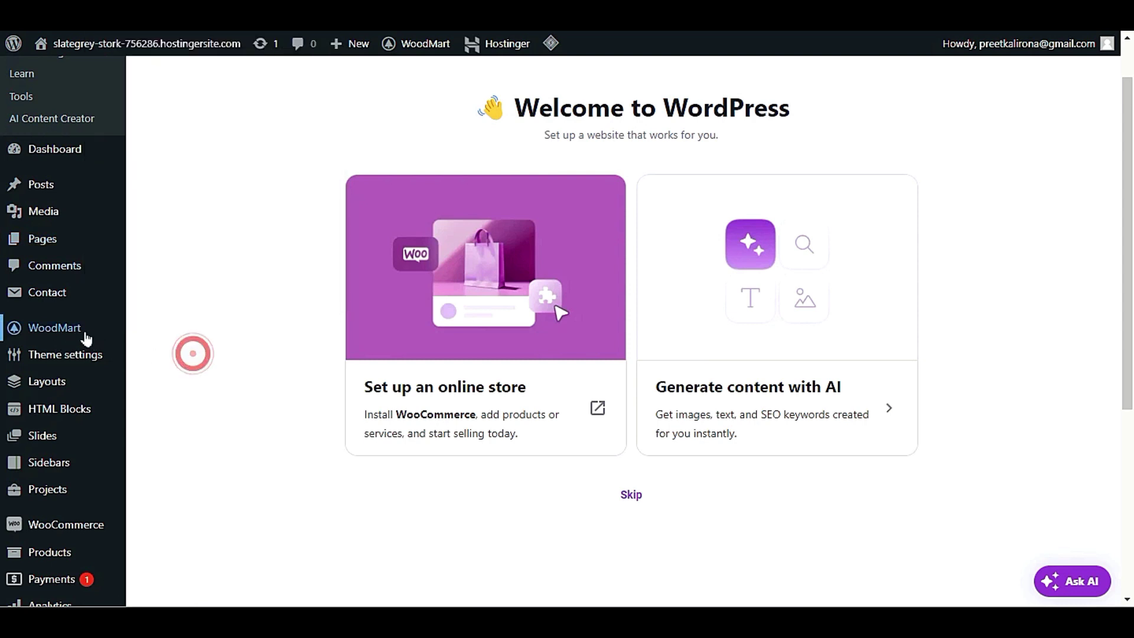
pyautogui.moveTo(86, 337)
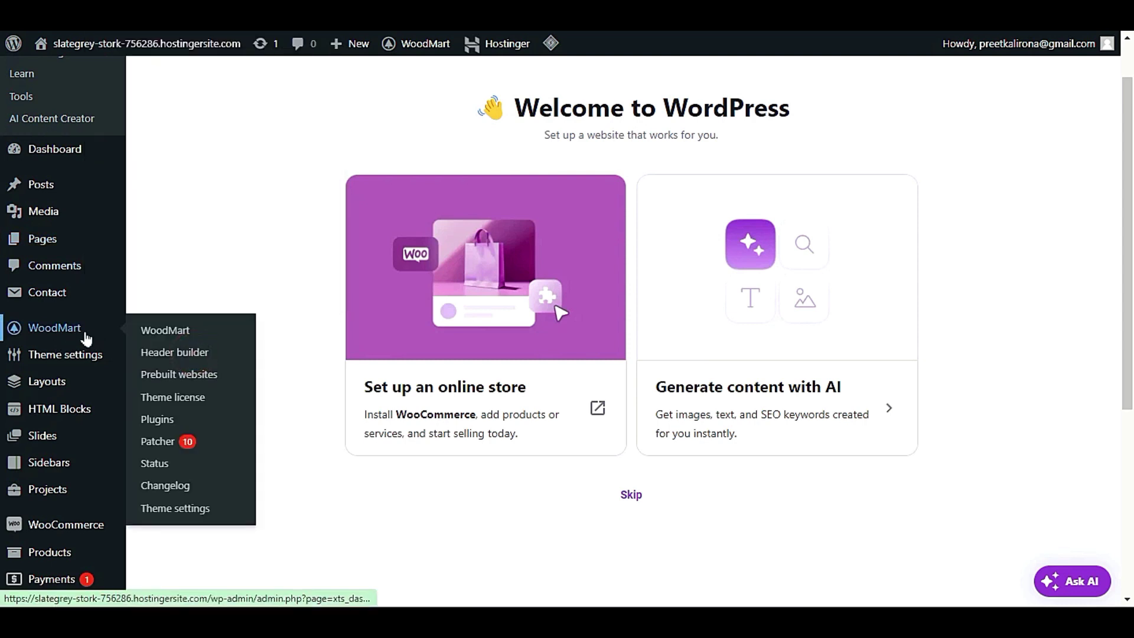
pyautogui.click(177, 356)
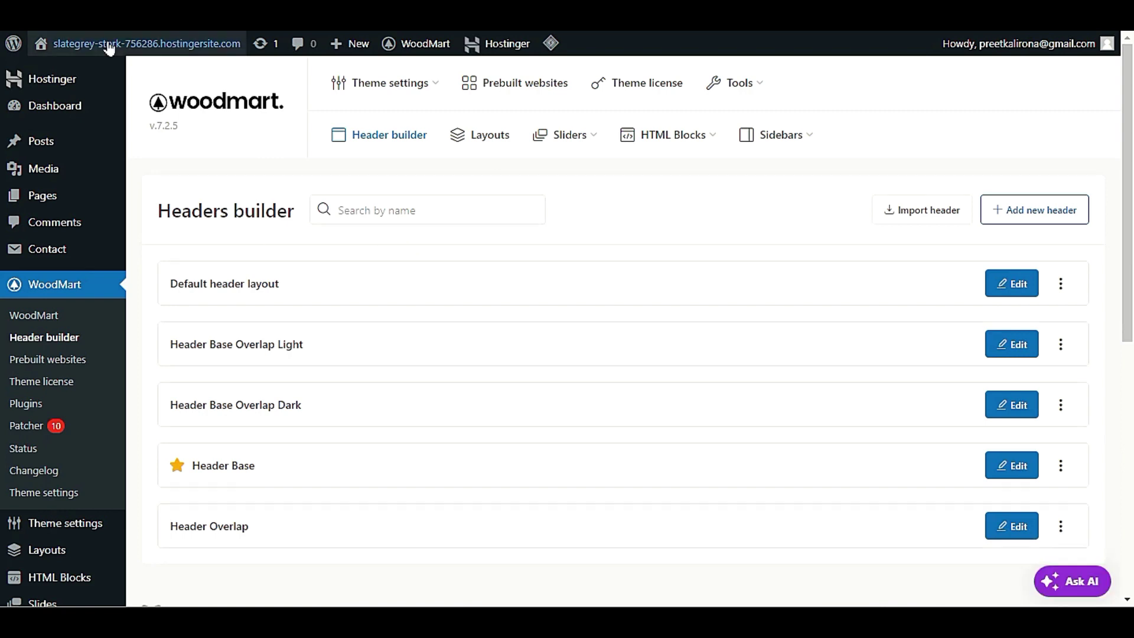
# - Open the store's front page in a new tab and examine its category and header menus
pyautogui.moveTo(104, 42)
pyautogui.rightClick(112, 73)
pyautogui.click(131, 88)
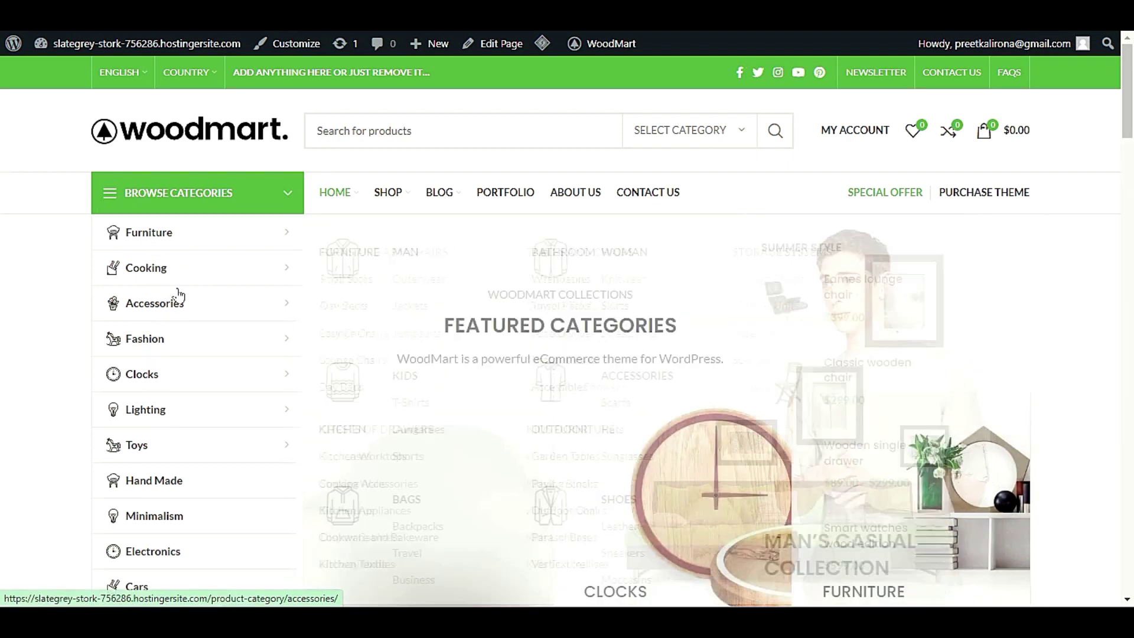
pyautogui.moveTo(185, 249)
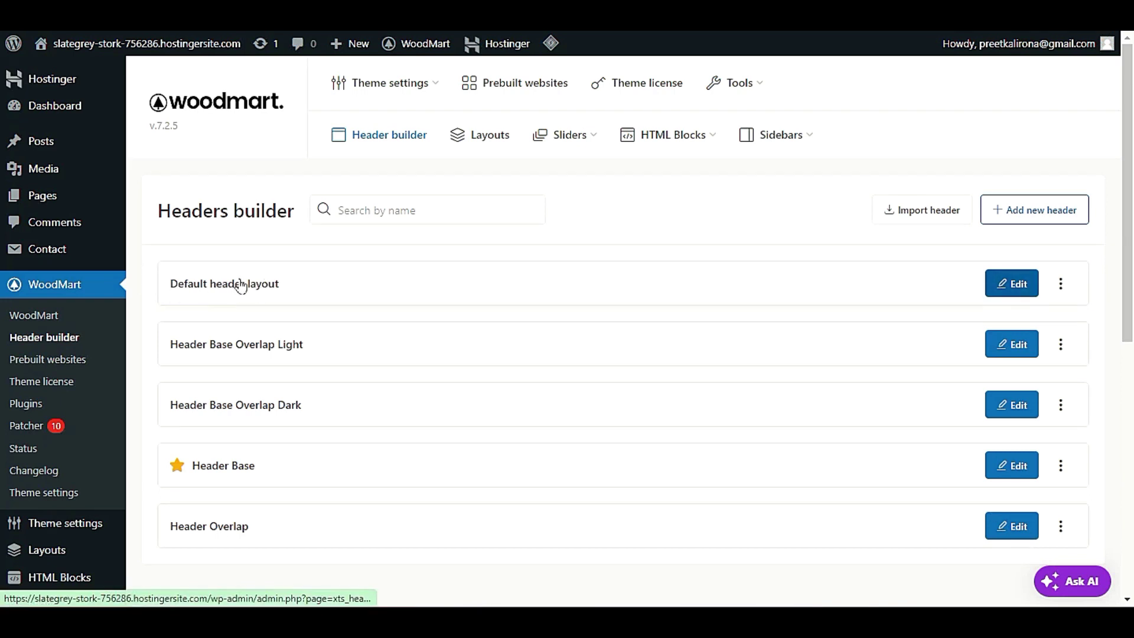
# - Open the Default header layout for editing and compare its rows with the live site
pyautogui.click(1007, 289)
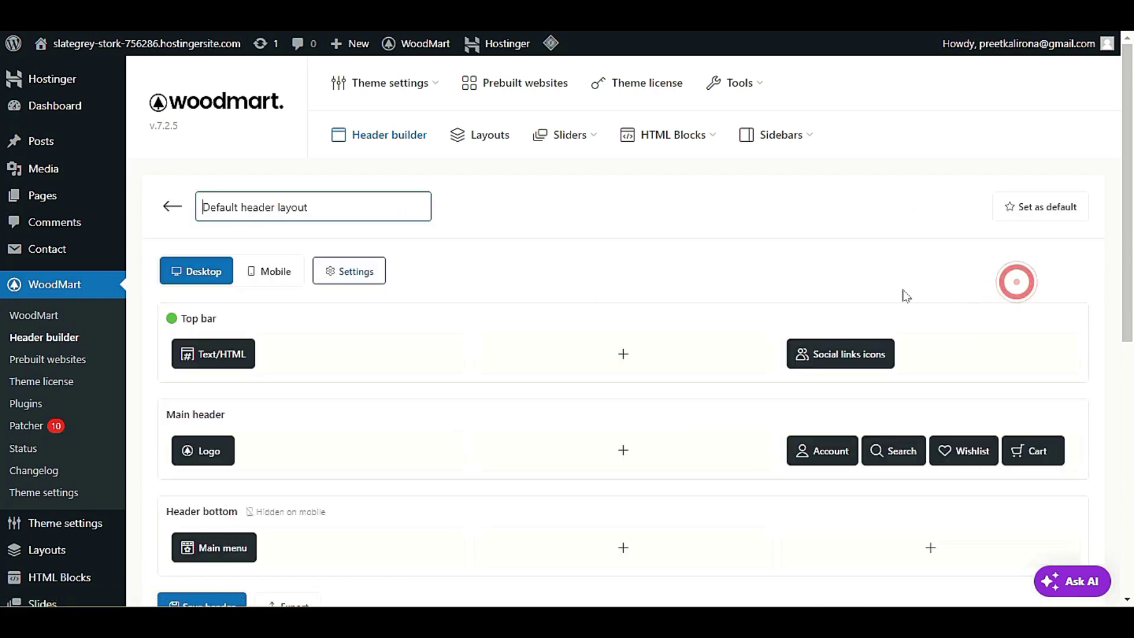
pyautogui.scroll(-3, 614, 291)
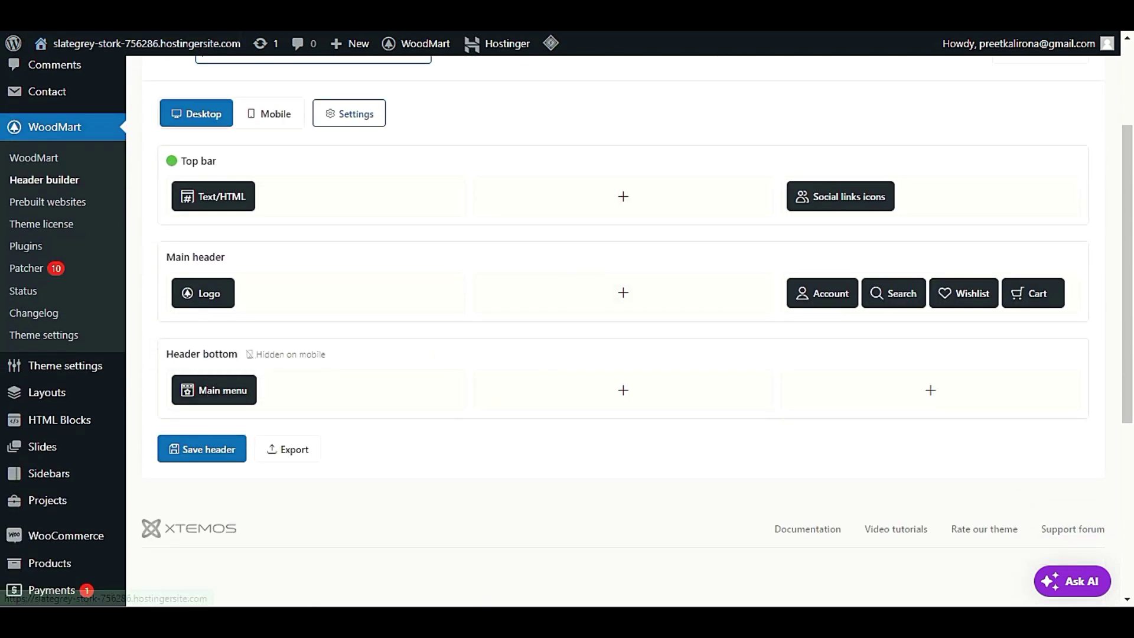
pyautogui.click(142, 43)
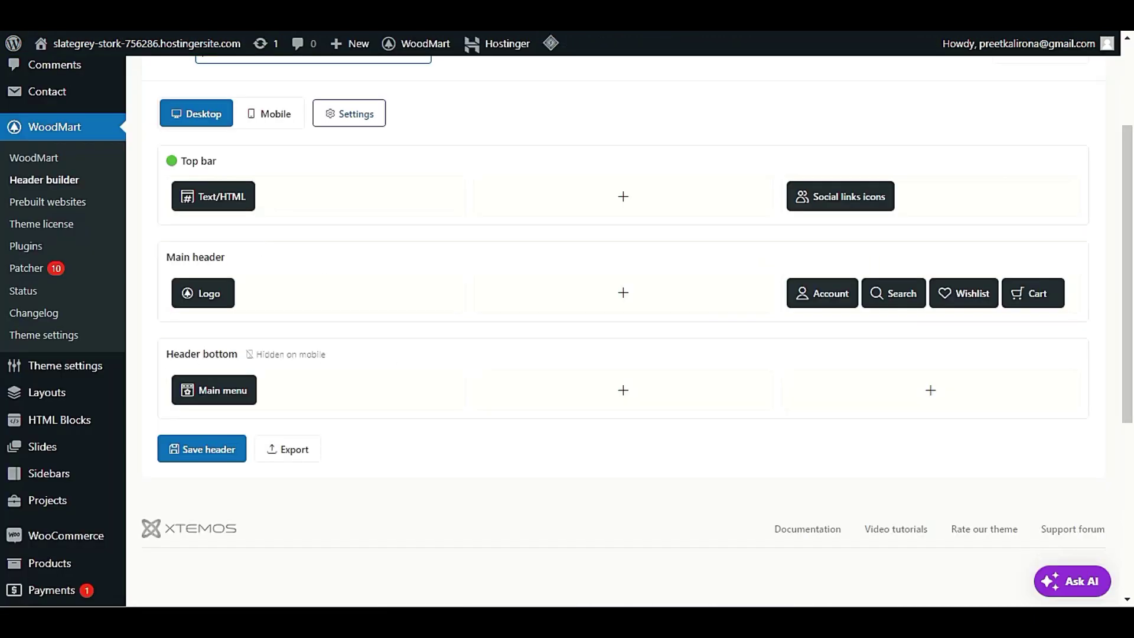
# - Assign "new menu" to the Main menu element in the header bottom row of the Default header layout and save the header
pyautogui.moveTo(216, 382)
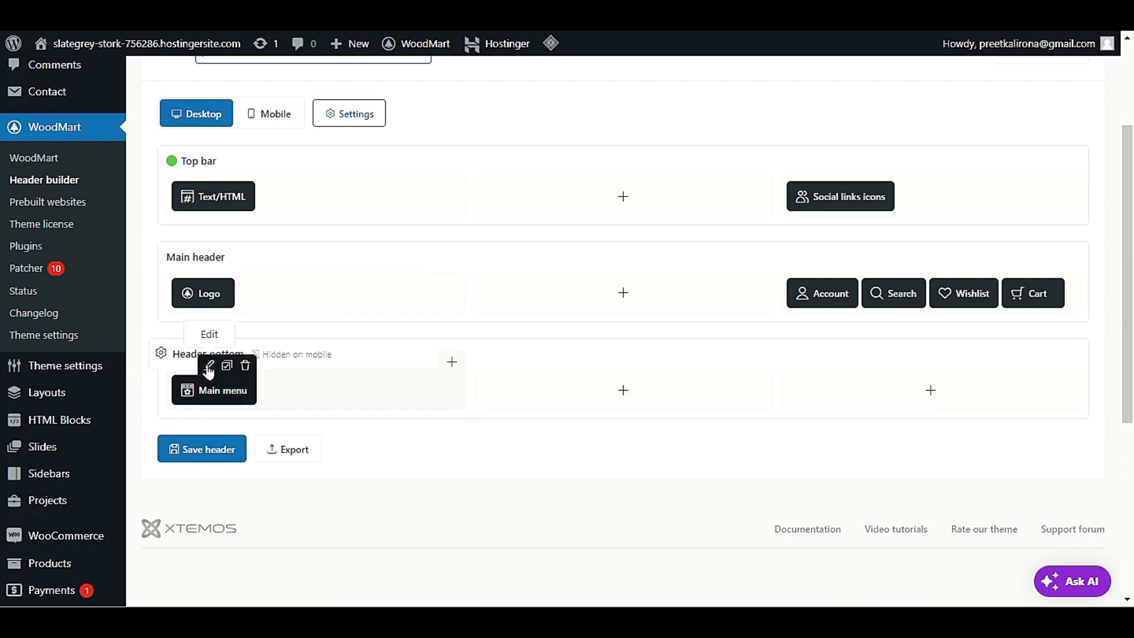
pyautogui.click(209, 368)
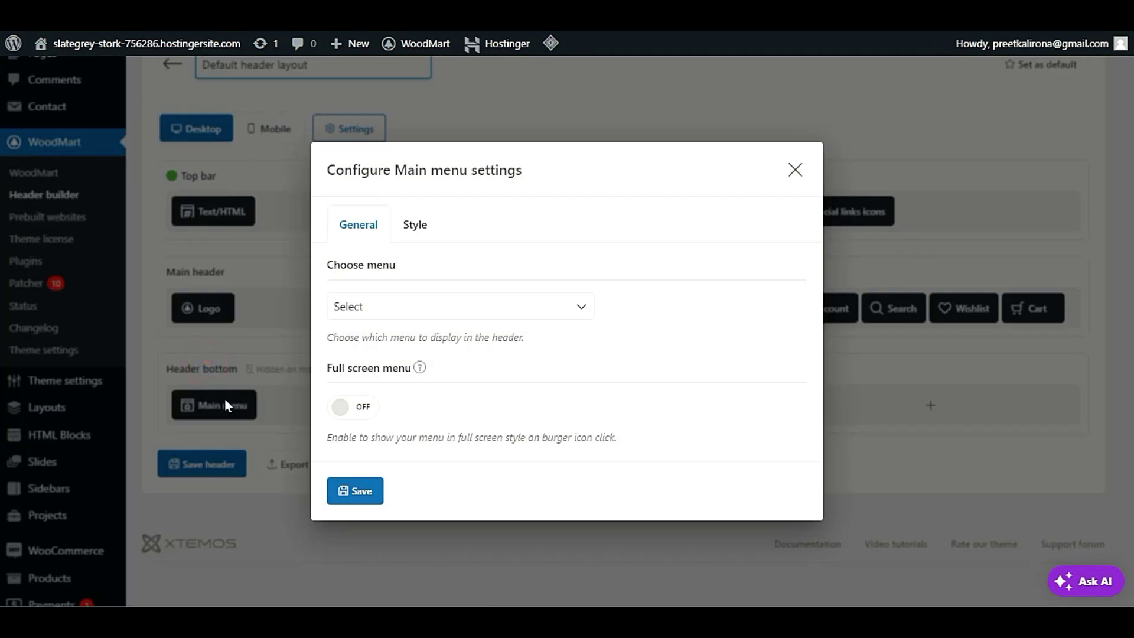
pyautogui.click(378, 308)
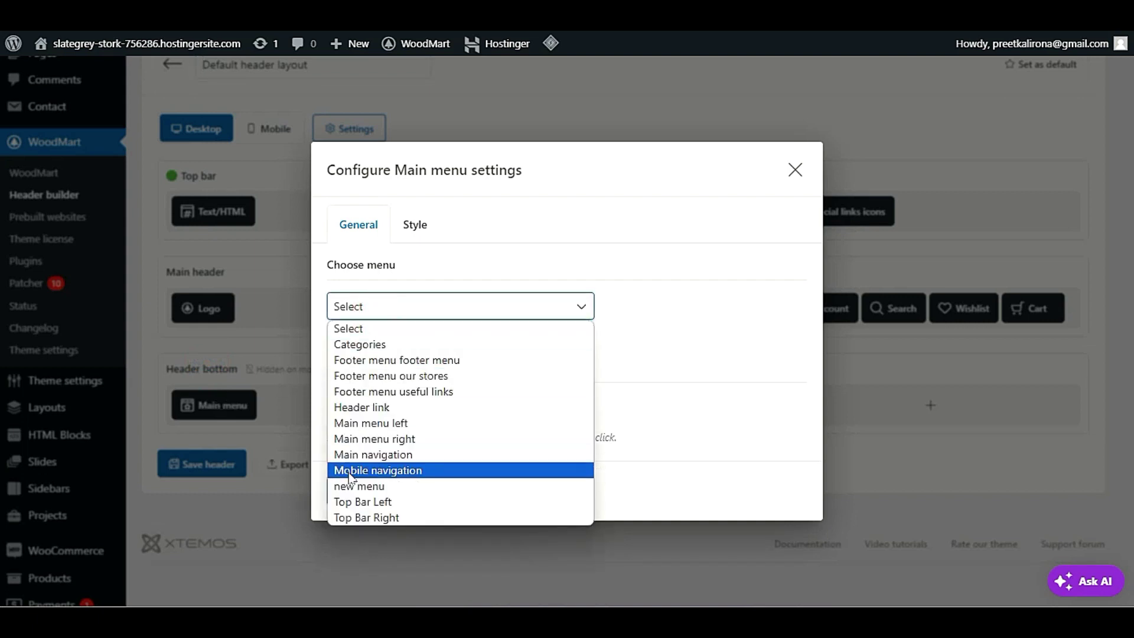
pyautogui.click(383, 487)
pyautogui.click(366, 488)
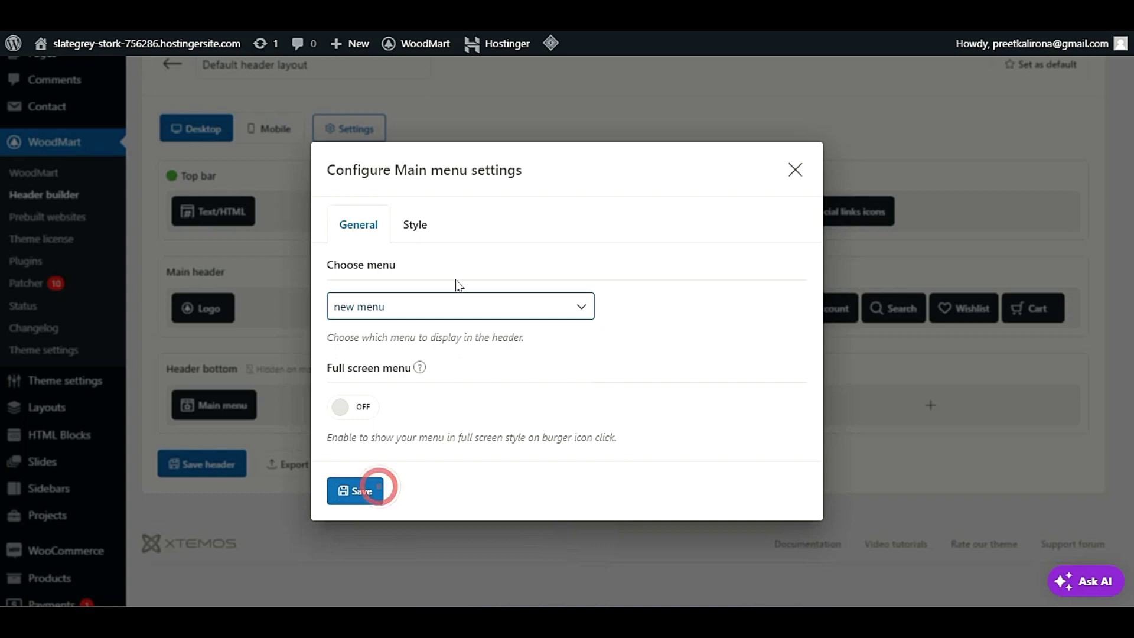
pyautogui.click(365, 488)
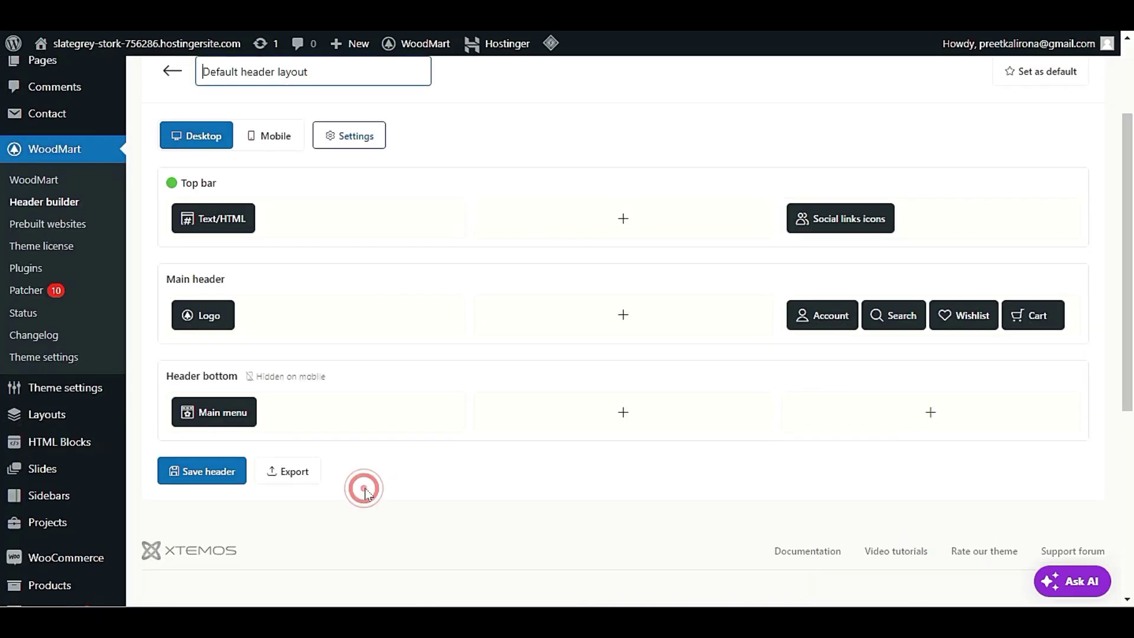
pyautogui.click(208, 471)
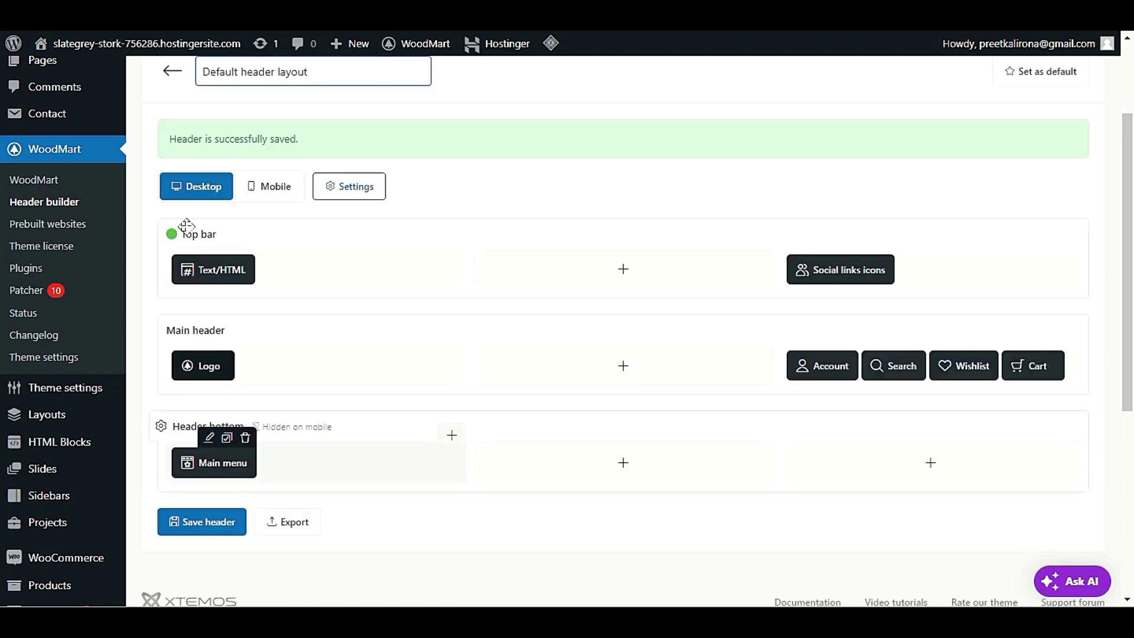
# - Open the store's front page in a new tab and reload it to check the header menu
pyautogui.rightClick(131, 77)
pyautogui.click(152, 84)
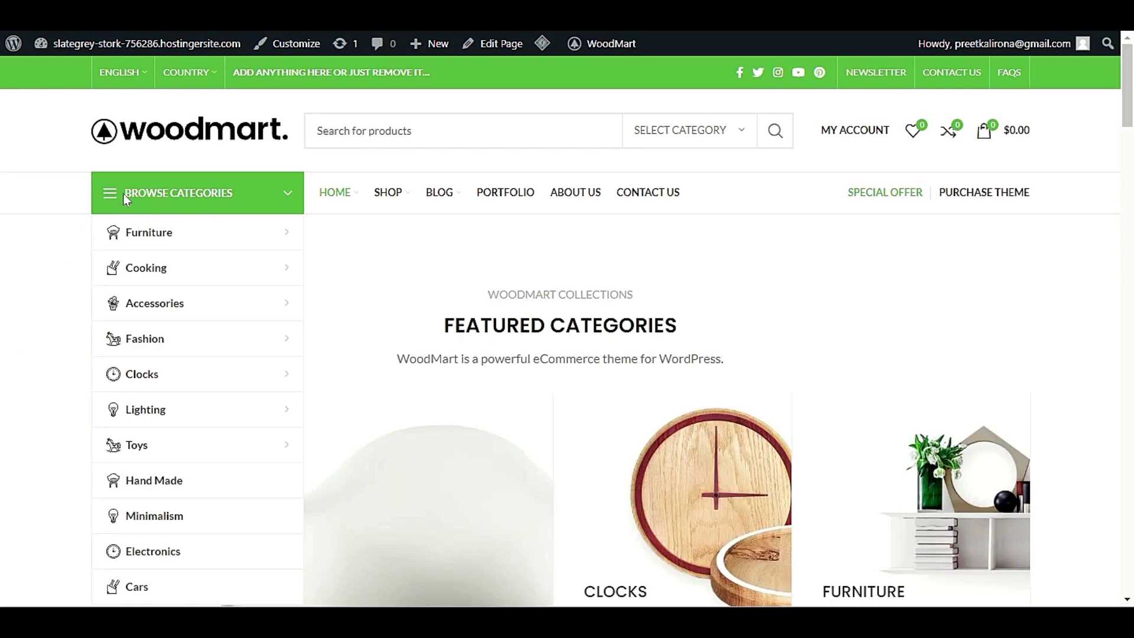
pyautogui.scroll(-3, 25, 413)
pyautogui.scroll(3, 24, 416)
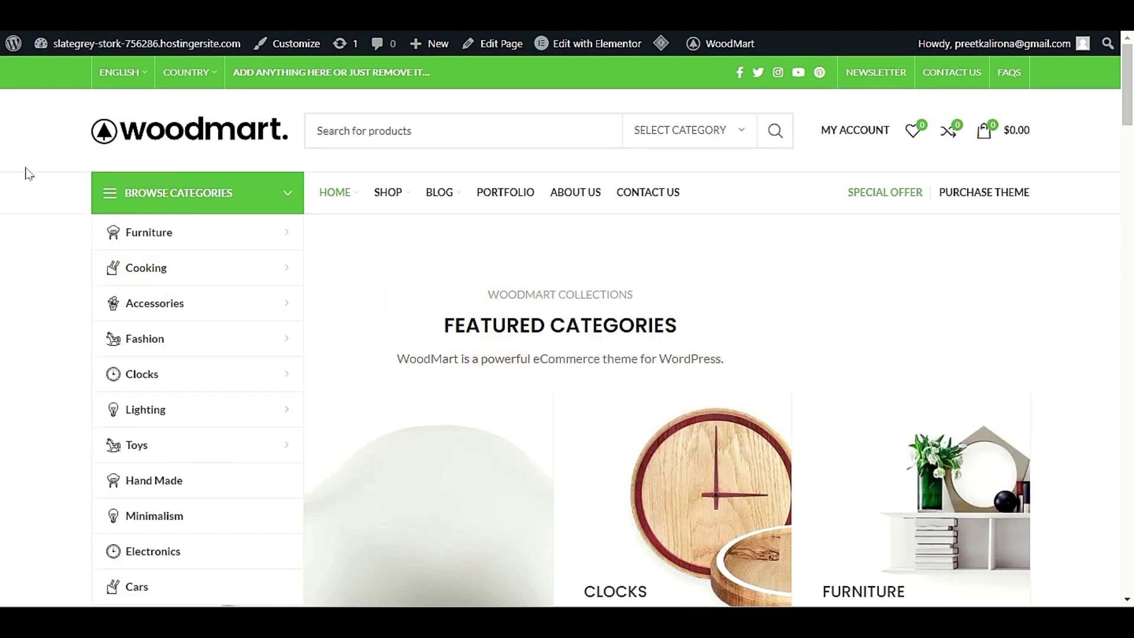
pyautogui.press('F5')
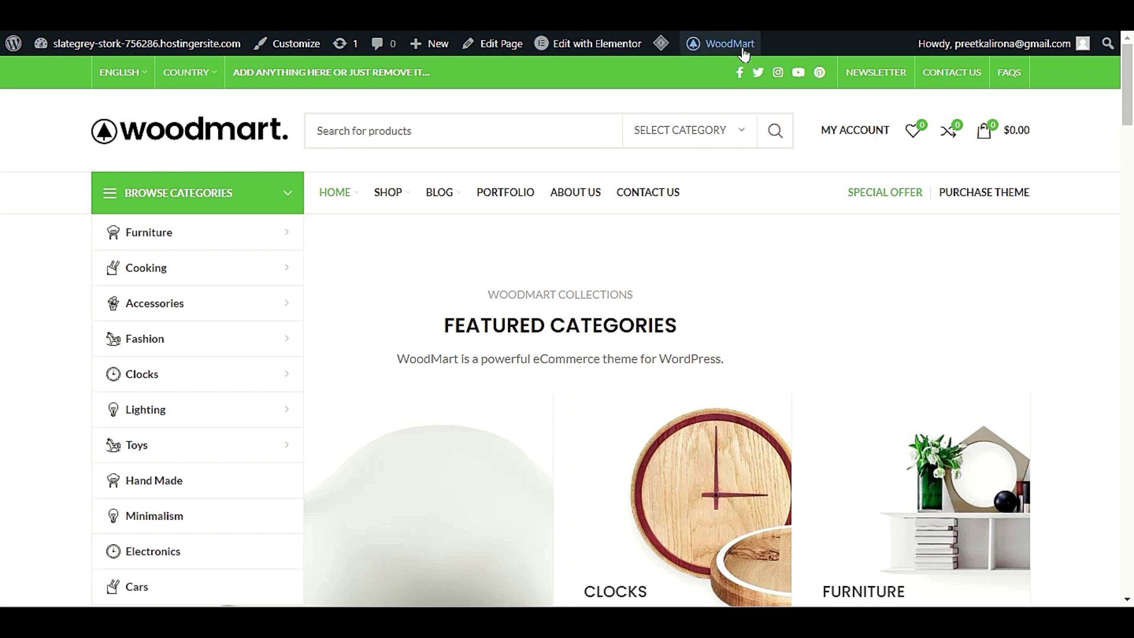
# - Open the header currently used by the front page for editing and examine its elements
pyautogui.moveTo(743, 53)
pyautogui.moveTo(771, 94)
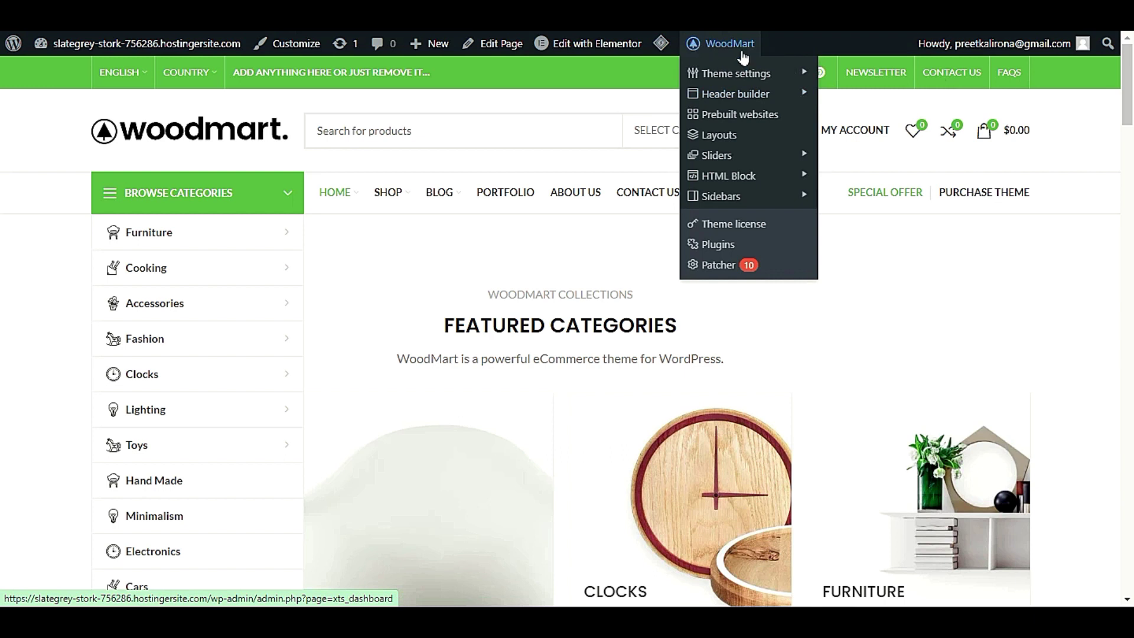
pyautogui.moveTo(805, 103)
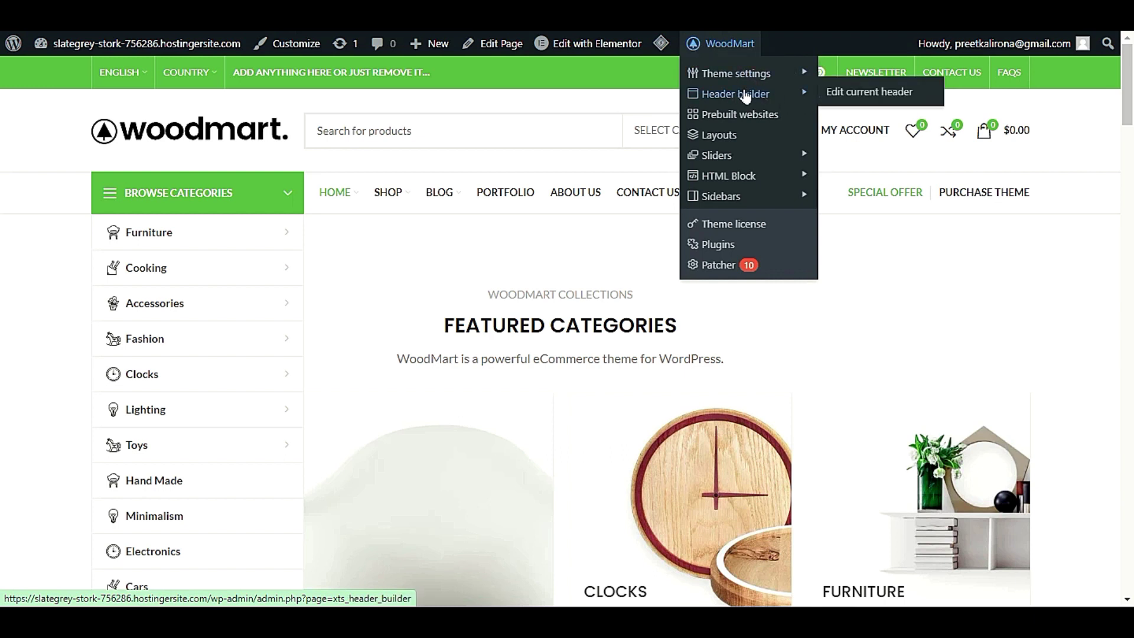
pyautogui.click(862, 99)
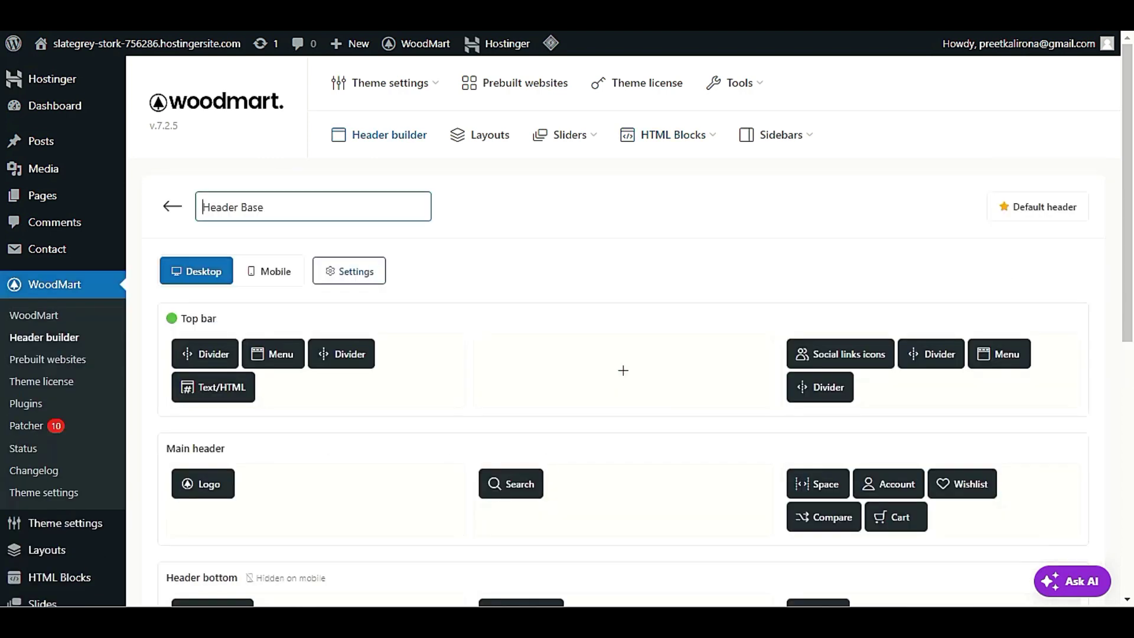
pyautogui.scroll(-3, 547, 319)
pyautogui.scroll(3, 549, 319)
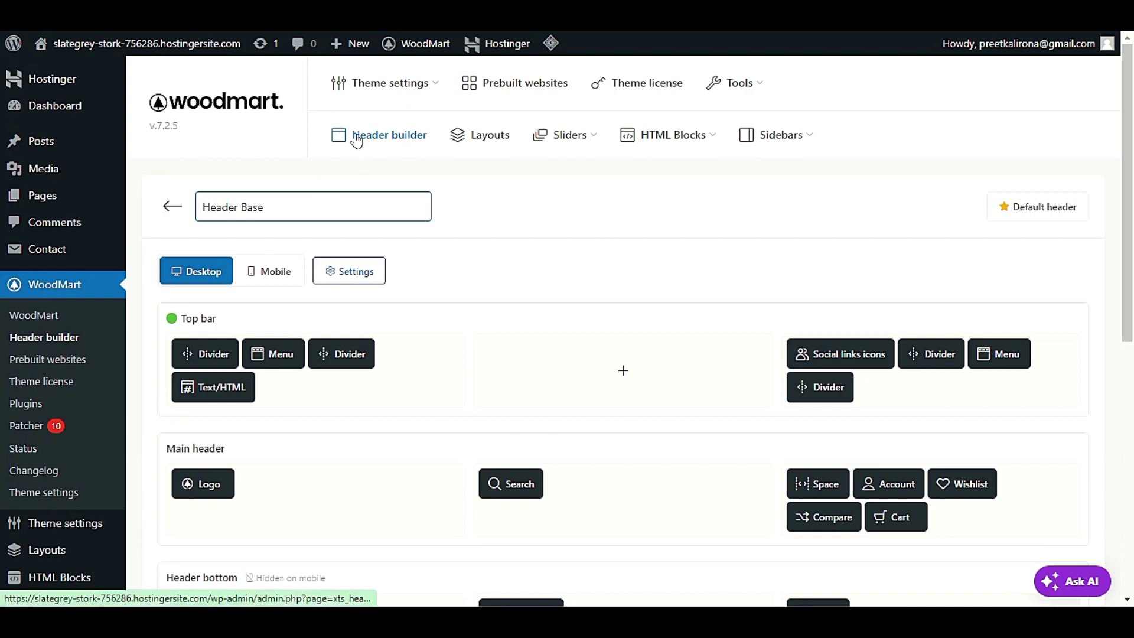
# - Reopen Header Base from the list of headers and compare its elements with the live site's header menu
pyautogui.click(384, 133)
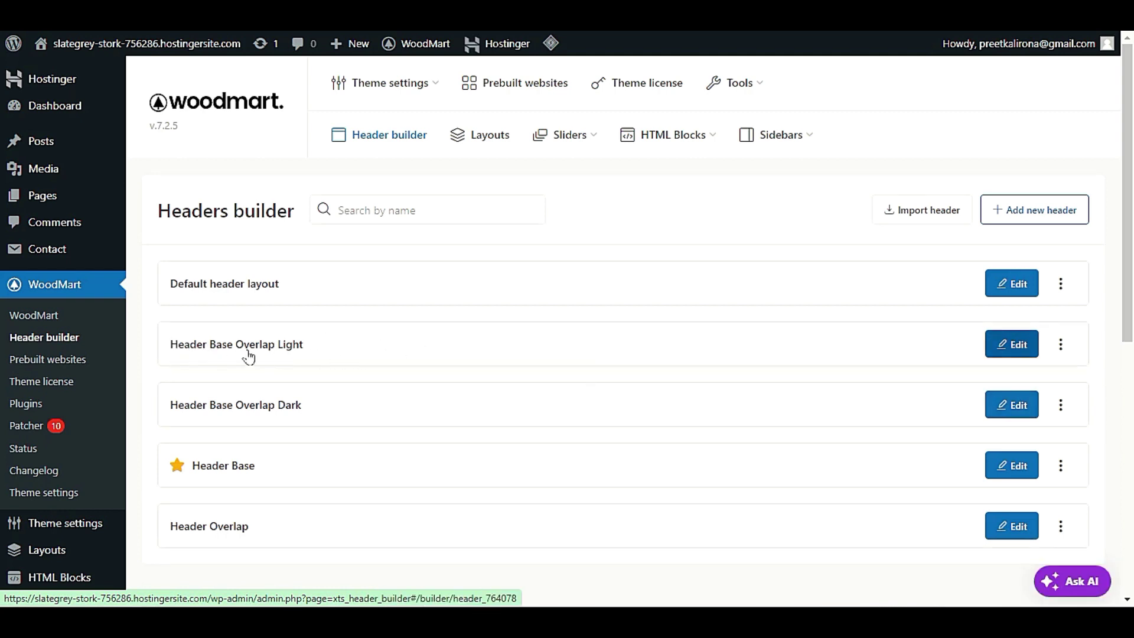
pyautogui.scroll(-1, 346, 405)
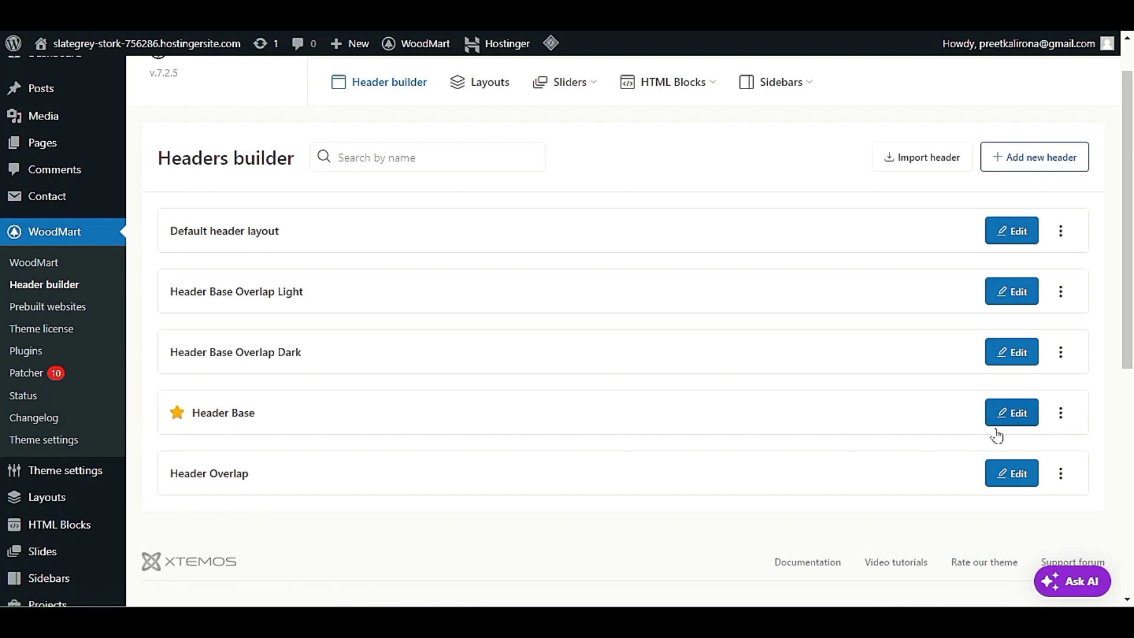
pyautogui.click(1009, 416)
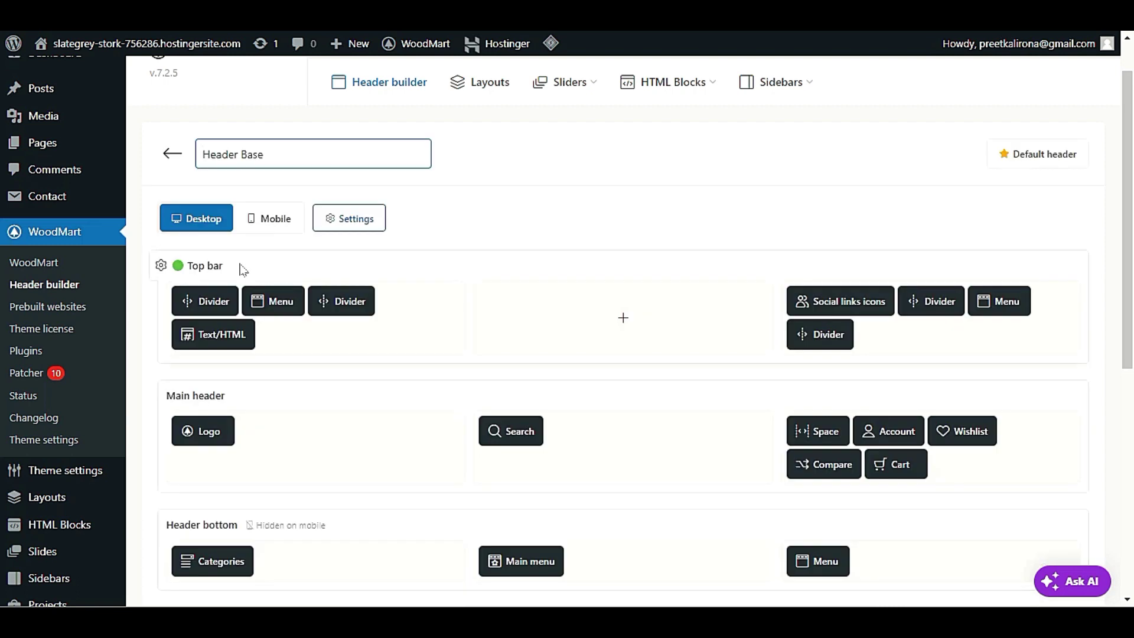
pyautogui.scroll(-3, 242, 269)
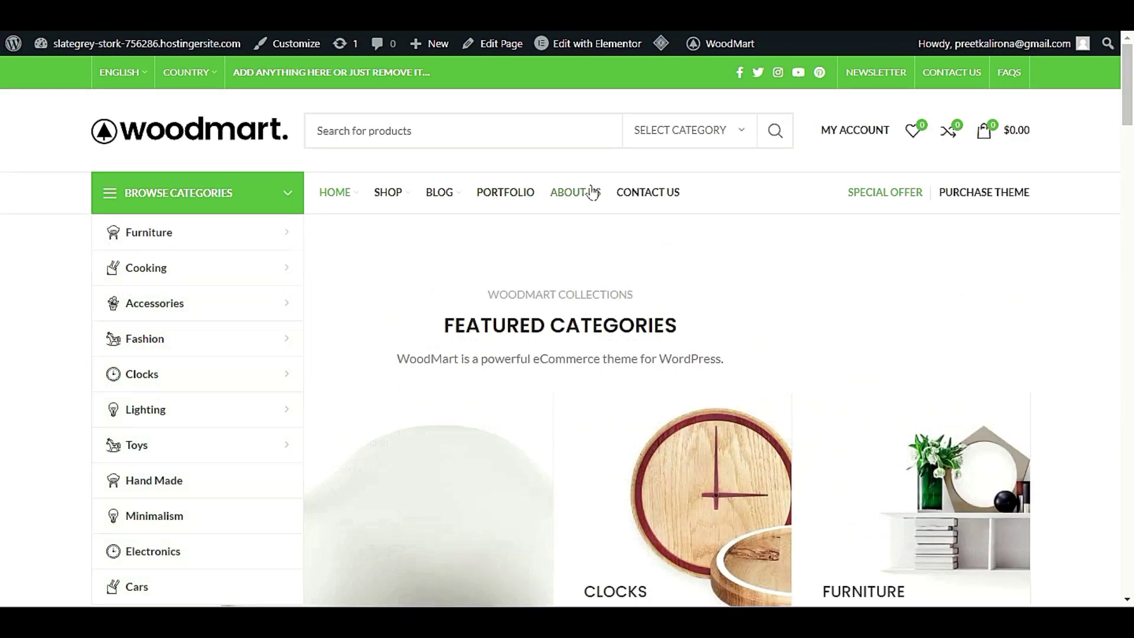
pyautogui.moveTo(389, 204)
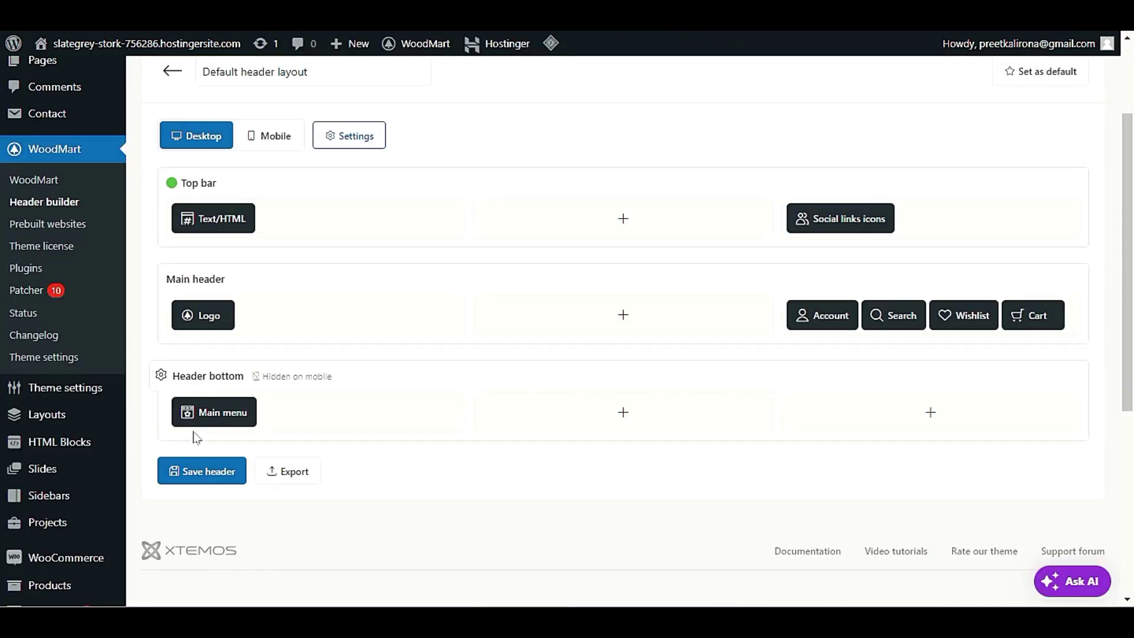
# - Reselect "new menu" for the Main menu element of the Default header layout and save the element's settings
pyautogui.moveTo(217, 417)
pyautogui.click(209, 388)
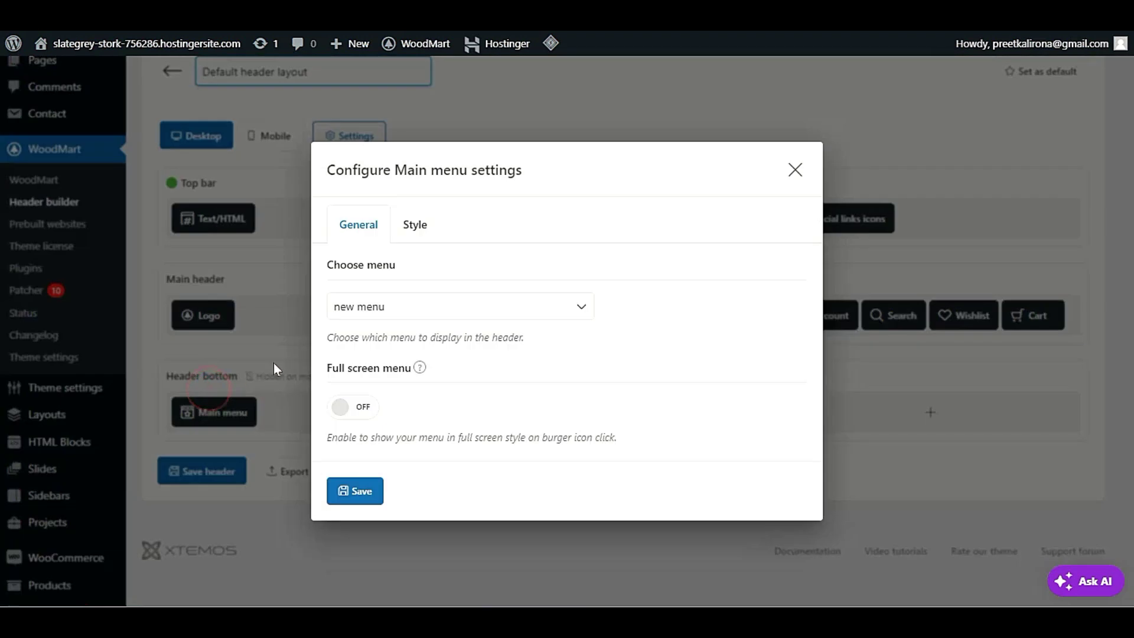
pyautogui.click(374, 317)
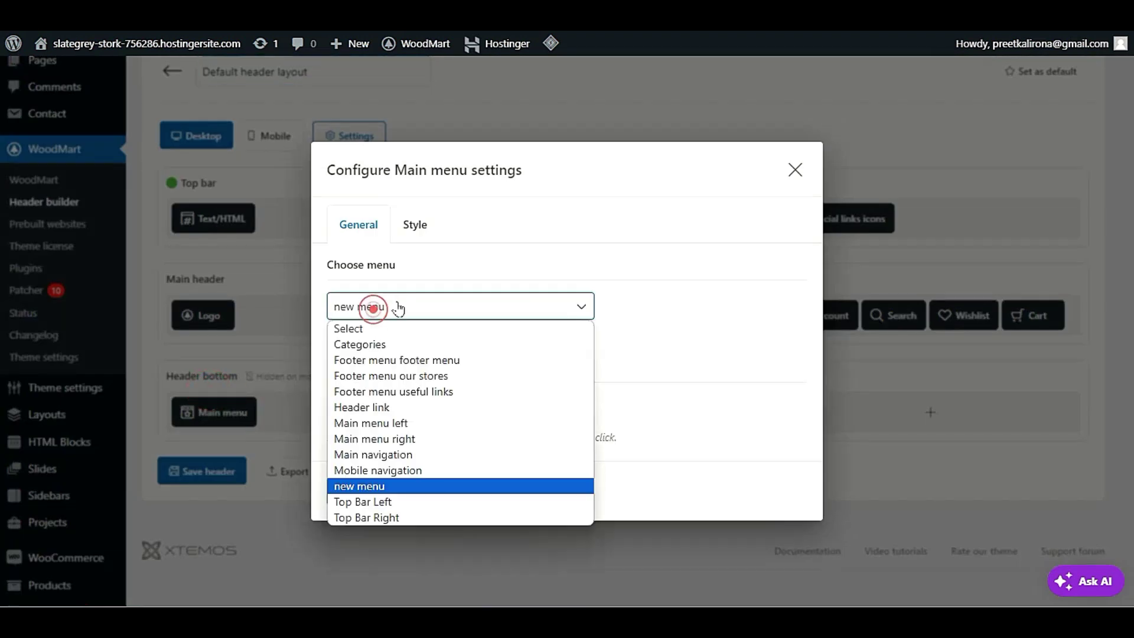
pyautogui.click(369, 482)
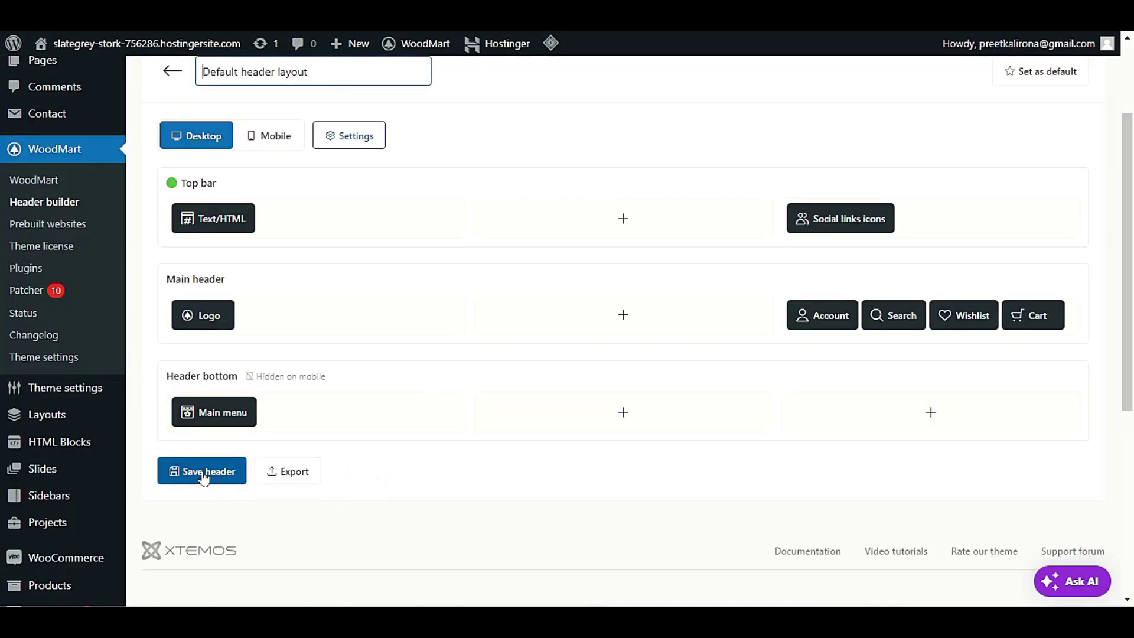
# - Save the Default header layout and return to the Header Base layout
pyautogui.click(202, 471)
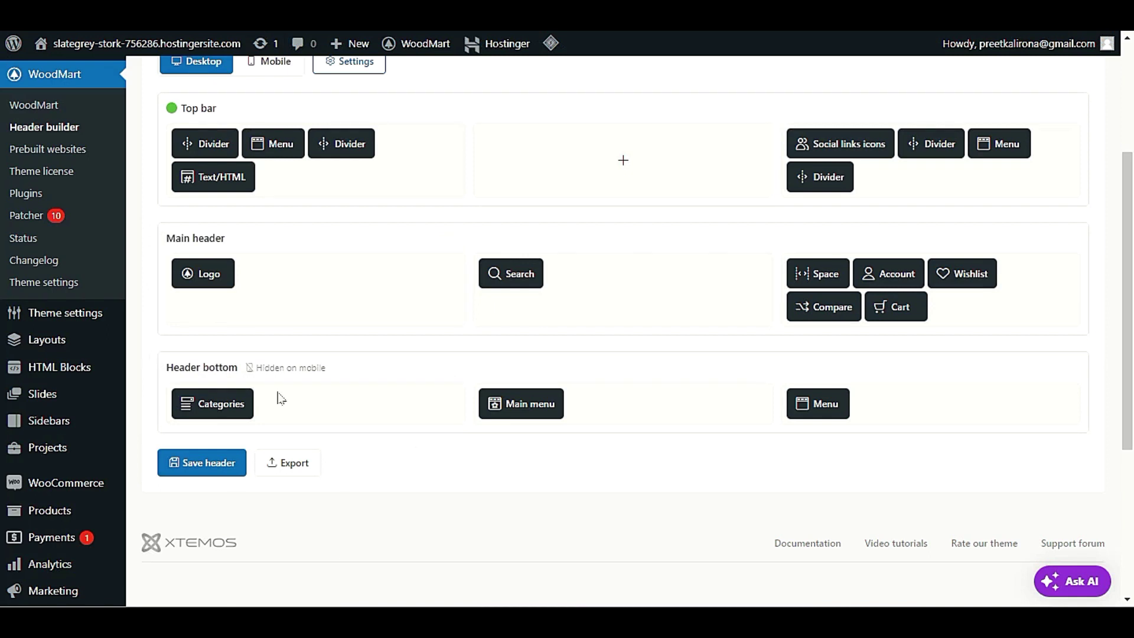
pyautogui.scroll(3, 247, 473)
pyautogui.scroll(-4, 248, 490)
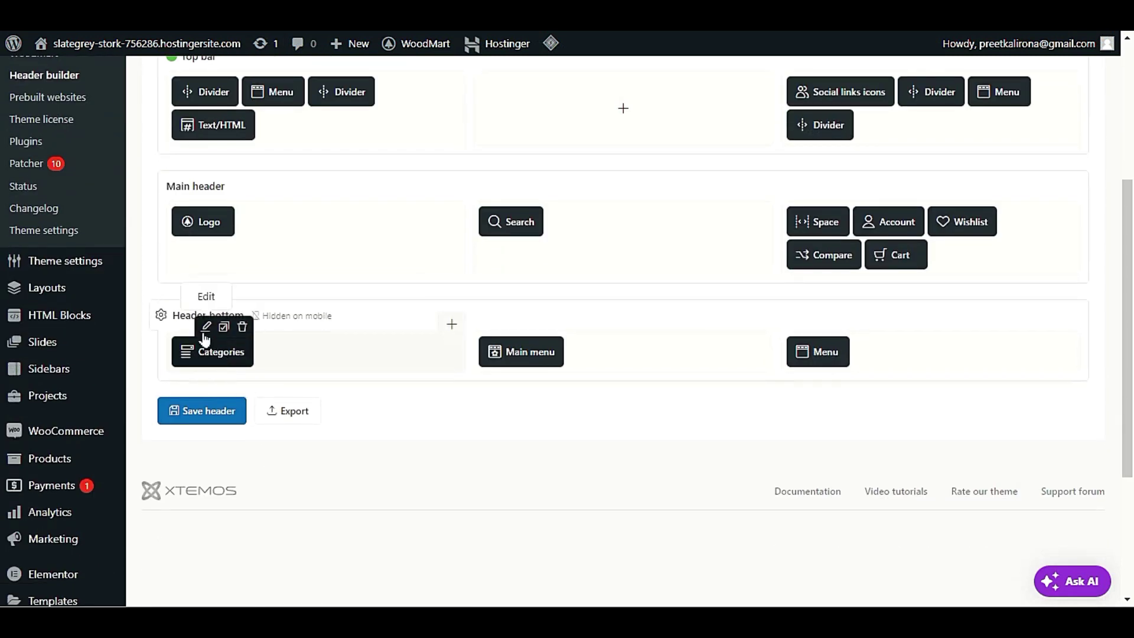
# - Assign "new menu" to the Categories element in Header Base's bottom row, then save the element and the header
pyautogui.click(204, 328)
pyautogui.scroll(2, 203, 331)
pyautogui.click(416, 295)
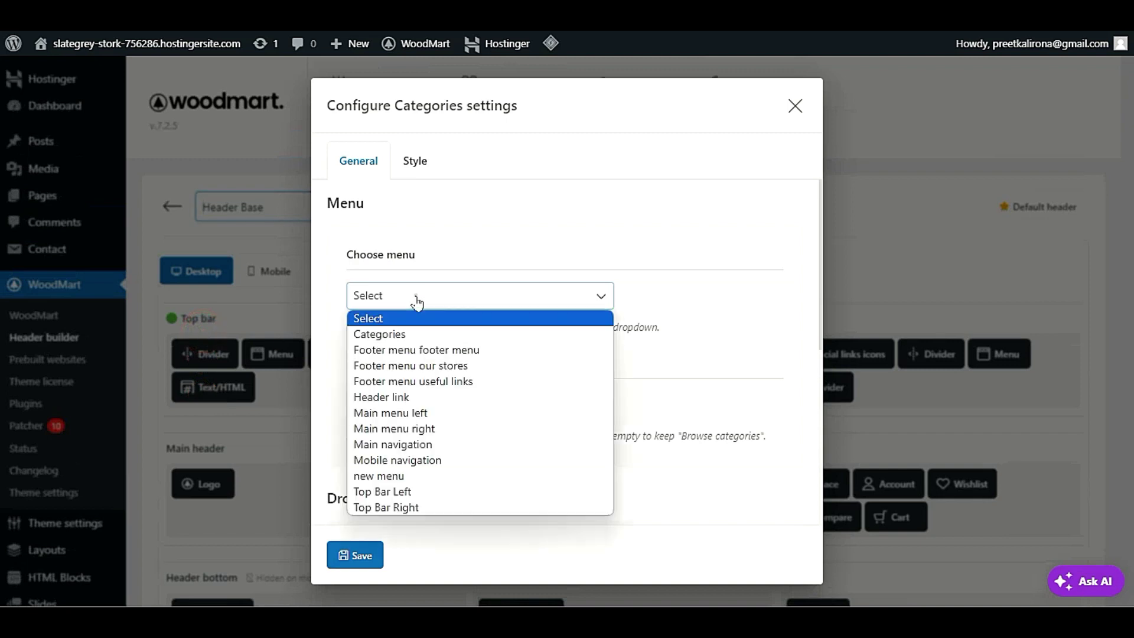
pyautogui.click(434, 476)
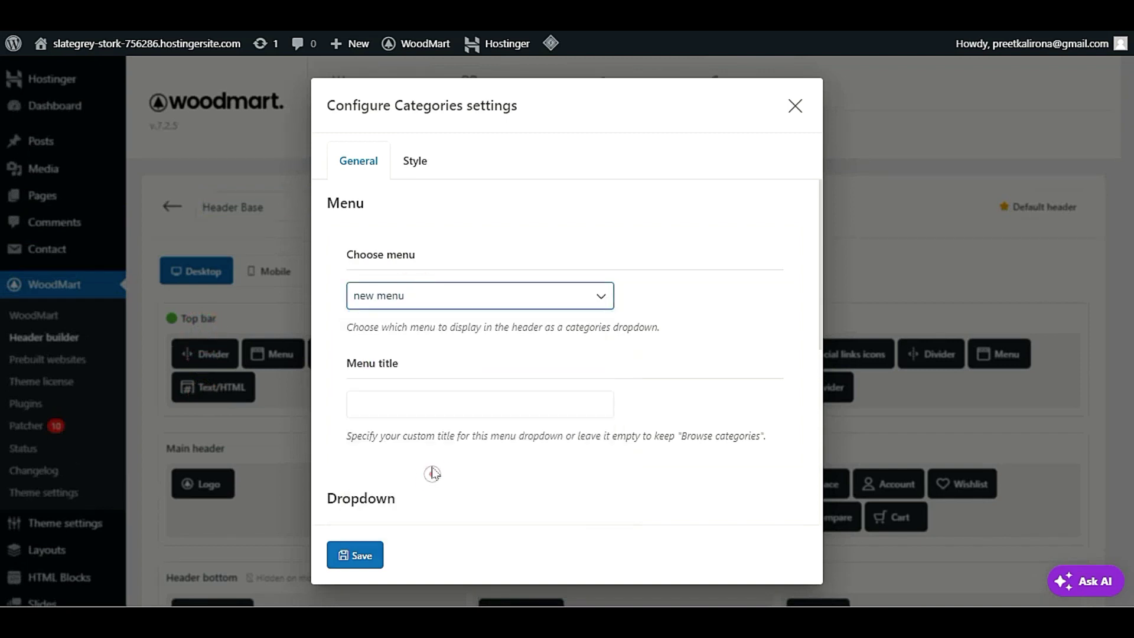
pyautogui.click(366, 555)
pyautogui.scroll(-4, 273, 473)
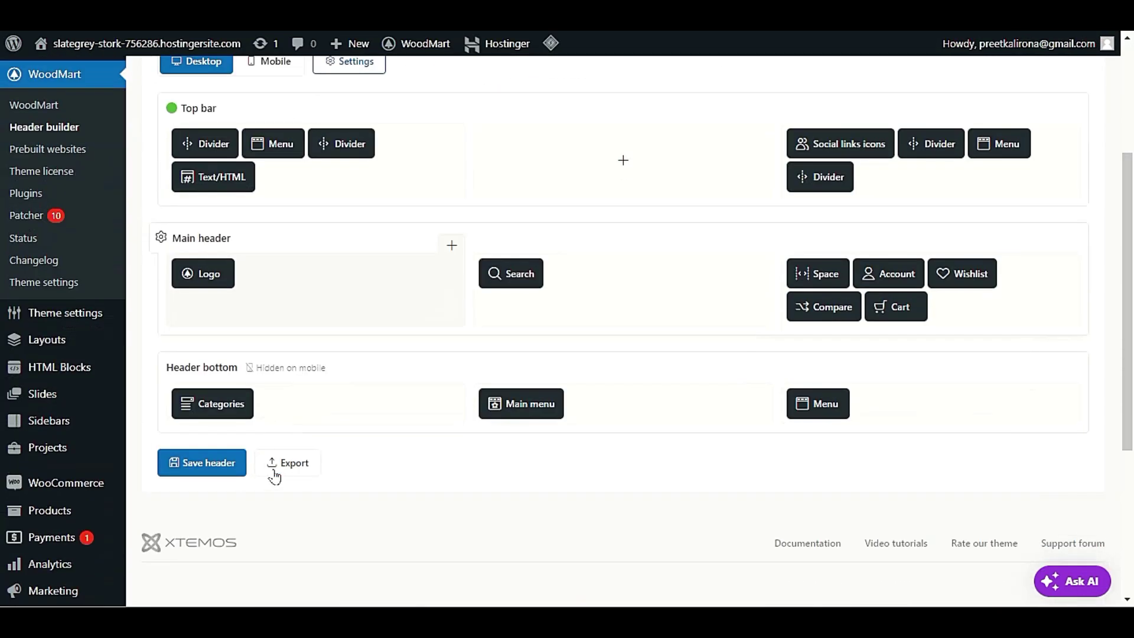
pyautogui.click(212, 462)
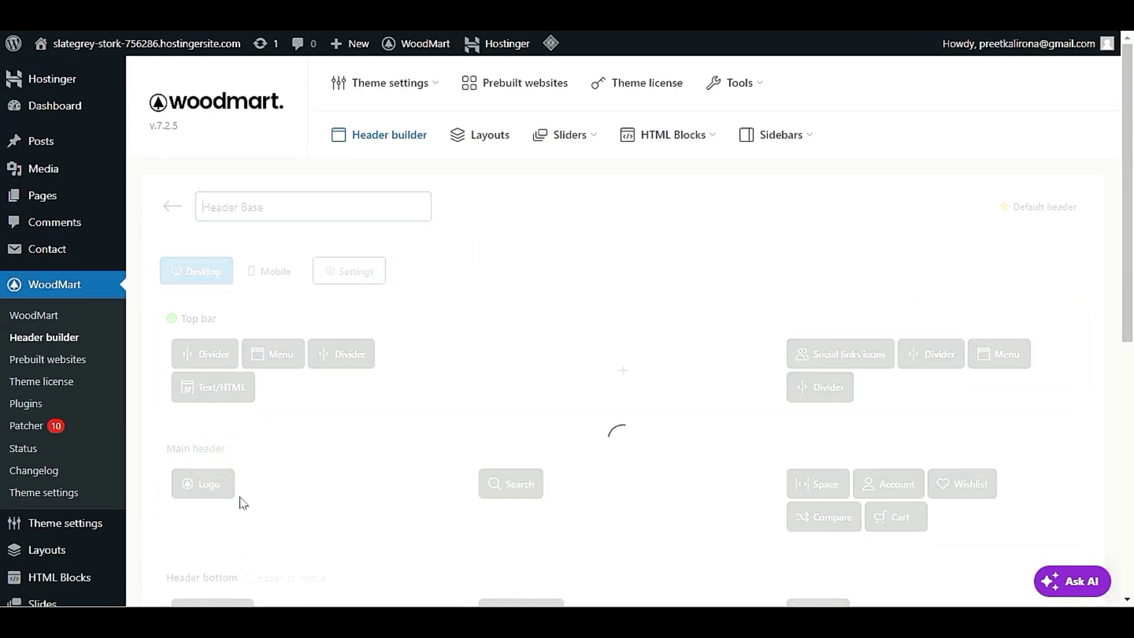
# - Open the live site in a new tab, reload it and check the header's categories menu
pyautogui.moveTo(127, 47)
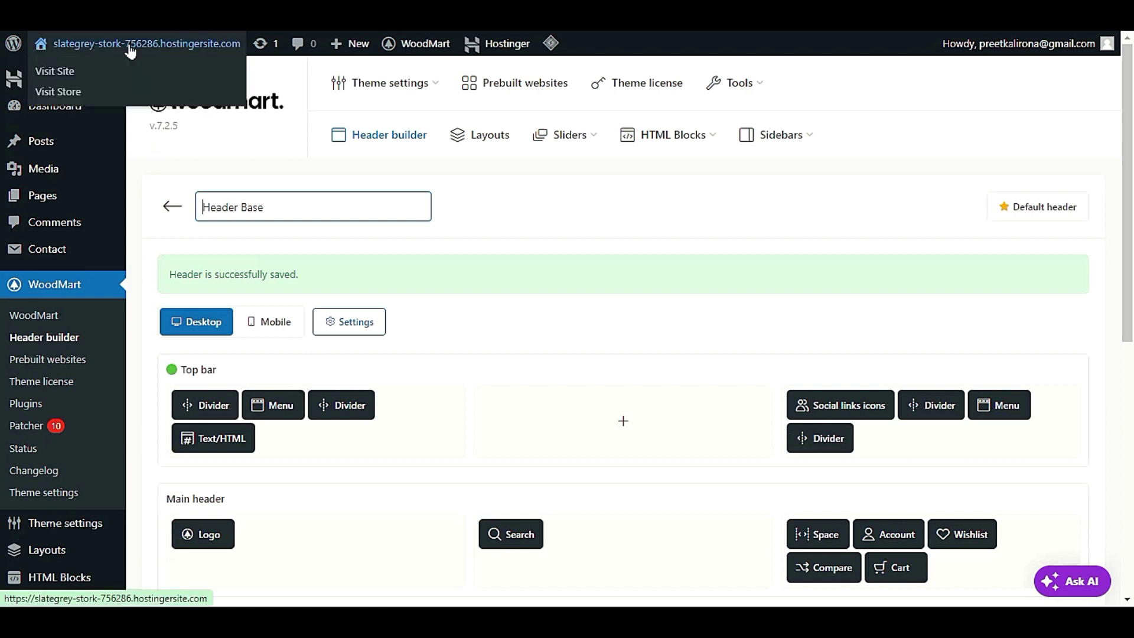
pyautogui.rightClick(123, 79)
pyautogui.click(139, 88)
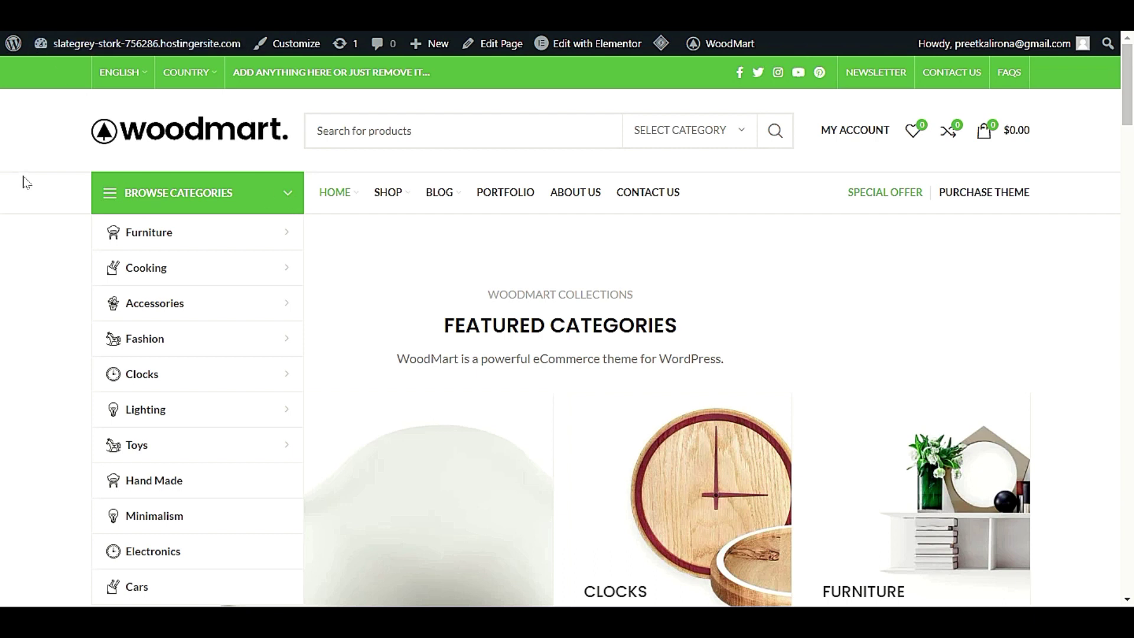
pyautogui.press('F5')
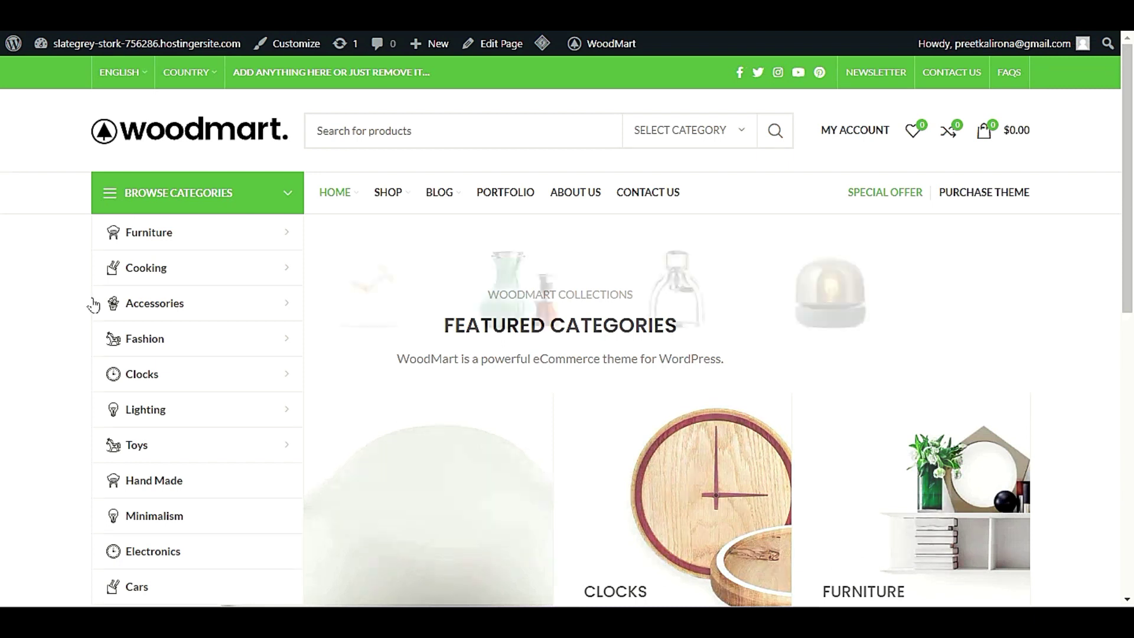
pyautogui.scroll(-5, 93, 305)
pyautogui.scroll(5, 35, 425)
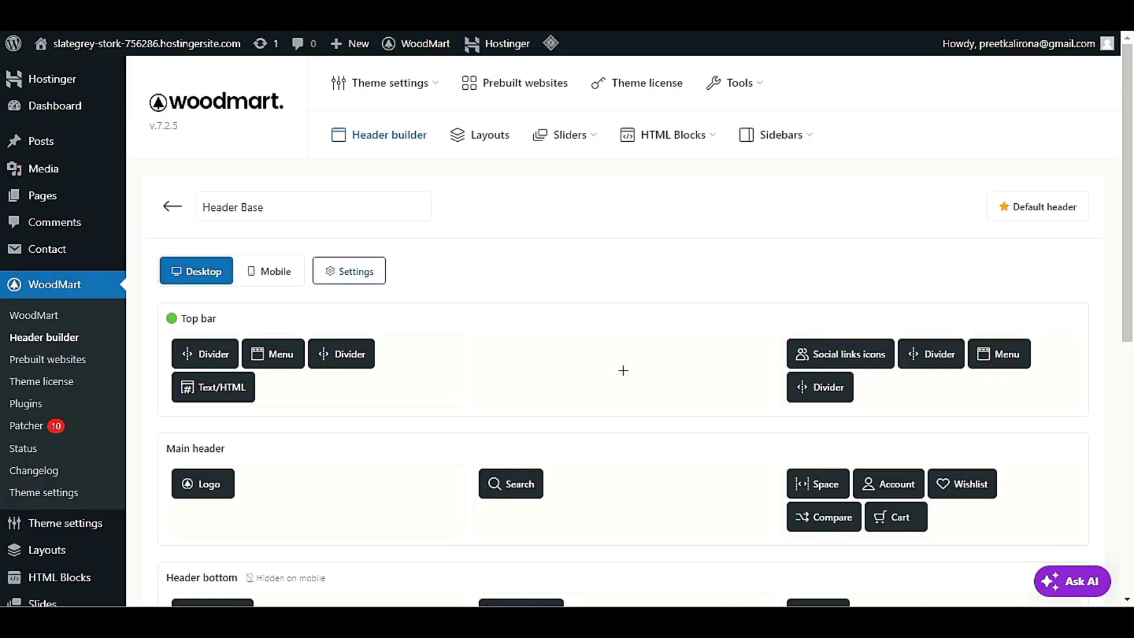
# - Set the menu title of Header Base's Categories element to "Browse Categories"
pyautogui.scroll(-5, 478, 431)
pyautogui.moveTo(196, 358)
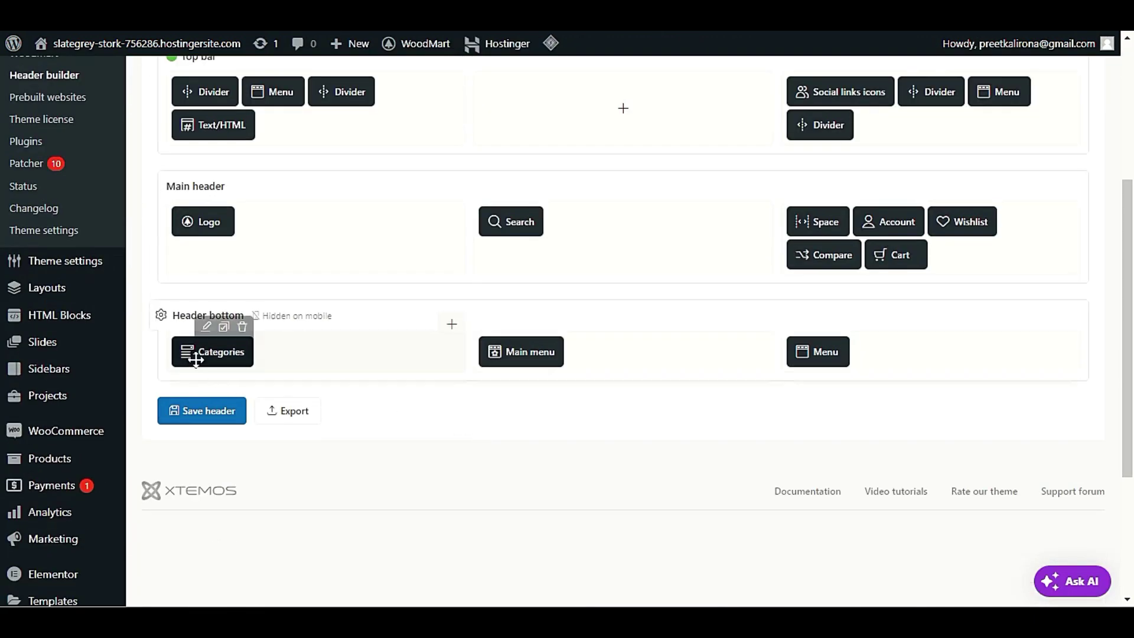
pyautogui.click(206, 330)
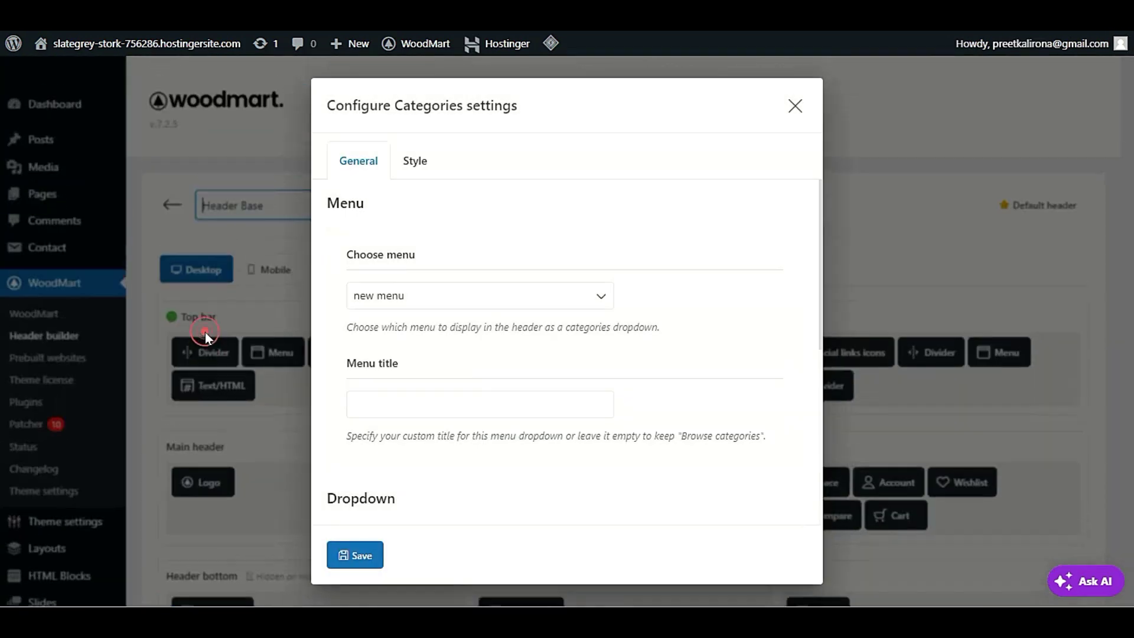
pyautogui.click(412, 298)
pyautogui.click(412, 298)
pyautogui.doubleClick(412, 298)
pyautogui.click(411, 295)
pyautogui.click(388, 412)
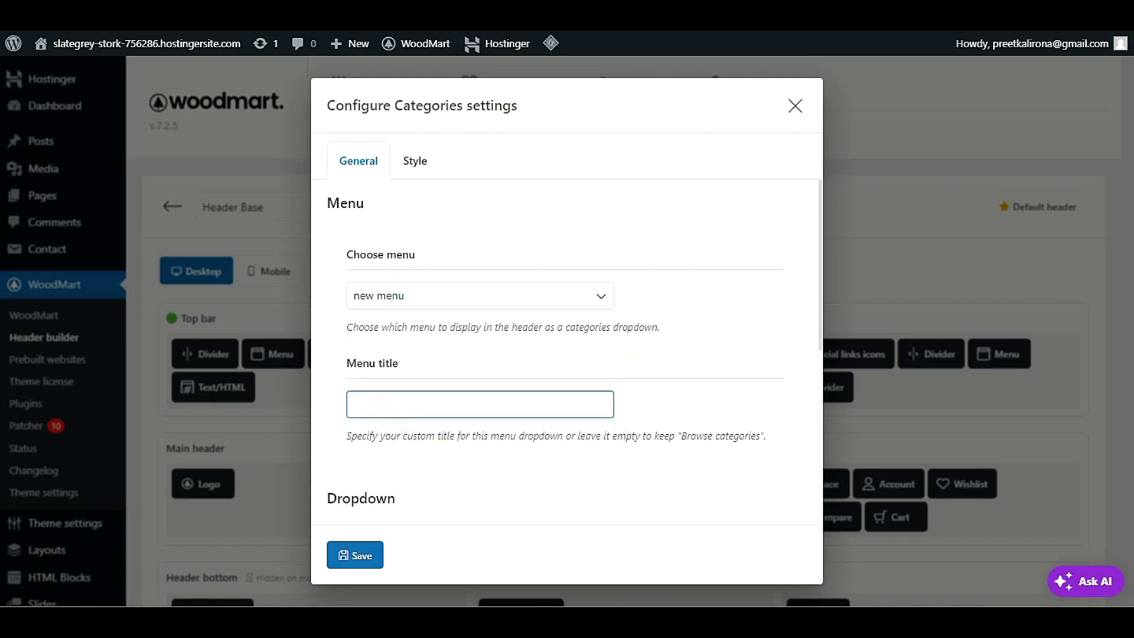
pyautogui.write('Browser')
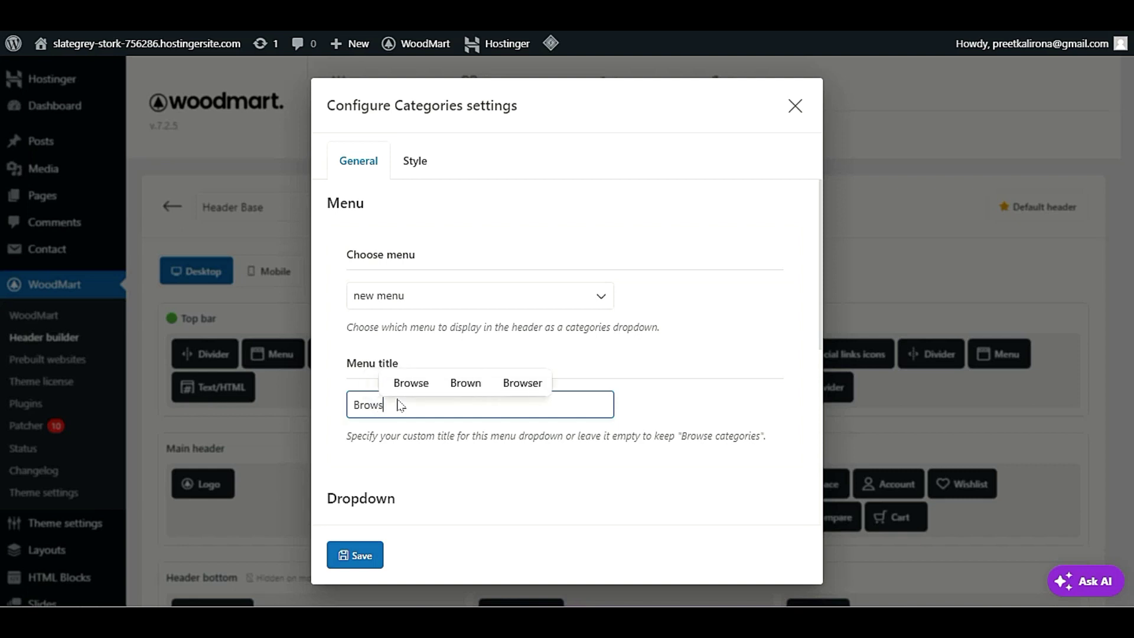
pyautogui.press('BackSpace')
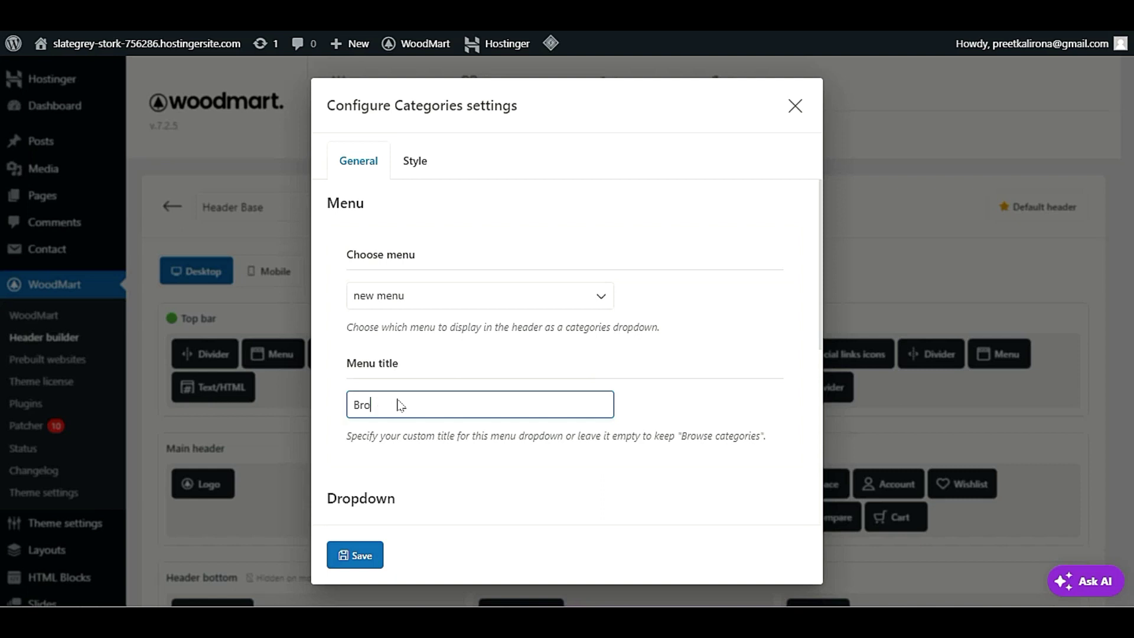
pyautogui.write('w')
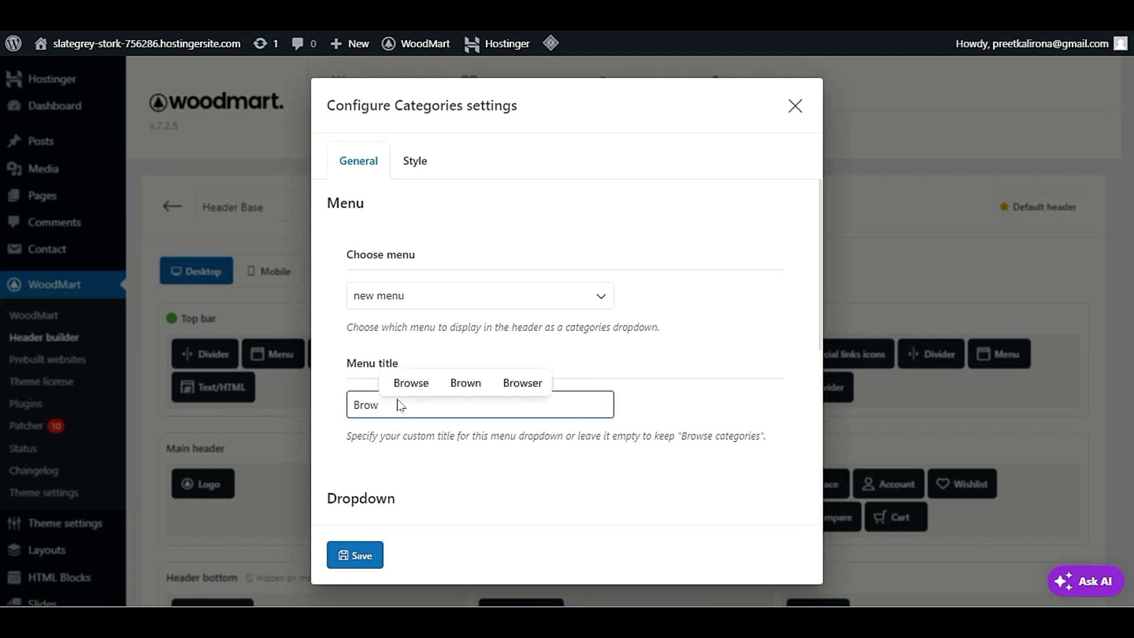
pyautogui.write('se Categ')
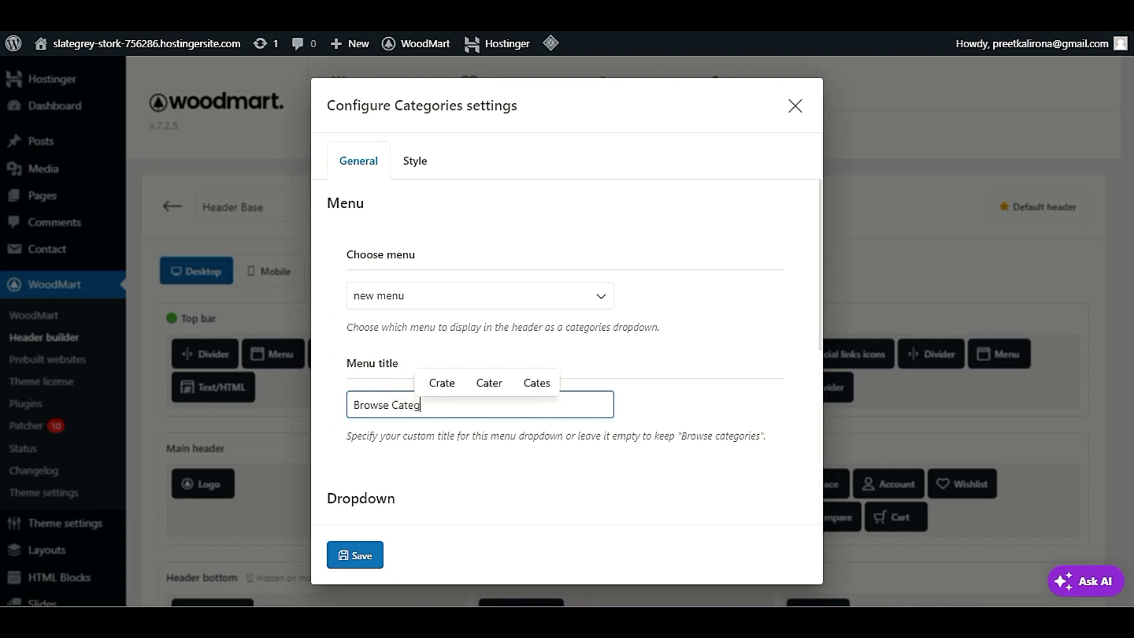
pyautogui.write('ories')
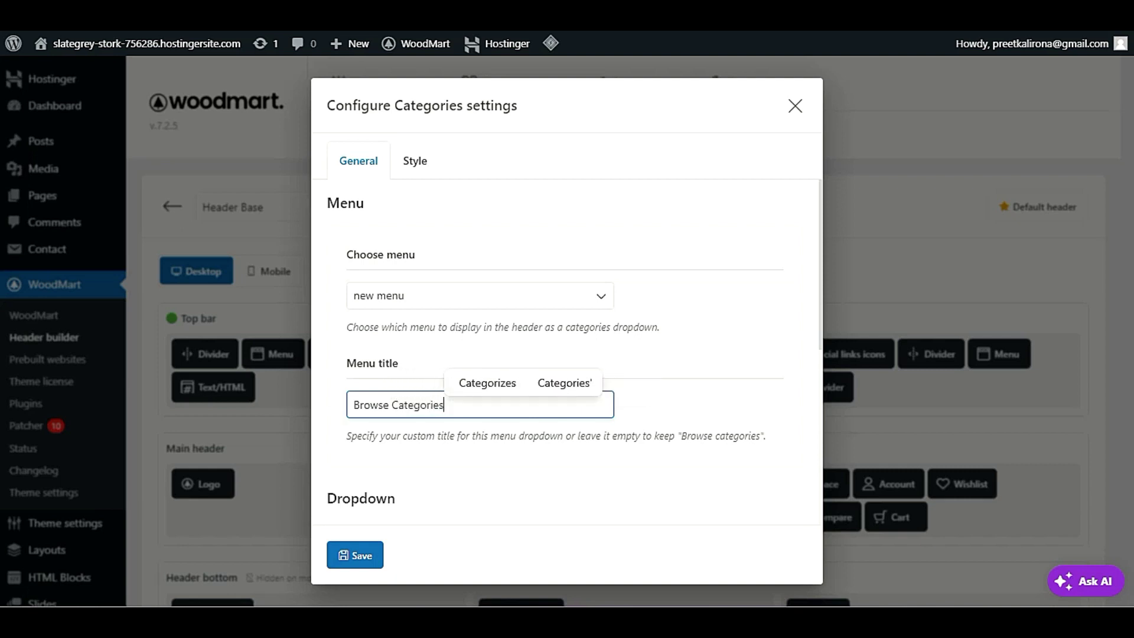
# - Try the Limit categories option for the Categories dropdown and switch it off again
pyautogui.scroll(-4, 495, 420)
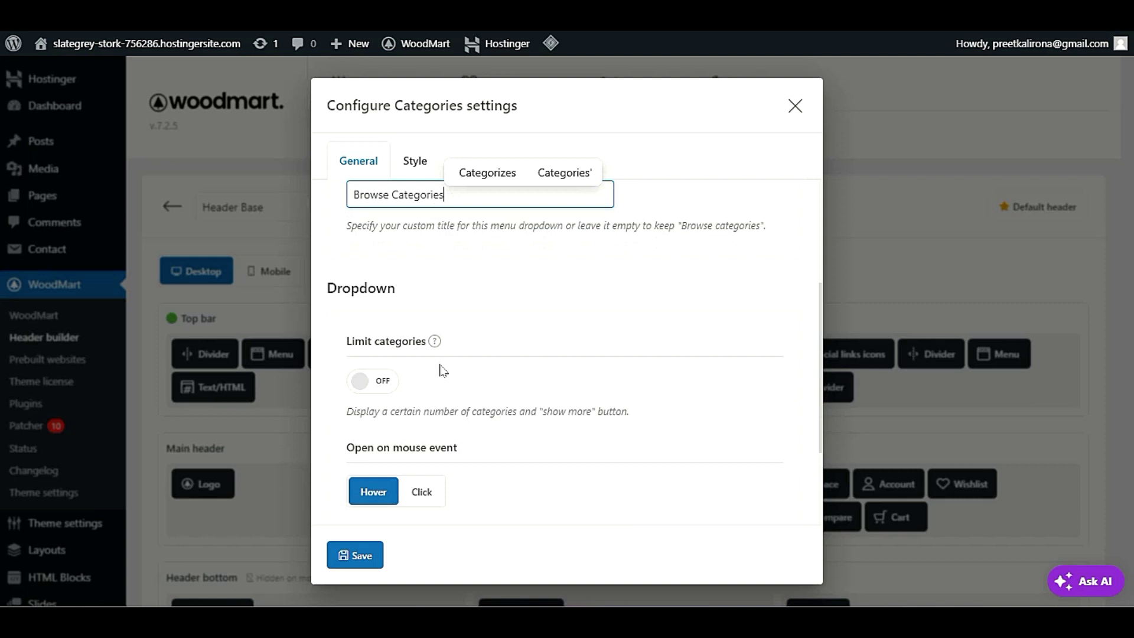
pyautogui.click(362, 381)
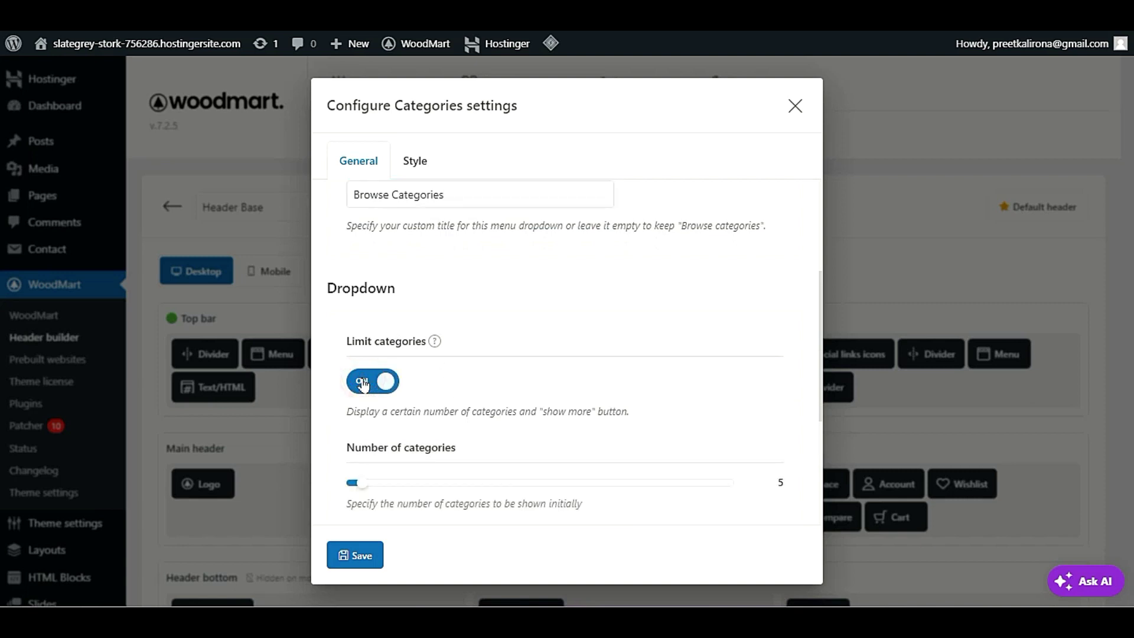
pyautogui.click(362, 382)
pyautogui.scroll(-3, 354, 401)
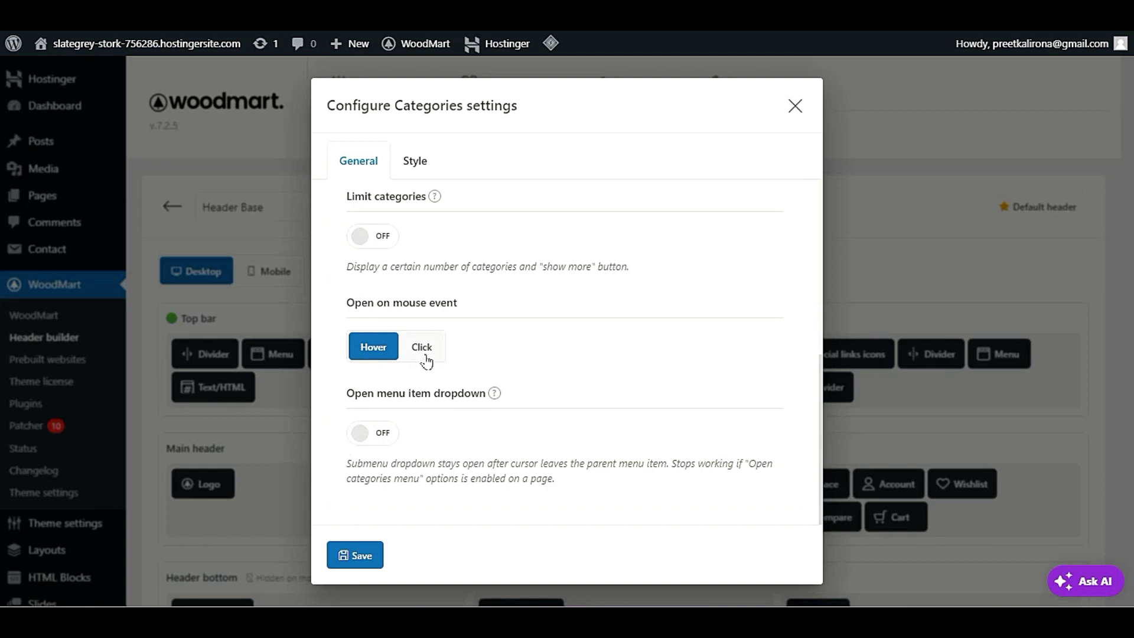
# - Save the Categories element's settings and the Header Base header
pyautogui.click(352, 549)
pyautogui.scroll(-3, 329, 534)
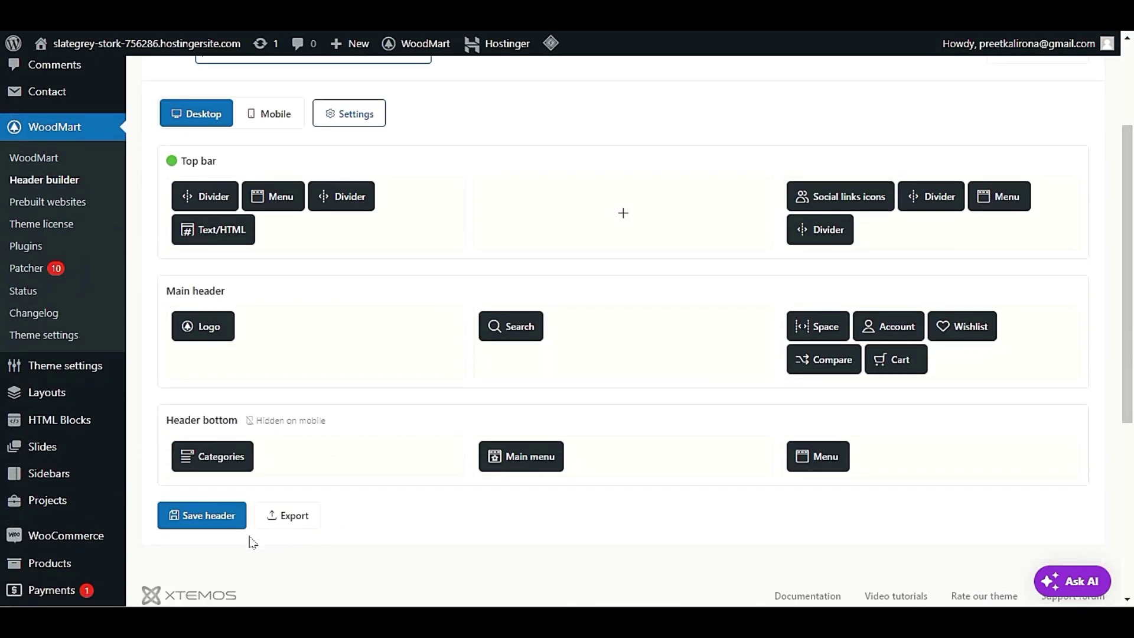
pyautogui.click(218, 519)
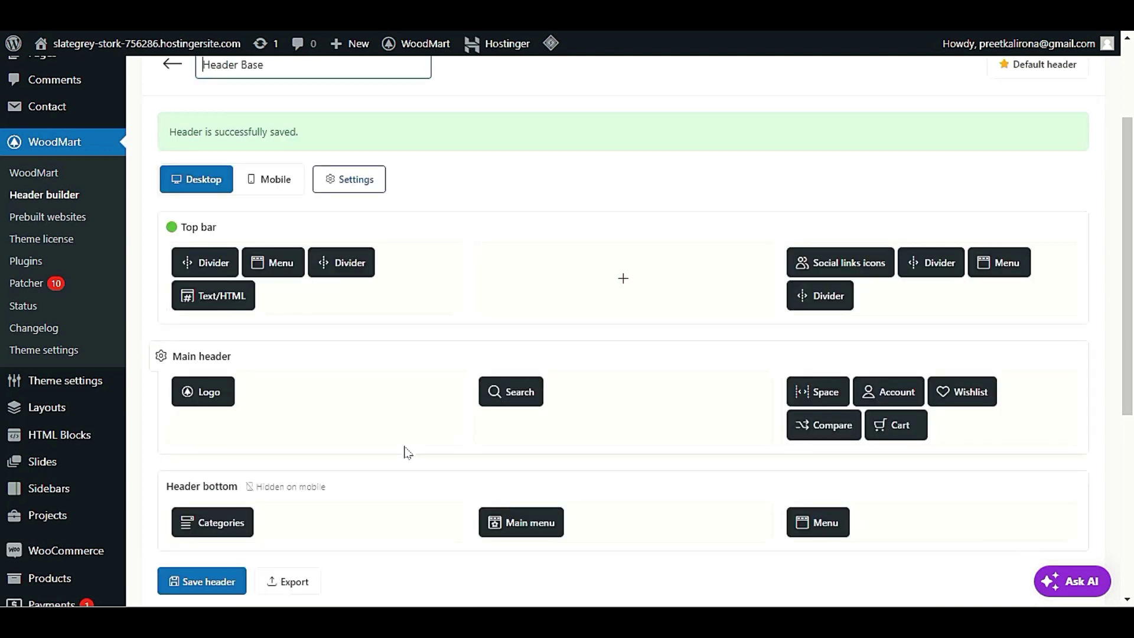
# - Change the Categories element's menu title to "New Categories", then save the element and the header
pyautogui.scroll(-4, 406, 452)
pyautogui.moveTo(207, 297)
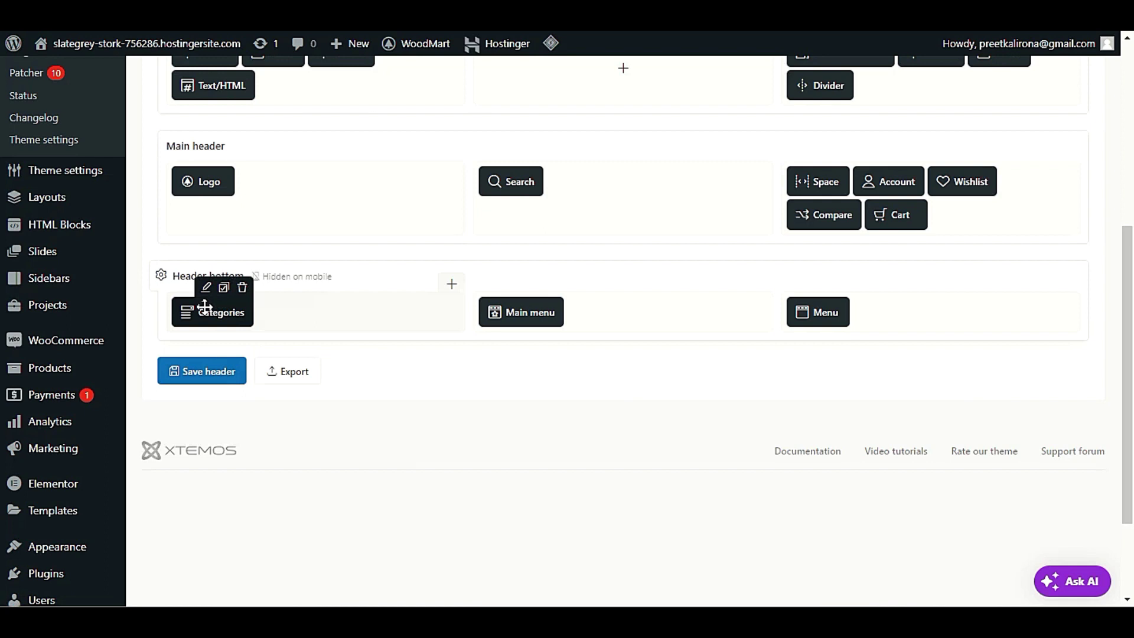
pyautogui.click(206, 236)
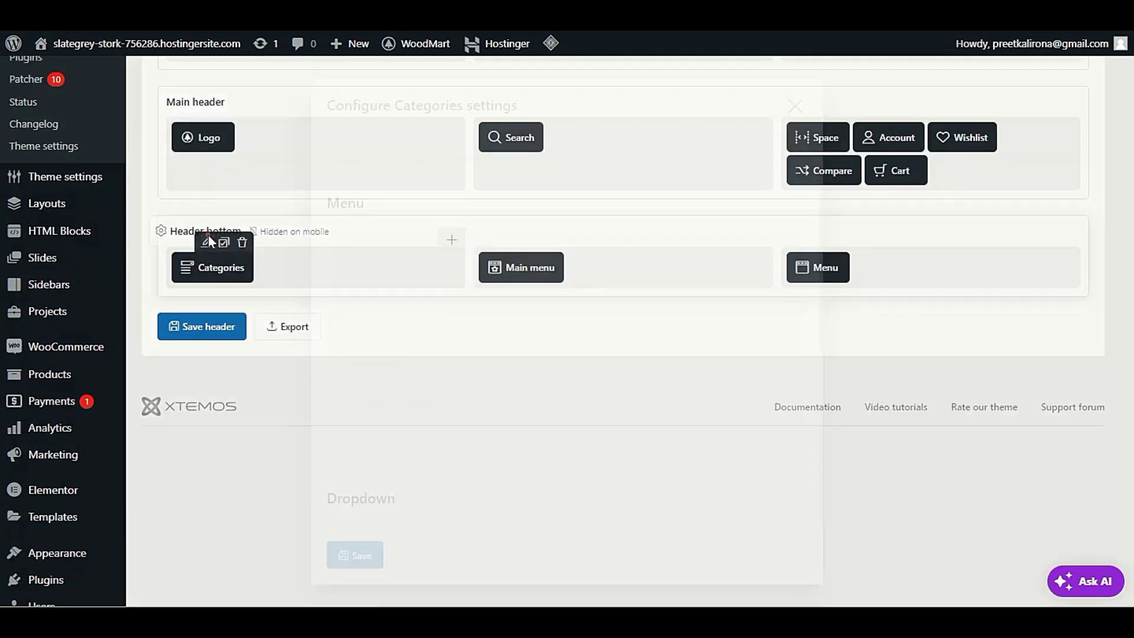
pyautogui.moveTo(387, 405); pyautogui.dragTo(332, 400)
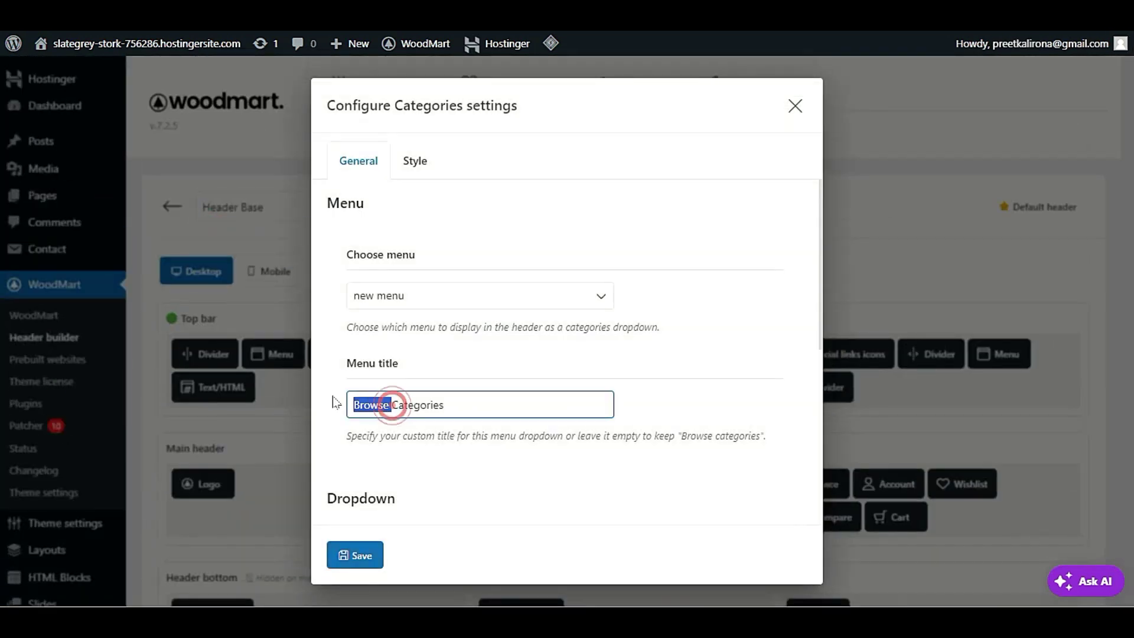
pyautogui.write('Ne')
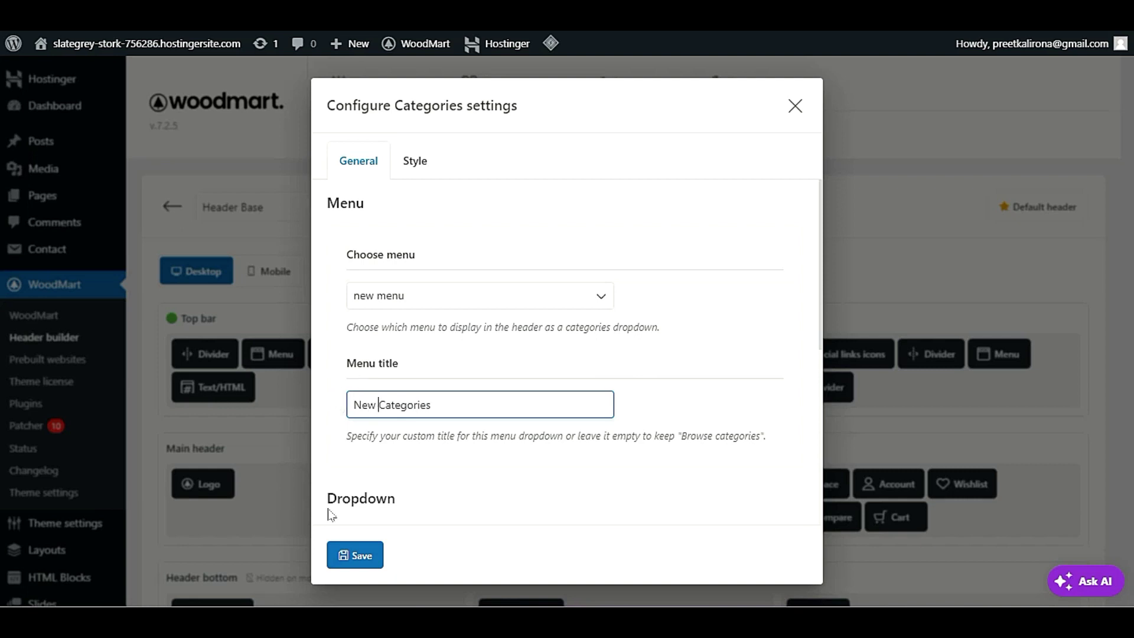
pyautogui.click(355, 555)
pyautogui.scroll(-4, 328, 491)
pyautogui.click(208, 413)
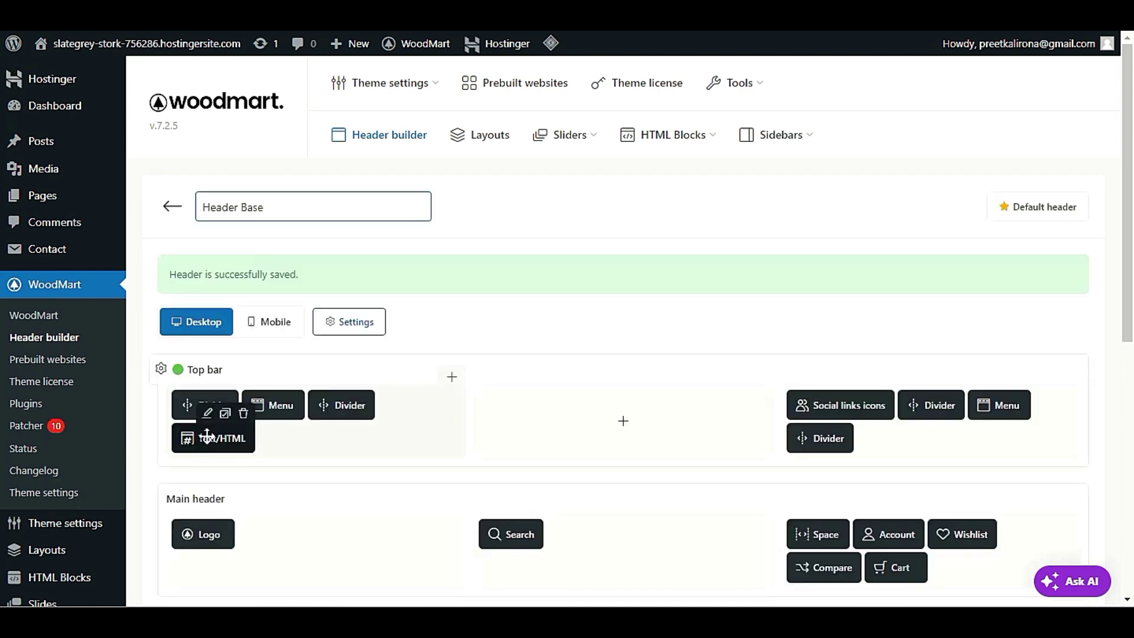
# - Open the live site in a new tab to check the categories menu's title
pyautogui.moveTo(86, 44)
pyautogui.rightClick(87, 83)
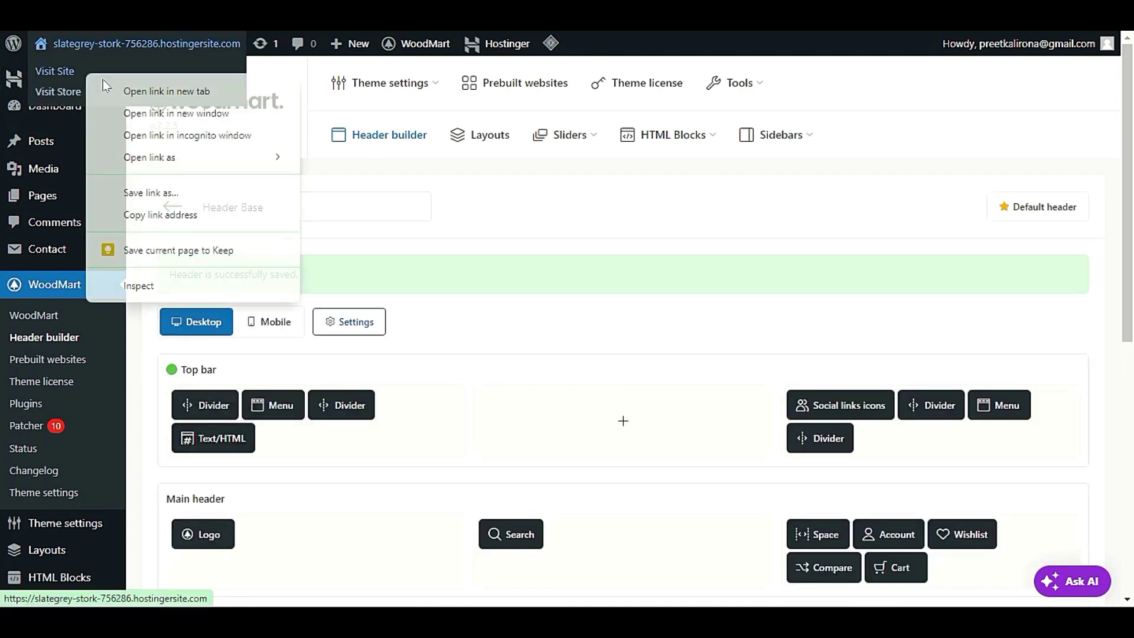
pyautogui.click(118, 89)
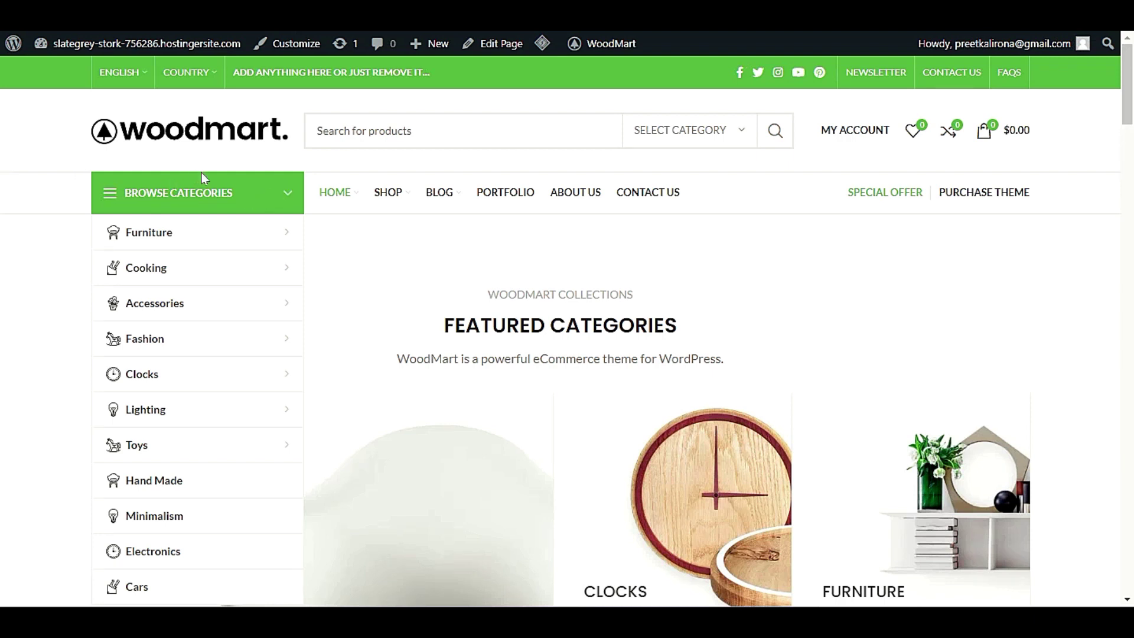
pyautogui.moveTo(603, 44)
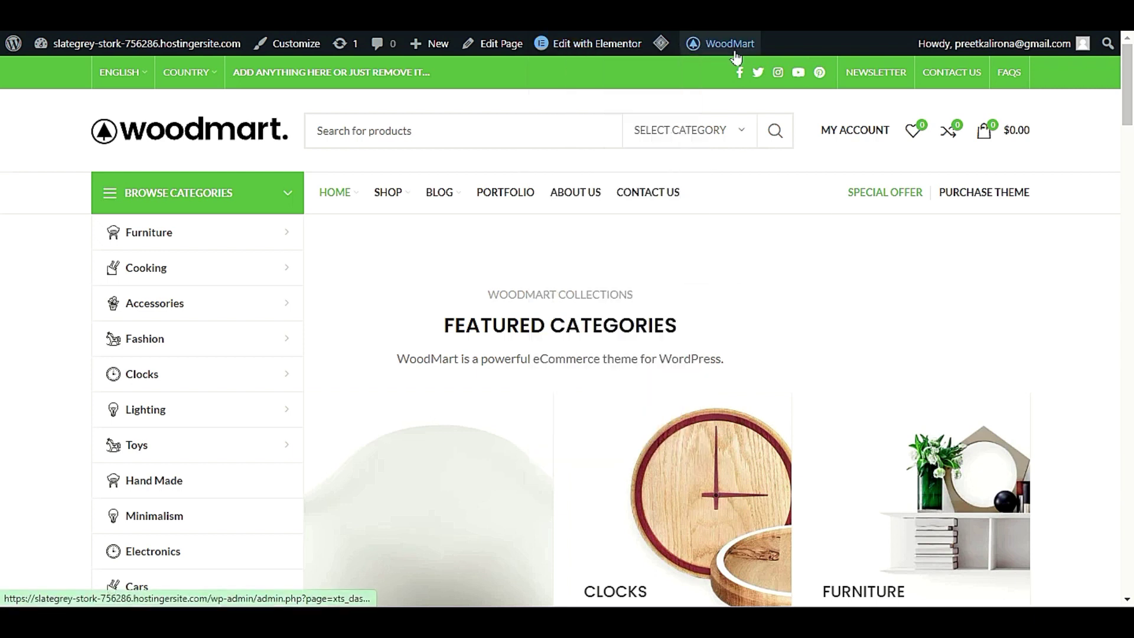
pyautogui.moveTo(732, 45)
pyautogui.moveTo(736, 74)
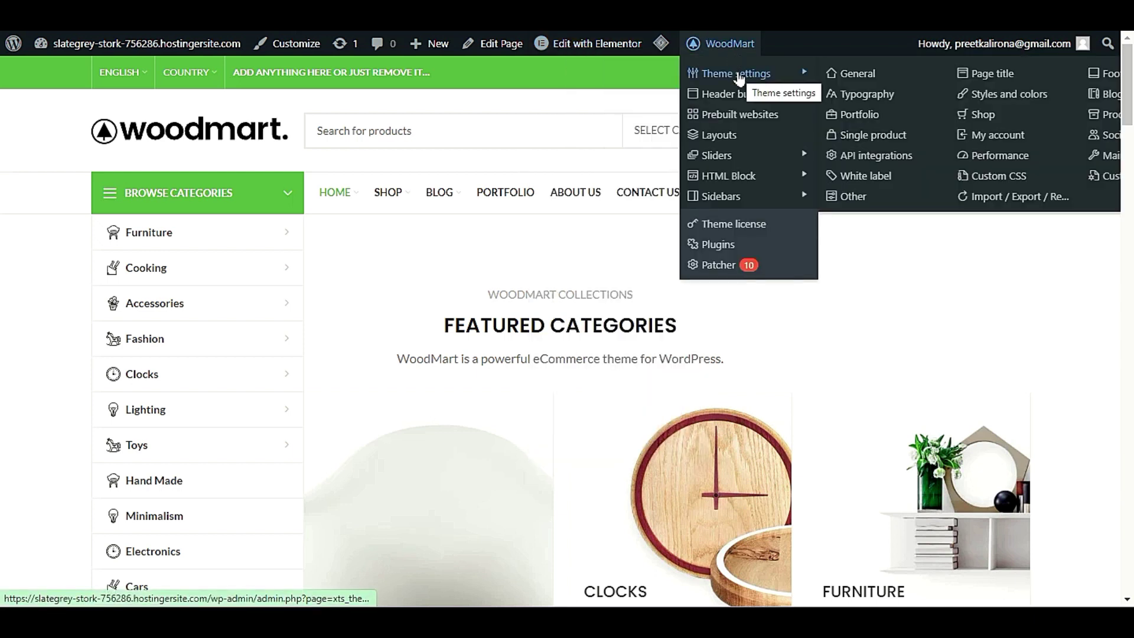
pyautogui.moveTo(739, 100)
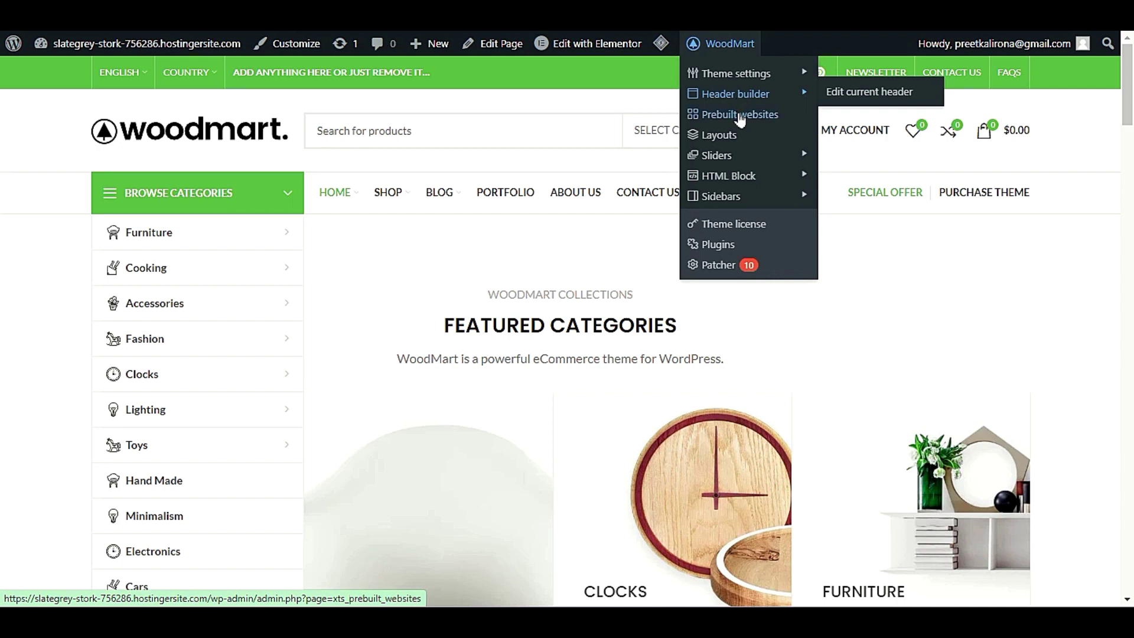
pyautogui.moveTo(739, 155)
pyautogui.moveTo(740, 175)
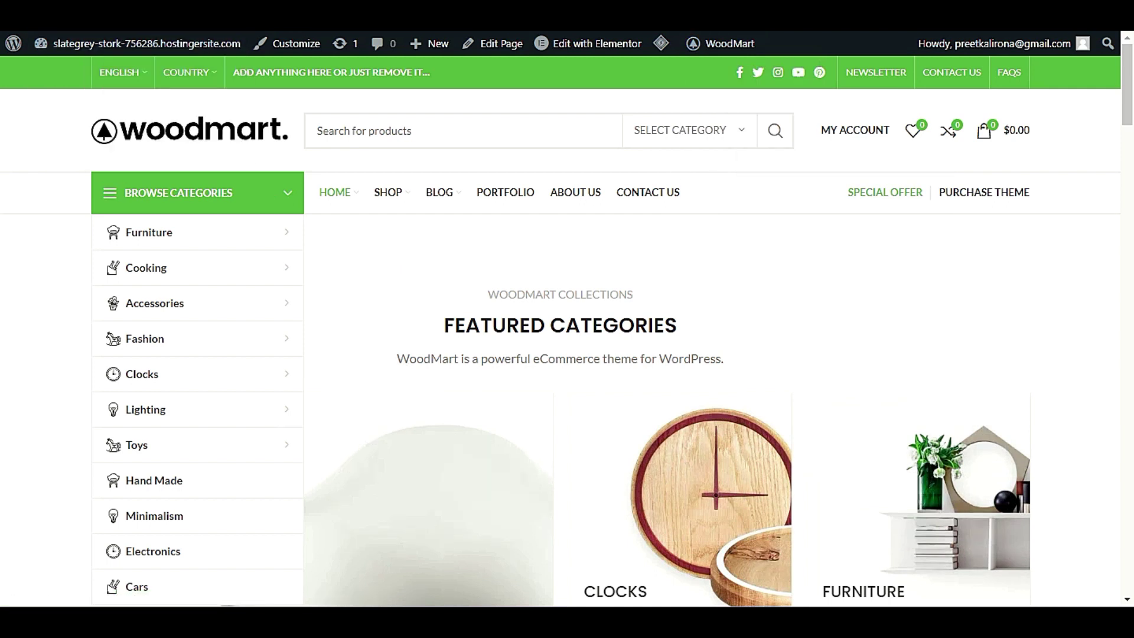
# - Open the store in an incognito window and check its New Categories dropdown
pyautogui.hotkey('ctrl', 't')
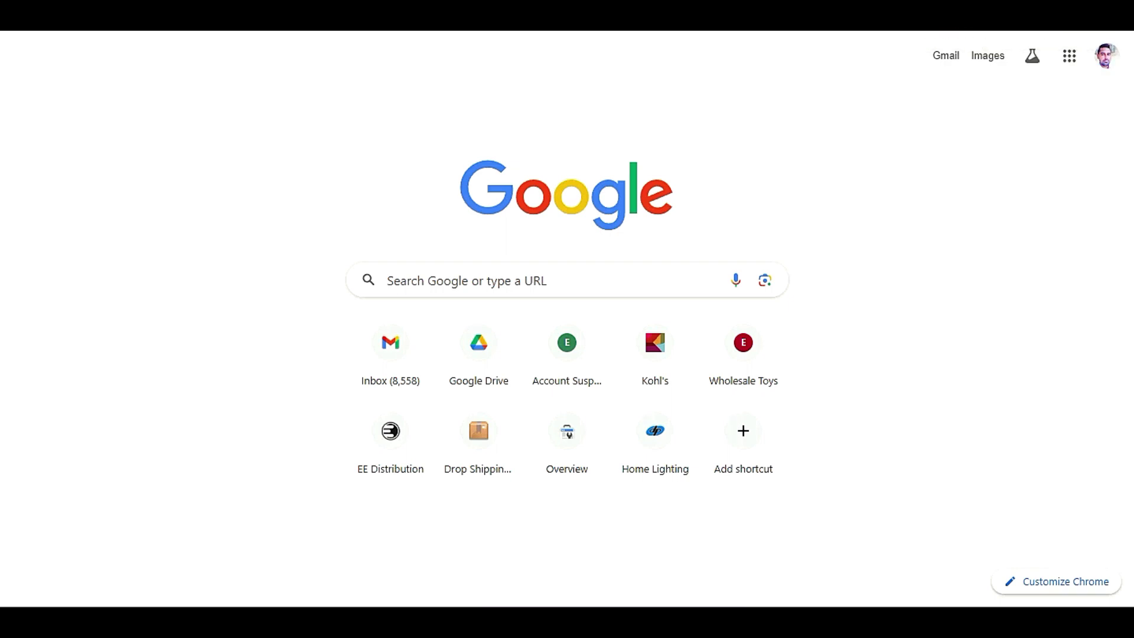
pyautogui.hotkey('alt', 'f')
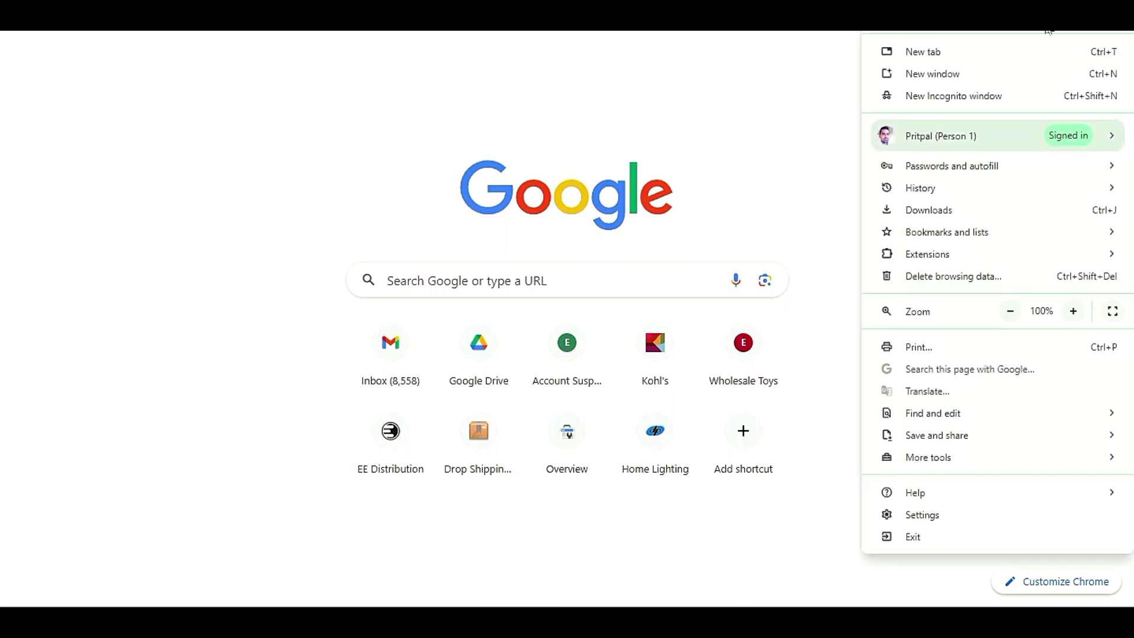
pyautogui.click(981, 97)
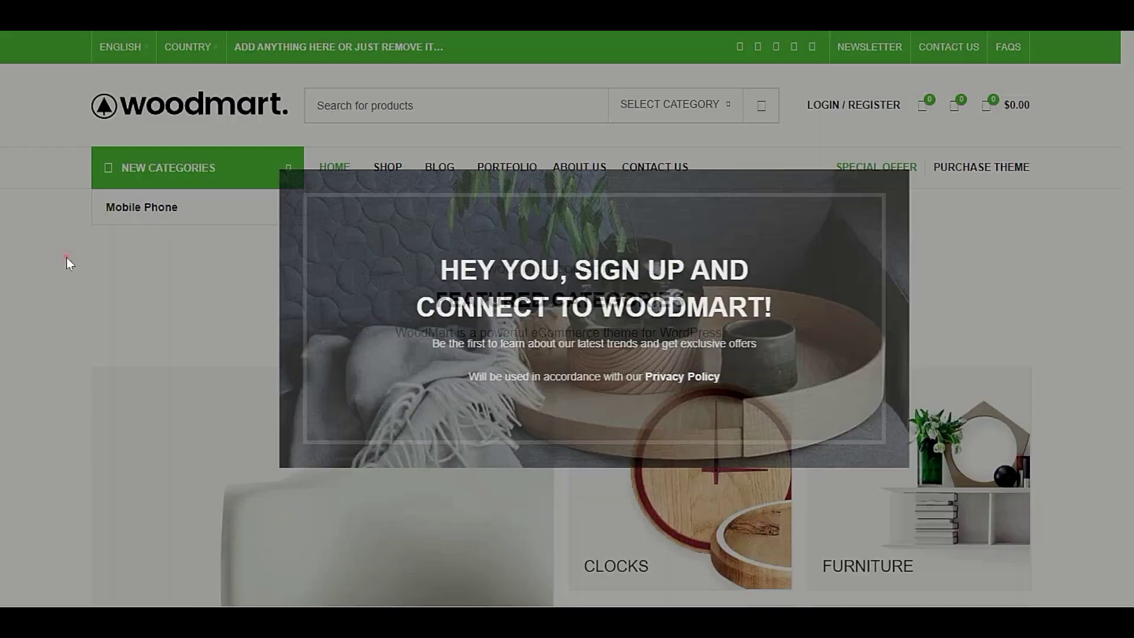
pyautogui.click(66, 258)
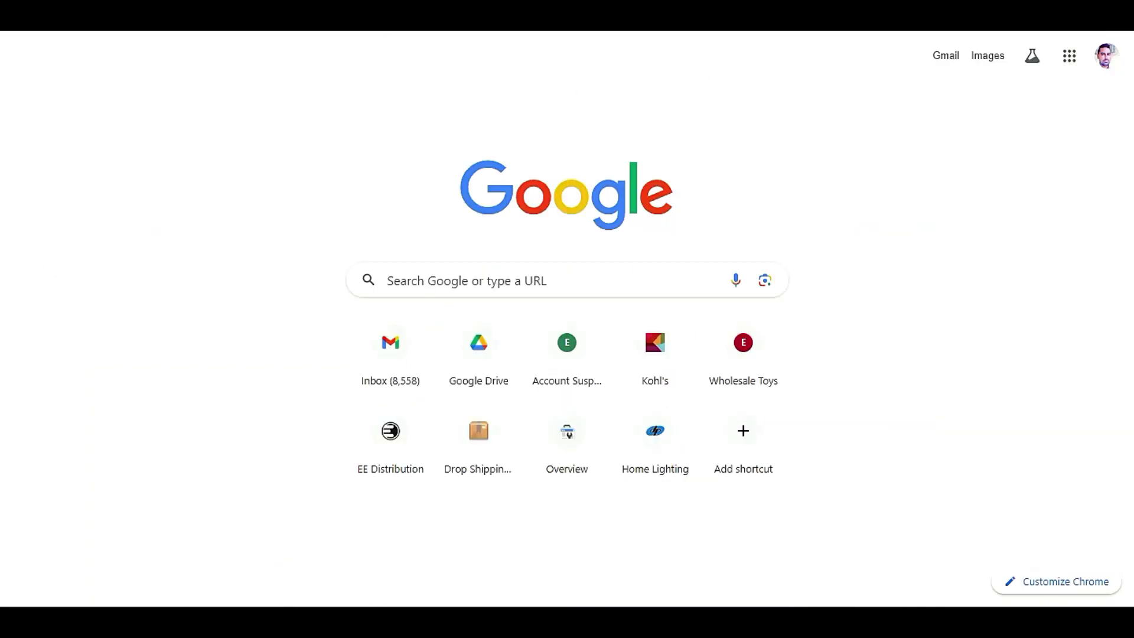
pyautogui.moveTo(730, 620)
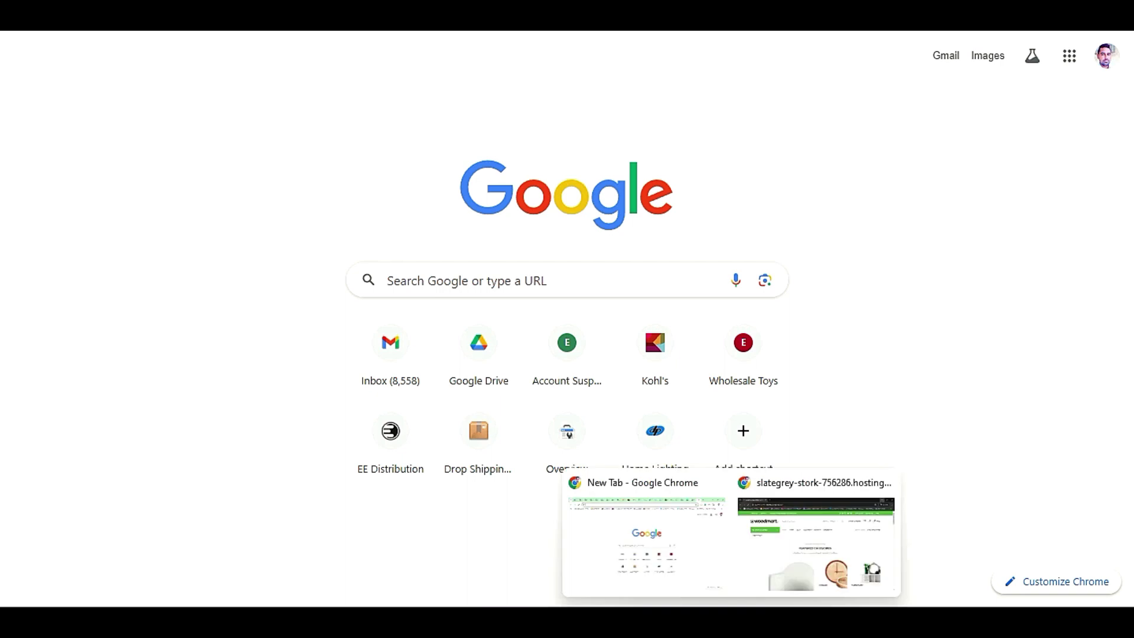
pyautogui.click(773, 540)
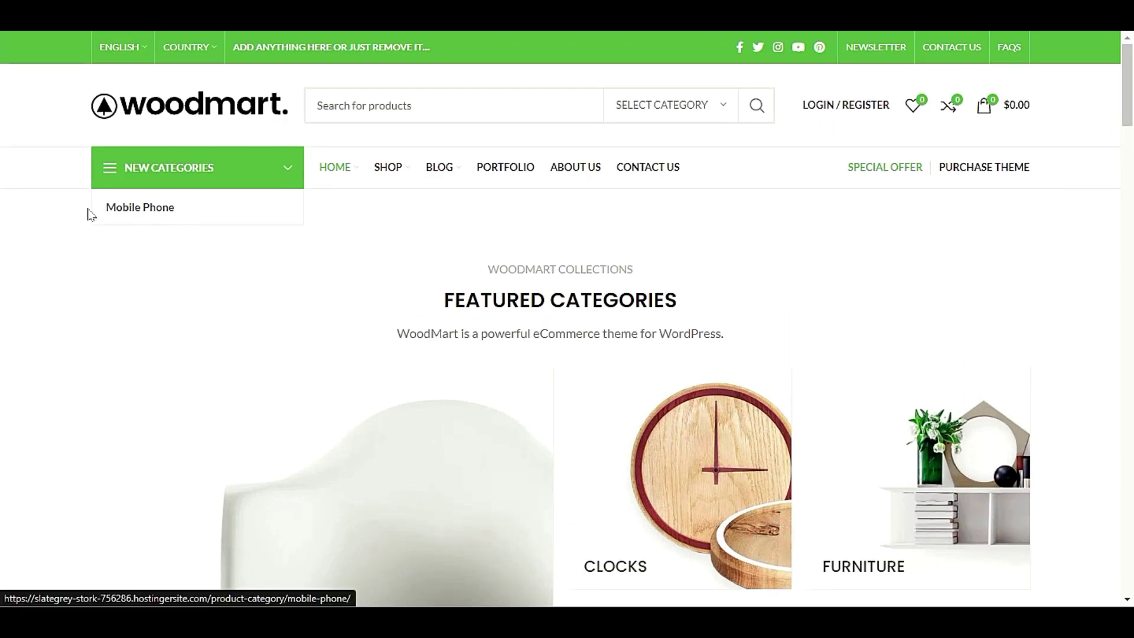
pyautogui.click(128, 167)
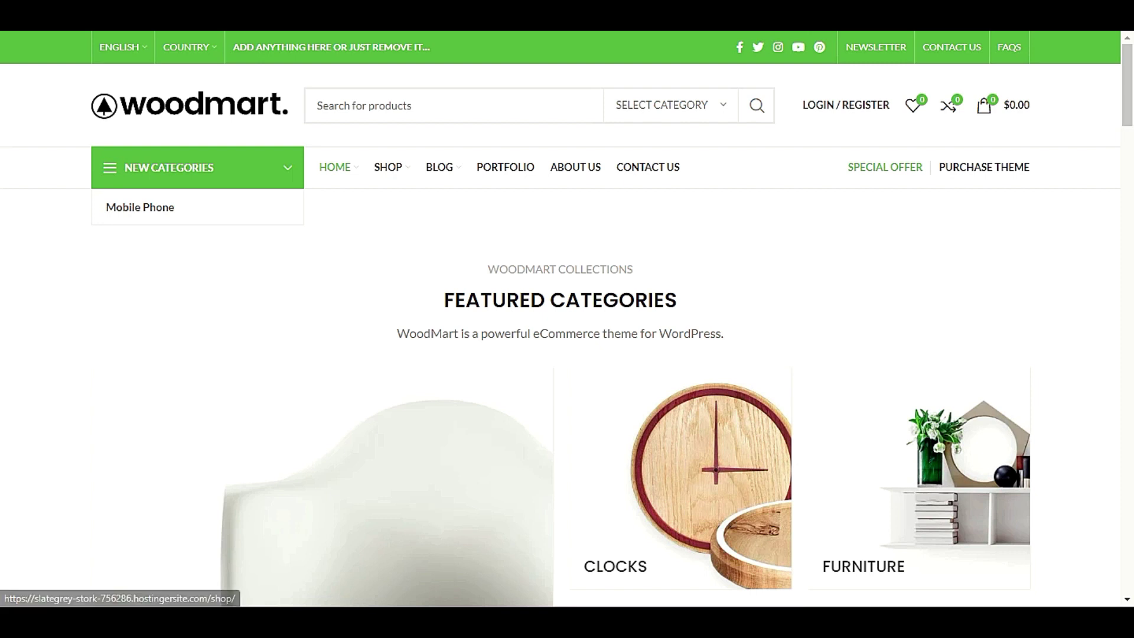
# - Return to the WordPress admin and open the menu editor with the menu "new menu" loaded
pyautogui.hotkey('ctrl', 't')
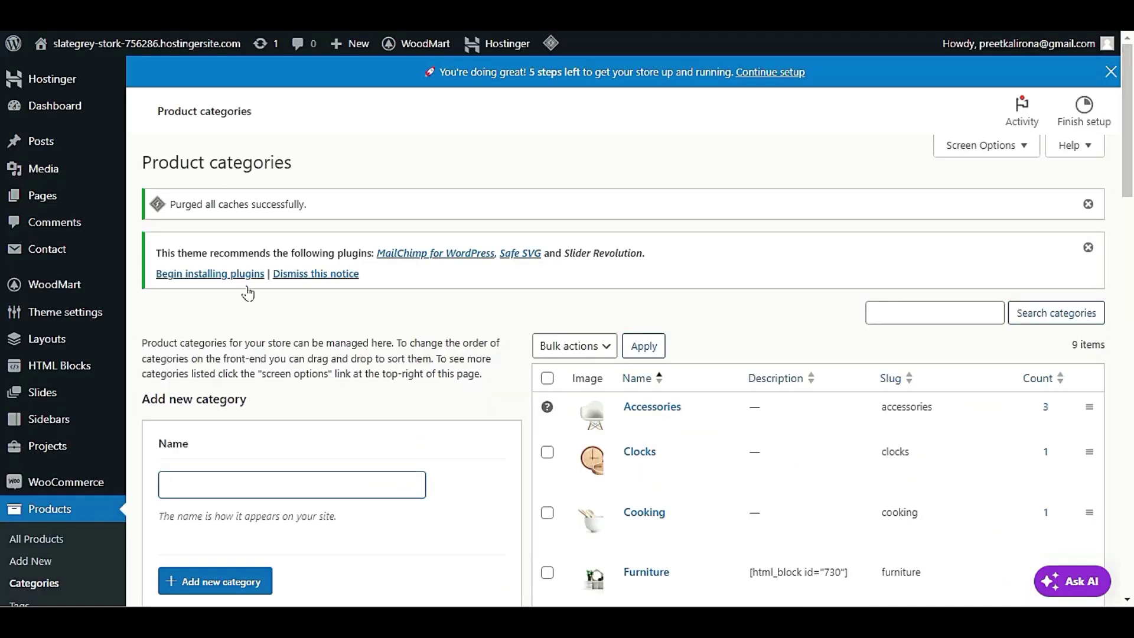
pyautogui.scroll(-6, 248, 294)
pyautogui.moveTo(89, 471)
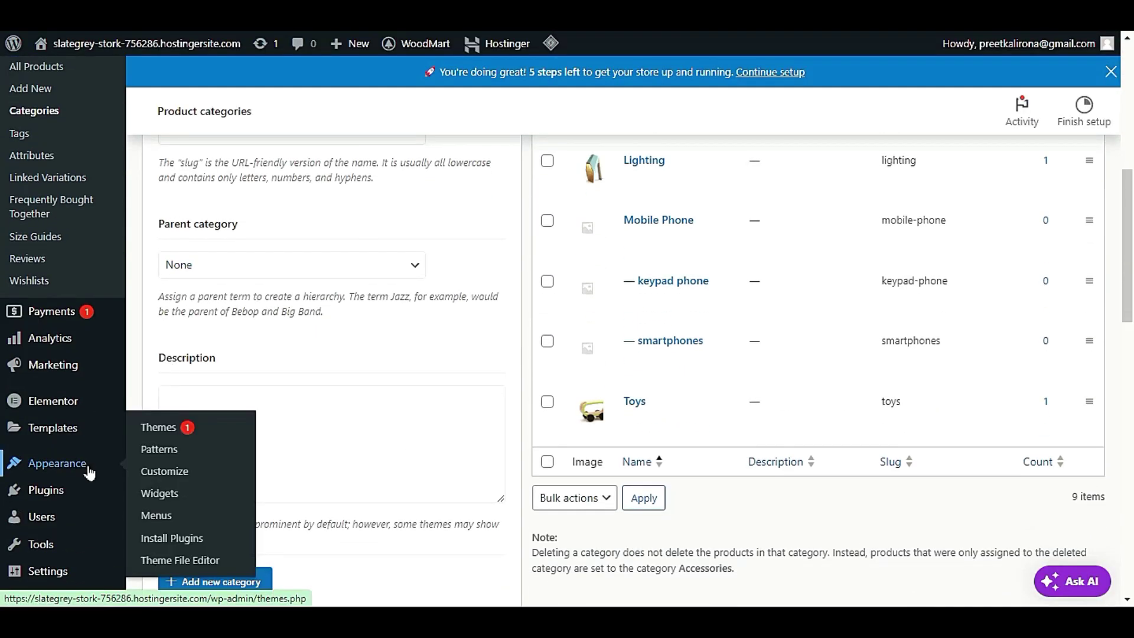
pyautogui.click(157, 514)
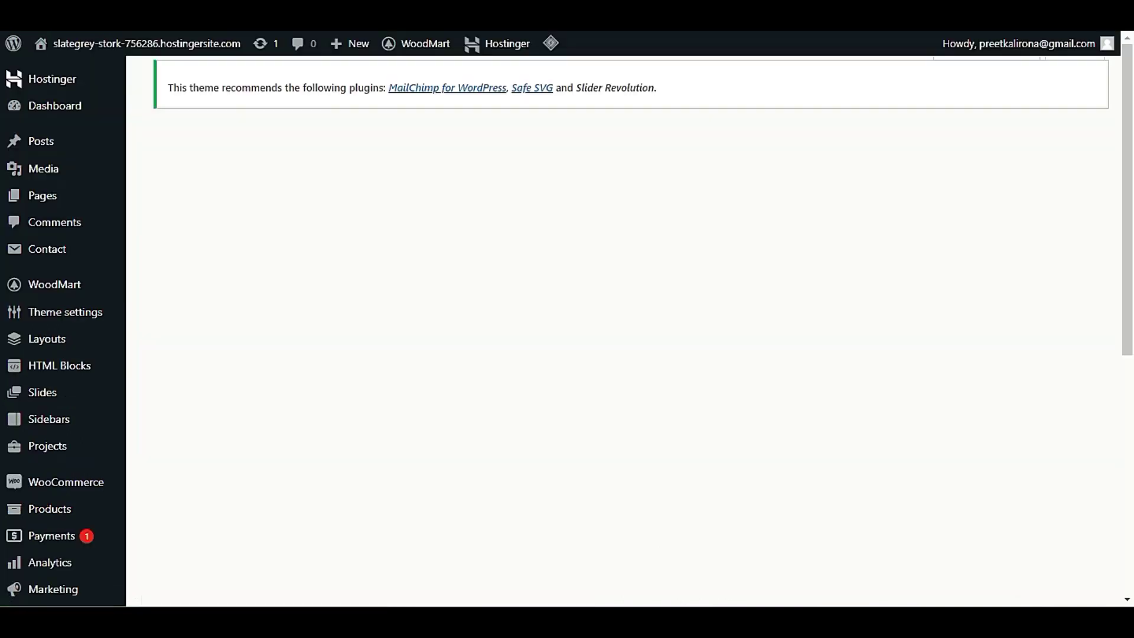
pyautogui.scroll(-4, 458, 433)
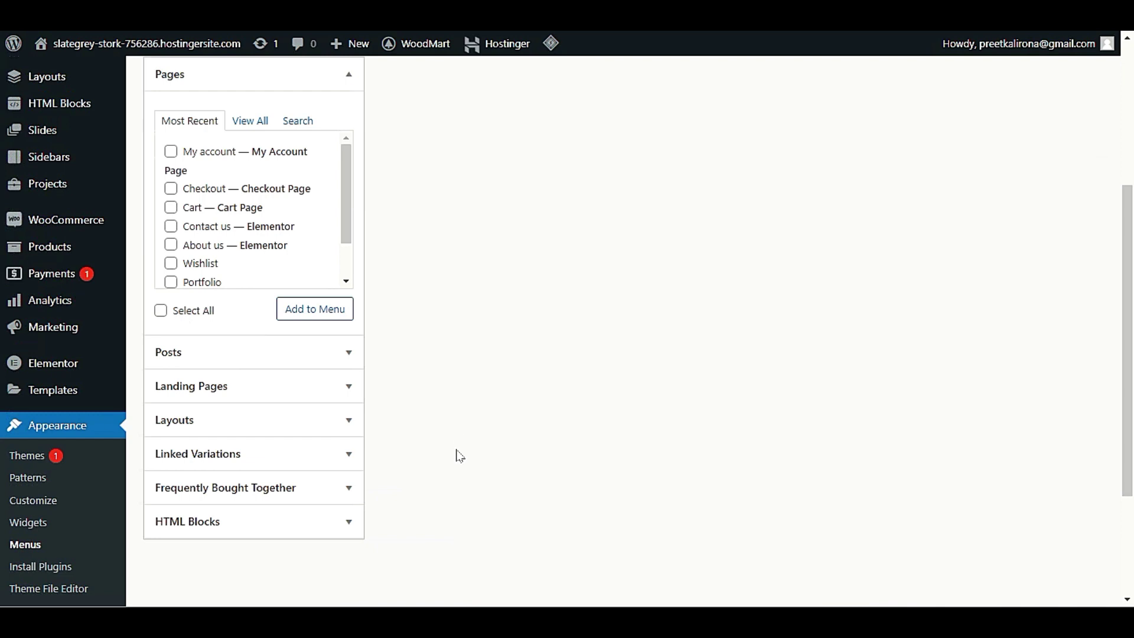
pyautogui.scroll(3, 456, 456)
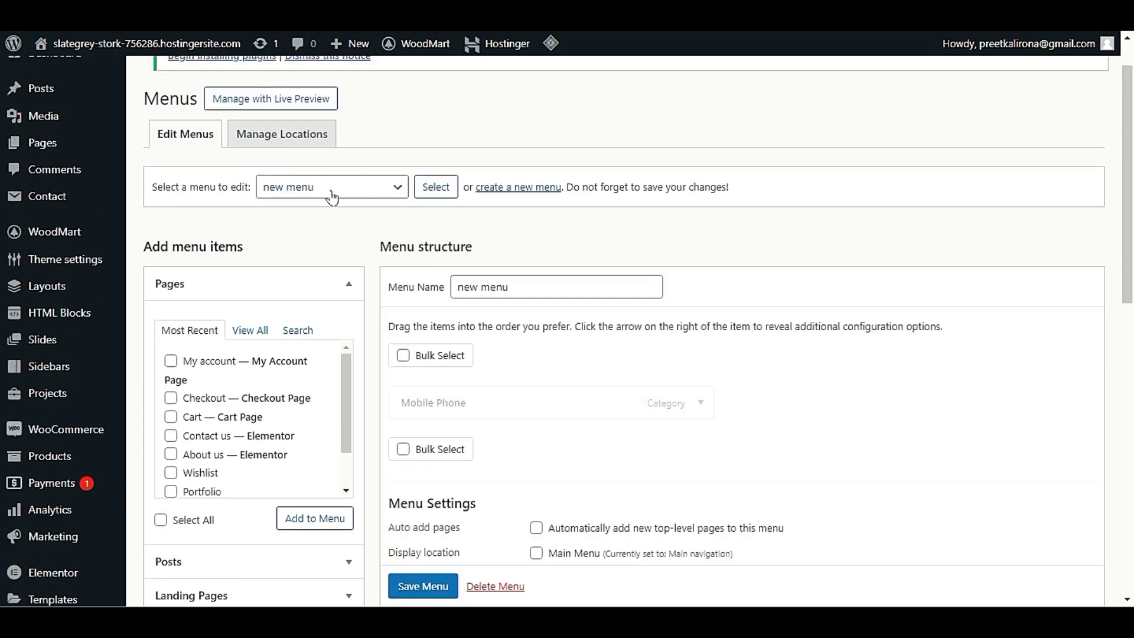
pyautogui.scroll(-3, 682, 390)
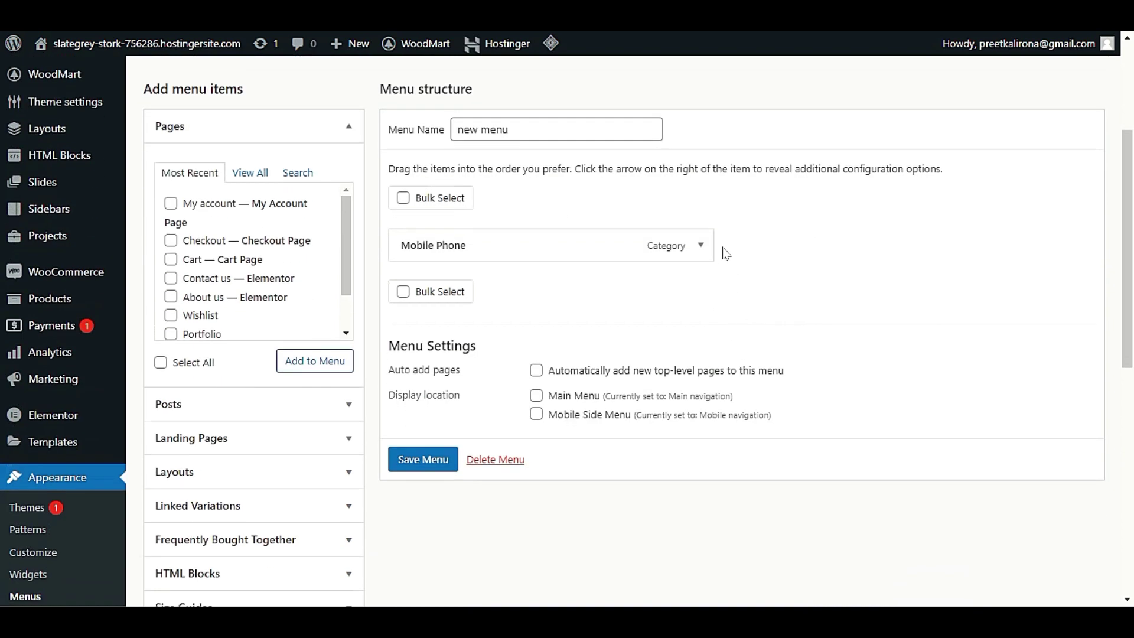
# - Set the page anchor of the Mobile Phone item in "new menu" to Disable
pyautogui.click(700, 250)
pyautogui.scroll(-3, 789, 328)
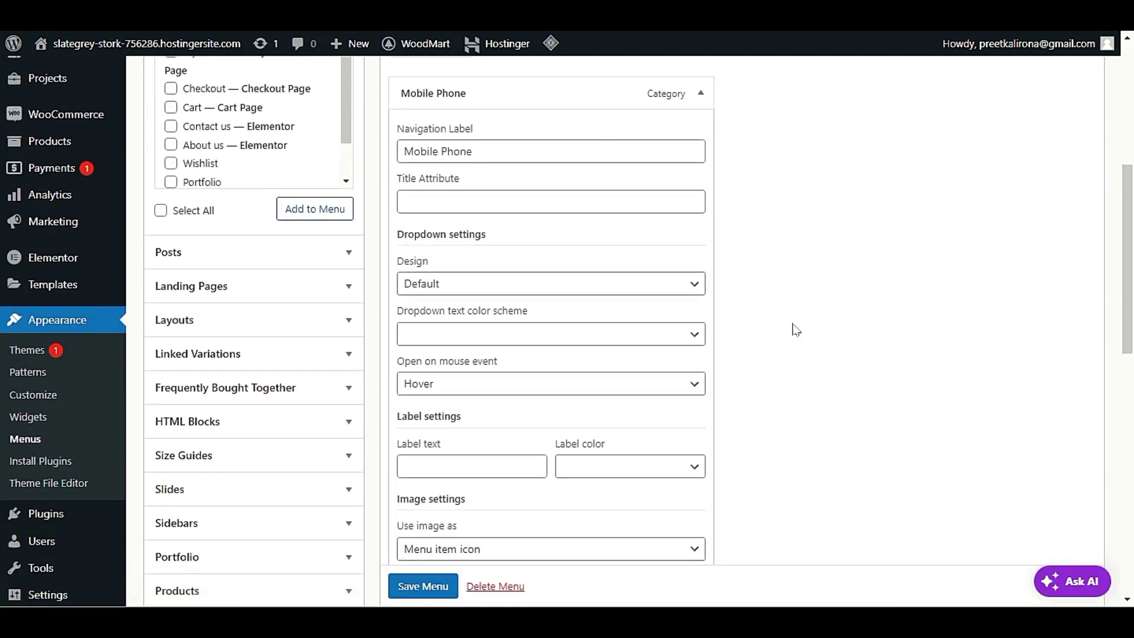
pyautogui.scroll(-2, 791, 329)
pyautogui.scroll(-3, 795, 329)
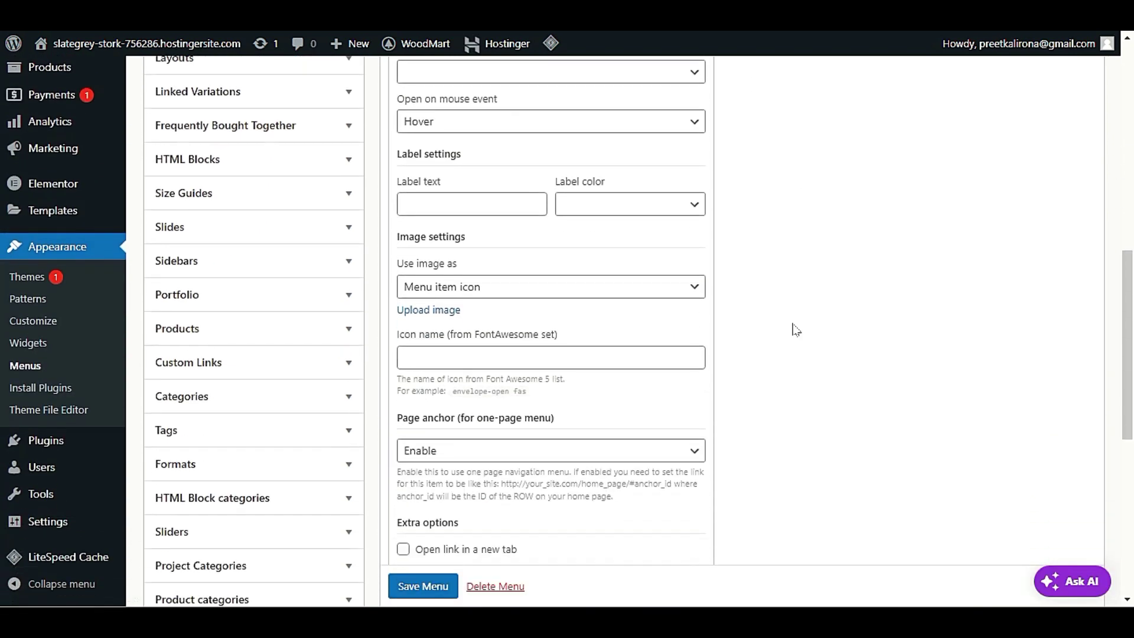
pyautogui.scroll(-4, 795, 329)
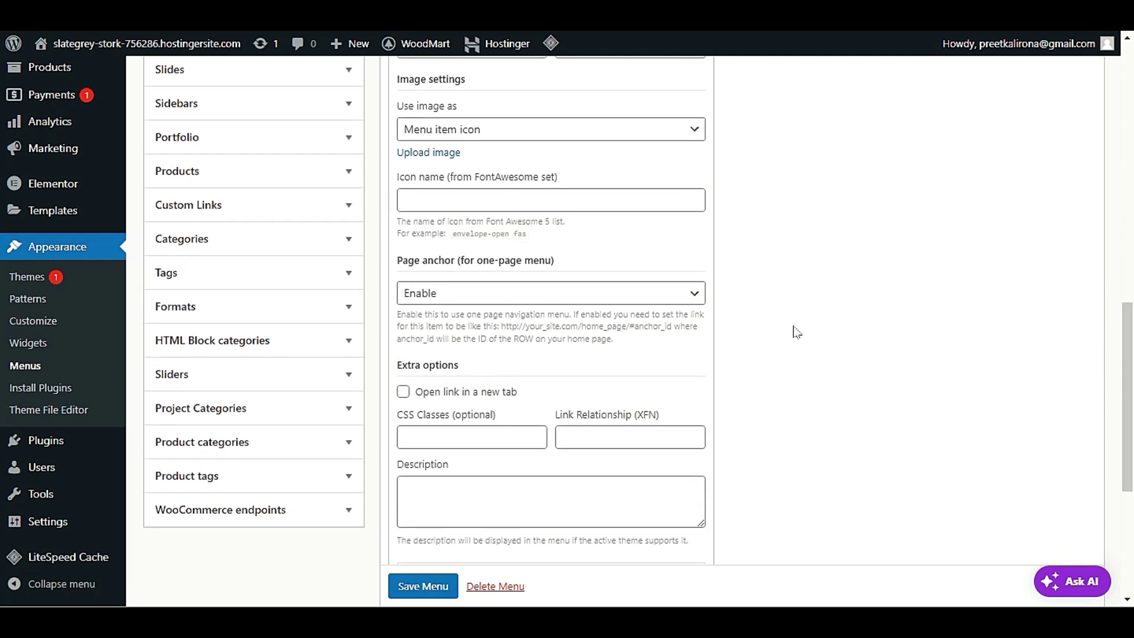
pyautogui.click(534, 245)
pyautogui.click(489, 290)
pyautogui.scroll(-3, 663, 366)
pyautogui.scroll(3, 662, 366)
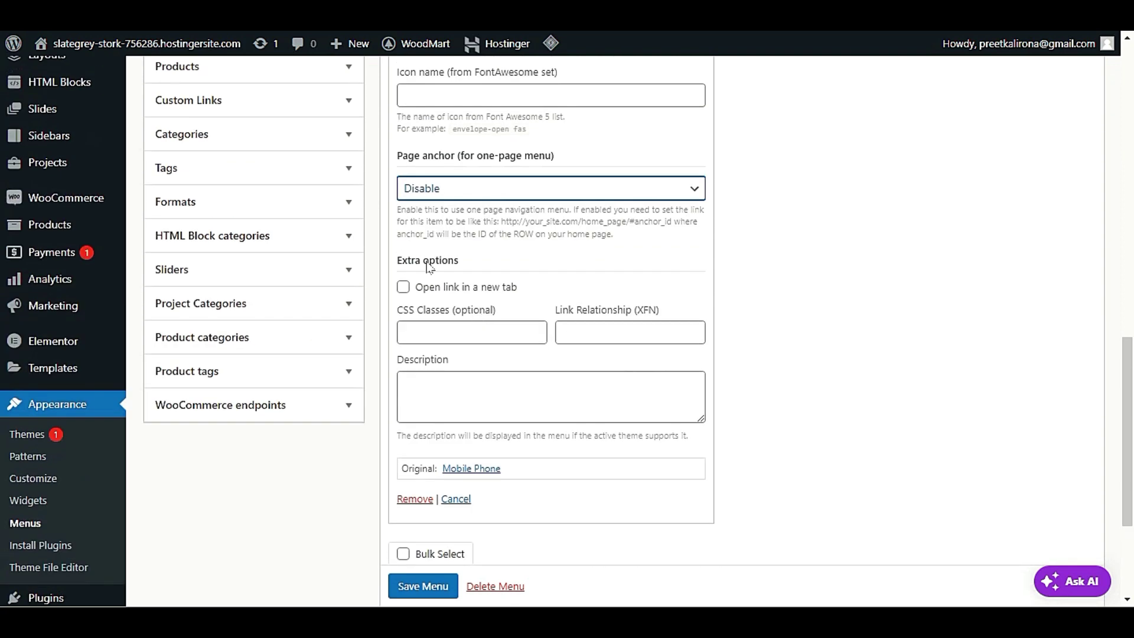
# - Review the Mobile Phone item's dropdown design options, keep Default, and save the menu
pyautogui.scroll(7, 555, 315)
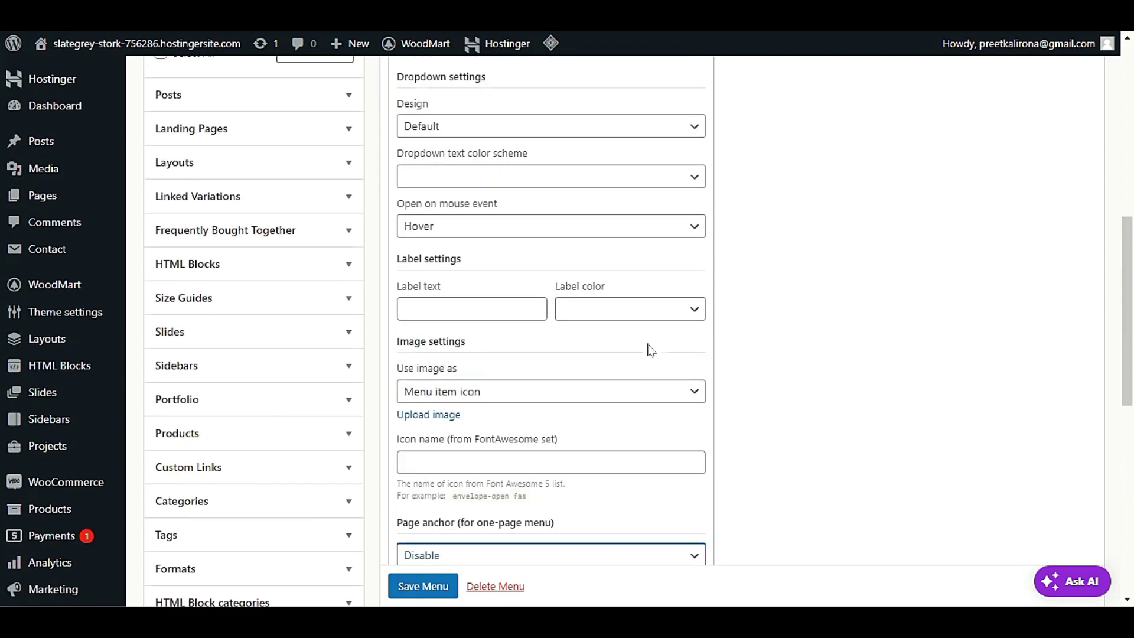
pyautogui.scroll(2, 528, 333)
pyautogui.scroll(1, 520, 332)
pyautogui.click(438, 283)
pyautogui.click(438, 279)
pyautogui.scroll(1, 562, 353)
pyautogui.scroll(1, 562, 353)
pyautogui.scroll(-10, 562, 355)
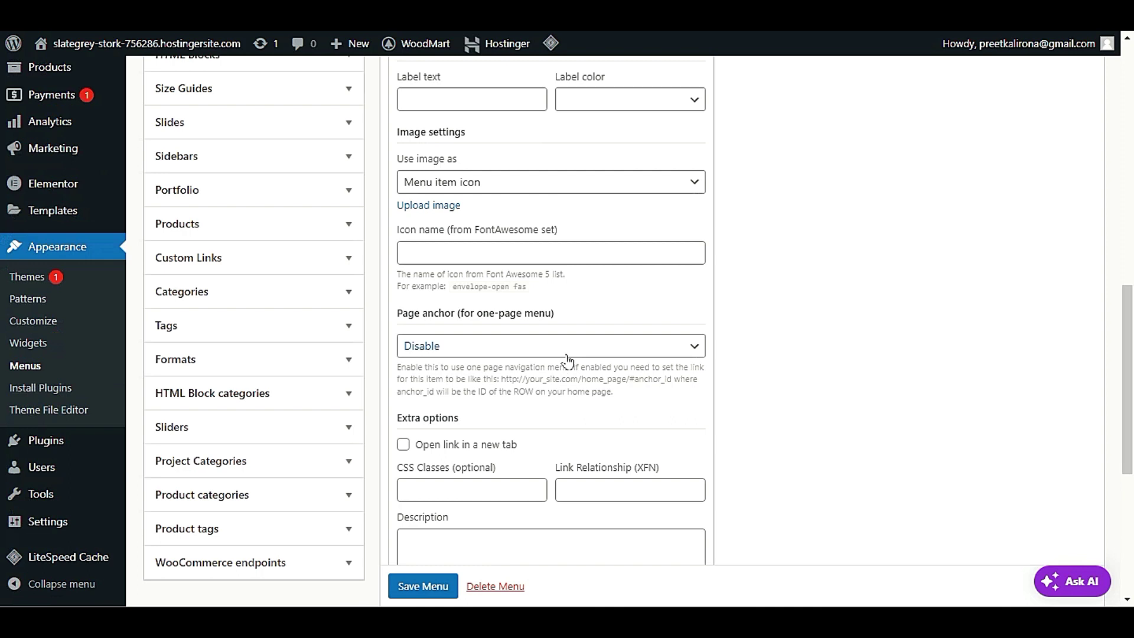
pyautogui.scroll(-5, 566, 363)
pyautogui.click(417, 588)
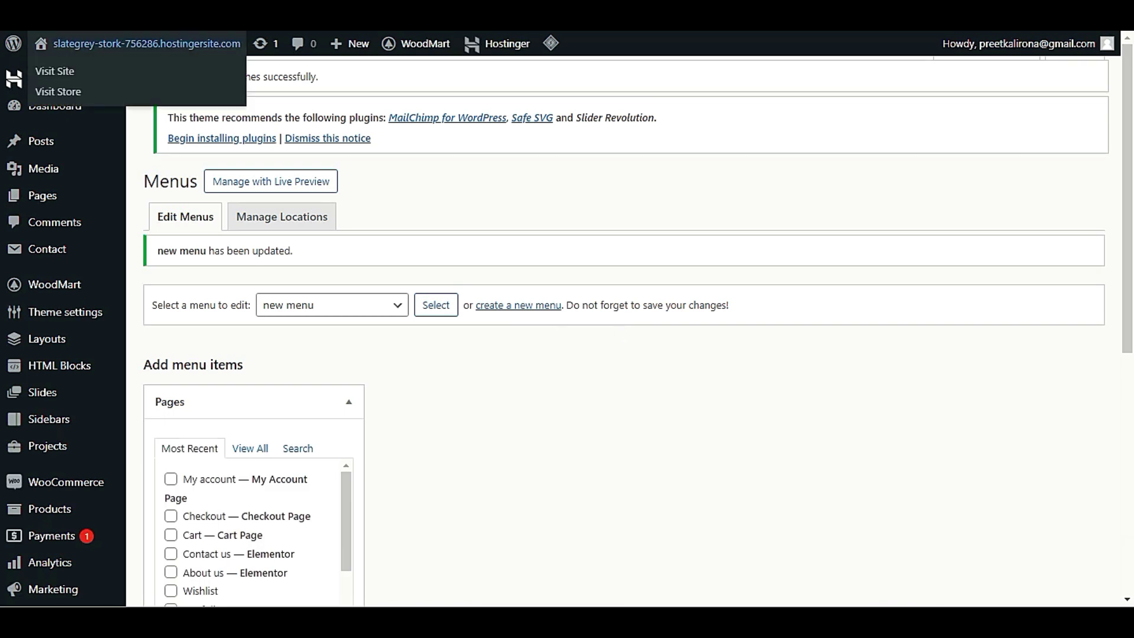
# - Check the New Categories dropdown on the live site and return to the Header Base header builder
pyautogui.hotkey('alt', 'f')
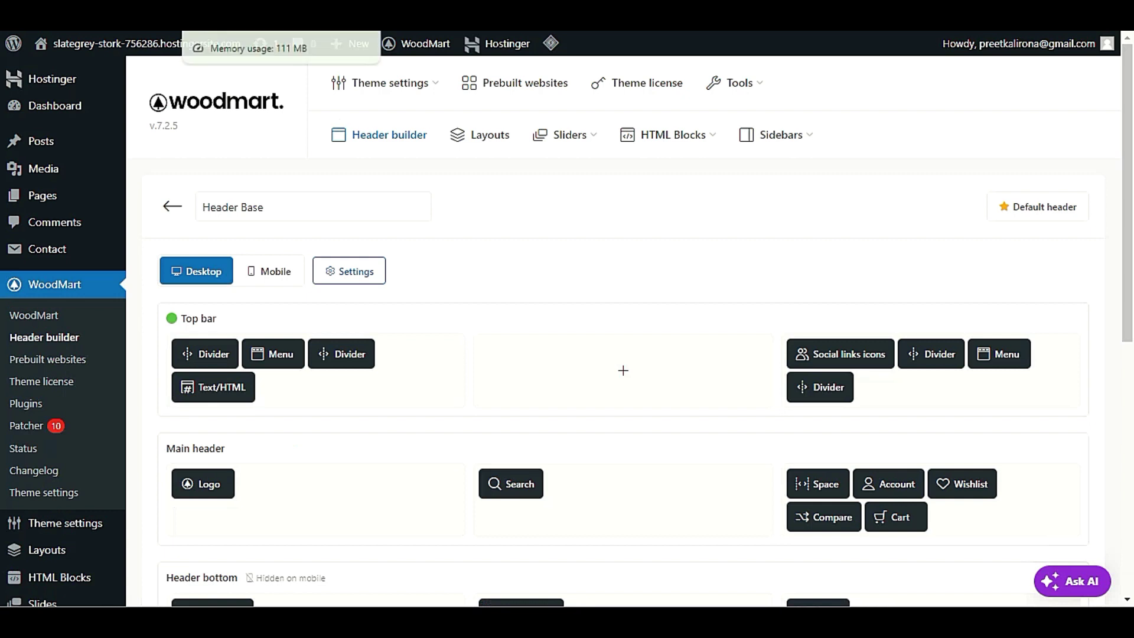
pyautogui.click(179, 44)
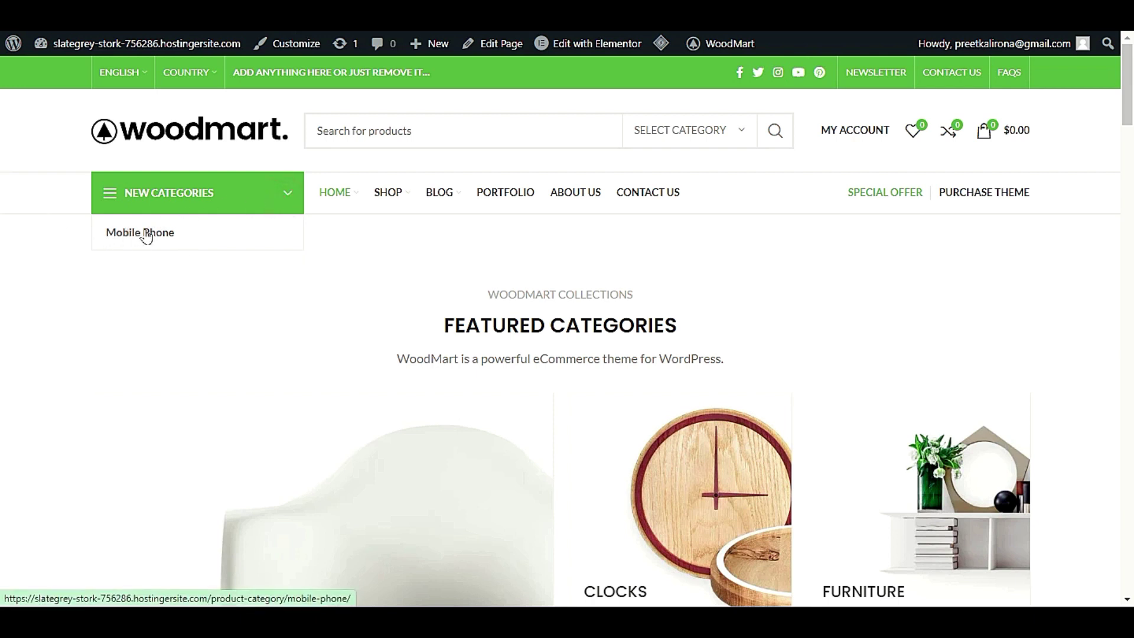
pyautogui.hotkey('ctrl', 'Tab')
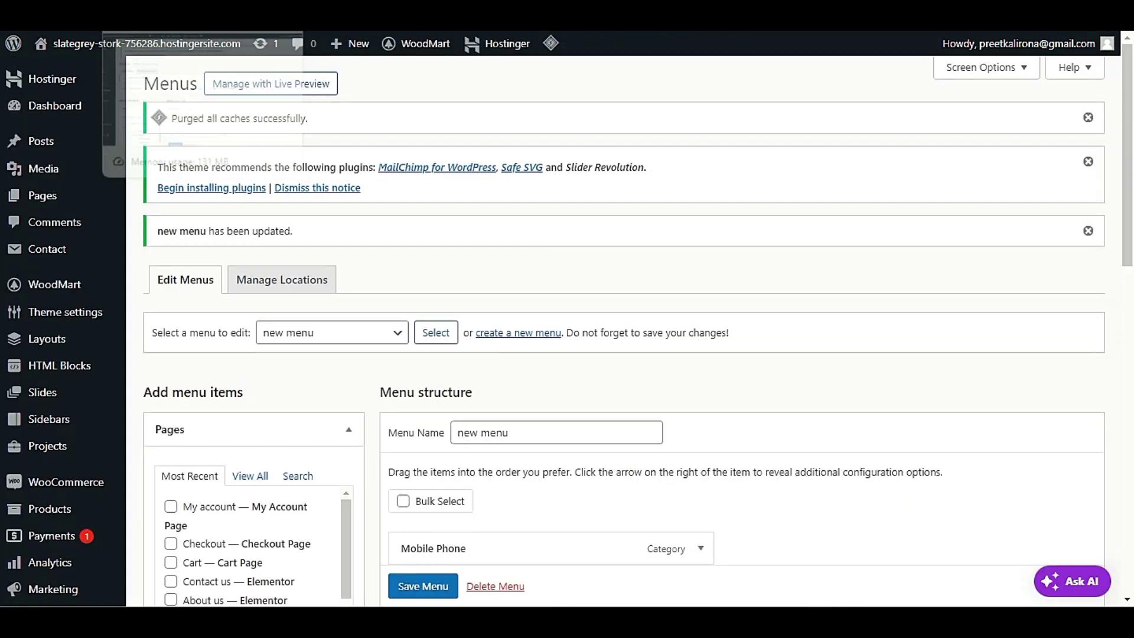
pyautogui.hotkey('ctrl', 'Tab')
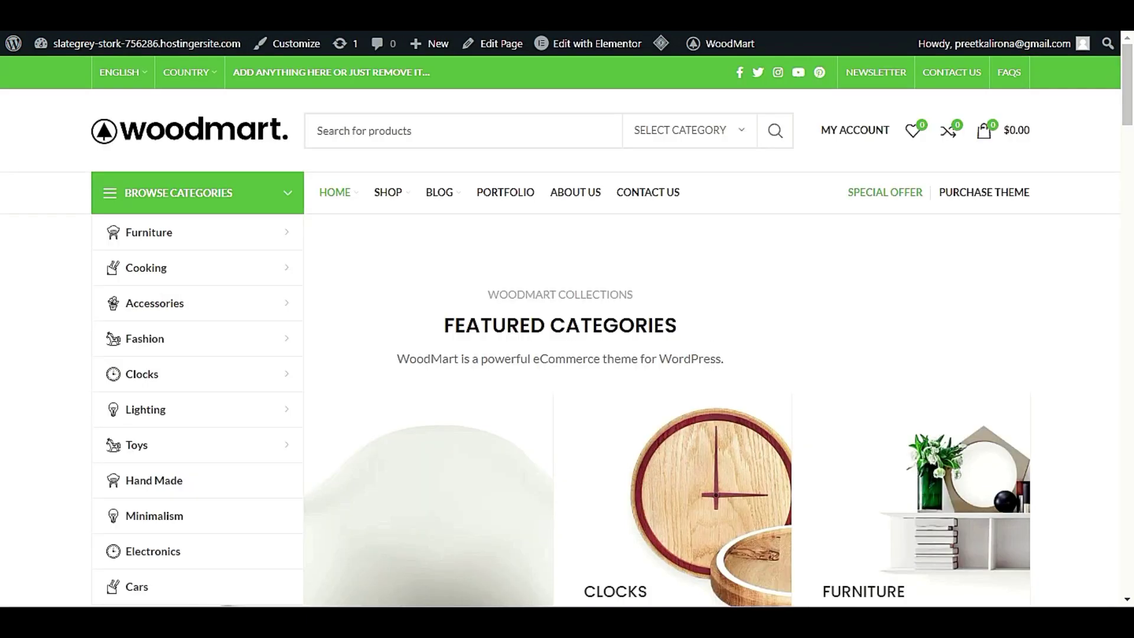
pyautogui.hotkey('ctrl', 'Tab')
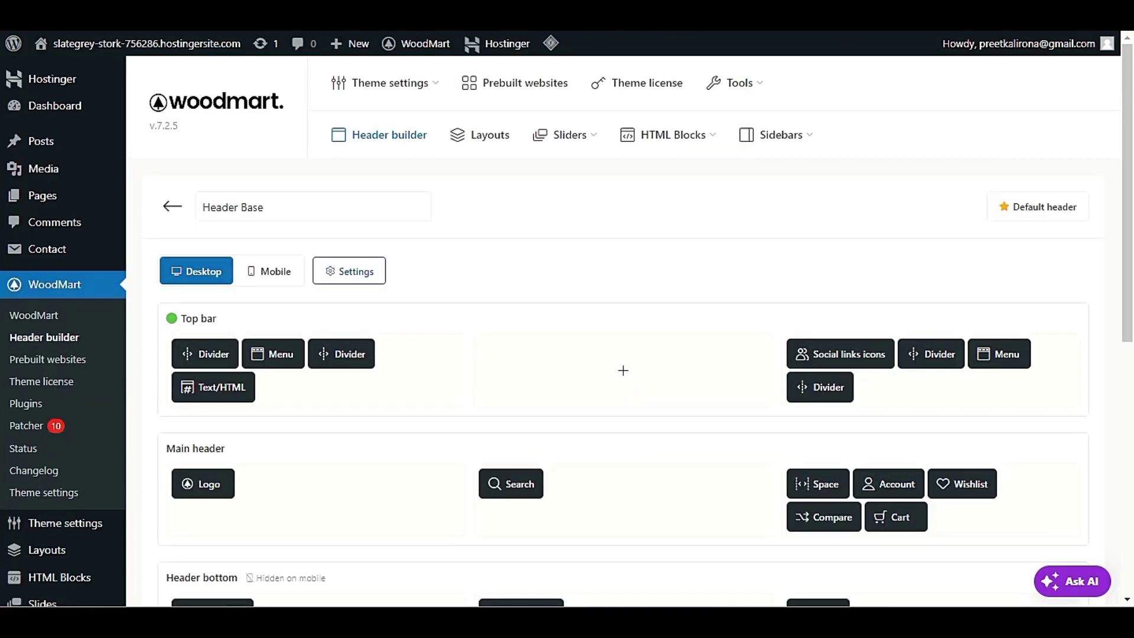
# - Open the Categories element's settings in the header bottom row and keep "new menu" as its chosen menu
pyautogui.scroll(-4, 198, 195)
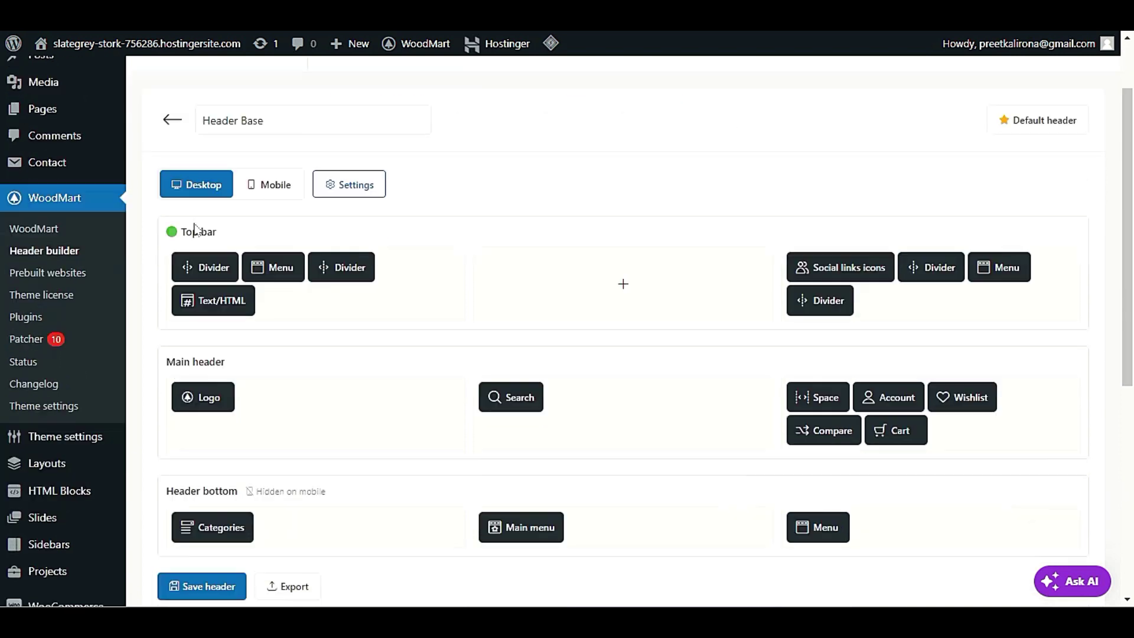
pyautogui.moveTo(192, 354)
pyautogui.click(206, 327)
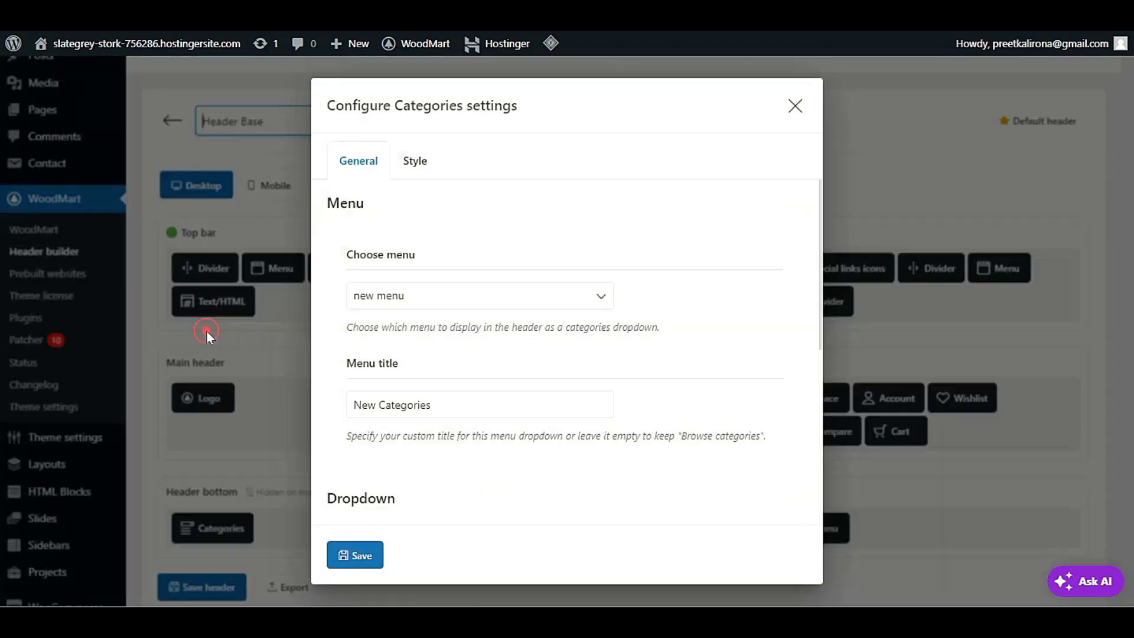
pyautogui.scroll(-2, 546, 354)
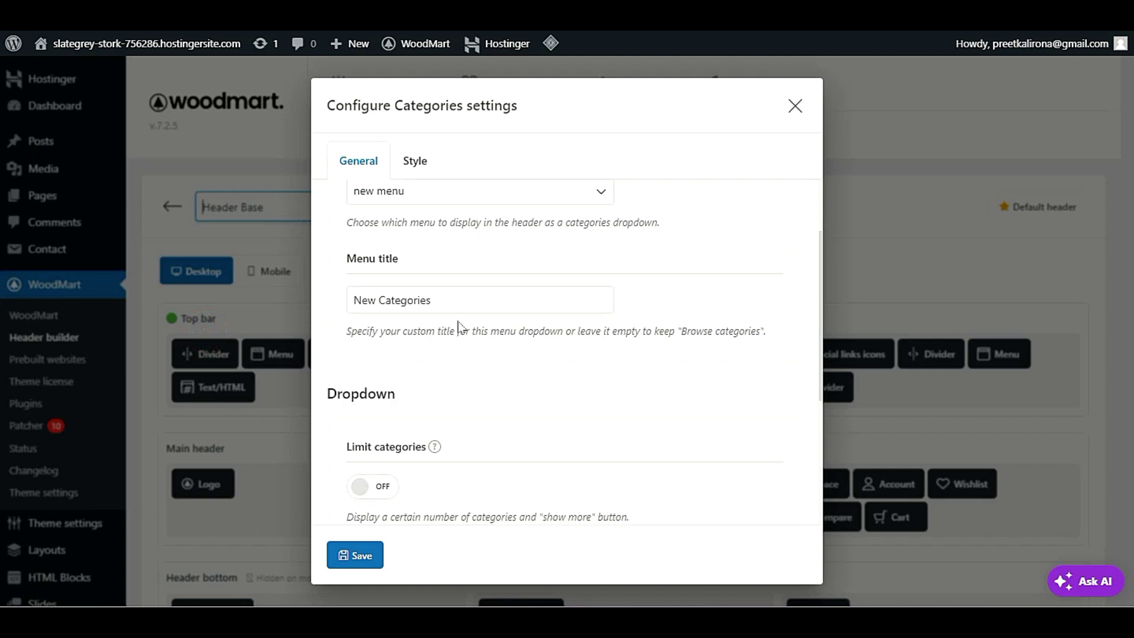
pyautogui.scroll(2, 458, 326)
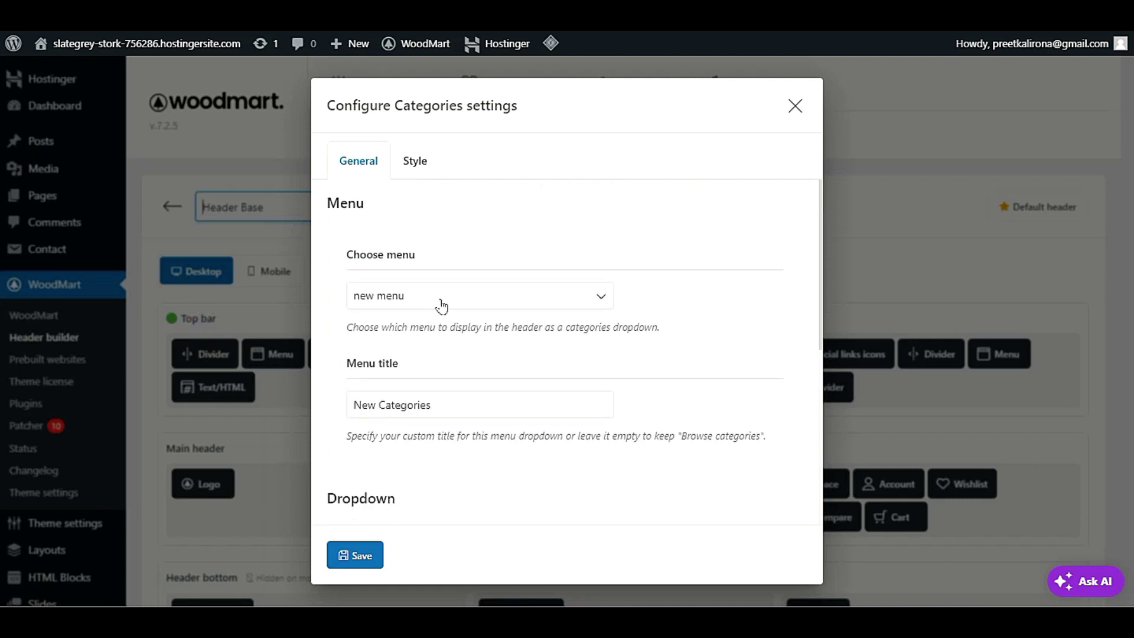
pyautogui.click(441, 305)
pyautogui.click(438, 293)
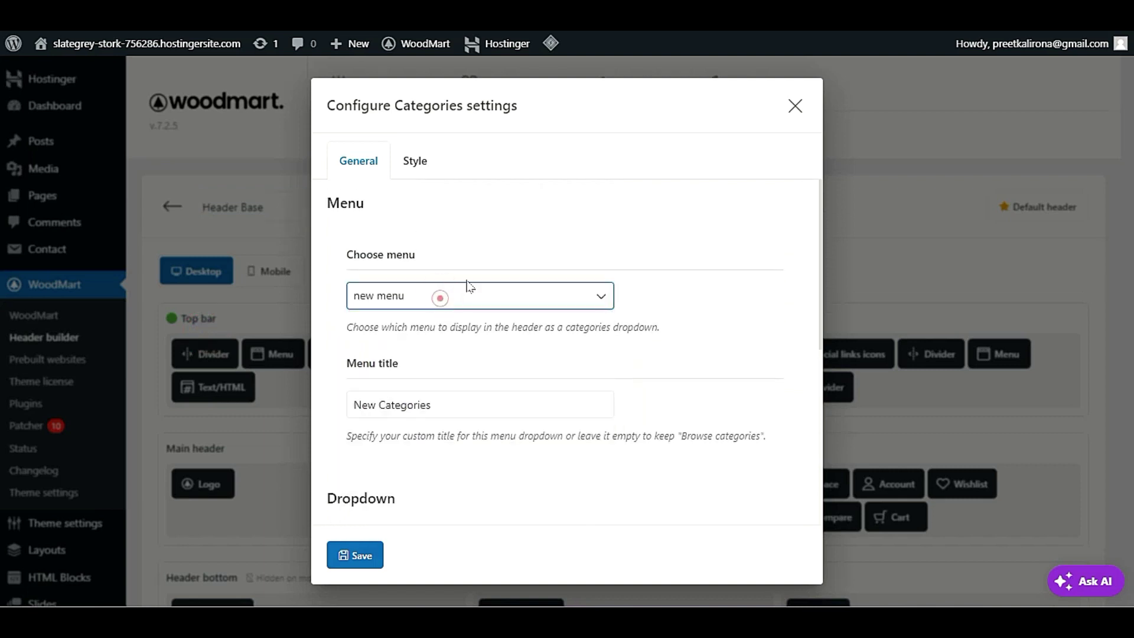
# - Turn on Open menu item dropdown for the Categories element, then save the element and the header
pyautogui.scroll(-2, 440, 298)
pyautogui.scroll(-4, 486, 340)
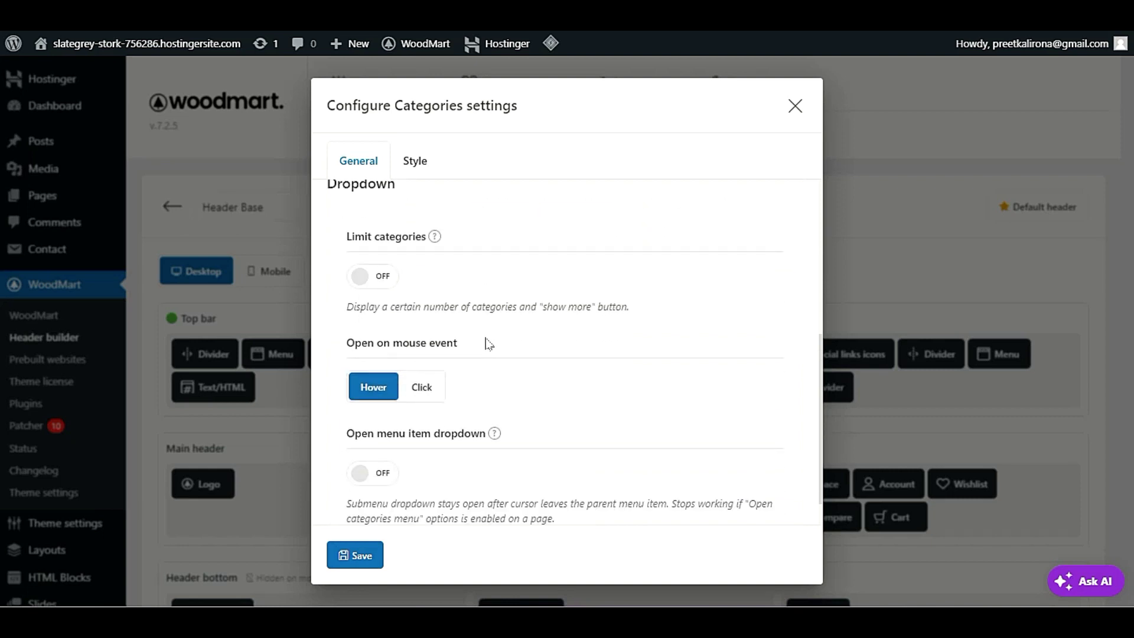
pyautogui.scroll(-1, 488, 343)
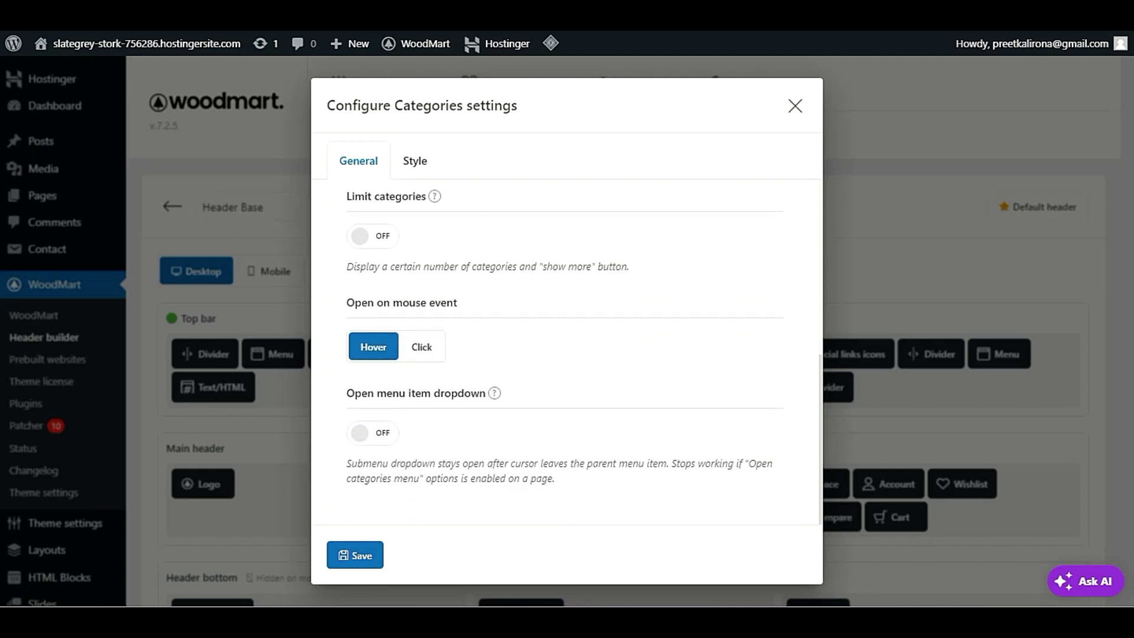
pyautogui.click(379, 435)
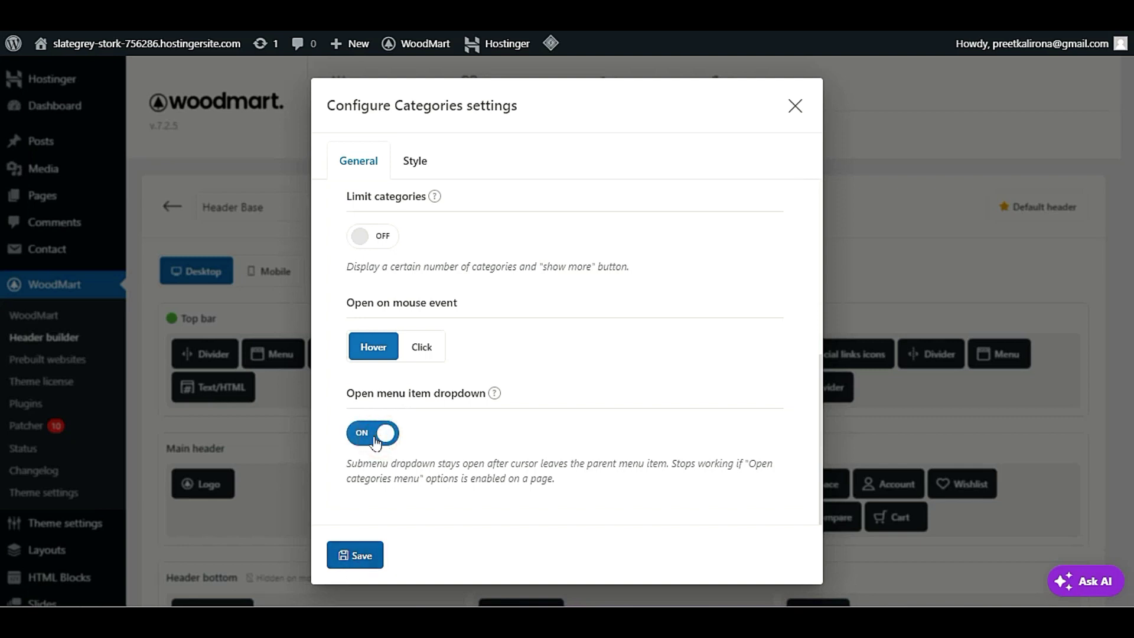
pyautogui.moveTo(495, 396)
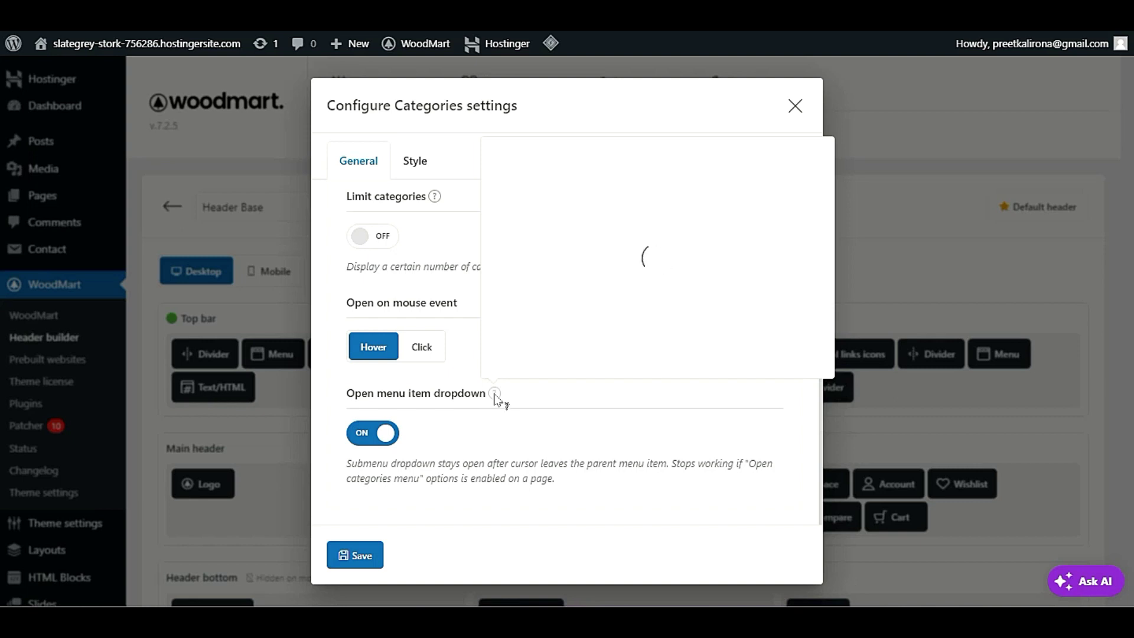
pyautogui.click(357, 555)
pyautogui.scroll(-3, 376, 539)
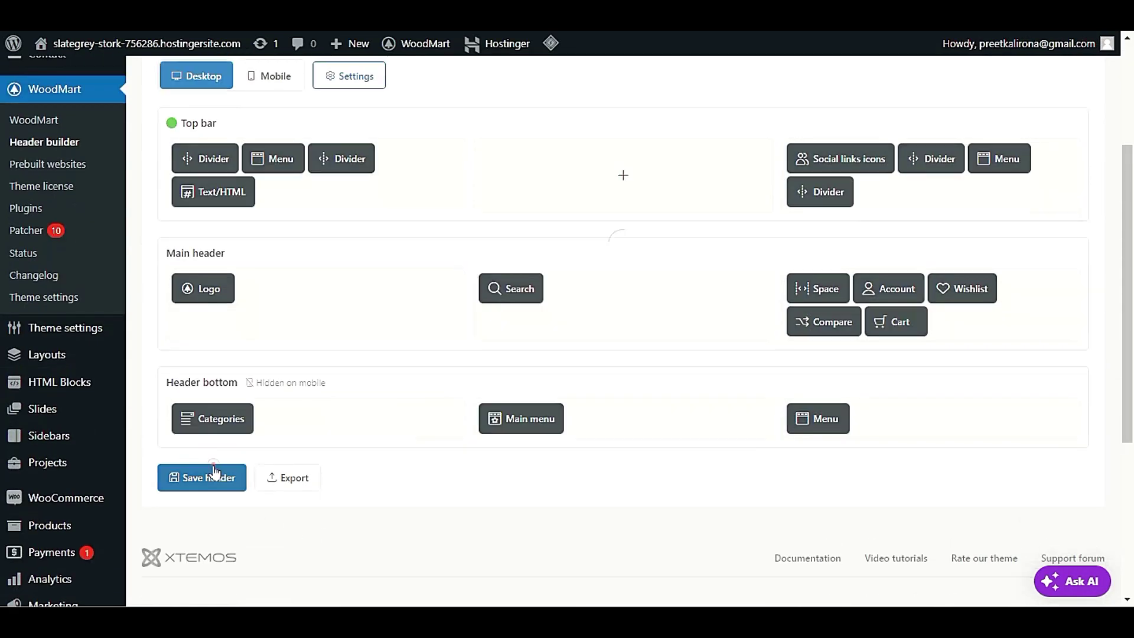
# - Save the header, then load "new menu (Main Menu)" for editing on the Menus page
pyautogui.click(221, 473)
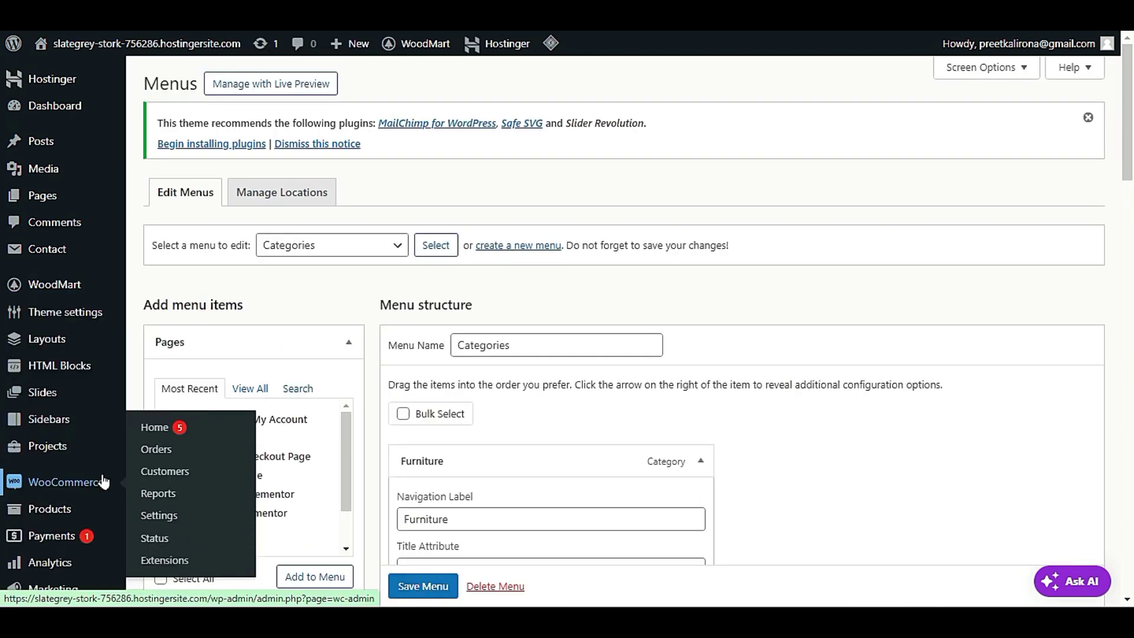
pyautogui.click(286, 245)
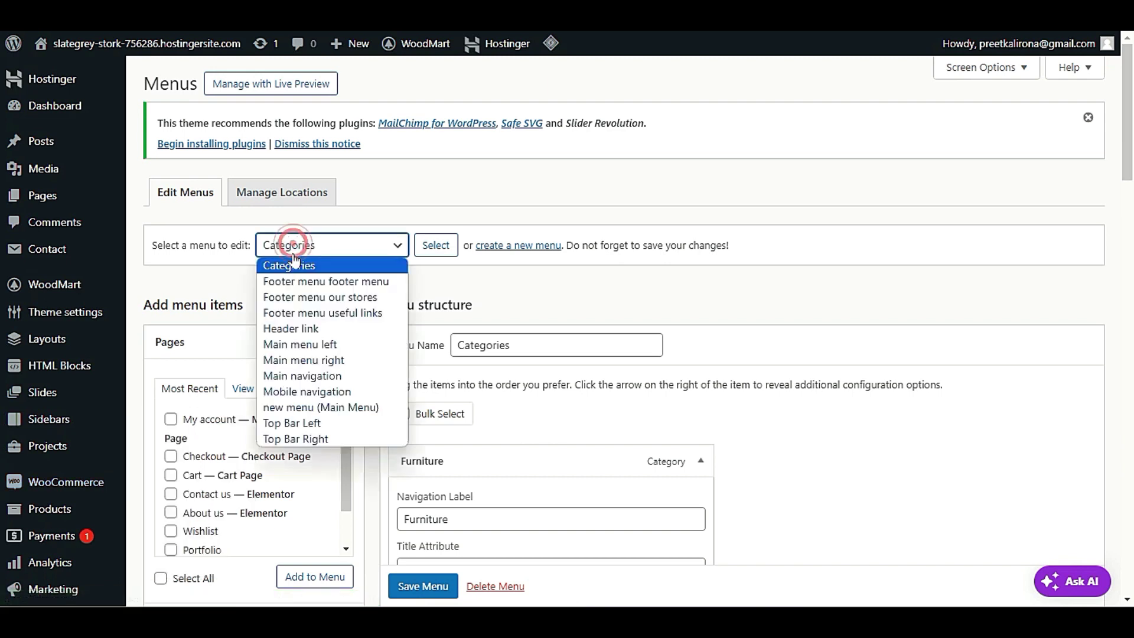
pyautogui.click(312, 408)
pyautogui.click(428, 244)
pyautogui.click(637, 85)
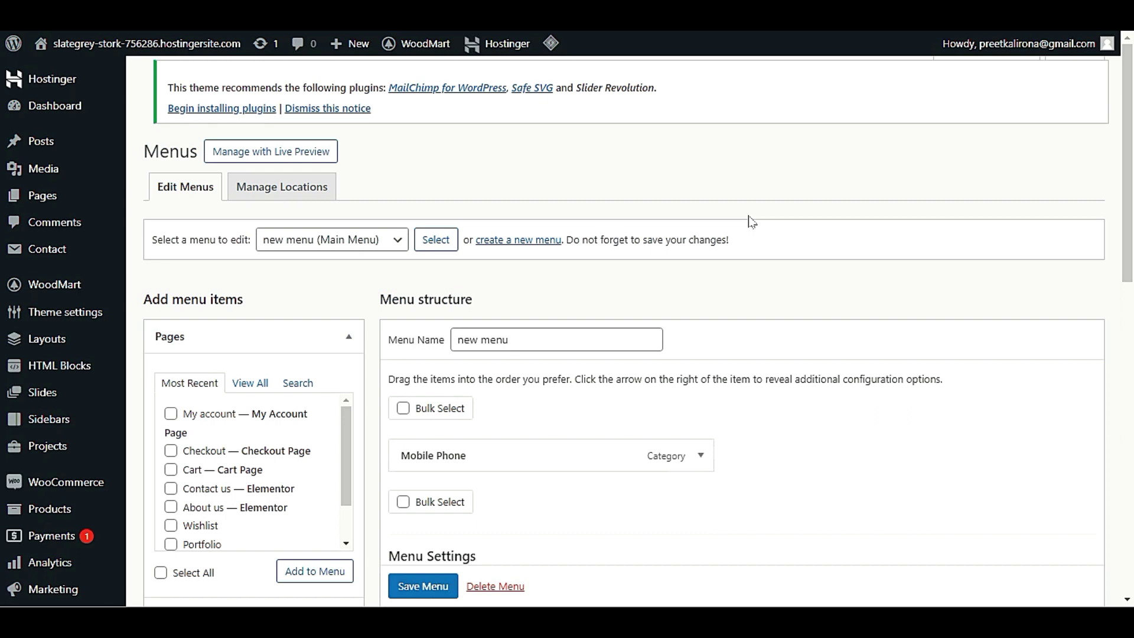
# - Expand the Mobile Phone menu item, try the Set sizes and Default dropdown designs, and set the design to Full width
pyautogui.scroll(-2, 751, 221)
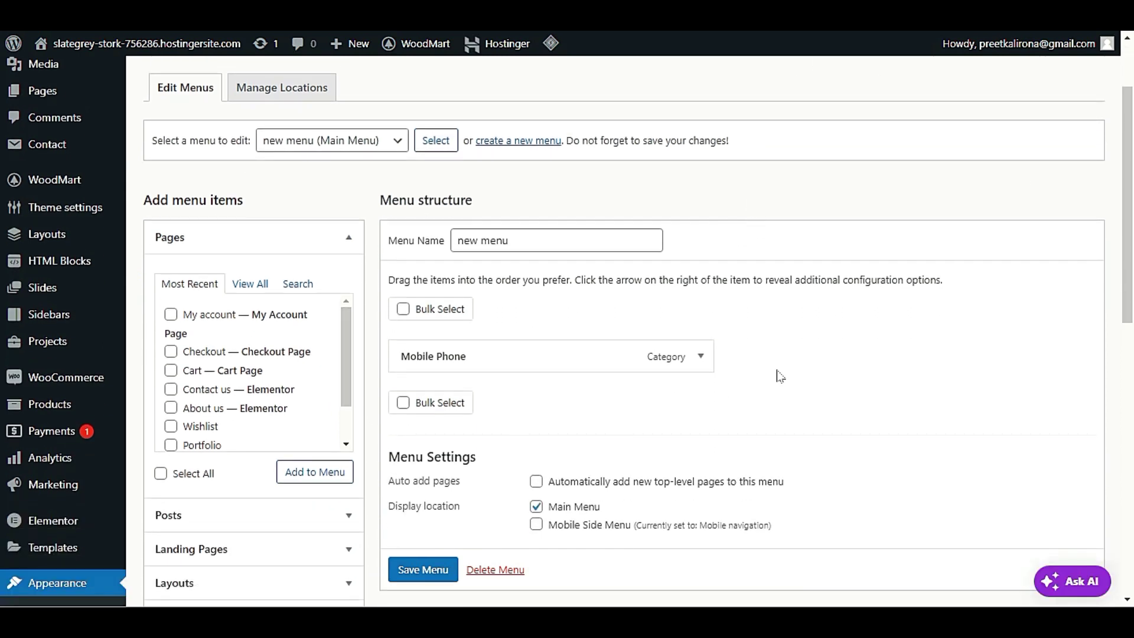
pyautogui.click(701, 356)
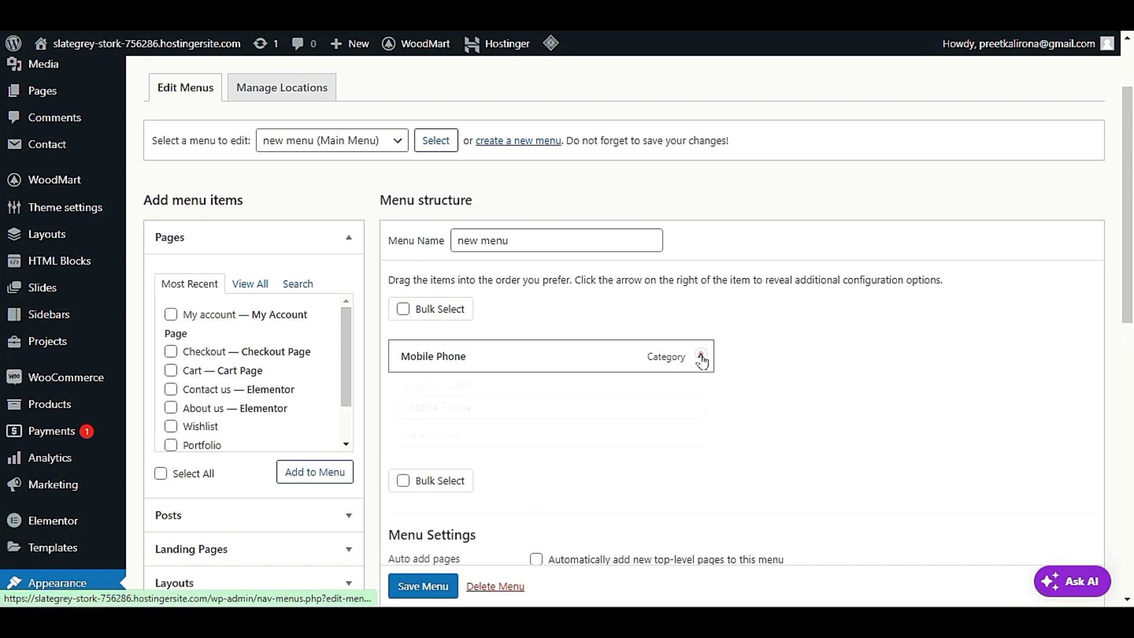
pyautogui.scroll(-4, 701, 360)
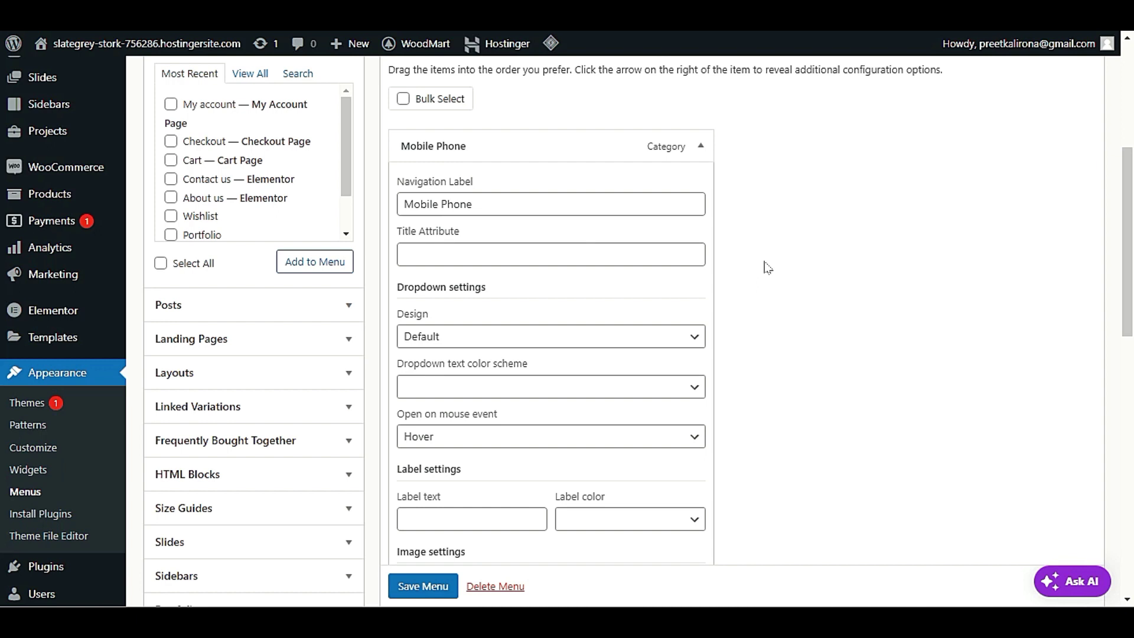
pyautogui.scroll(-2, 767, 268)
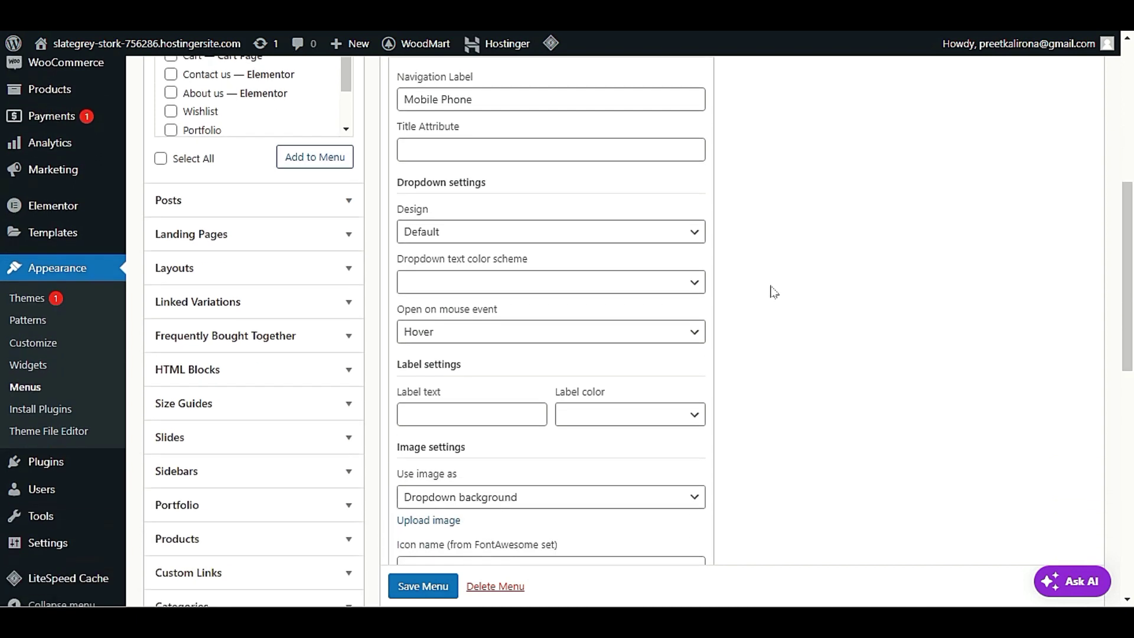
pyautogui.scroll(-1, 776, 298)
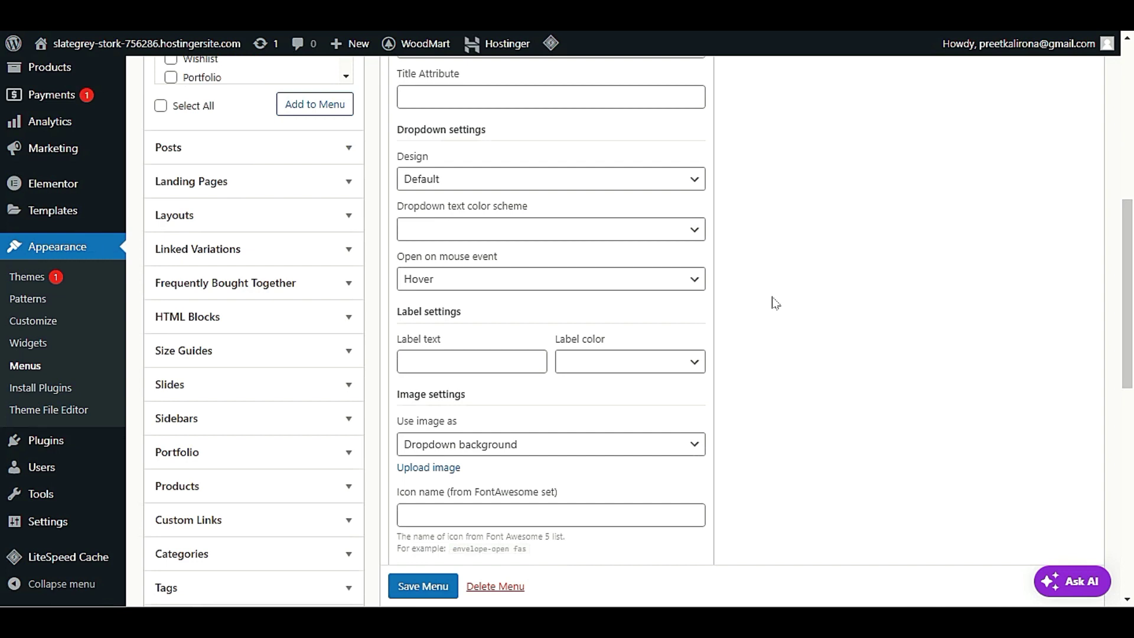
pyautogui.click(458, 193)
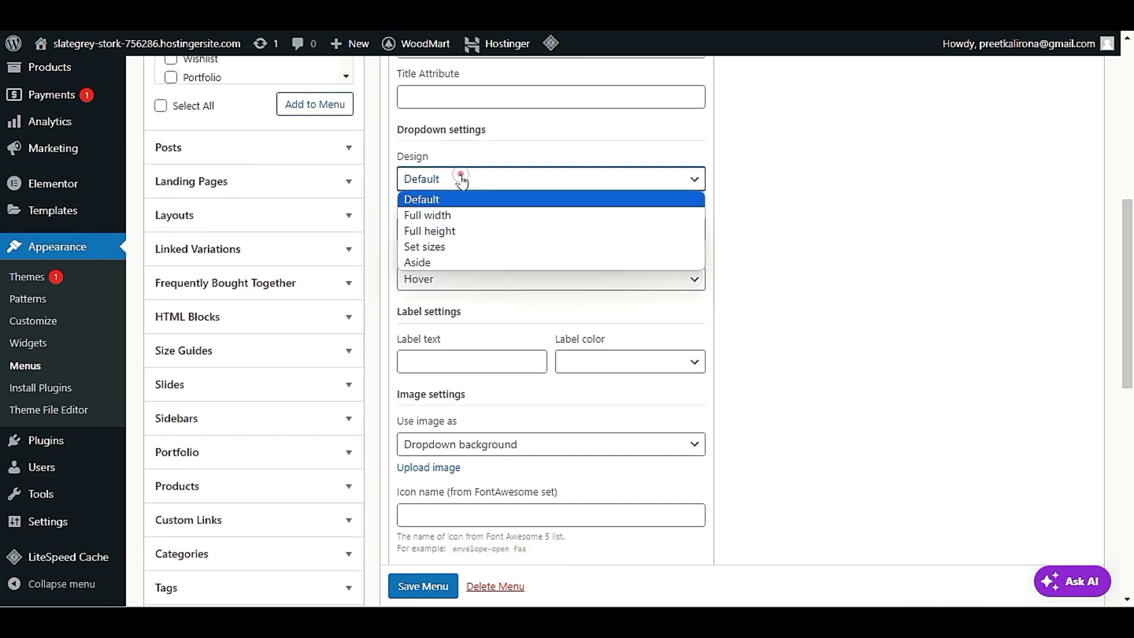
pyautogui.click(476, 251)
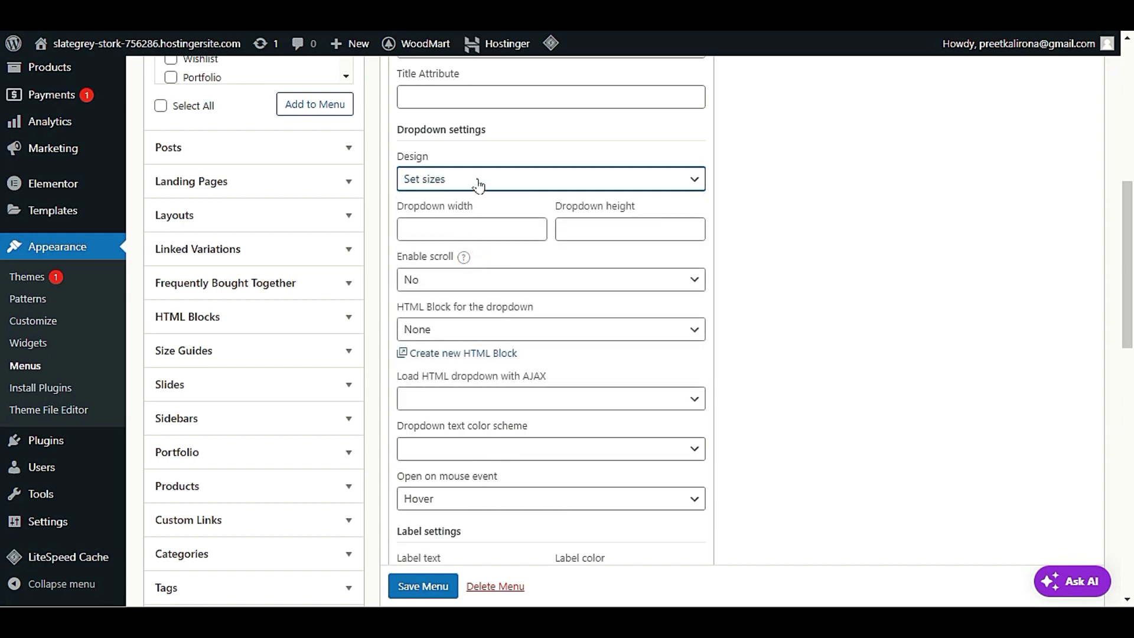
pyautogui.click(478, 184)
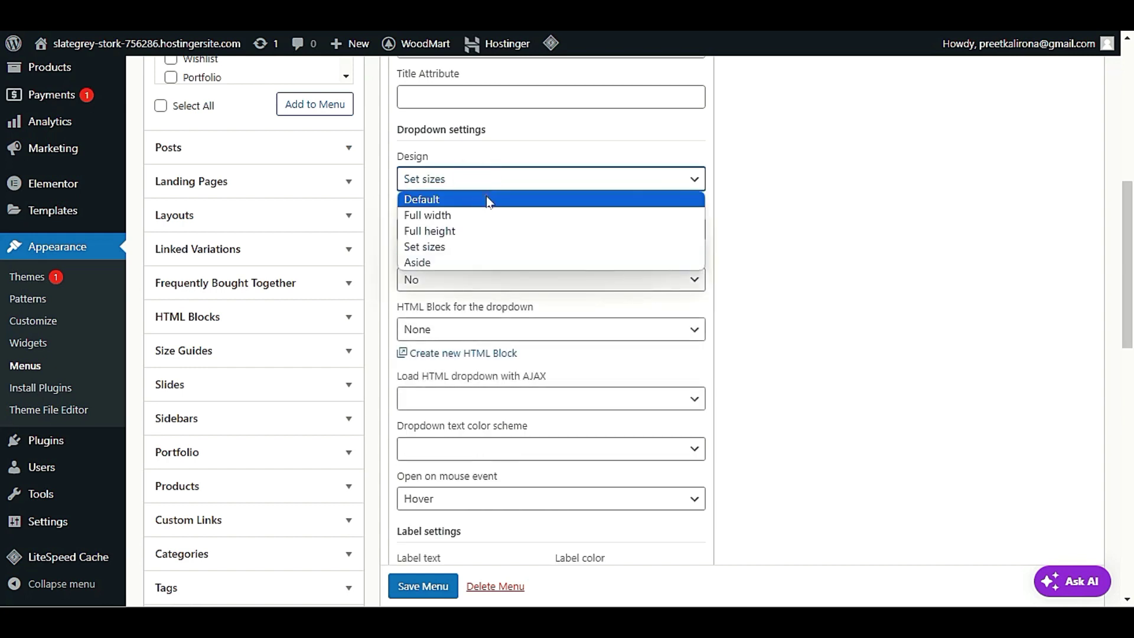
pyautogui.click(488, 201)
pyautogui.click(491, 178)
pyautogui.click(492, 215)
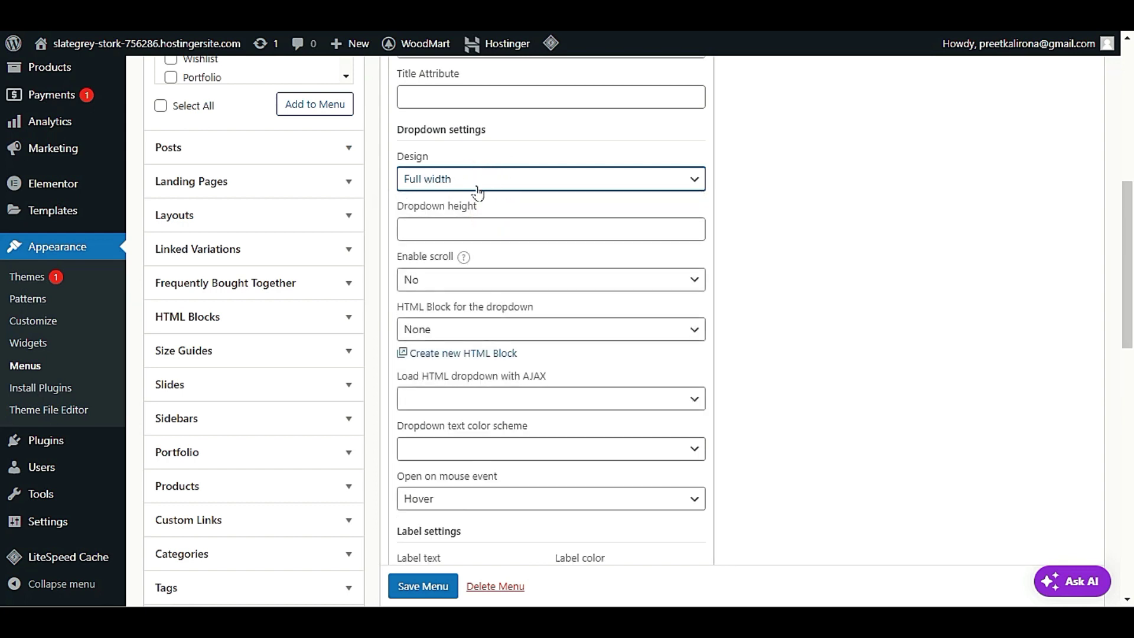
pyautogui.scroll(2, 478, 190)
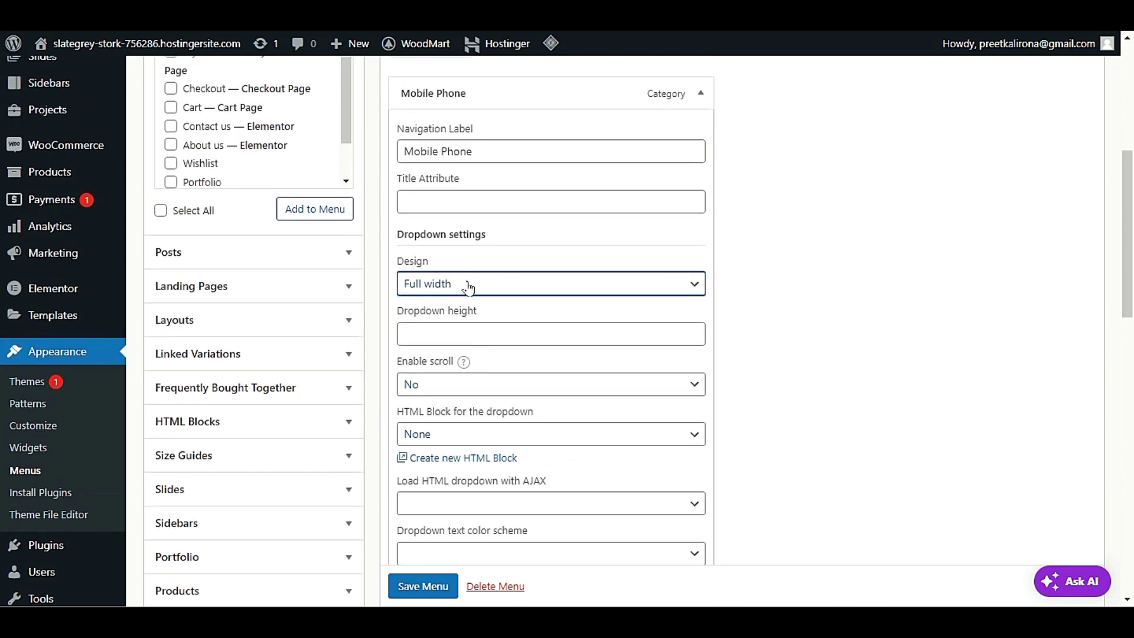
# - Assign the "mobile - mega menu" HTML block to the Mobile Phone item's dropdown
pyautogui.scroll(-2, 468, 290)
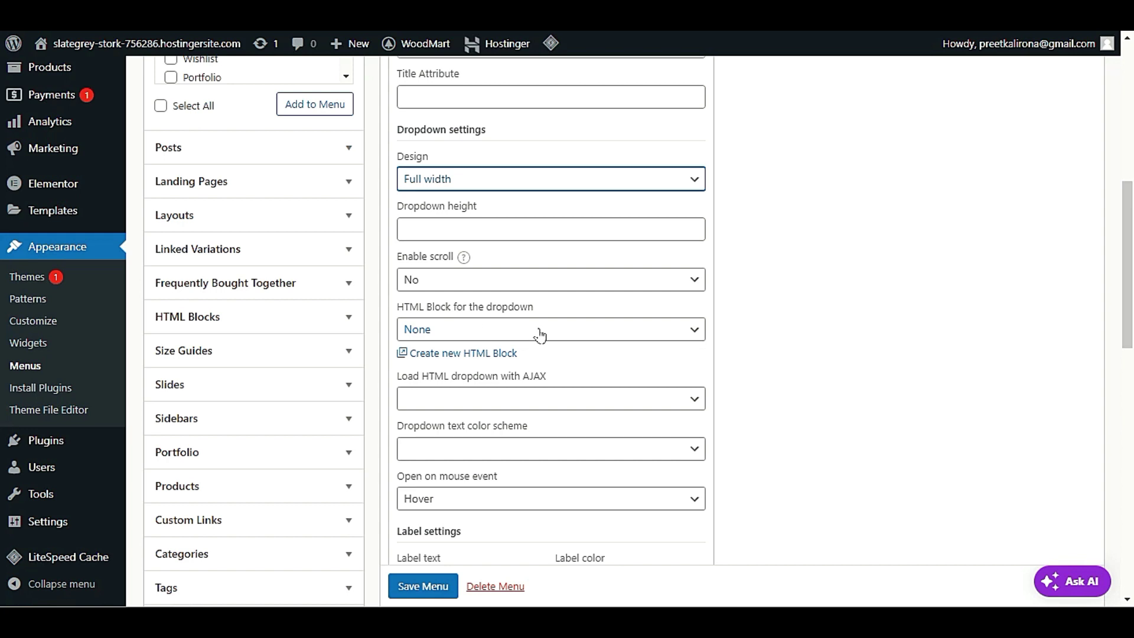
pyautogui.click(504, 333)
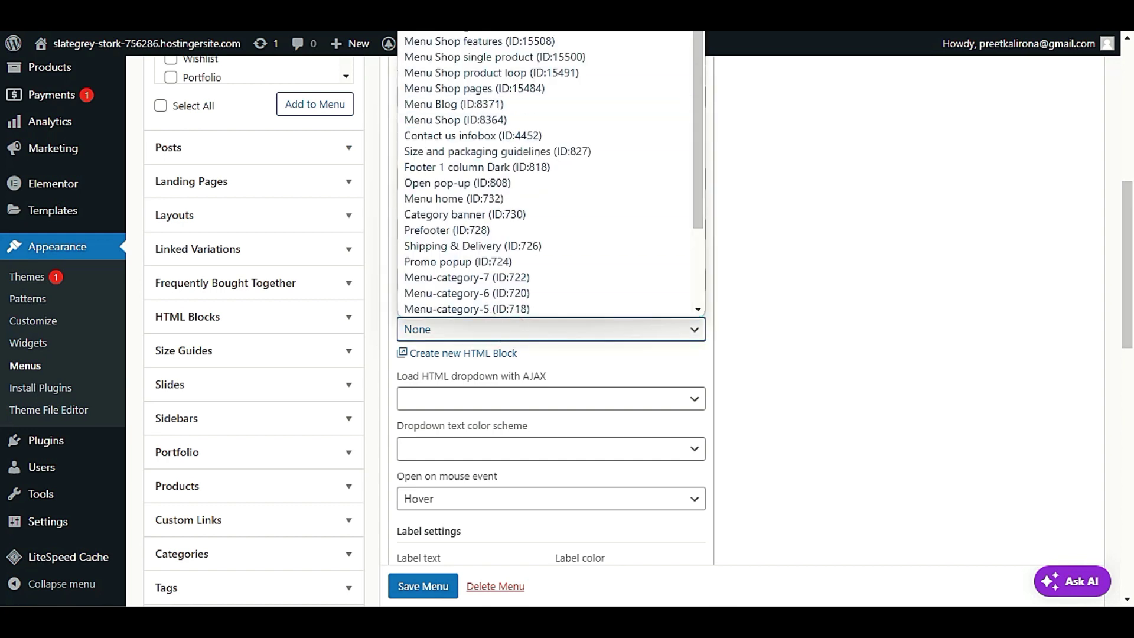
pyautogui.click(466, 34)
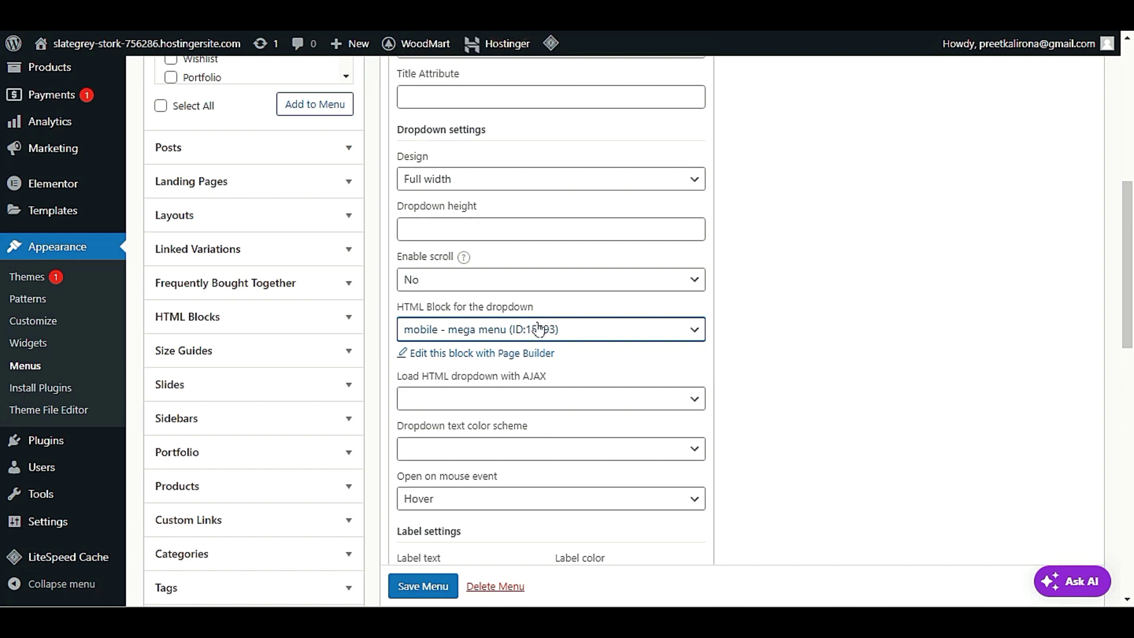
pyautogui.scroll(3, 537, 437)
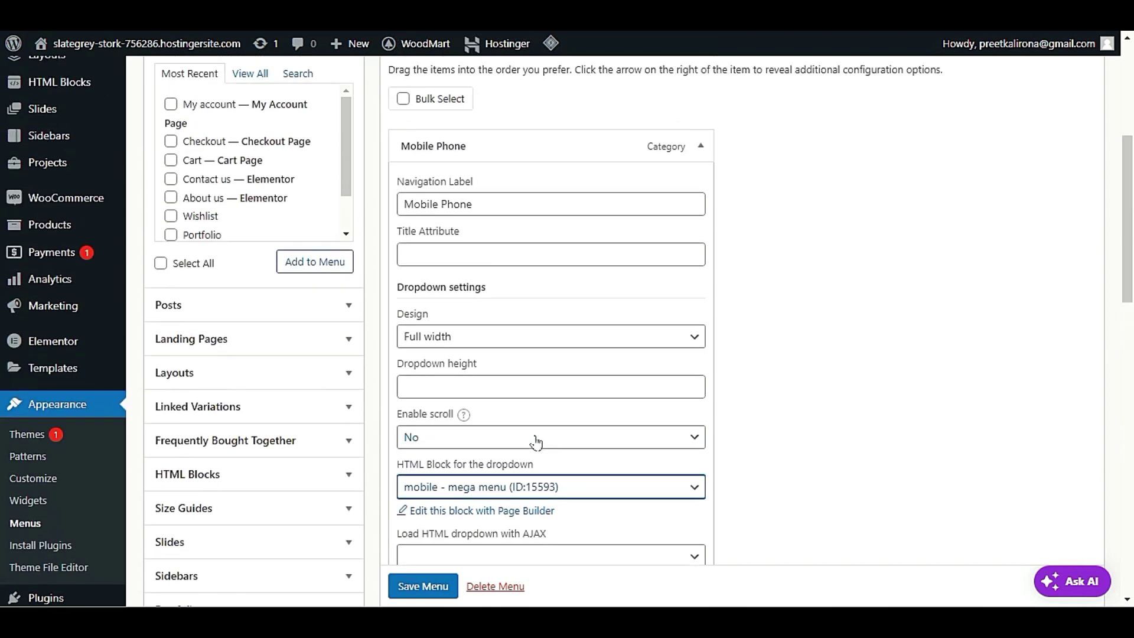
pyautogui.scroll(-2, 537, 442)
pyautogui.scroll(2, 539, 435)
# - Review the Mobile Phone item's dropdown design options and HTML block choice, keeping Full width and "mobile - mega menu"
pyautogui.click(465, 337)
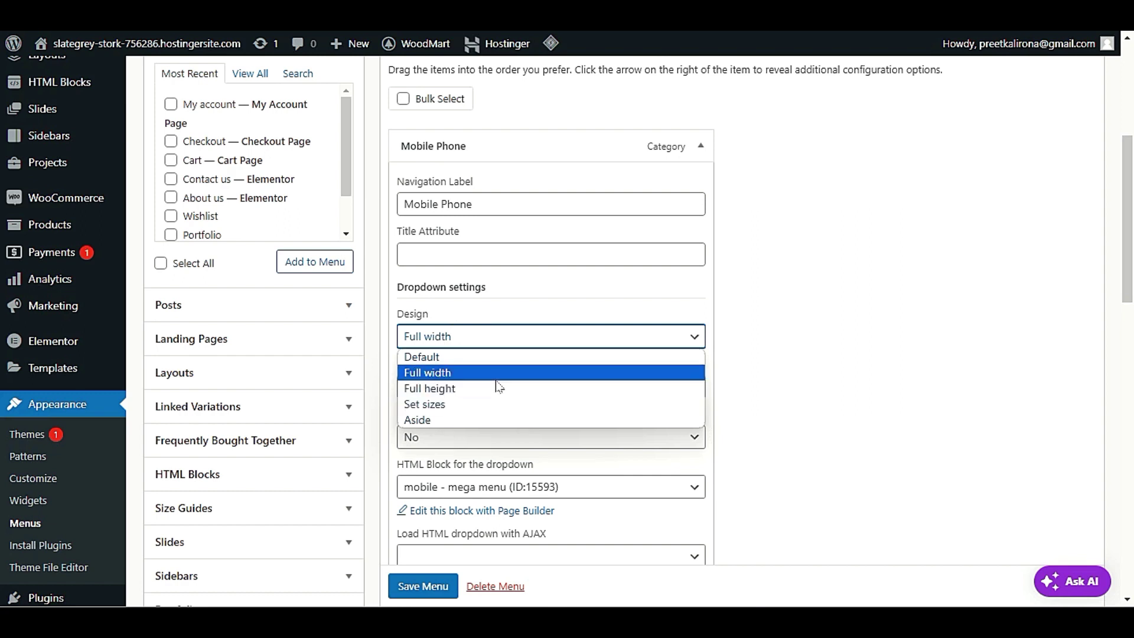
pyautogui.click(496, 377)
pyautogui.scroll(-3, 729, 319)
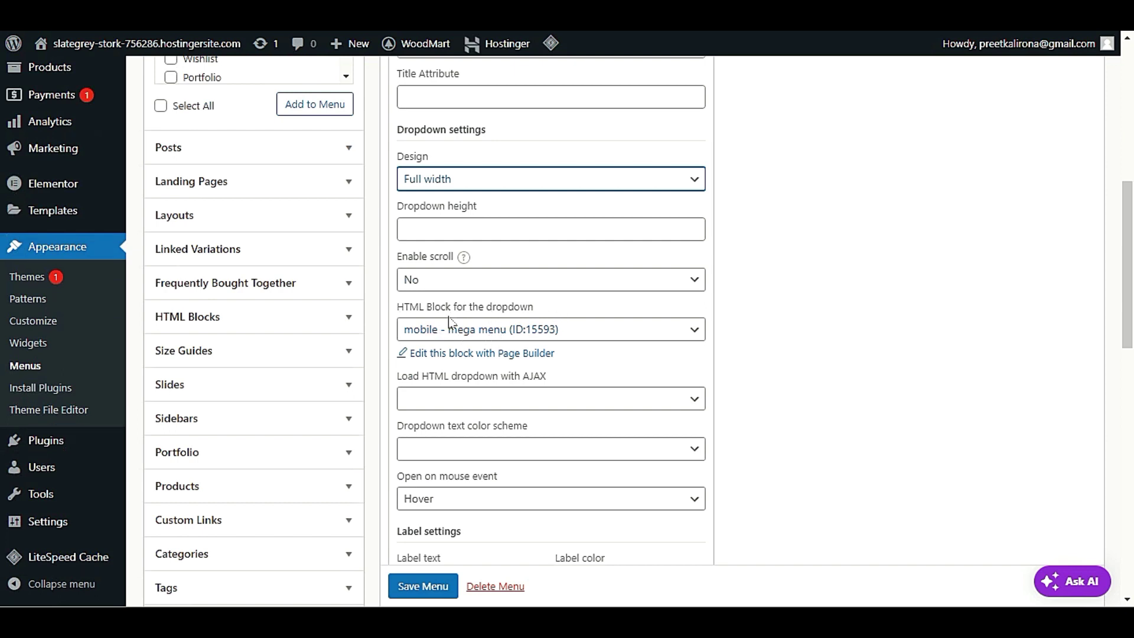
pyautogui.click(487, 330)
pyautogui.click(485, 329)
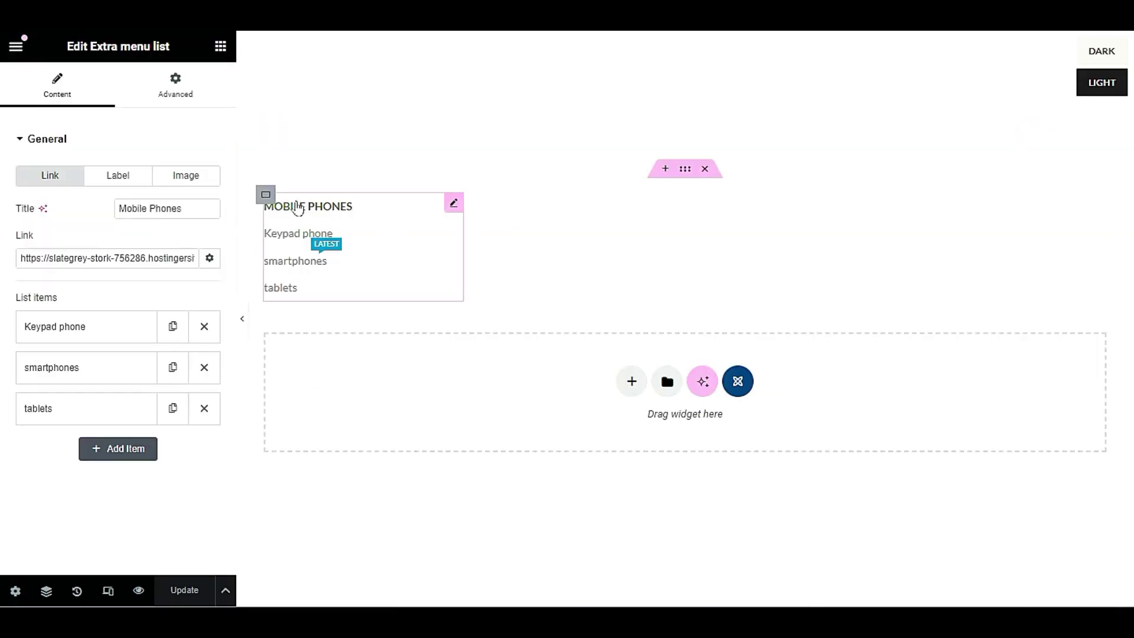
# - Check the mega menu block's title in its Elementor post settings
pyautogui.click(14, 593)
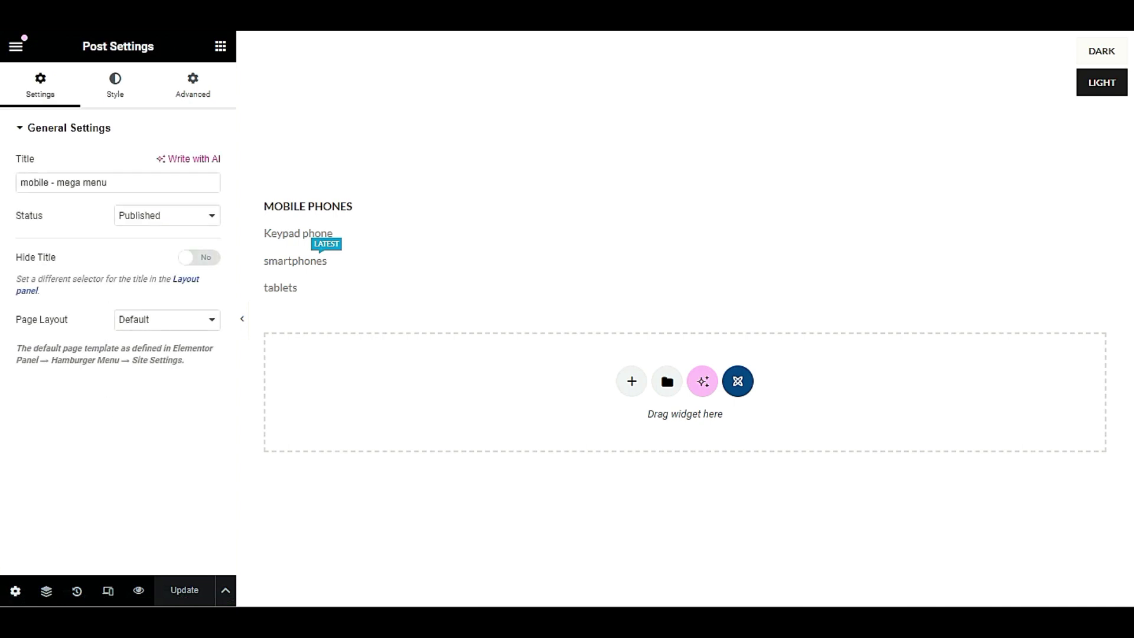
pyautogui.tripleClick(114, 183)
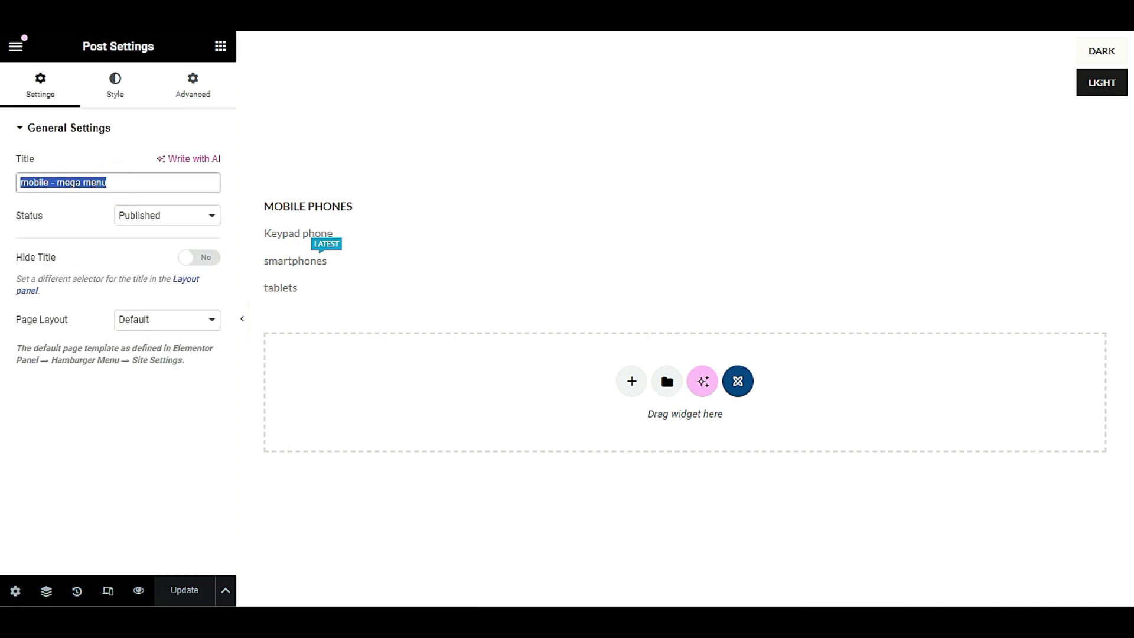
pyautogui.click(154, 175)
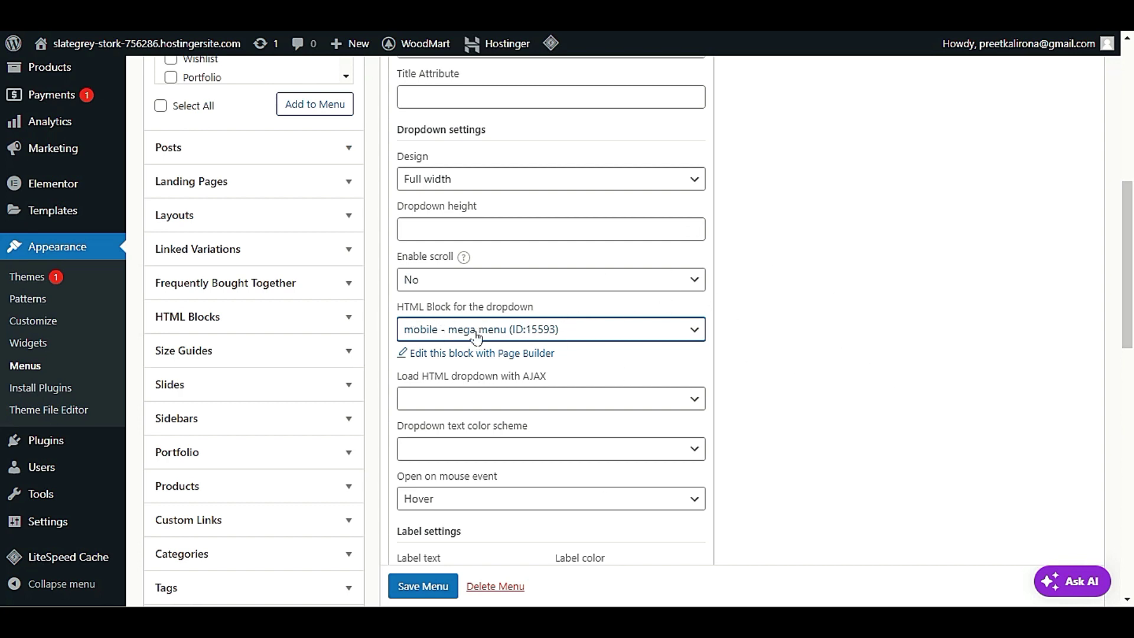
# - Save the menu and check the Mobile Phone dropdown under New Categories on the live site
pyautogui.click(417, 586)
pyautogui.scroll(-1, 876, 455)
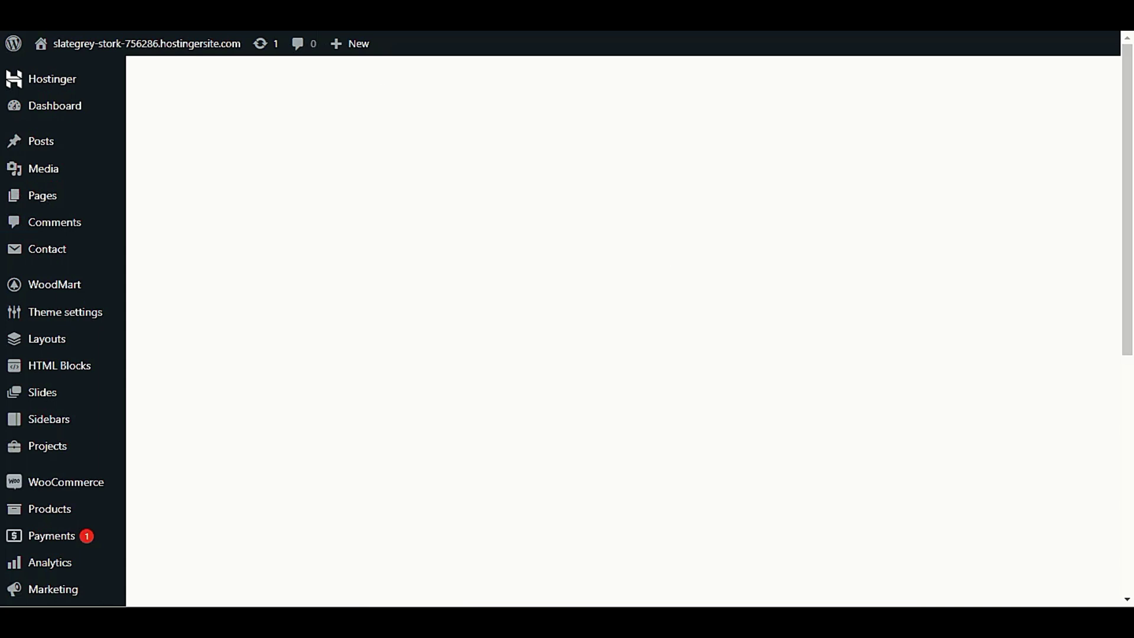
pyautogui.moveTo(131, 59)
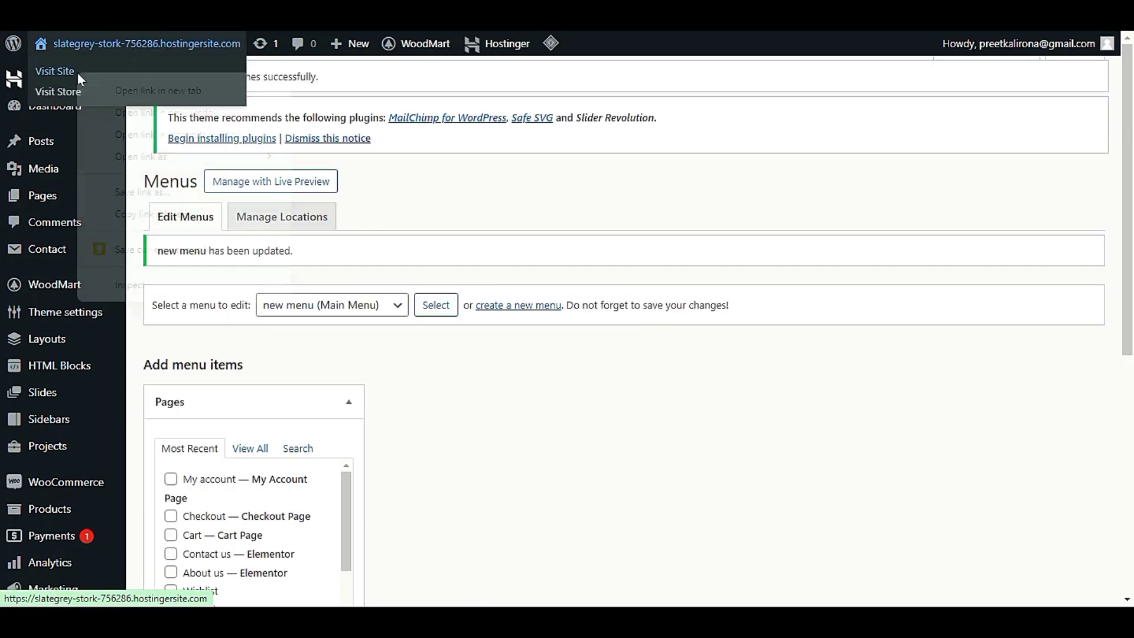
pyautogui.click(65, 91)
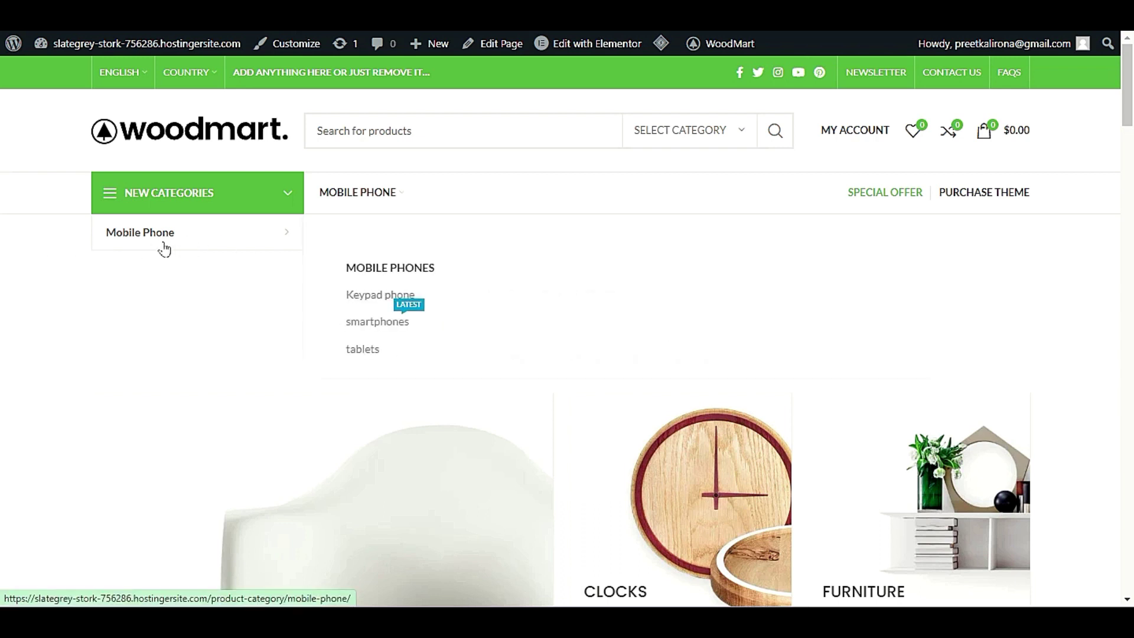
pyautogui.moveTo(194, 247)
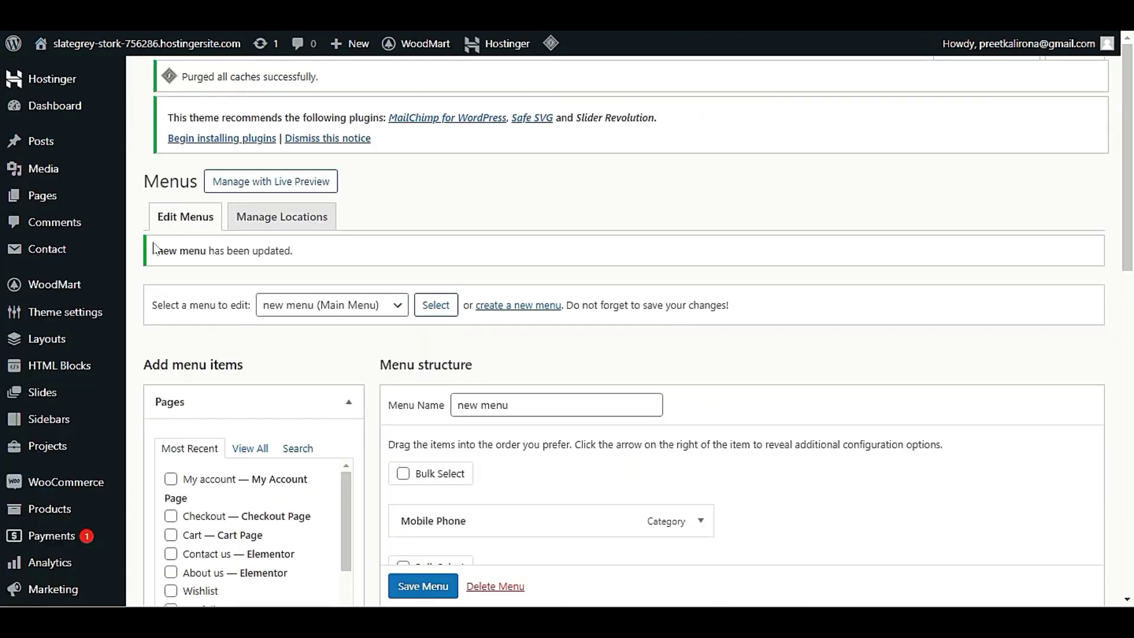
# - Open the store's product categories page from the WordPress admin
pyautogui.scroll(-5, 166, 355)
pyautogui.scroll(5, 171, 437)
pyautogui.scroll(-5, 163, 464)
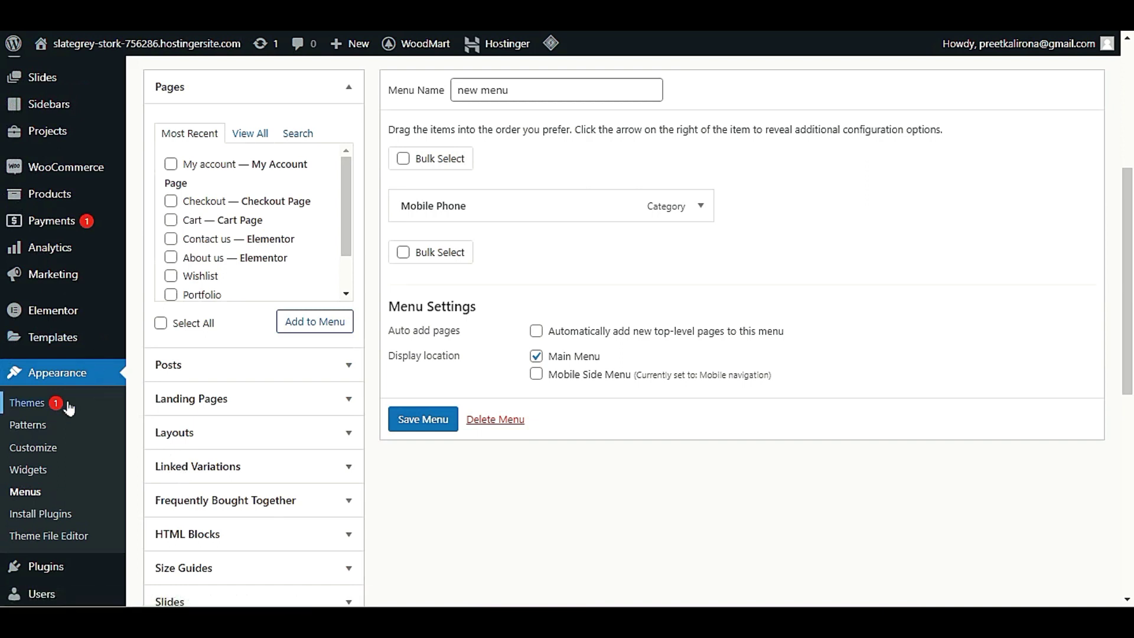
pyautogui.scroll(5, 142, 455)
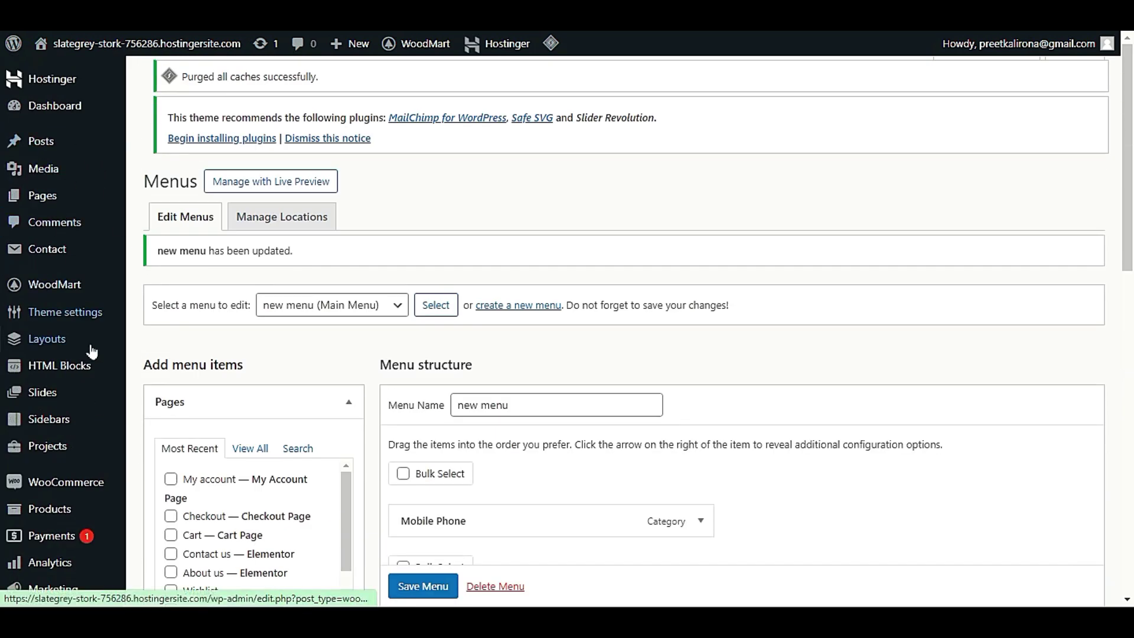
pyautogui.scroll(-2, 89, 354)
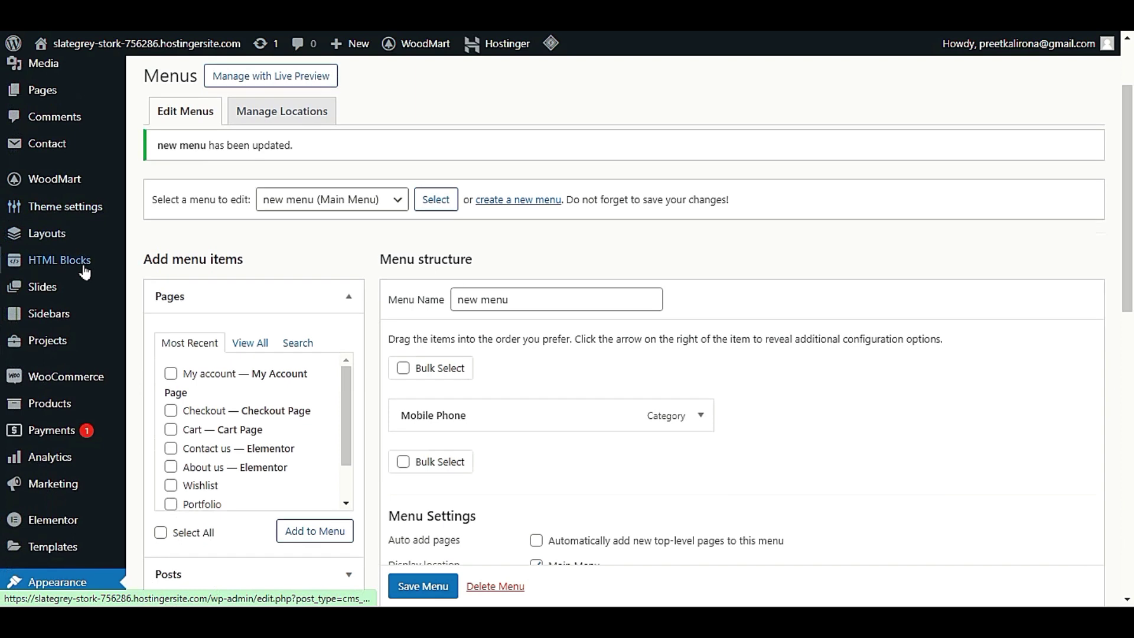
pyautogui.scroll(-2, 80, 281)
pyautogui.click(82, 309)
pyautogui.click(154, 352)
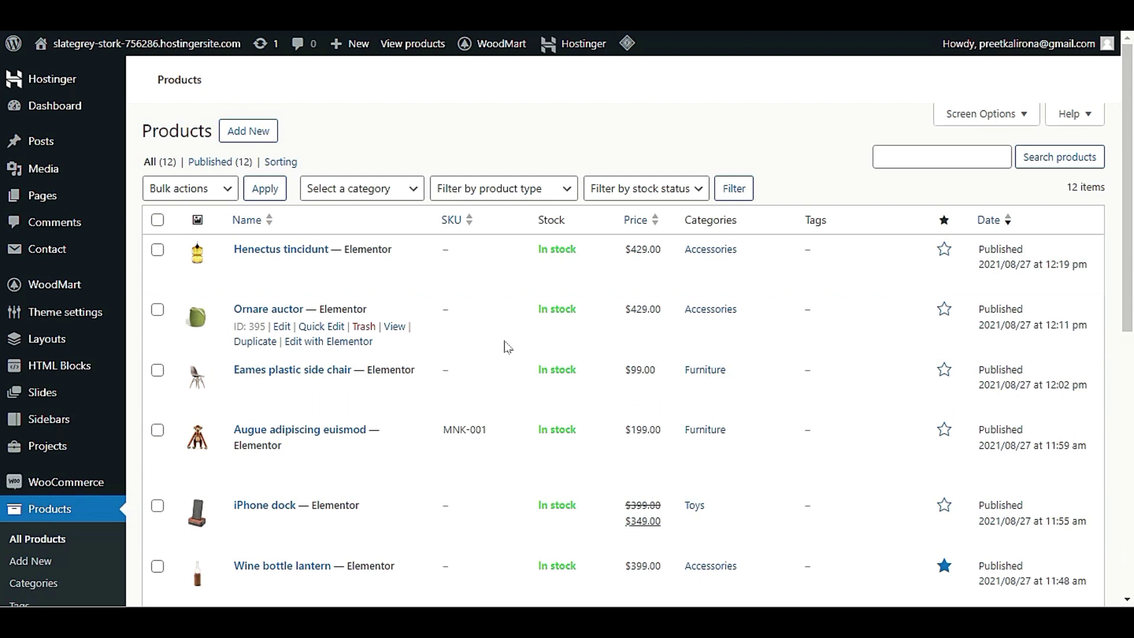
pyautogui.scroll(-6, 132, 468)
pyautogui.click(51, 274)
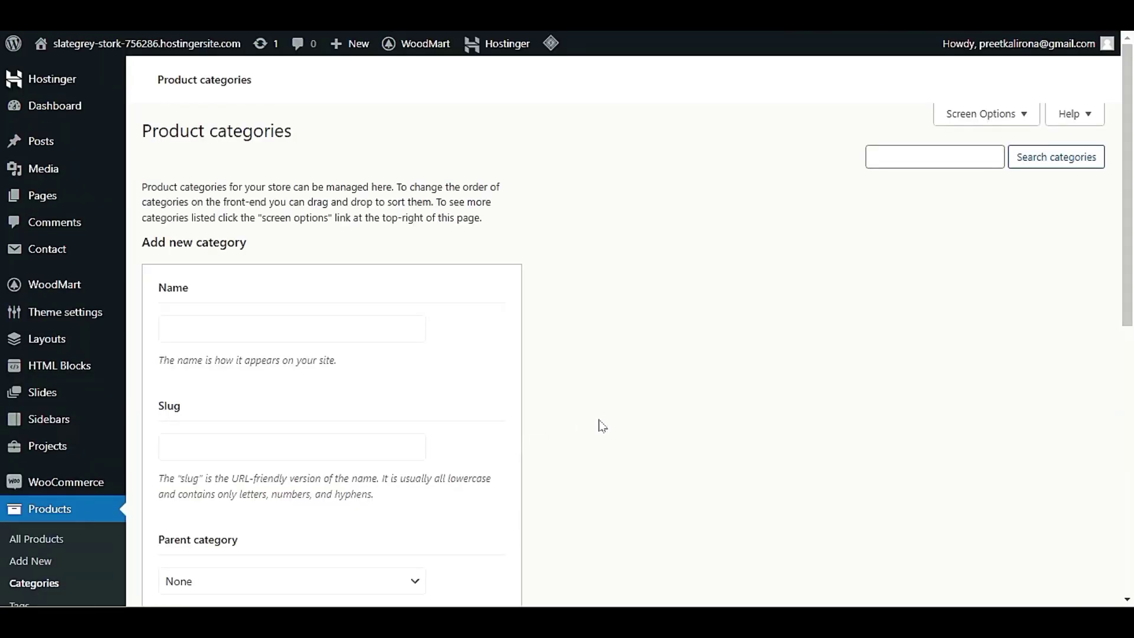
# - Open the Mobile Phone product category for editing
pyautogui.scroll(-5, 512, 440)
pyautogui.scroll(3, 512, 440)
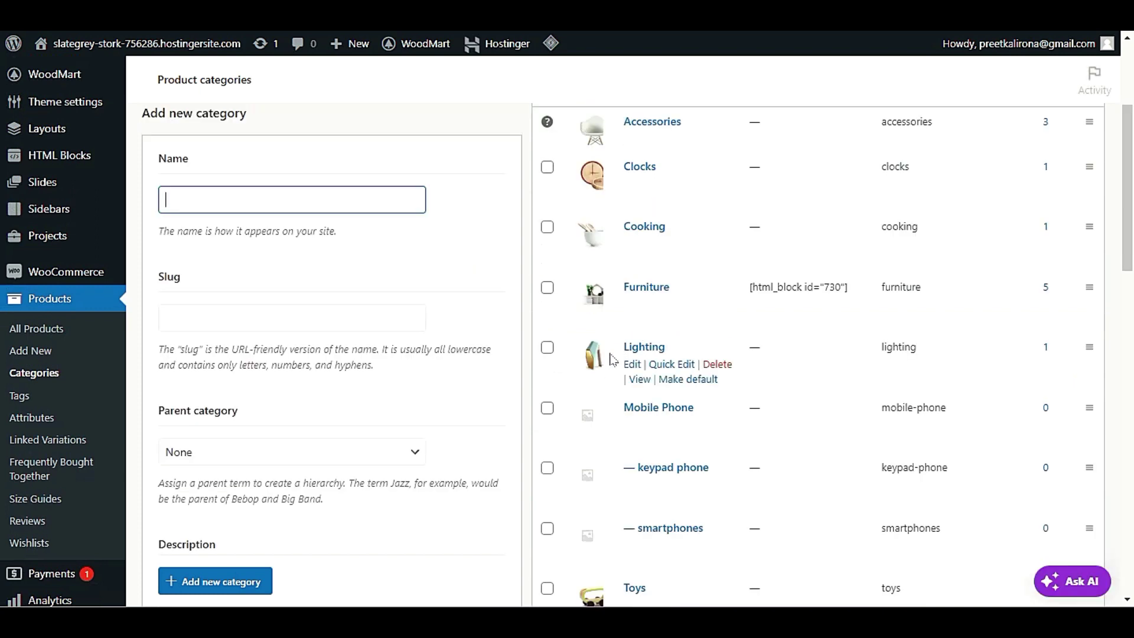
pyautogui.click(632, 423)
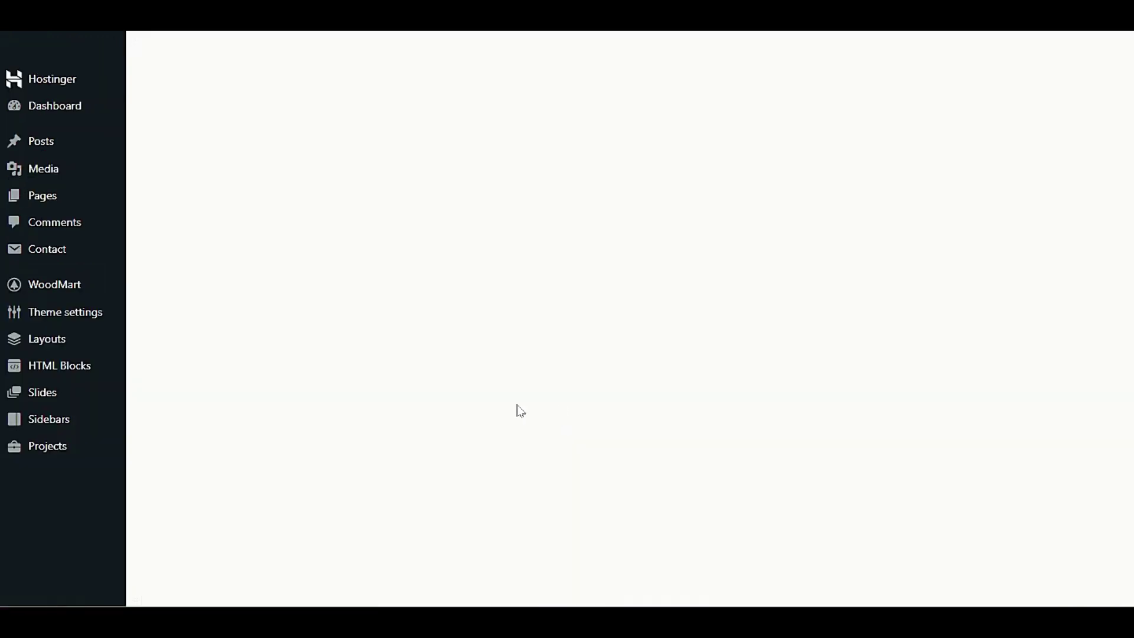
# - Set the Mobile Phone category's thumbnail to wd-product-bg-2.jpg from the media library
pyautogui.scroll(-8, 430, 410)
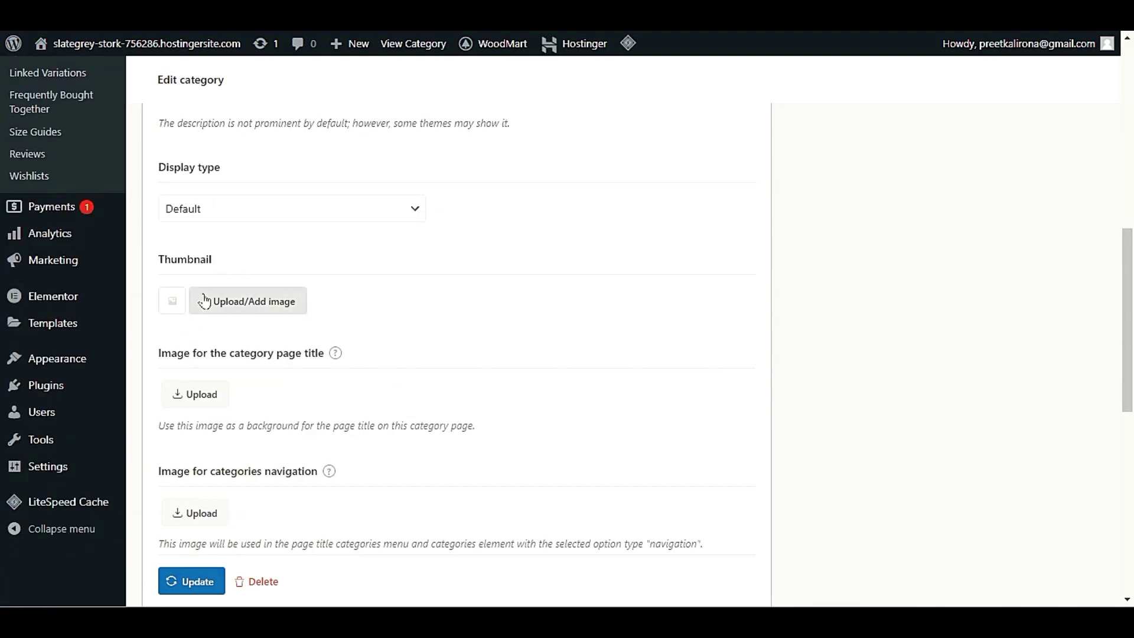
pyautogui.scroll(1, 241, 303)
pyautogui.click(238, 297)
pyautogui.click(242, 368)
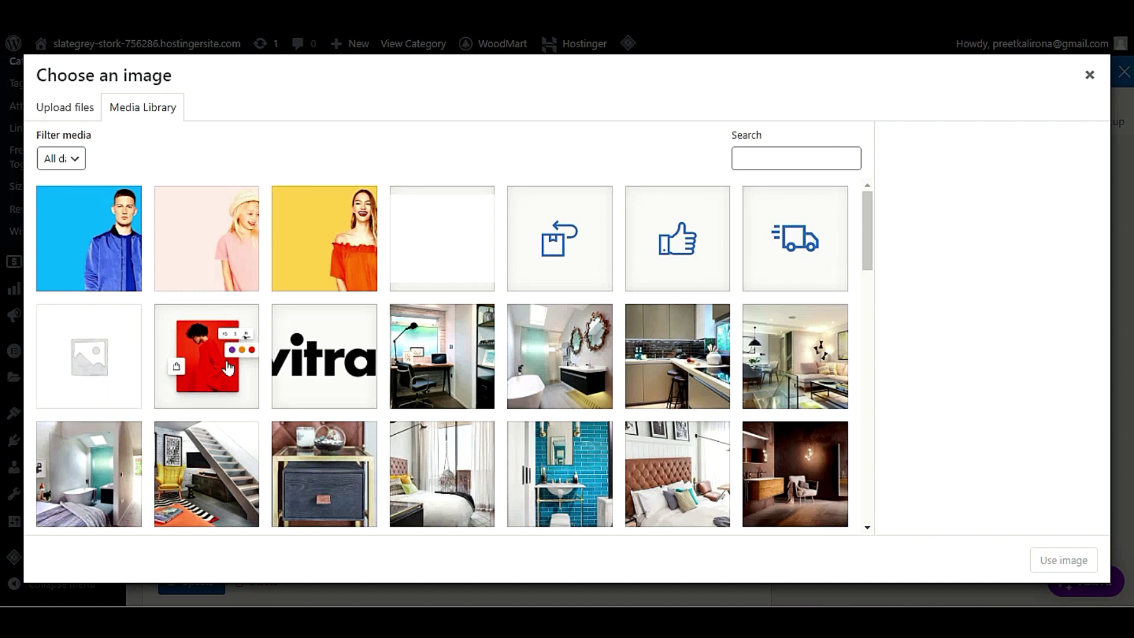
pyautogui.scroll(-4, 229, 367)
pyautogui.scroll(1, 228, 368)
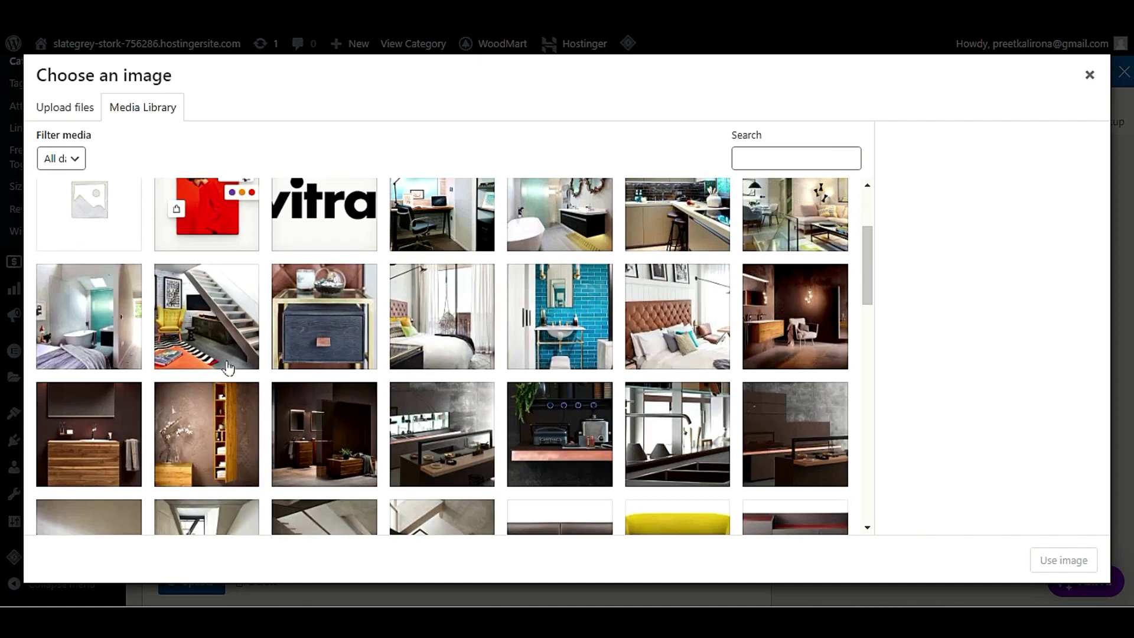
pyautogui.scroll(-5, 228, 368)
pyautogui.scroll(-8, 228, 367)
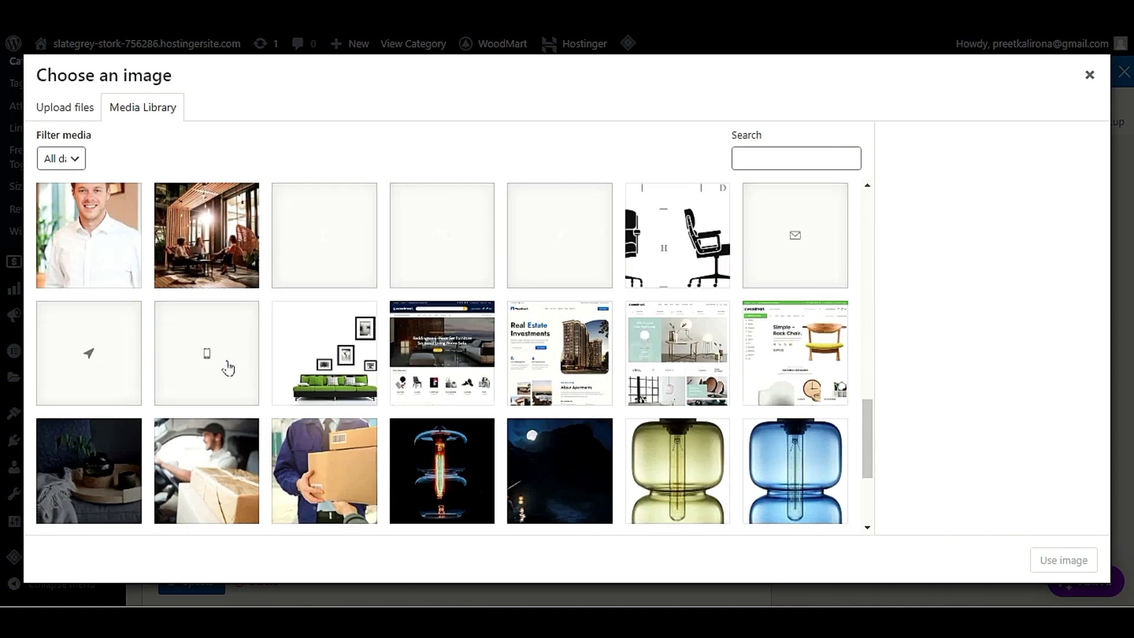
pyautogui.scroll(-3, 229, 367)
pyautogui.click(555, 308)
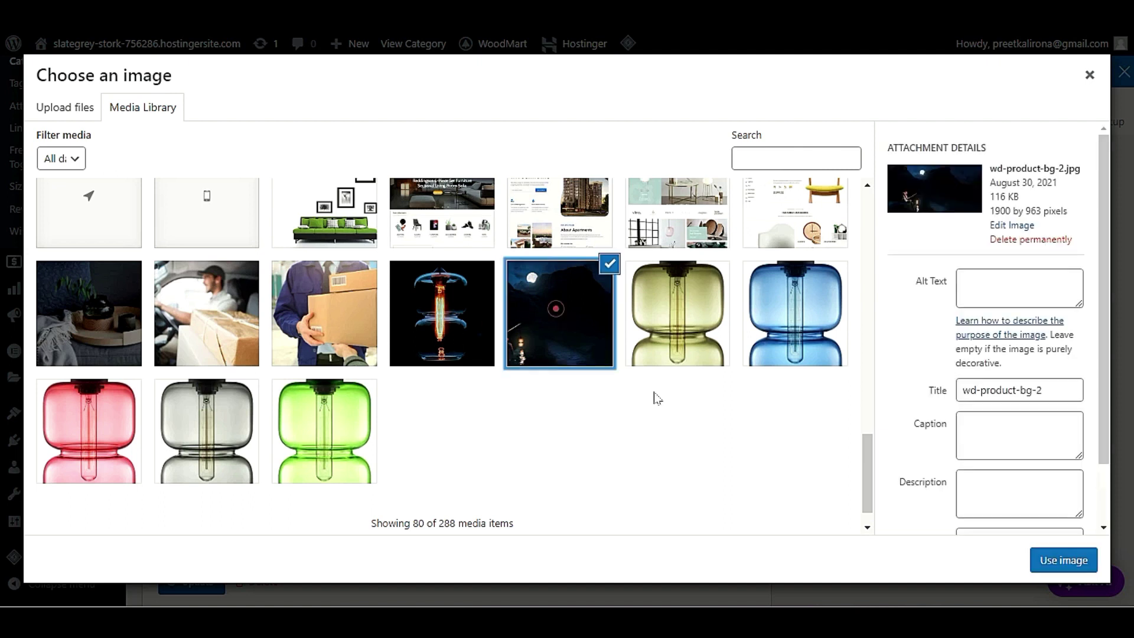
pyautogui.click(1057, 558)
pyautogui.scroll(-2, 443, 392)
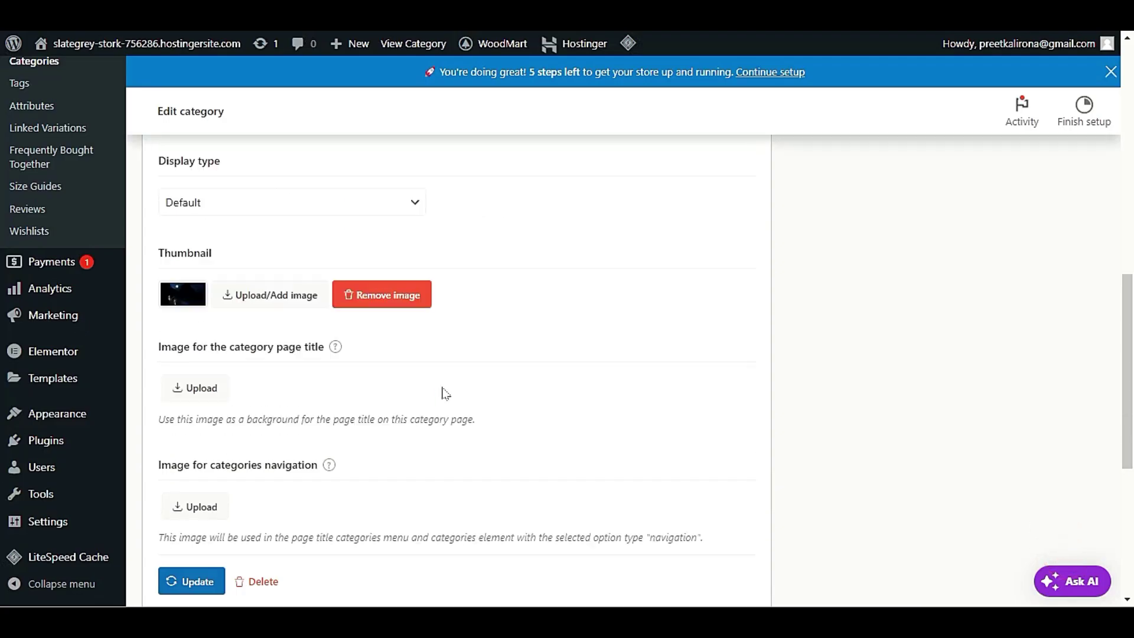
# - Update the category, reload the live storefront and check the Mobile Phone entry under New Categories
pyautogui.click(195, 573)
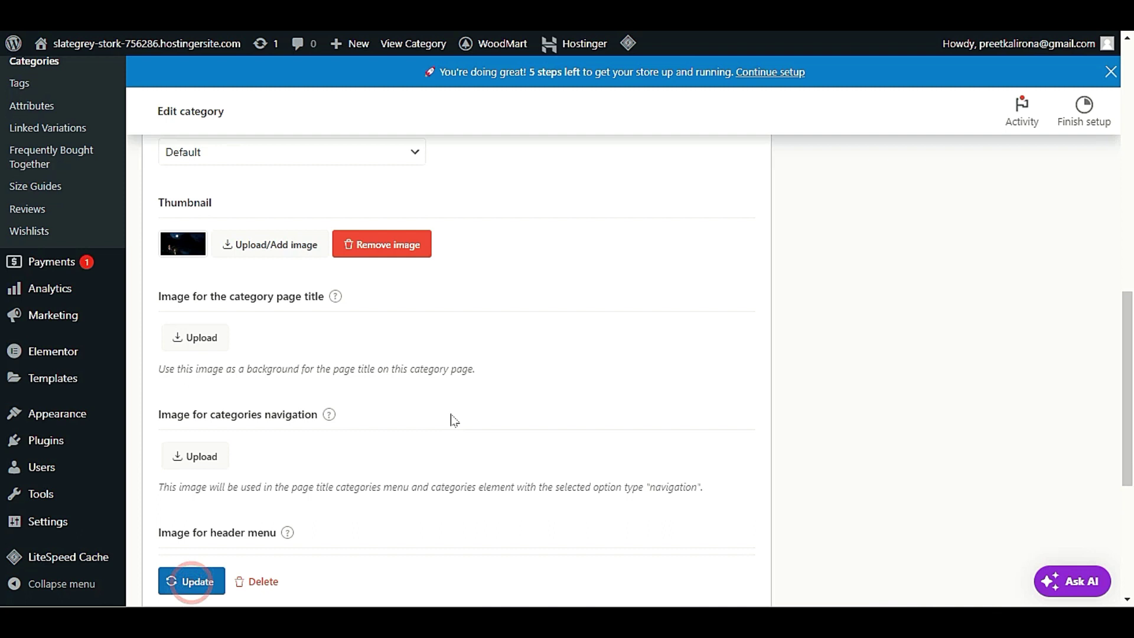
pyautogui.scroll(-4, 457, 418)
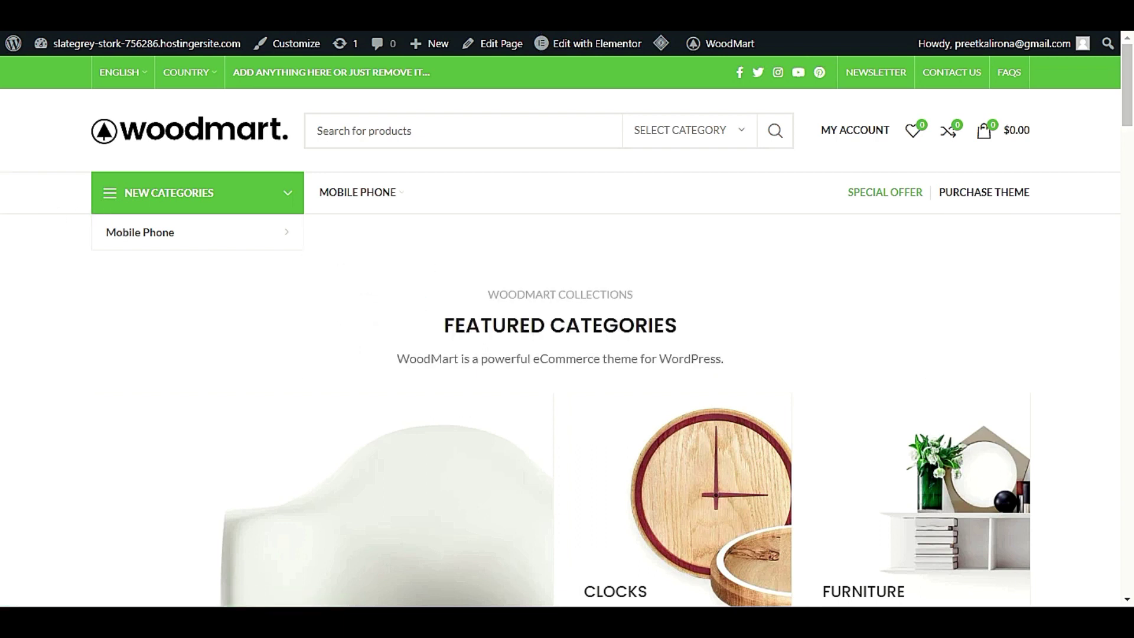
pyautogui.press('F5')
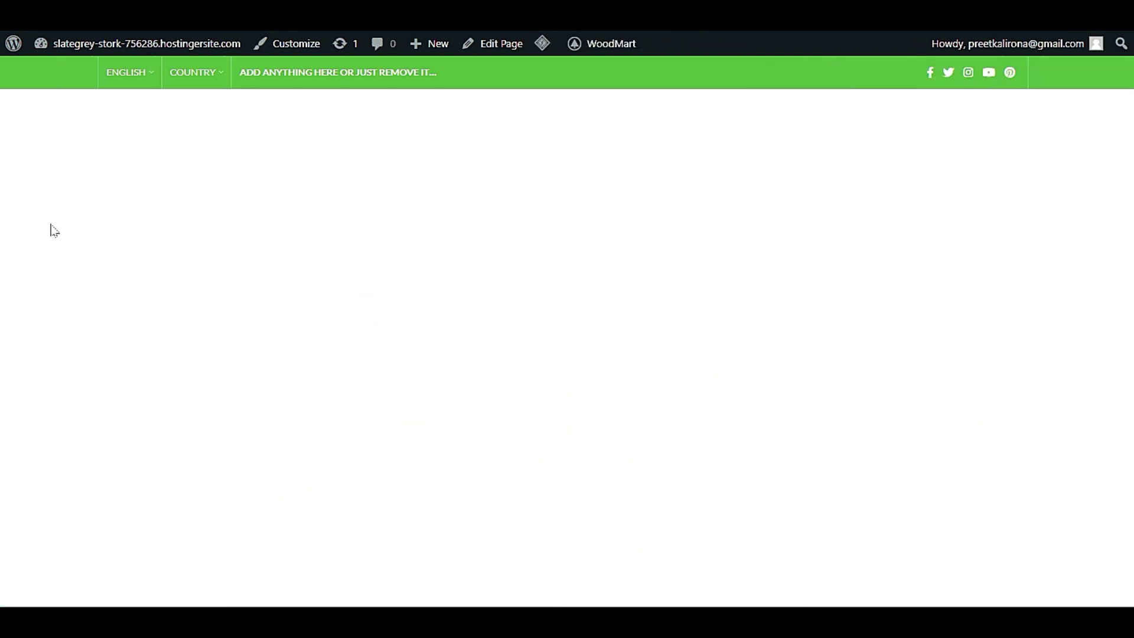
pyautogui.moveTo(133, 229)
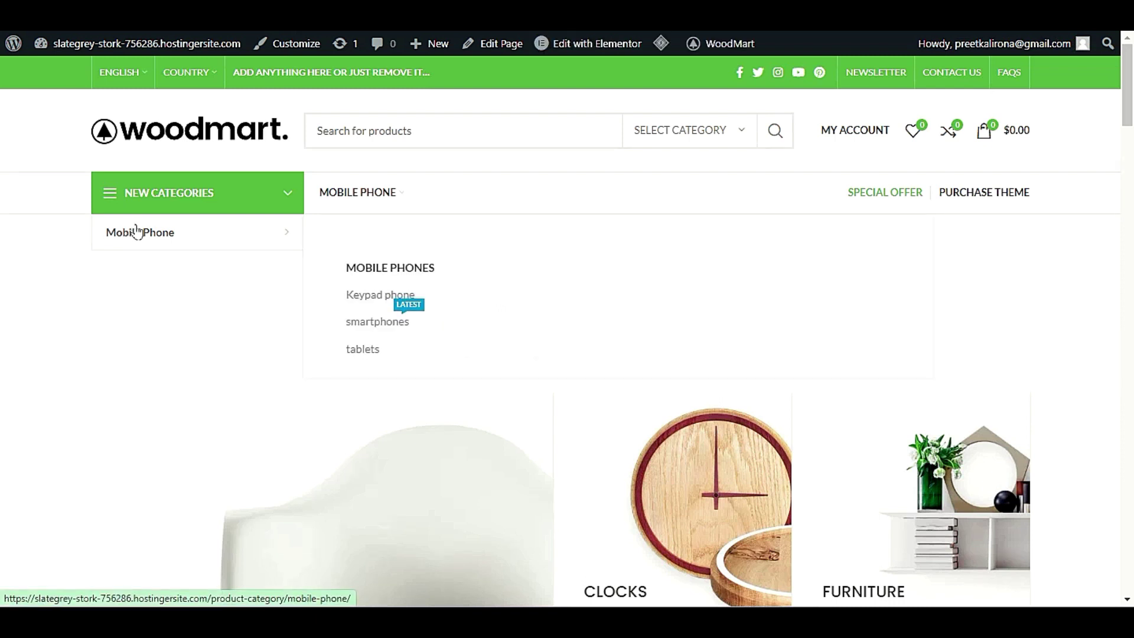
# - Try the dark bathroom photo with the armchair as the Mobile Phone category's image for categories navigation
pyautogui.hotkey('ctrl', 'Tab')
pyautogui.scroll(-10, 395, 433)
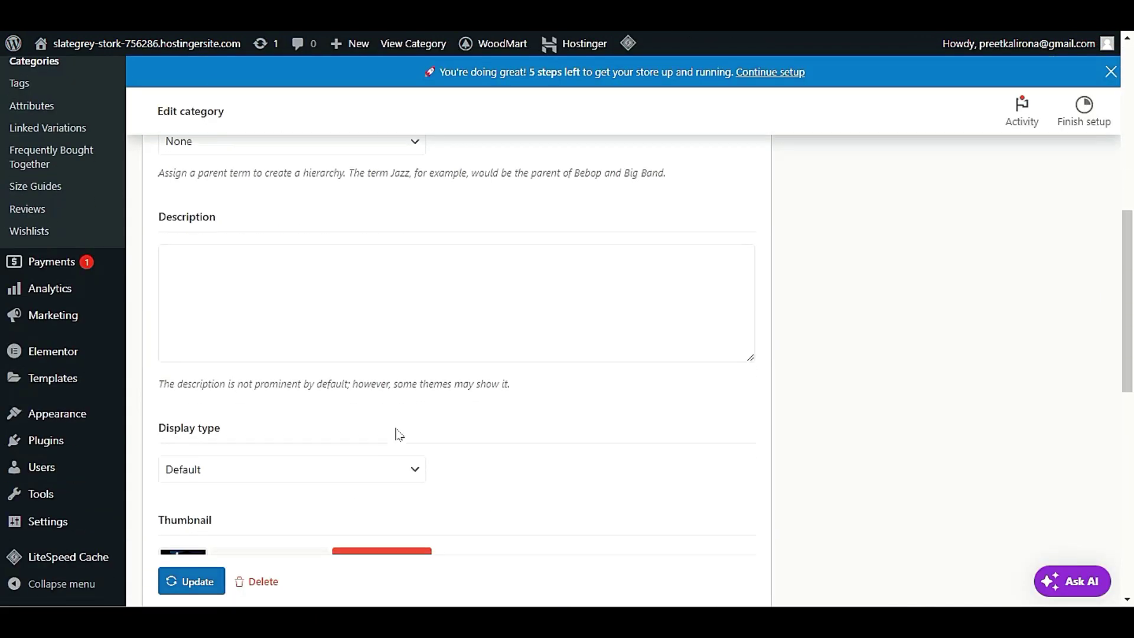
pyautogui.scroll(-7, 395, 434)
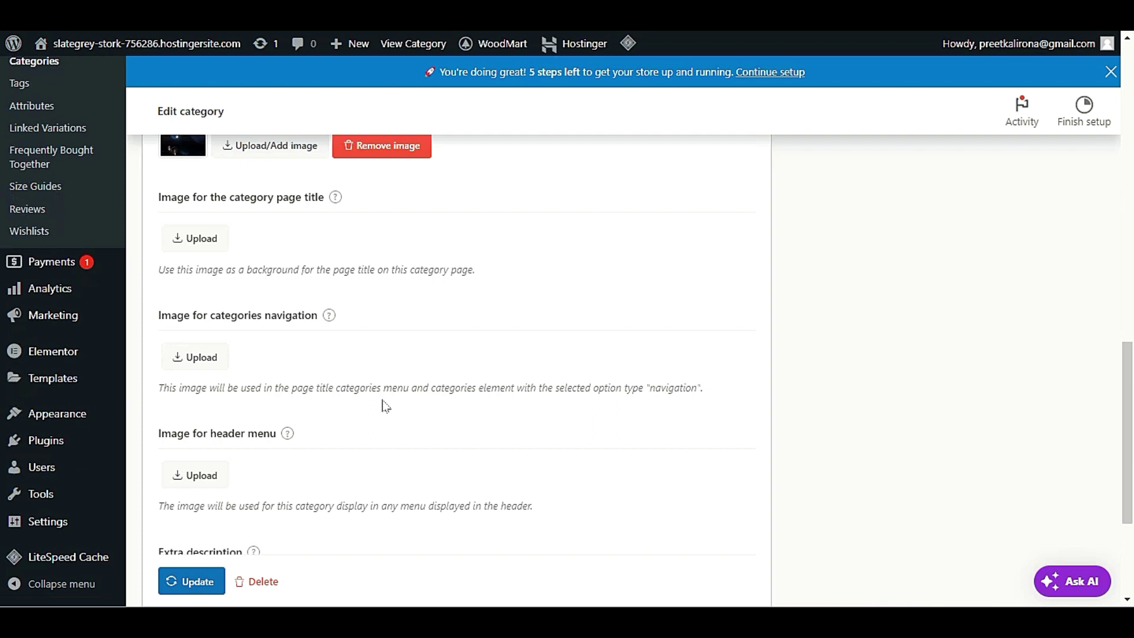
pyautogui.click(201, 352)
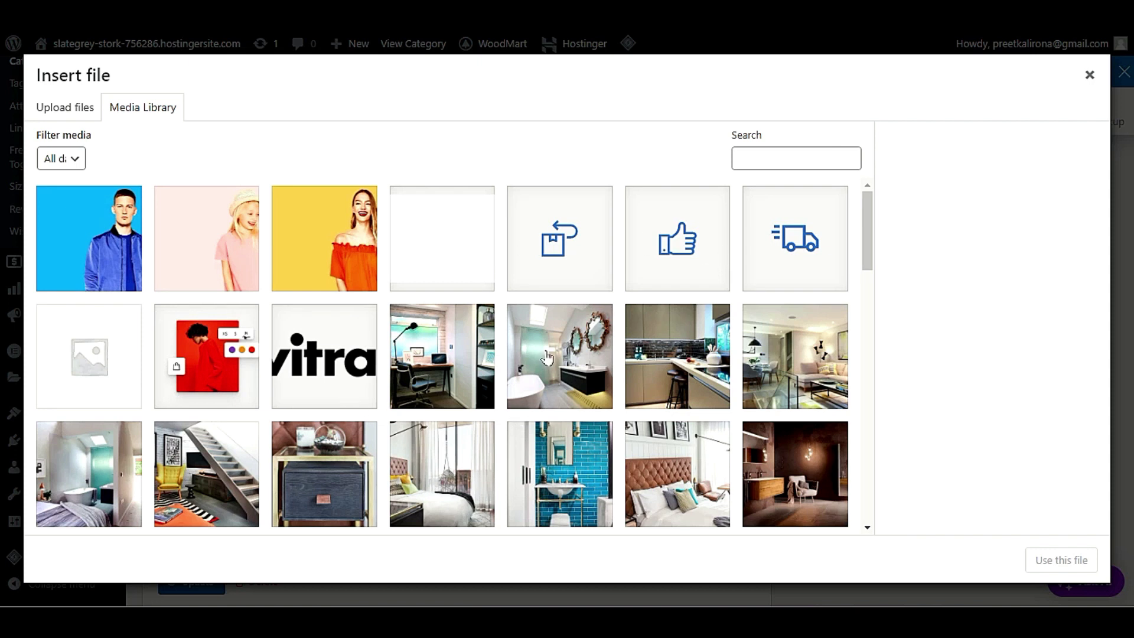
pyautogui.scroll(-3, 546, 371)
pyautogui.click(812, 296)
pyautogui.click(1080, 561)
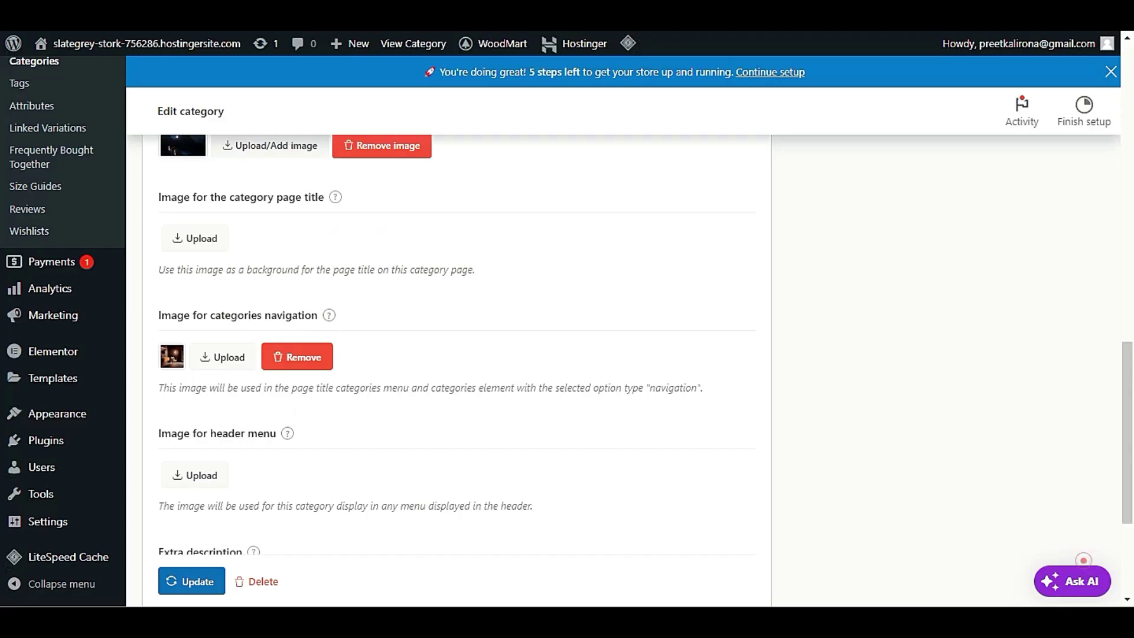
# - Save the category with its navigation image and check the reloaded storefront's Mobile Phone menu entry
pyautogui.click(186, 580)
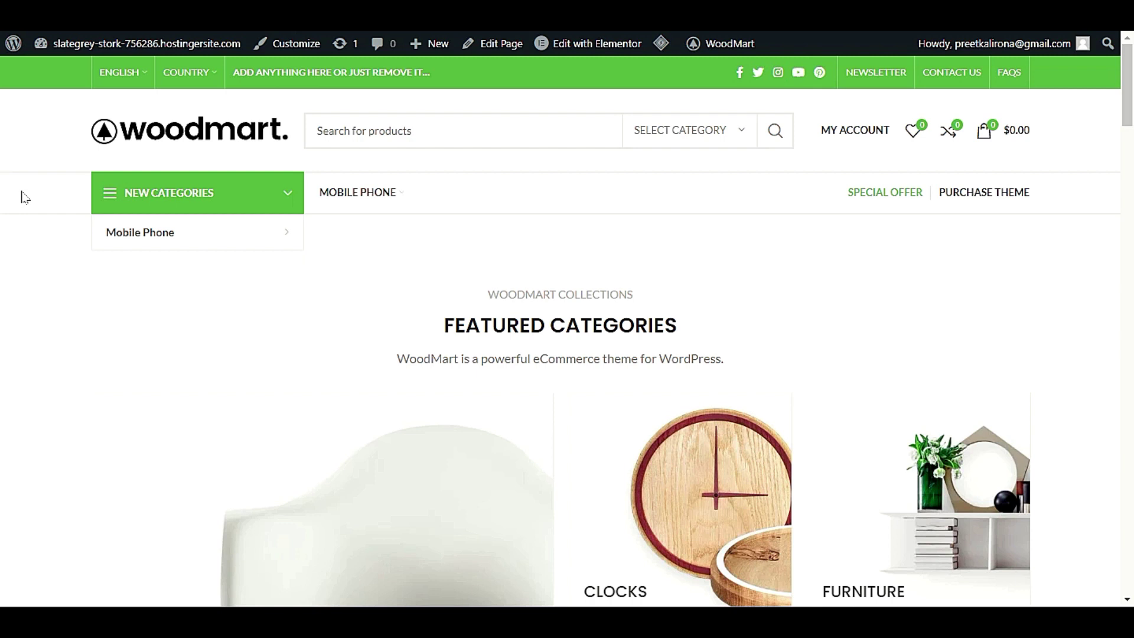
pyautogui.press('F5')
pyautogui.moveTo(190, 233)
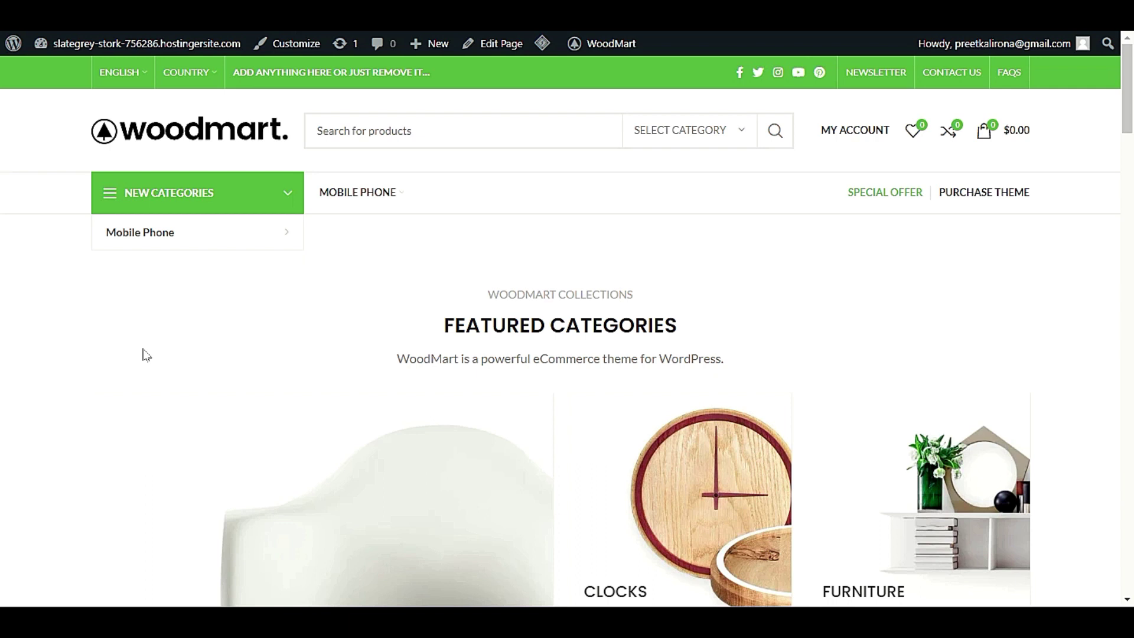
pyautogui.press('F5')
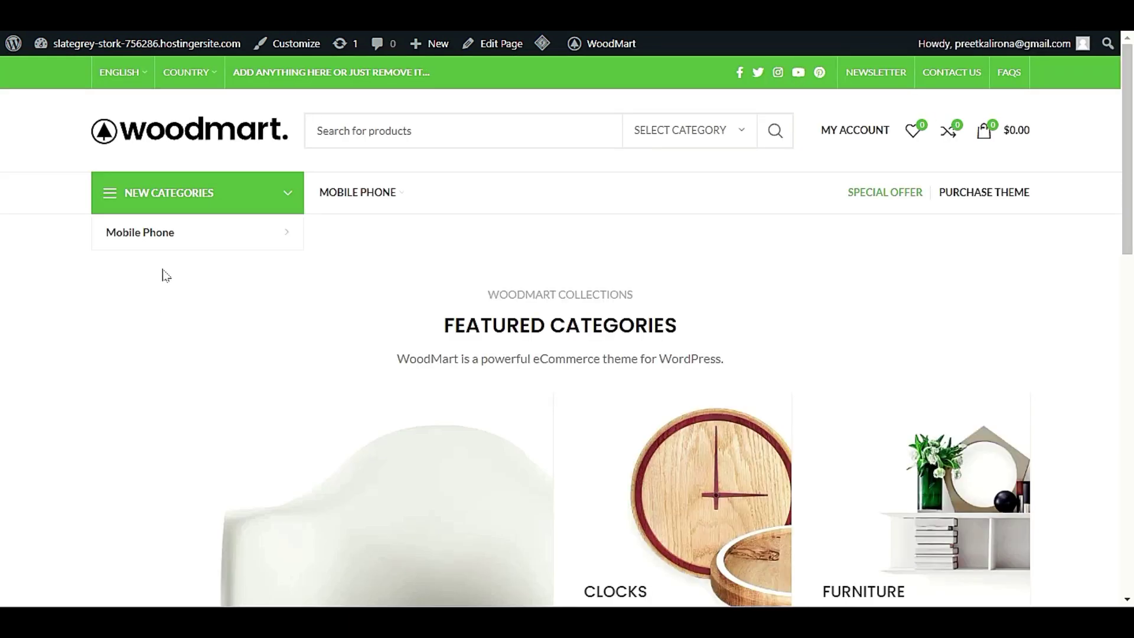
# - Remove the Mobile Phone category's image for categories navigation
pyautogui.hotkey('ctrl', 'Tab')
pyautogui.scroll(-12, 271, 496)
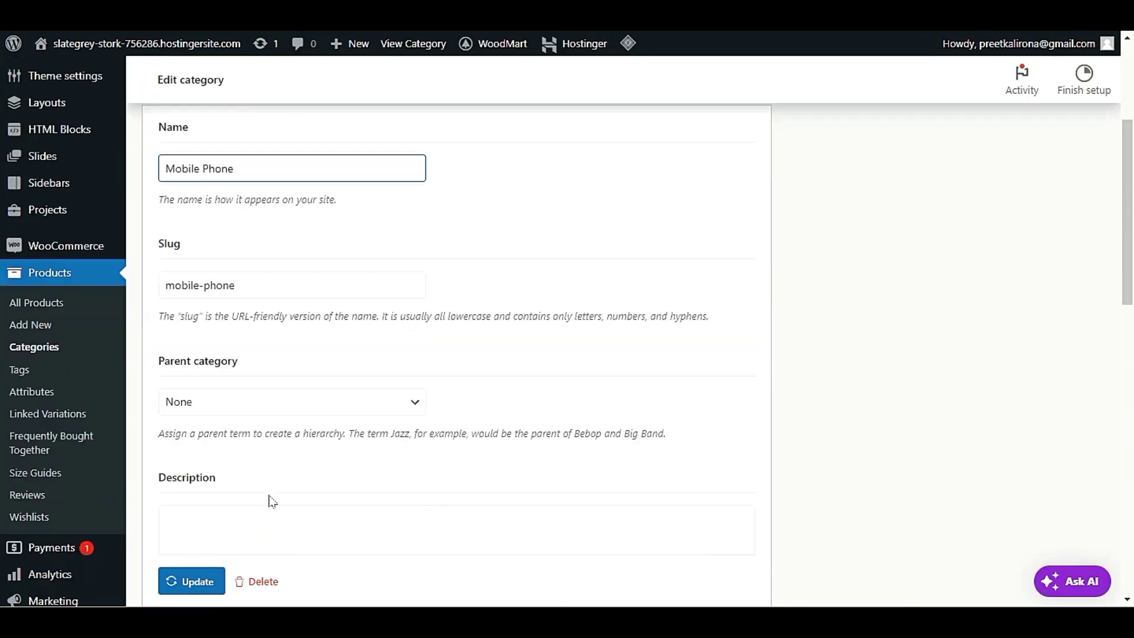
pyautogui.scroll(-4, 273, 491)
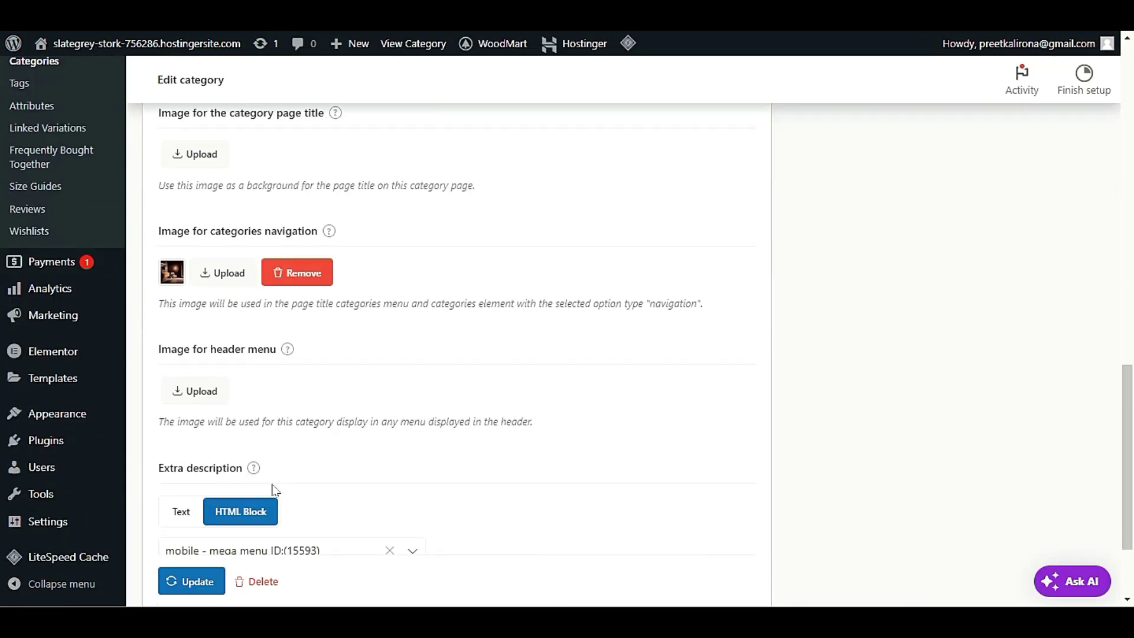
pyautogui.scroll(-2, 273, 492)
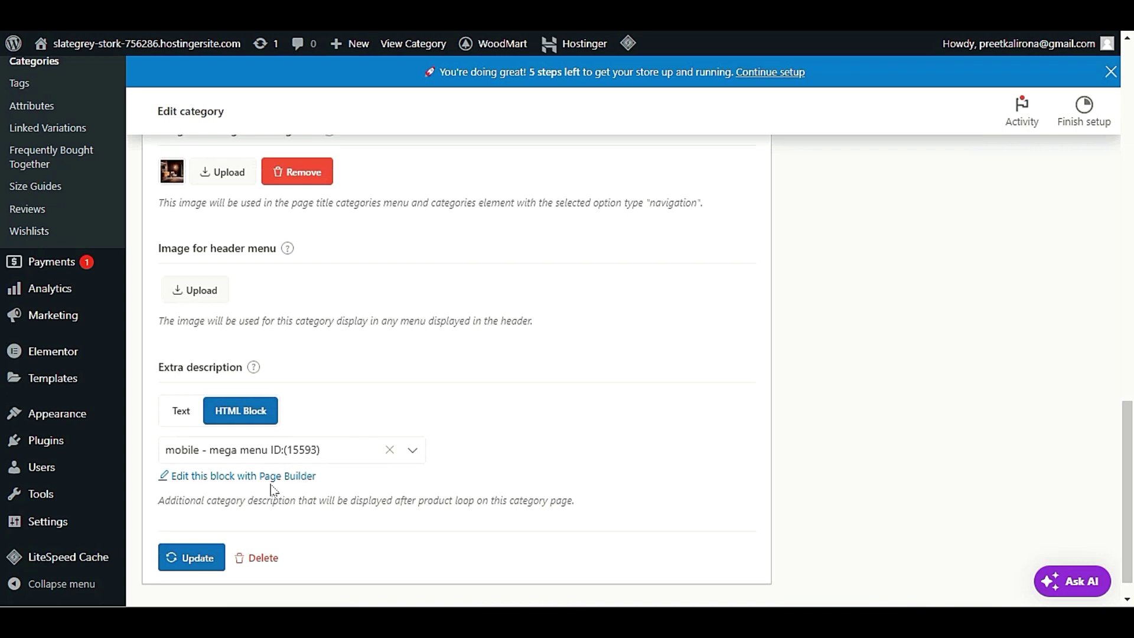
pyautogui.scroll(3, 254, 466)
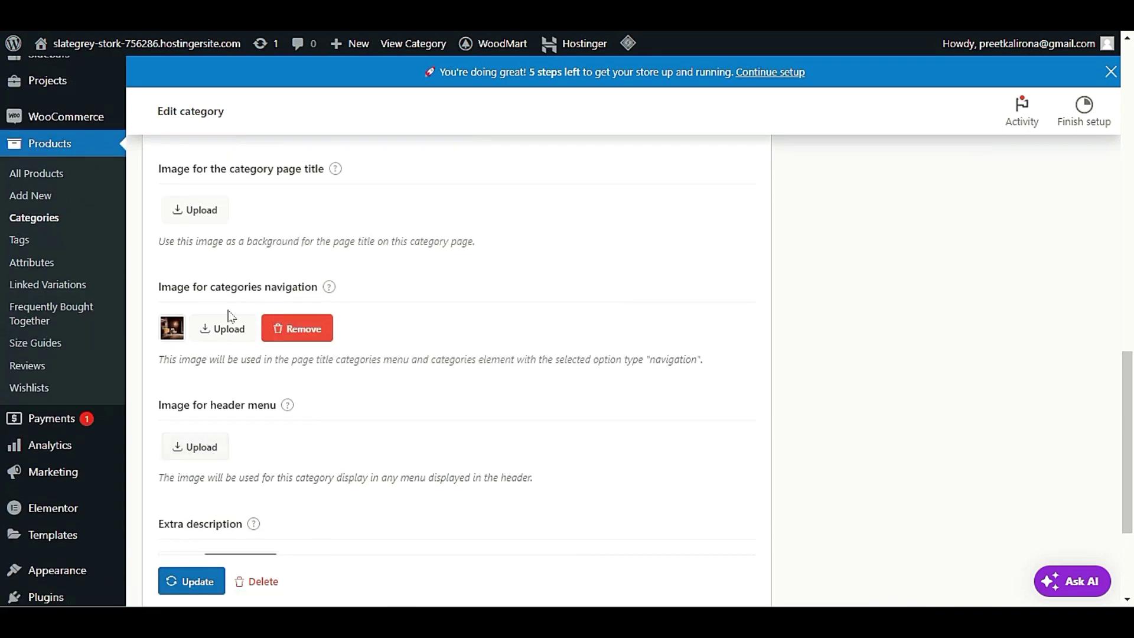
pyautogui.click(298, 329)
# - Set the category's image for header menu to the thumbs-up icon accessories-infobox-2.svg
pyautogui.click(215, 449)
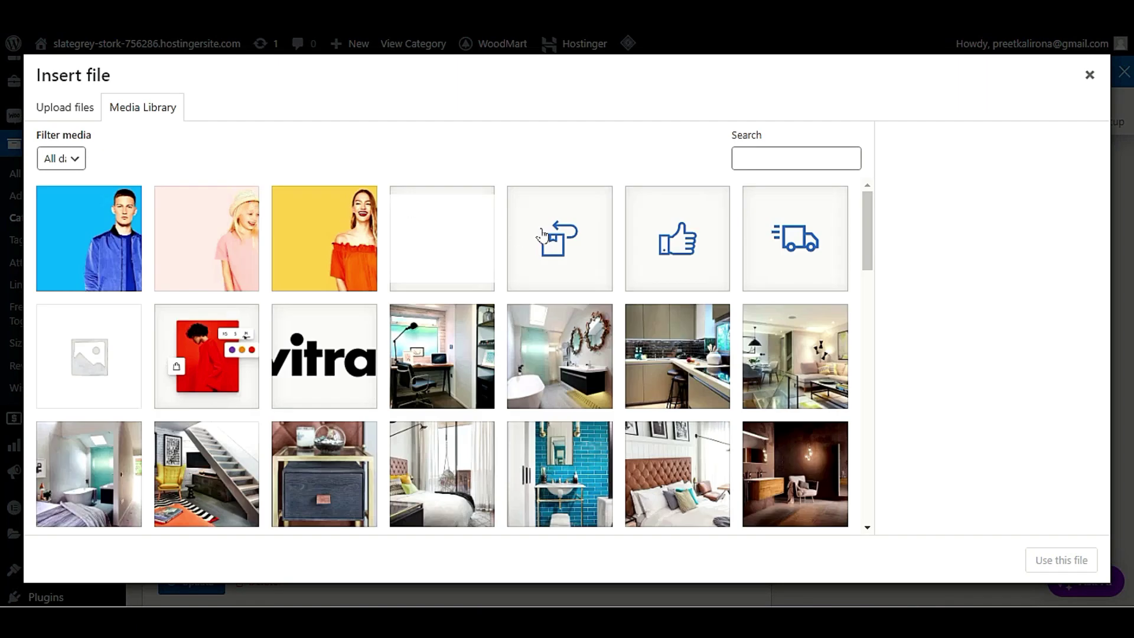
pyautogui.click(543, 236)
pyautogui.click(678, 237)
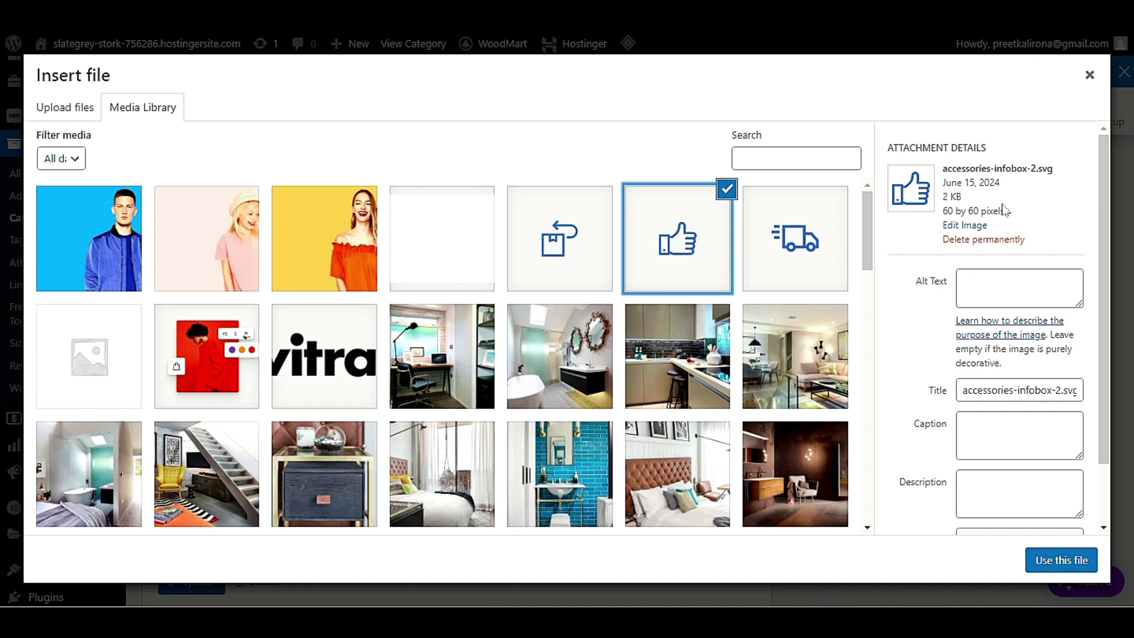
pyautogui.click(805, 231)
pyautogui.click(720, 232)
pyautogui.click(1065, 560)
# - Update the category and check the Mobile Phone menu entry's icon on the live storefront
pyautogui.scroll(-3, 443, 417)
pyautogui.click(186, 555)
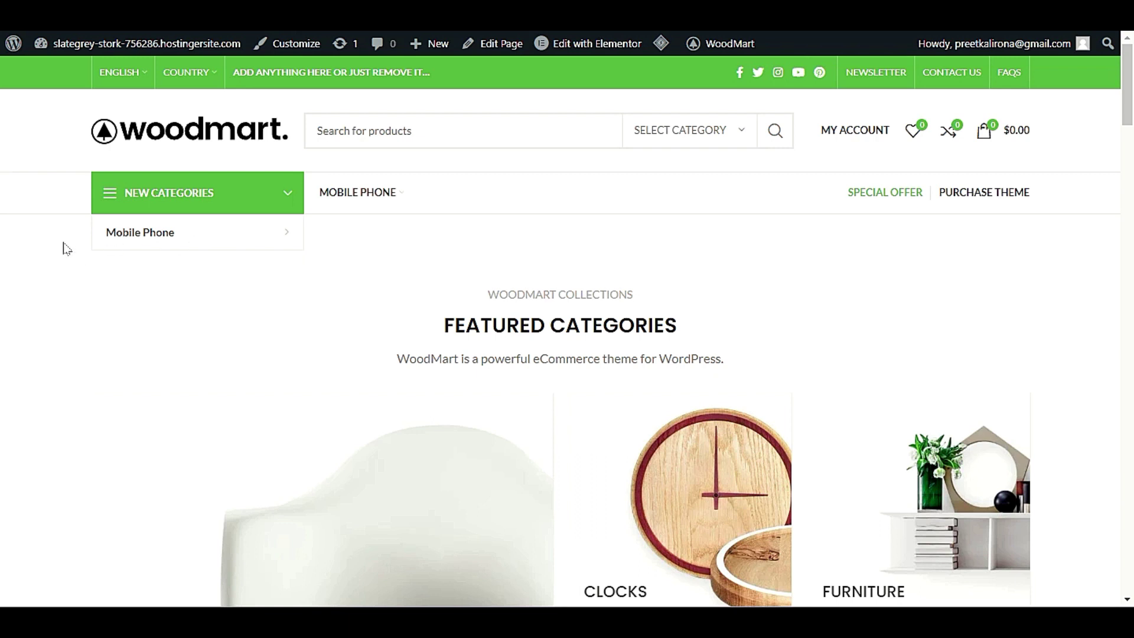
pyautogui.moveTo(152, 242)
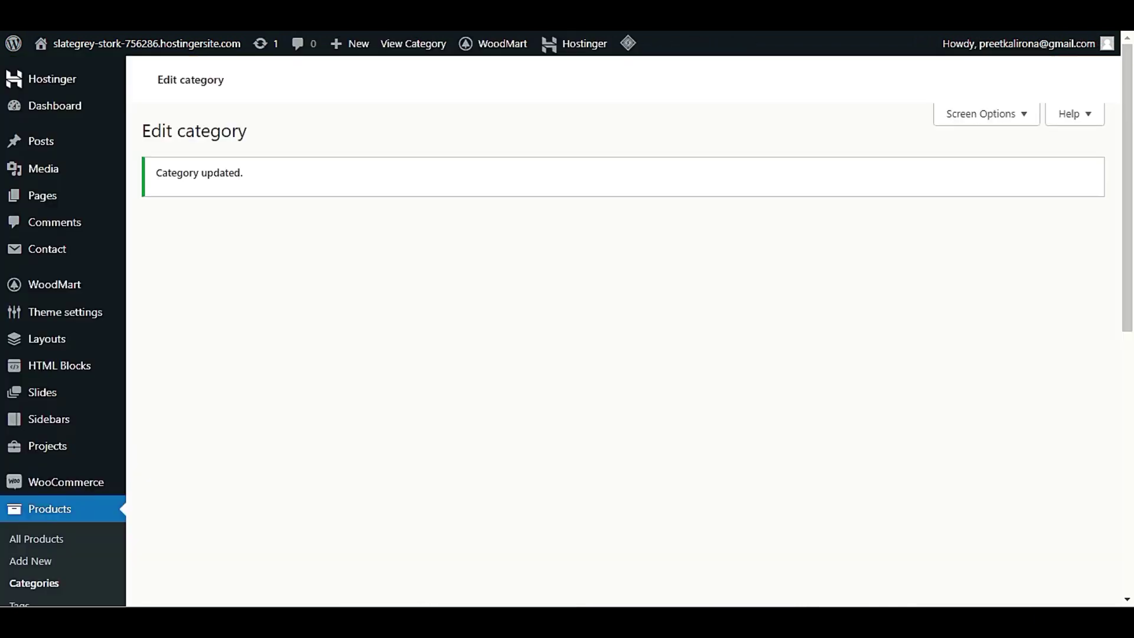
# - Set the image for the category page title to the home office desk photo from the media library
pyautogui.scroll(-15, 349, 260)
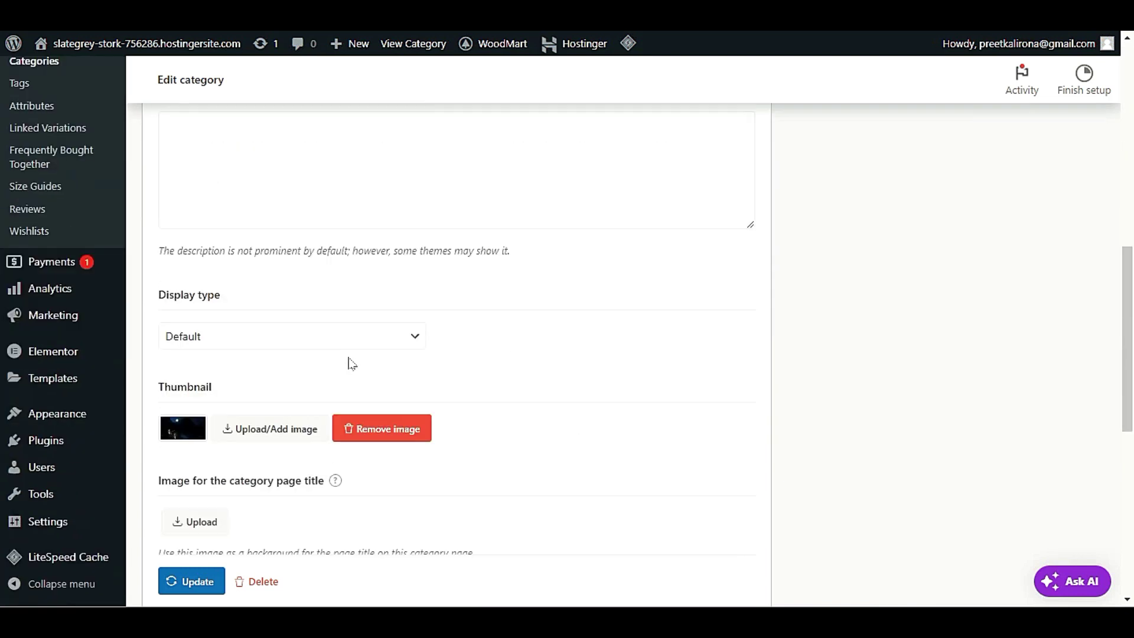
pyautogui.scroll(2, 331, 291)
pyautogui.scroll(-1, 311, 261)
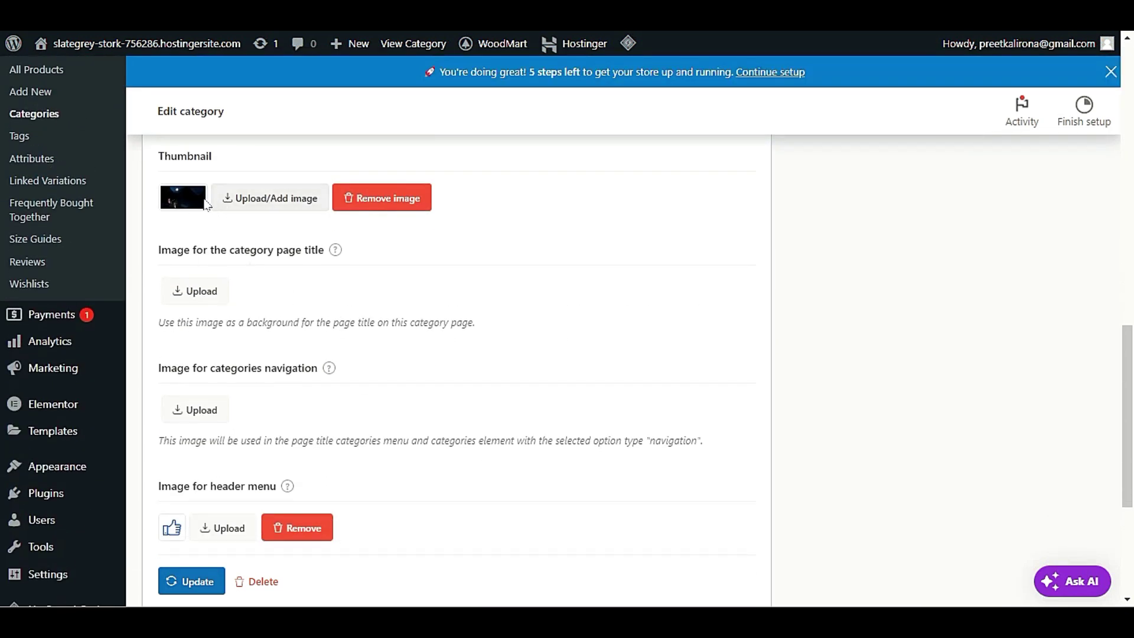
pyautogui.click(200, 291)
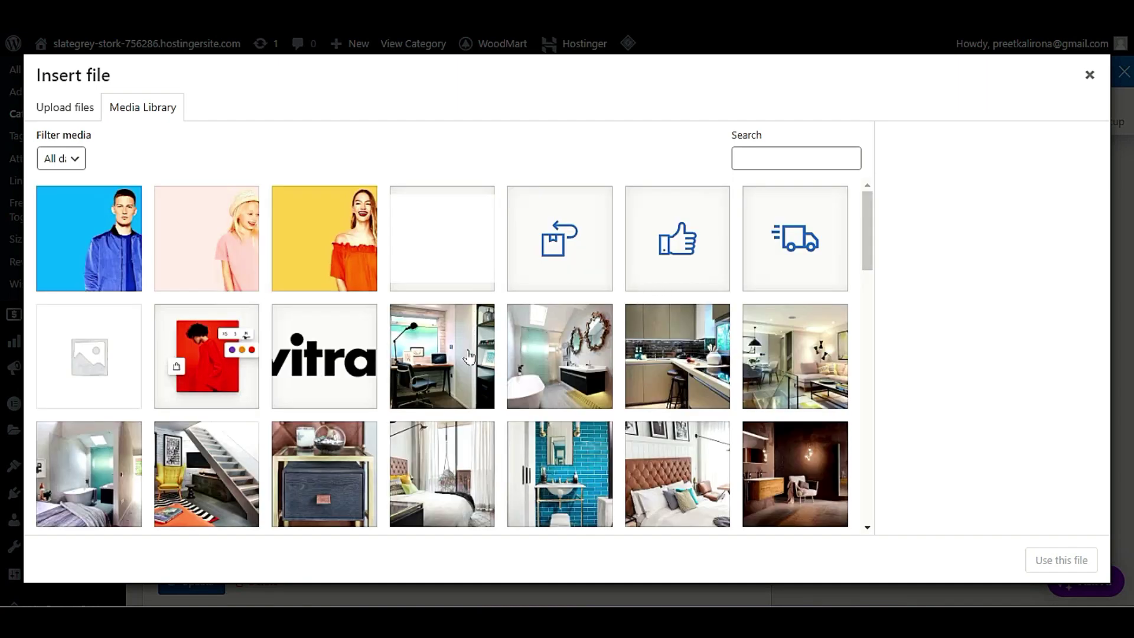
pyautogui.click(460, 352)
pyautogui.click(1044, 561)
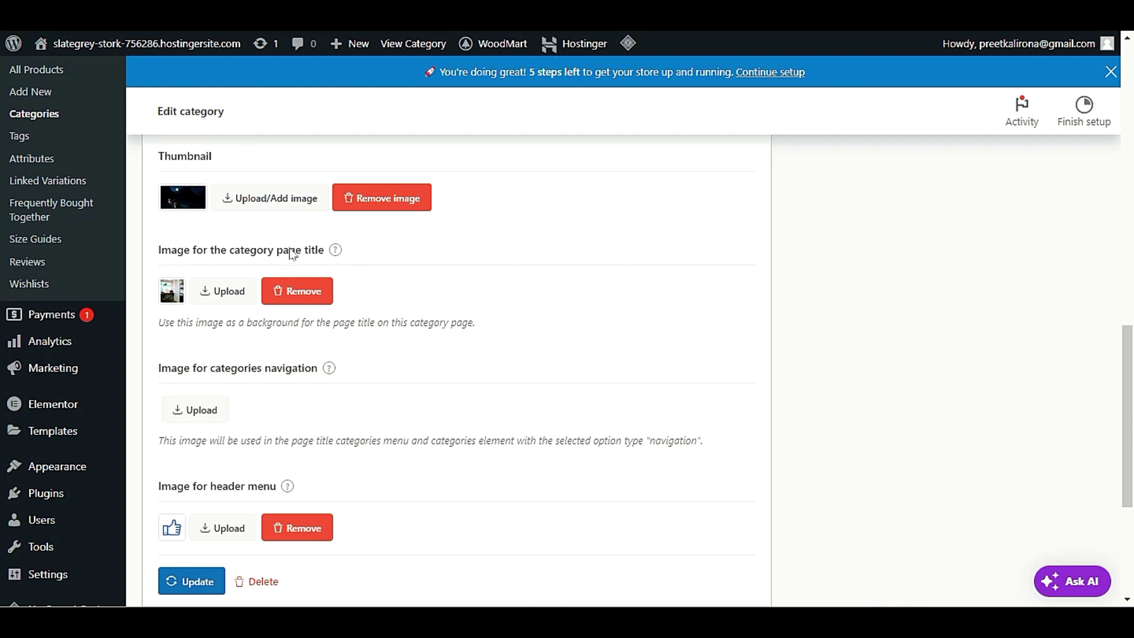
# - Save the category with its page title image and check the Mobile Phone menu on the live storefront
pyautogui.click(180, 574)
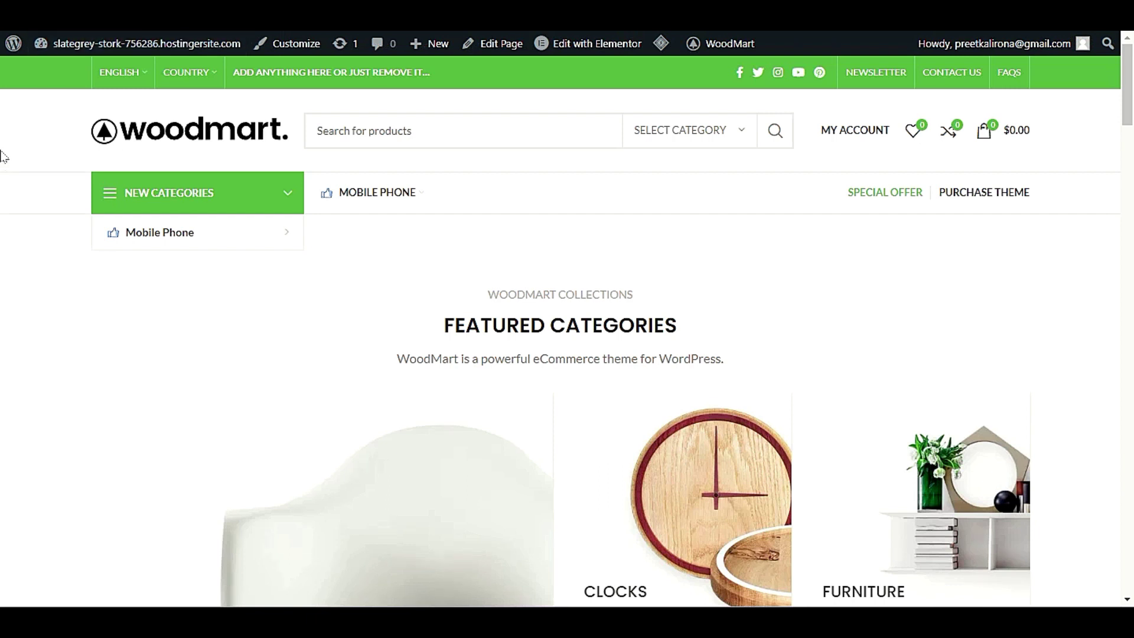
pyautogui.moveTo(195, 237)
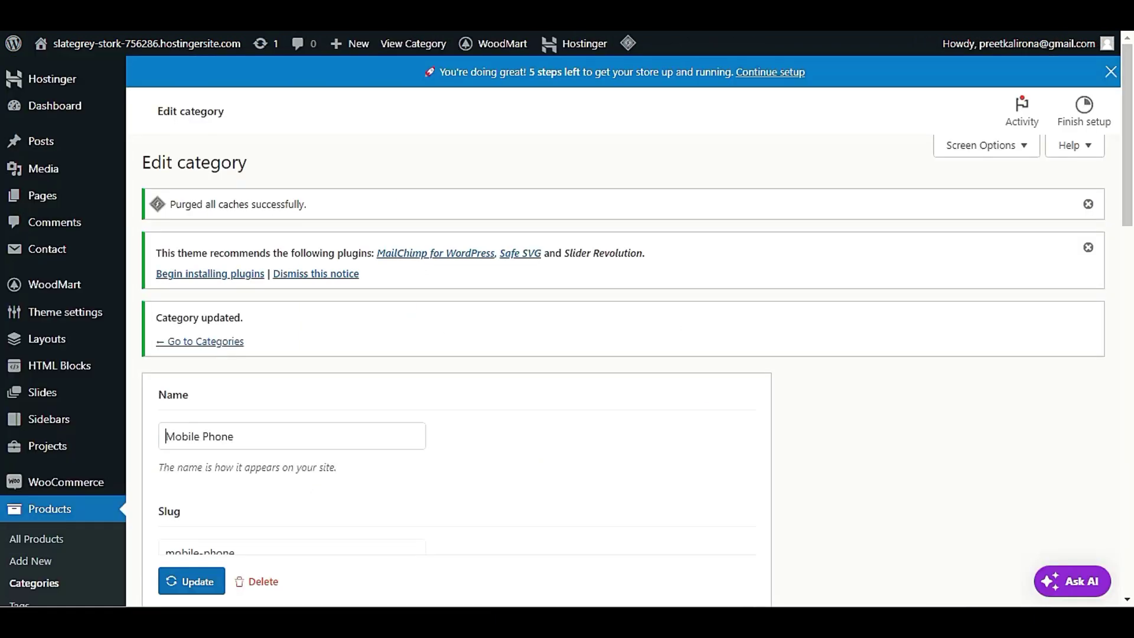
# - Set the Mobile Phone category's image for categories navigation to the kitchen photo from the media library
pyautogui.scroll(-5, 286, 440)
pyautogui.scroll(-5, 282, 440)
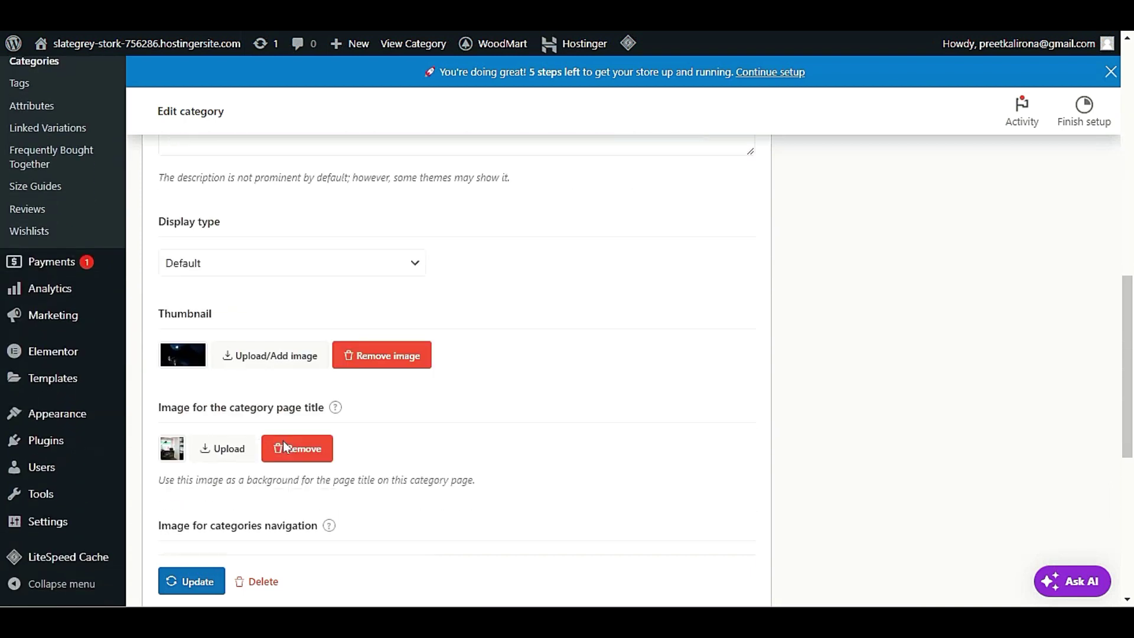
pyautogui.scroll(-4, 283, 441)
pyautogui.click(200, 356)
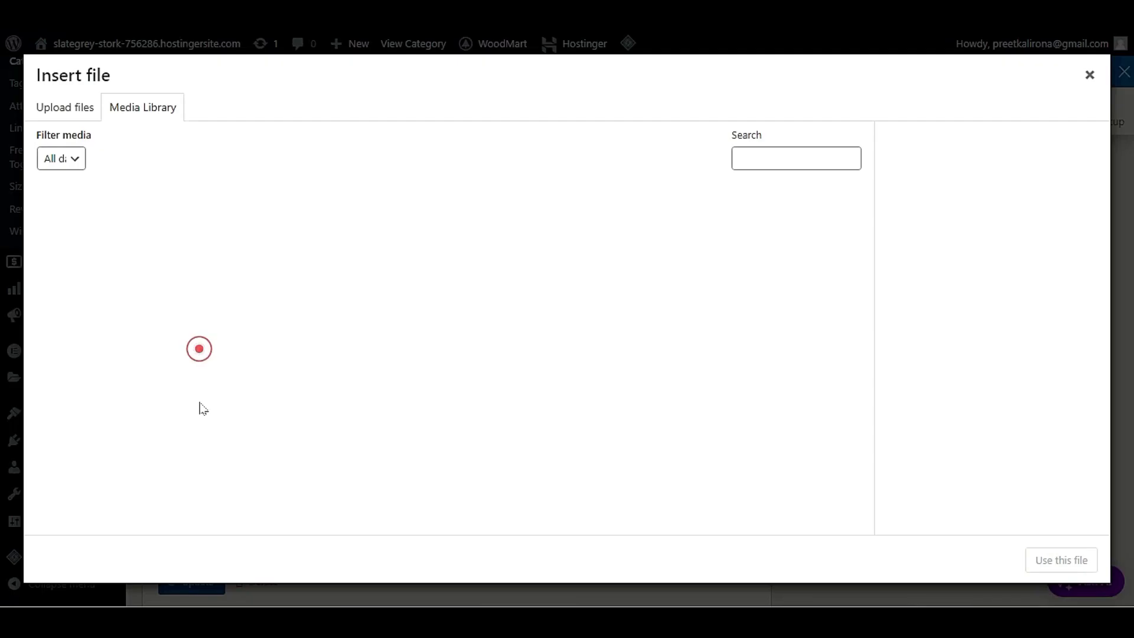
pyautogui.click(98, 252)
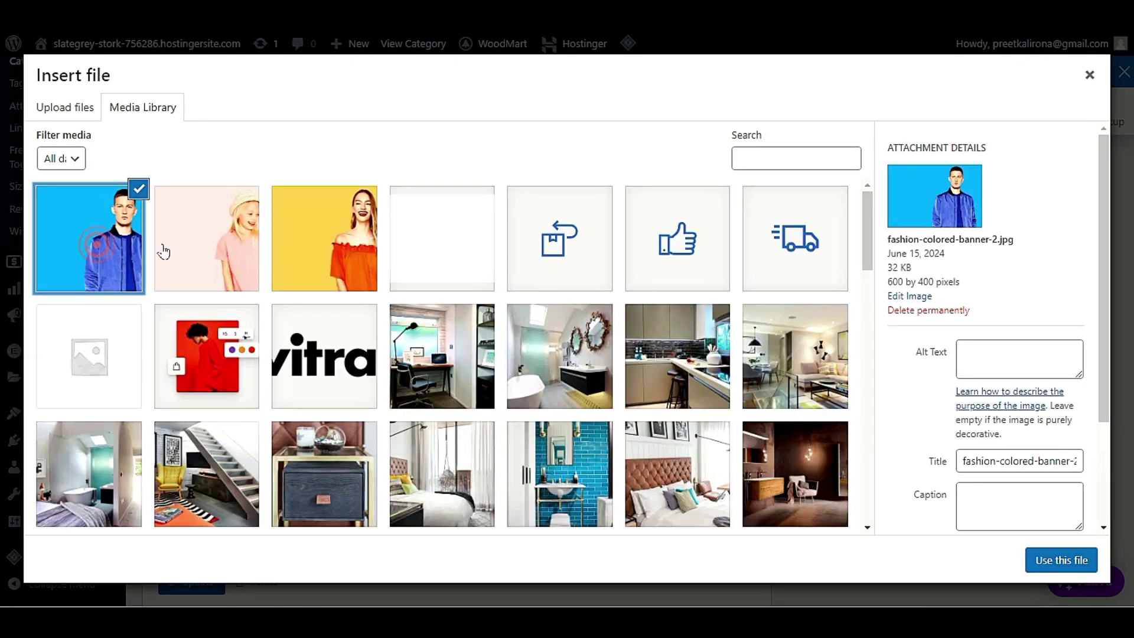
pyautogui.click(639, 340)
pyautogui.click(1028, 558)
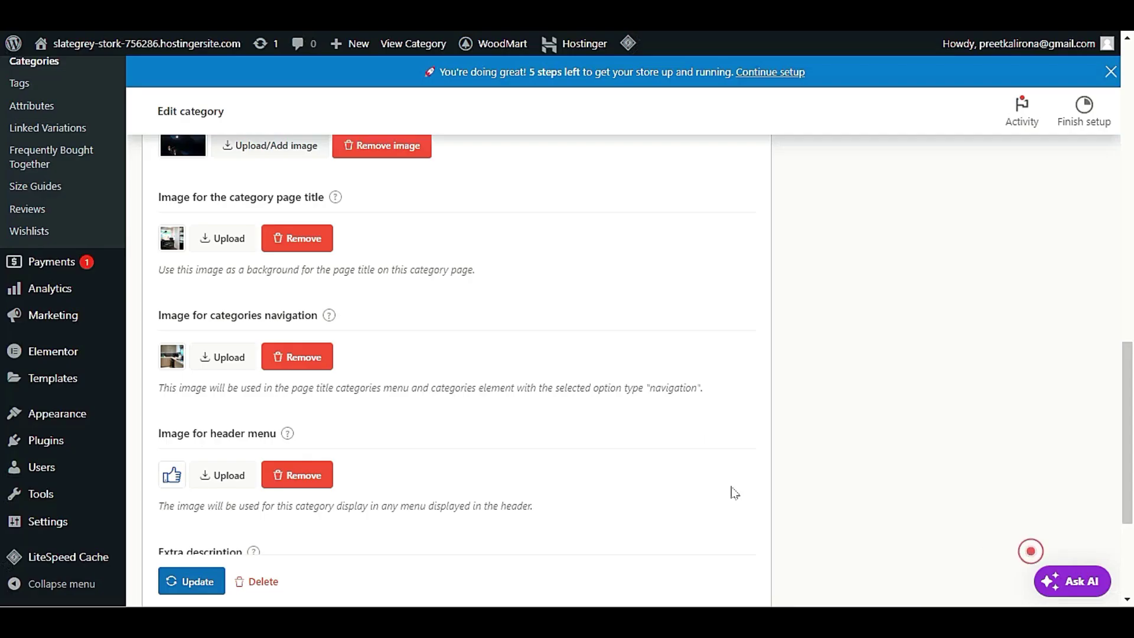
# - Remove the category's page title image and thumbnail, and update the category
pyautogui.click(314, 246)
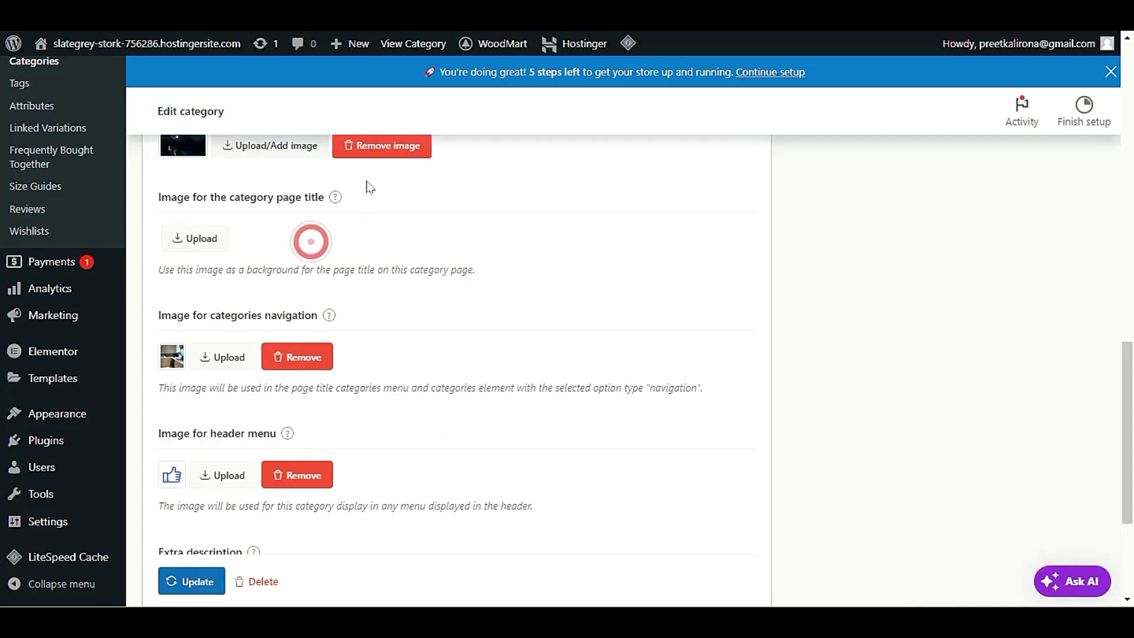
pyautogui.scroll(3, 384, 319)
pyautogui.click(378, 295)
pyautogui.scroll(-3, 384, 296)
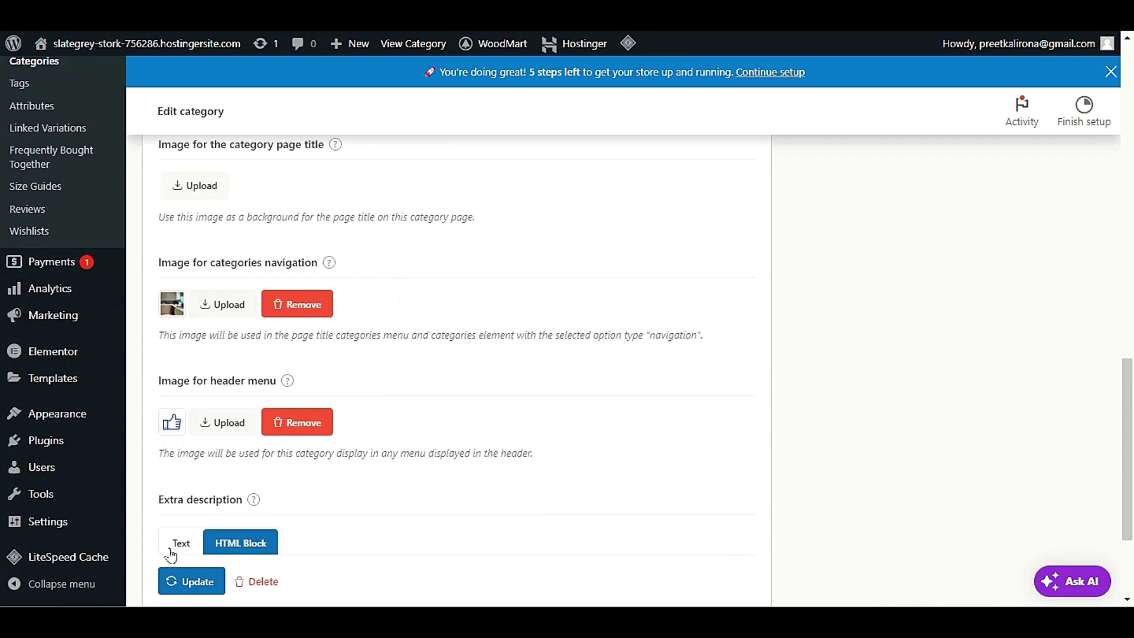
pyautogui.click(174, 581)
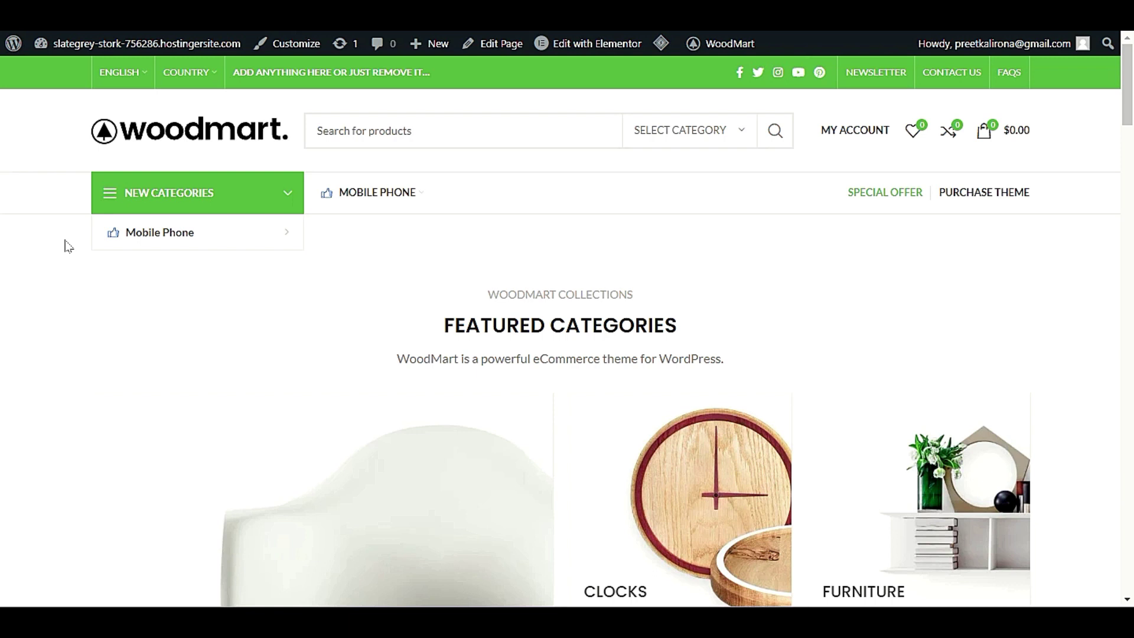
# - Reload the storefront and check the smartphones category page reached through the Mobile Phone submenu of New Categories
pyautogui.moveTo(119, 240)
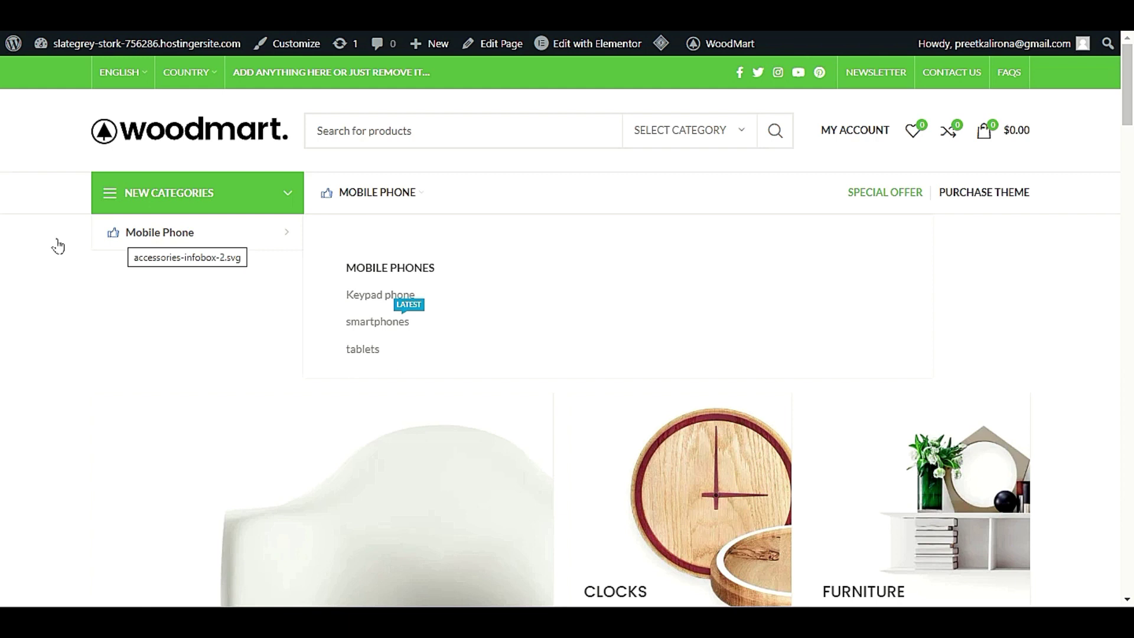
pyautogui.click(203, 409)
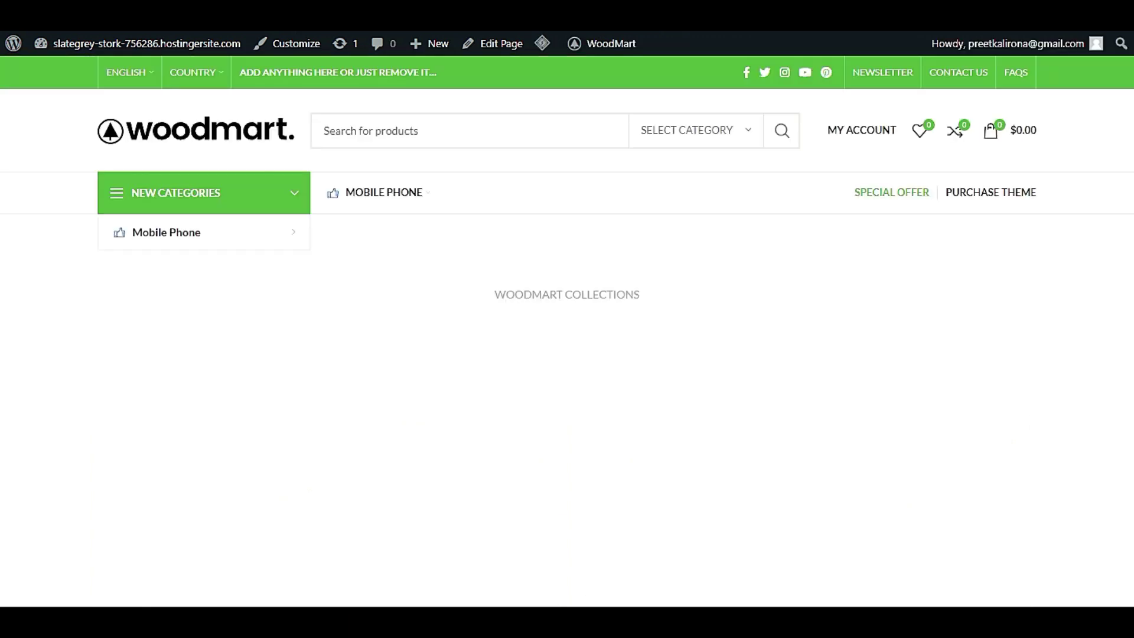
pyautogui.moveTo(152, 236)
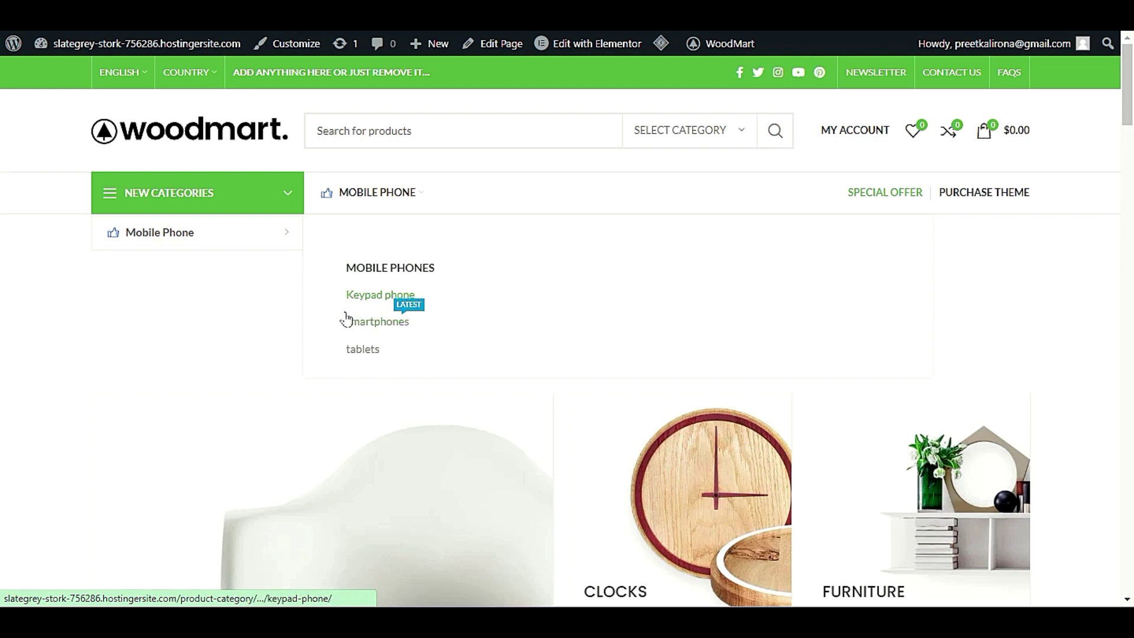
pyautogui.click(380, 322)
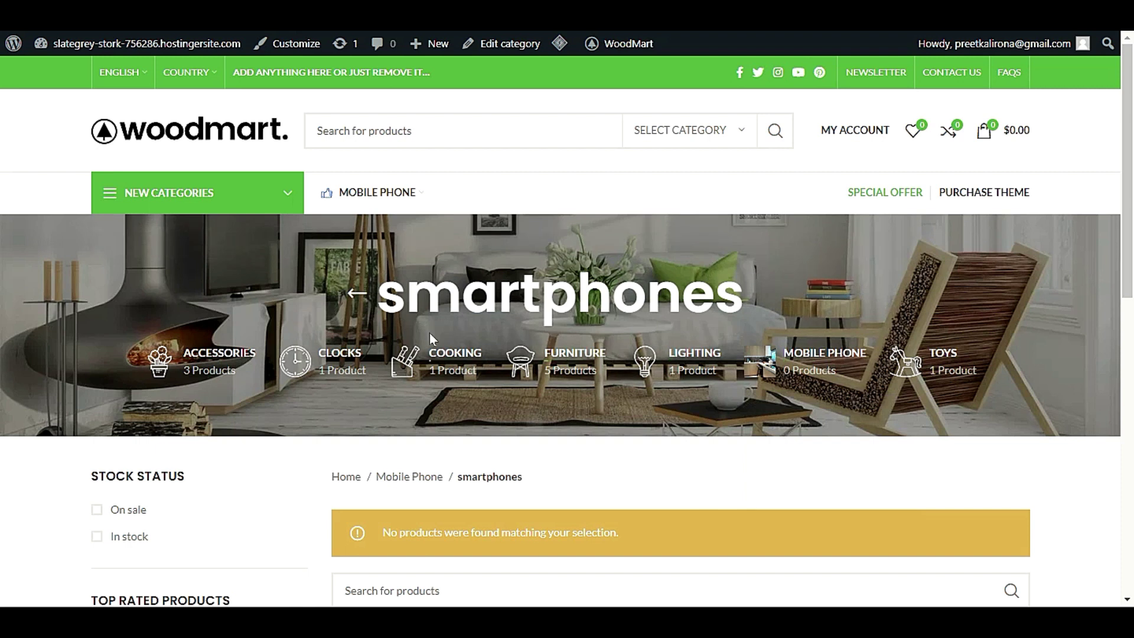
pyautogui.scroll(-2, 225, 372)
pyautogui.scroll(2, 225, 372)
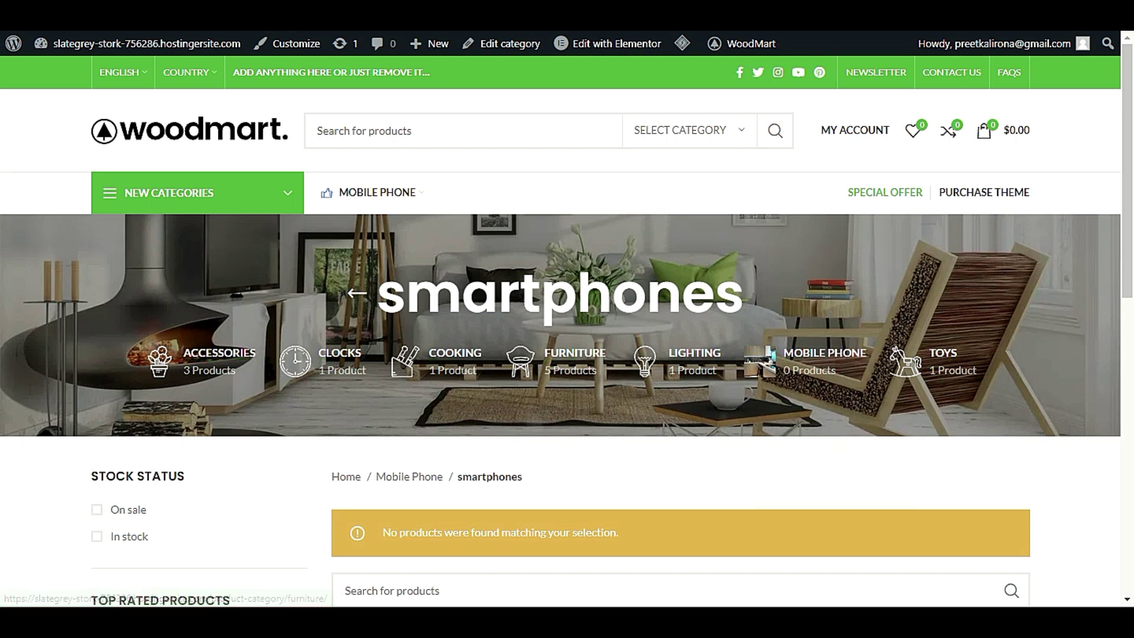
# - Examine the smartphones page, the Elementor templates offered for editing on it, and its New Categories dropdown
pyautogui.moveTo(616, 47)
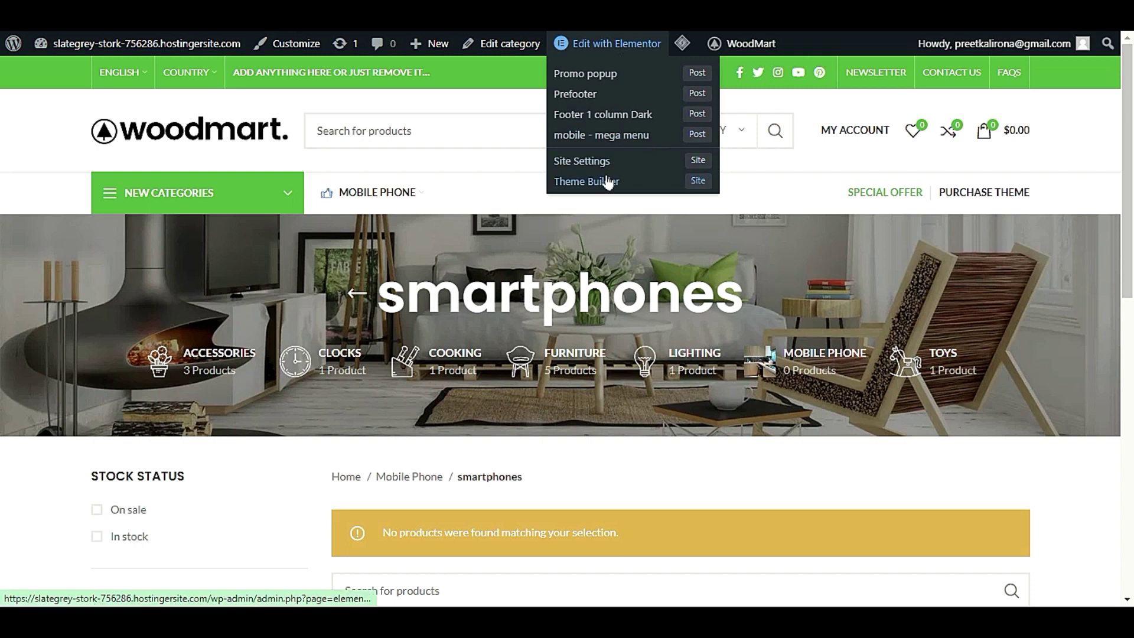
pyautogui.scroll(-5, 381, 412)
pyautogui.scroll(-4, 377, 418)
pyautogui.scroll(10, 374, 425)
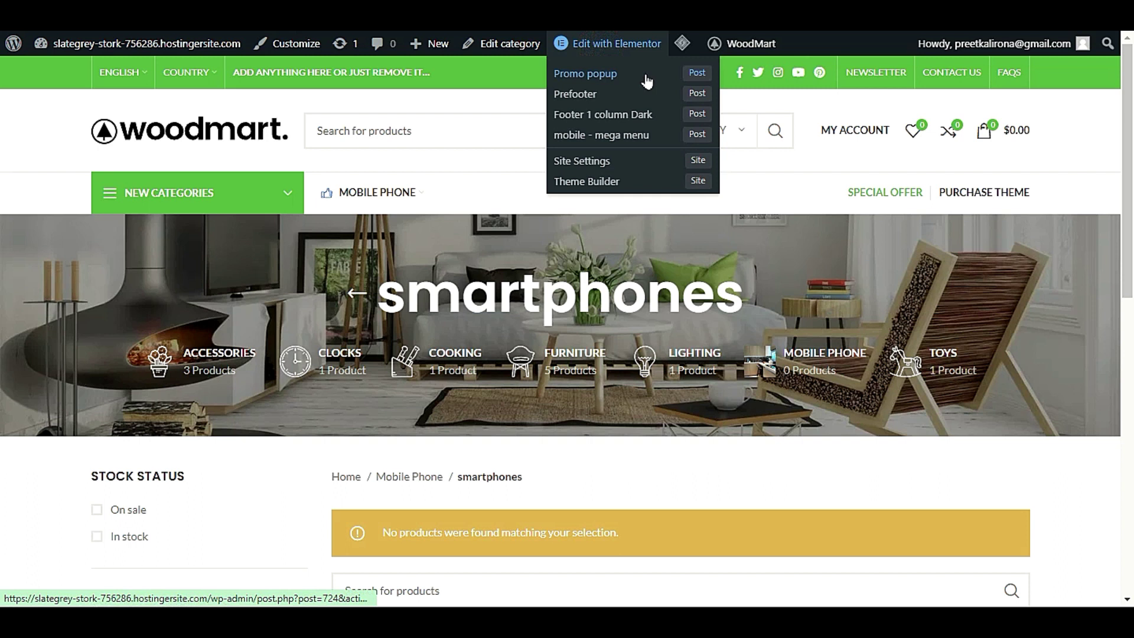
pyautogui.click(645, 77)
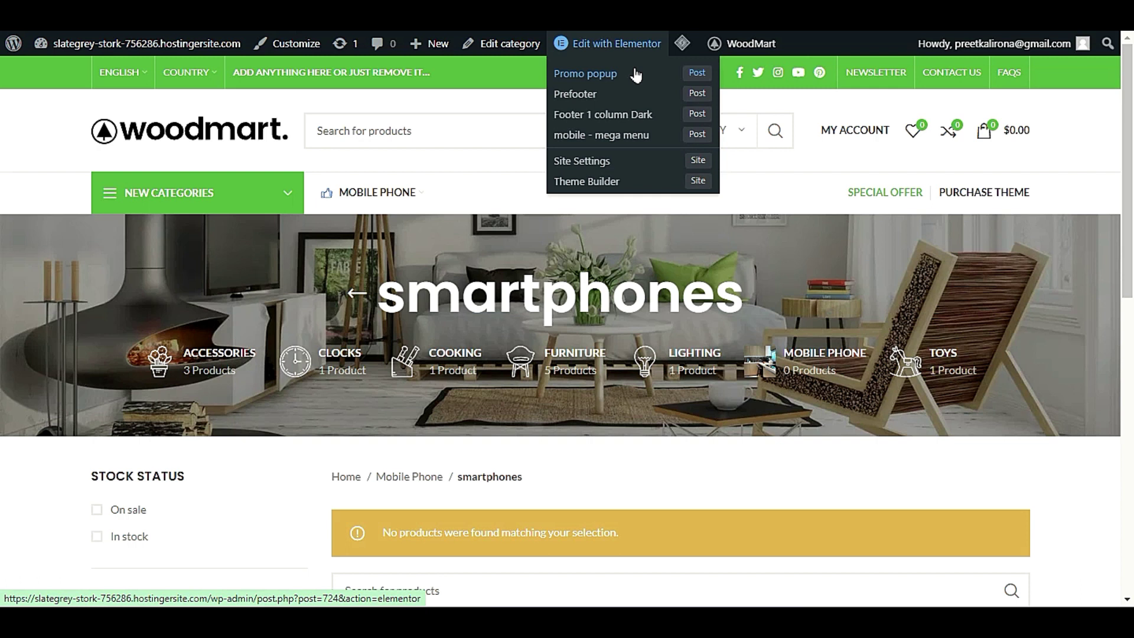
pyautogui.moveTo(189, 185)
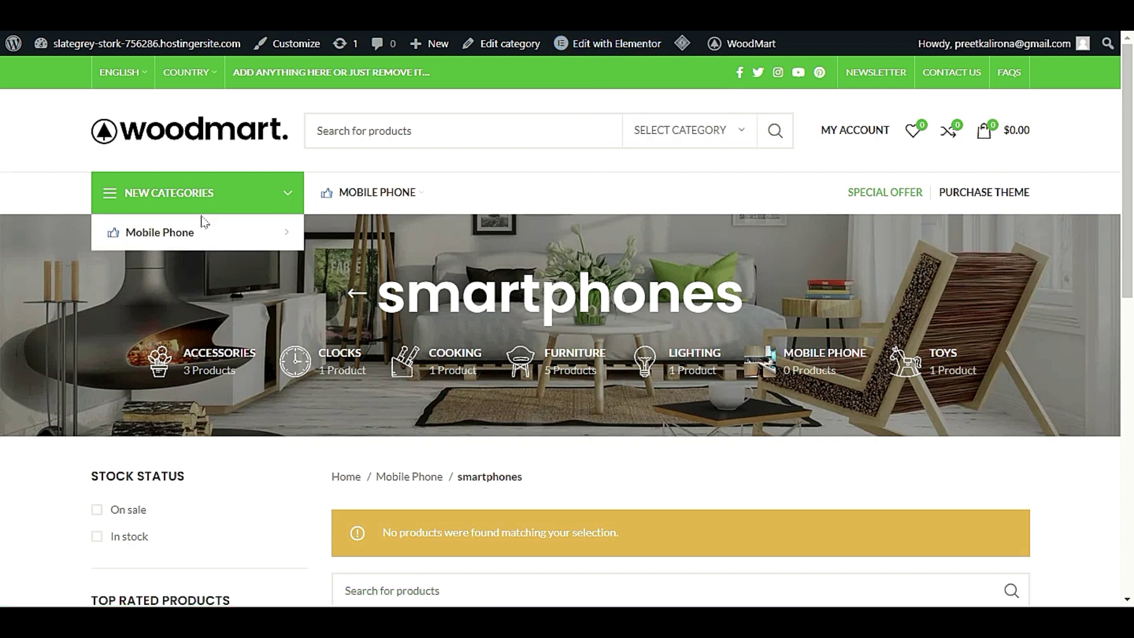
pyautogui.moveTo(202, 227)
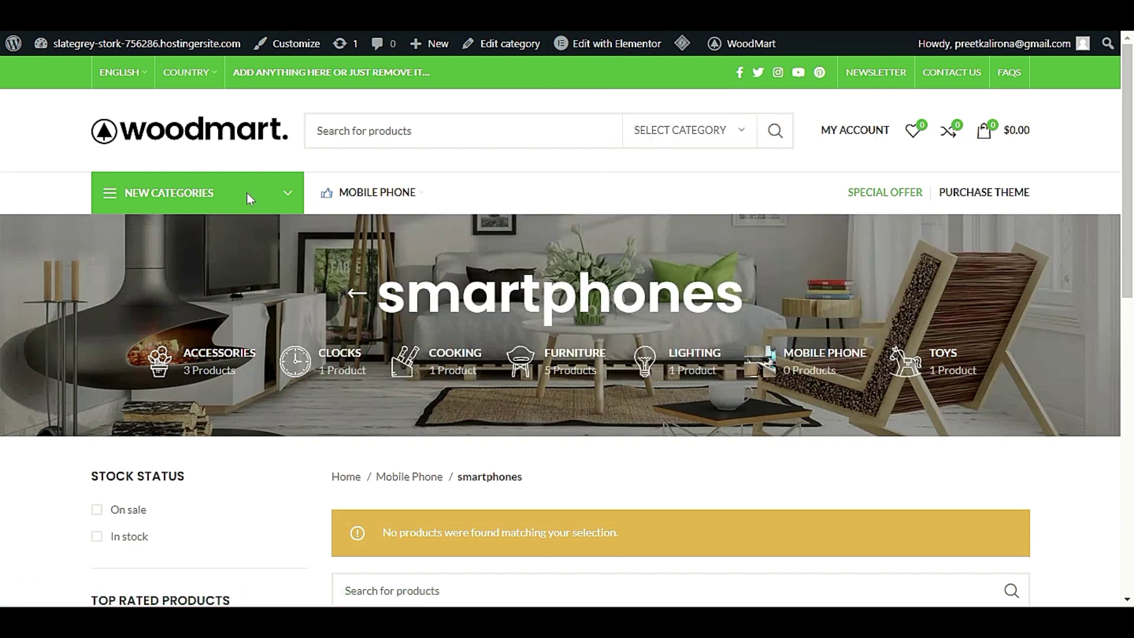
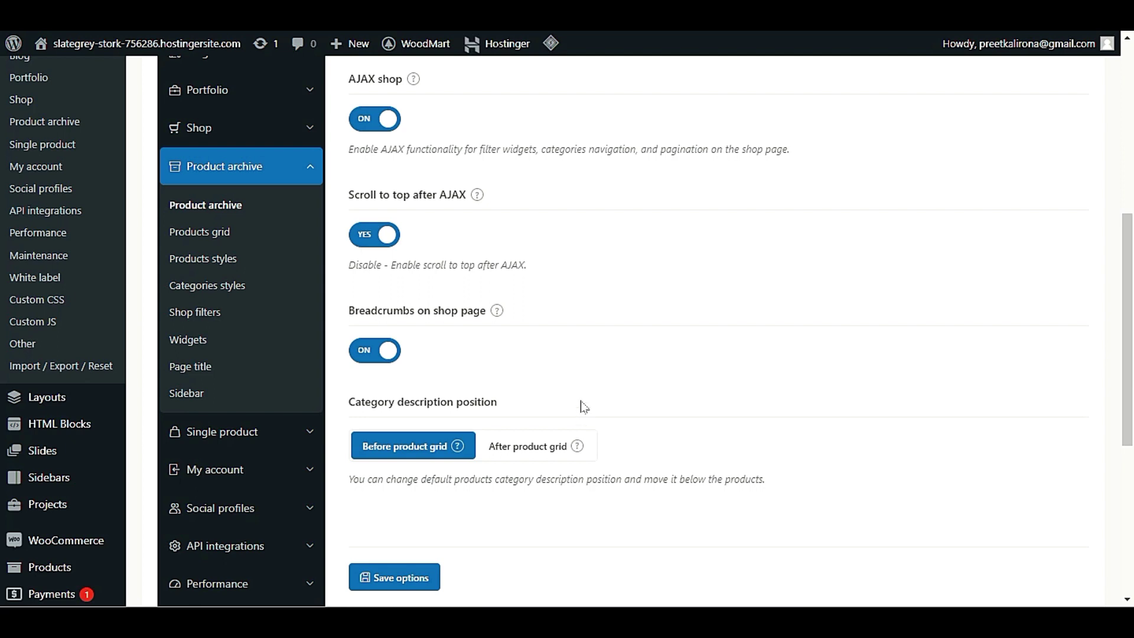
# - Review the Product archive theme settings and open the Categories styles settings
pyautogui.scroll(4, 584, 406)
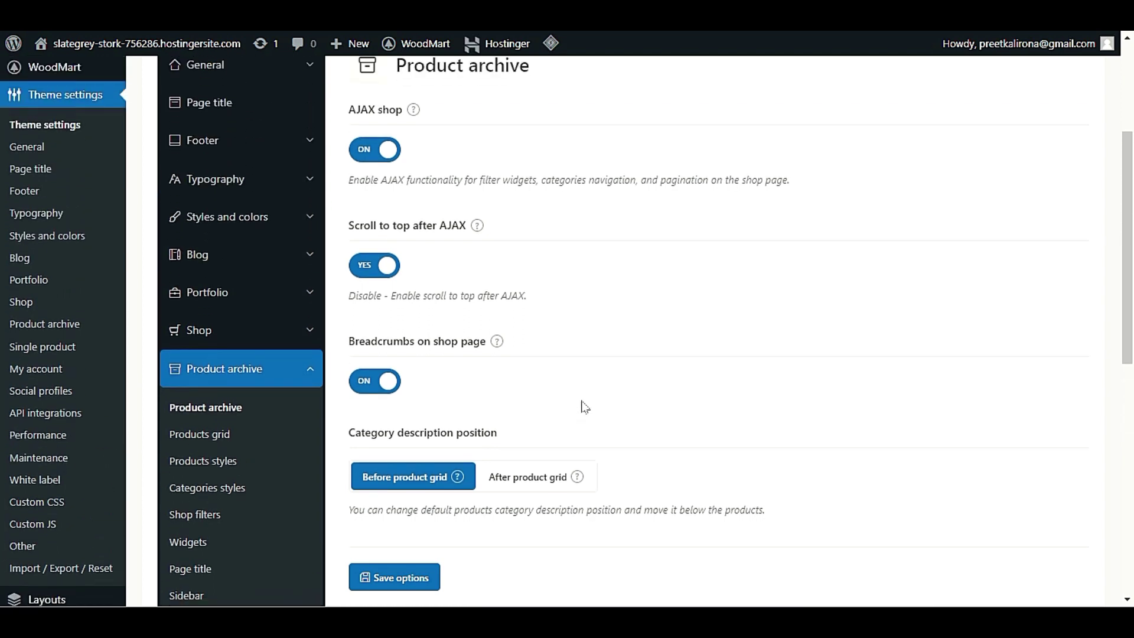
pyautogui.scroll(-2, 583, 407)
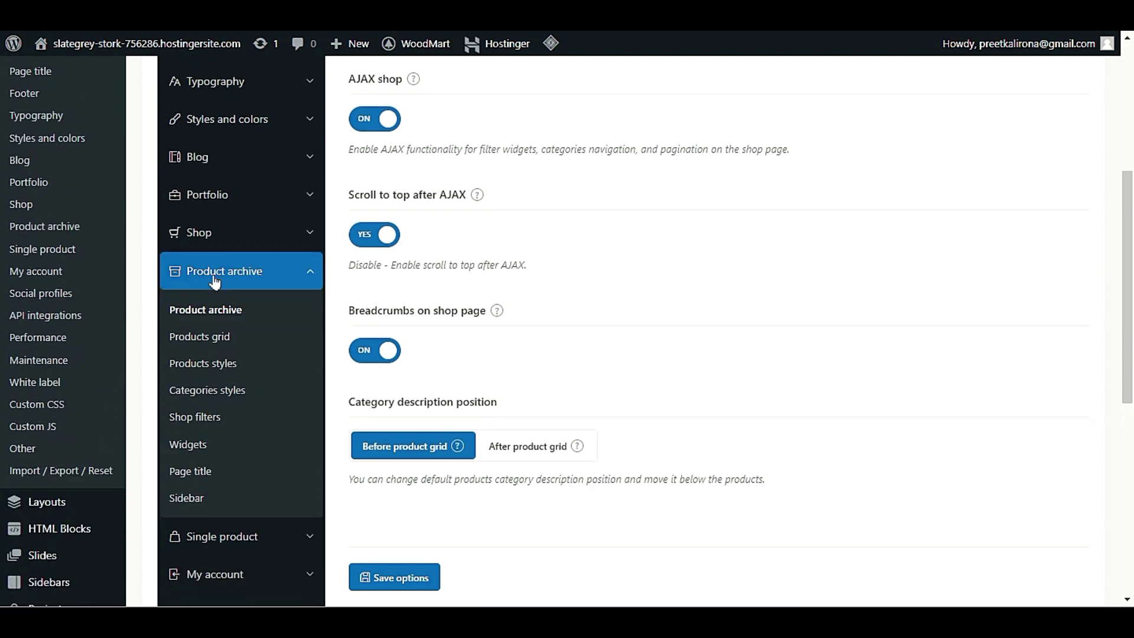
pyautogui.click(201, 394)
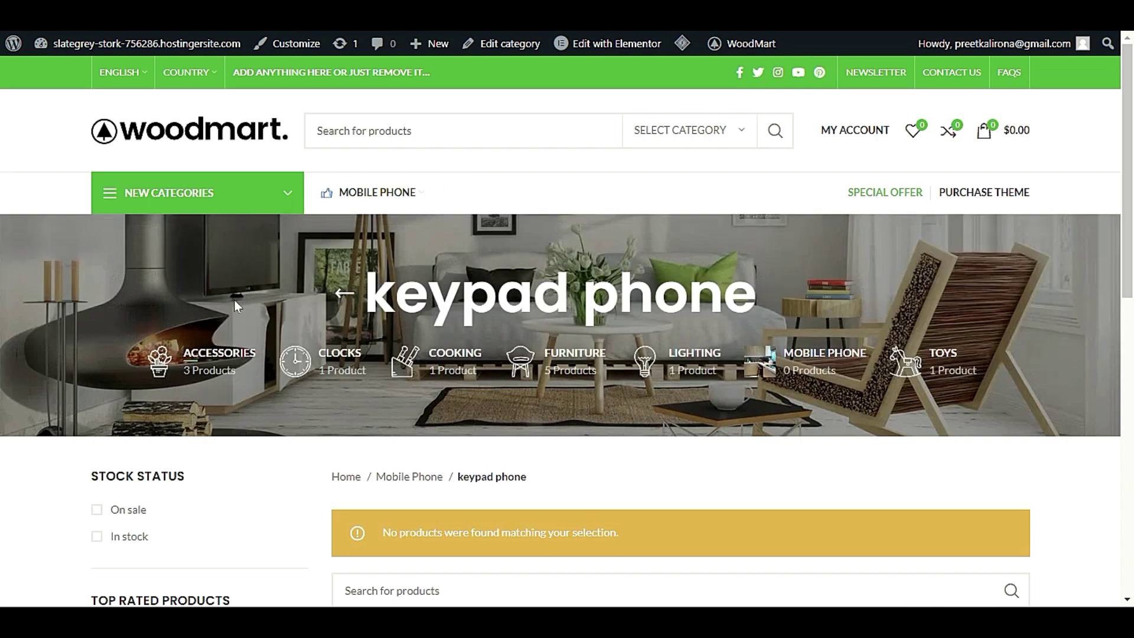
# - Look over the keypad phone category page on the storefront and open that category for editing
pyautogui.scroll(-5, 300, 476)
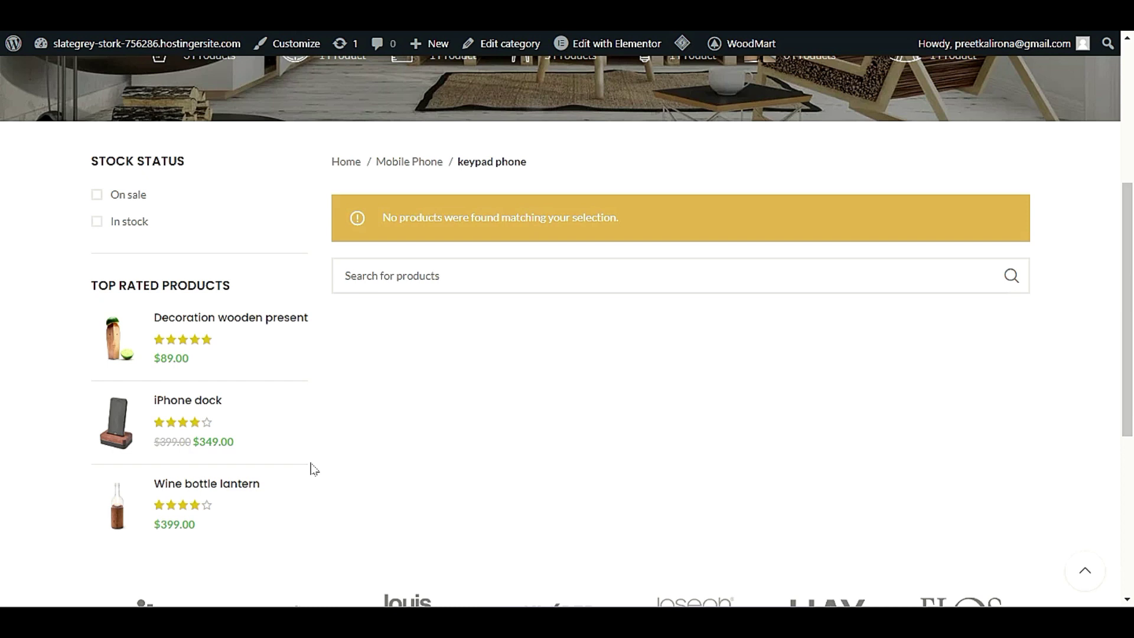
pyautogui.moveTo(576, 45)
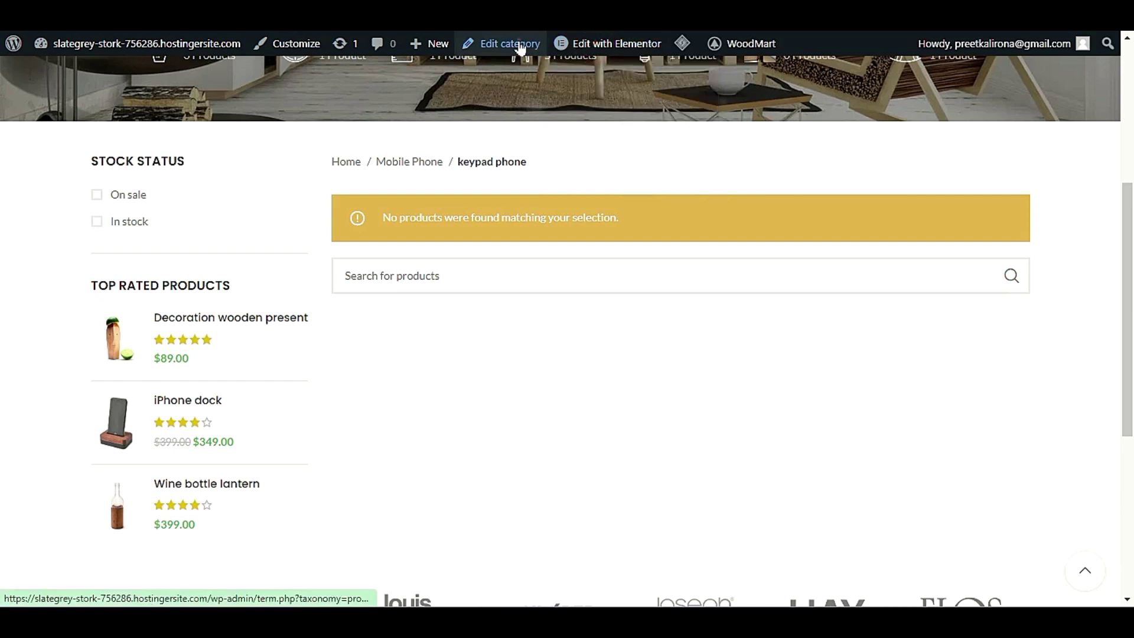
pyautogui.click(501, 53)
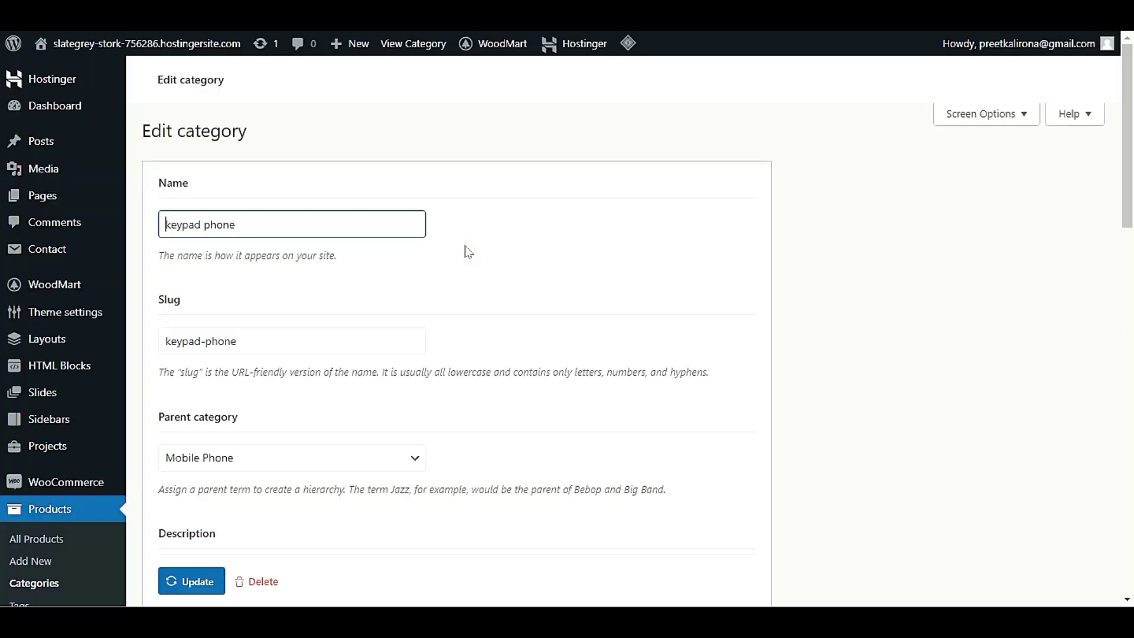
# - Examine the keypad phone category's display type options, image settings and extra description
pyautogui.scroll(-5, 464, 262)
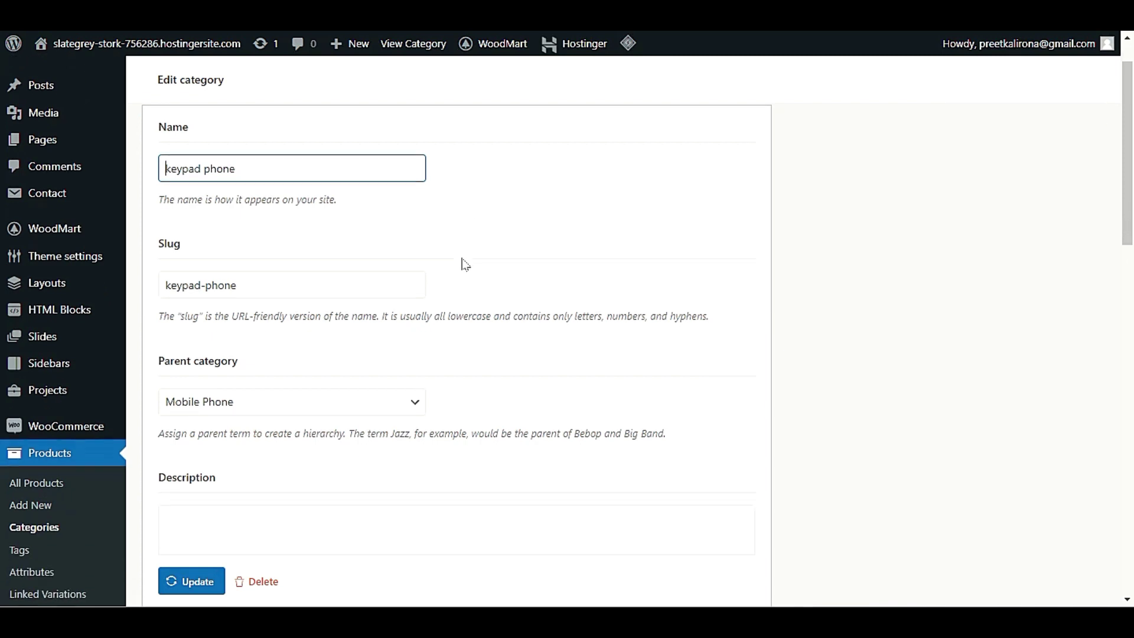
pyautogui.scroll(-4, 469, 344)
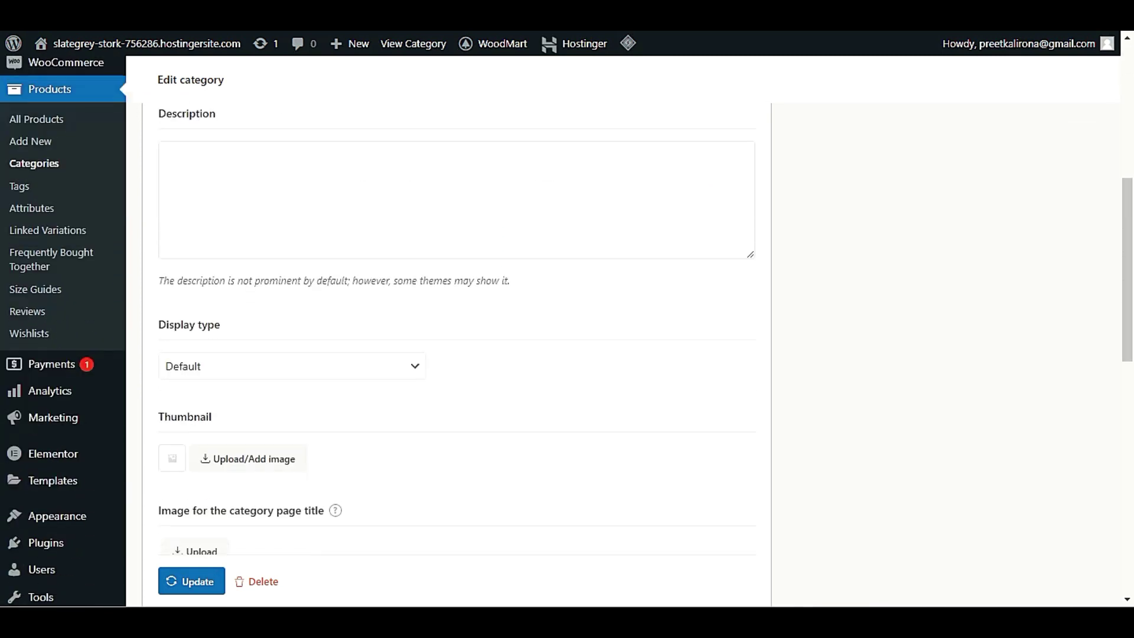
pyautogui.click(239, 274)
pyautogui.click(241, 308)
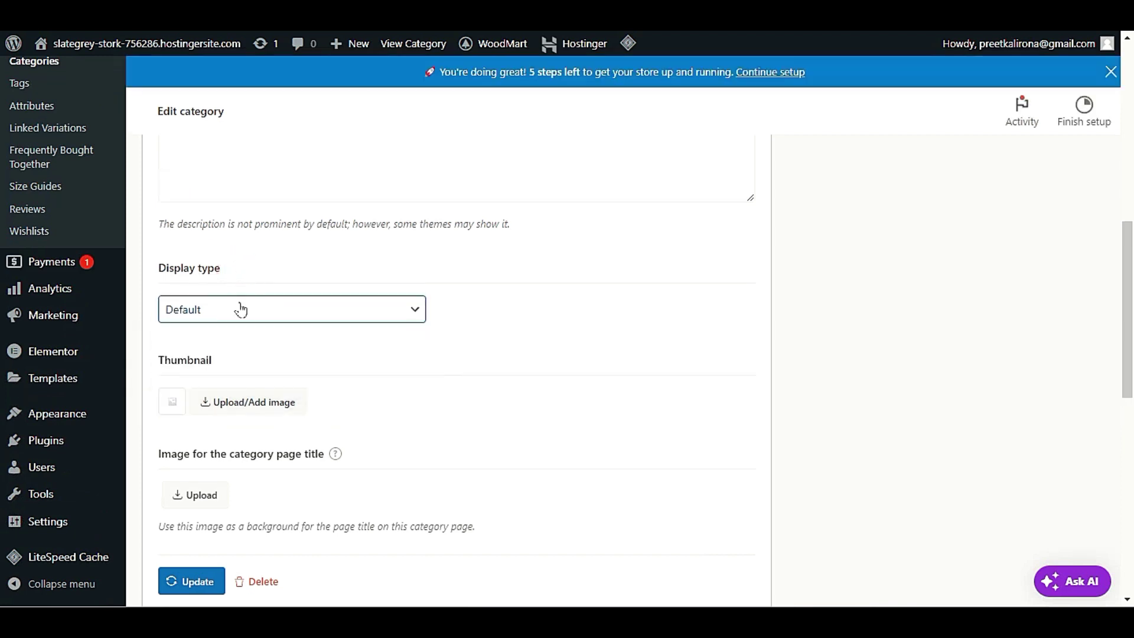
pyautogui.scroll(-1, 254, 283)
pyautogui.click(265, 252)
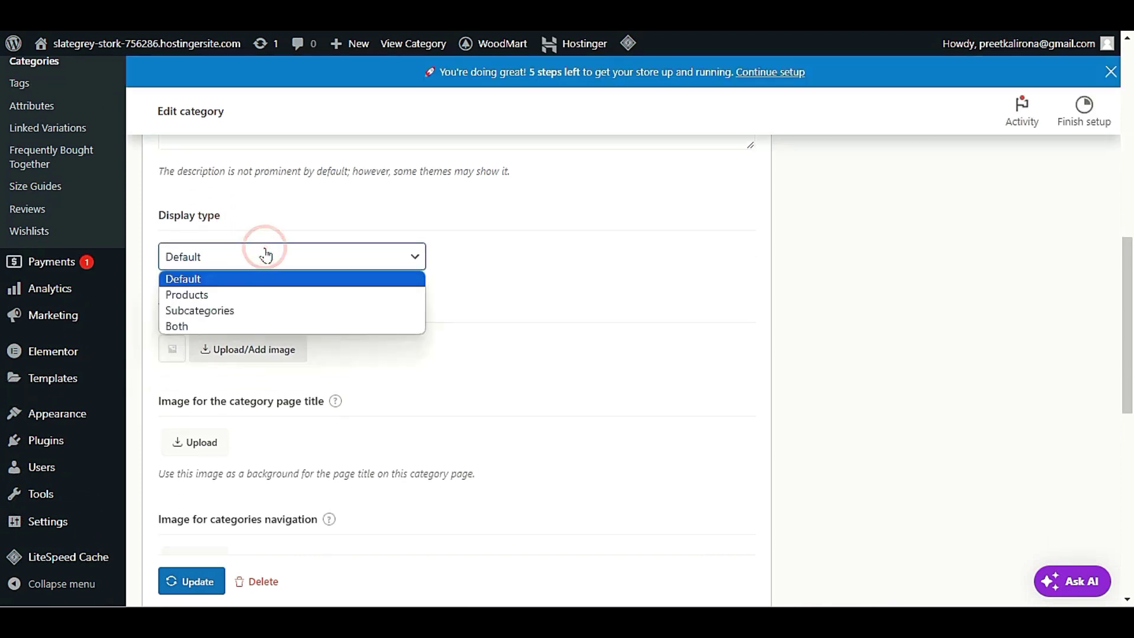
pyautogui.click(266, 255)
pyautogui.scroll(-5, 380, 329)
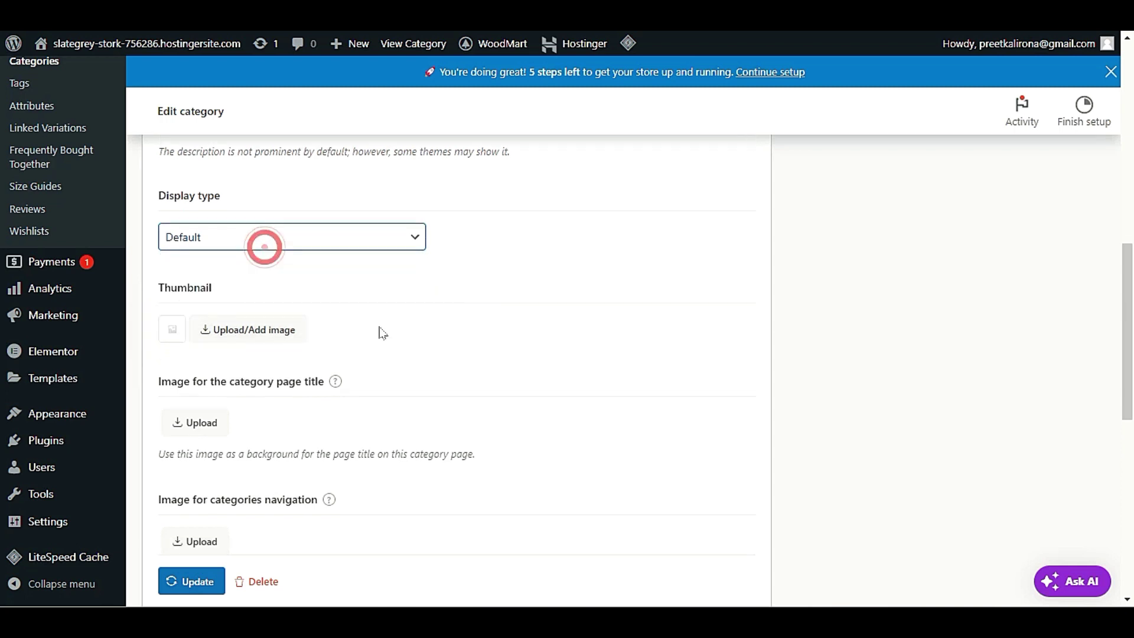
pyautogui.scroll(-3, 379, 329)
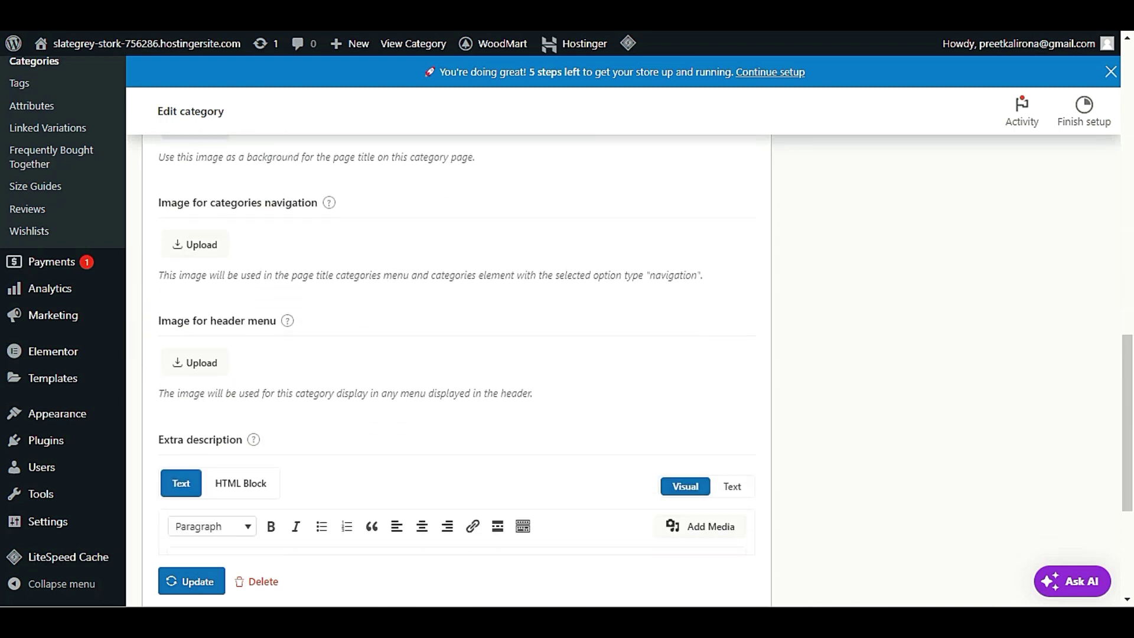
pyautogui.scroll(-3, 380, 329)
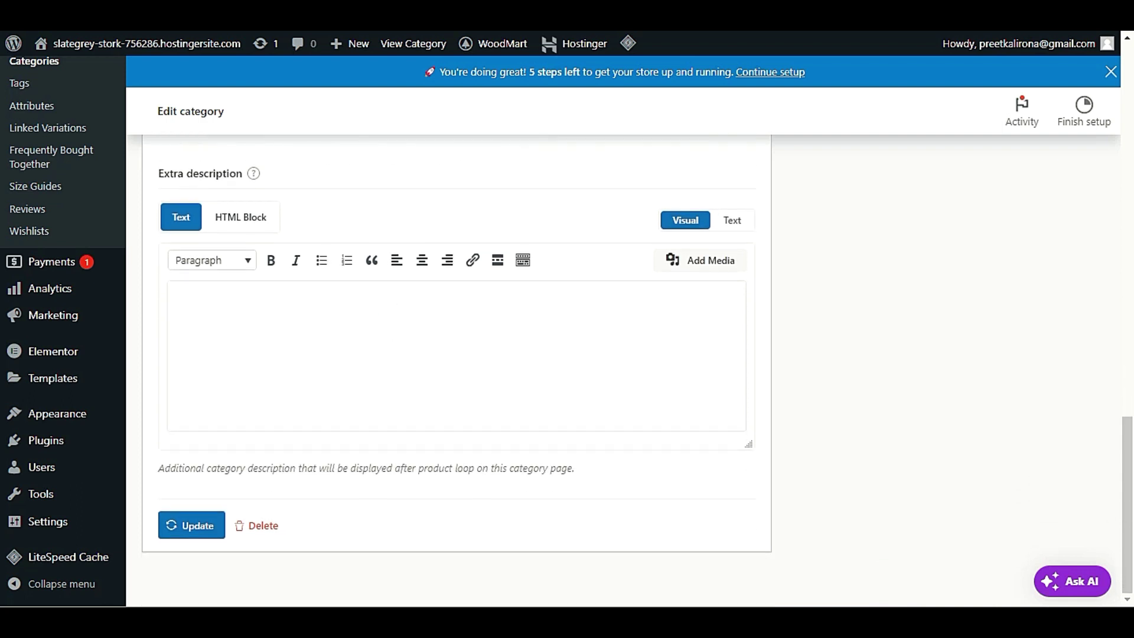
# - Check the screen options of the keypad phone category's edit page
pyautogui.scroll(20, 392, 331)
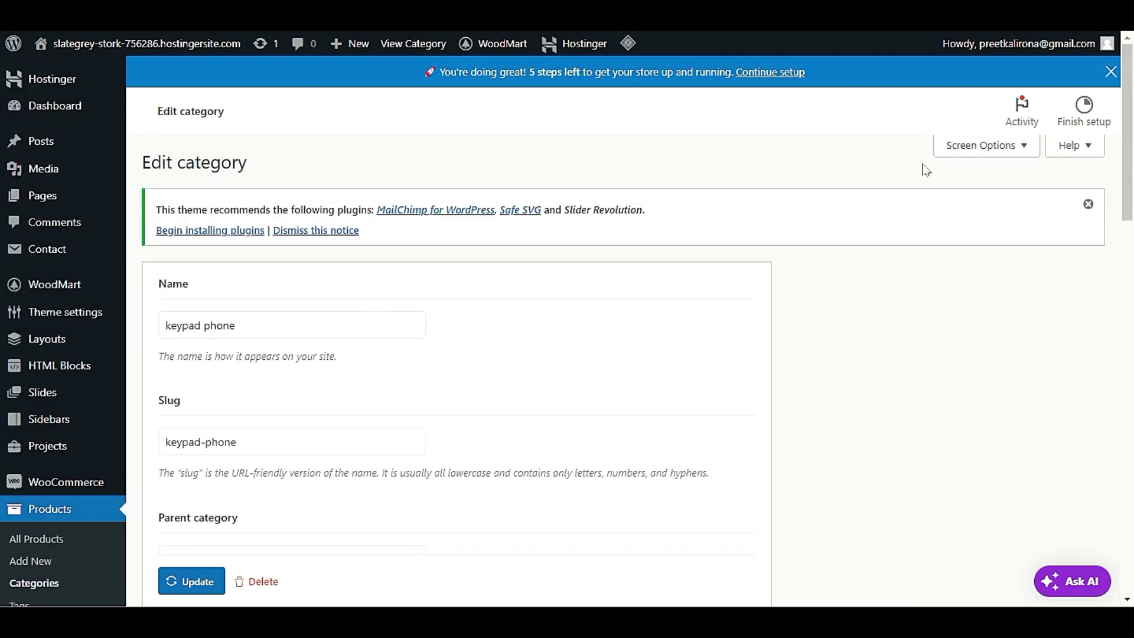
pyautogui.click(983, 147)
pyautogui.click(957, 212)
pyautogui.scroll(-4, 570, 306)
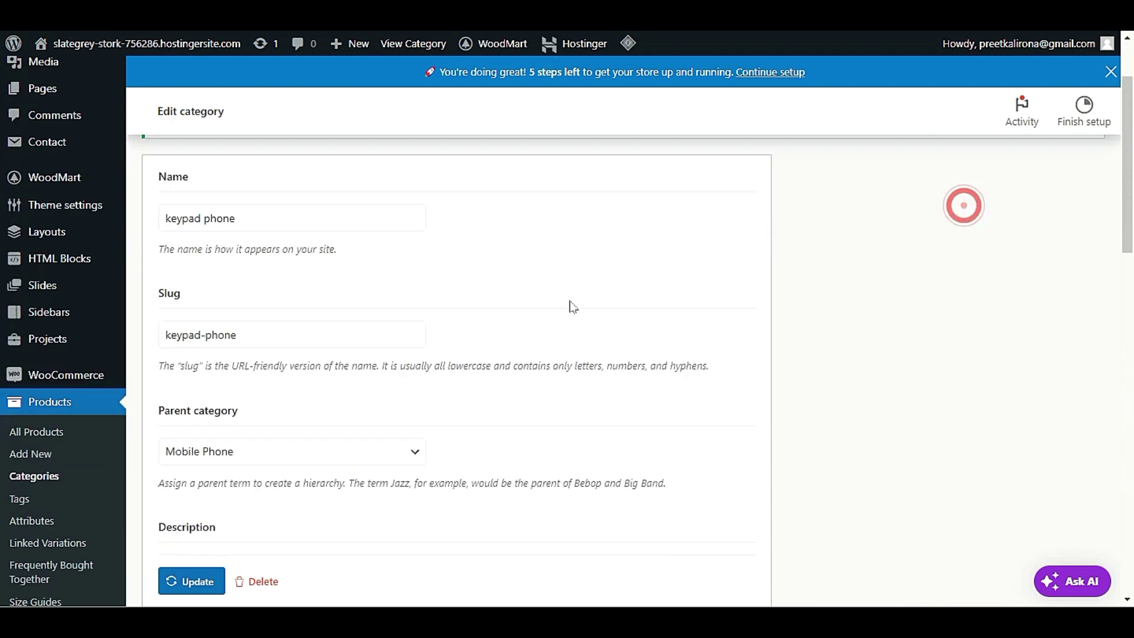
# - Look through both pages of the HTML Blocks list for a block that belongs to the category page
pyautogui.moveTo(63, 185)
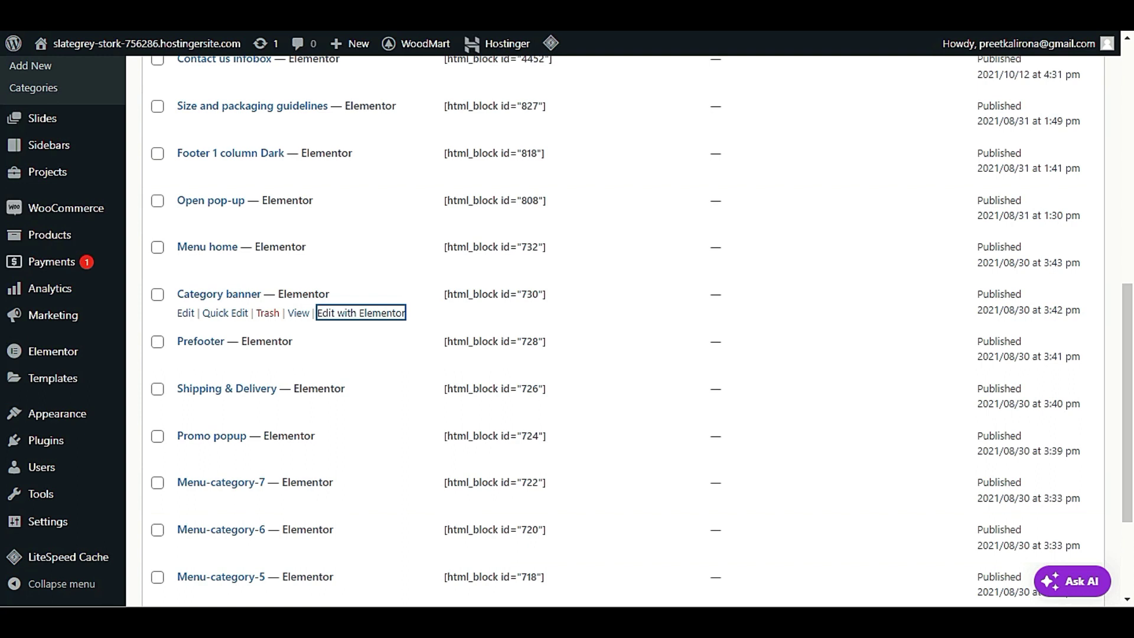
pyautogui.scroll(5, 317, 370)
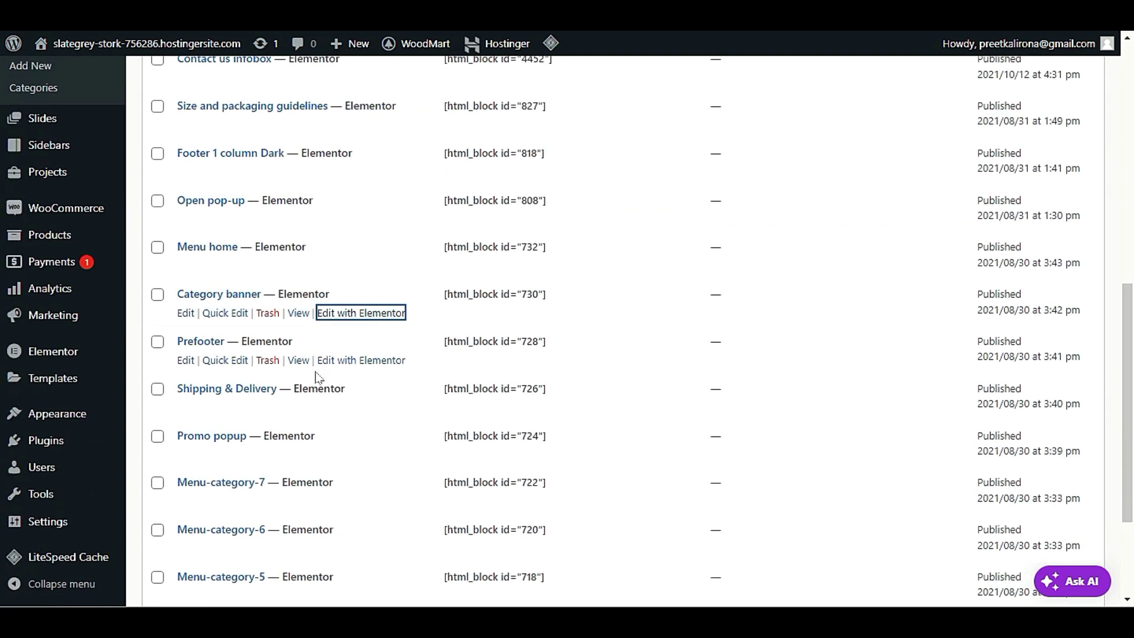
pyautogui.click(29, 358)
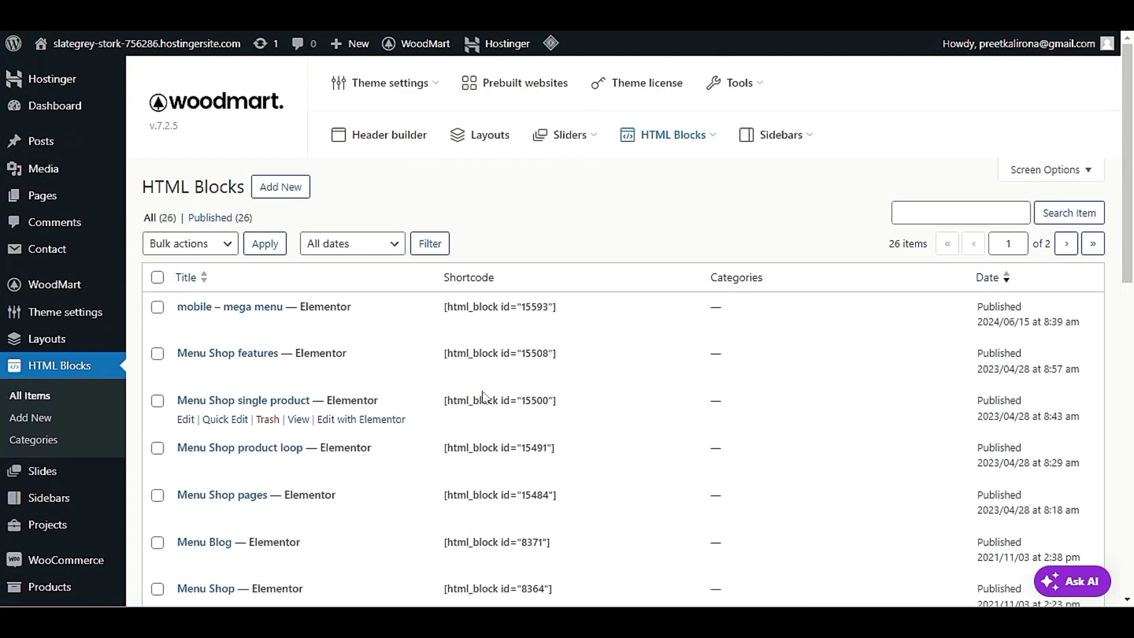
pyautogui.scroll(-4, 469, 380)
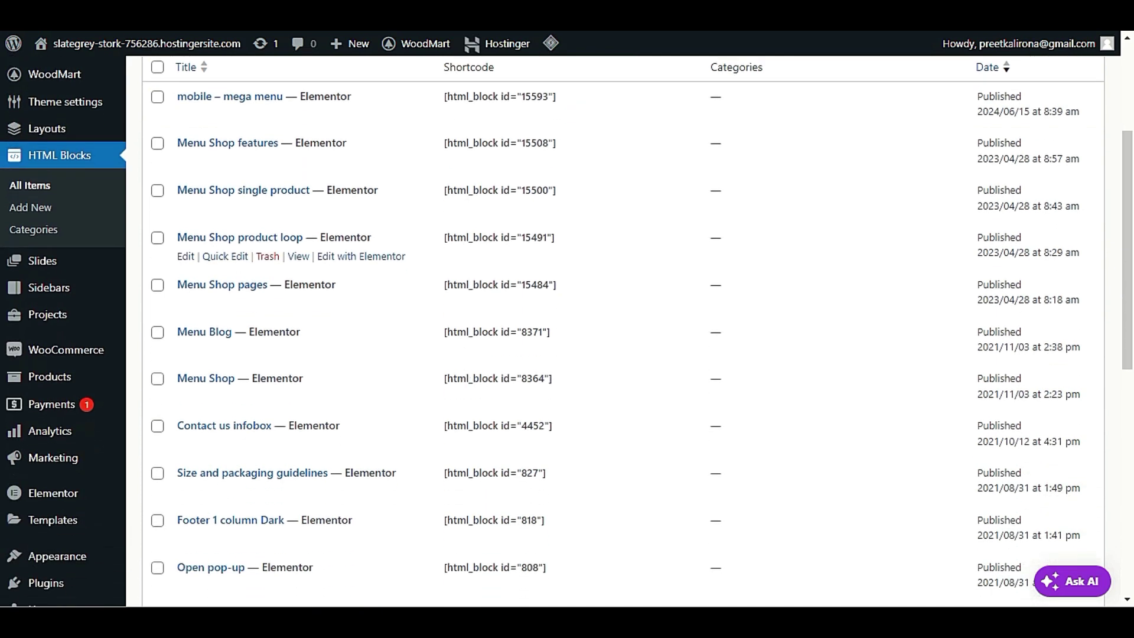
pyautogui.scroll(-3, 470, 381)
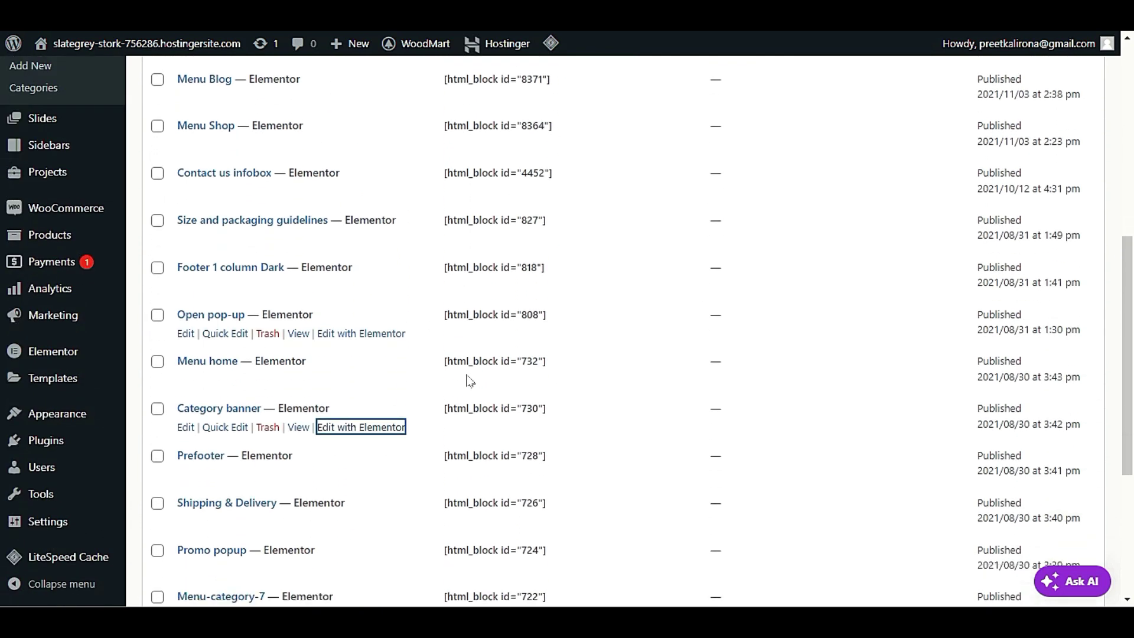
pyautogui.scroll(-4, 466, 380)
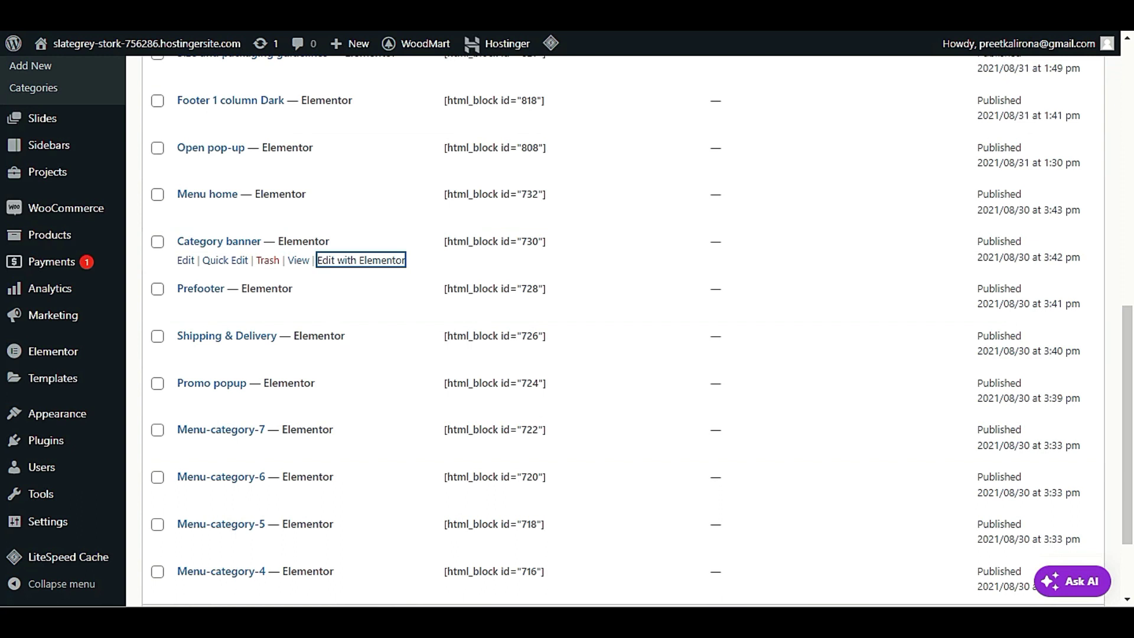
pyautogui.scroll(-2, 290, 413)
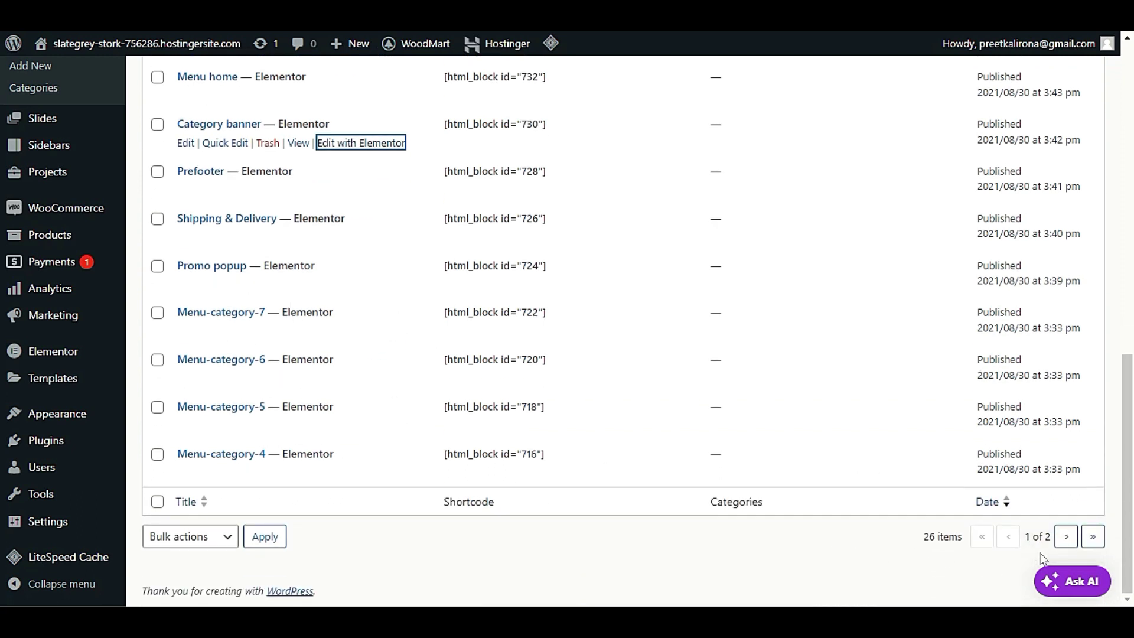
pyautogui.click(1066, 536)
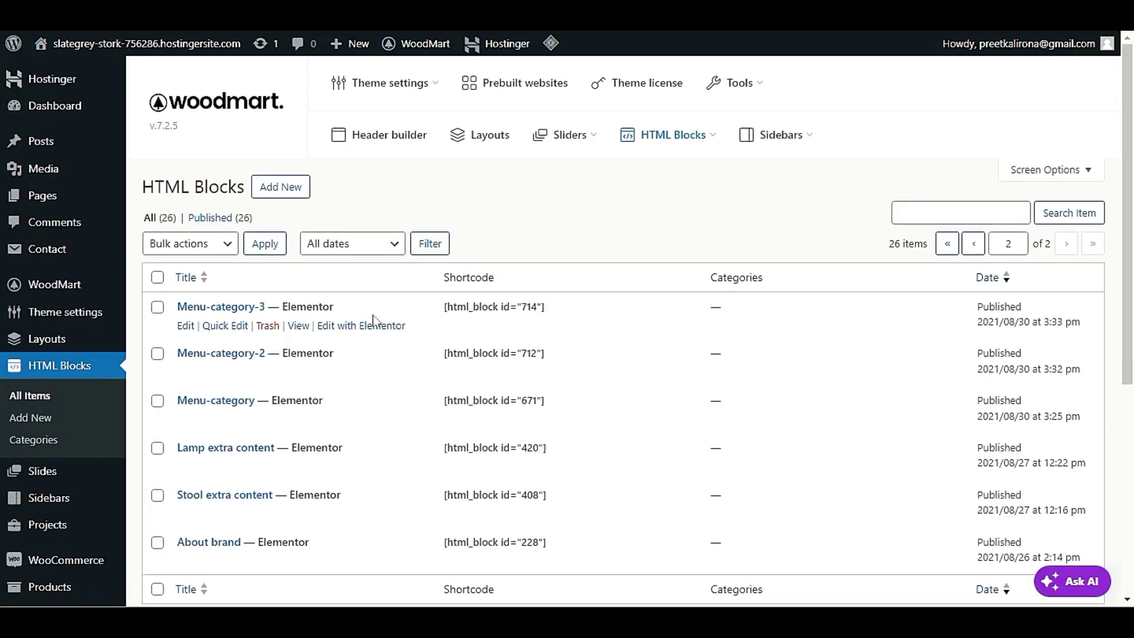
pyautogui.scroll(-3, 373, 319)
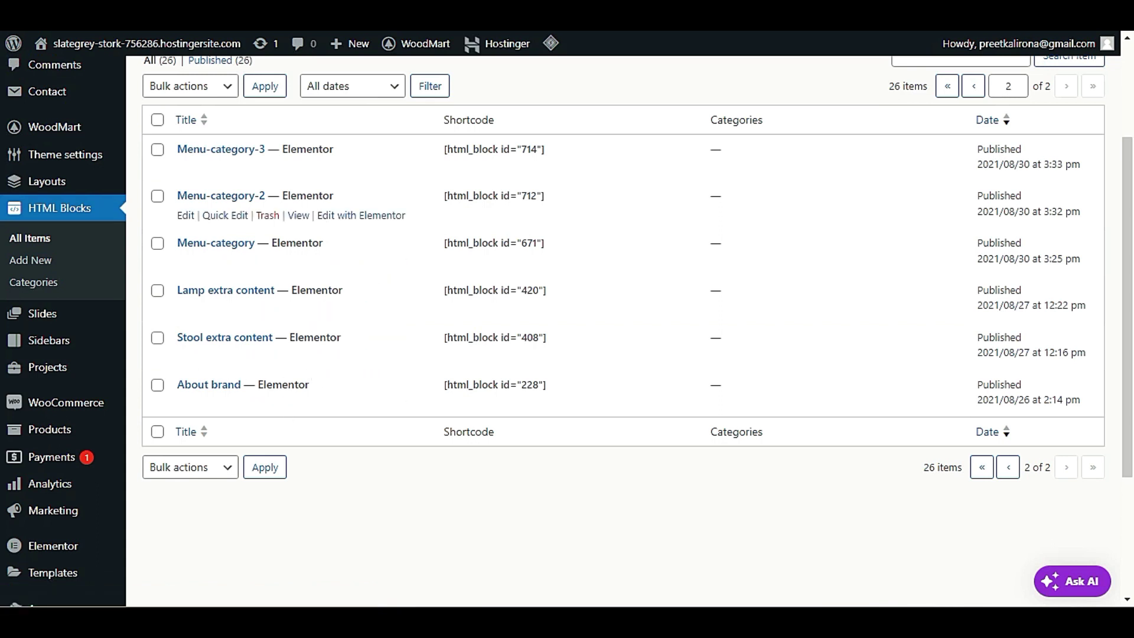
pyautogui.click(322, 214)
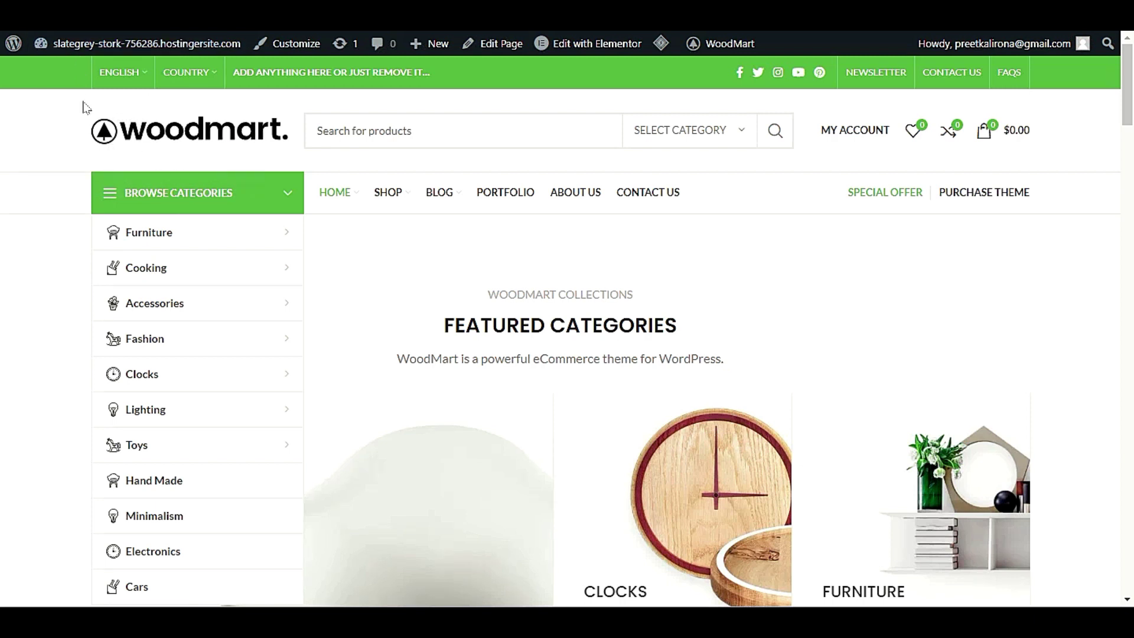
# - Reload the storefront home page and look over its header menus and page sections
pyautogui.press('F5')
pyautogui.moveTo(147, 236)
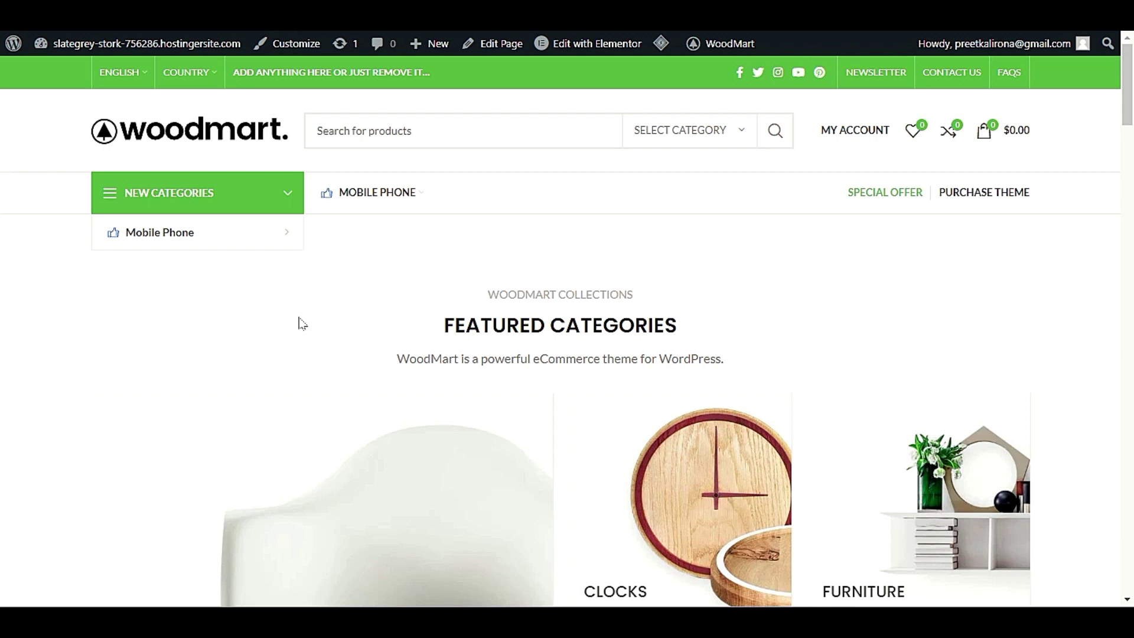
pyautogui.scroll(-9, 162, 578)
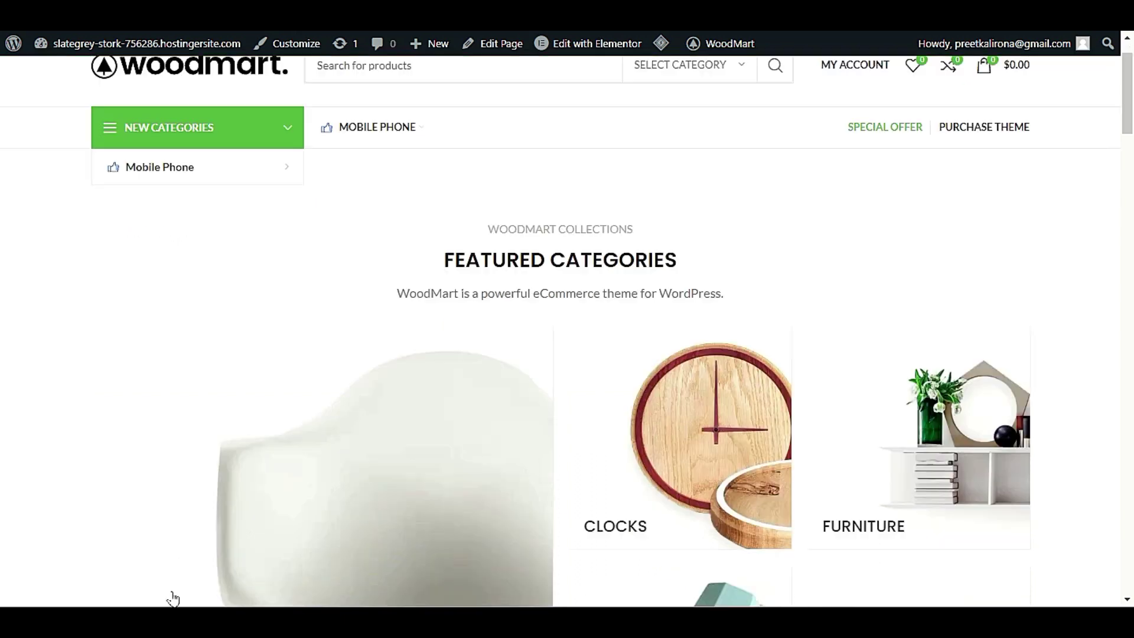
pyautogui.scroll(-4, 152, 537)
pyautogui.scroll(3, 130, 544)
pyautogui.scroll(-4, 111, 552)
pyautogui.scroll(4, 3, 171)
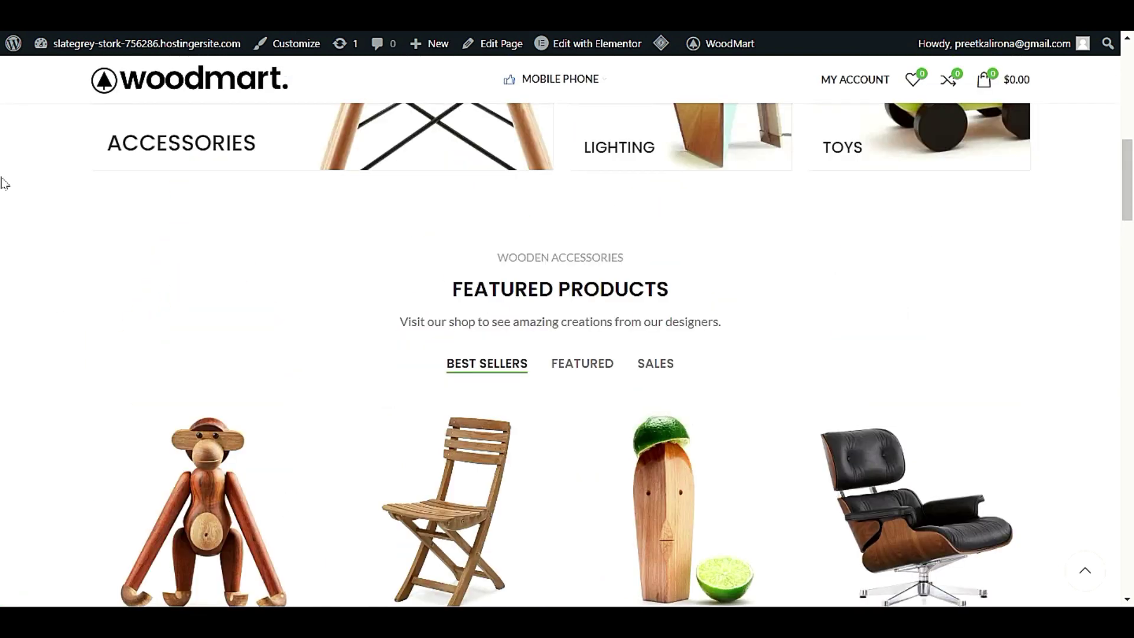
pyautogui.scroll(5, 2, 228)
pyautogui.scroll(-11, 3, 280)
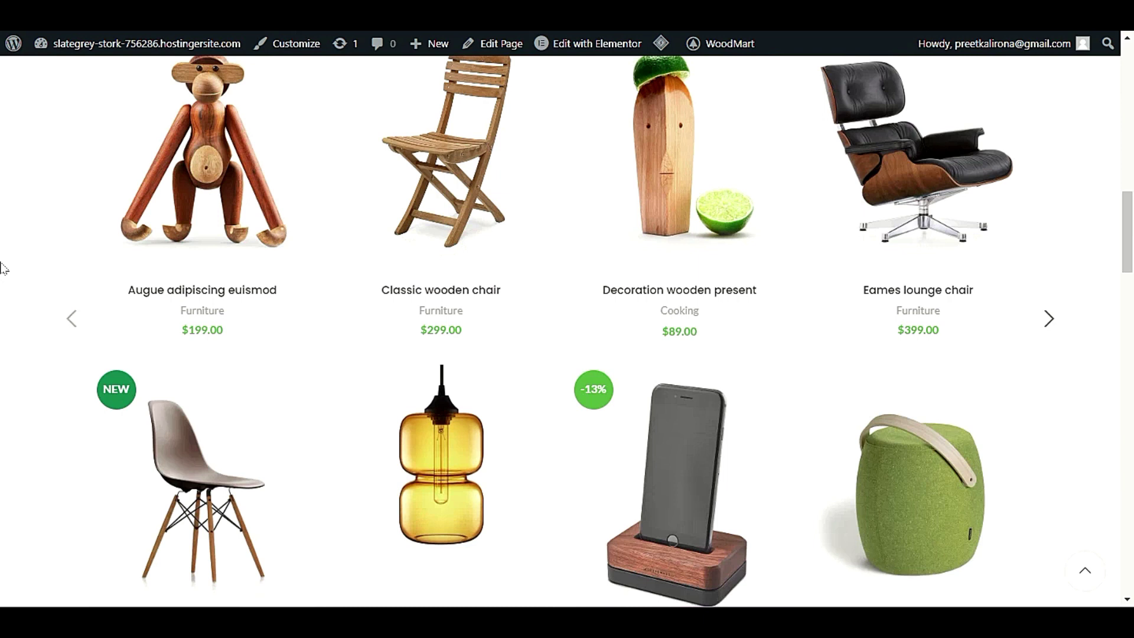
pyautogui.scroll(-15, 3, 269)
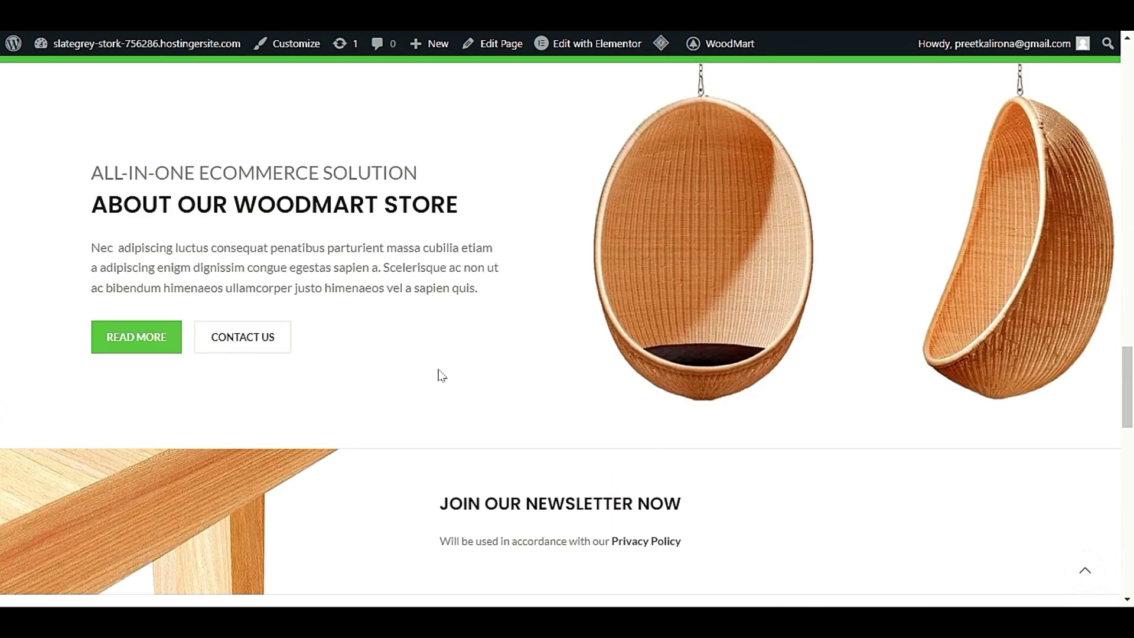
pyautogui.scroll(5, 449, 359)
pyautogui.scroll(20, 449, 358)
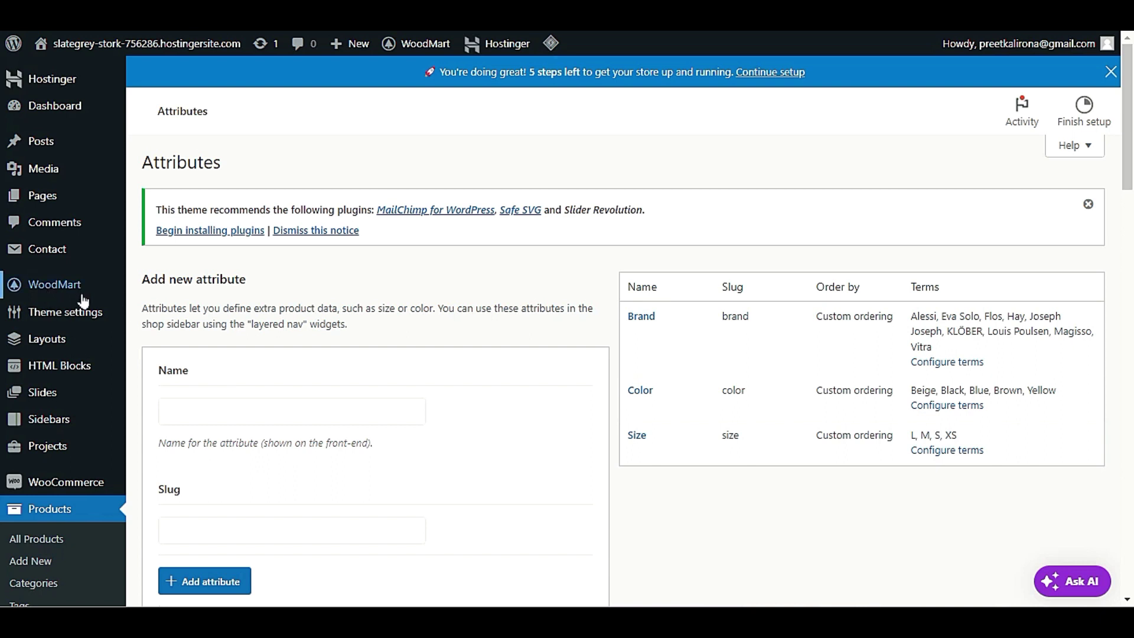
# - Open the default Header Base layout for editing in the WoodMart header builder
pyautogui.moveTo(38, 286)
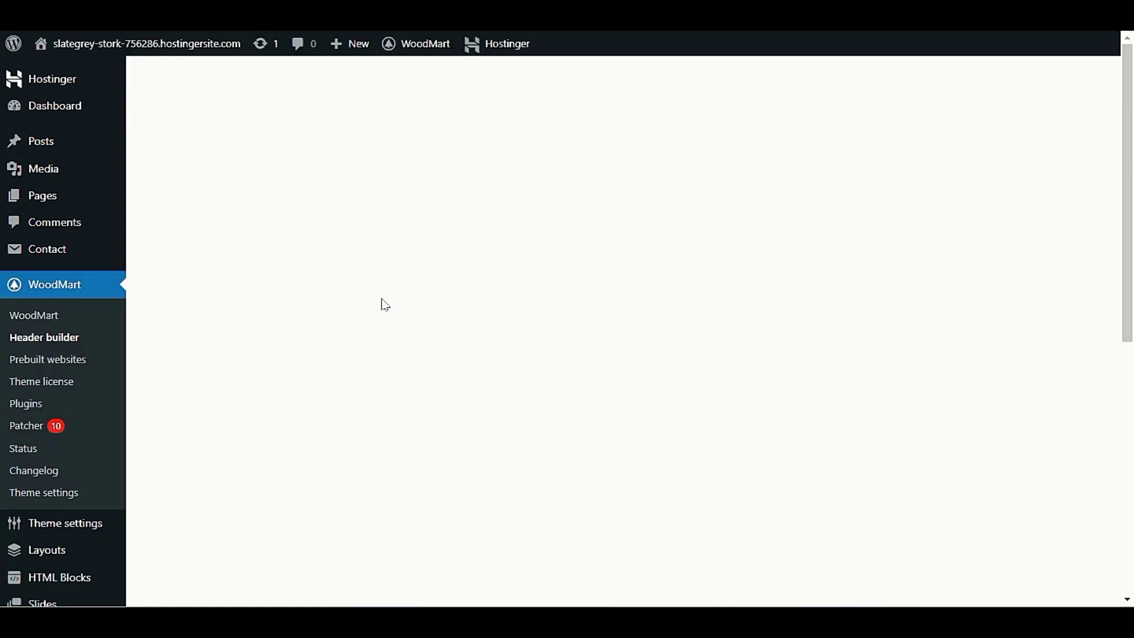
pyautogui.scroll(-3, 386, 305)
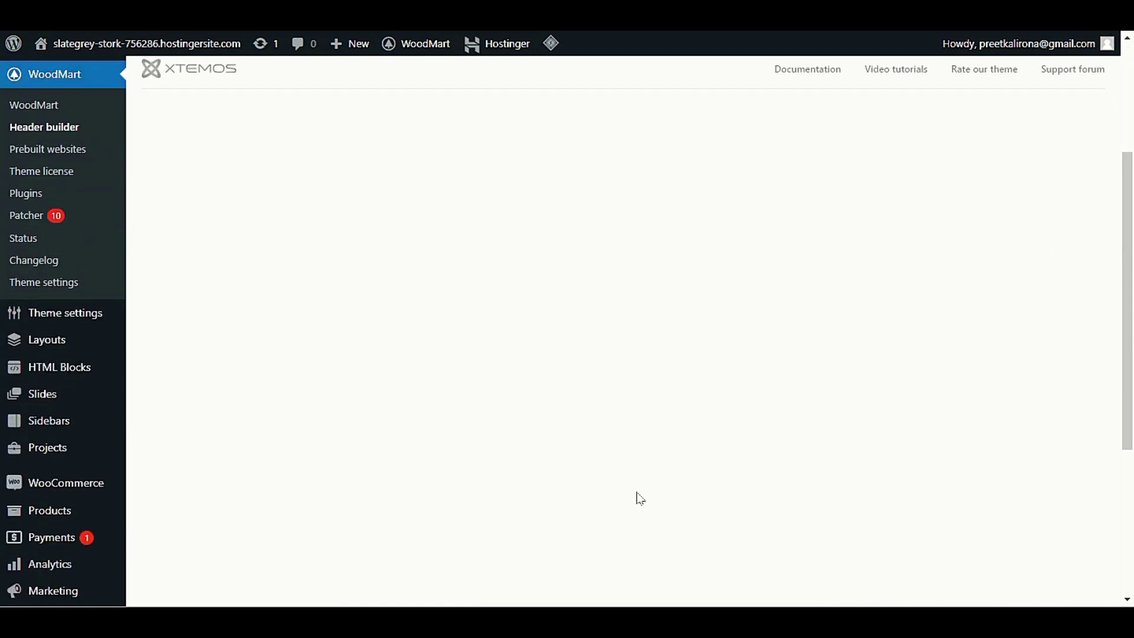
pyautogui.scroll(5, 640, 499)
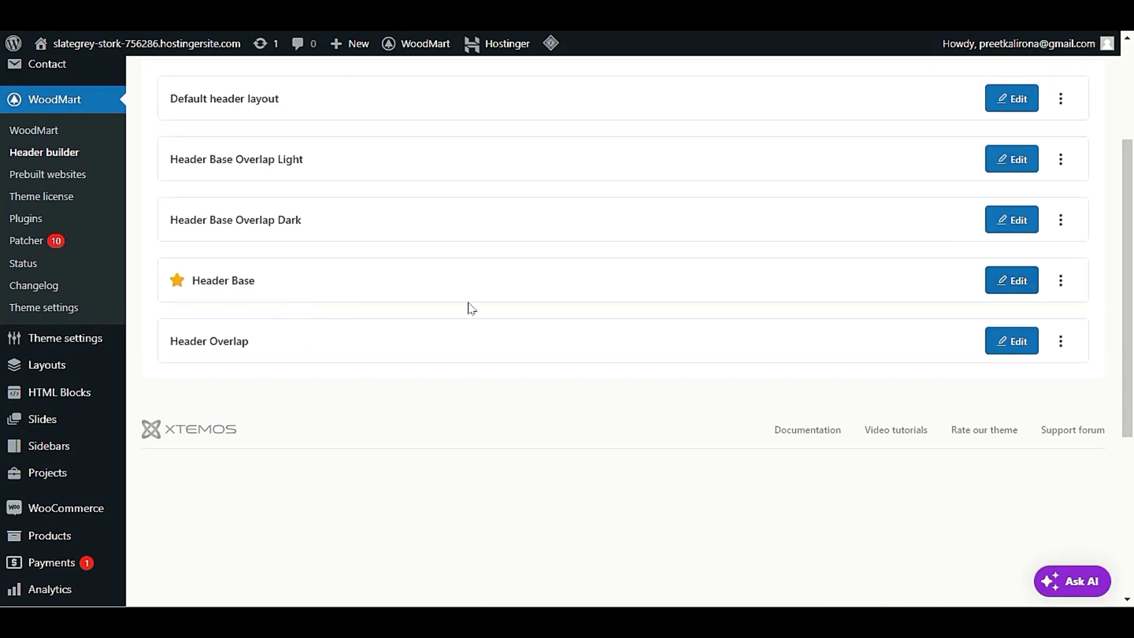
pyautogui.click(1004, 282)
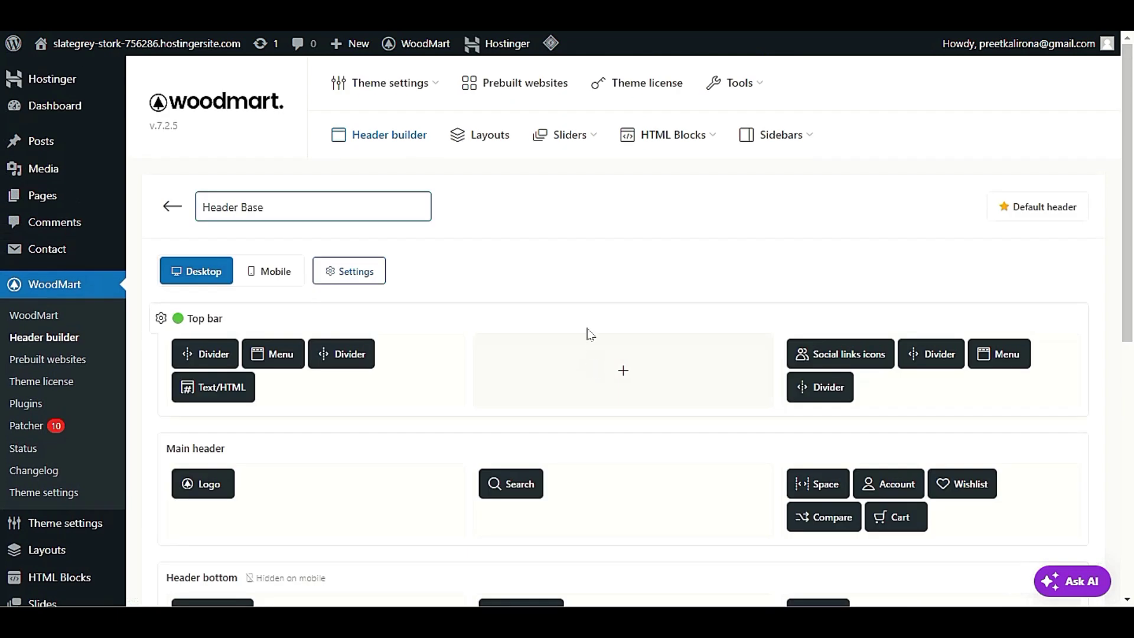
# - Check which menu the Menu element in the Header bottom row displays and save the header
pyautogui.scroll(-2, 675, 362)
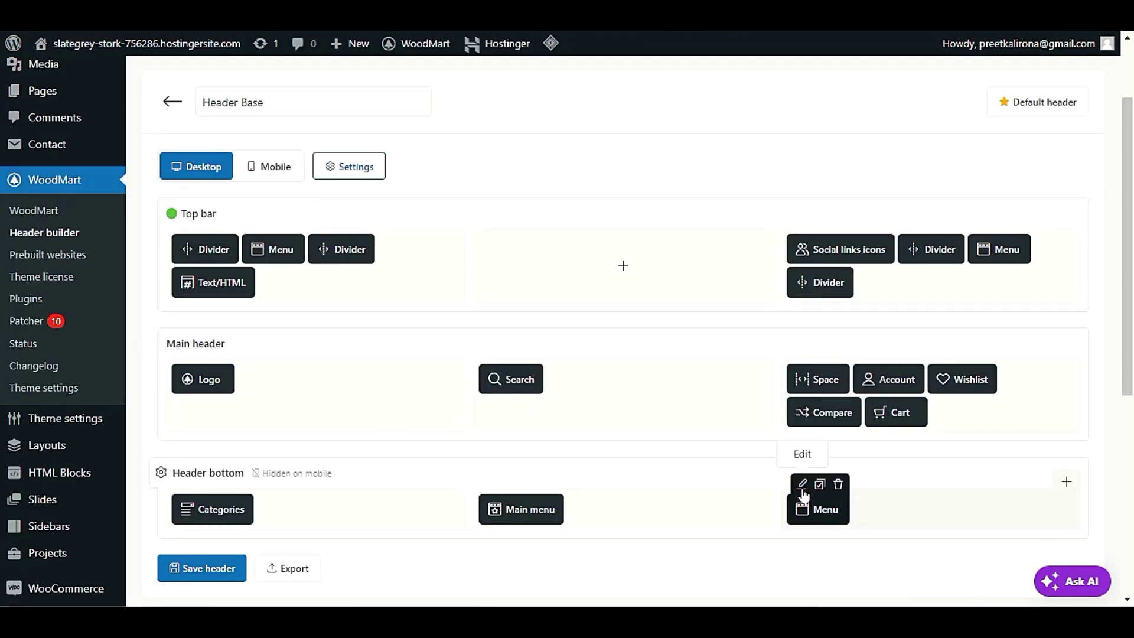
pyautogui.click(802, 487)
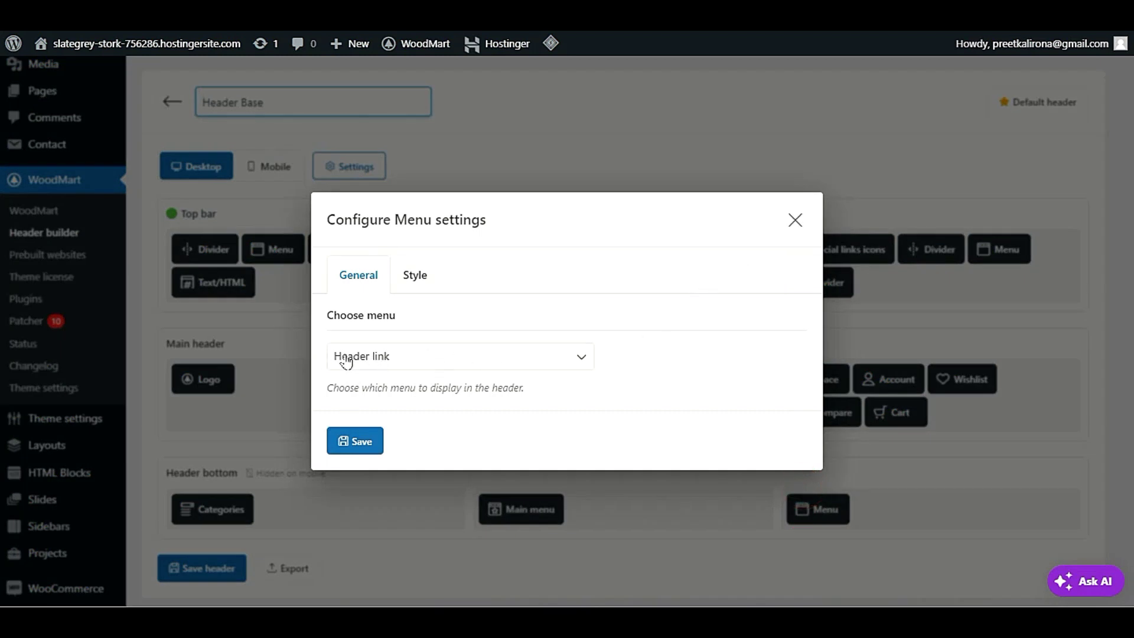
pyautogui.click(798, 221)
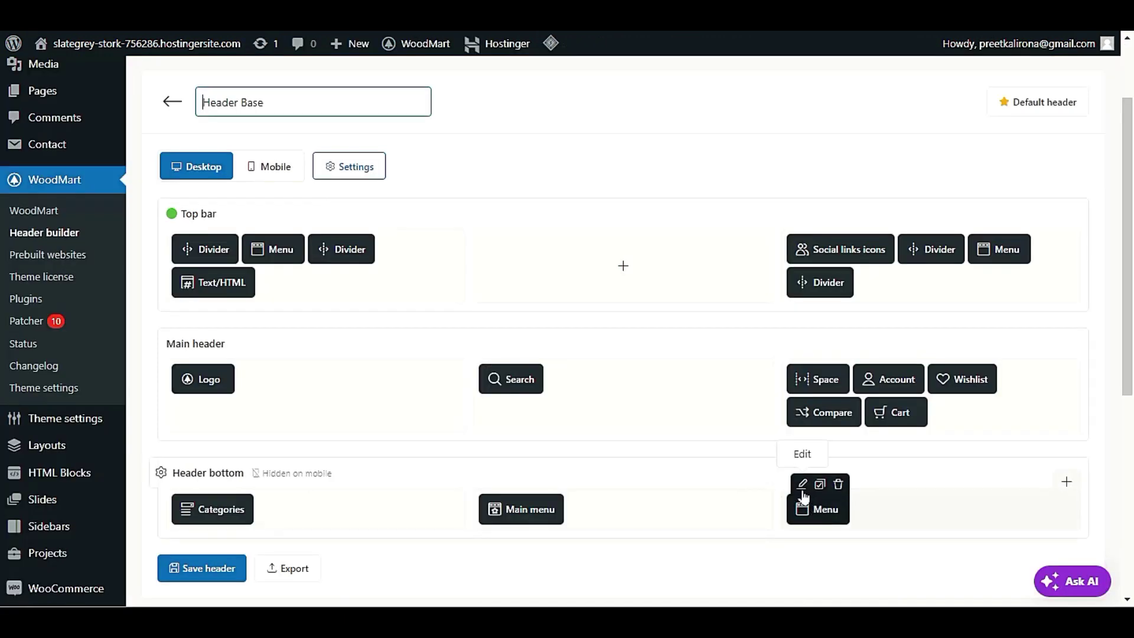
pyautogui.click(802, 490)
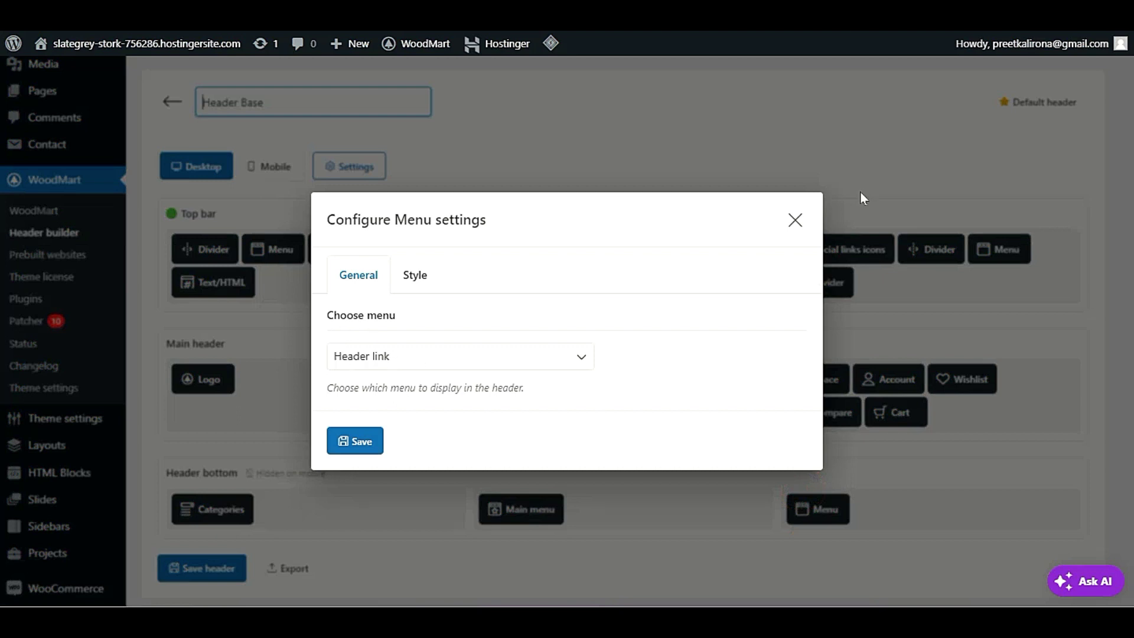
pyautogui.click(794, 220)
pyautogui.scroll(-4, 246, 314)
pyautogui.click(206, 358)
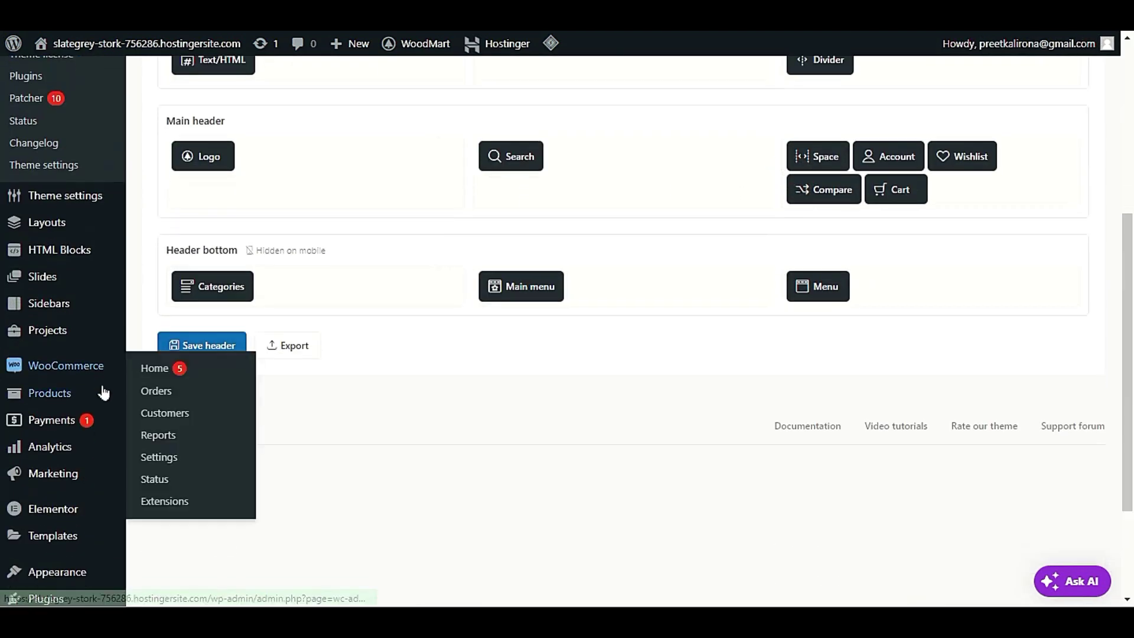
# - Load the Header link menu for editing on the Menus page, leaving the new menu without saving changes
pyautogui.scroll(-3, 88, 390)
pyautogui.moveTo(76, 413)
pyautogui.click(159, 482)
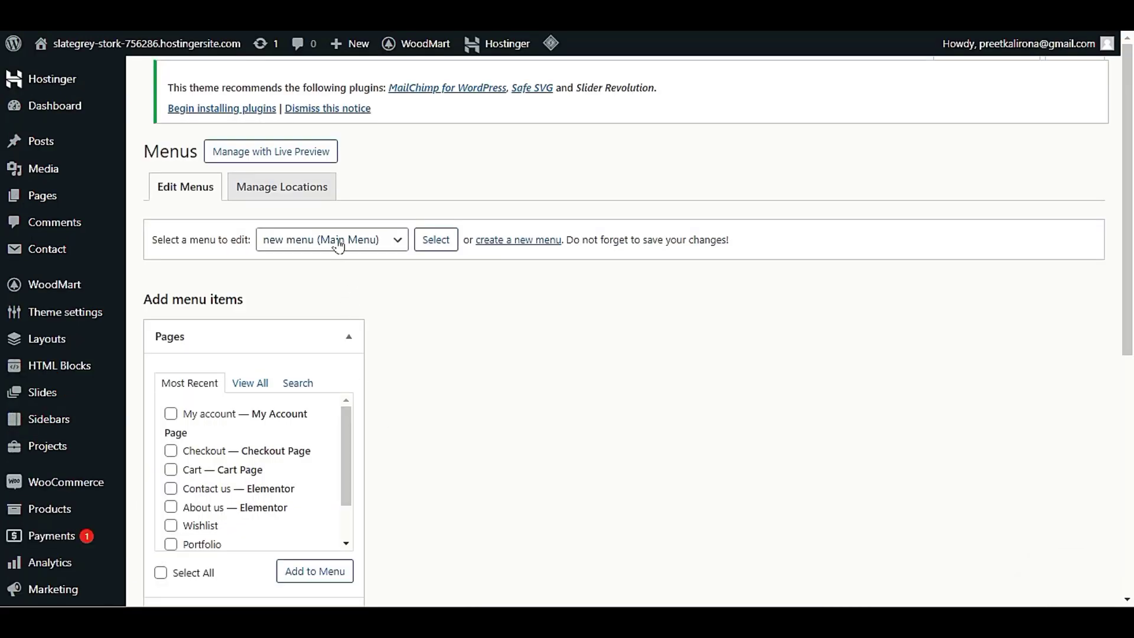
pyautogui.click(338, 242)
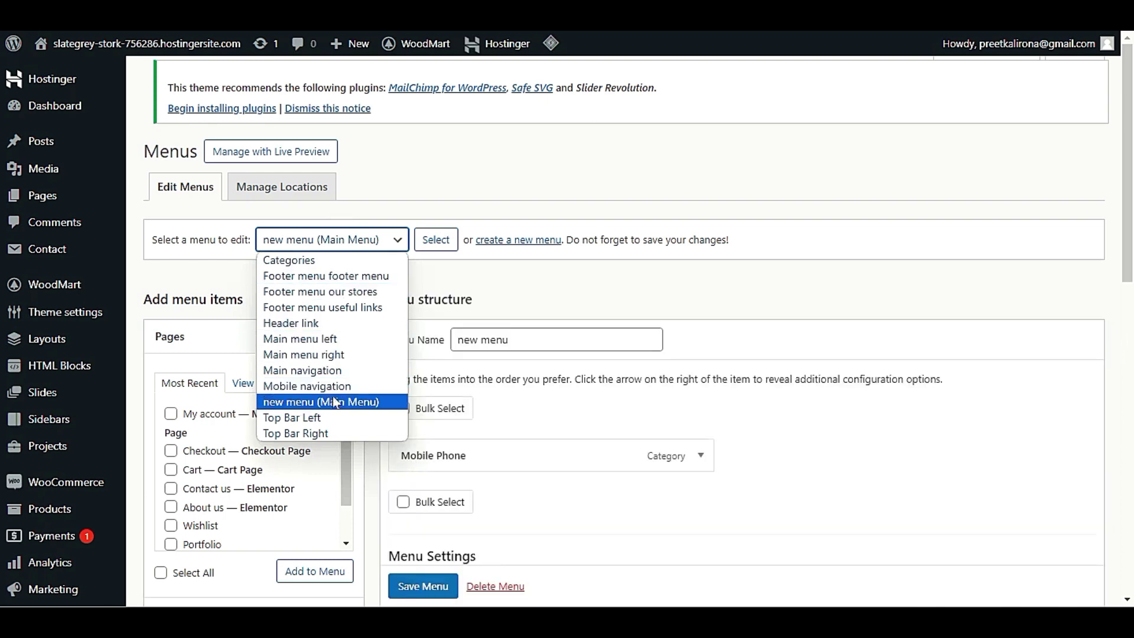
pyautogui.click(341, 321)
pyautogui.click(446, 245)
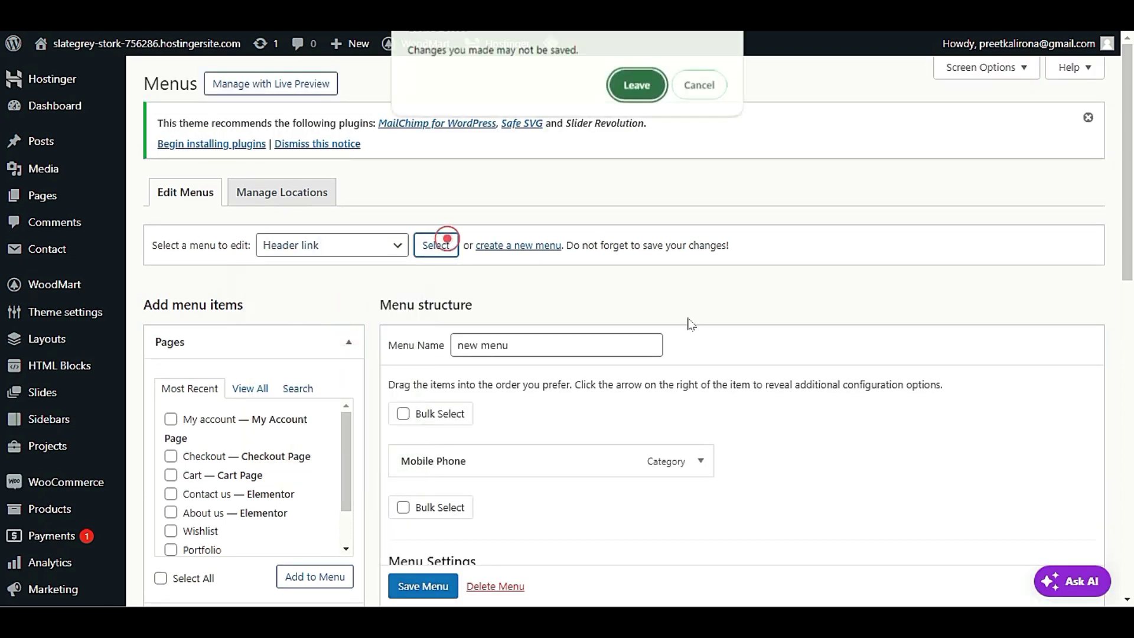
pyautogui.click(685, 86)
pyautogui.click(643, 78)
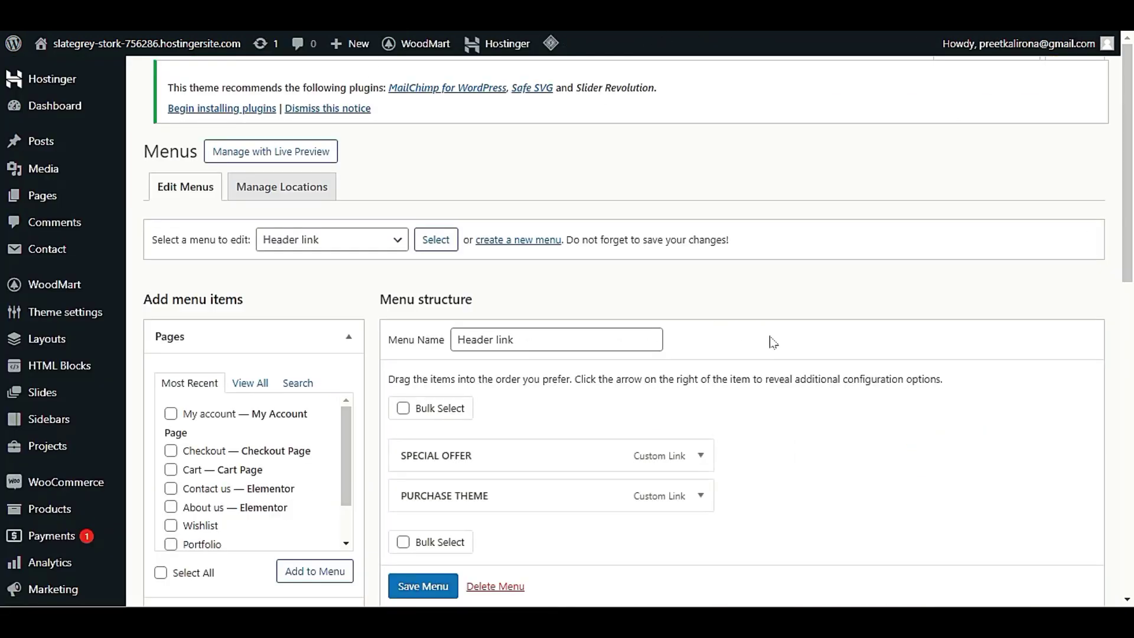
# - Remove the SPECIAL OFFER item from the Header link menu
pyautogui.scroll(-3, 578, 231)
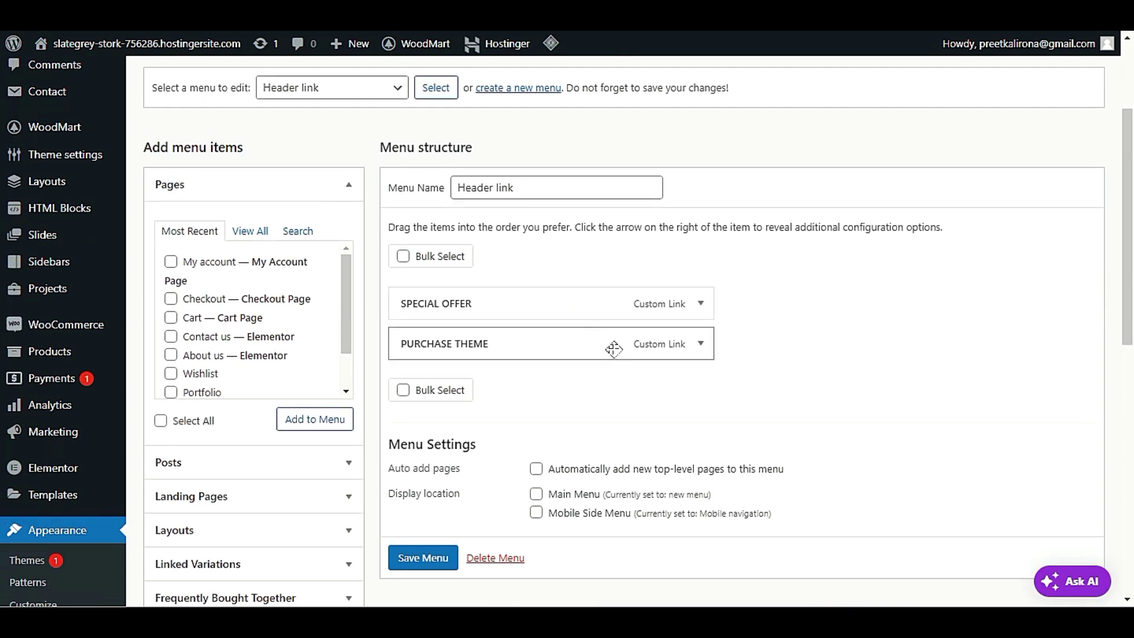
pyautogui.click(703, 304)
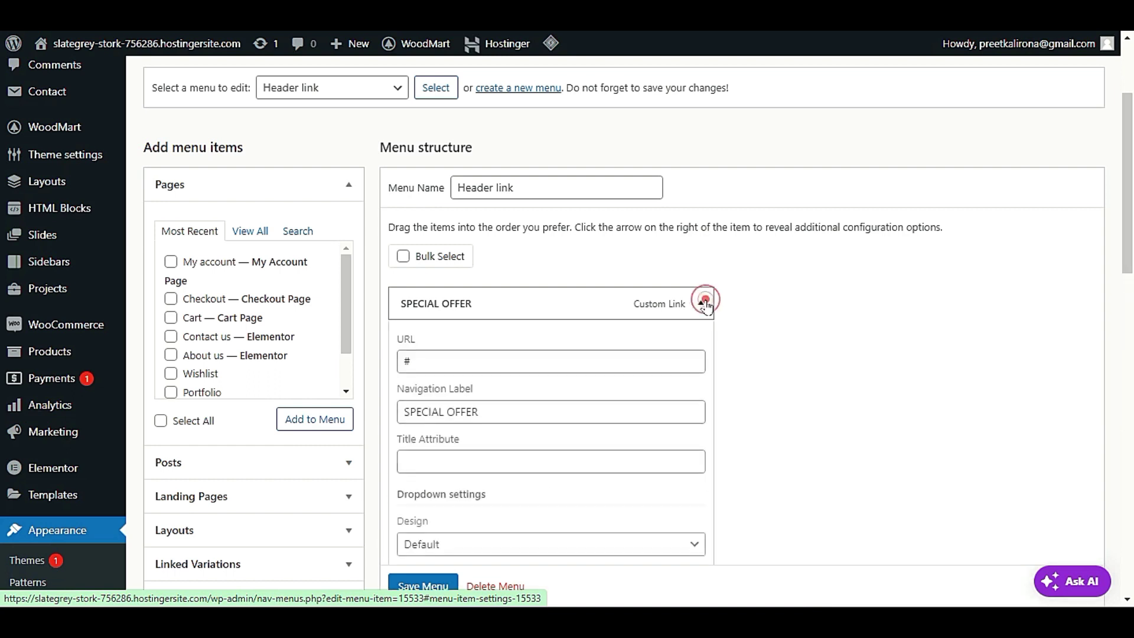
pyautogui.scroll(-10, 409, 388)
pyautogui.scroll(-4, 418, 441)
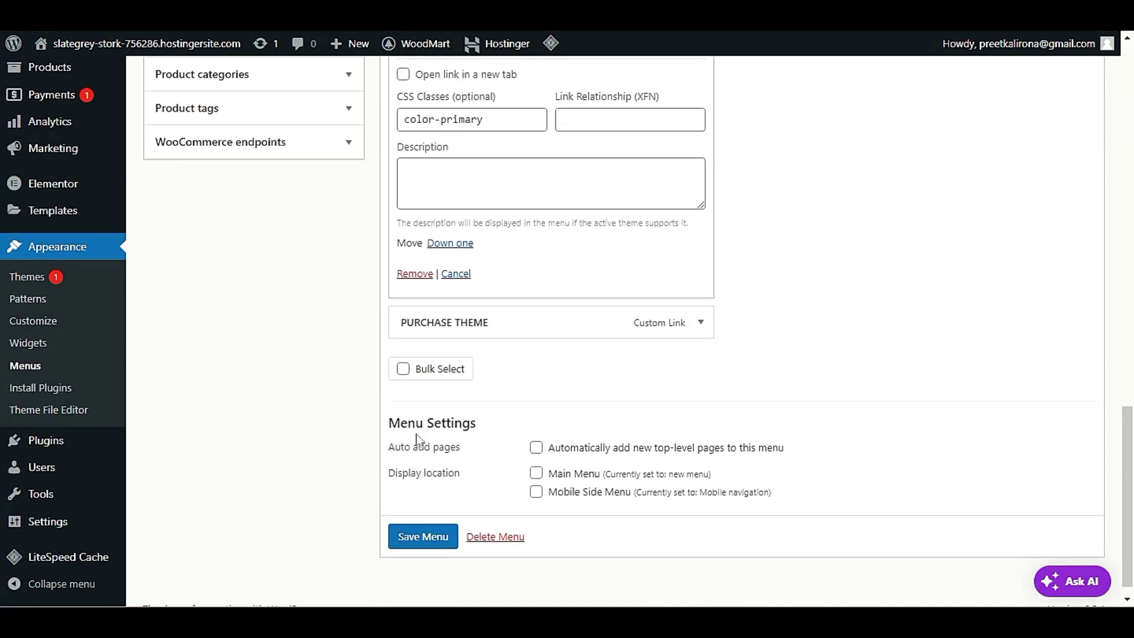
pyautogui.click(409, 276)
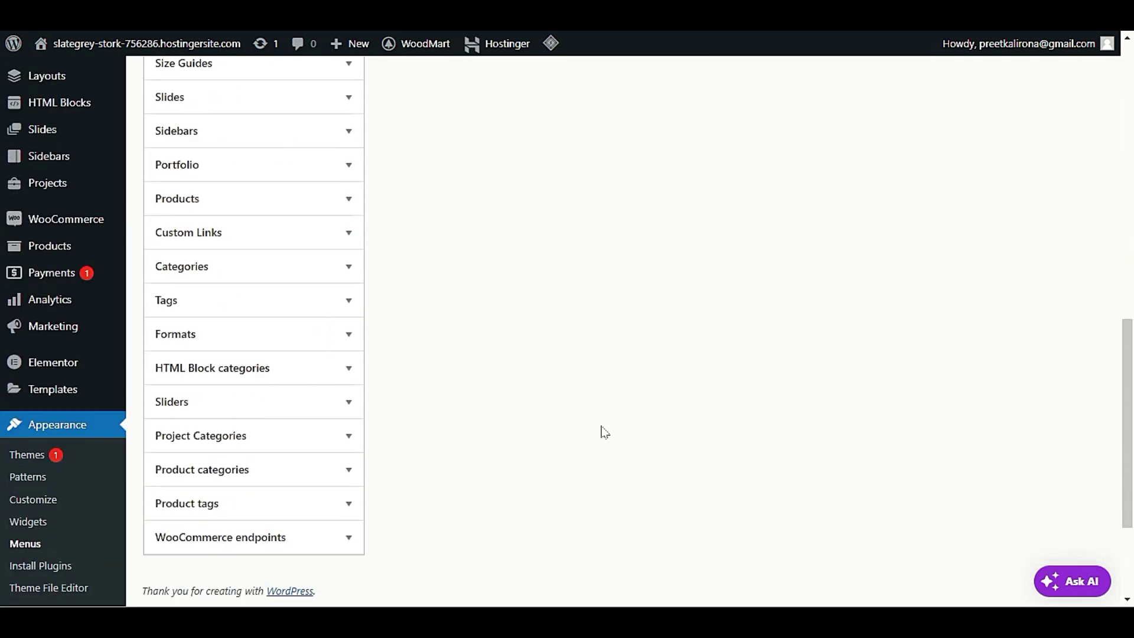
# - Remove the PURCHASE THEME item from the Header link menu
pyautogui.scroll(7, 704, 313)
pyautogui.click(705, 174)
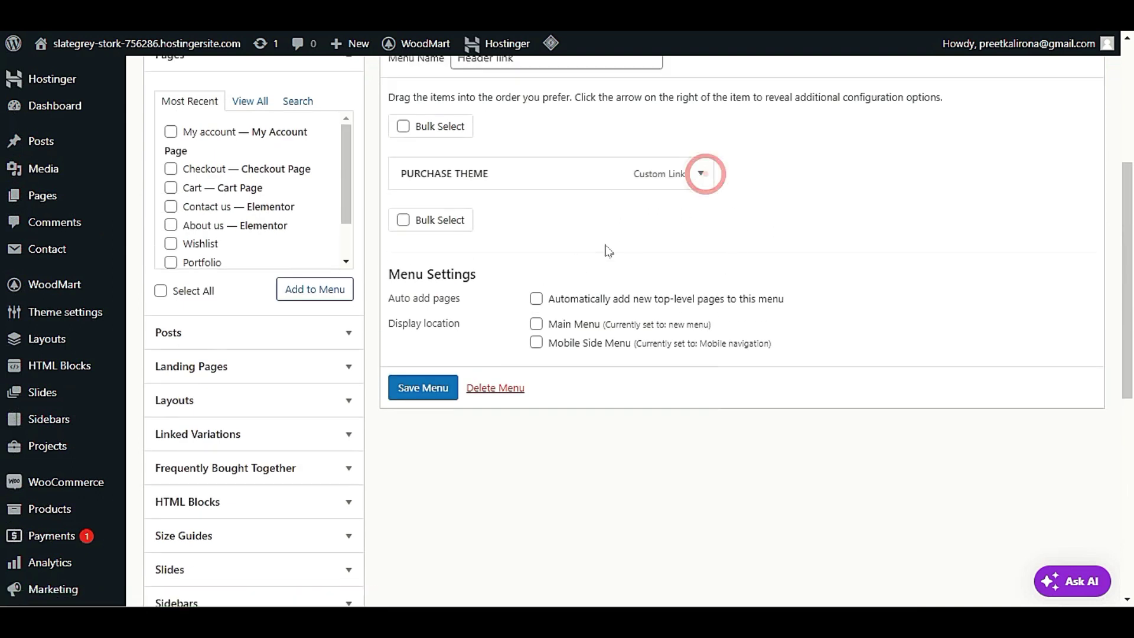
pyautogui.click(701, 173)
pyautogui.scroll(-6, 390, 417)
pyautogui.scroll(-3, 390, 417)
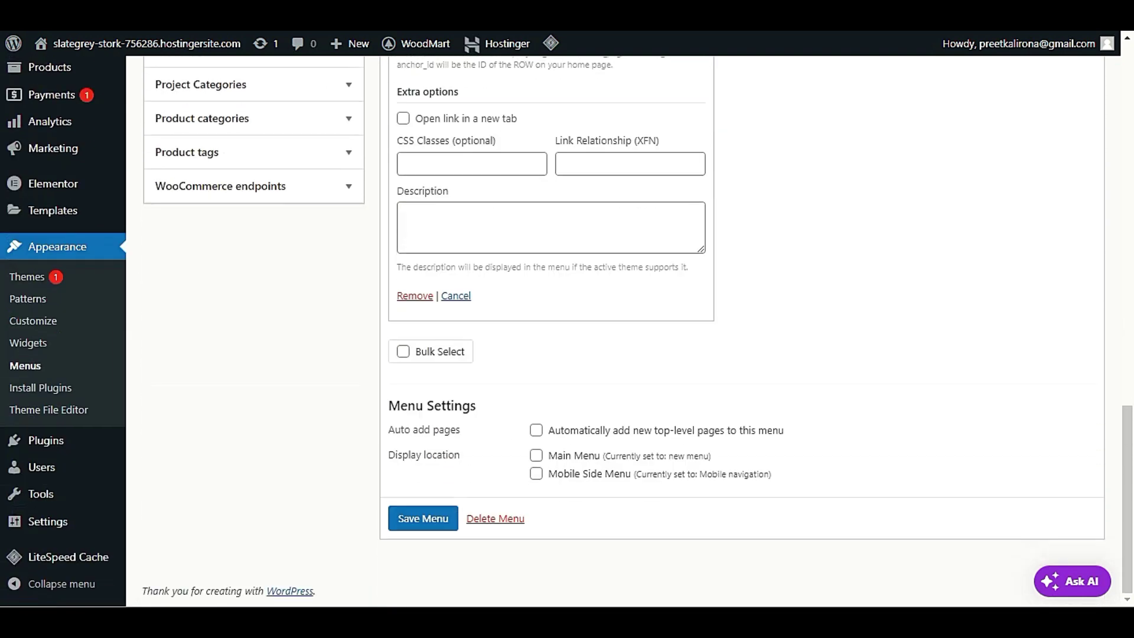
pyautogui.click(424, 295)
# - Add the Contact us and About us pages to the Header link menu and save the menu
pyautogui.scroll(10, 425, 402)
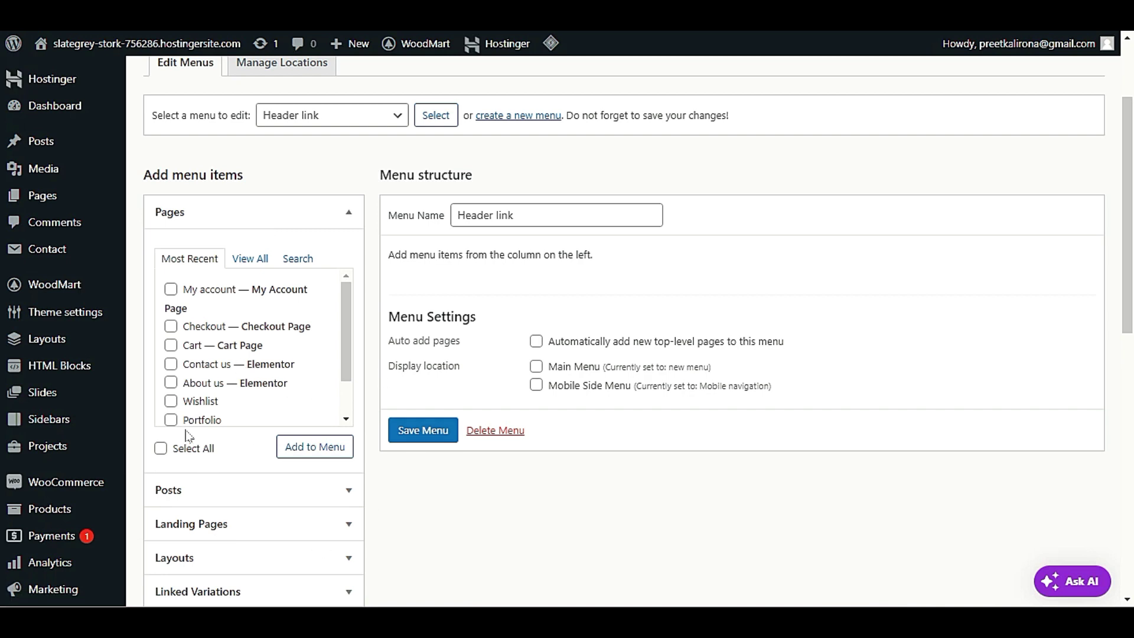
pyautogui.click(175, 366)
pyautogui.click(146, 43)
pyautogui.hotkey('alt', 'Left')
pyautogui.scroll(-2, 170, 390)
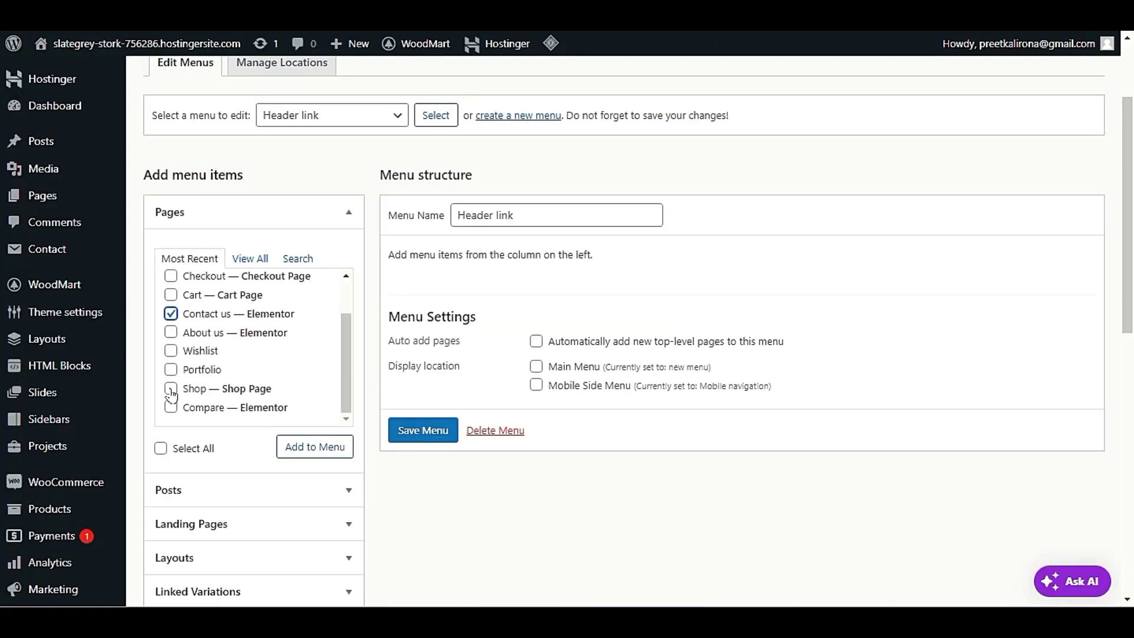
pyautogui.click(171, 332)
pyautogui.click(299, 447)
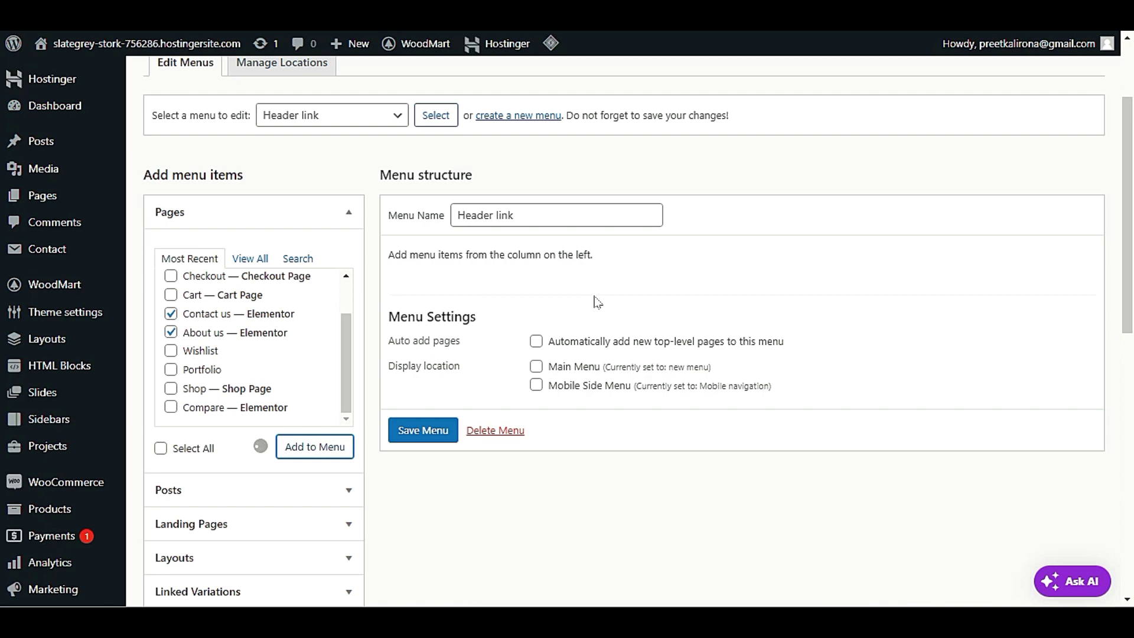
pyautogui.scroll(-4, 593, 299)
pyautogui.click(409, 333)
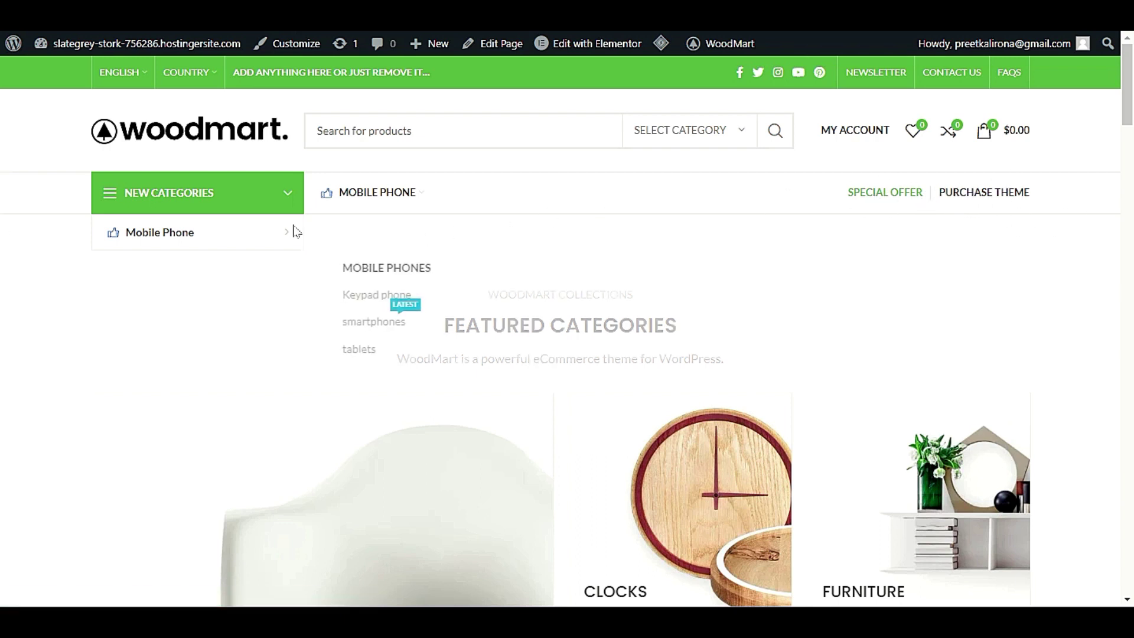
# - Open the default Header Base layout in the WoodMart header builder from the Theme settings page
pyautogui.click(448, 256)
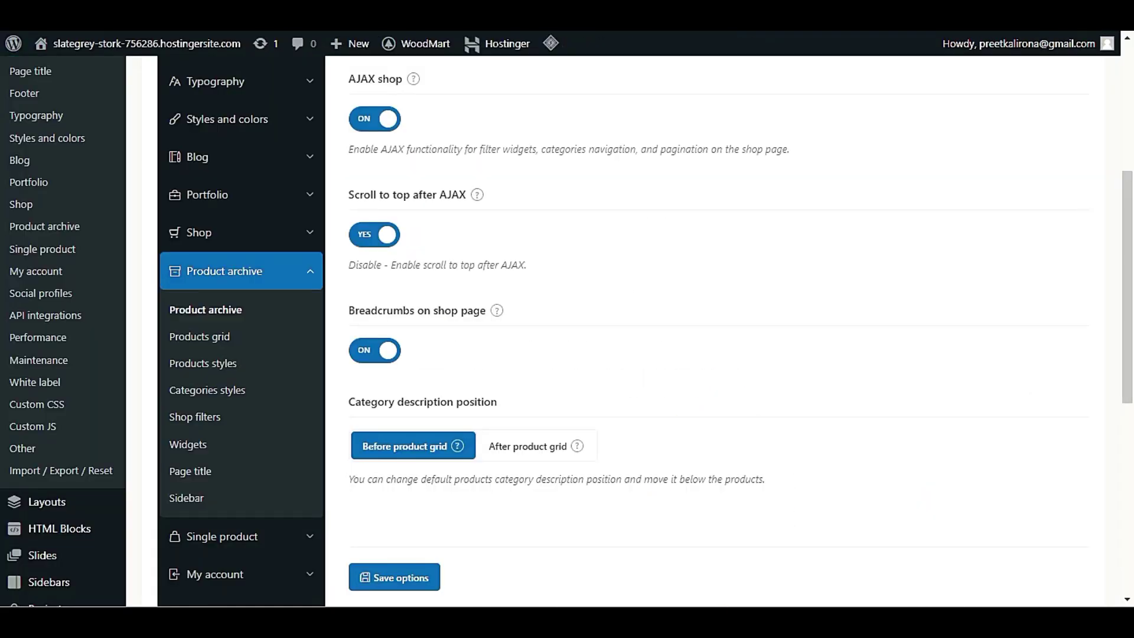
pyautogui.scroll(4, 157, 398)
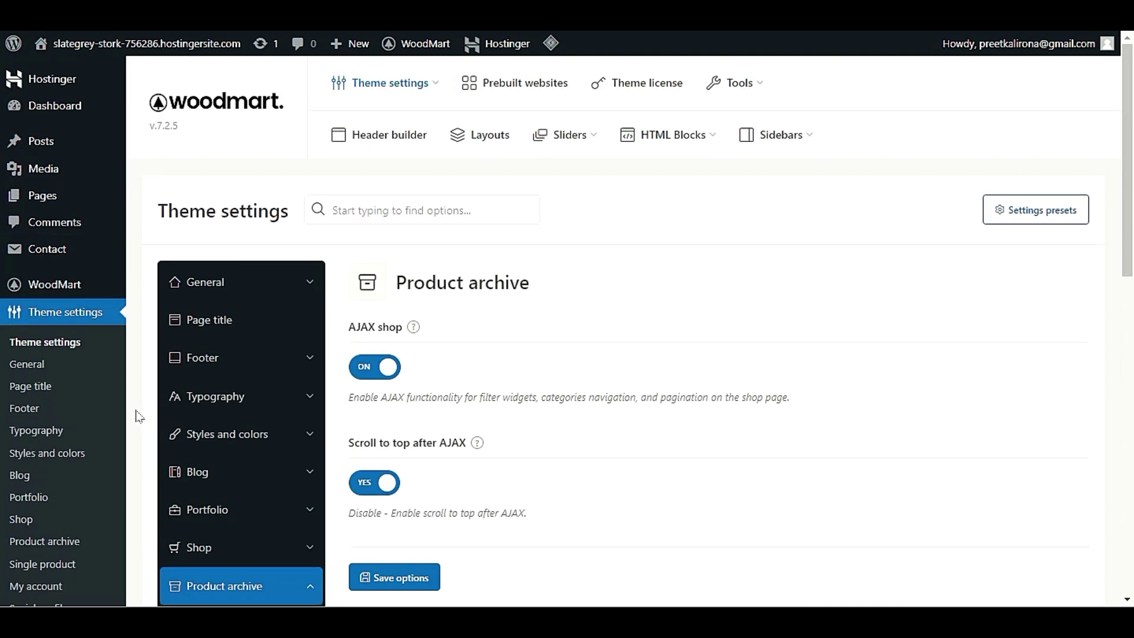
pyautogui.click(89, 284)
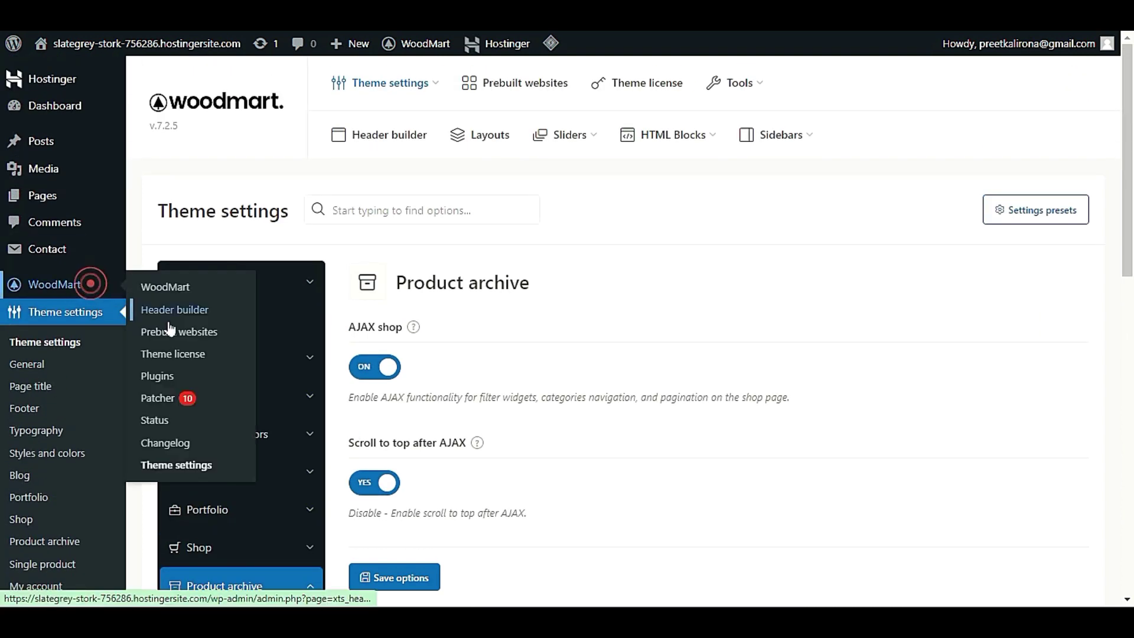
pyautogui.click(177, 308)
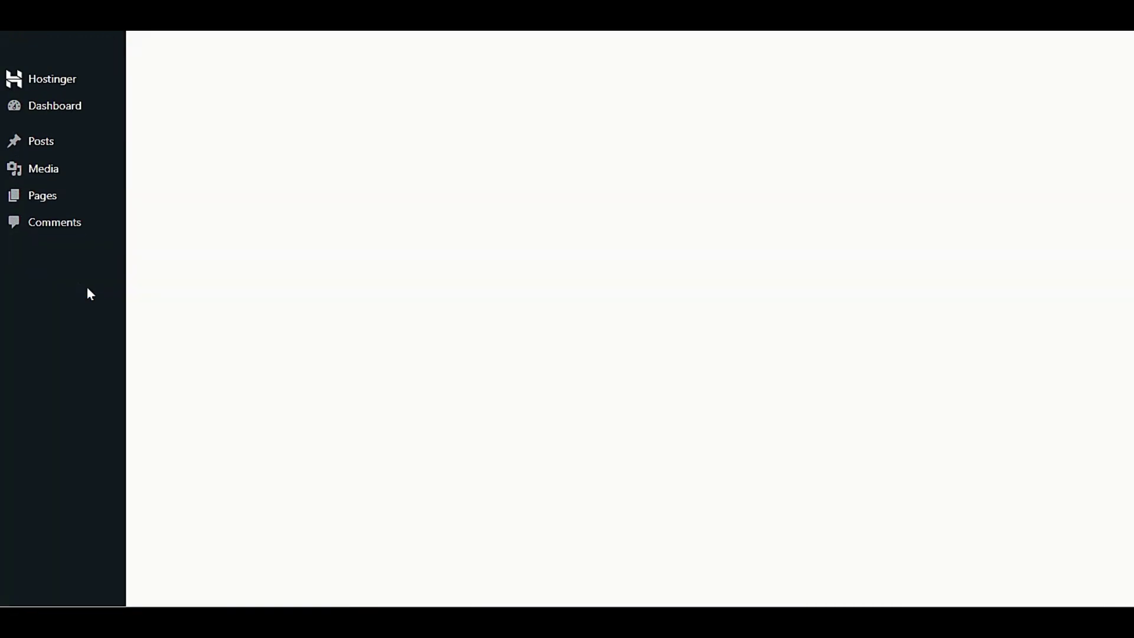
pyautogui.click(87, 287)
pyautogui.click(89, 333)
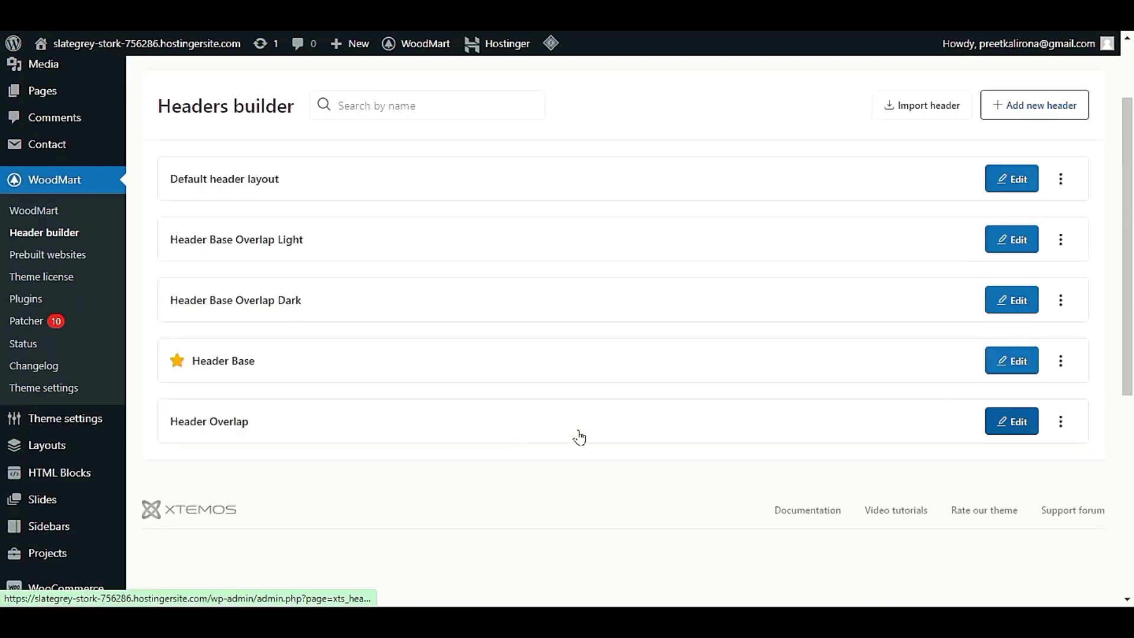
pyautogui.click(1028, 364)
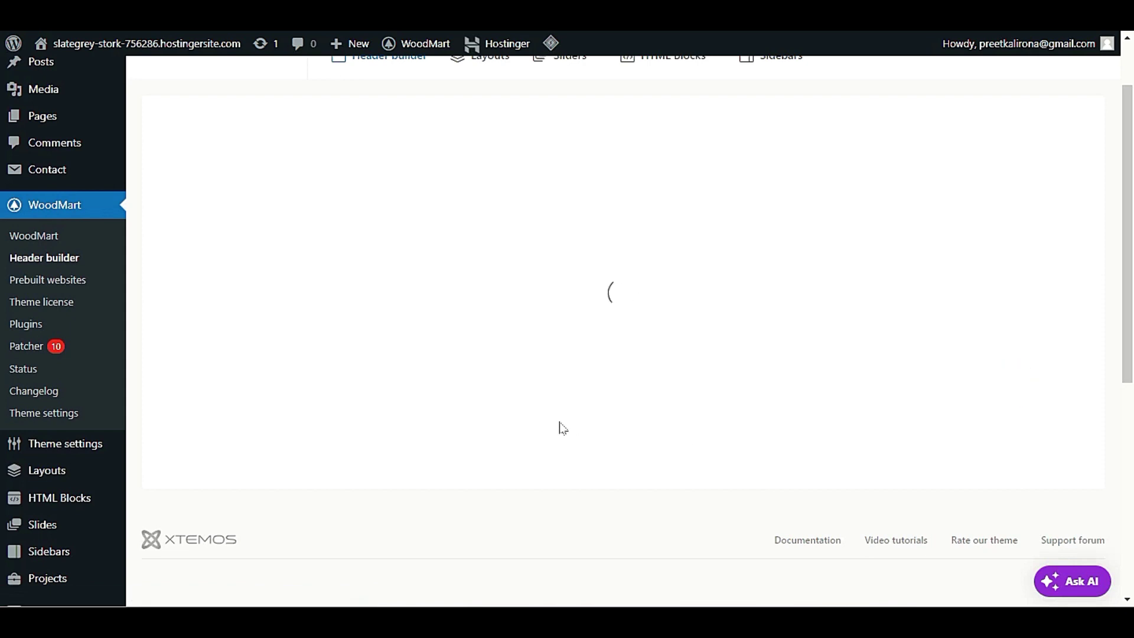
pyautogui.scroll(-3, 555, 428)
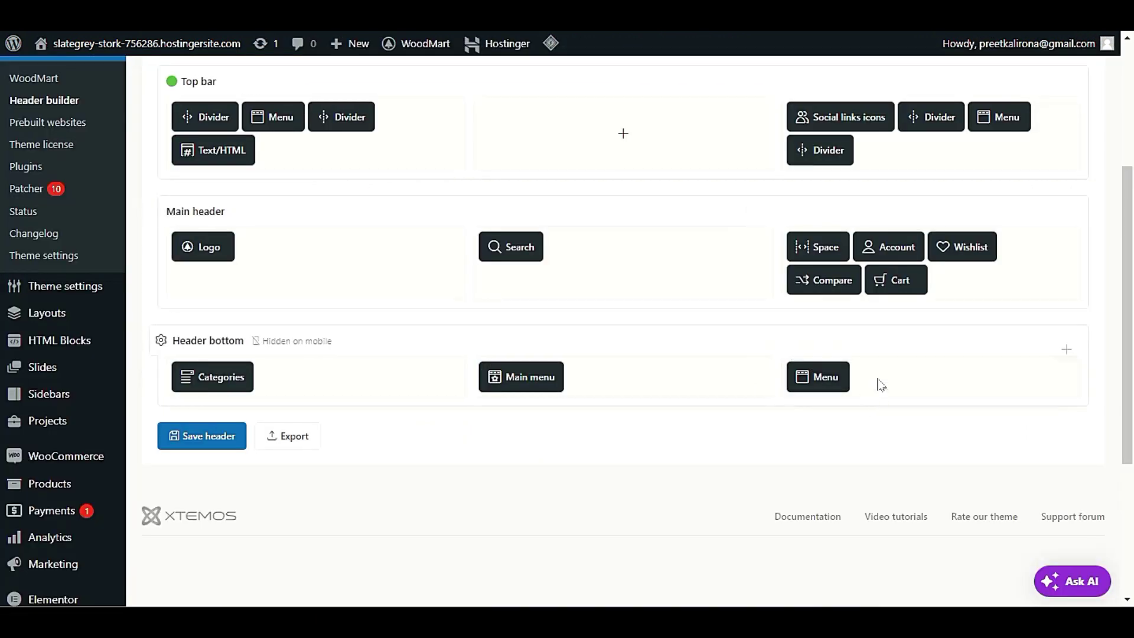
# - Set the Main header Search element's search style to the form with the full-height filled green button and save its settings
pyautogui.moveTo(815, 376)
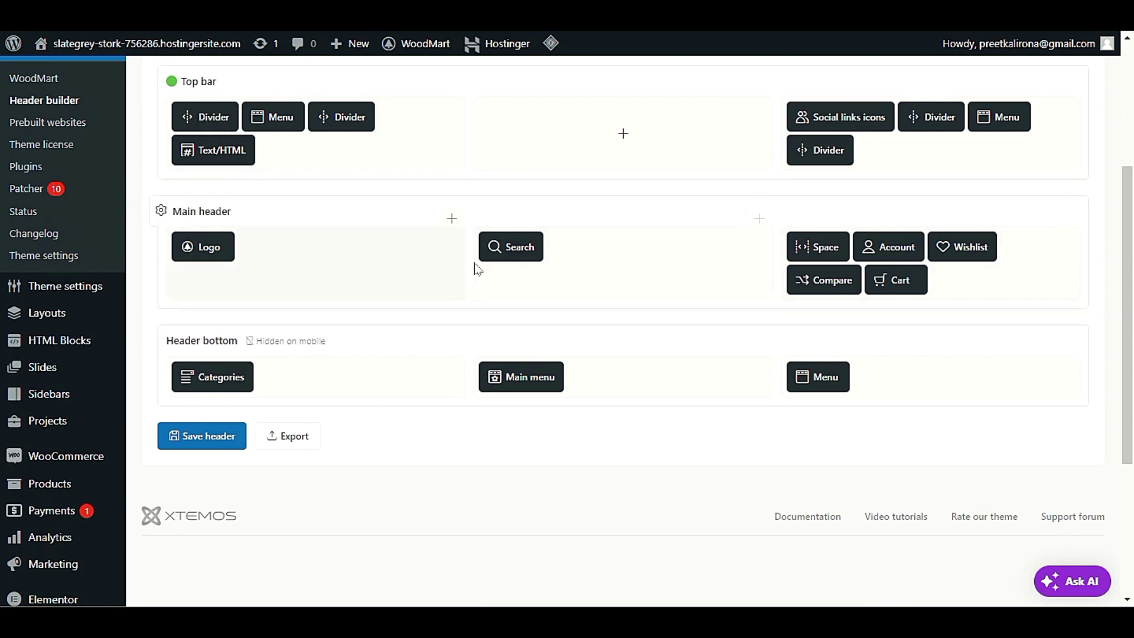
pyautogui.scroll(3, 464, 289)
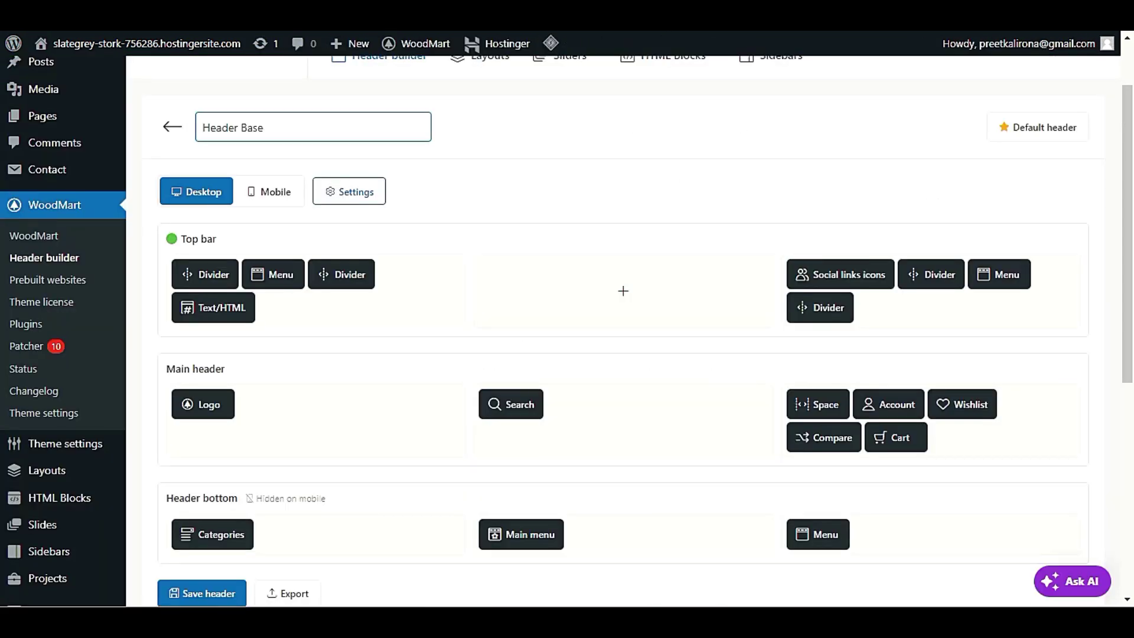
pyautogui.scroll(-3, 664, 331)
pyautogui.moveTo(551, 250)
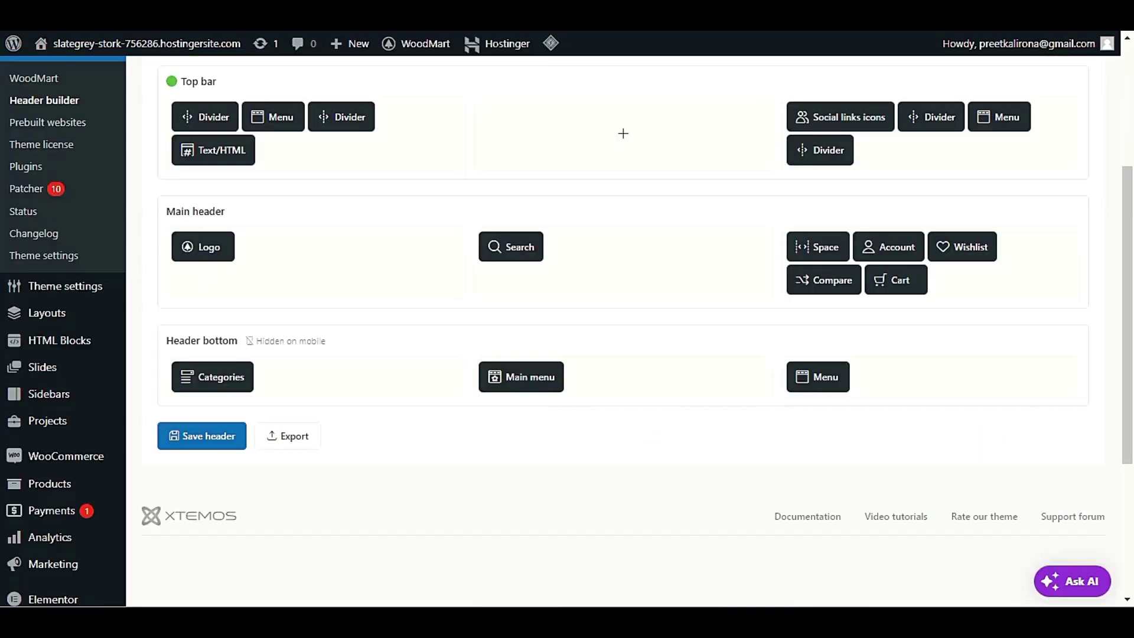
pyautogui.moveTo(491, 239)
pyautogui.click(496, 223)
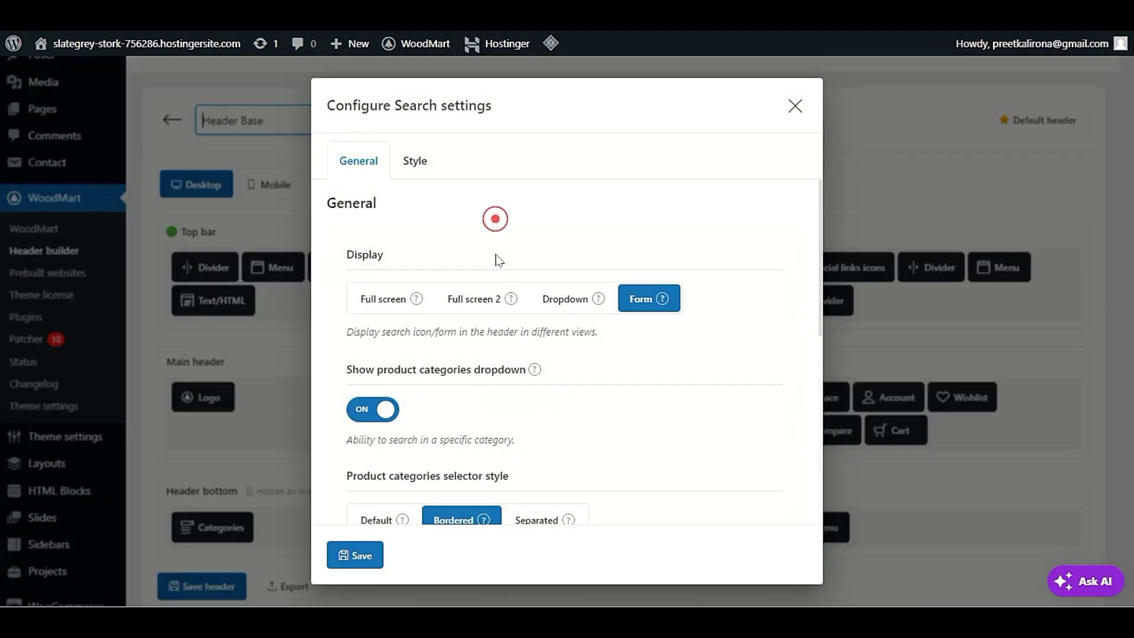
pyautogui.scroll(-2, 502, 319)
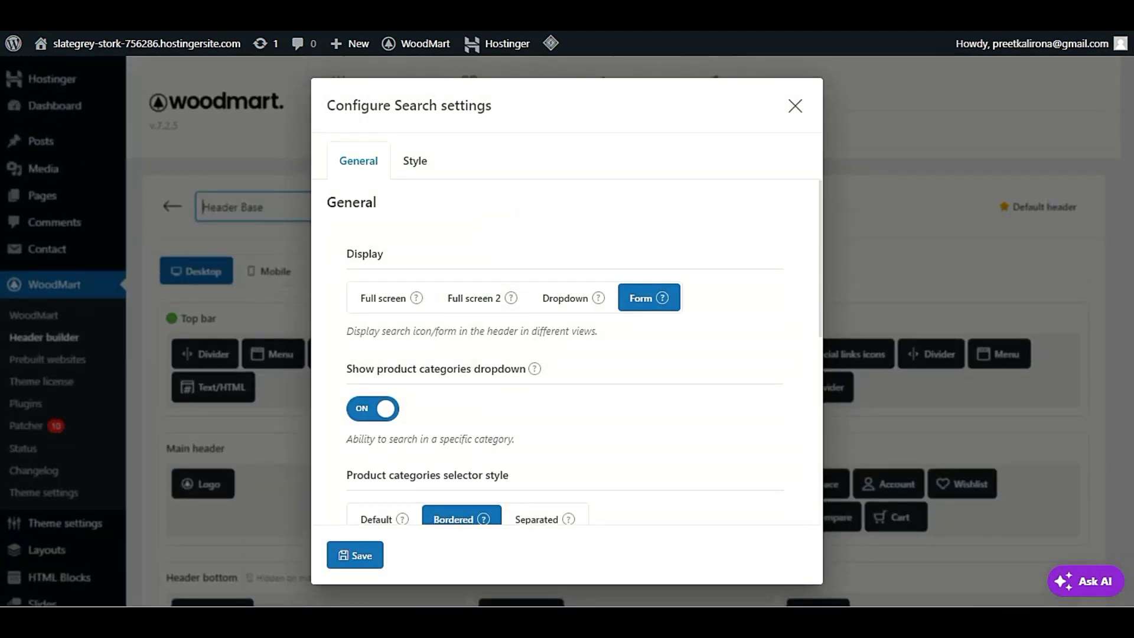
pyautogui.click(415, 161)
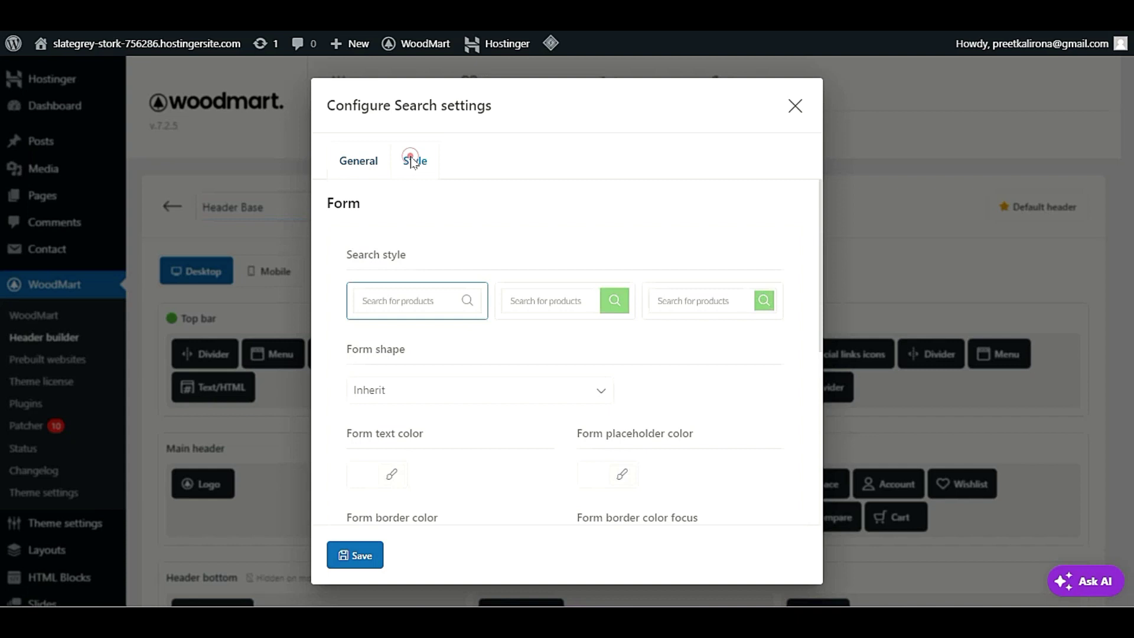
pyautogui.click(577, 303)
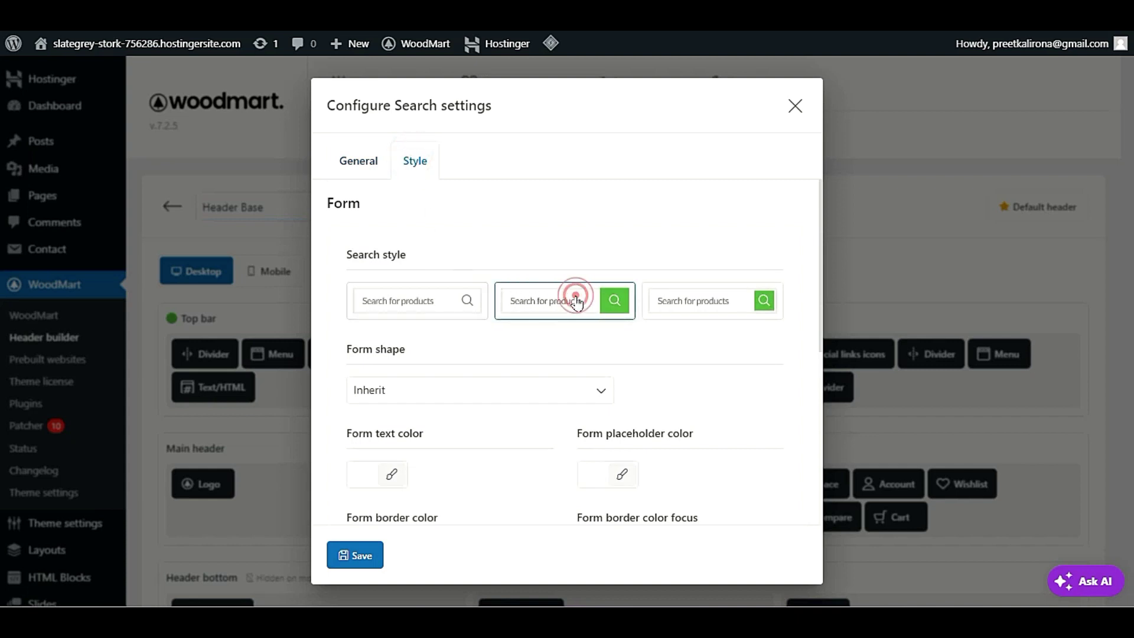
pyautogui.click(709, 300)
pyautogui.click(539, 298)
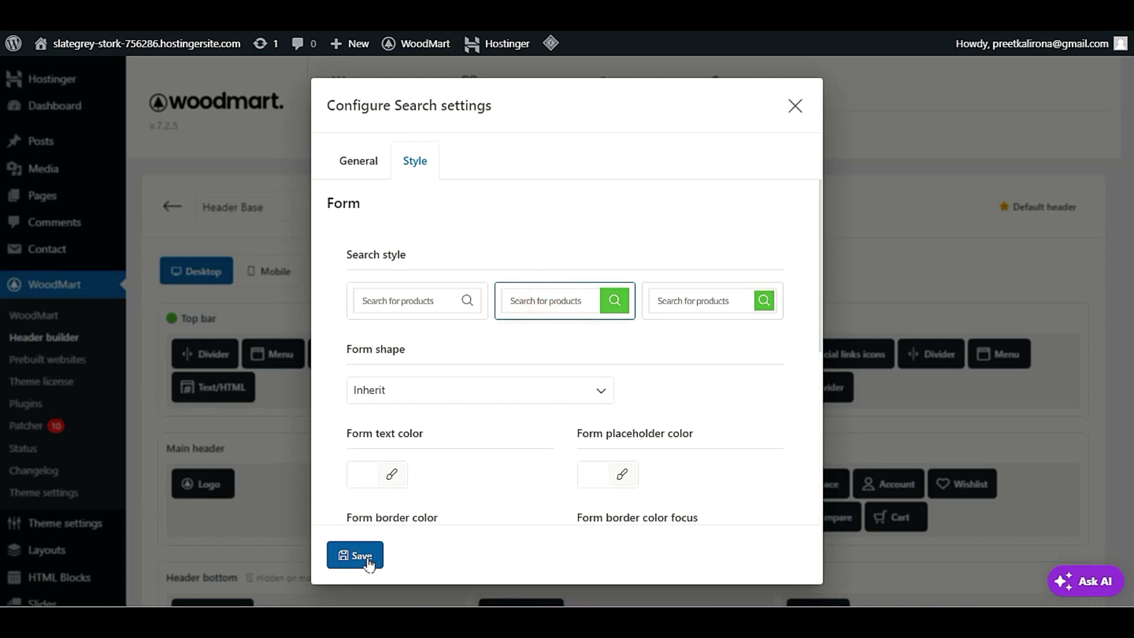
pyautogui.click(361, 556)
# - Save the header and reload the store's home page to check the search bar style
pyautogui.scroll(-3, 295, 543)
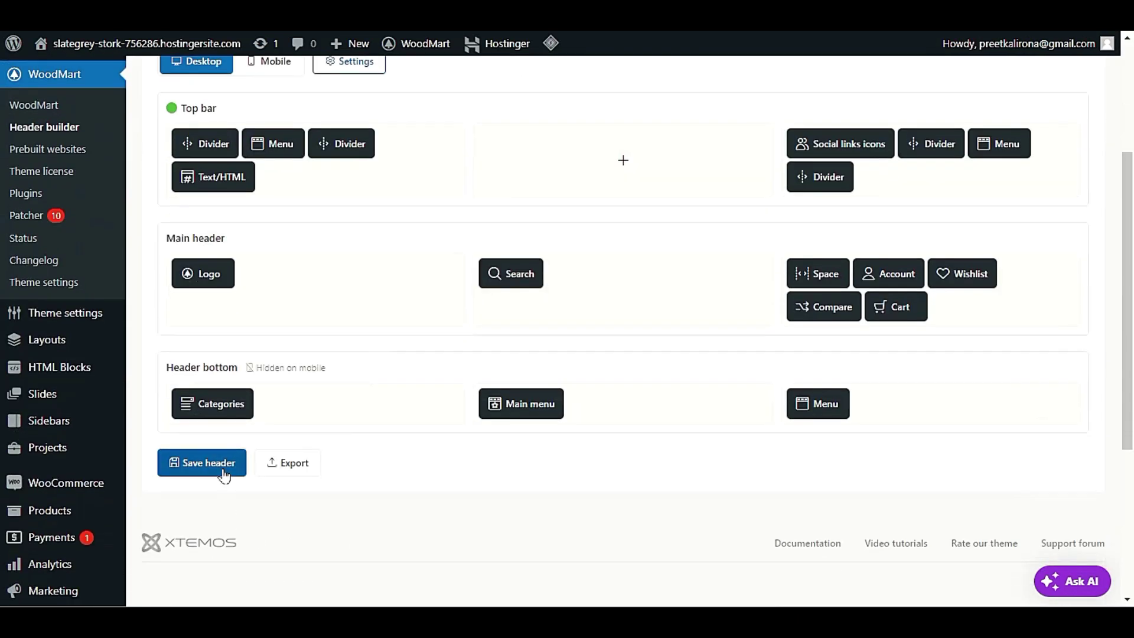
pyautogui.click(201, 463)
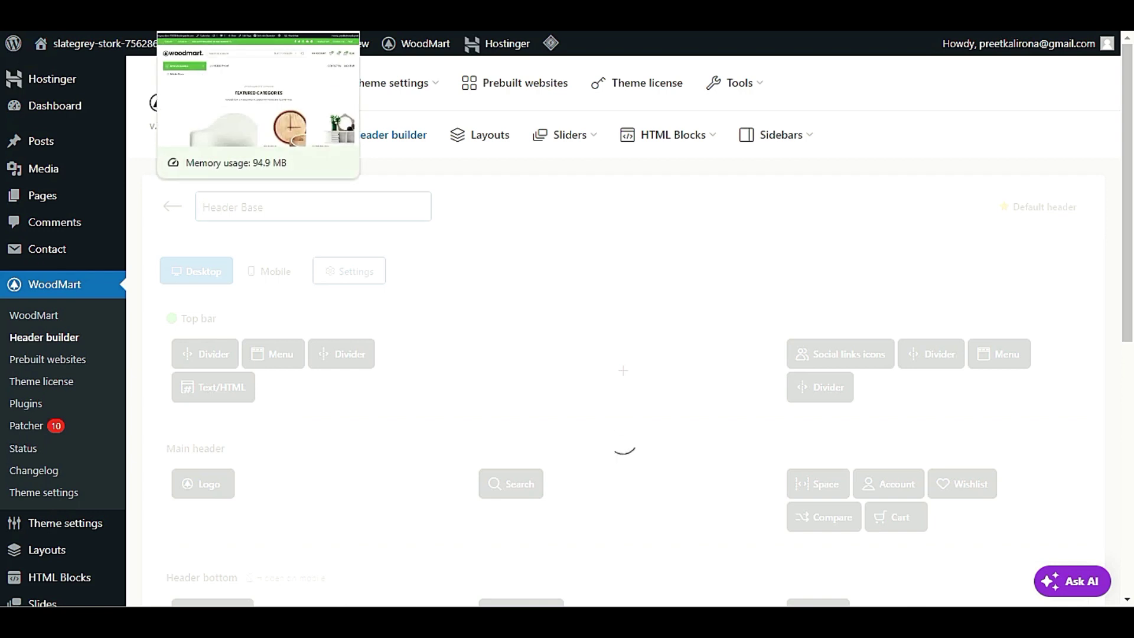
pyautogui.click(236, 18)
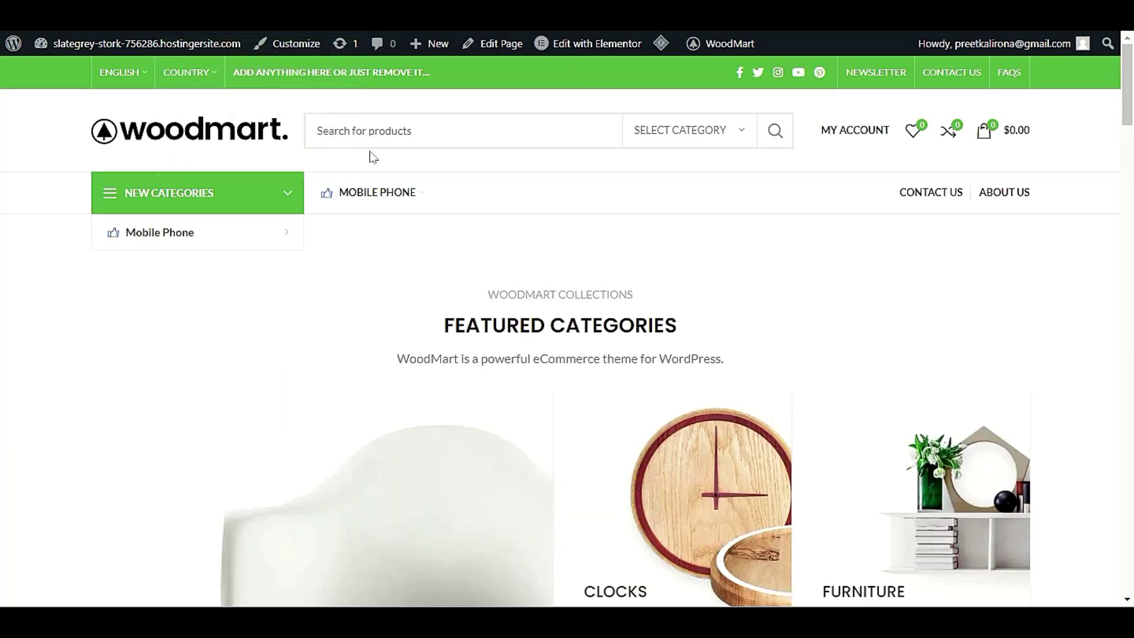
pyautogui.click(154, 131)
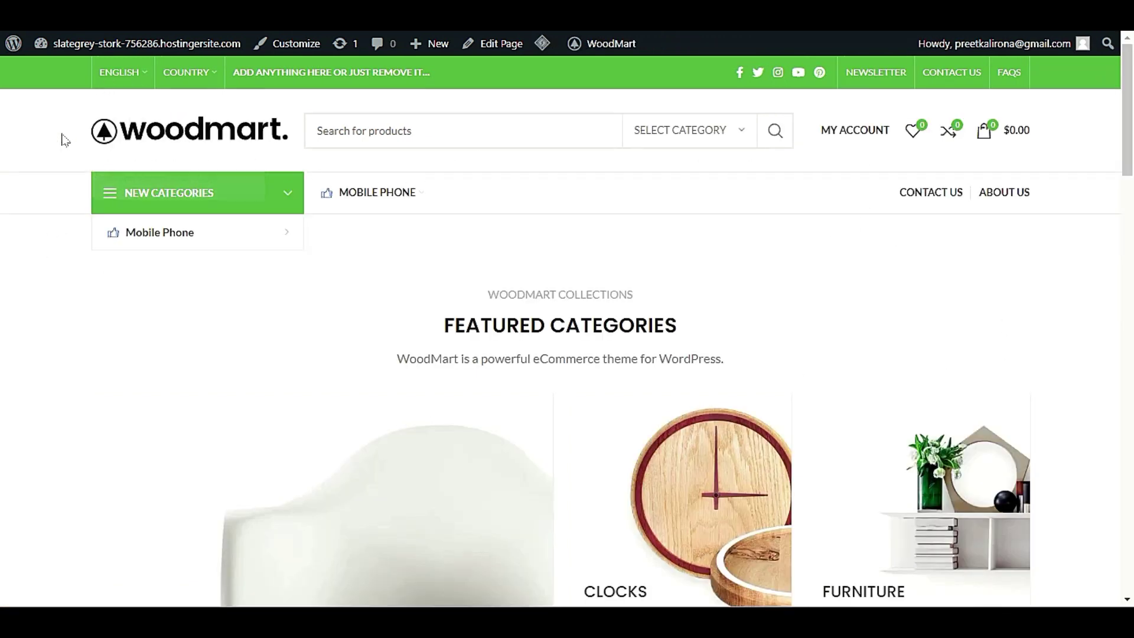
pyautogui.click(140, 131)
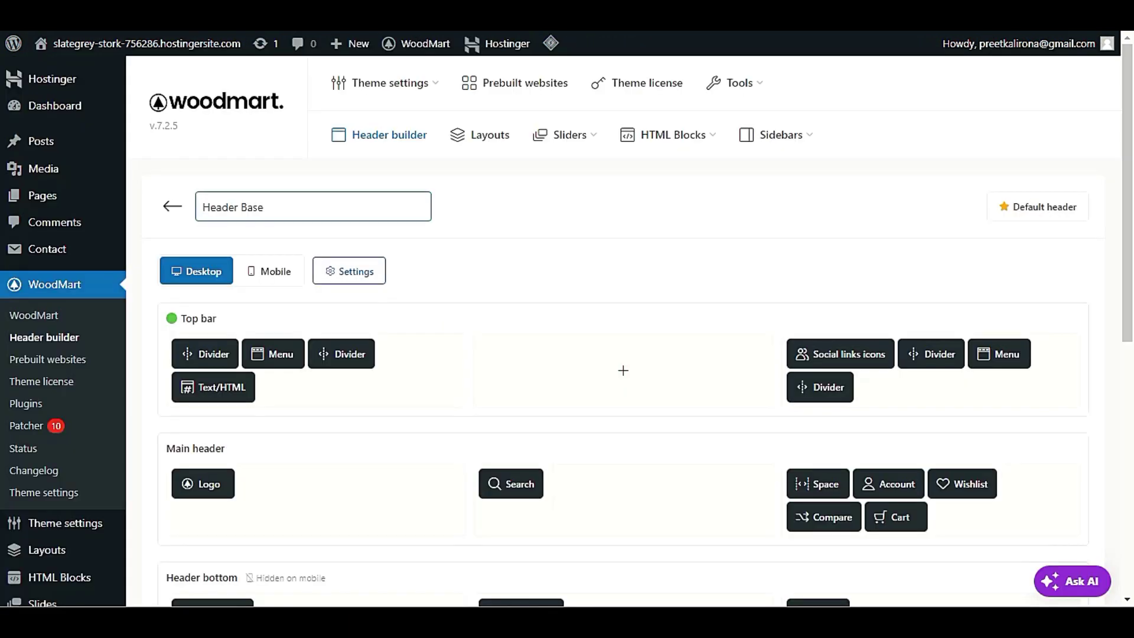
# - Save the header again and recheck the search bar and its category selector on the reloaded home page
pyautogui.scroll(-5, 271, 405)
pyautogui.click(216, 465)
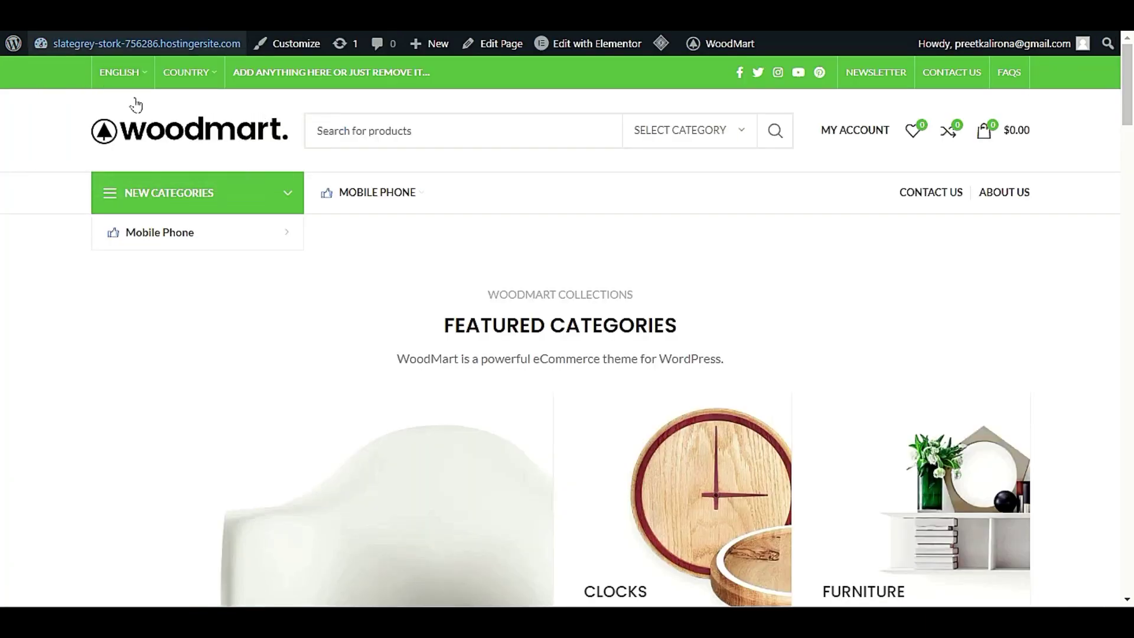
pyautogui.click(161, 145)
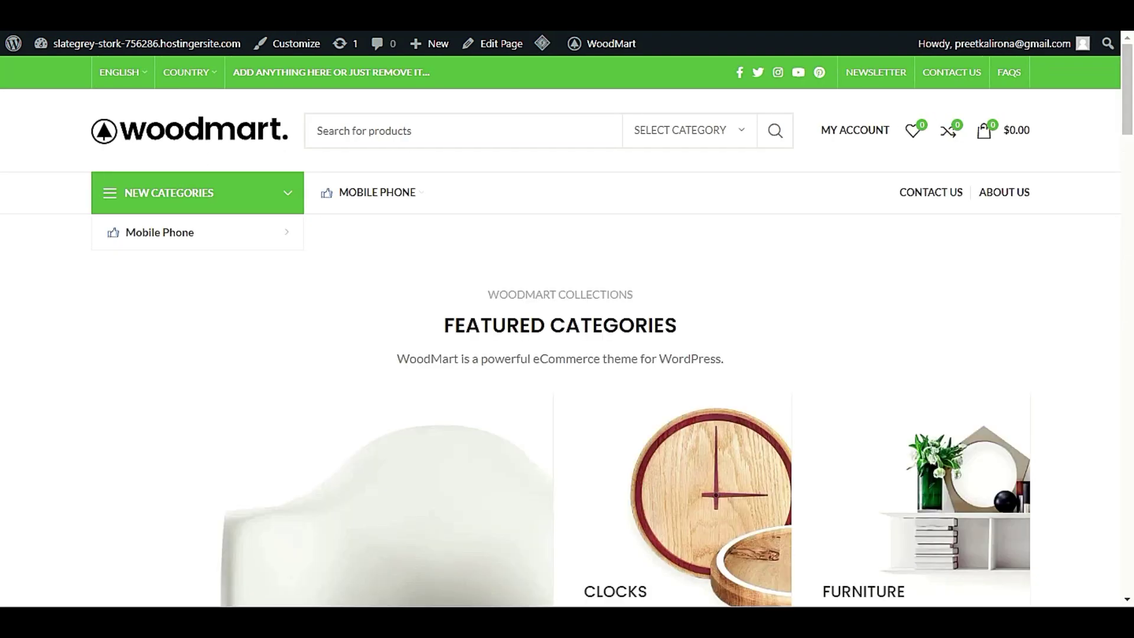
pyautogui.click(684, 141)
pyautogui.click(691, 128)
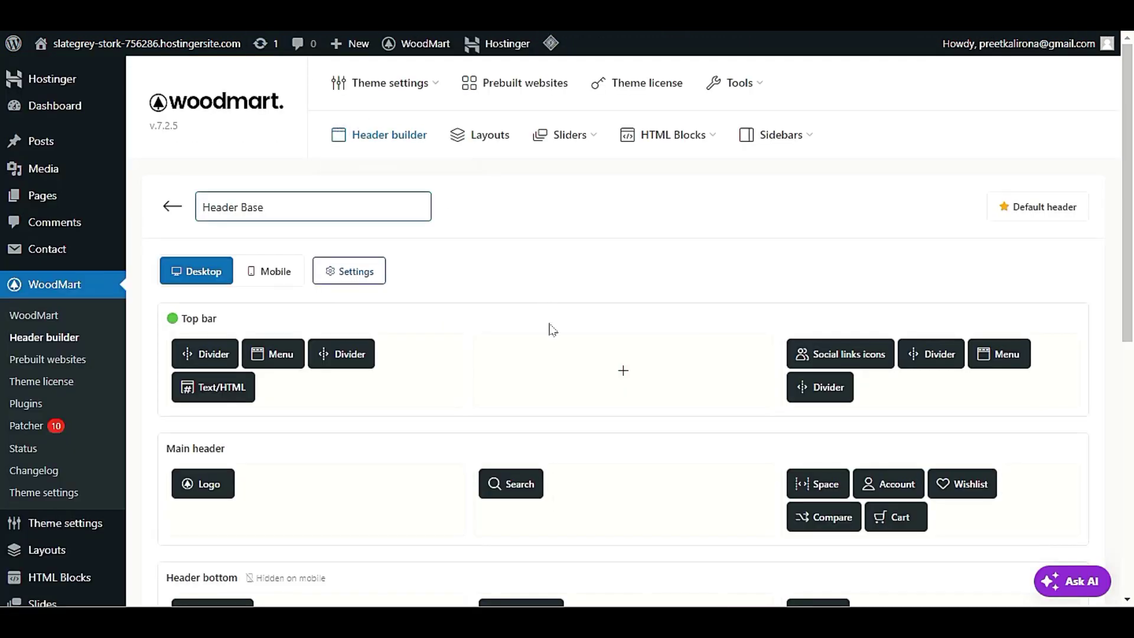
# - Set the form text color of the Main header Search element to red and save its settings
pyautogui.scroll(-3, 552, 329)
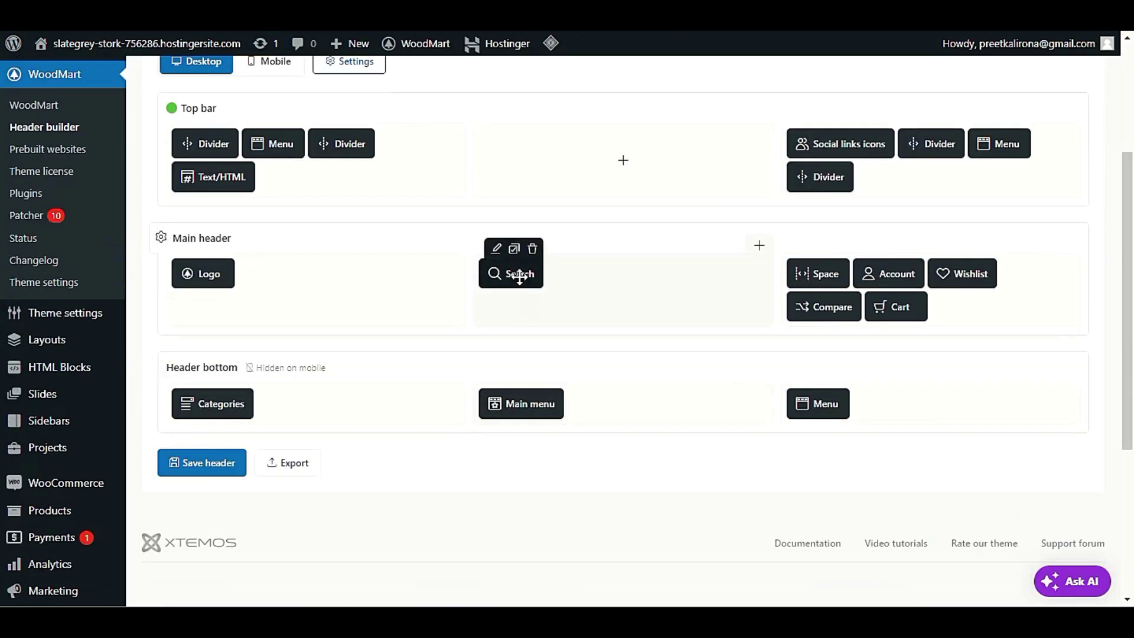
pyautogui.click(493, 253)
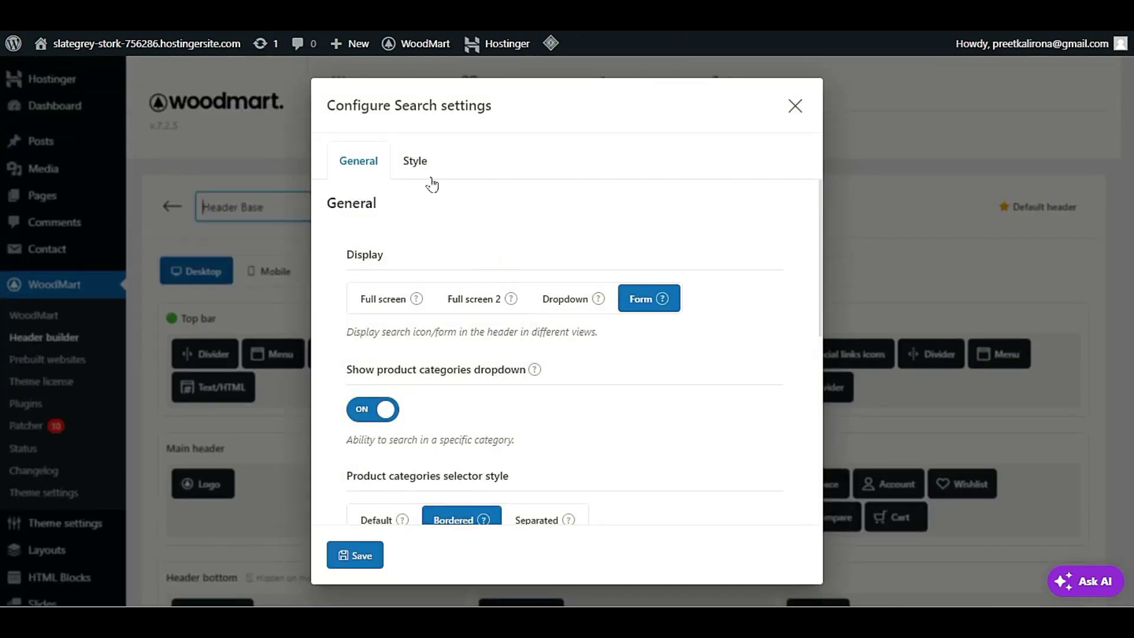
pyautogui.click(419, 164)
pyautogui.scroll(-2, 477, 374)
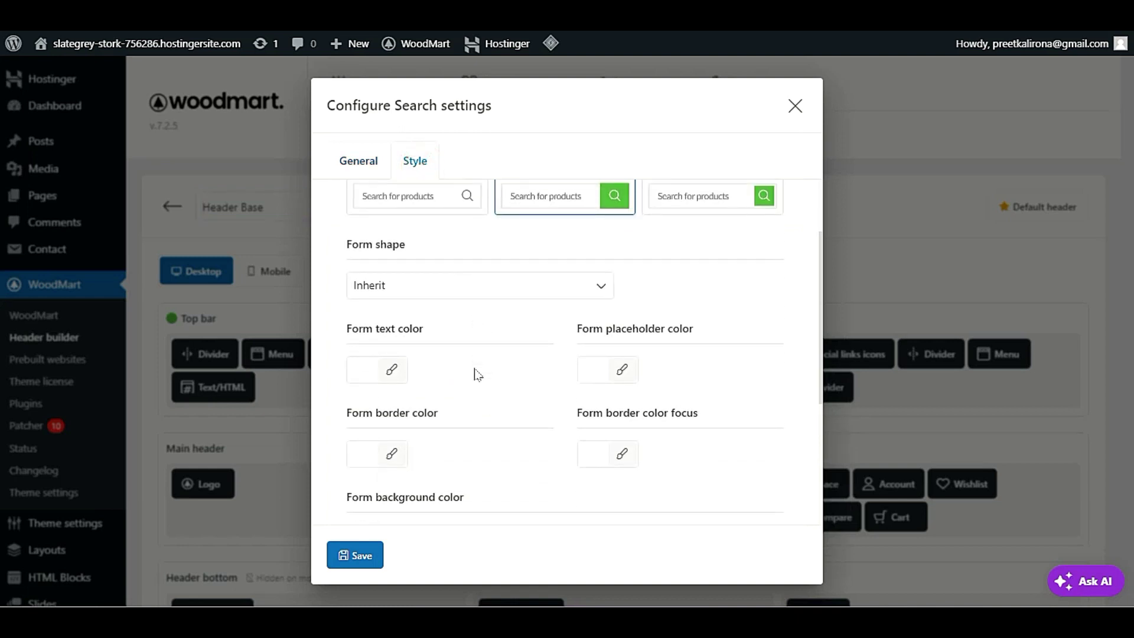
pyautogui.scroll(-2, 476, 378)
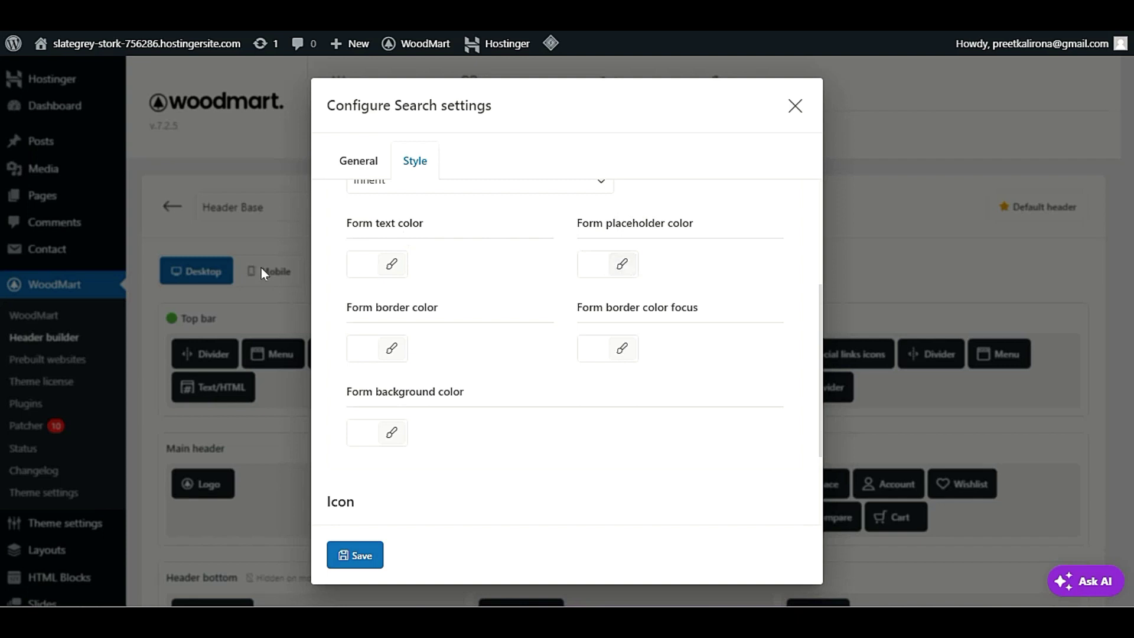
pyautogui.click(358, 267)
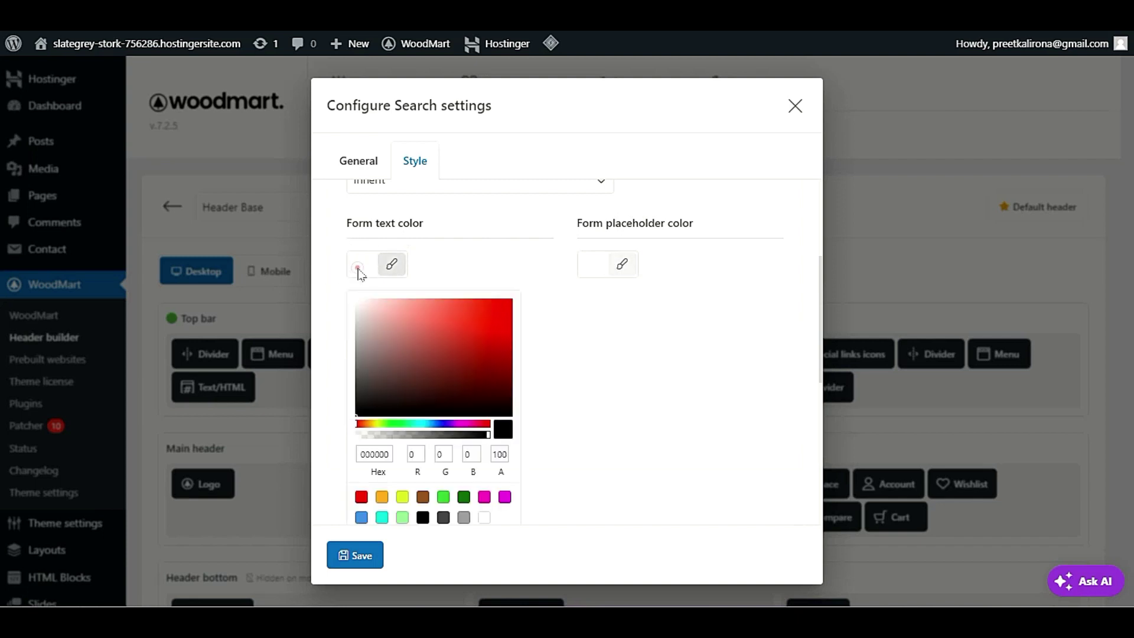
pyautogui.click(484, 302)
pyautogui.click(362, 553)
# - Save the header and check the product search field on the store's home page
pyautogui.scroll(-4, 278, 536)
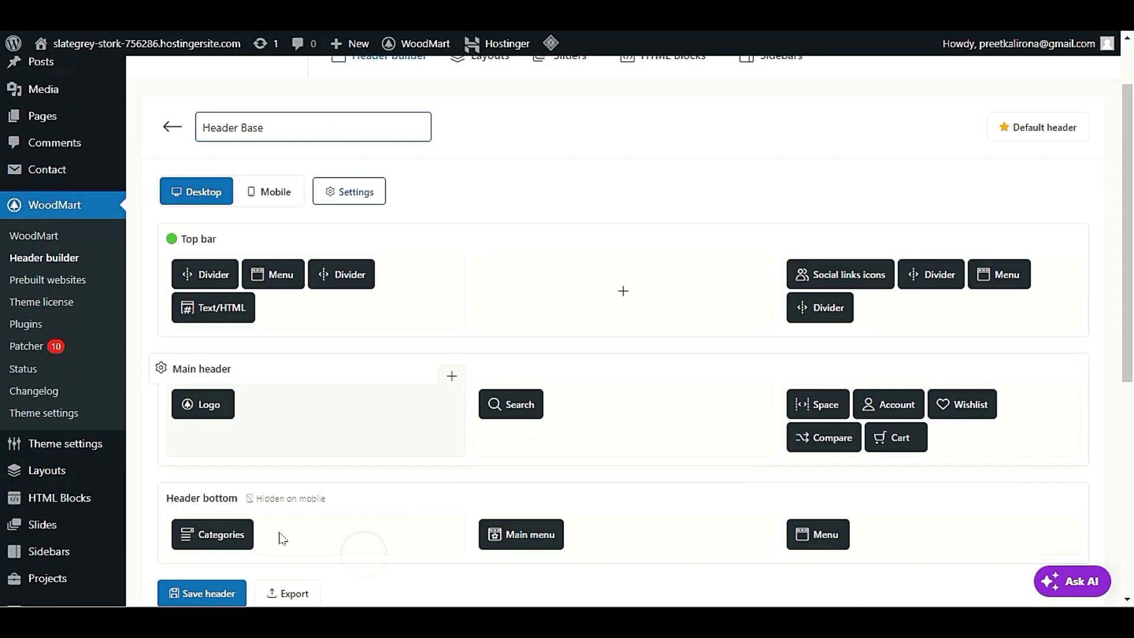
pyautogui.click(190, 471)
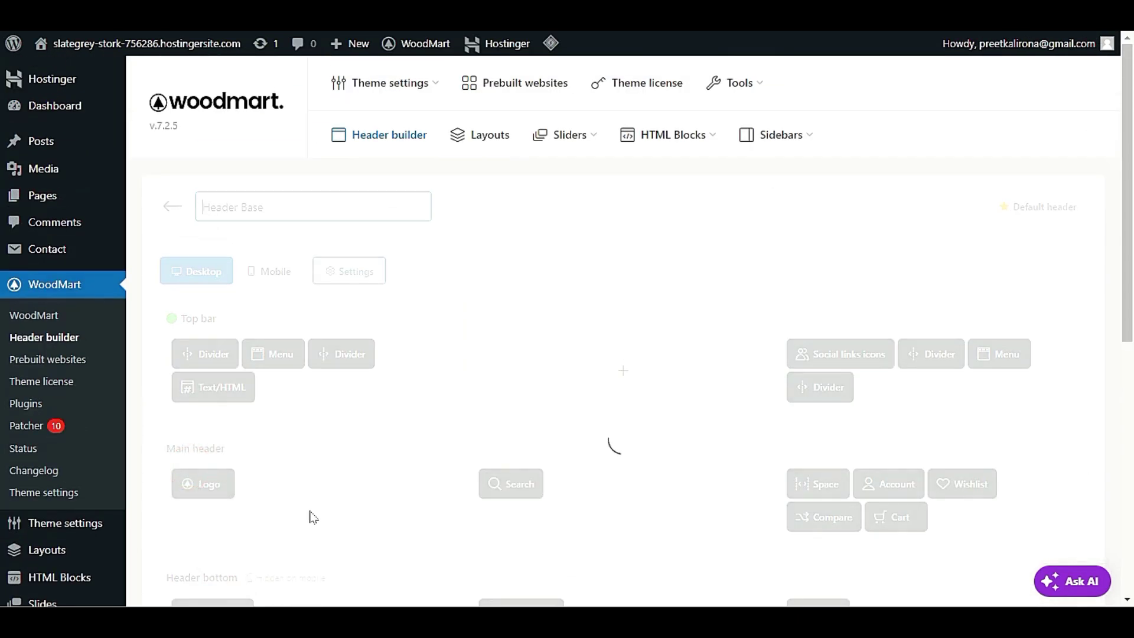
pyautogui.click(121, 44)
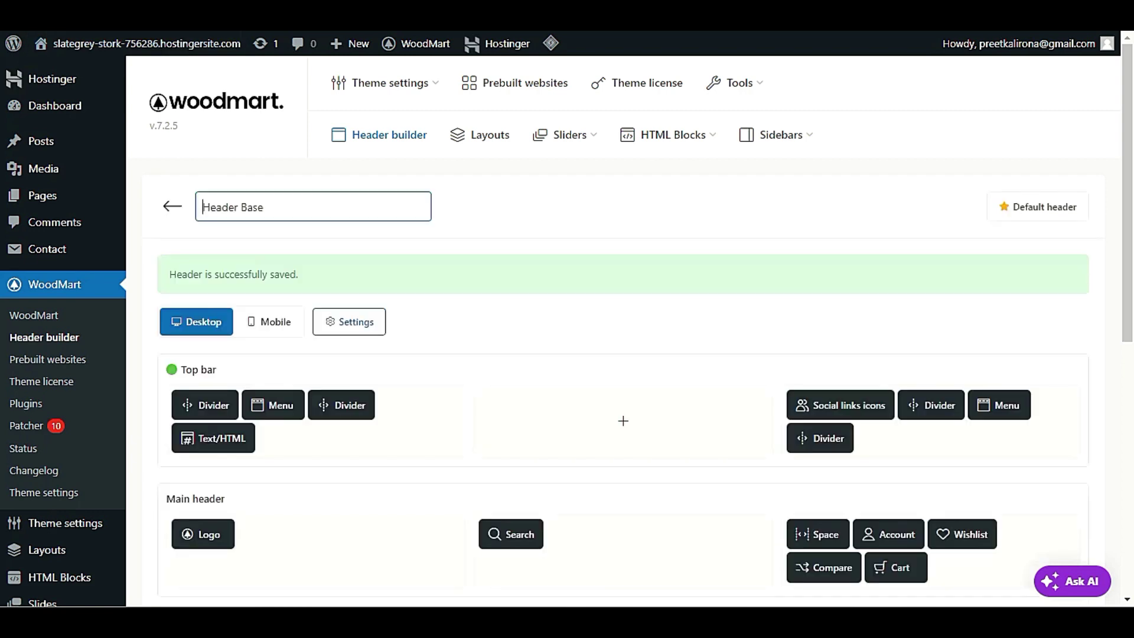
pyautogui.click(131, 140)
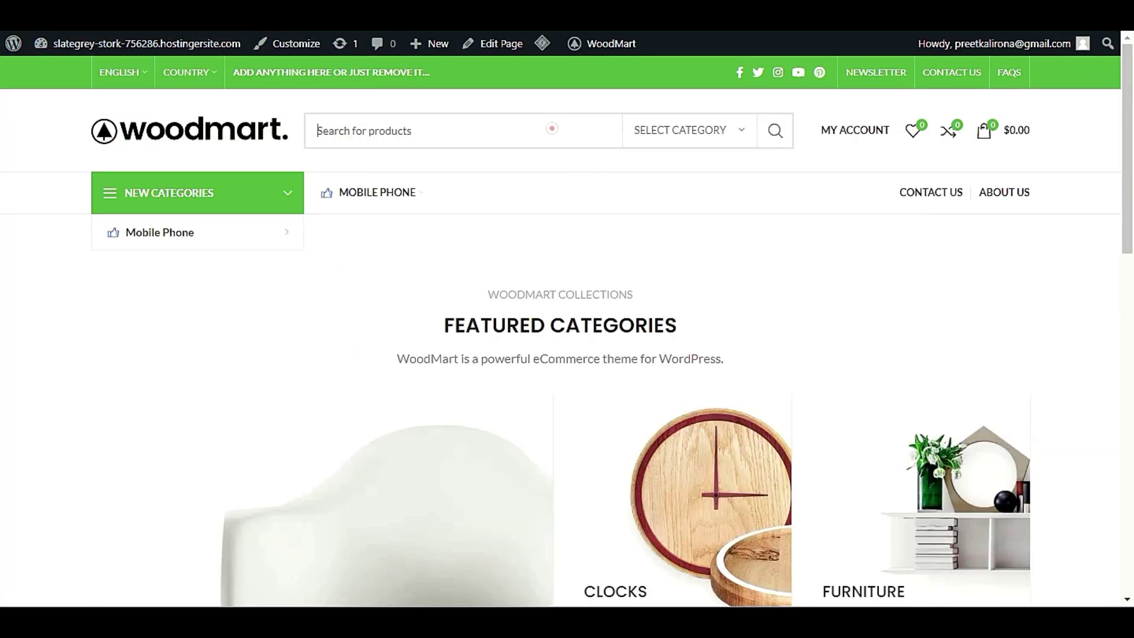
pyautogui.click(552, 126)
pyautogui.click(166, 128)
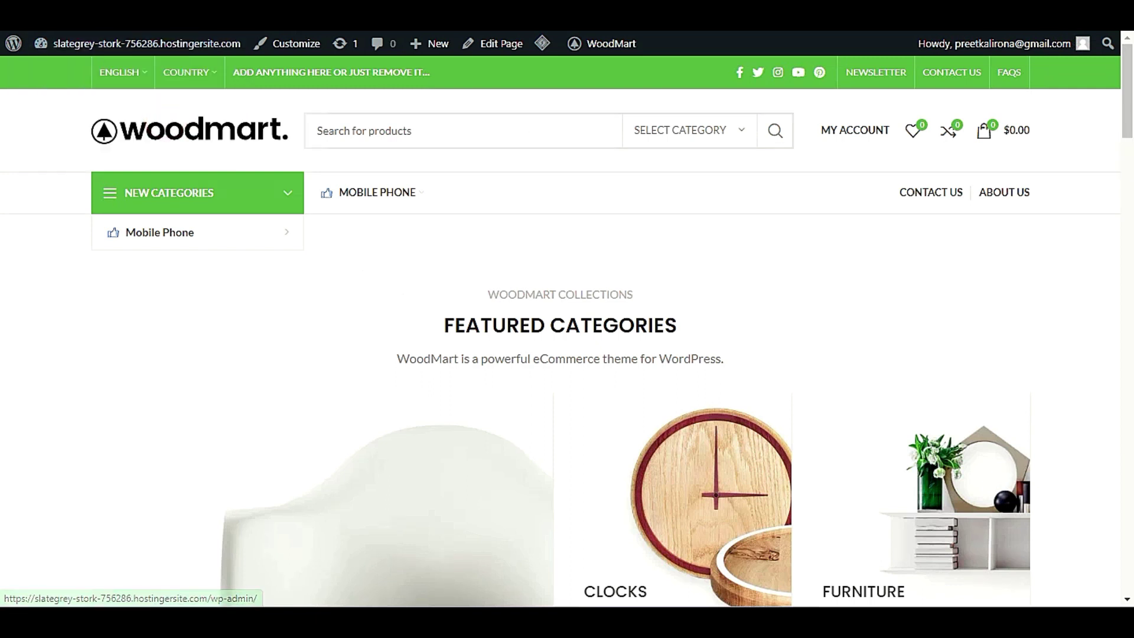
# - Open a new Incognito browser window
pyautogui.hotkey('alt', 'f')
pyautogui.click(982, 93)
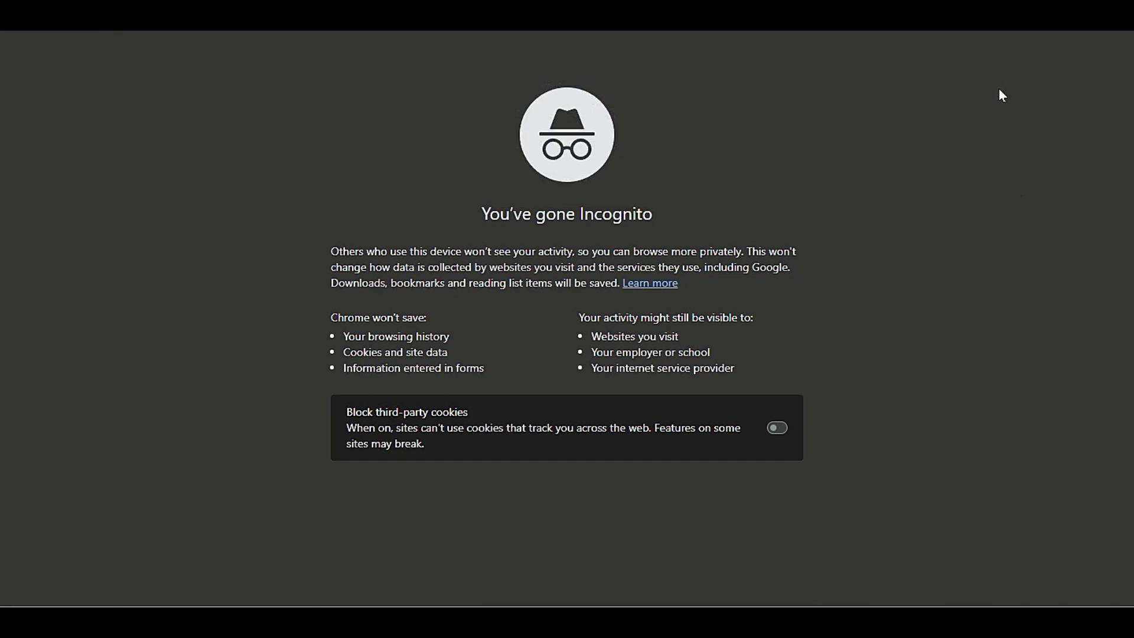